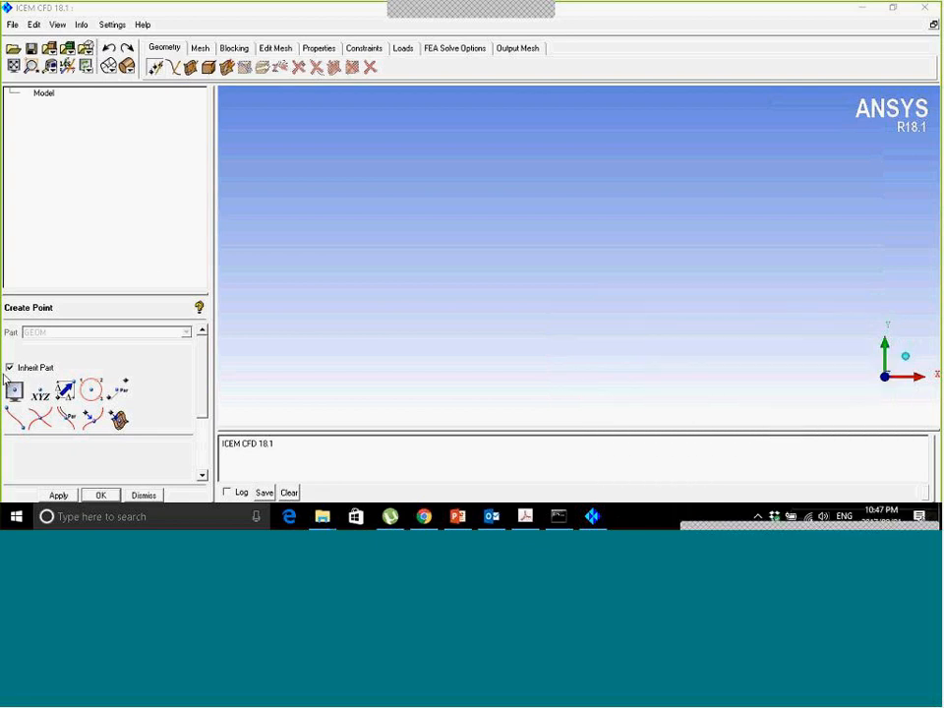
Create a point from explicit coordinates at X 0, Y 0, Z 0.
click(41, 393)
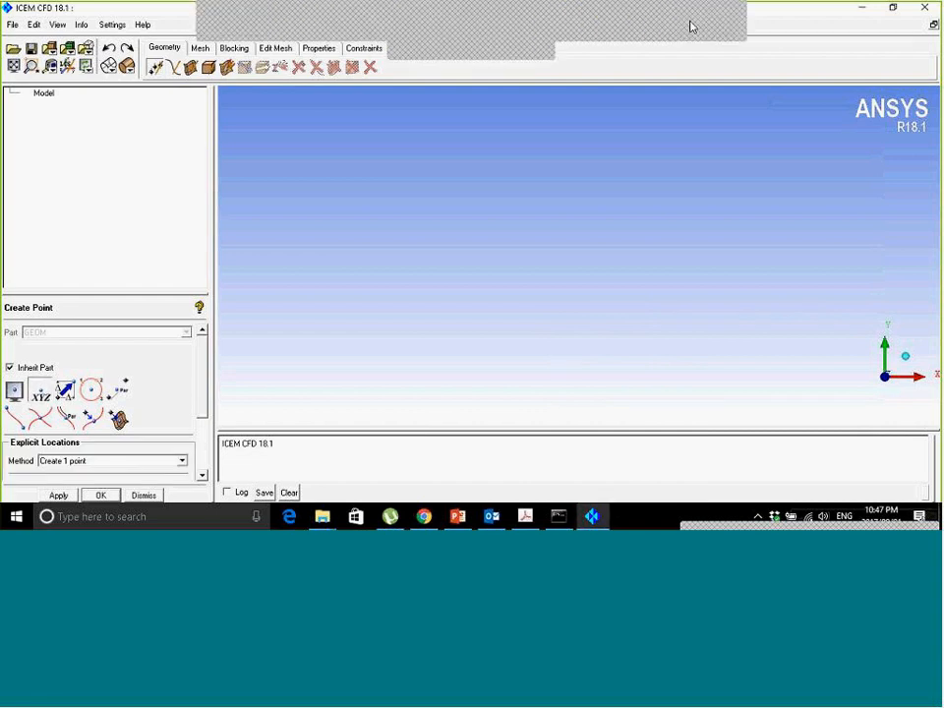
mouse_move(40, 371)
mouse_down()
mouse_move(16, 382)
mouse_move(40, 411)
mouse_move(57, 376)
mouse_move(42, 369)
mouse_up()
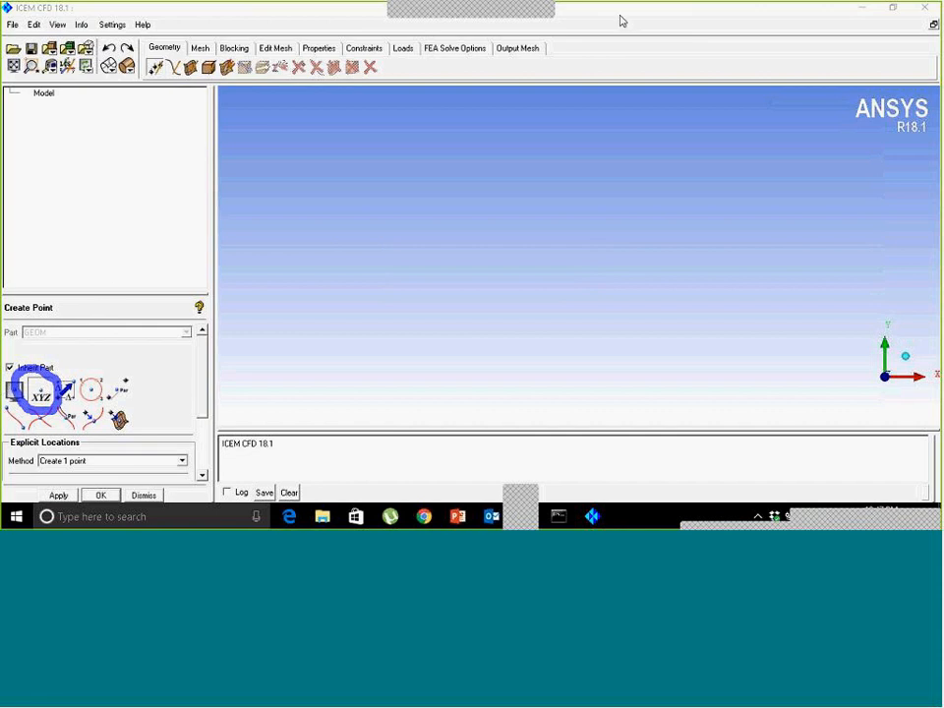
click(697, 23)
drag(122, 297, 124, 202)
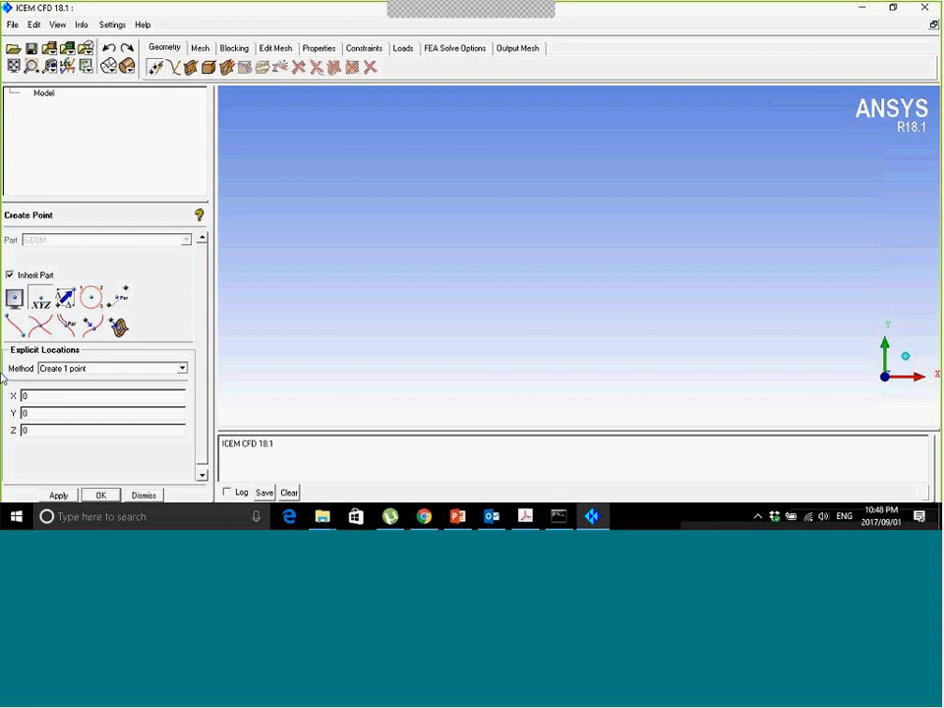
key(Tab)
key(Tab)
key(Tab)
click(59, 494)
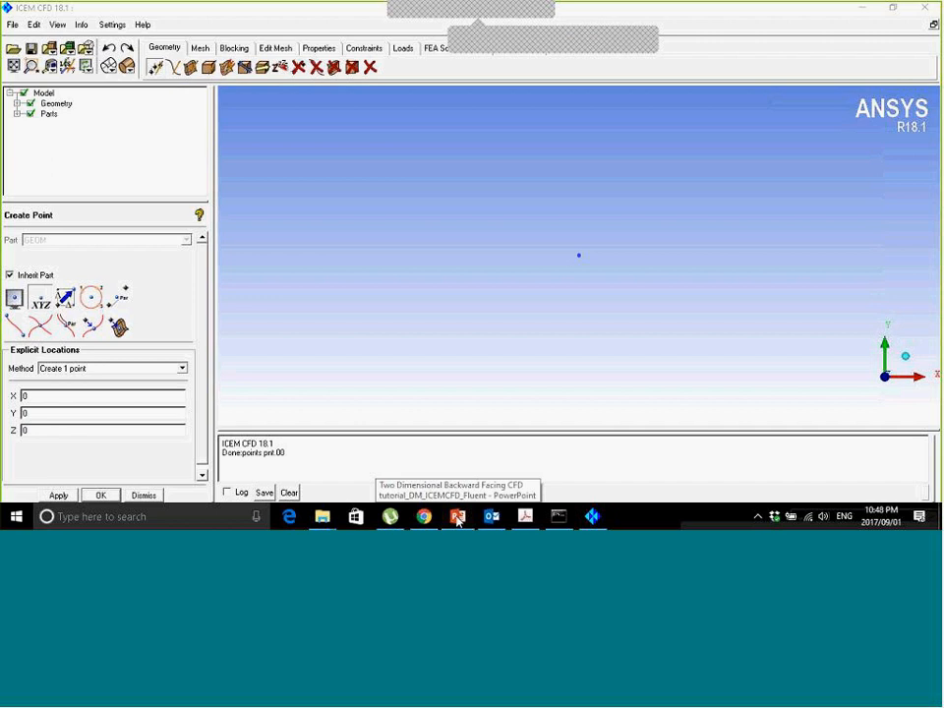
Look up point 2 on the PowerPoint geometry slide and create it in ICEM CFD at X 0, Y 0.9423, Z 0.
click(457, 517)
click(457, 517)
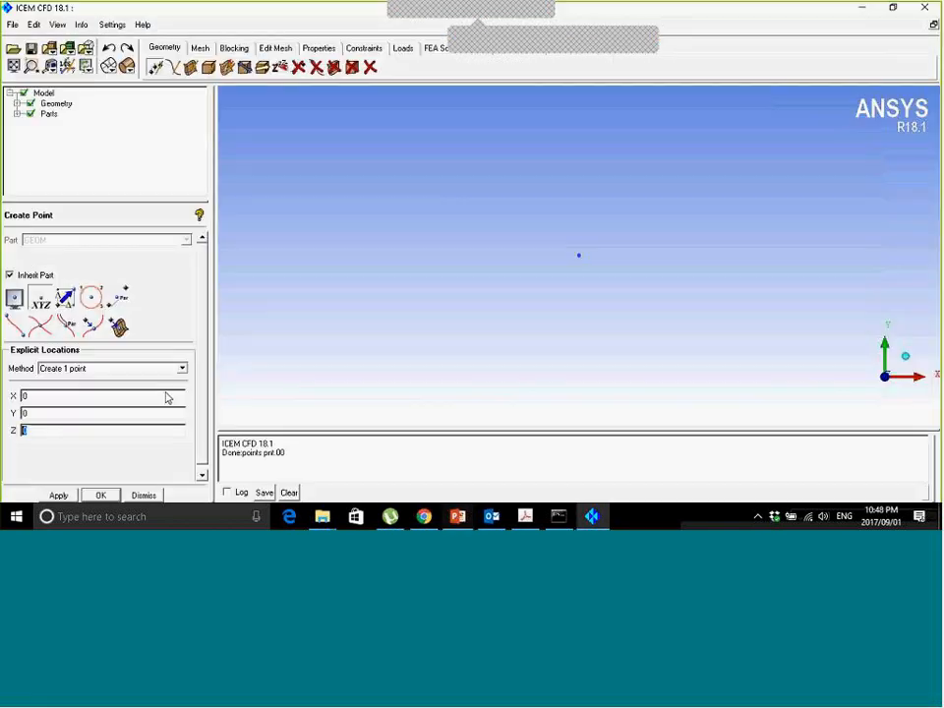
click(458, 517)
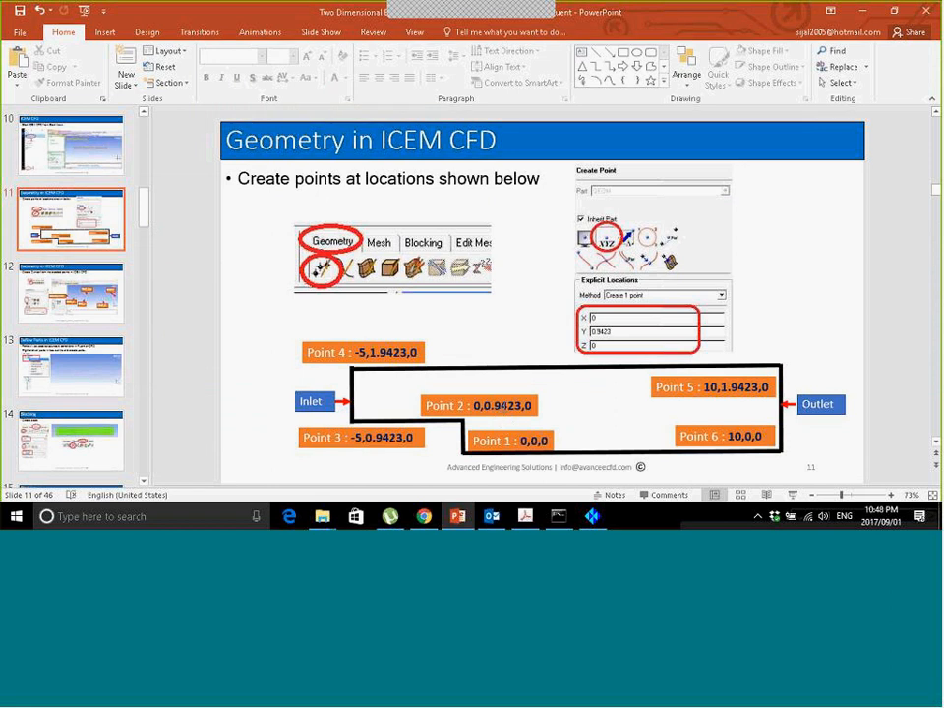
click(457, 518)
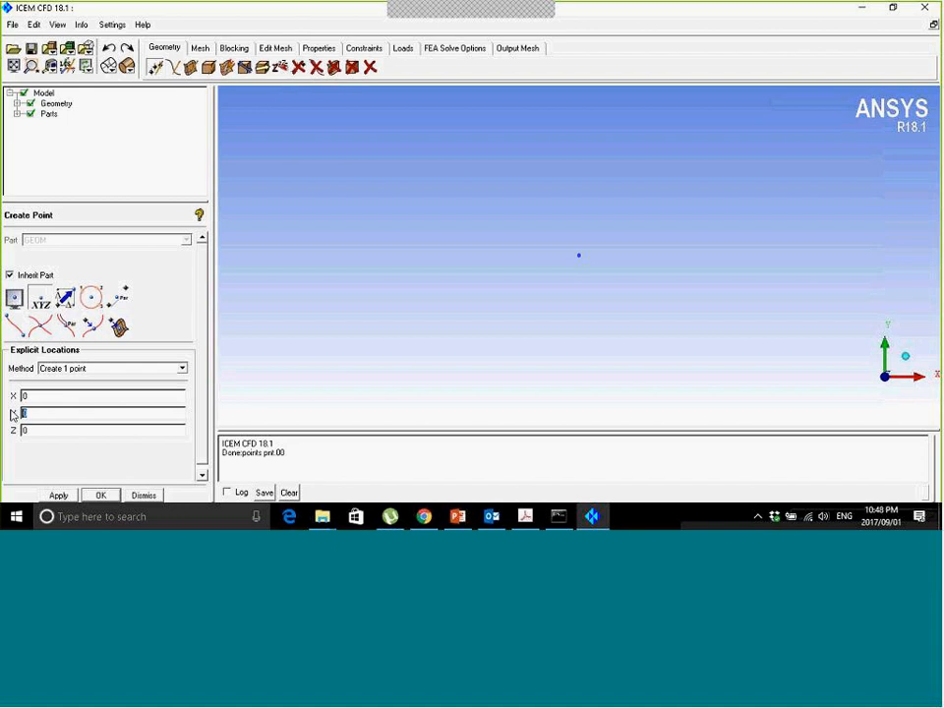
text(0.9423)
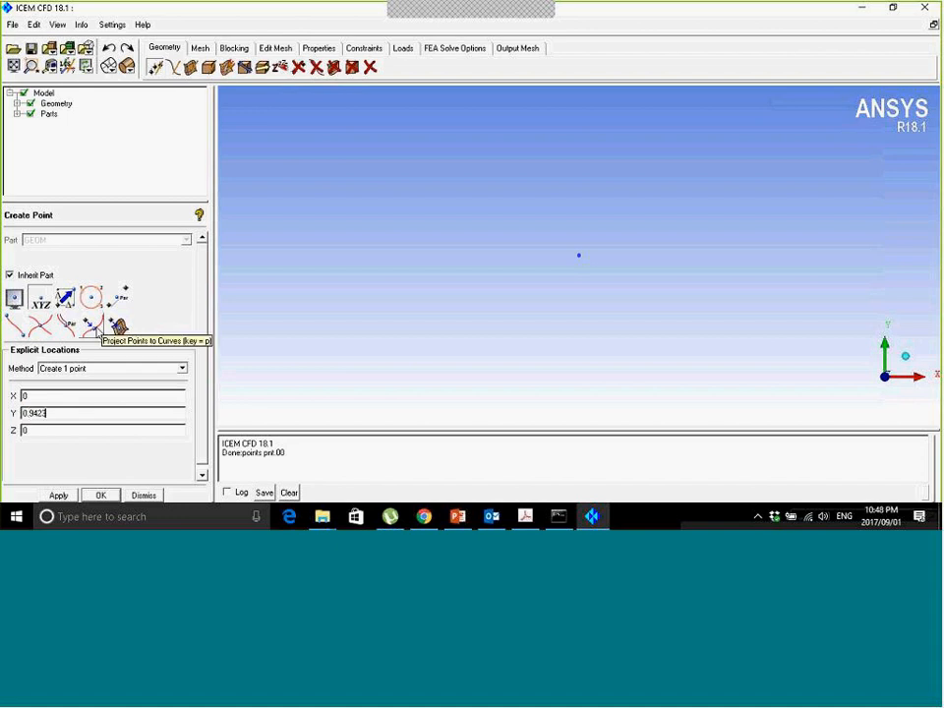
click(58, 494)
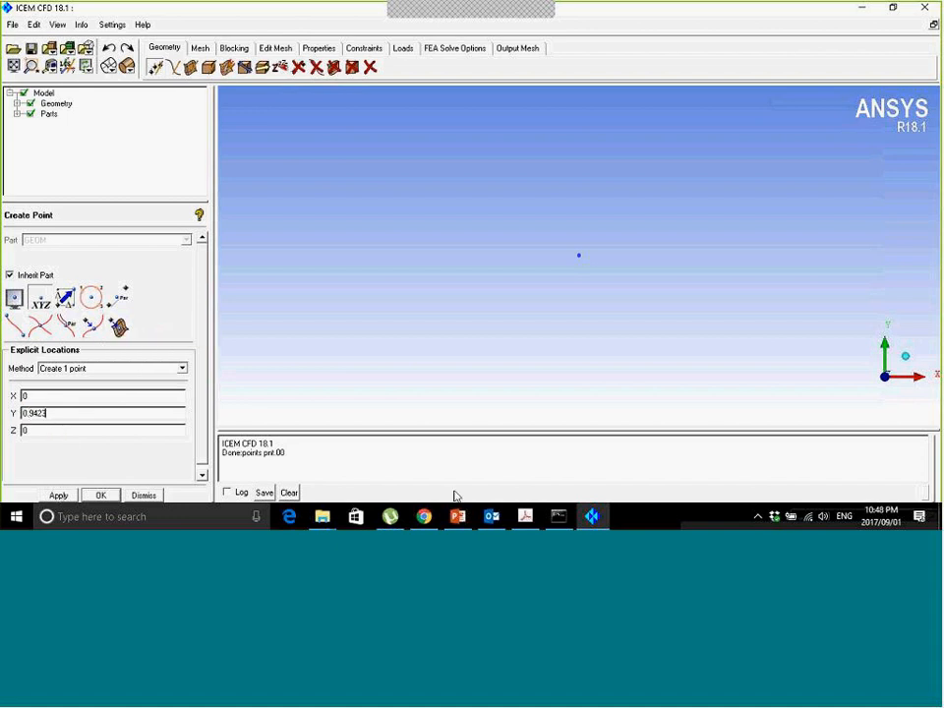
Look up point 3 on the PowerPoint geometry slide and create it in ICEM CFD at X -5, Y 0.9423, Z 0.
click(457, 516)
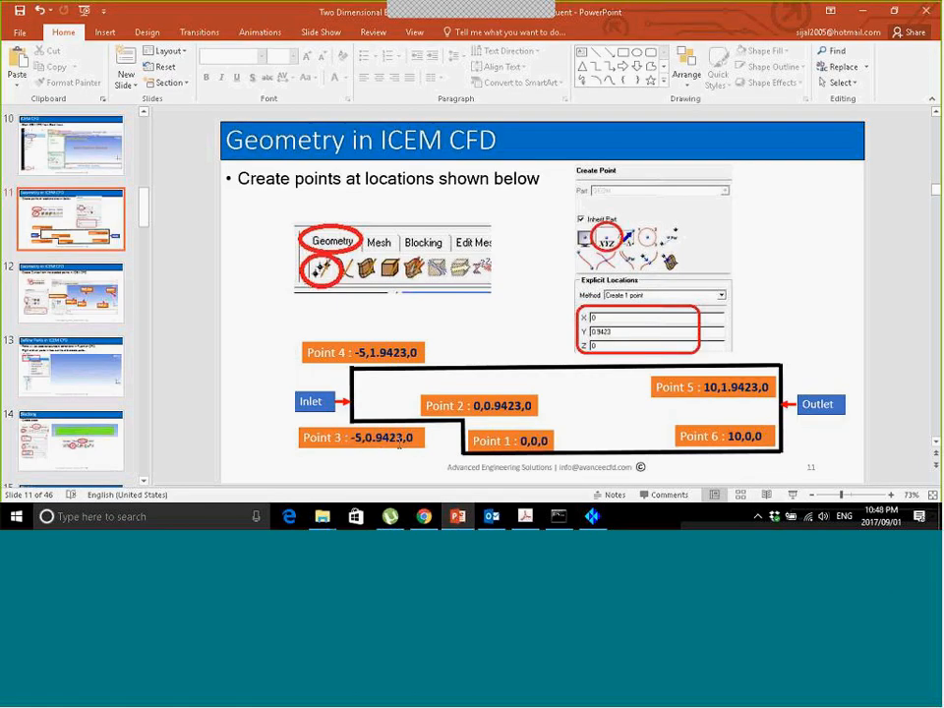
click(591, 516)
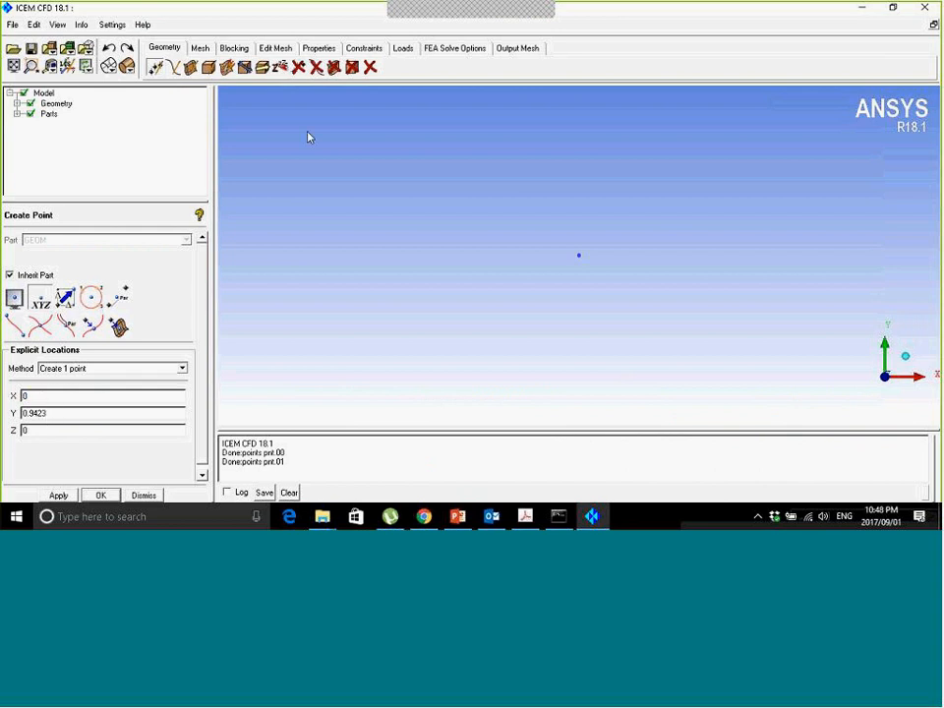
double_click(24, 395)
text(.5)
click(58, 494)
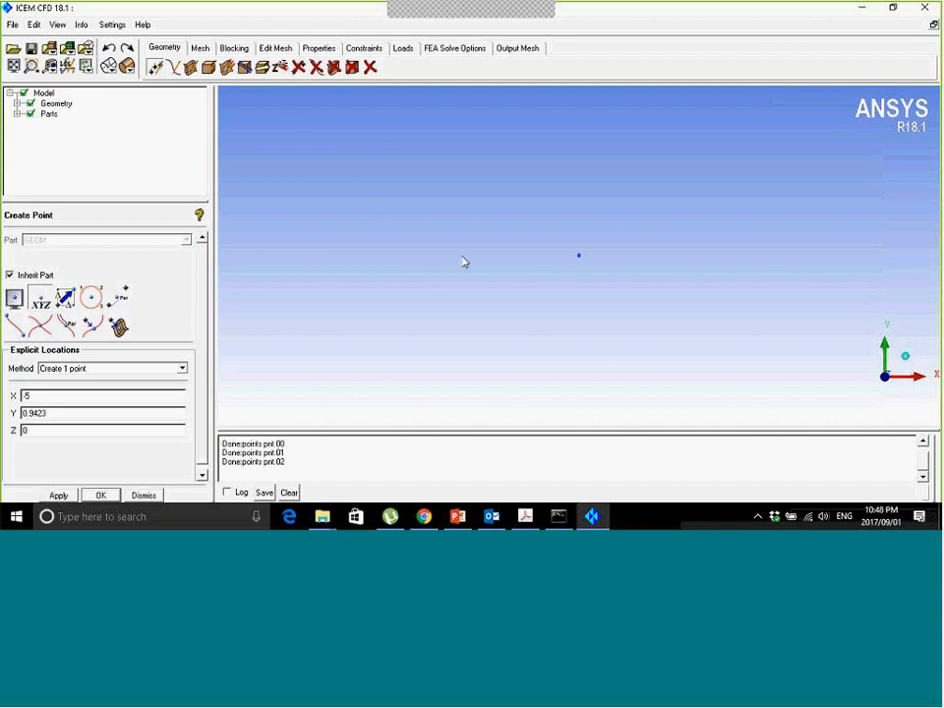
Query the coordinates of the three created points with the location measuring tool.
middle_drag(401, 245, 543, 240)
scroll(575, 249, up, 3)
middle_drag(550, 224, 460, 223)
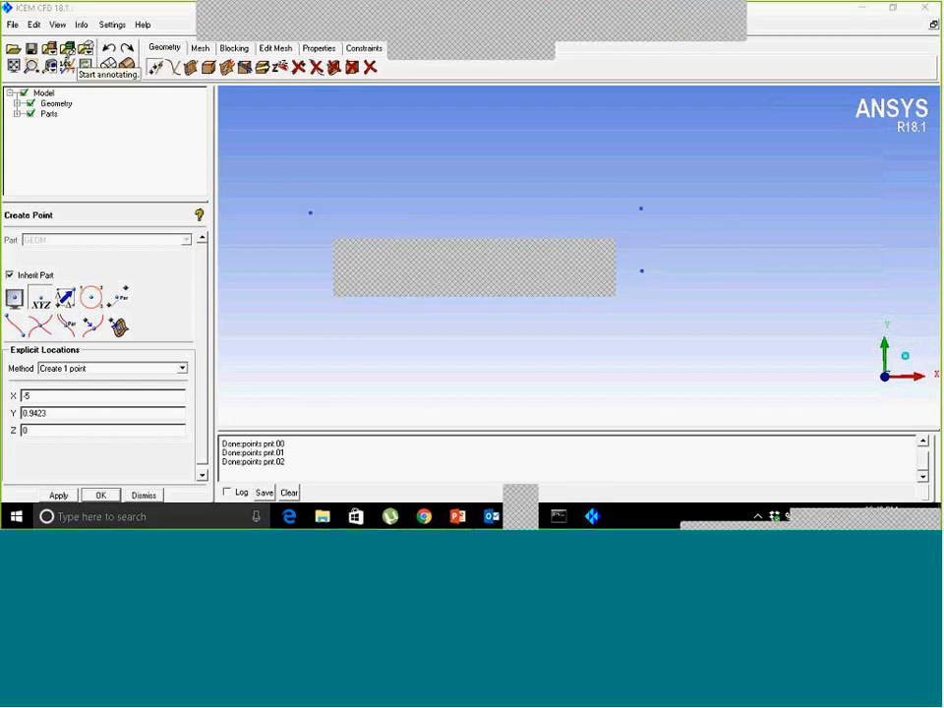
mouse_move(63, 54)
mouse_down()
mouse_move(59, 79)
mouse_move(67, 62)
mouse_move(57, 54)
mouse_up()
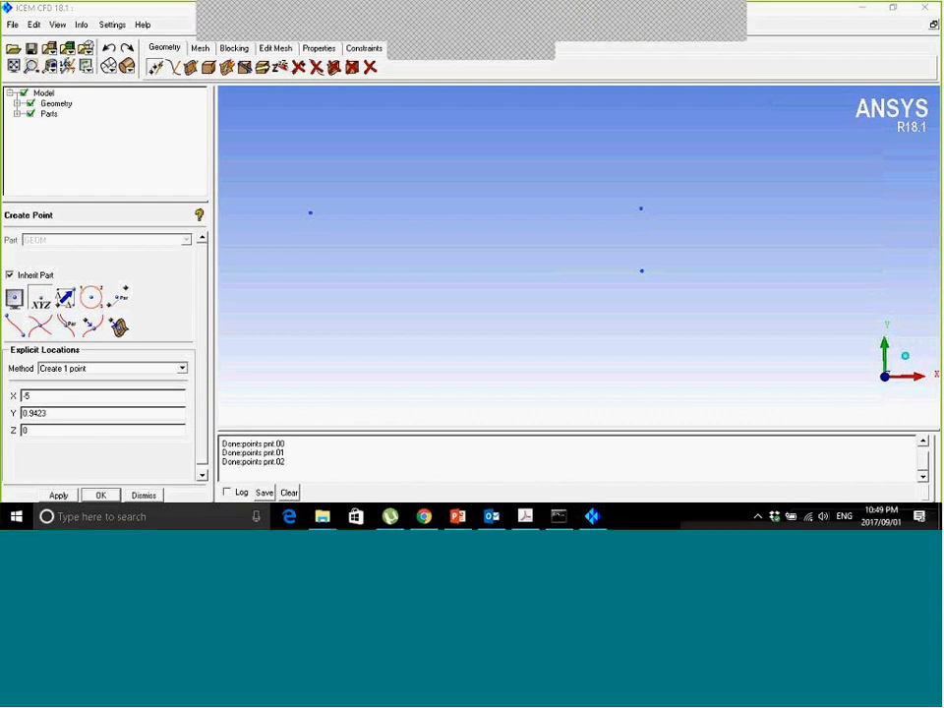
click(52, 66)
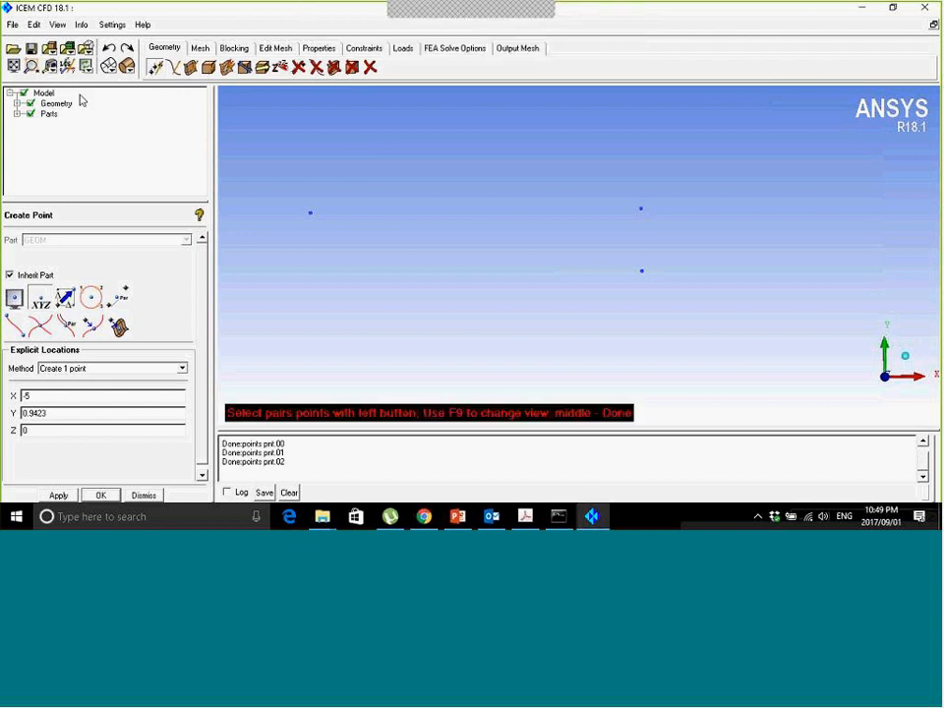
click(642, 271)
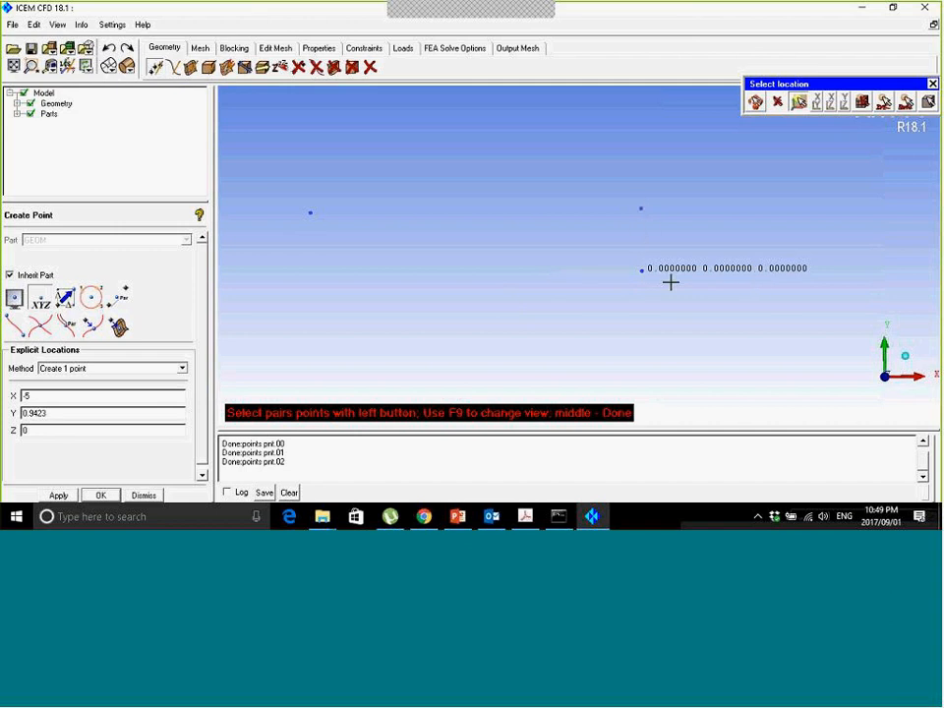
middle_click(700, 287)
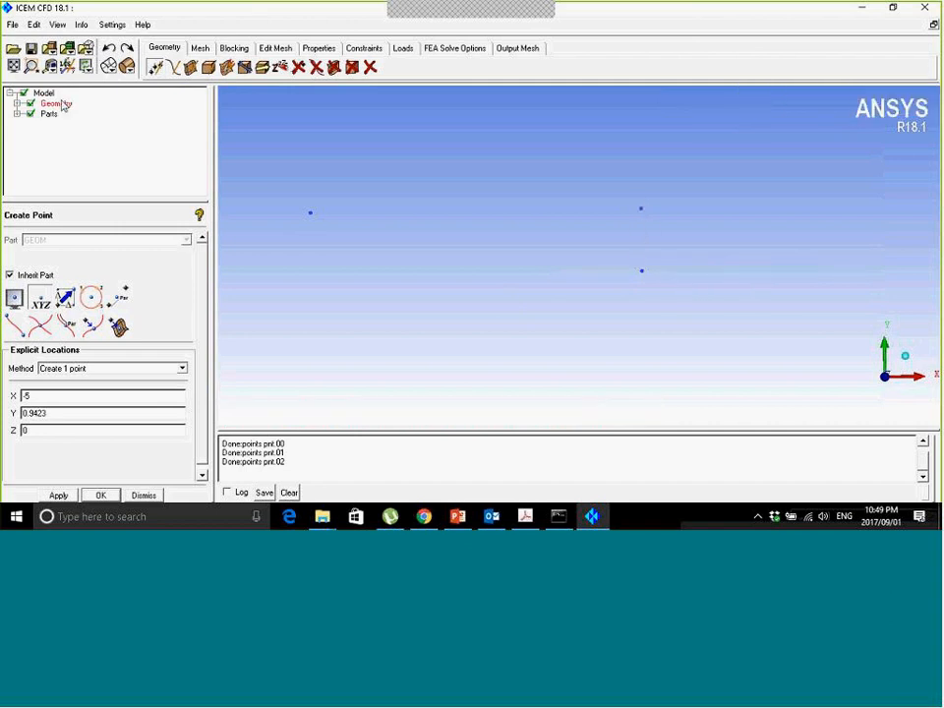
click(50, 65)
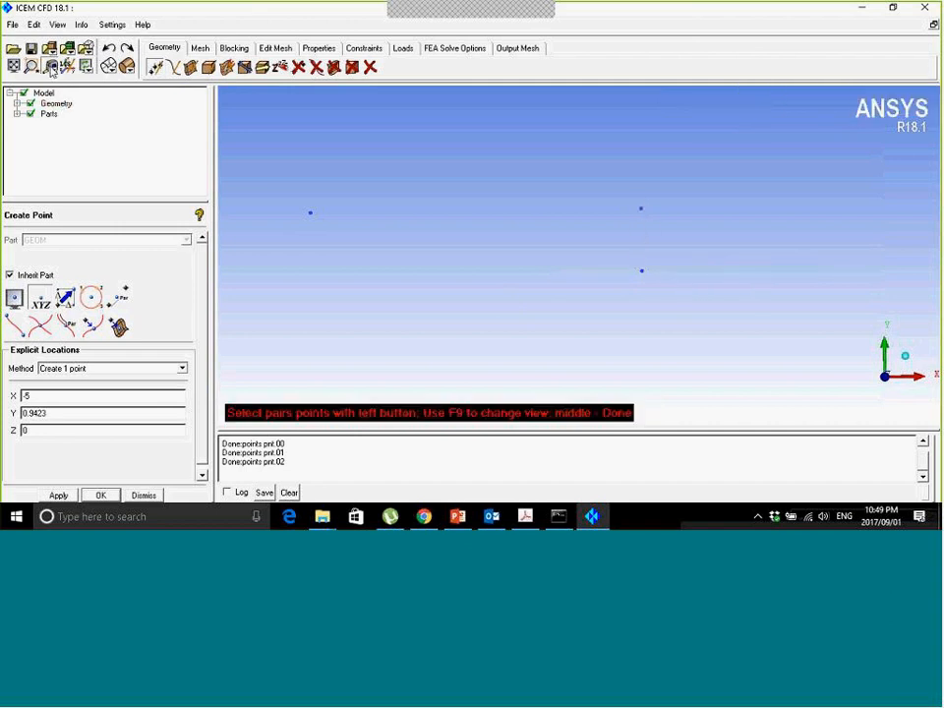
click(645, 211)
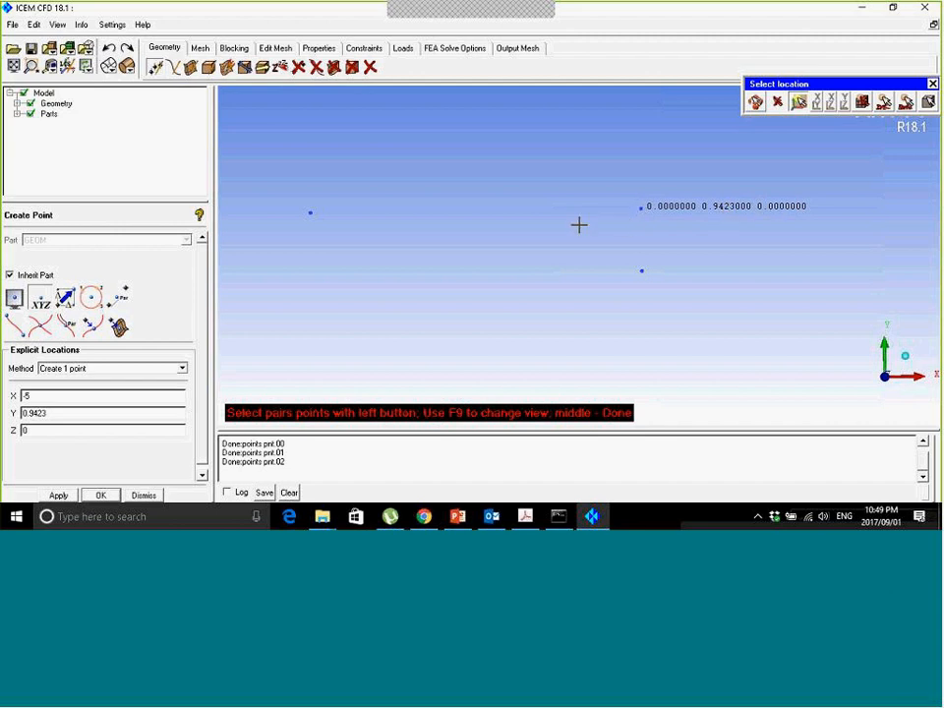
click(313, 213)
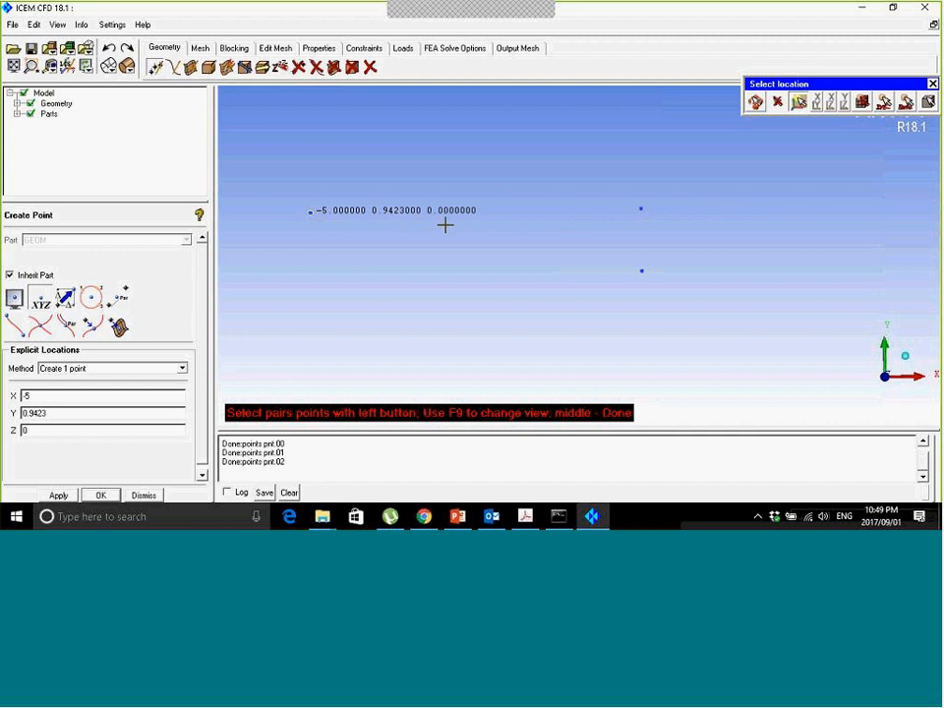
middle_click(404, 225)
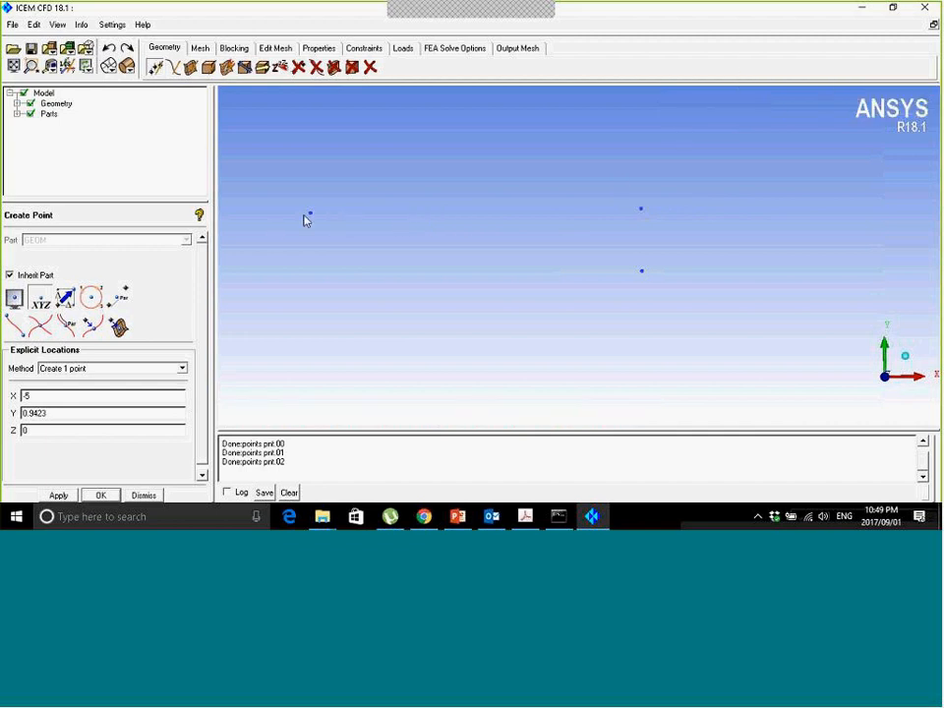
Look up point 4 on the PowerPoint geometry slide and create it in ICEM CFD at X -5, Y 1.9423, Z 0.
click(457, 516)
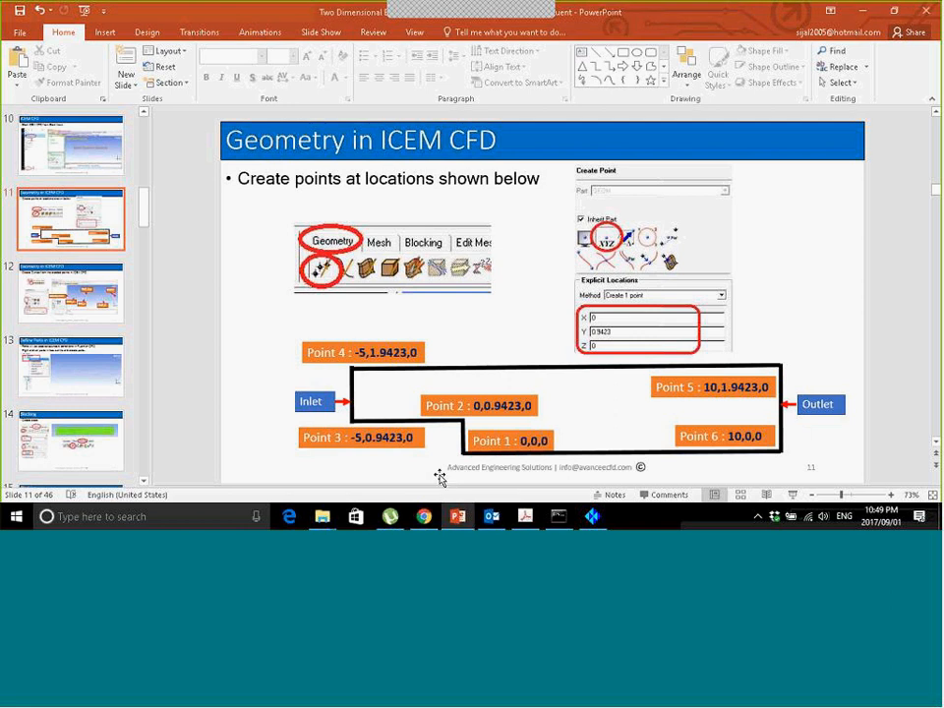
click(456, 516)
drag(28, 414, 21, 418)
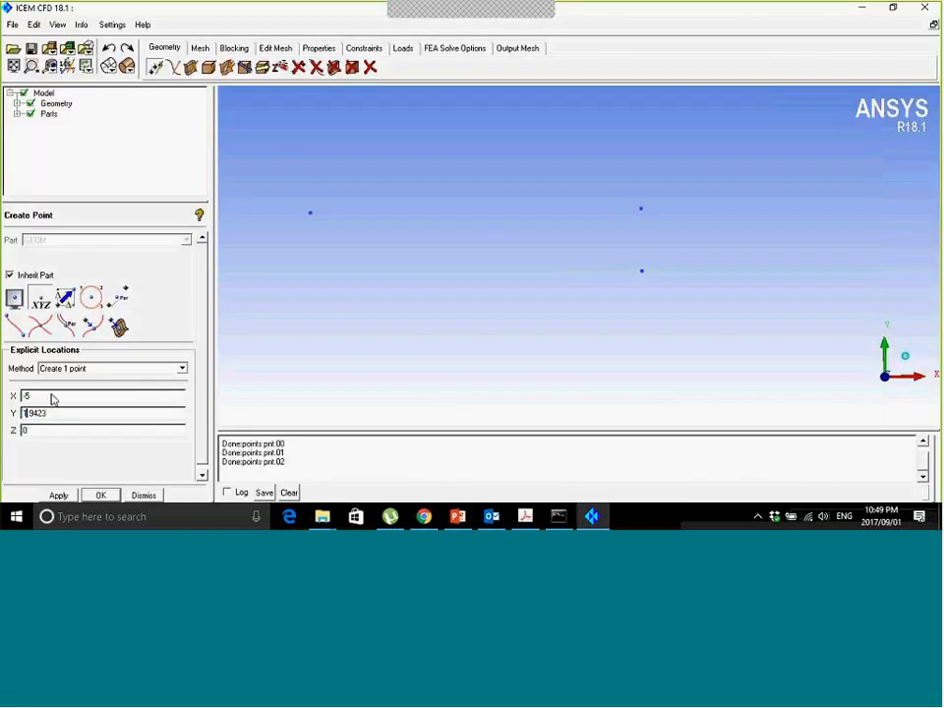
click(58, 495)
Look up point 5 on the PowerPoint geometry slide and create it in ICEM CFD at X 10, Y 1.9423, Z 0.
key(alt+Tab)
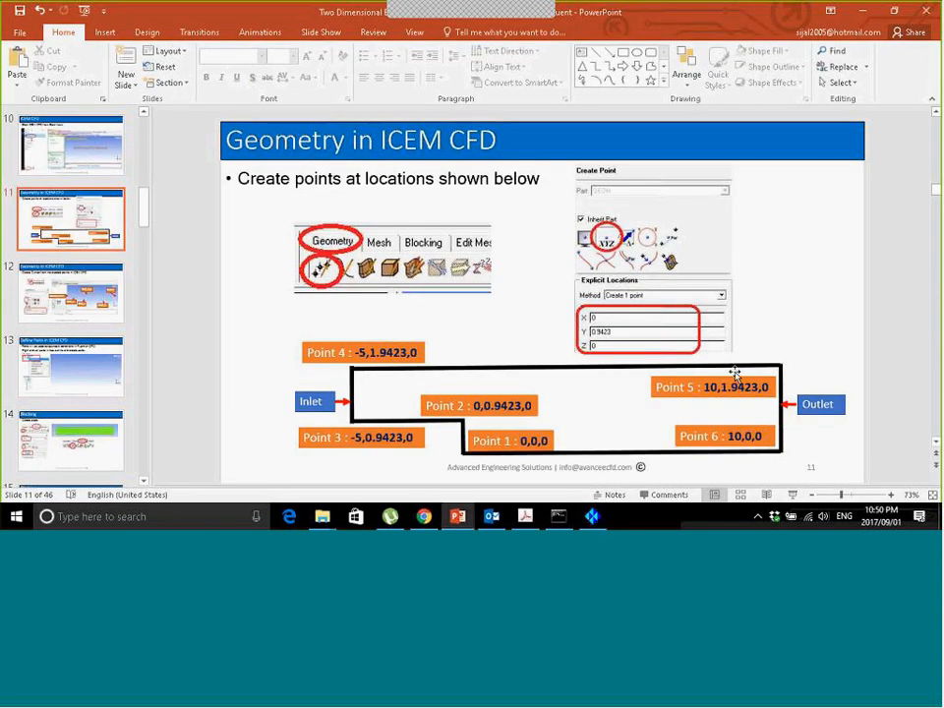
click(596, 516)
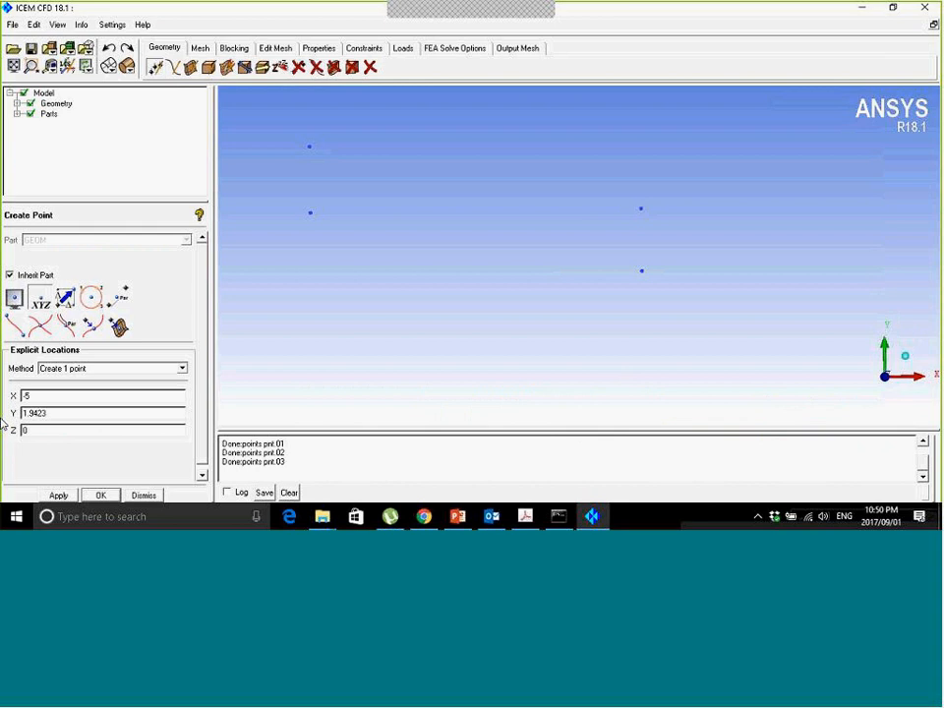
drag(42, 395, 15, 395)
click(58, 495)
scroll(627, 378, down, 5)
middle_drag(733, 242, 662, 252)
scroll(644, 300, up, 3)
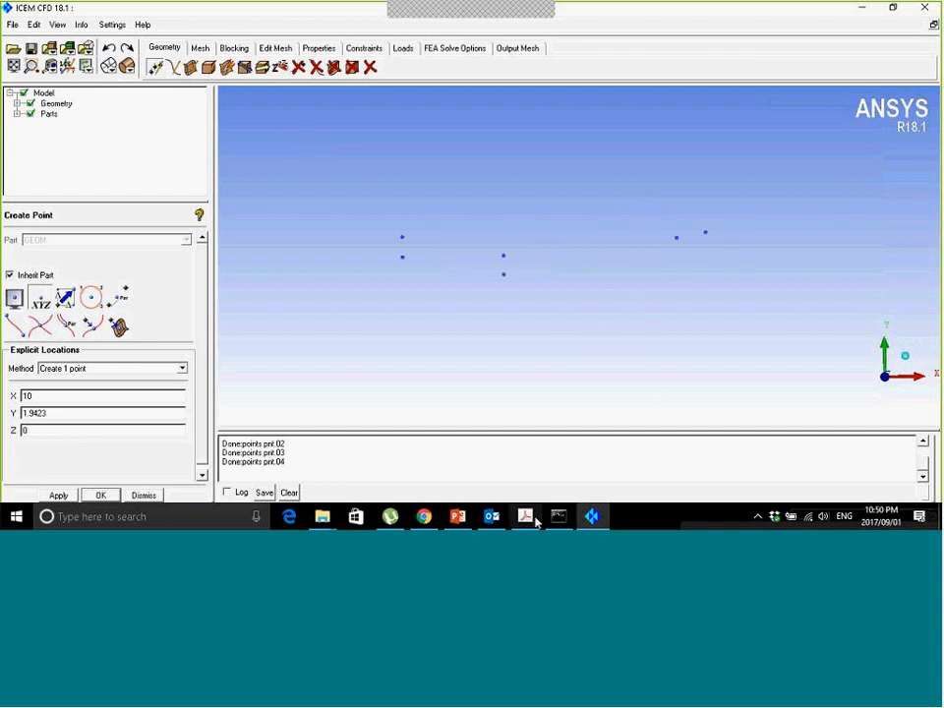
Look up point 6 on the PowerPoint geometry slide and create it in ICEM CFD at X 10, Y 0, Z 0.
click(591, 516)
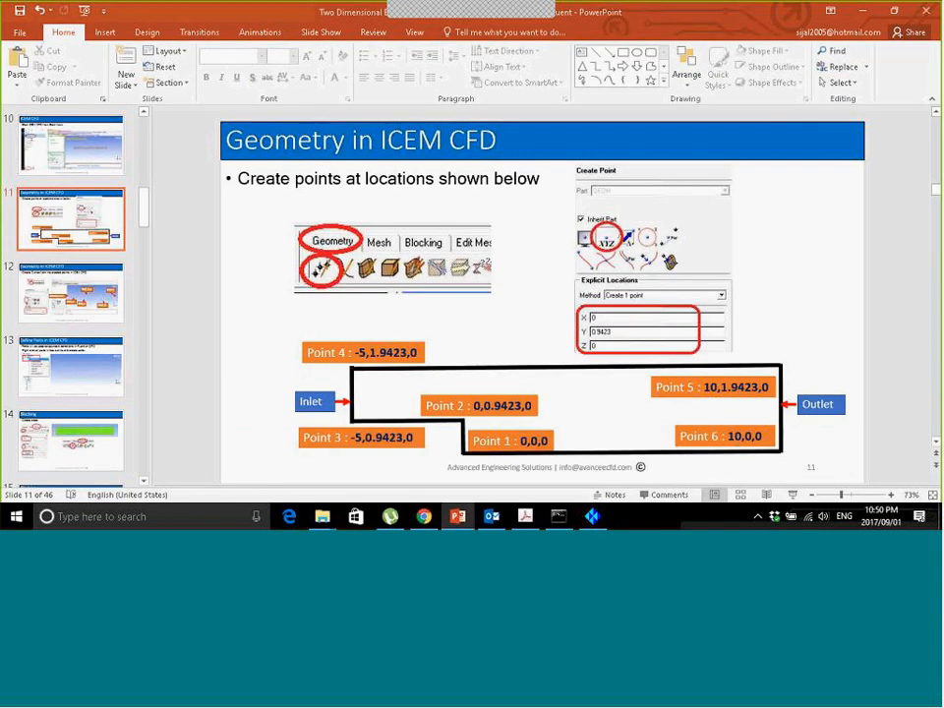
click(591, 516)
double_click(57, 414)
text(0)
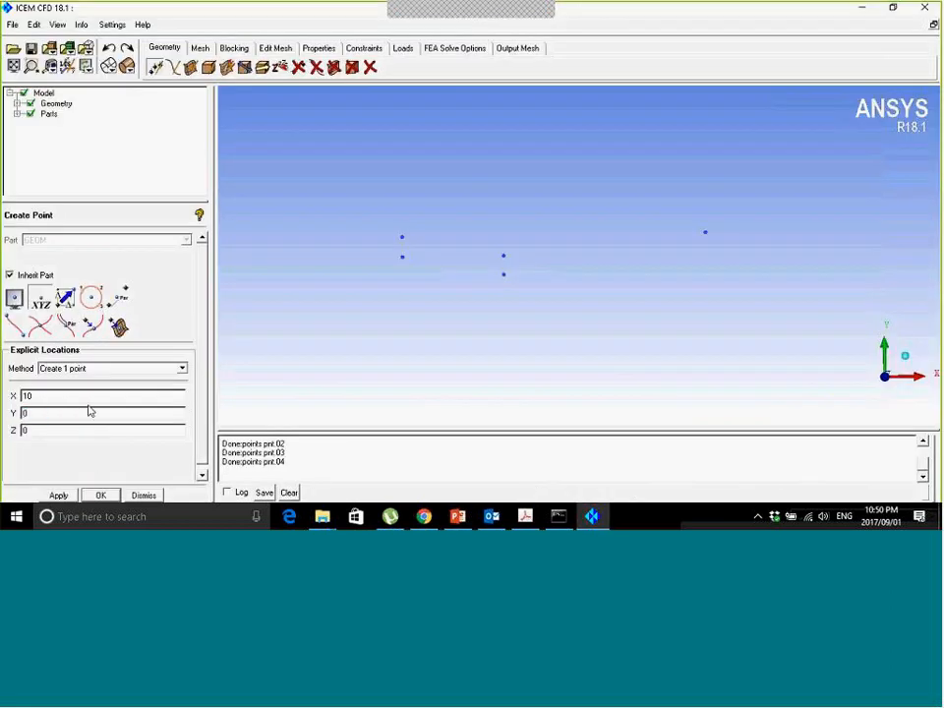
click(58, 494)
scroll(623, 222, up, 3)
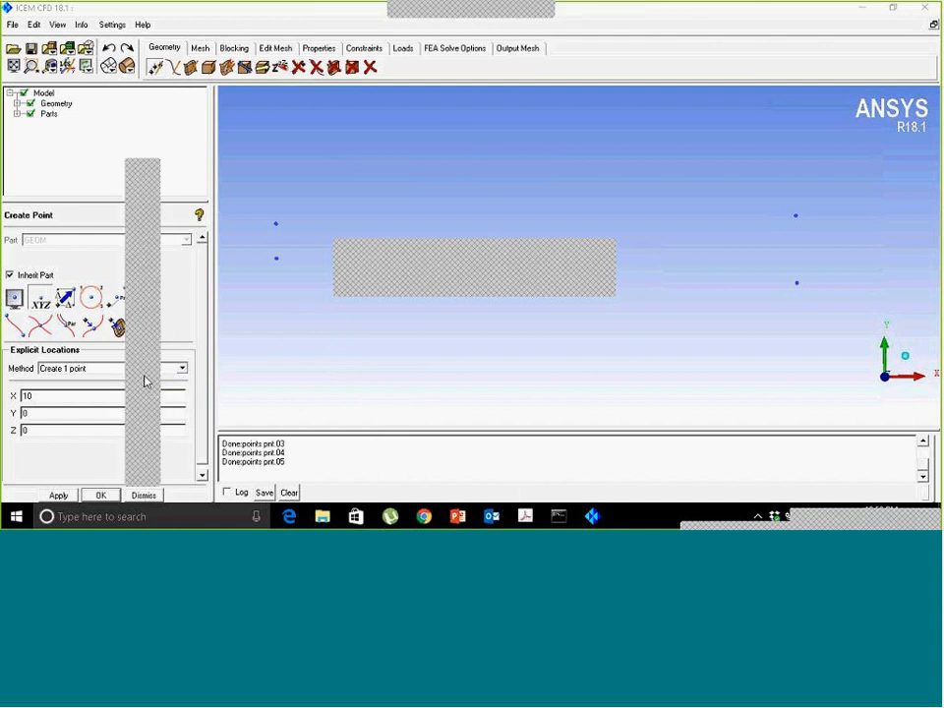
drag(281, 245, 286, 249)
mouse_move(433, 241)
mouse_down()
mouse_move(459, 240)
mouse_move(433, 295)
mouse_up()
drag(281, 211, 285, 236)
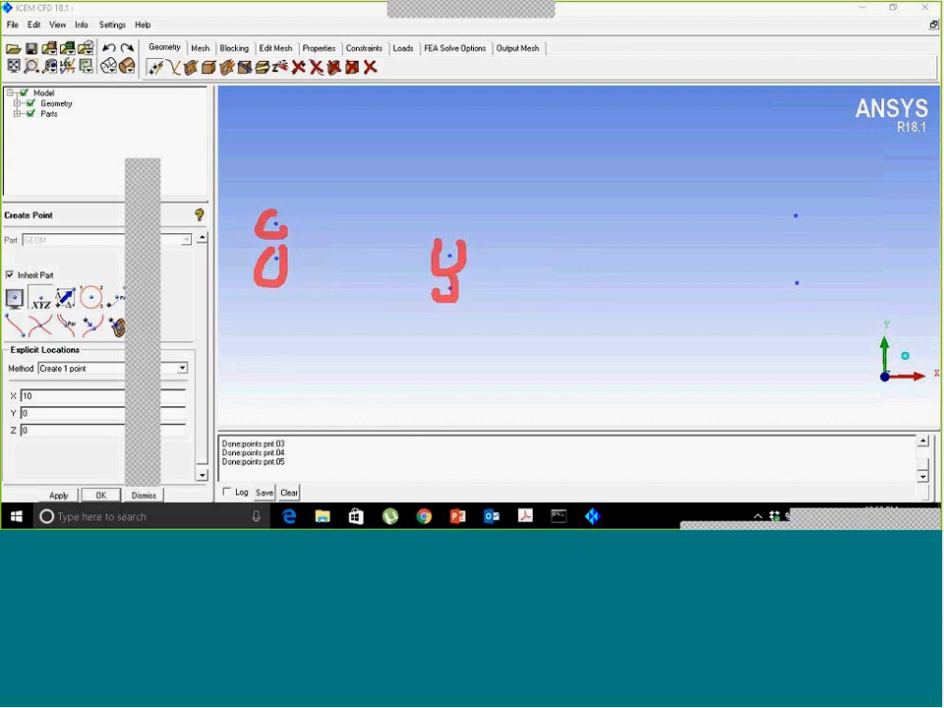
drag(807, 196, 785, 228)
mouse_move(793, 279)
mouse_down()
mouse_move(793, 307)
mouse_move(801, 275)
mouse_up()
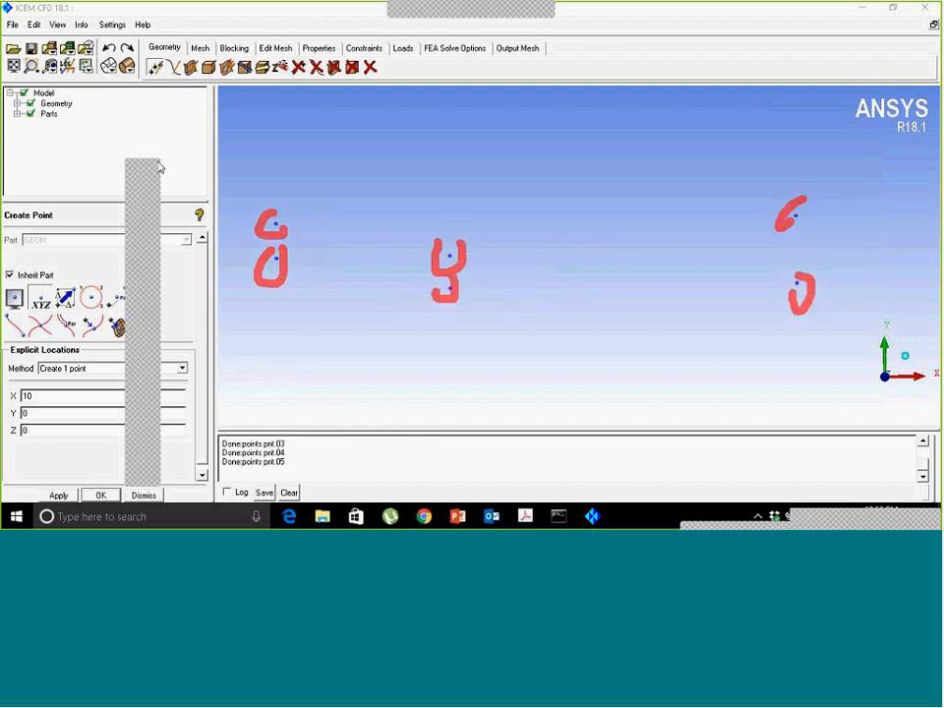
click(153, 168)
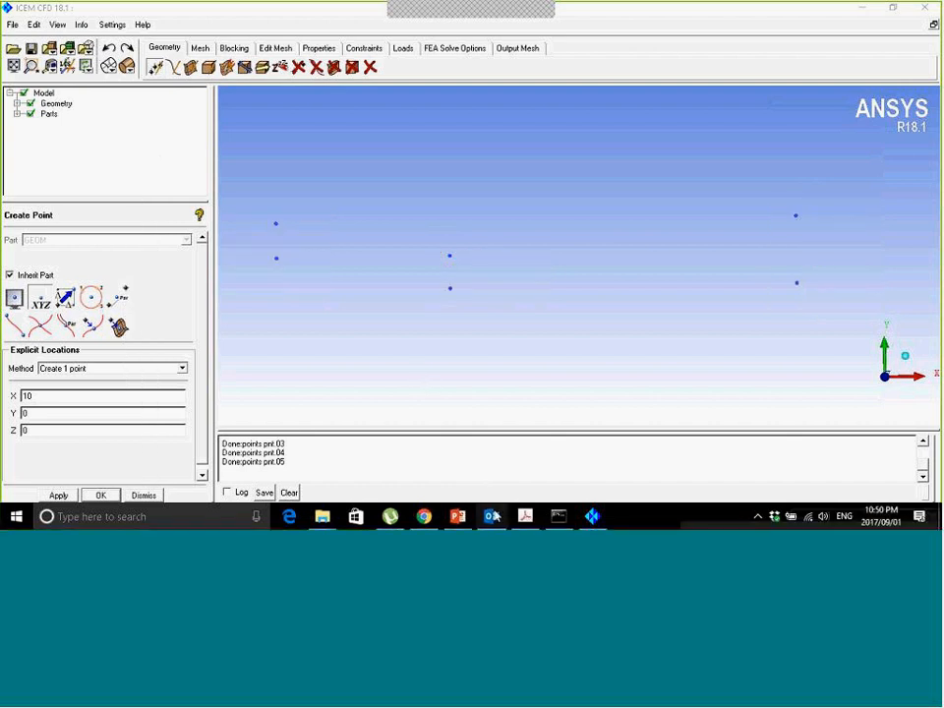
Review the PowerPoint slide on creating curves from the created points and return to ICEM CFD.
click(597, 515)
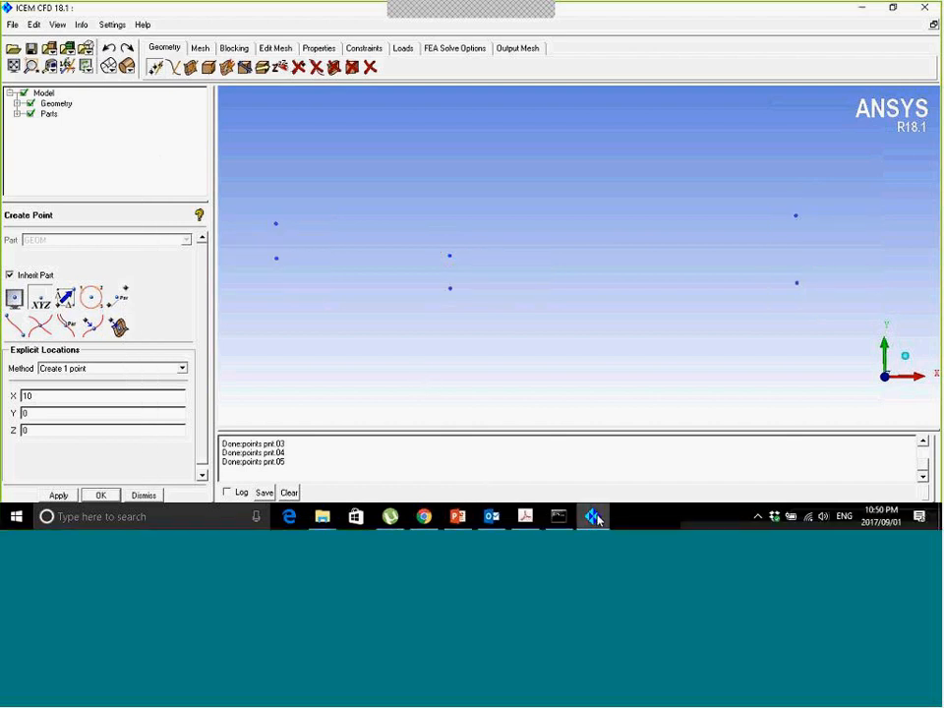
click(457, 515)
scroll(396, 367, down, 1)
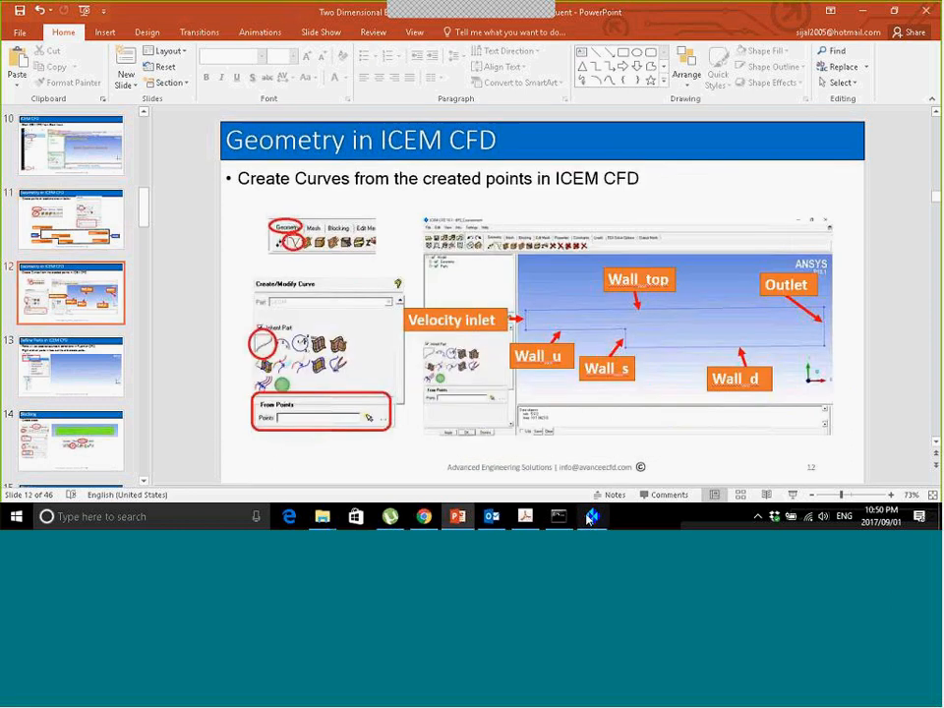
key(alt+Tab)
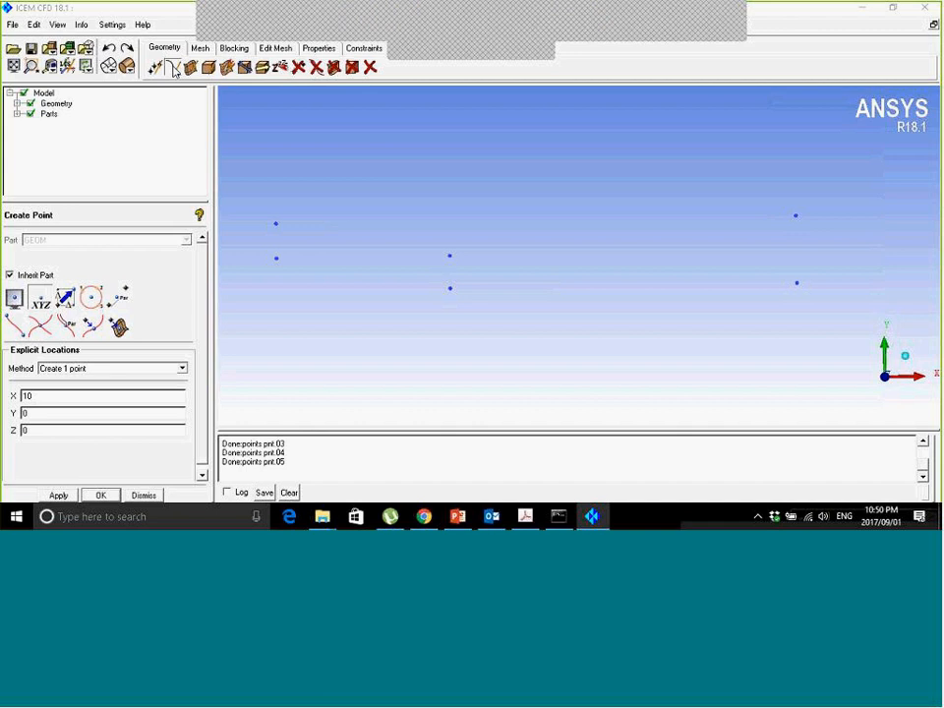
Create a curve from points for the vertical step face, joining the step's upper and lower corner points.
click(173, 68)
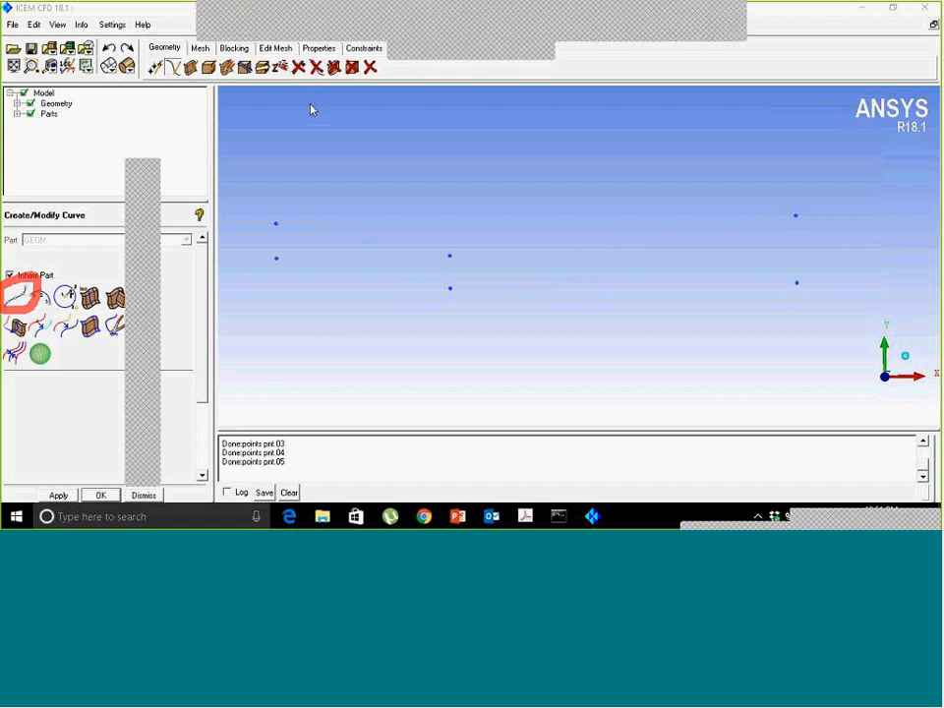
click(17, 295)
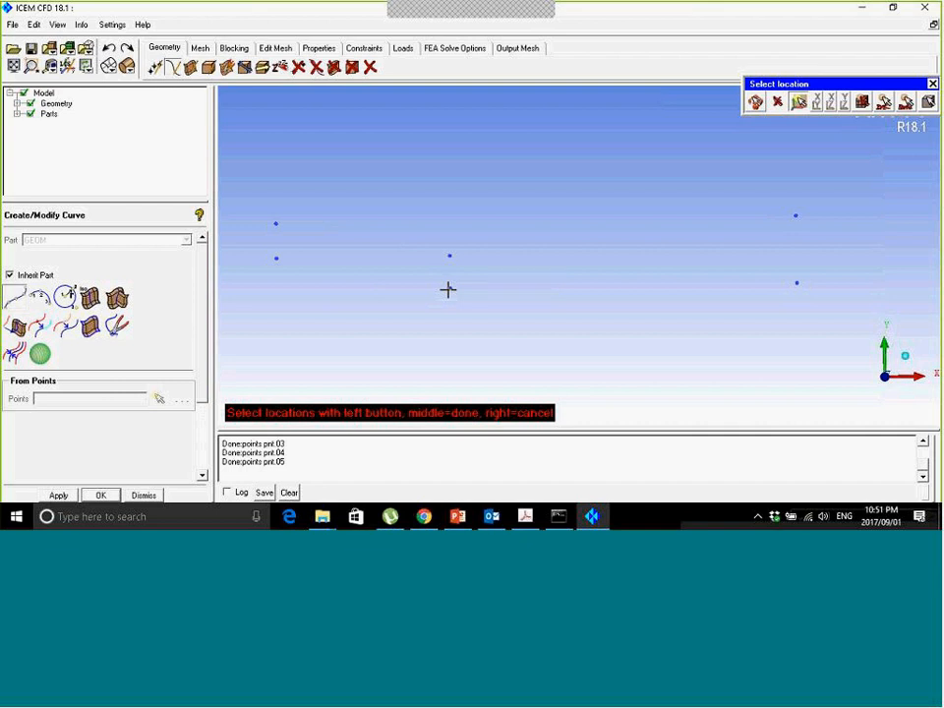
click(449, 257)
click(456, 279)
middle_click(480, 284)
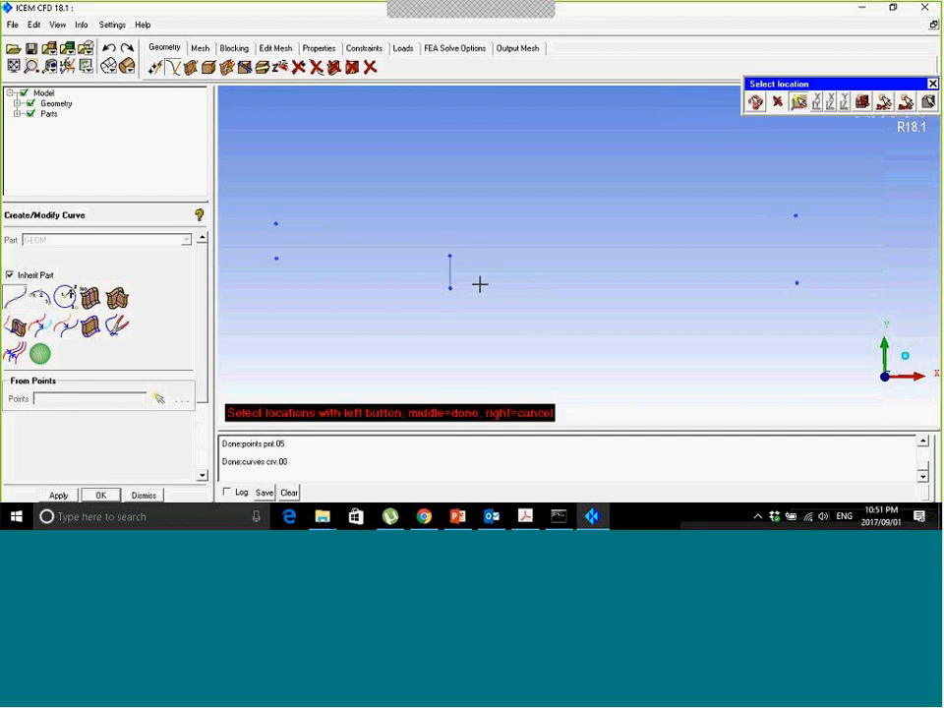
Create the horizontal curve upstream of the step and the vertical inlet curve from their corner points.
click(448, 255)
click(295, 259)
middle_click(394, 297)
click(276, 257)
click(275, 224)
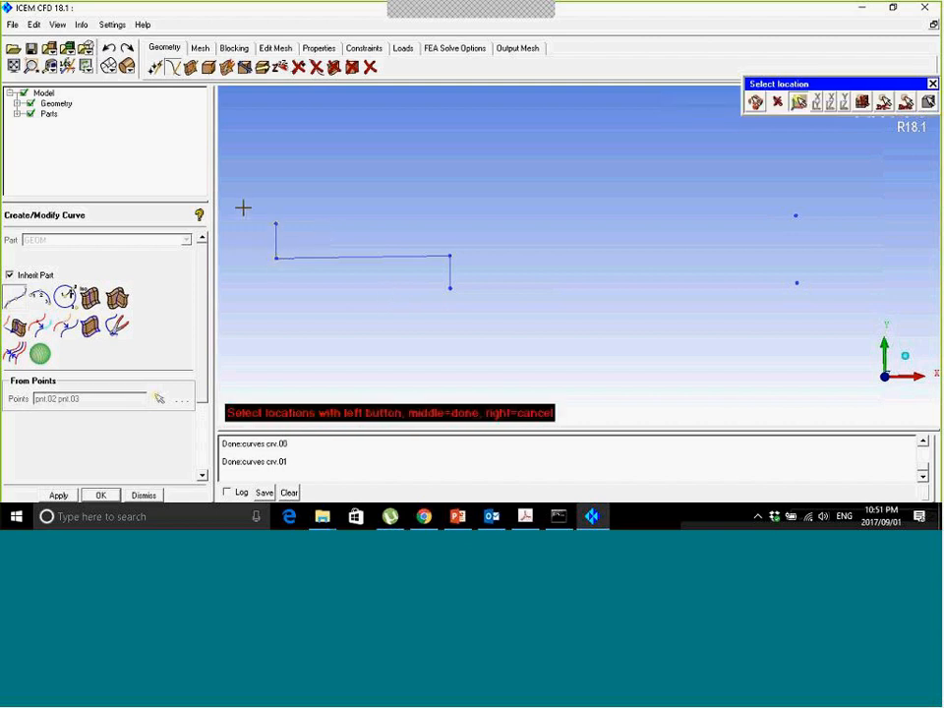
middle_click(322, 203)
Create the top wall curve and the vertical outlet curve from their corner points.
click(275, 224)
click(796, 215)
middle_click(653, 192)
click(796, 283)
click(796, 282)
middle_click(742, 278)
Create the bottom curve from the outlet's lower corner to the step base, closing the outline, and end curve creation.
click(794, 283)
click(449, 287)
middle_click(501, 307)
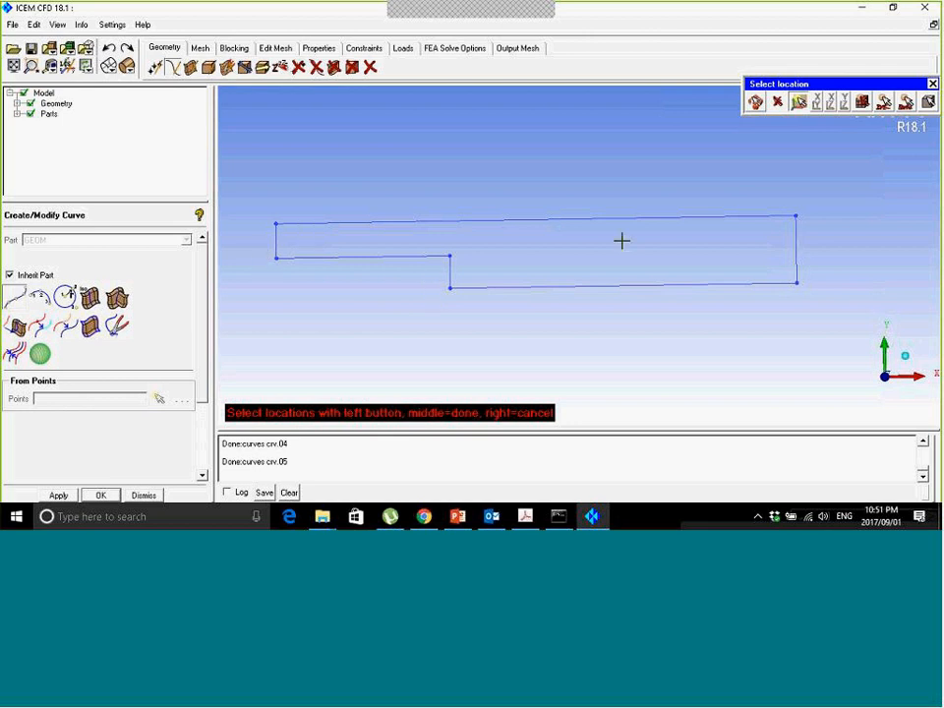
middle_click(532, 262)
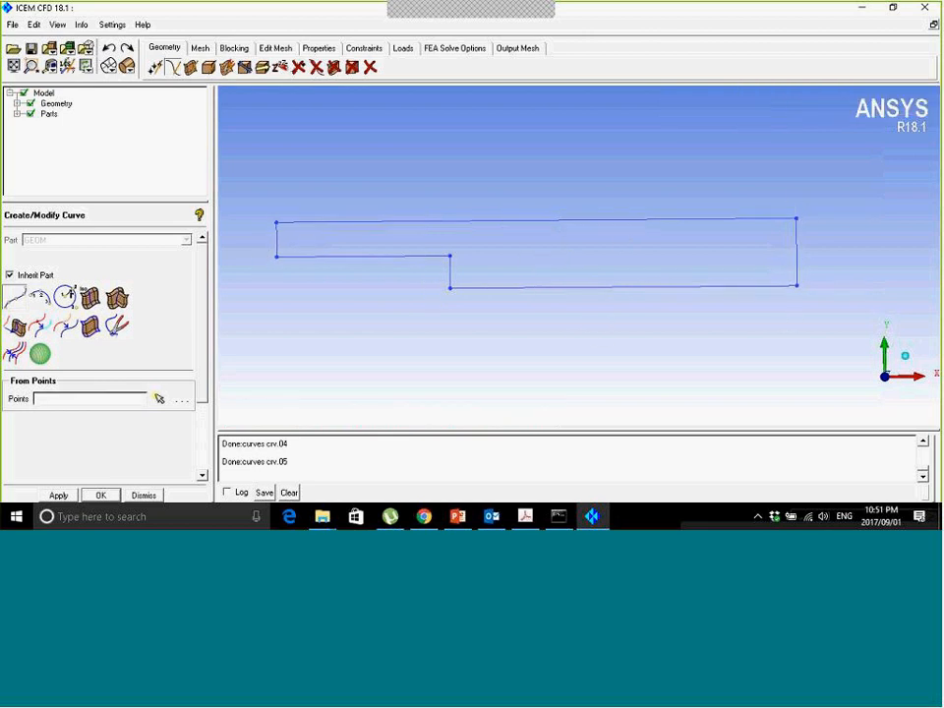
scroll(580, 335, up, 1)
middle_drag(570, 315, 592, 314)
scroll(634, 312, up, 1)
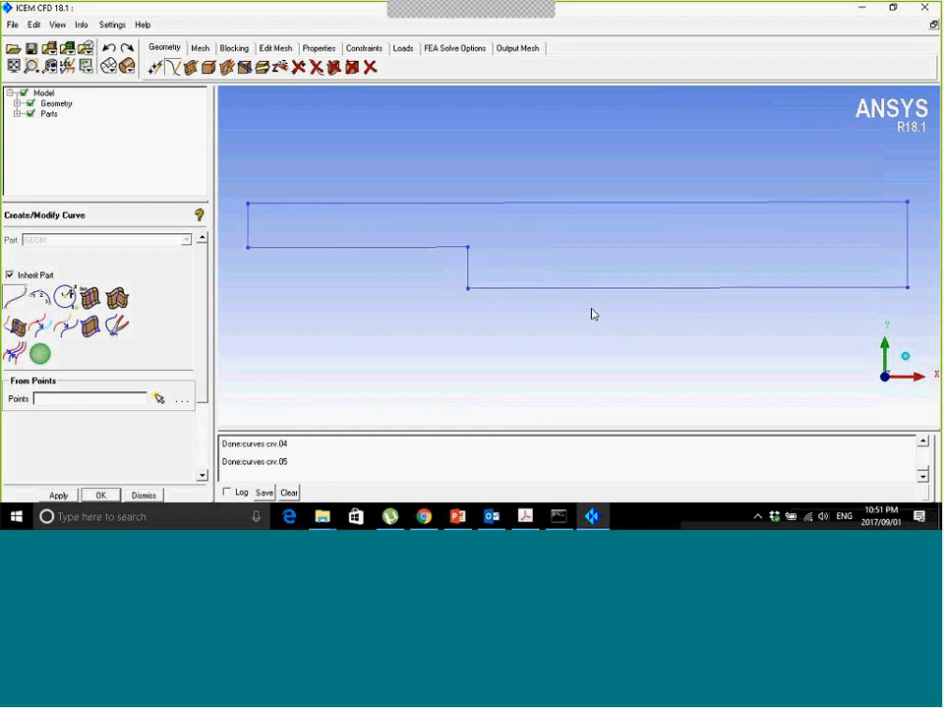
Switch to PowerPoint and look back through the slides on creating curves, creating points and starting ICEM CFD.
click(453, 516)
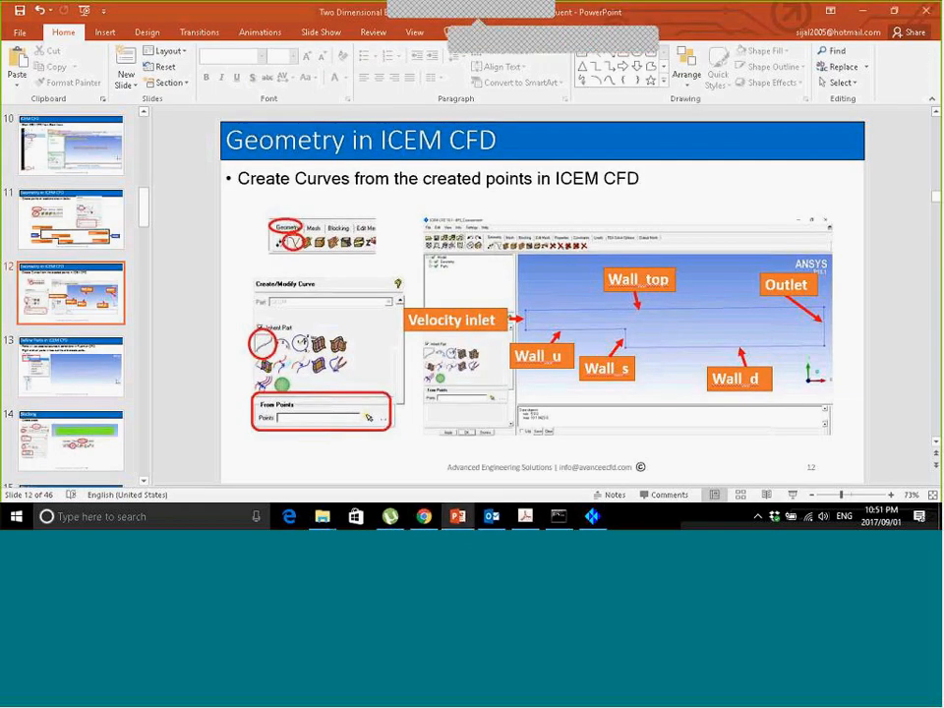
scroll(532, 383, up, 1)
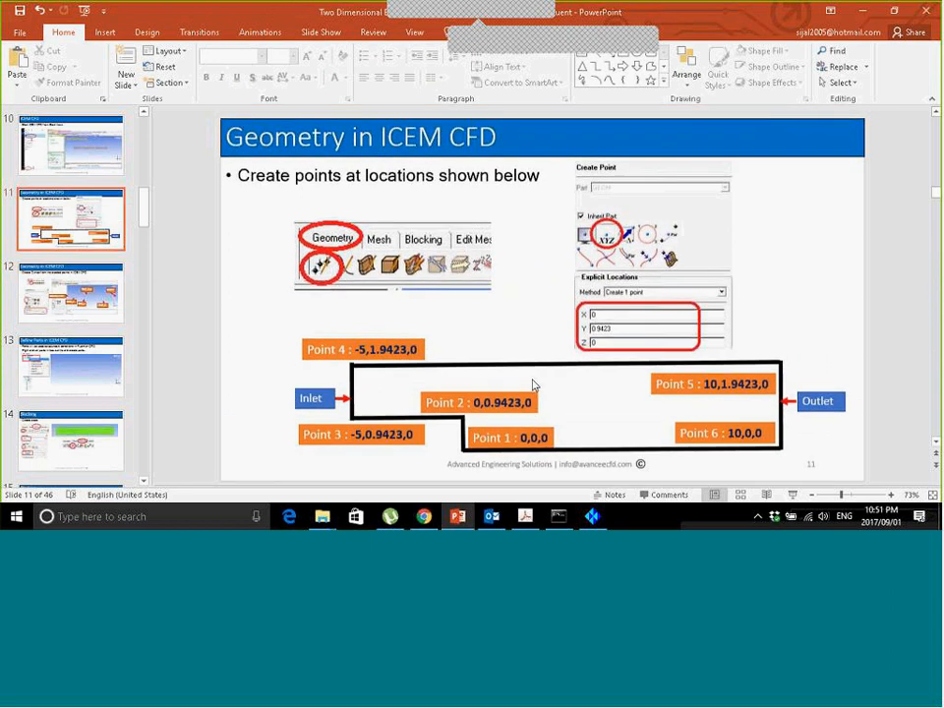
scroll(531, 383, up, 1)
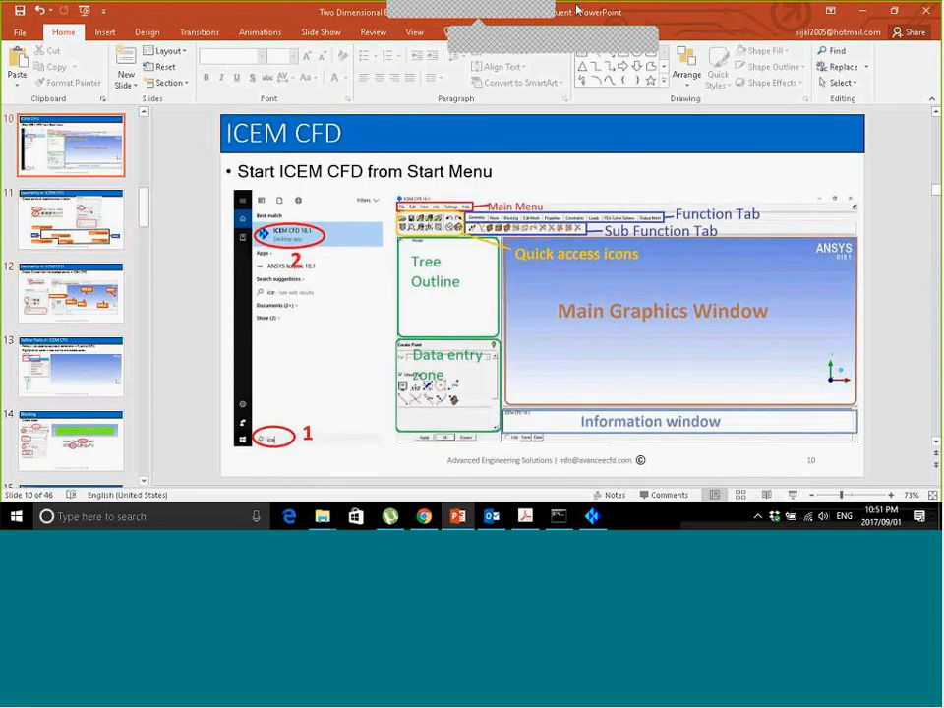
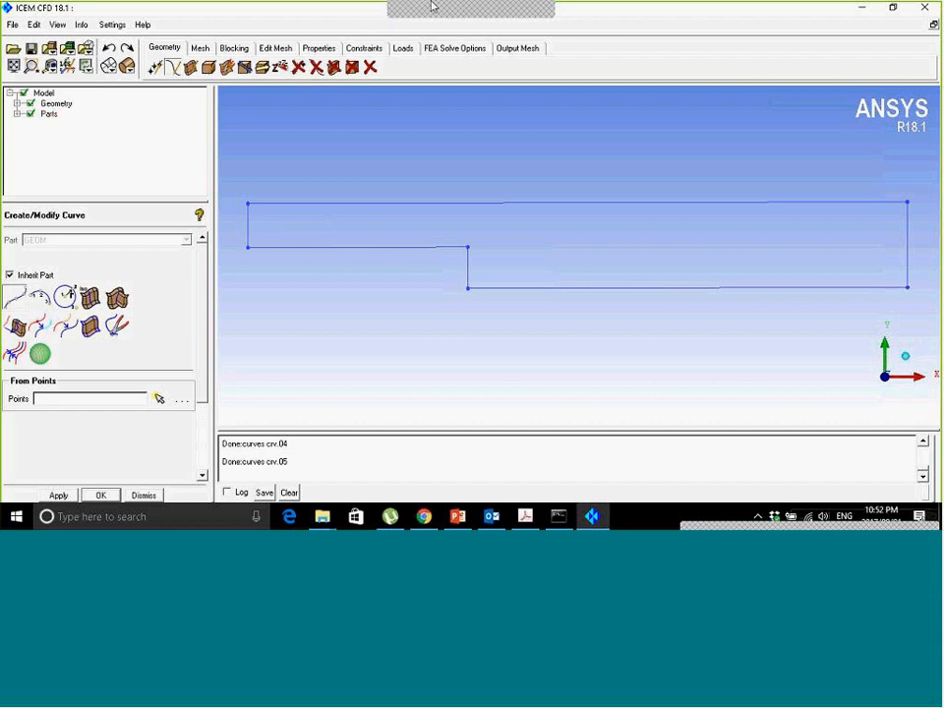
Check the boundary names for each curve on PowerPoint slide 12 in the slide show, then return to ICEM CFD.
mouse_move(25, 105)
mouse_down()
mouse_move(7, 118)
mouse_move(72, 115)
mouse_move(12, 108)
mouse_up()
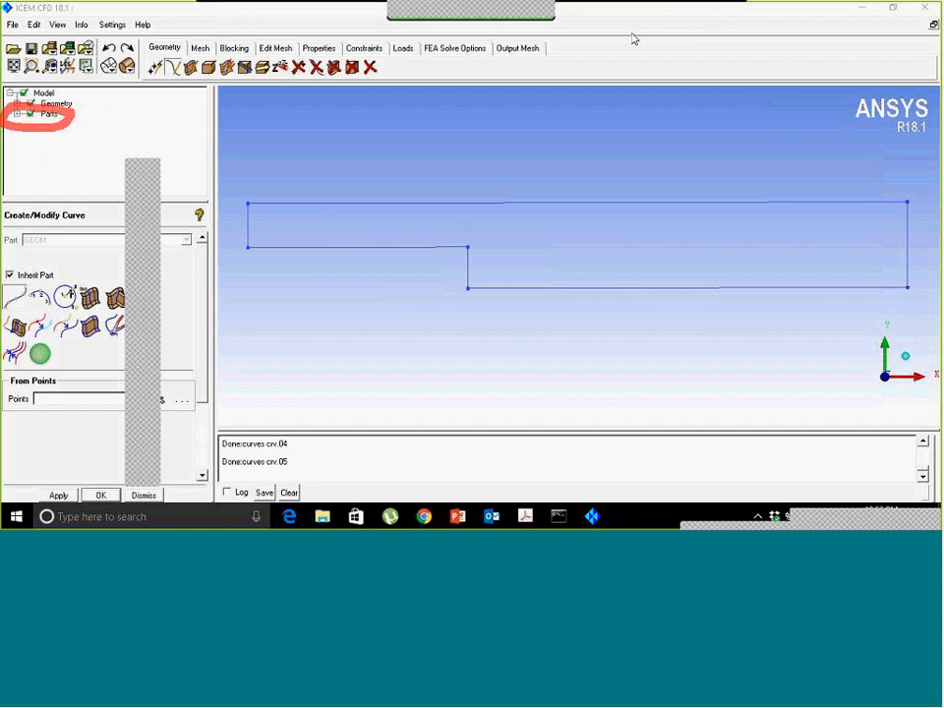
right_click(48, 115)
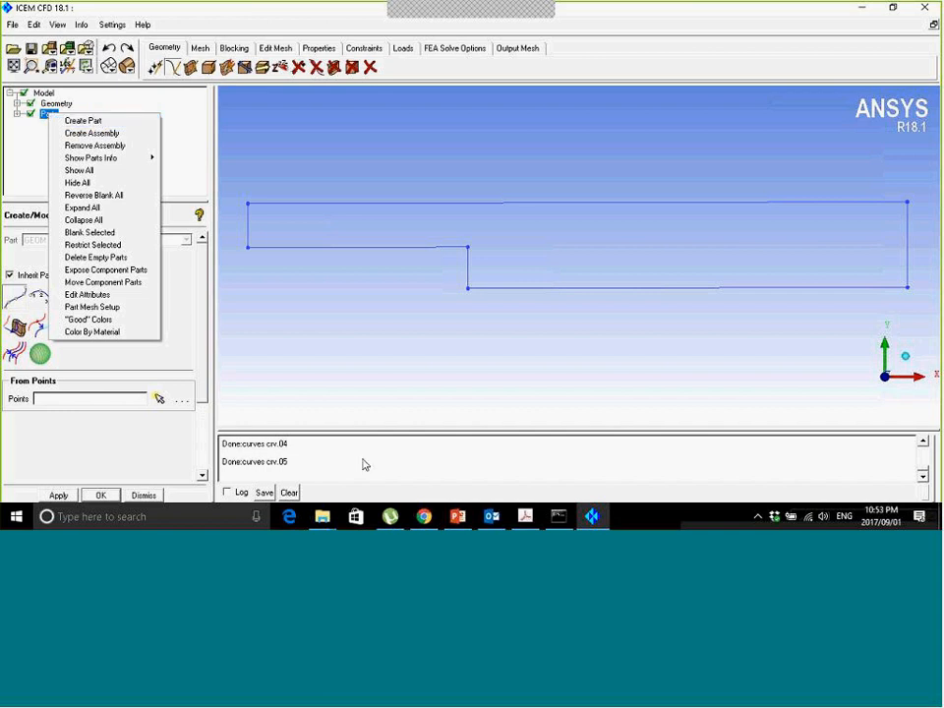
click(448, 520)
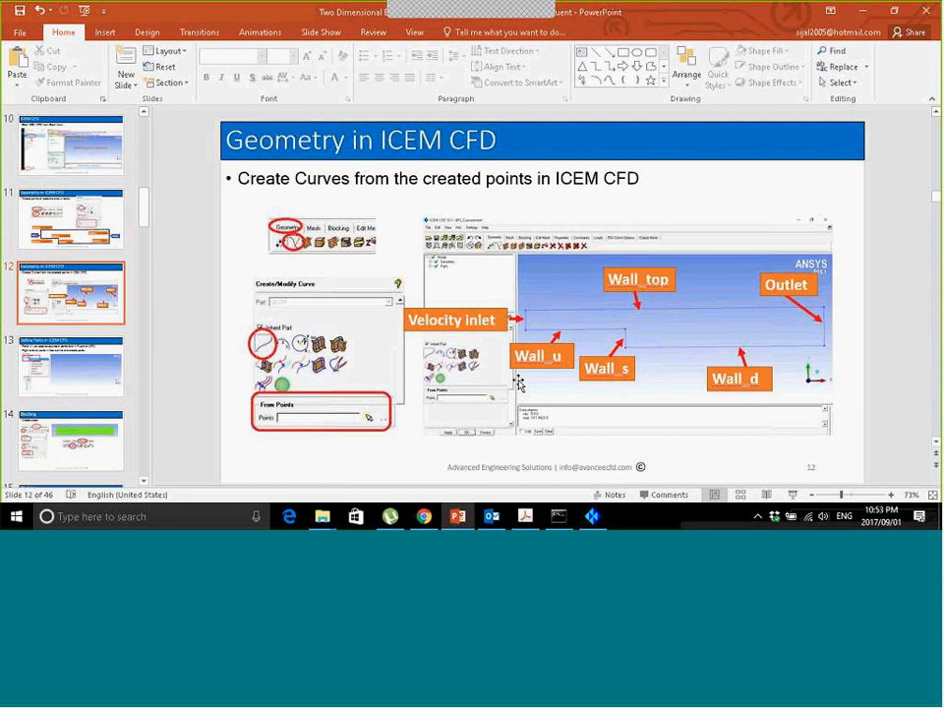
click(790, 496)
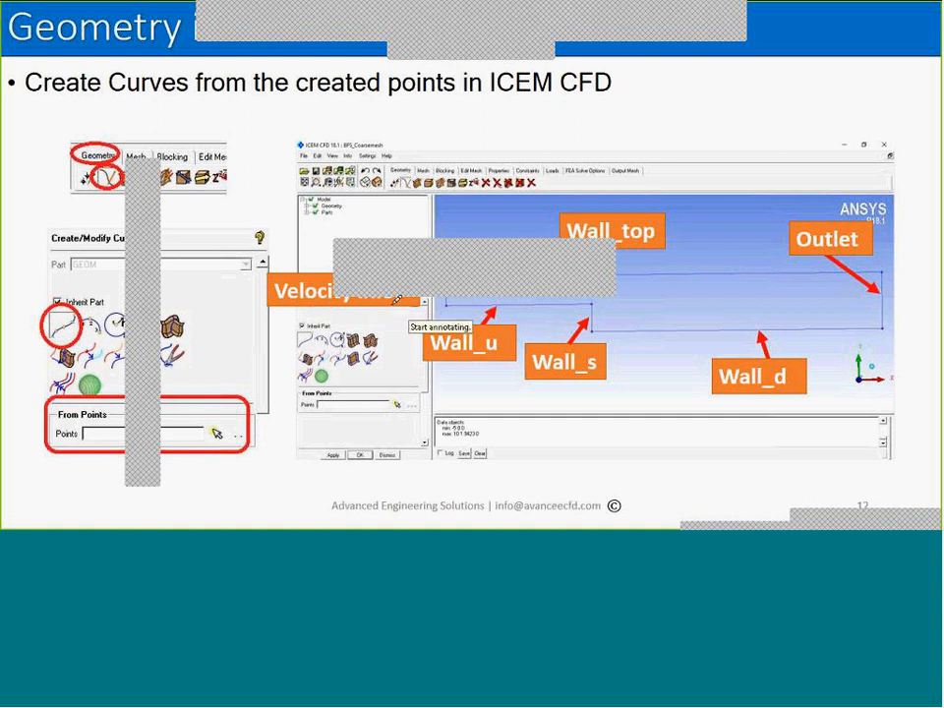
mouse_move(440, 285)
mouse_down()
mouse_move(593, 305)
mouse_move(593, 315)
mouse_up()
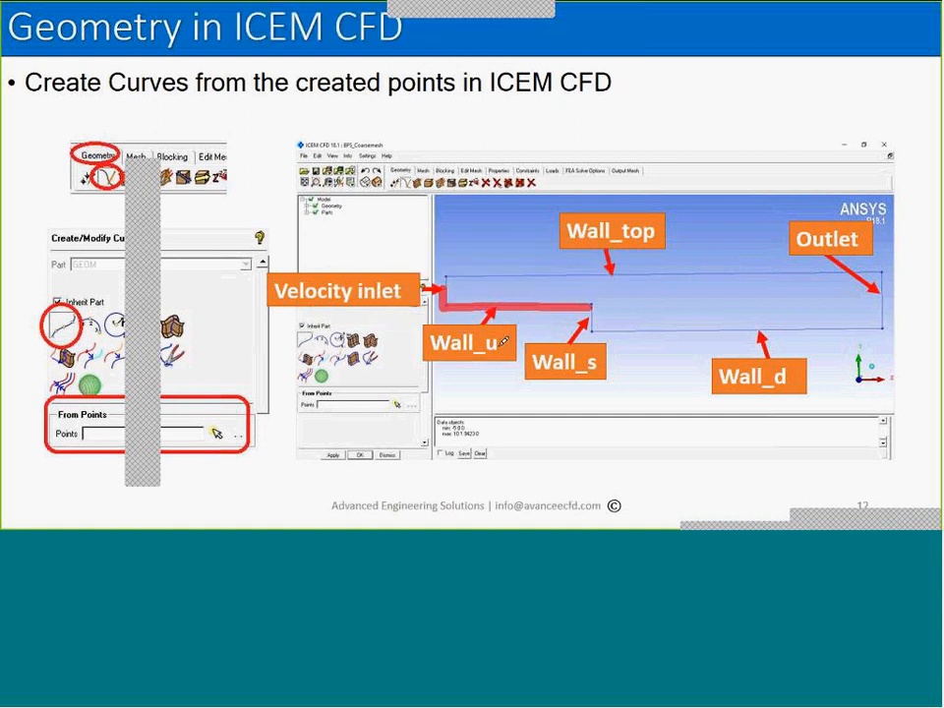
mouse_move(592, 317)
mouse_down()
mouse_move(592, 325)
mouse_move(678, 337)
mouse_up()
drag(793, 332, 882, 336)
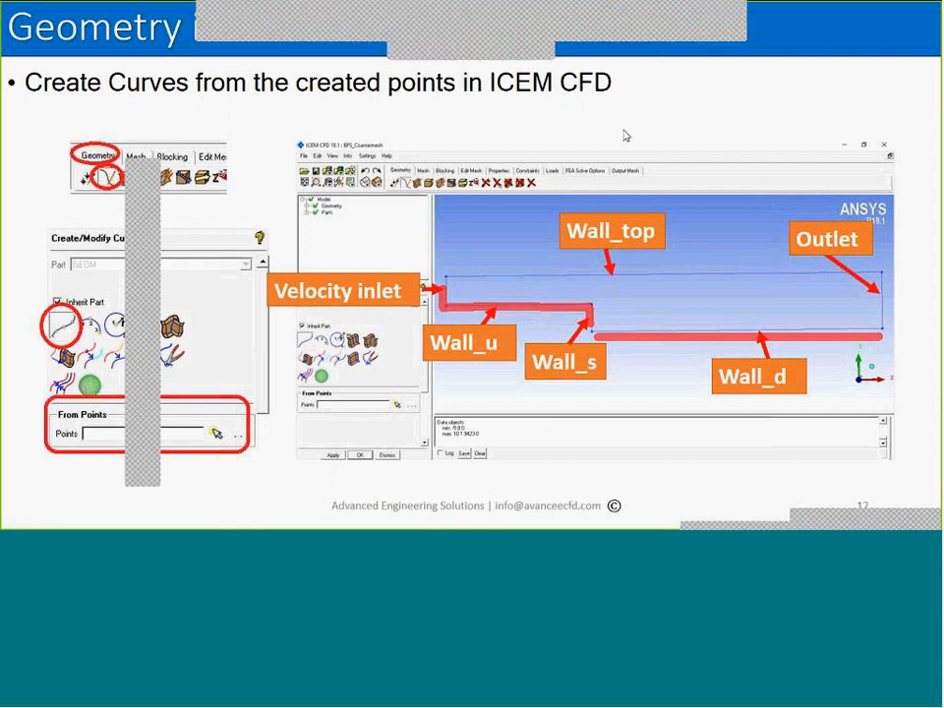
key(e)
right_click(536, 313)
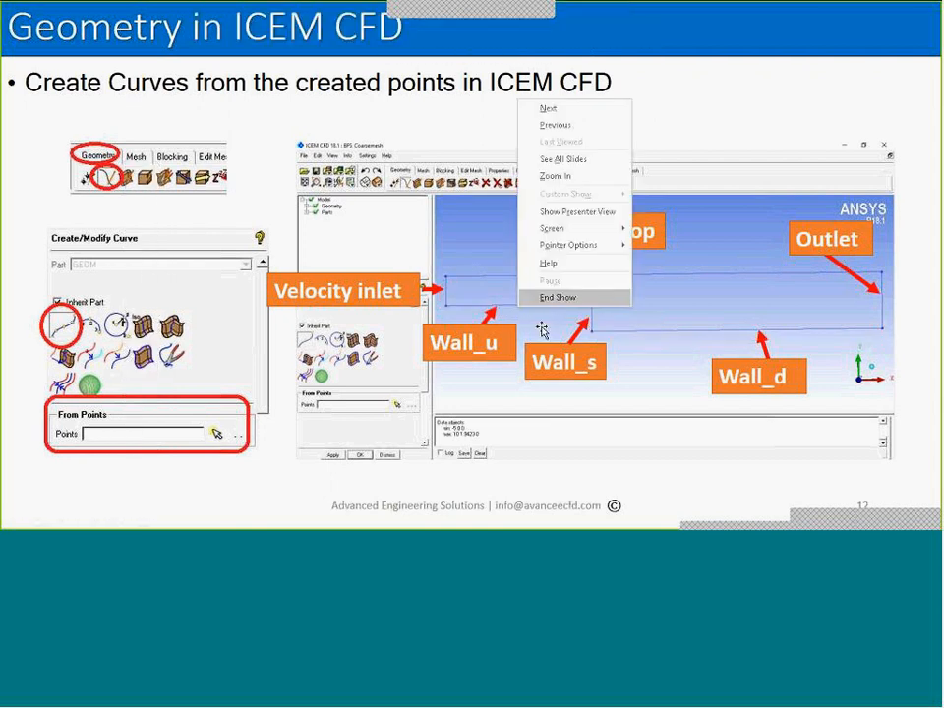
click(547, 299)
click(590, 519)
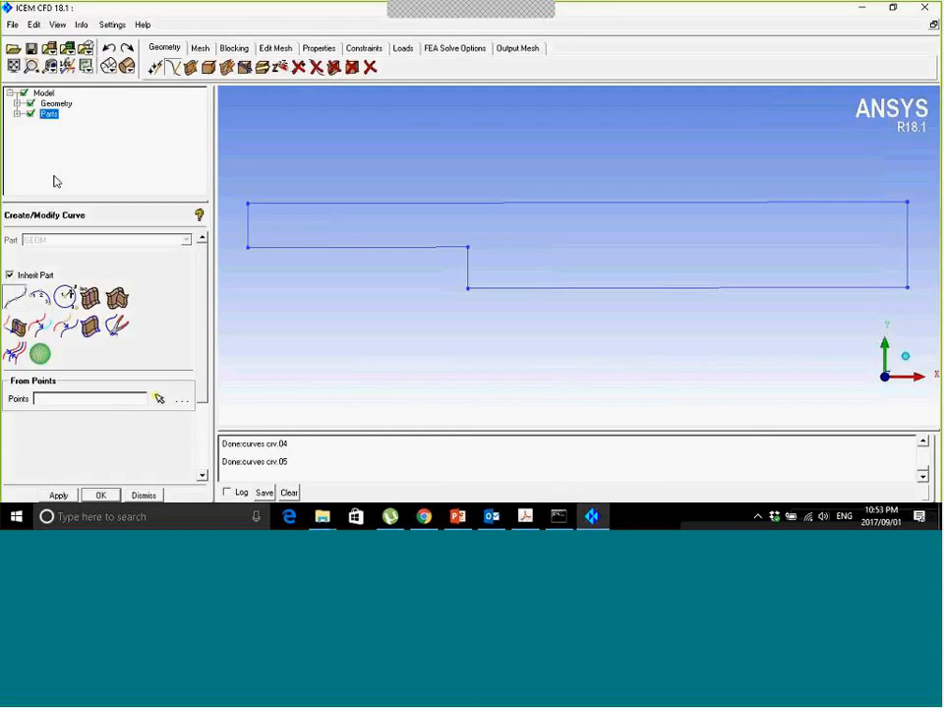
Create a part named inlet from the vertical curve at the channel's upstream end.
right_click(44, 118)
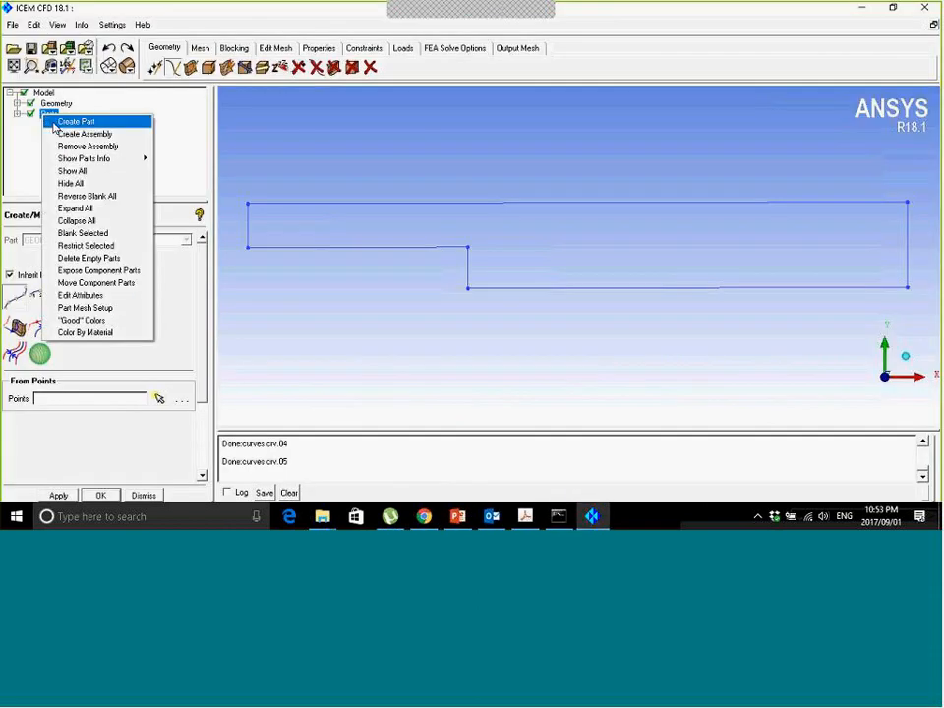
click(78, 121)
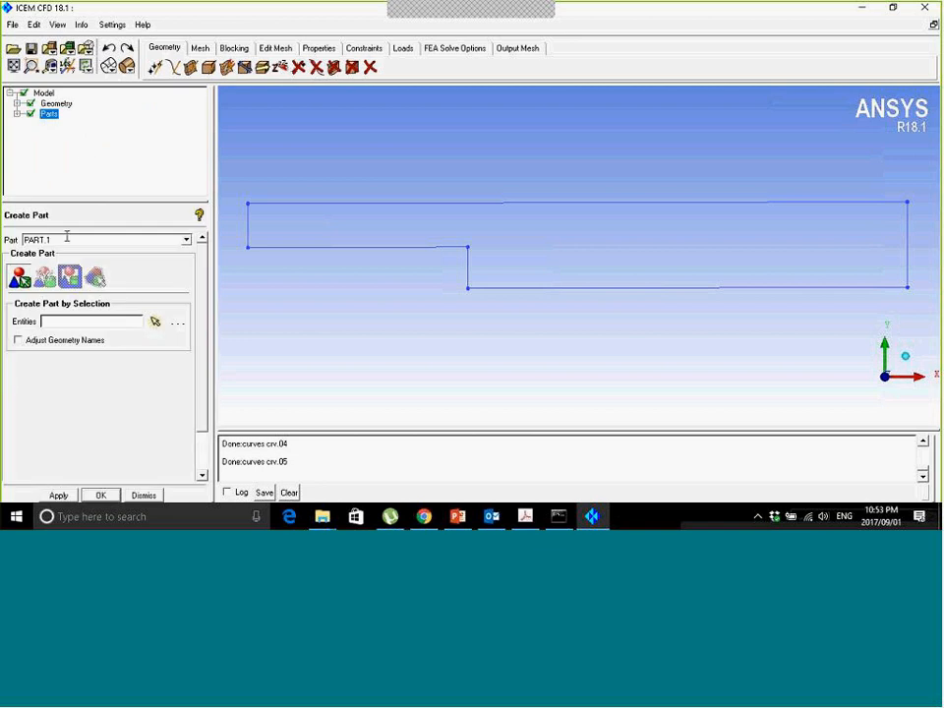
text(inlet)
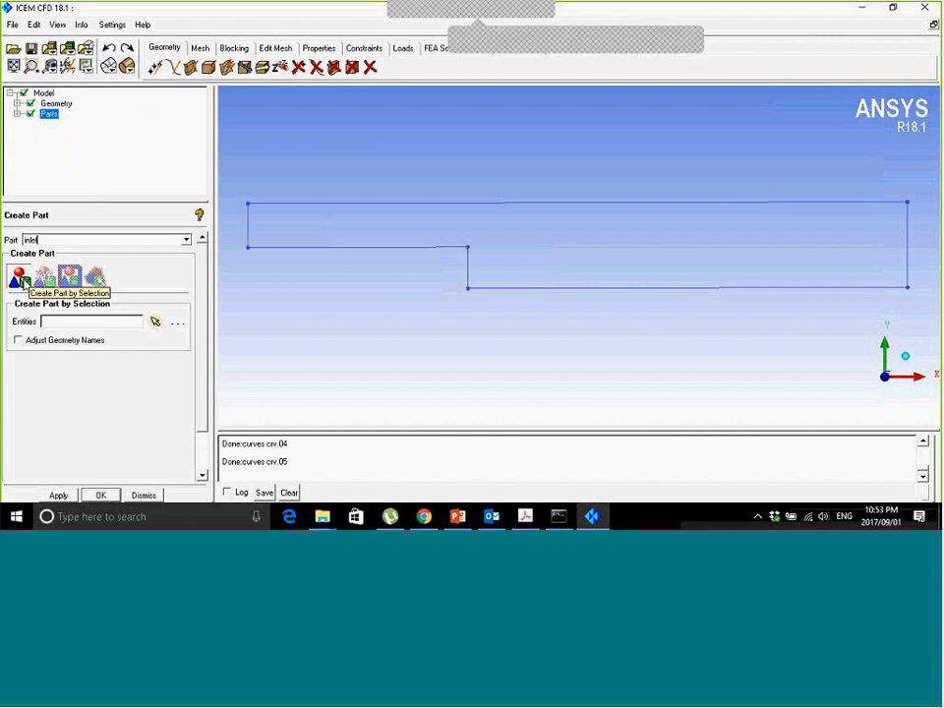
click(27, 281)
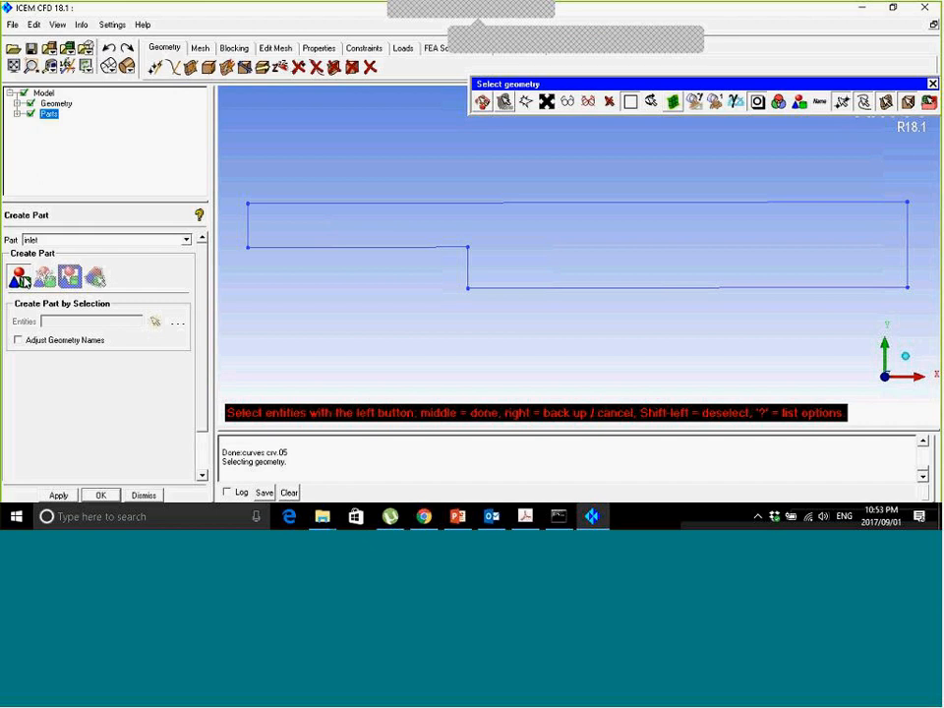
click(246, 224)
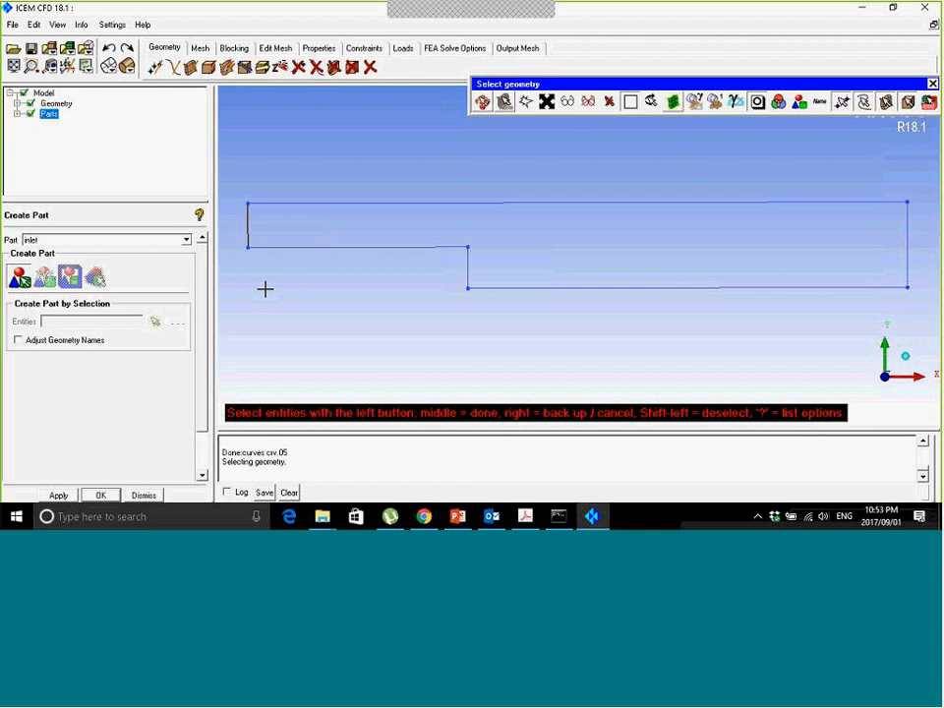
middle_click(324, 282)
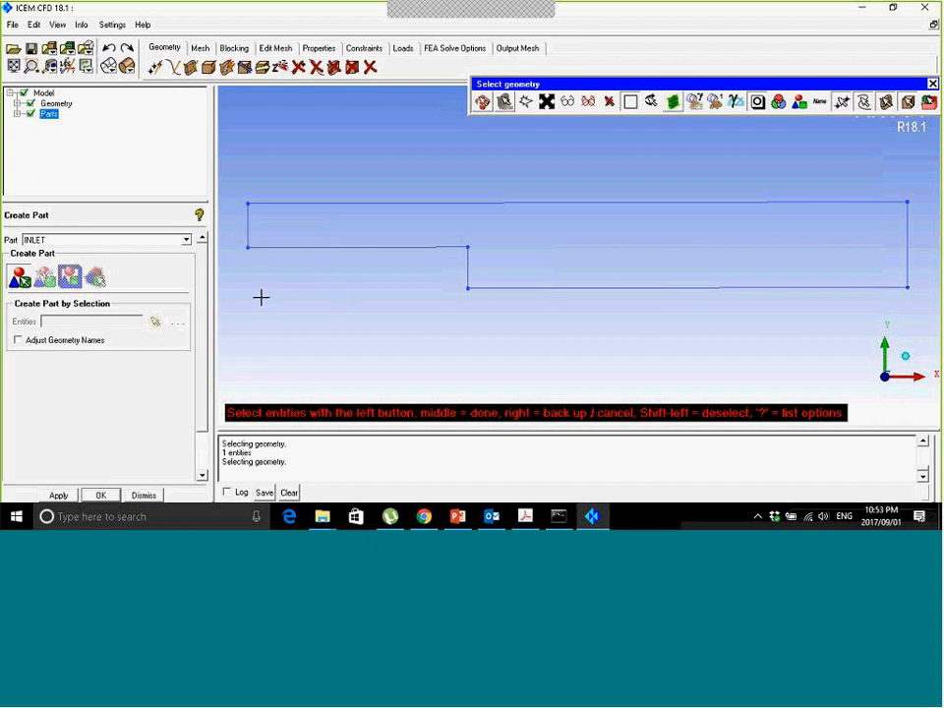
Create a part named wall_u from the horizontal curve upstream of the step and expand the model's list of parts.
double_click(72, 240)
text(wall_u)
click(395, 248)
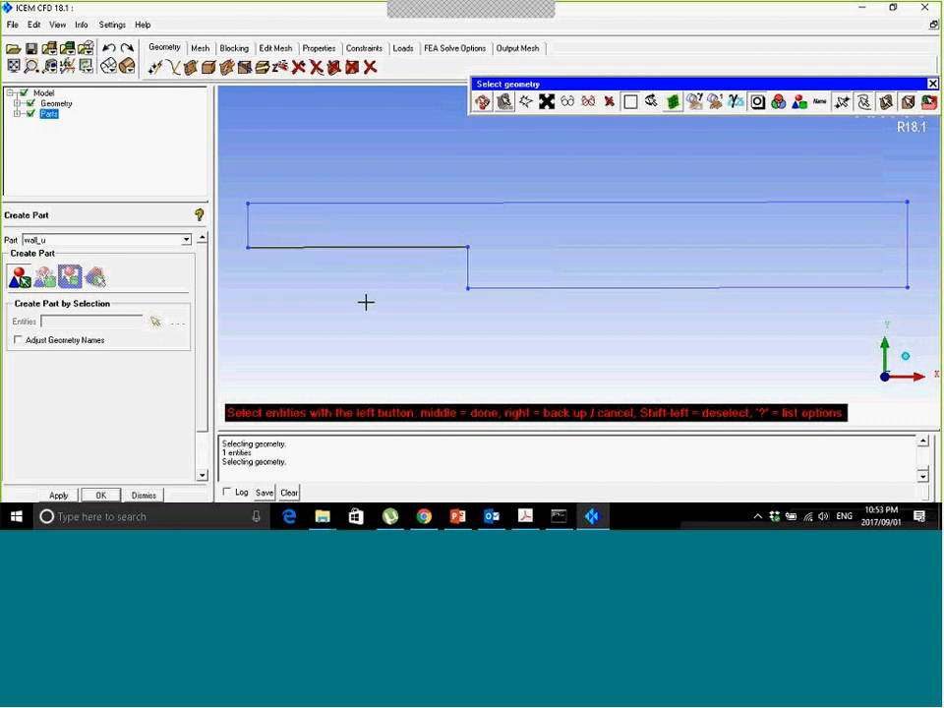
middle_click(379, 302)
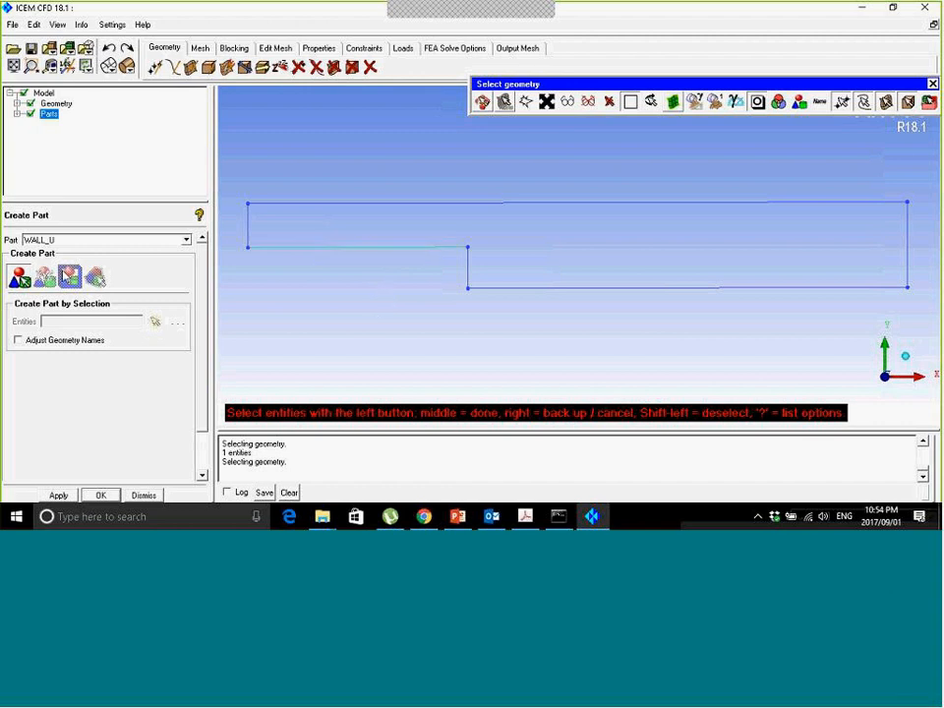
click(17, 114)
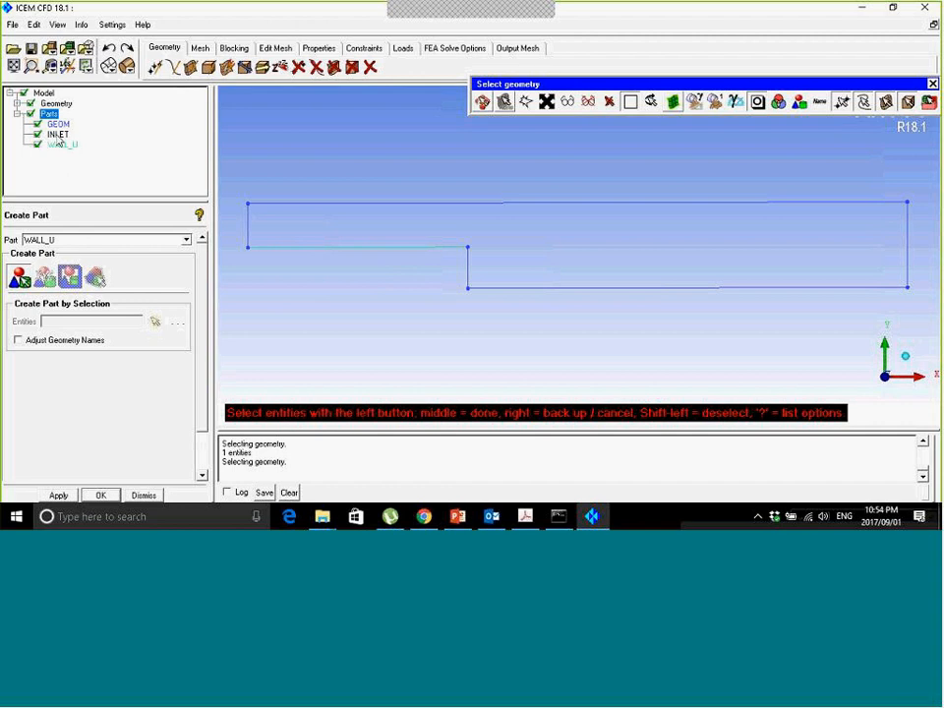
click(57, 134)
click(39, 147)
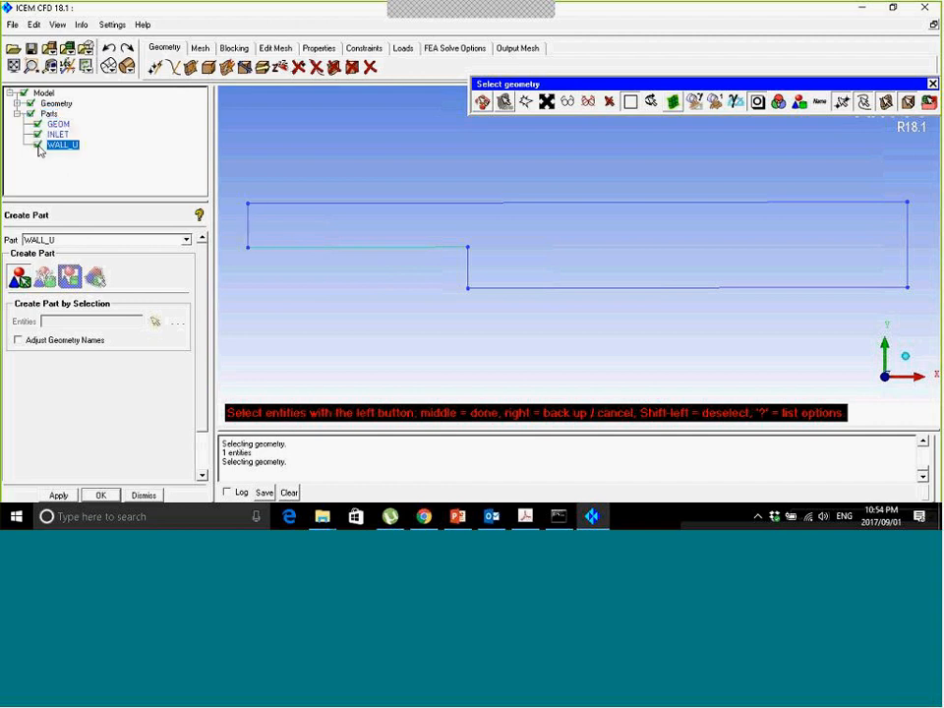
Create a part named WALL_s from the vertical step curve.
drag(50, 240, 64, 240)
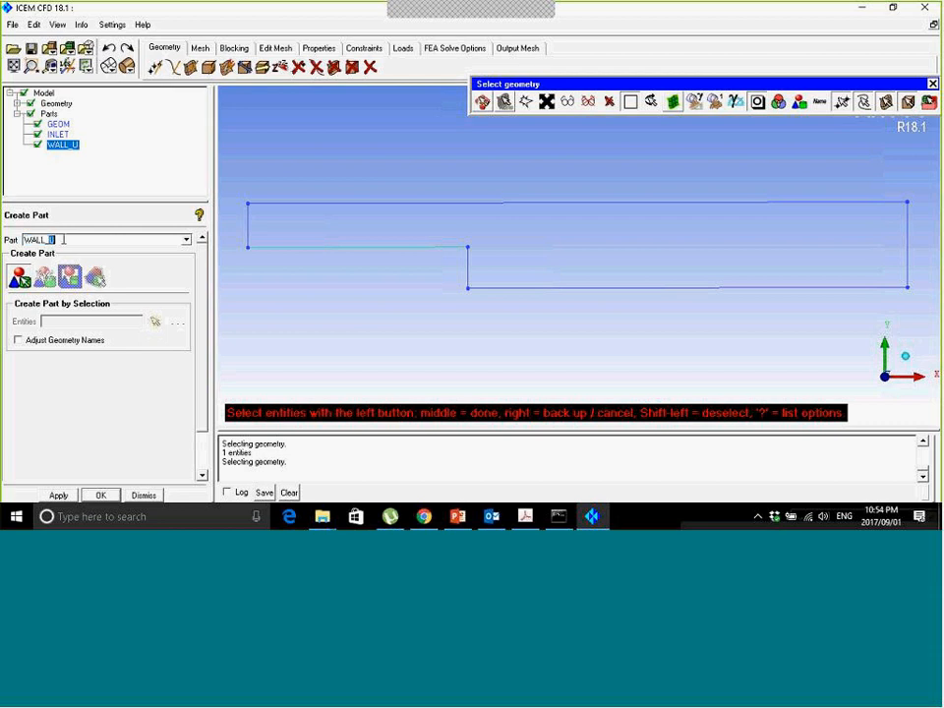
text(s)
click(21, 271)
click(468, 267)
middle_click(407, 282)
Create a part named WALL_d from the bottom curve downstream of the step.
click(502, 288)
drag(50, 242, 60, 243)
text(d)
middle_click(425, 207)
Create a part named WALL_upper from the long curve along the top of the channel.
click(424, 208)
drag(51, 242, 67, 242)
text(upper)
middle_click(308, 284)
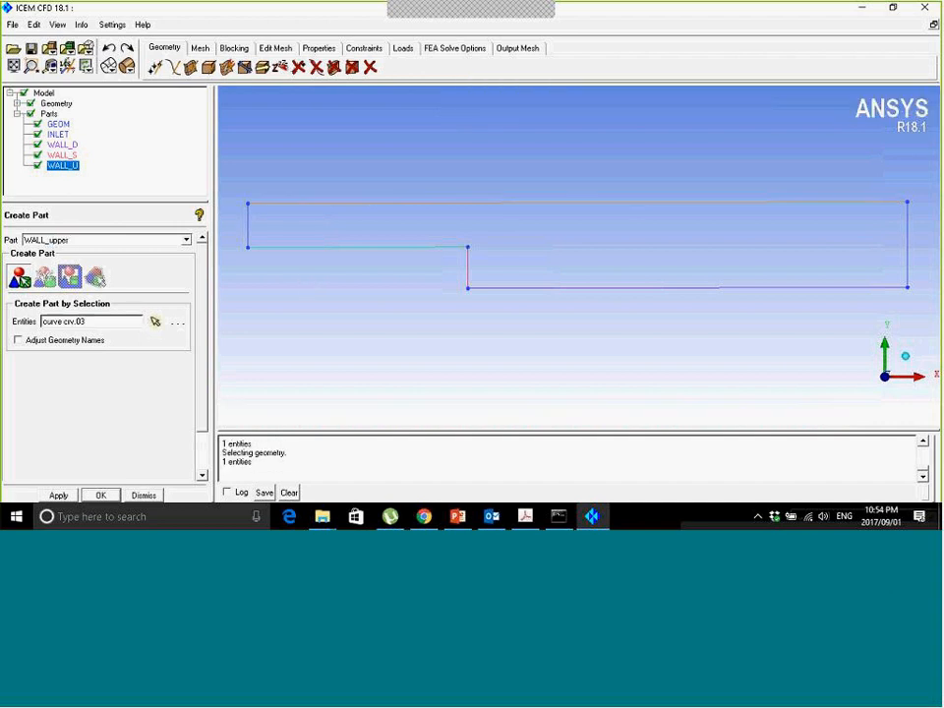
Create a part named OUT from the vertical outlet curve and end the geometry selection.
click(901, 257)
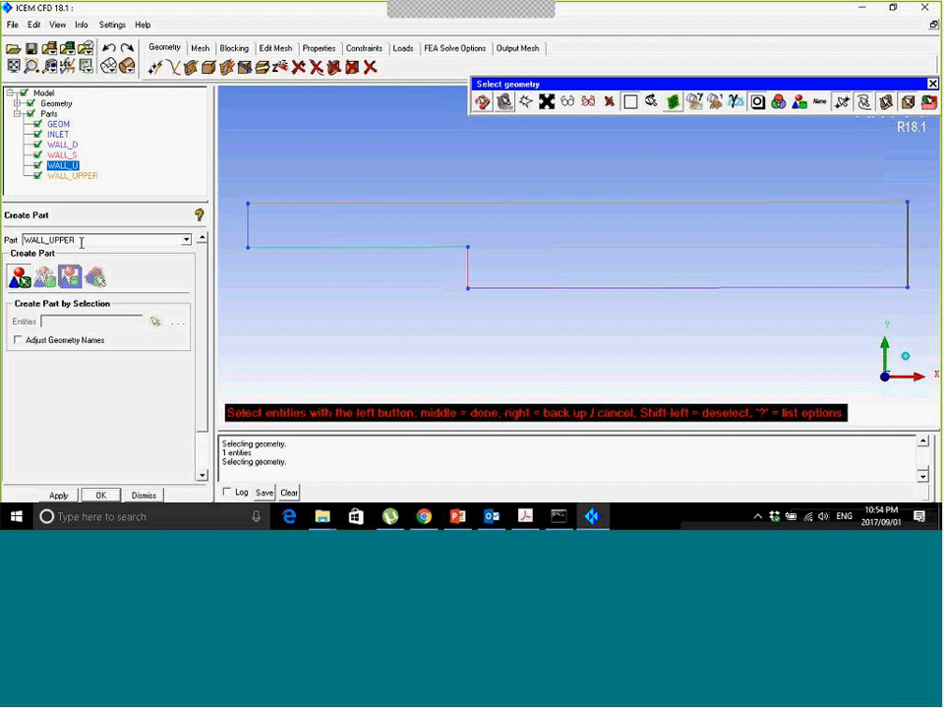
drag(78, 240, 3, 242)
text(dut)
middle_click(342, 305)
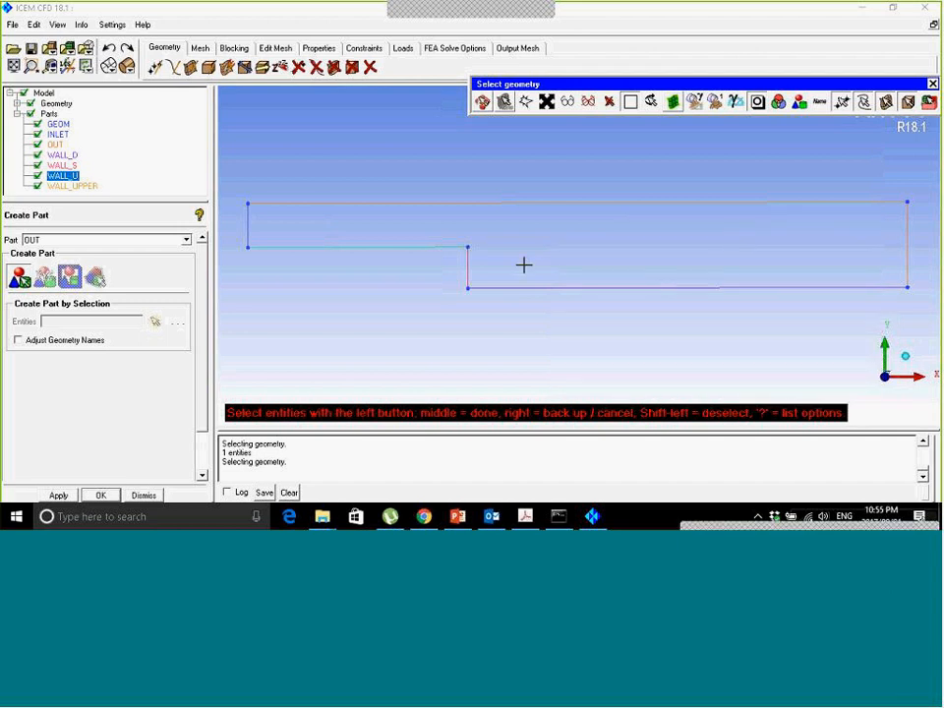
middle_click(380, 265)
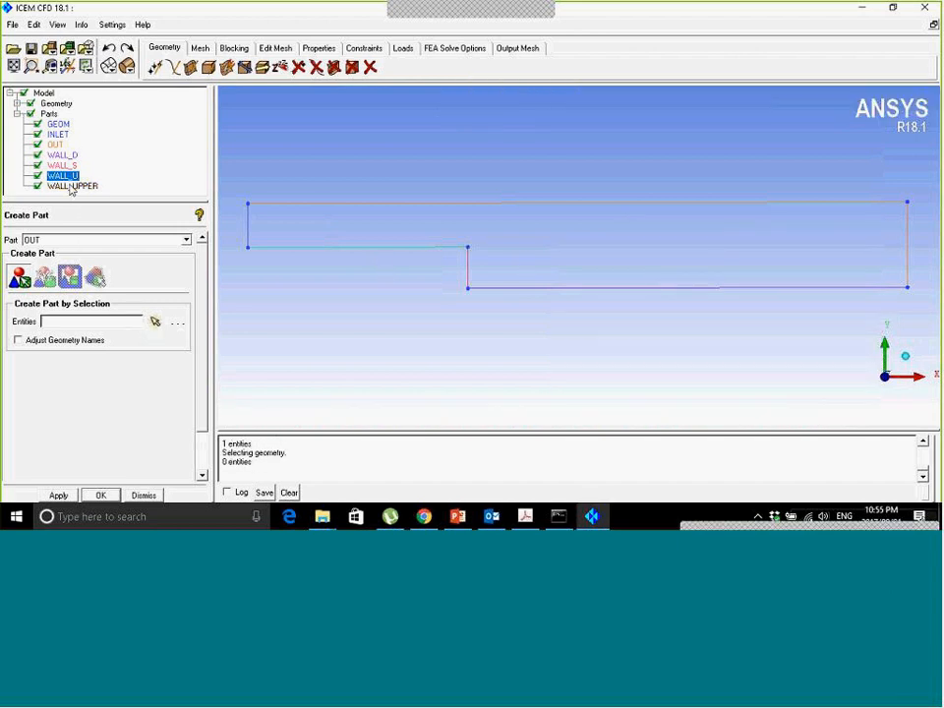
Switch to the PowerPoint presentation and show the Blocking slide on creating a block as a full-screen slide show.
drag(116, 201, 192, 243)
click(457, 516)
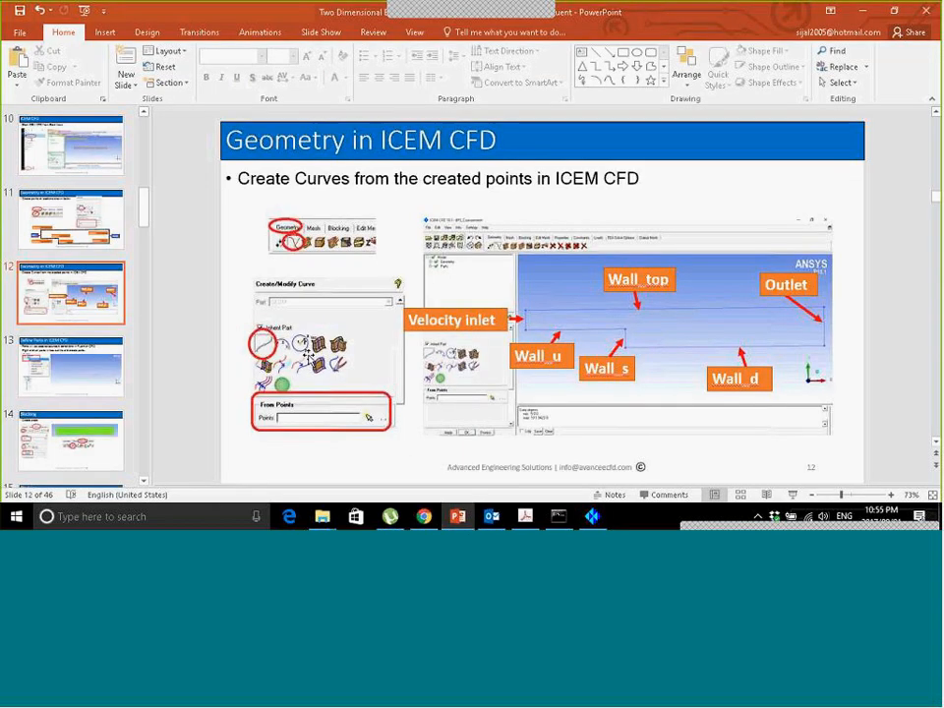
scroll(308, 359, down, 1)
scroll(307, 359, down, 1)
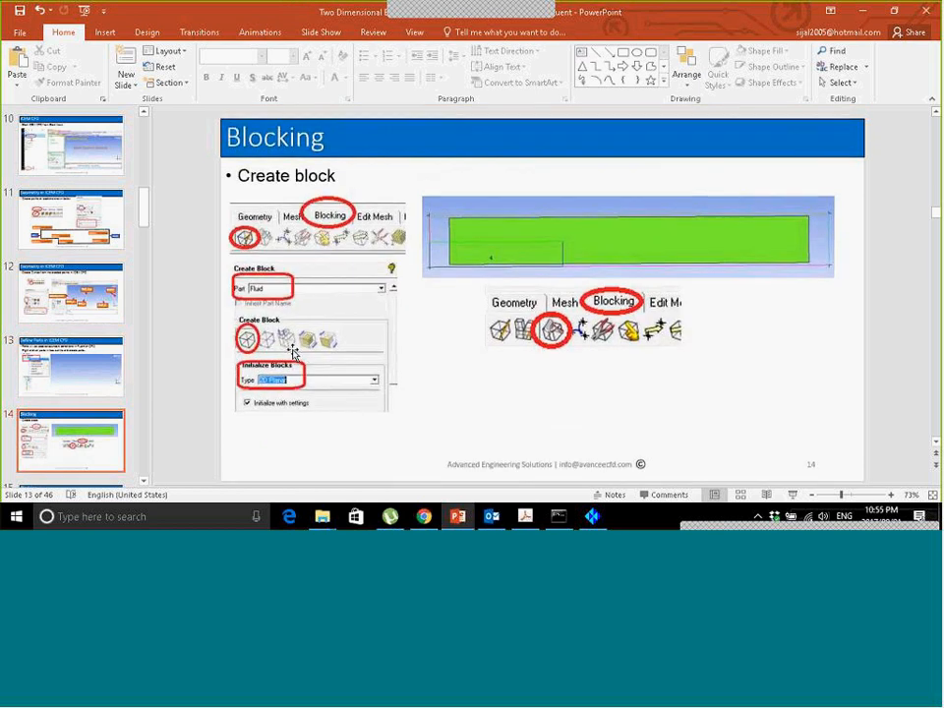
key(shift+F5)
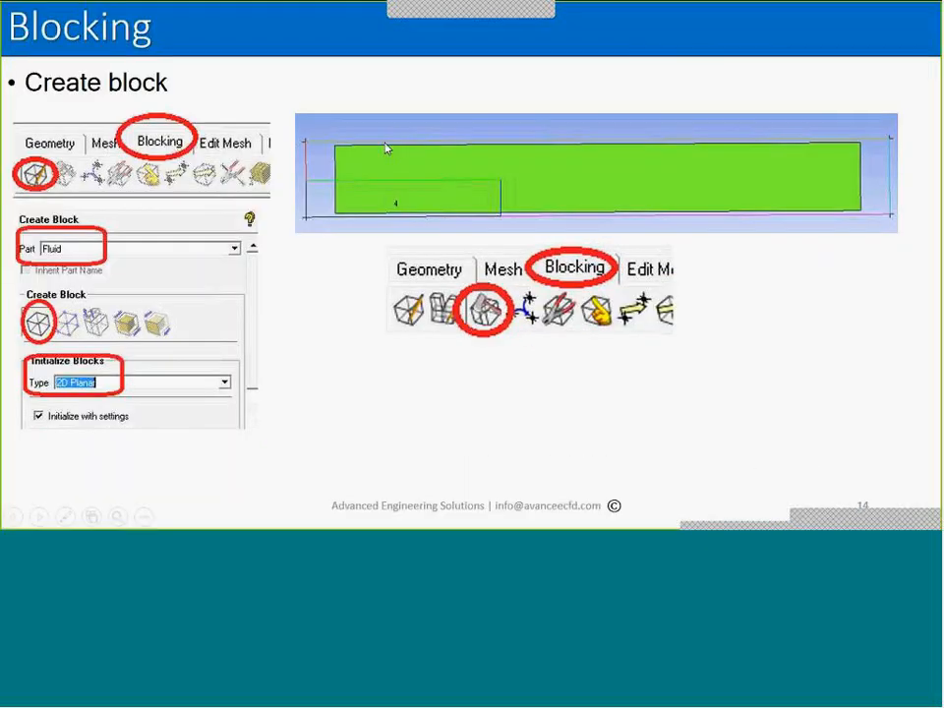
click(696, 20)
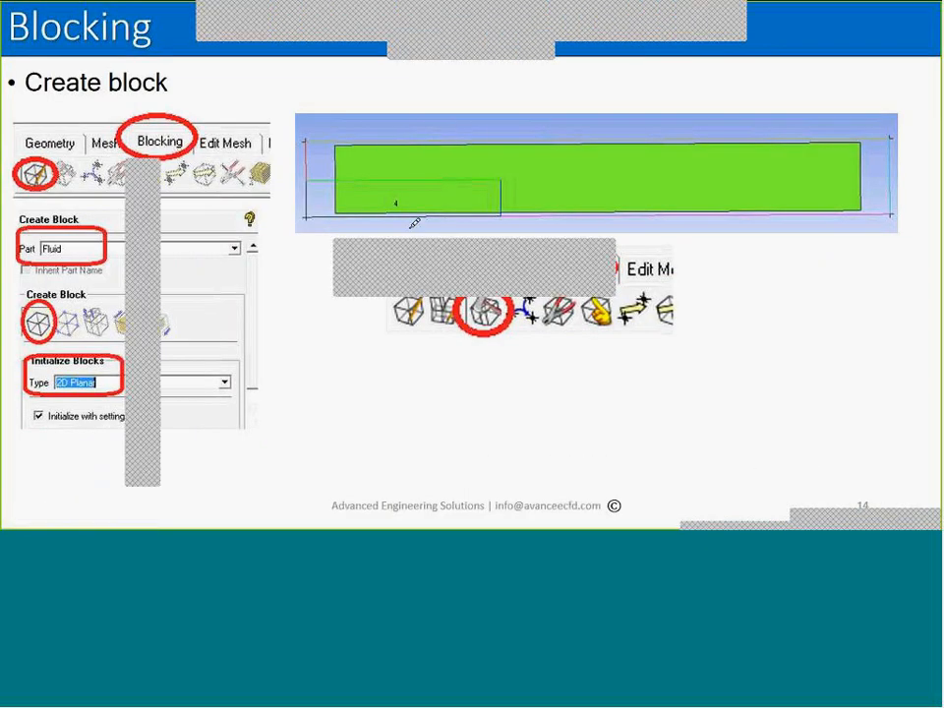
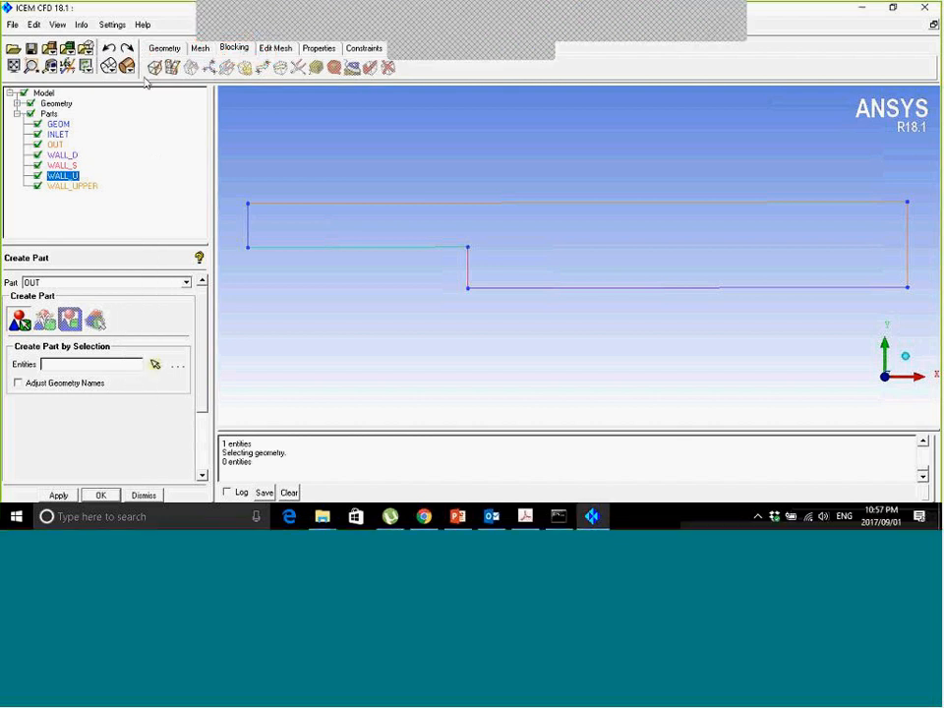
Initialize a 2D Planar block in a part named fluid and inspect it against the step geometry.
click(154, 67)
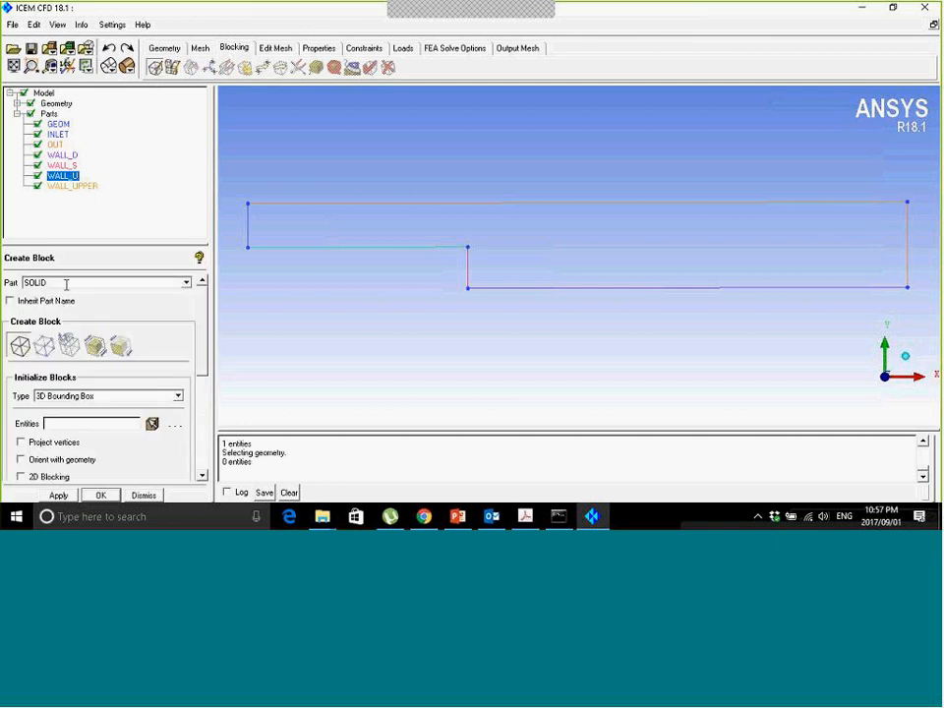
drag(68, 281, 3, 285)
key(BackSpace)
text(fluid)
click(178, 397)
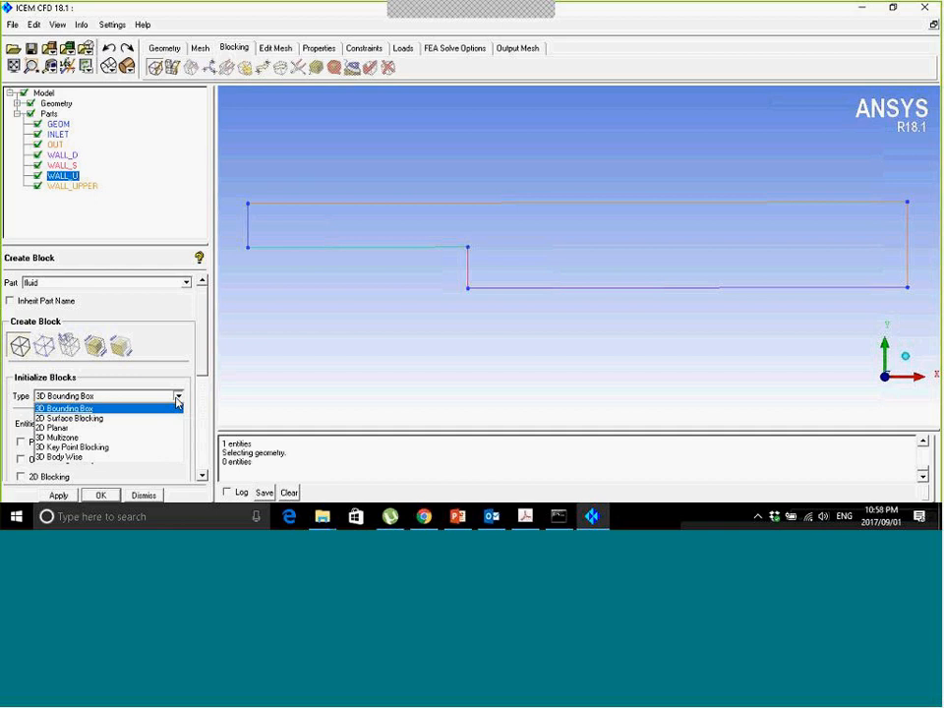
click(56, 428)
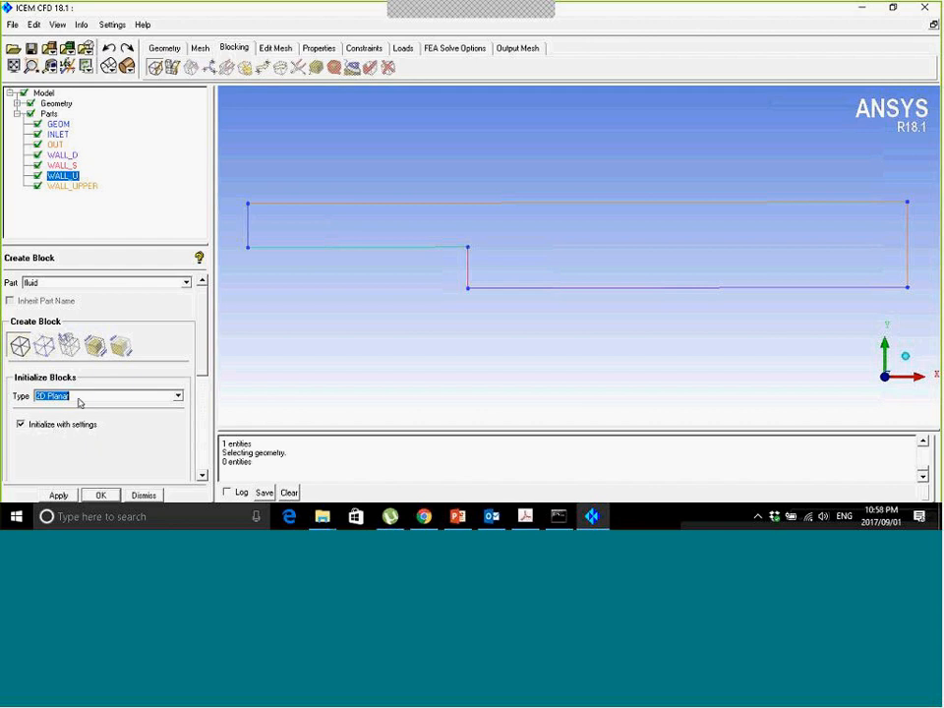
click(57, 494)
right_drag(358, 333, 396, 455)
drag(284, 282, 575, 313)
right_drag(575, 350, 587, 224)
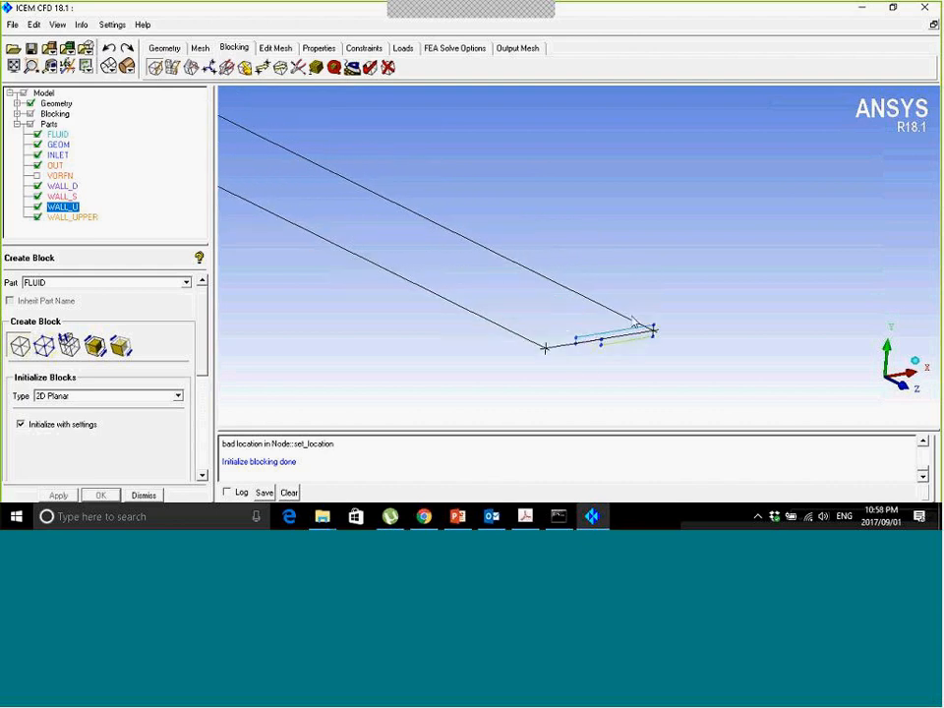
middle_drag(635, 323, 629, 273)
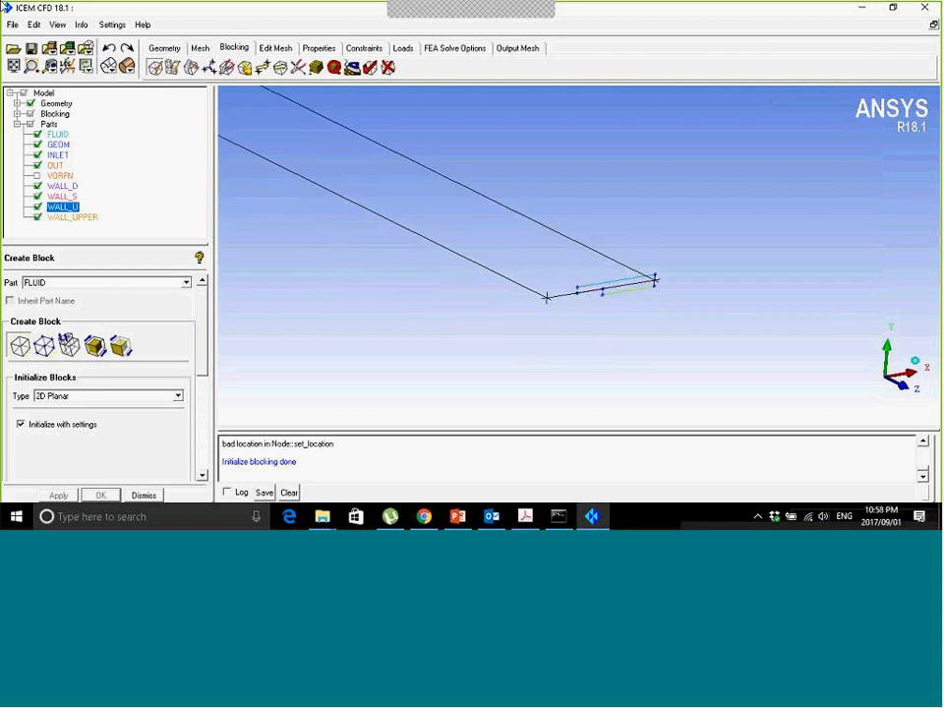
click(15, 28)
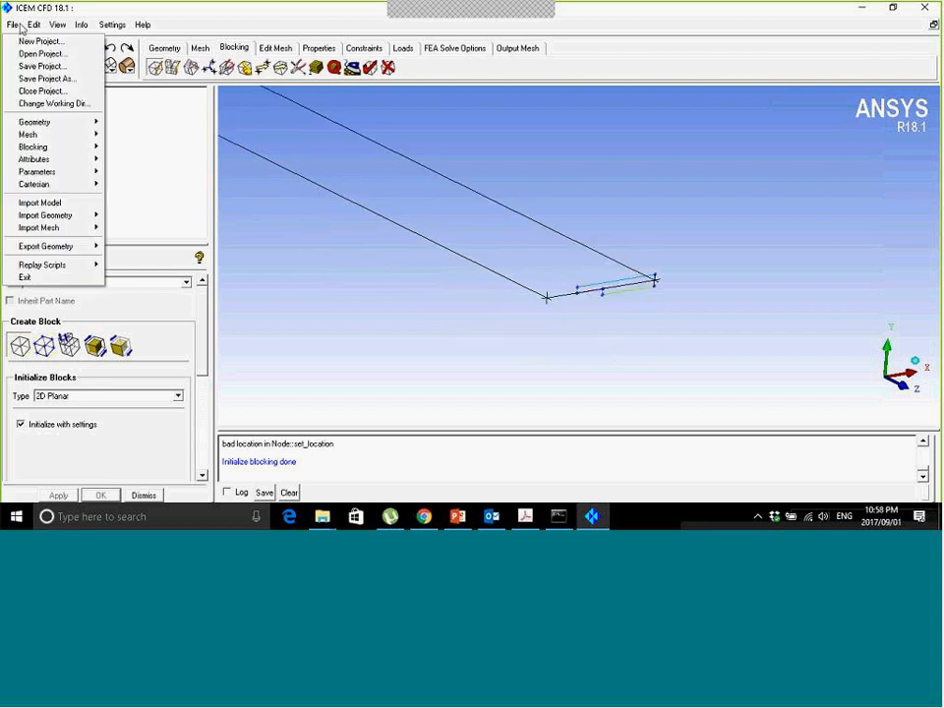
click(163, 15)
click(15, 21)
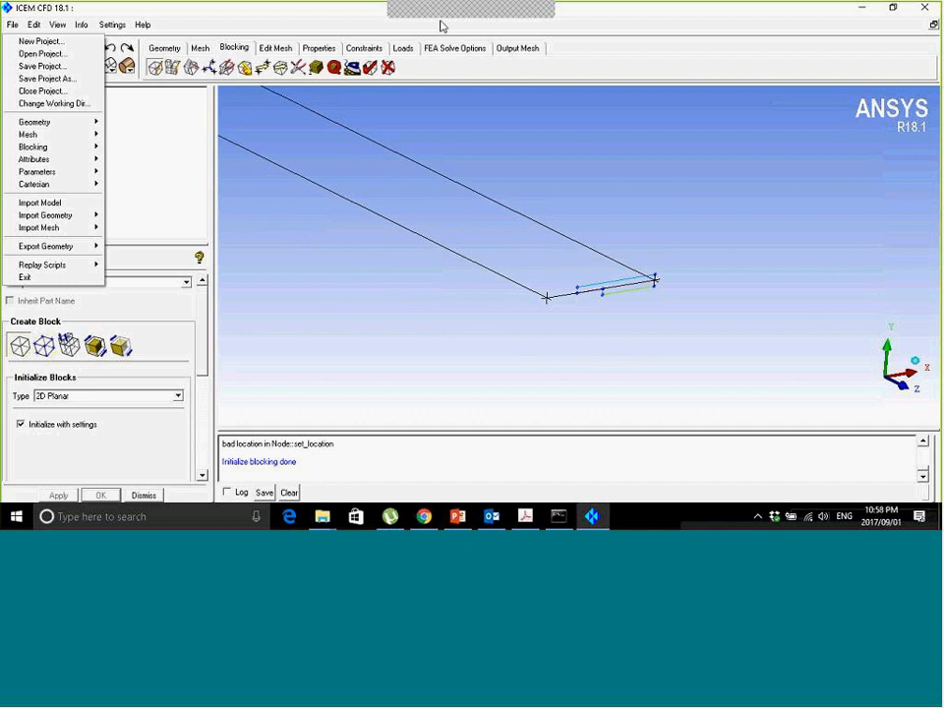
click(700, 17)
drag(17, 16, 5, 28)
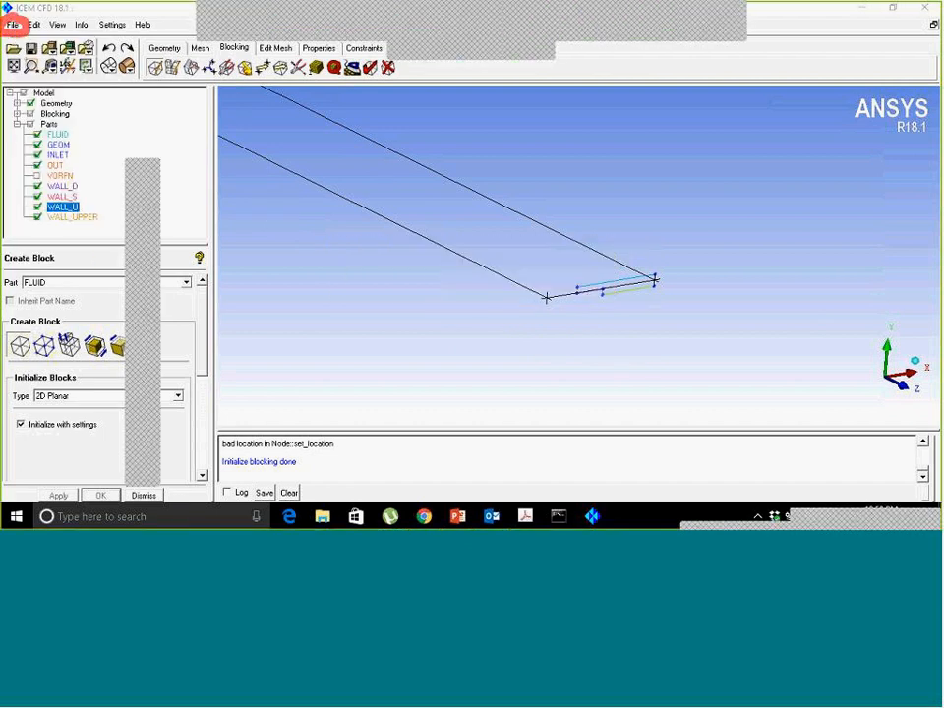
Save the project under the name BFS on Local Disk (E:).
click(19, 26)
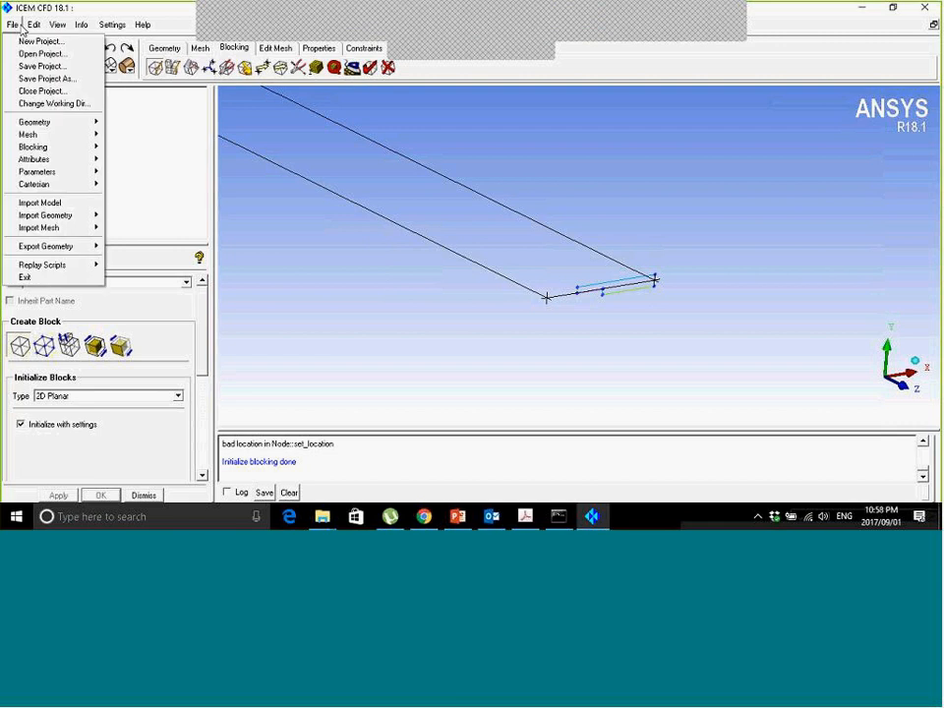
click(46, 80)
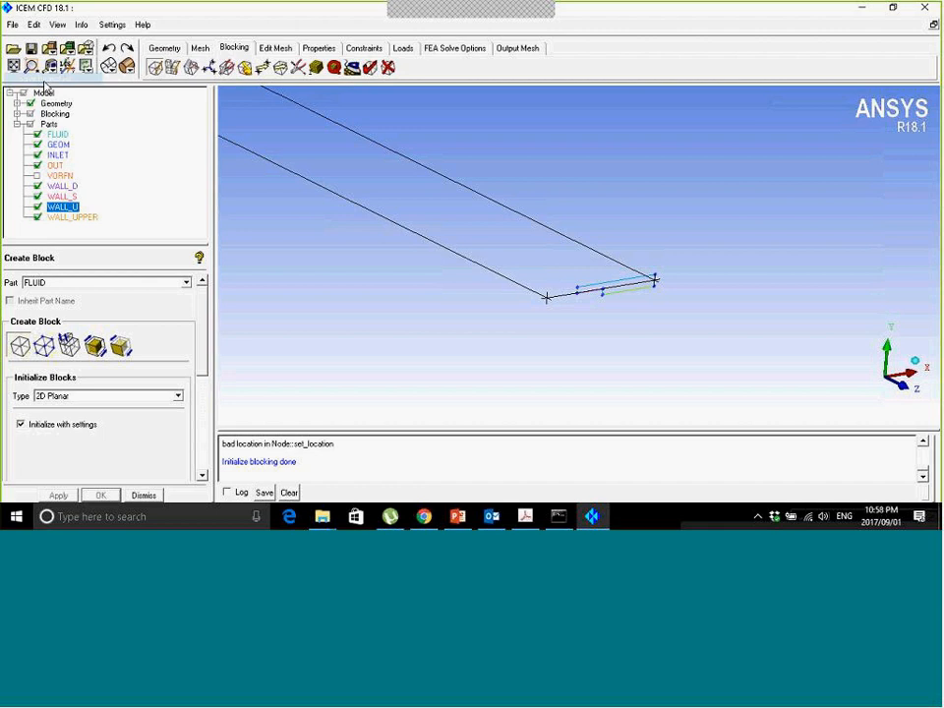
drag(104, 118, 108, 213)
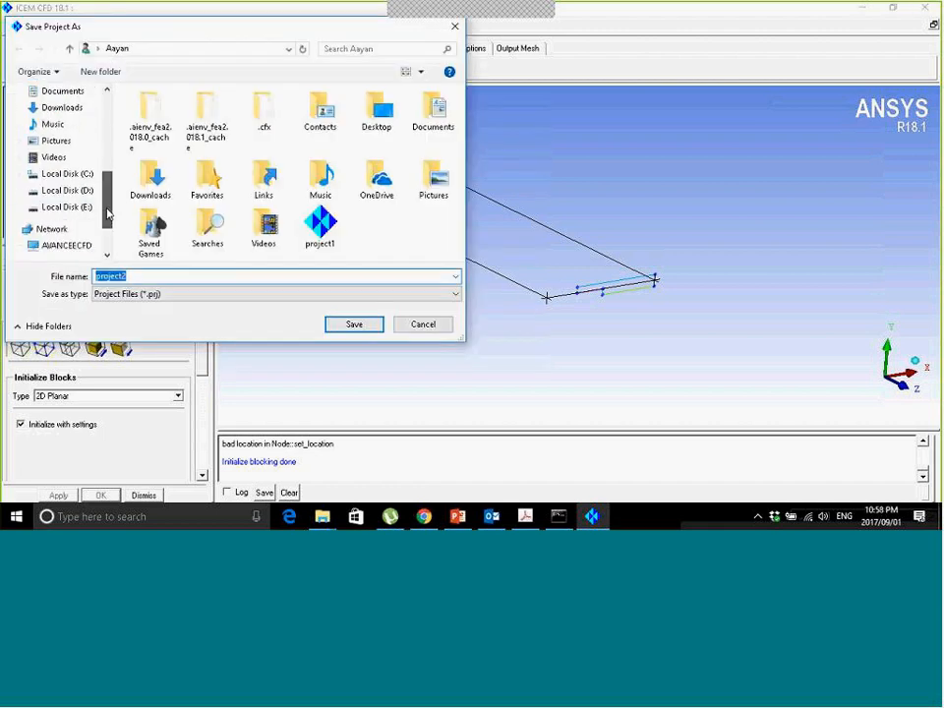
click(75, 208)
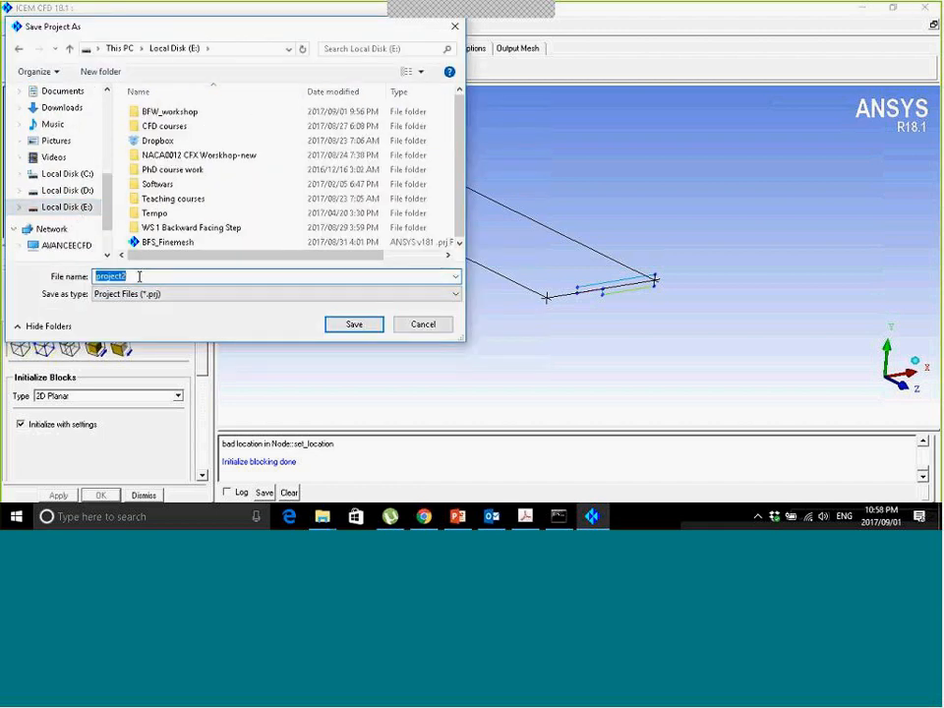
text(BW)
key(BackSpace)
text(SF)
key(BackSpace)
key(BackSpace)
text(FS)
key(Return)
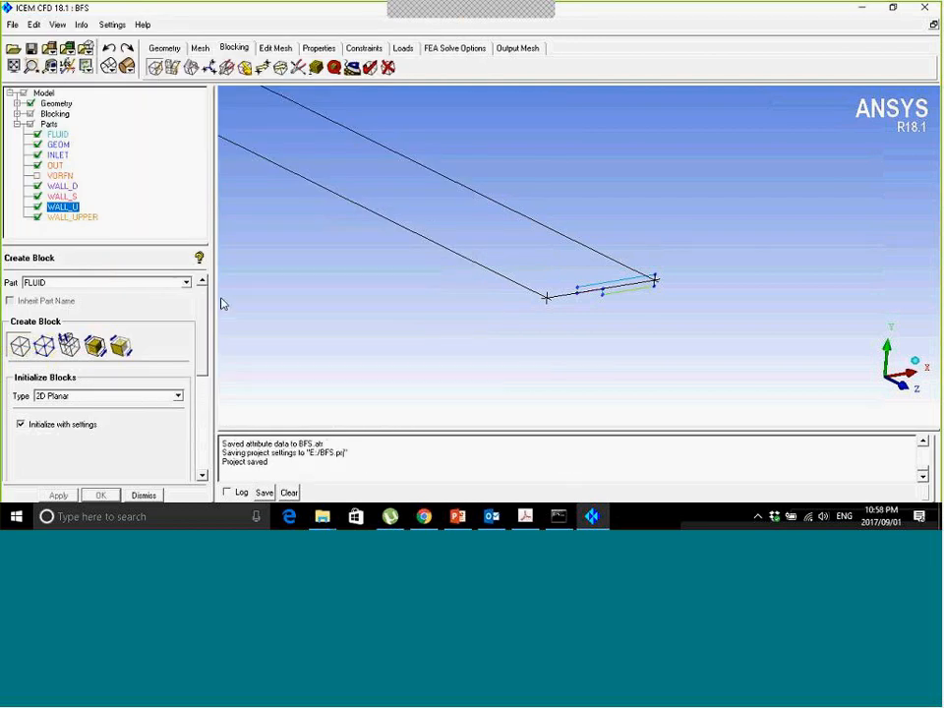
Close ICEM CFD, reopen the saved BFS project file from Local Disk (E:) and maximize its window.
click(928, 9)
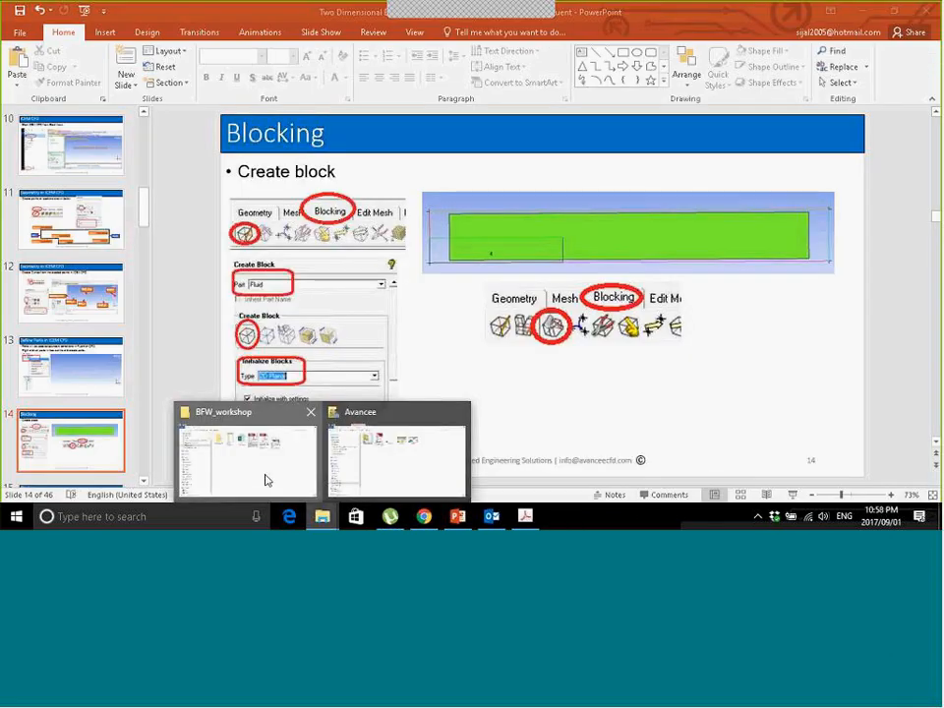
click(263, 478)
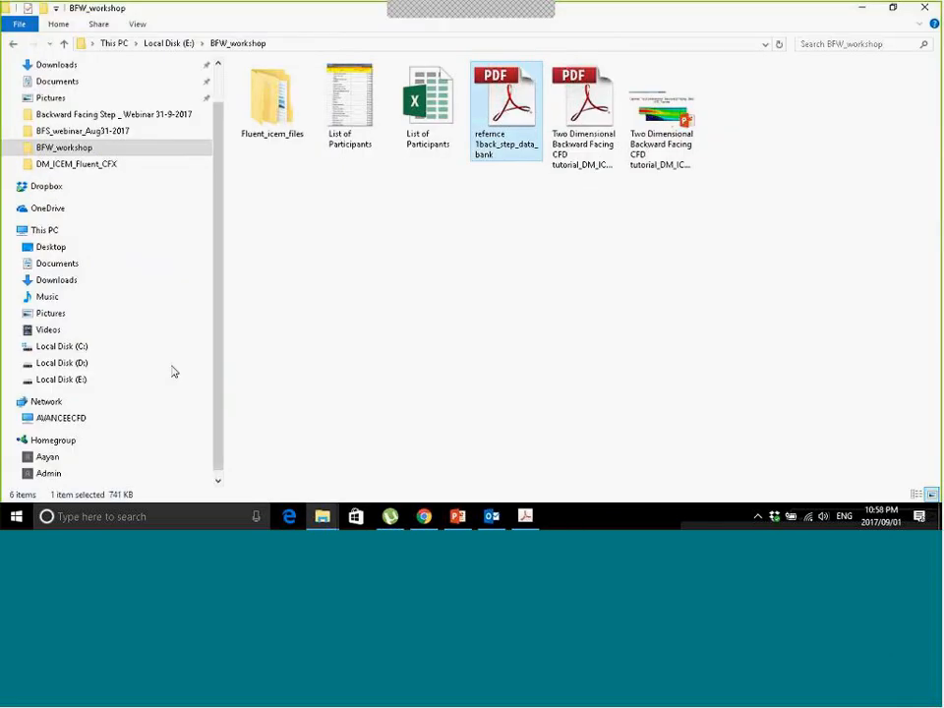
click(77, 385)
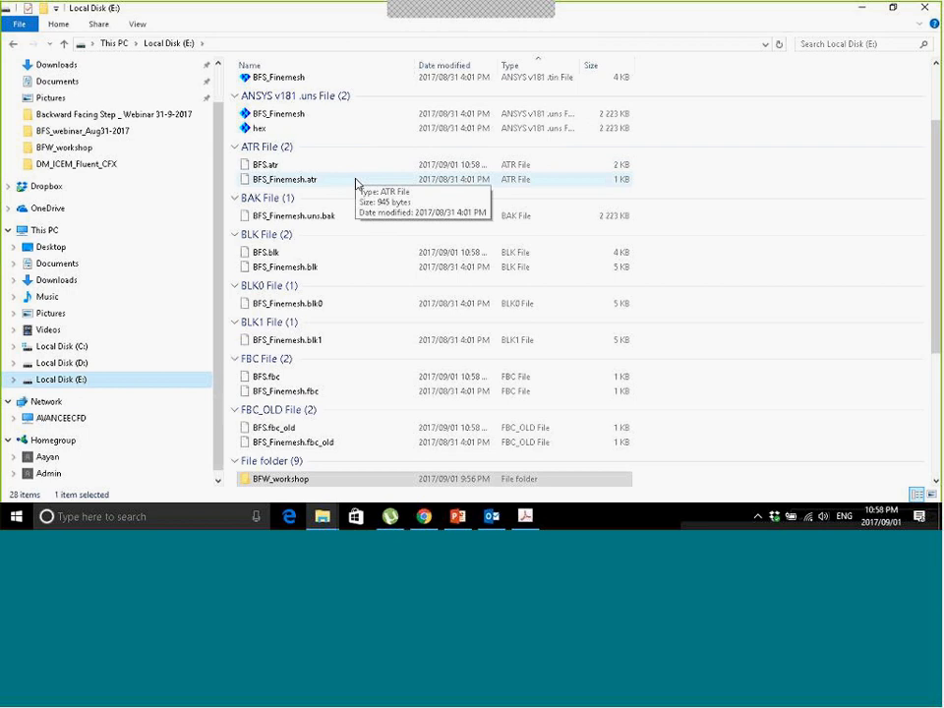
scroll(356, 183, down, 4)
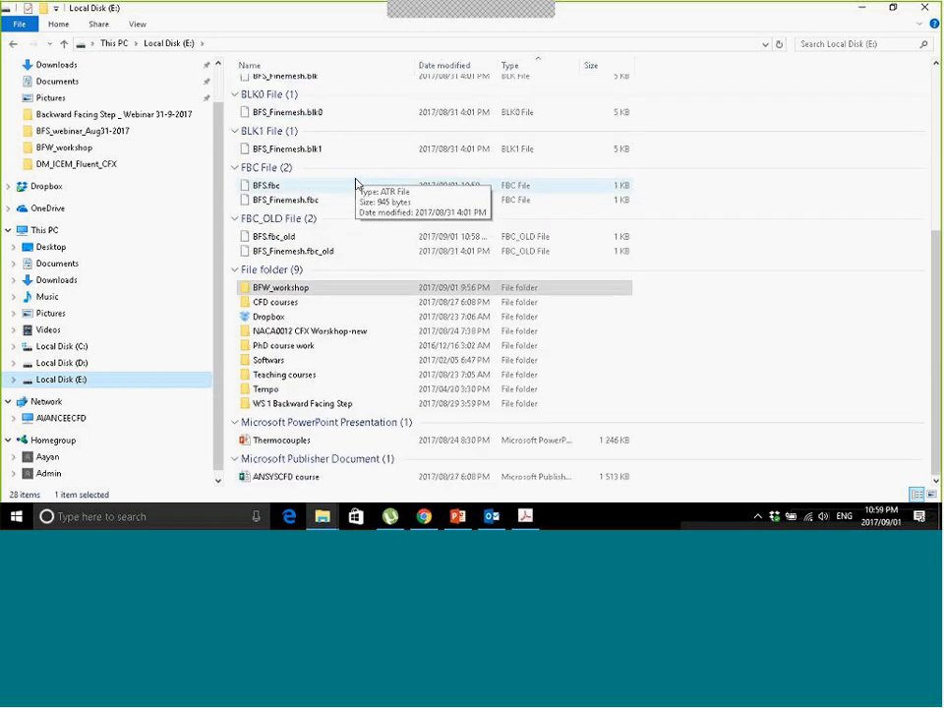
scroll(356, 182, up, 6)
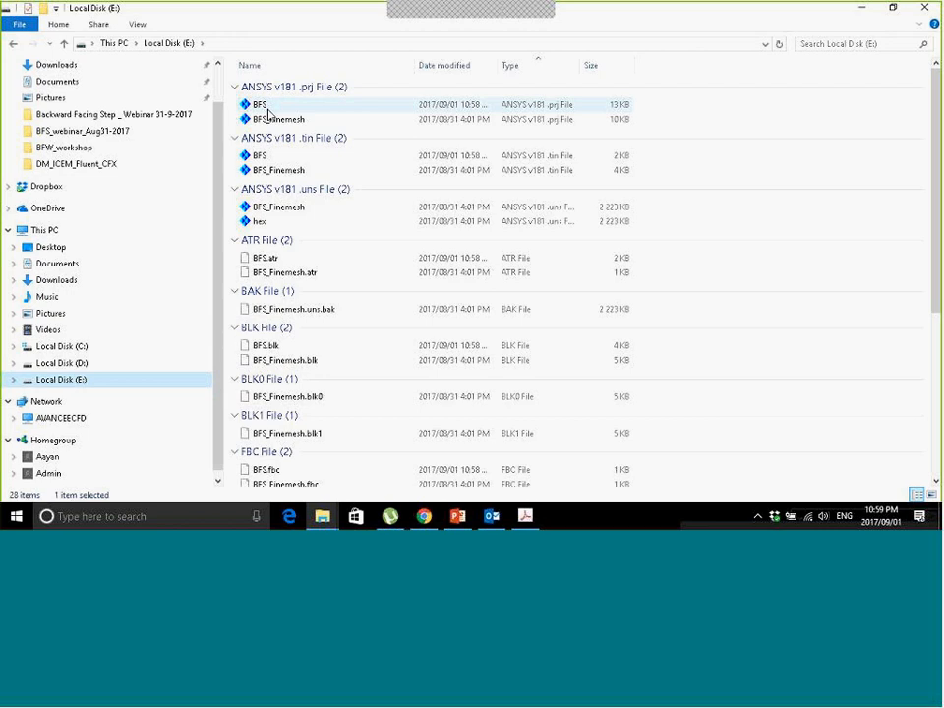
click(271, 106)
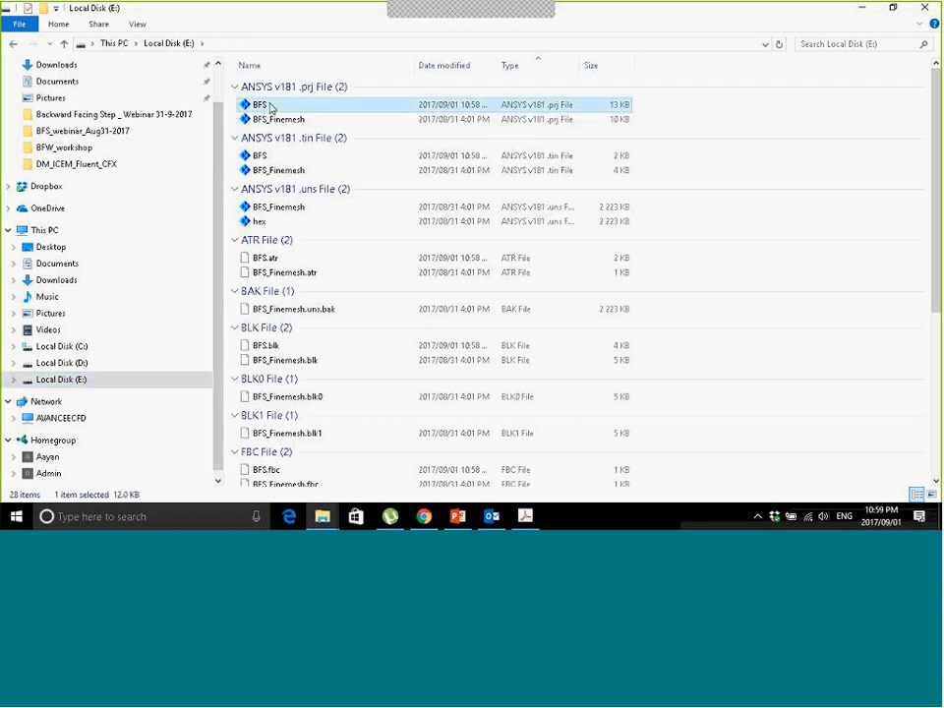
double_click(271, 106)
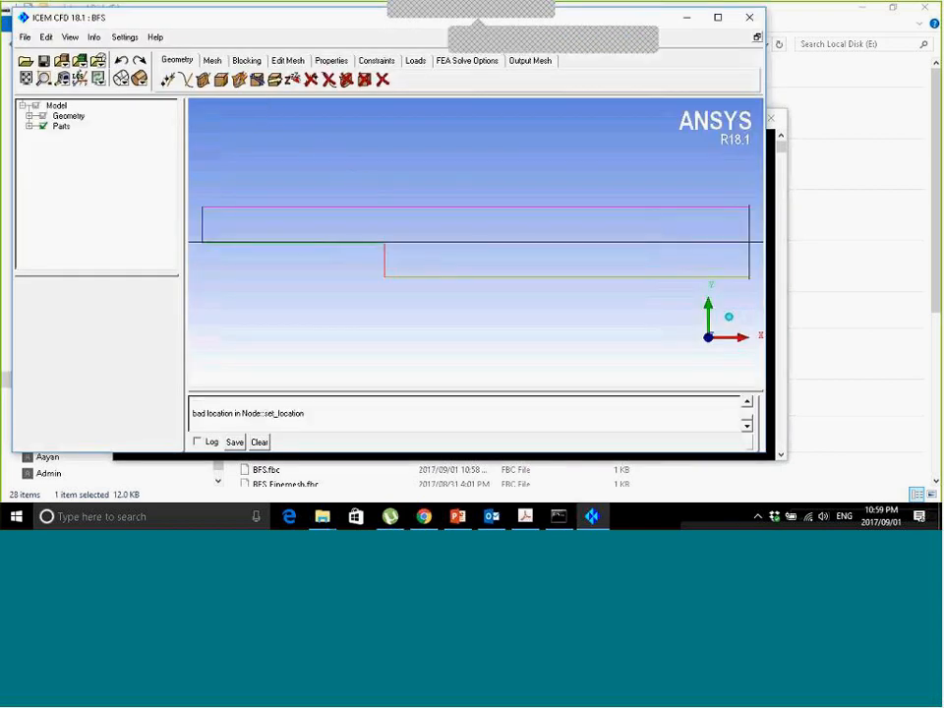
click(717, 18)
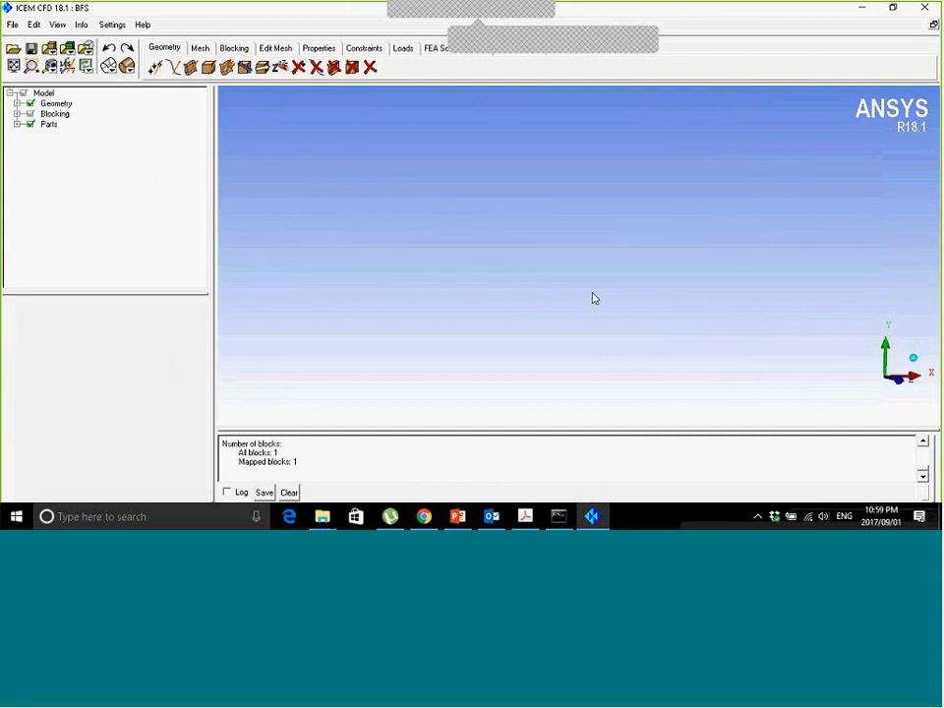
Hide the blocking edges and fit the whole step geometry in the view.
click(13, 66)
click(17, 114)
click(36, 144)
click(13, 65)
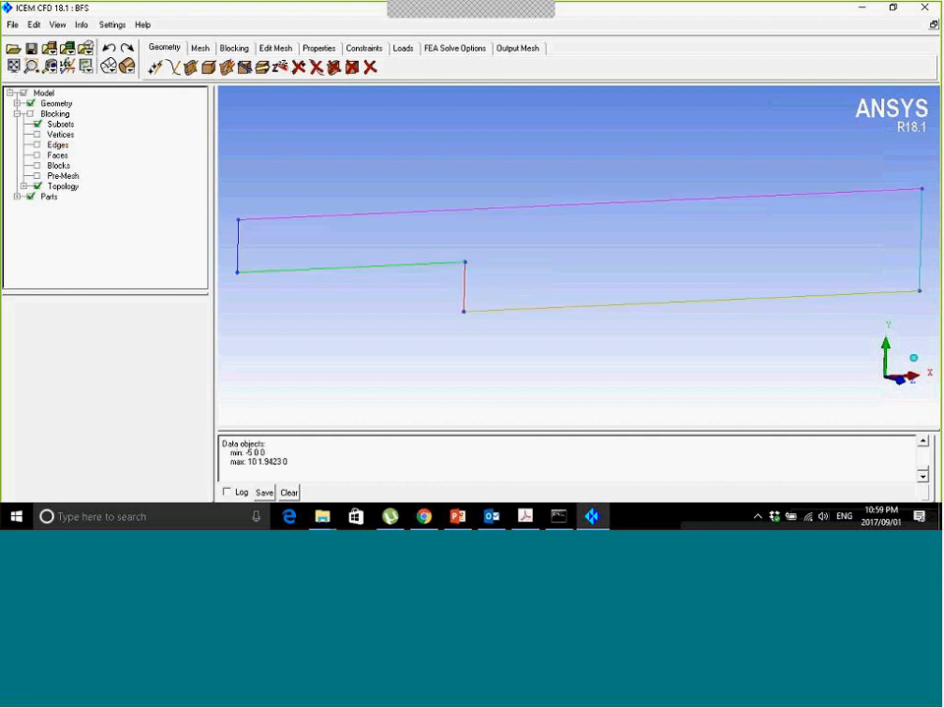
Initialize the blocking again as a 2D Planar block assigned to the part fluid.
click(233, 47)
click(171, 68)
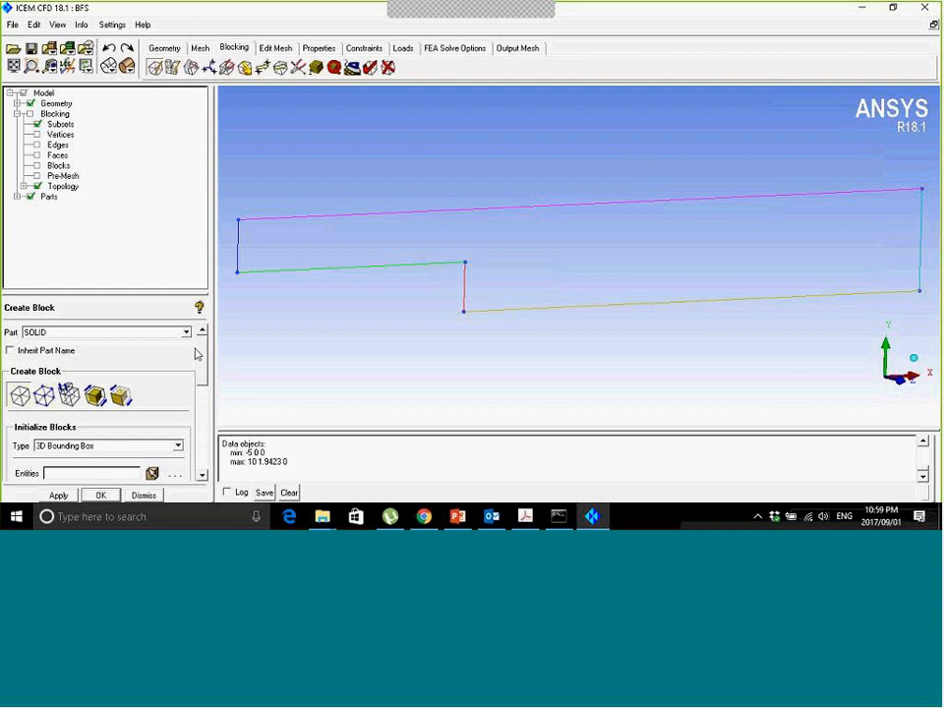
double_click(18, 334)
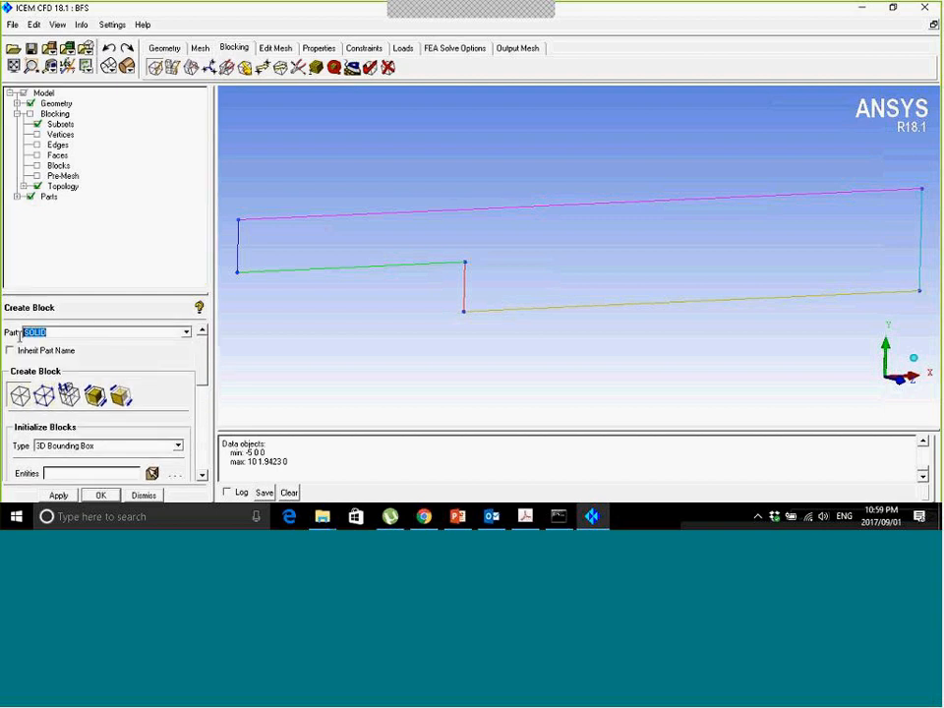
key(BackSpace)
text(fluid)
click(118, 446)
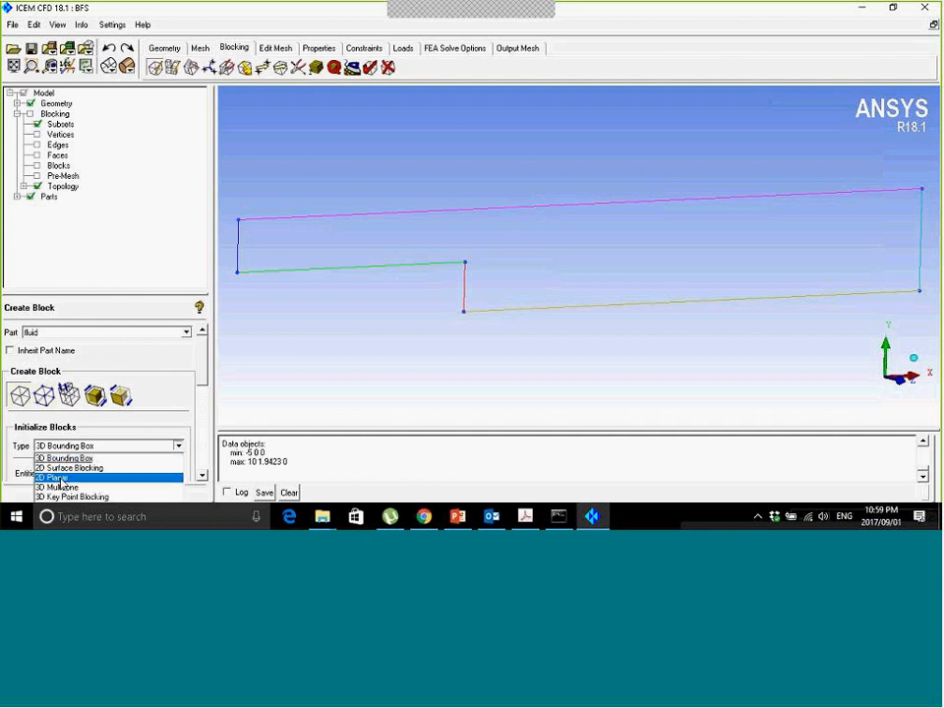
click(59, 477)
scroll(167, 418, down, 2)
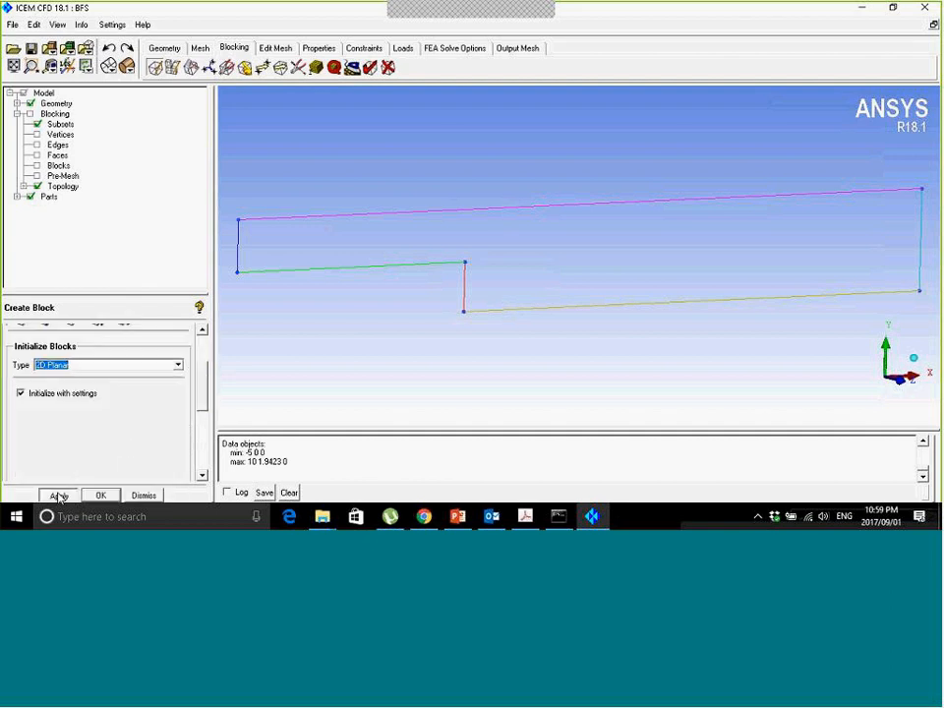
click(57, 494)
scroll(362, 270, down, 2)
drag(360, 283, 211, 238)
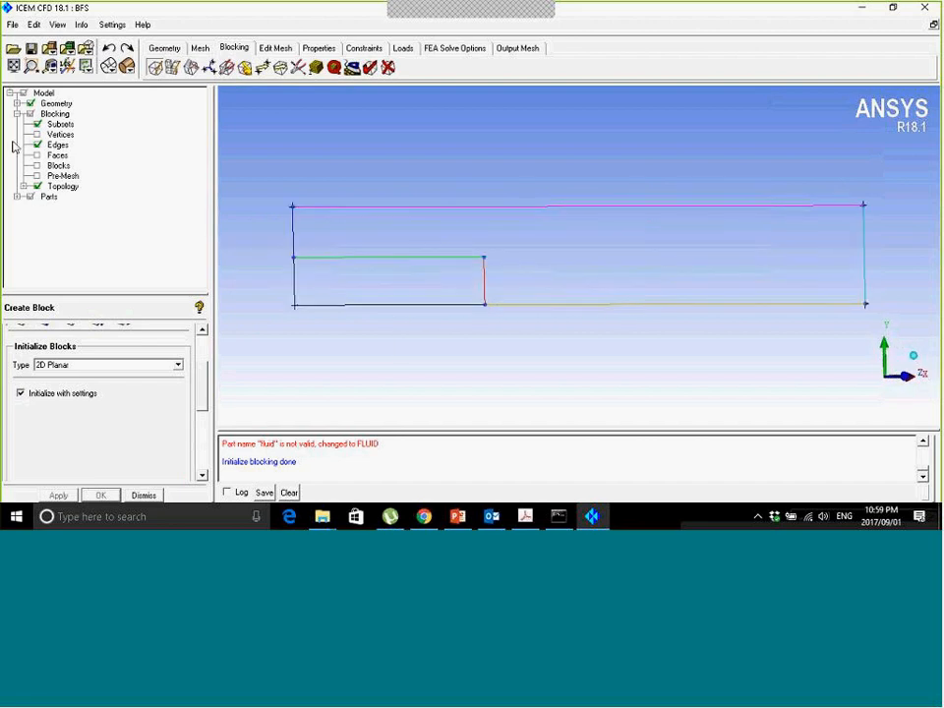
Hide the geometry points and curves, leaving only the blocking edges displayed.
click(16, 103)
click(38, 123)
click(38, 124)
click(37, 134)
right_drag(531, 212, 531, 267)
drag(530, 268, 469, 254)
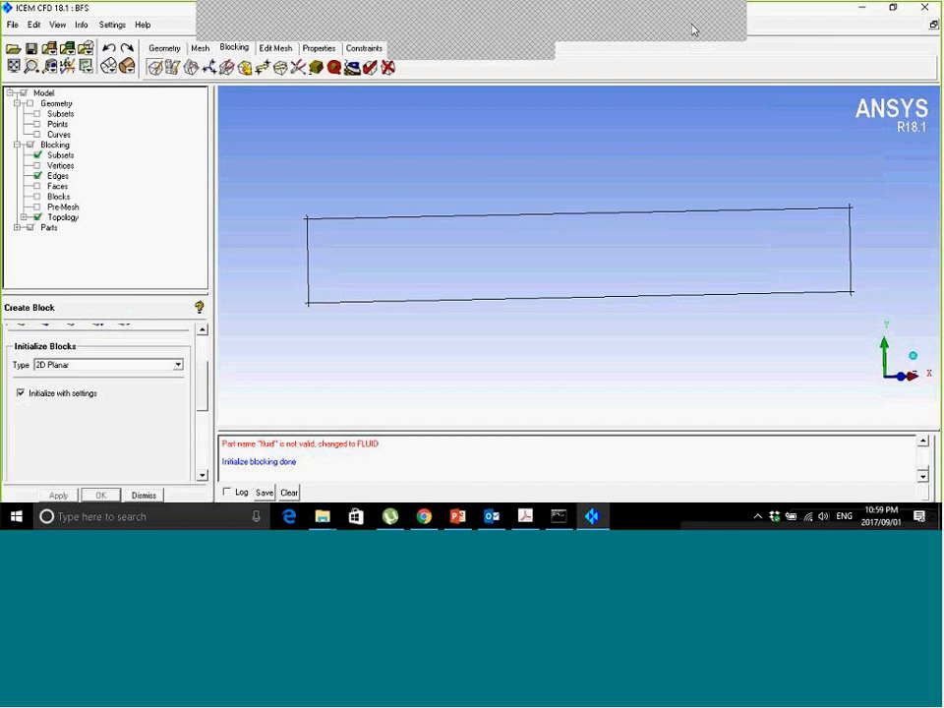
drag(300, 217, 457, 208)
mouse_move(521, 204)
mouse_down()
mouse_move(846, 200)
mouse_move(853, 261)
mouse_move(632, 293)
mouse_move(295, 291)
mouse_move(298, 212)
mouse_up()
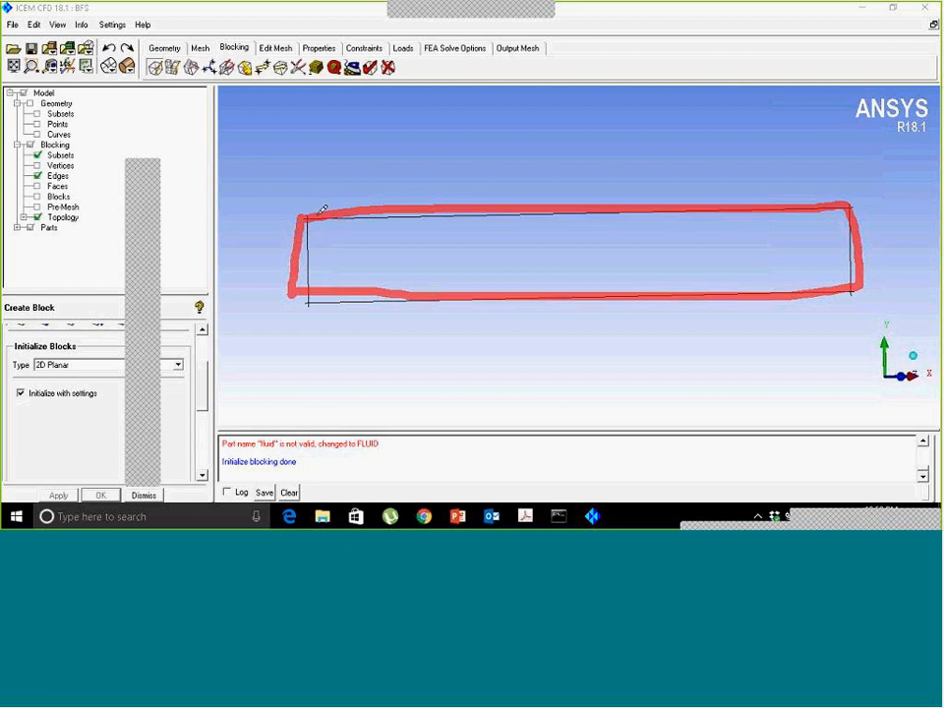
click(693, 20)
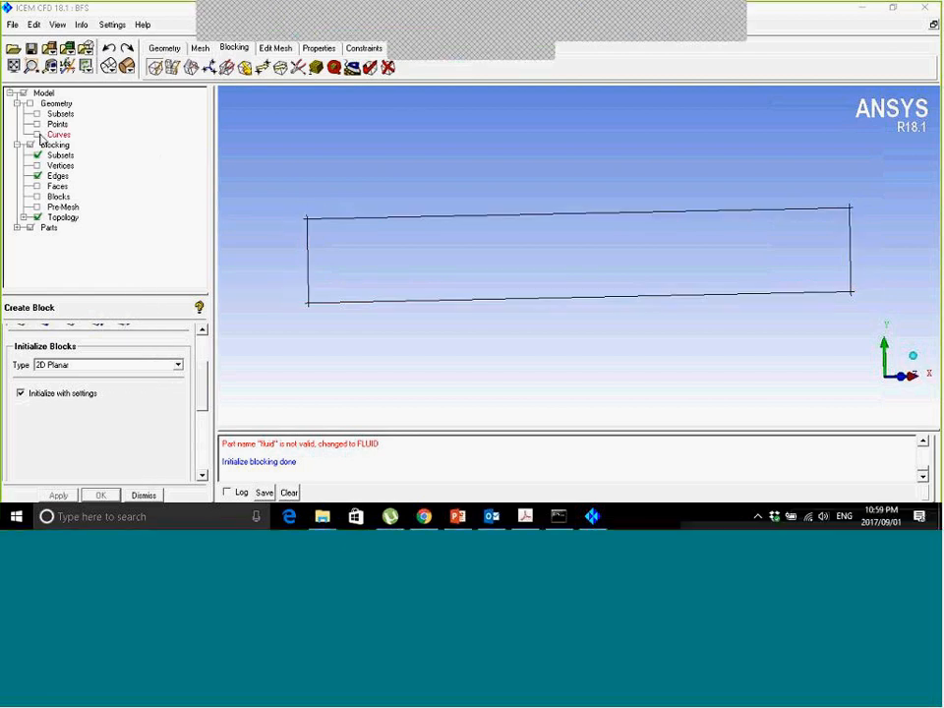
Display the geometry points and curves together with the blocking edges and set the front view.
click(37, 133)
click(37, 124)
drag(462, 257, 412, 195)
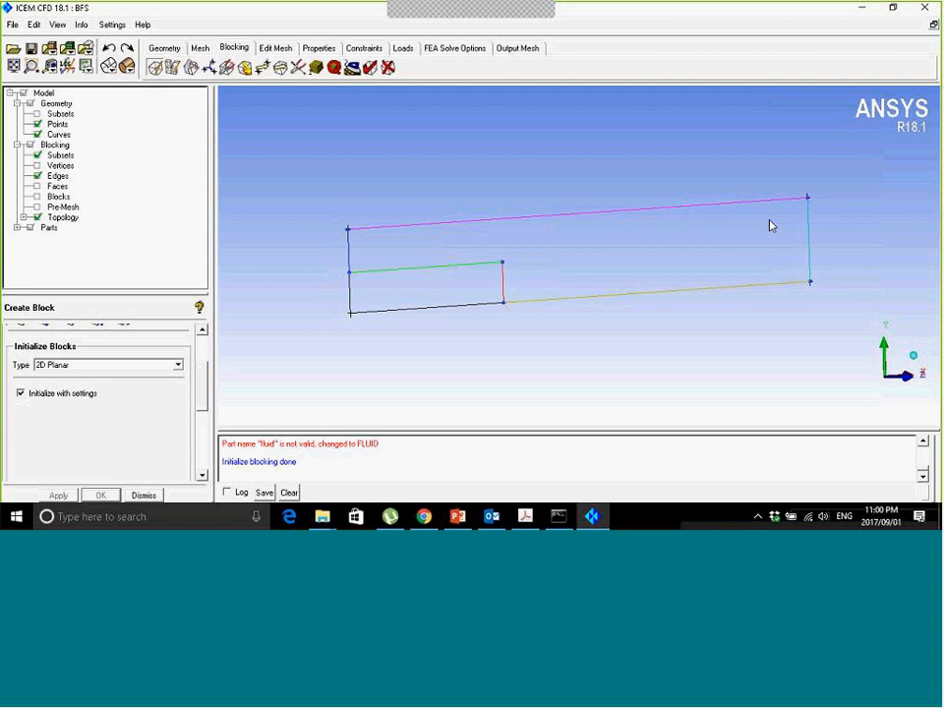
click(58, 26)
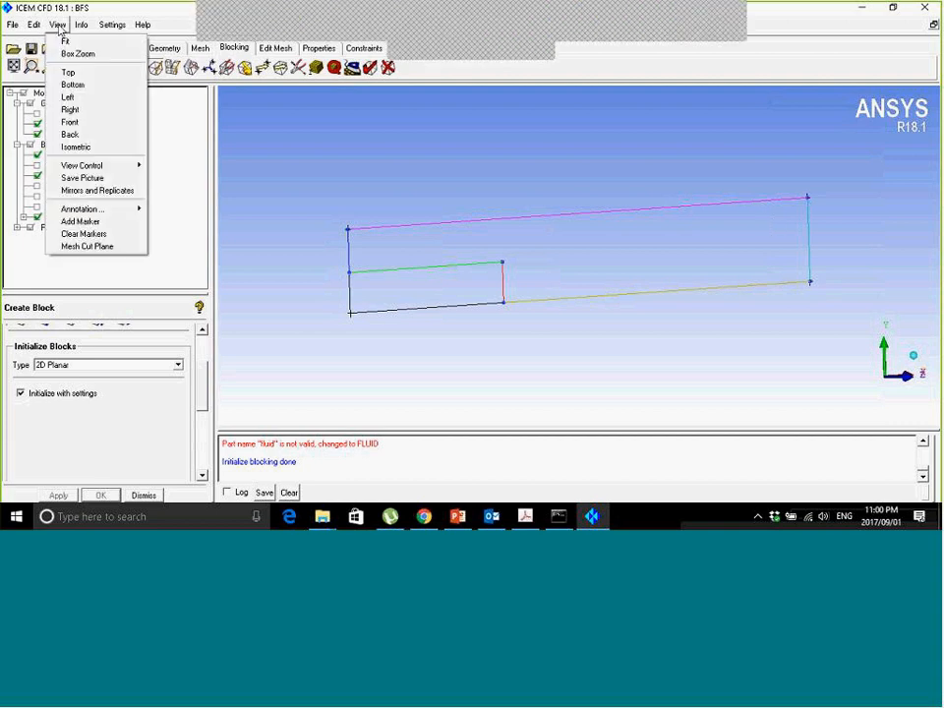
click(84, 127)
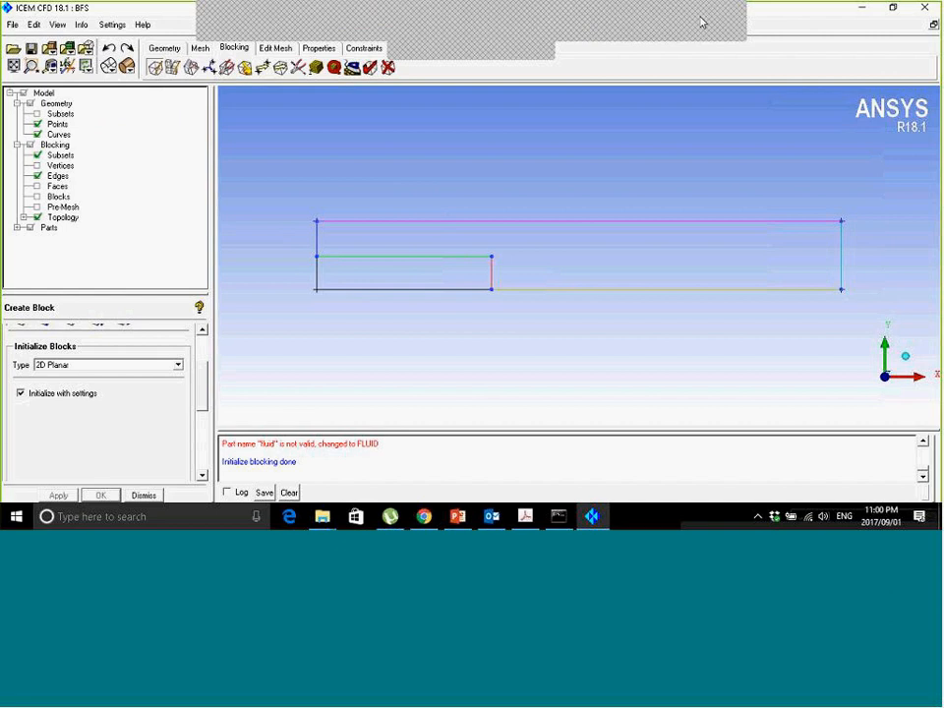
mouse_move(315, 258)
mouse_down()
mouse_move(494, 285)
mouse_move(313, 294)
mouse_move(320, 262)
mouse_move(350, 281)
mouse_move(385, 285)
mouse_up()
drag(431, 271, 439, 282)
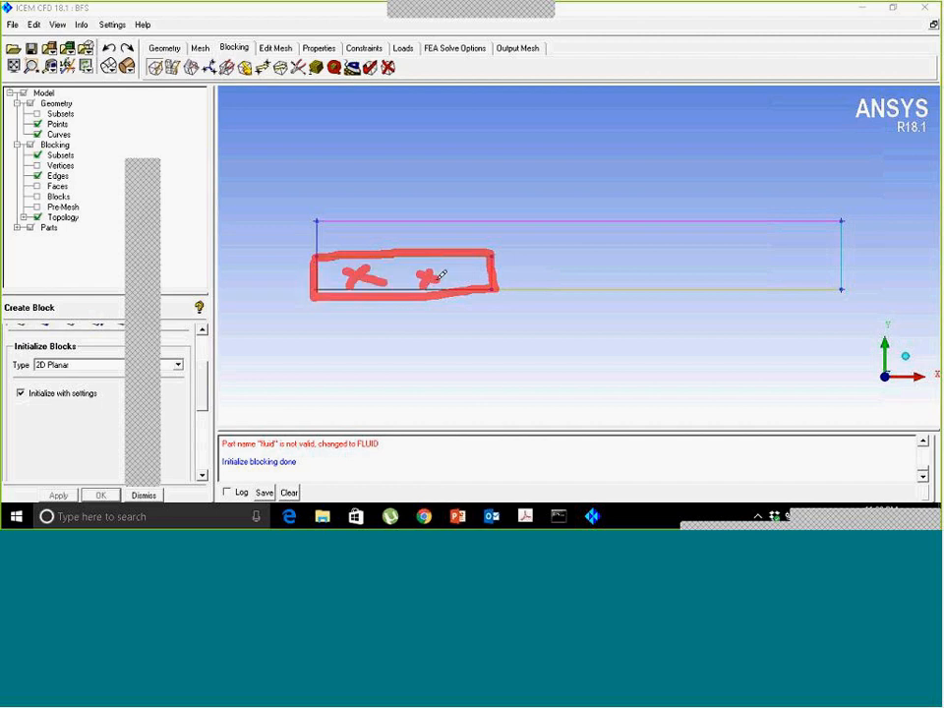
click(615, 47)
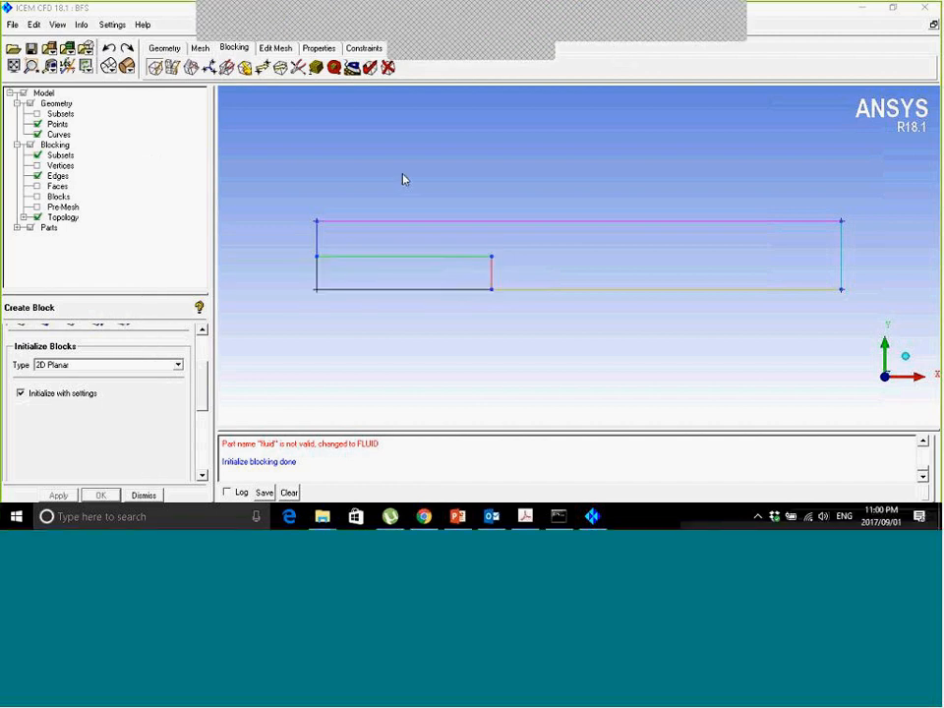
Split the planar block vertically at the step's upper corner point, using the Prescribed point split method.
click(172, 67)
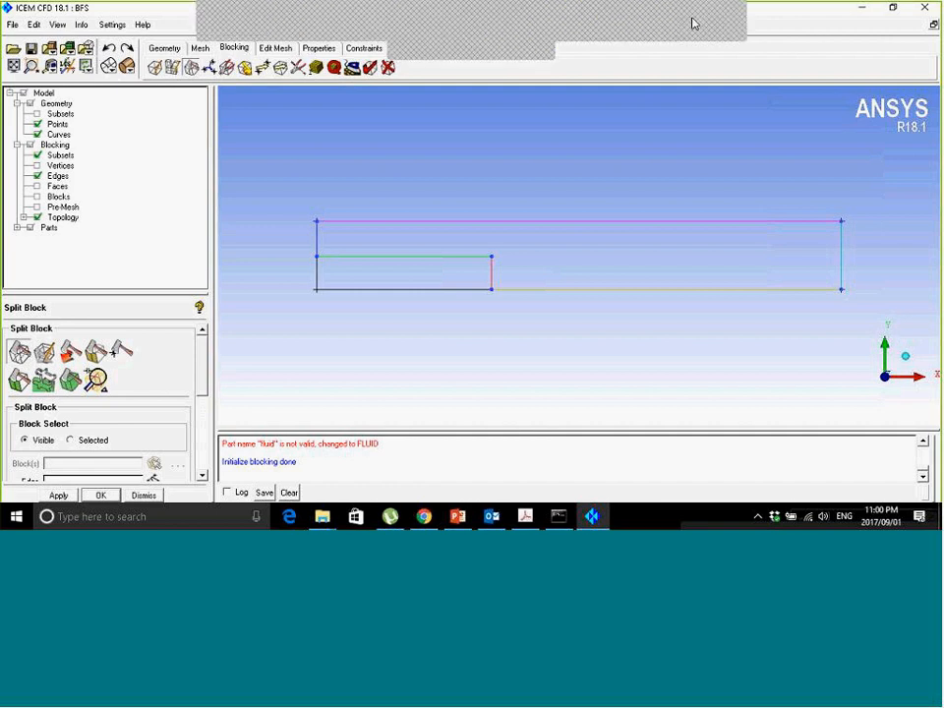
mouse_move(193, 59)
mouse_down()
mouse_move(182, 82)
mouse_move(199, 64)
mouse_up()
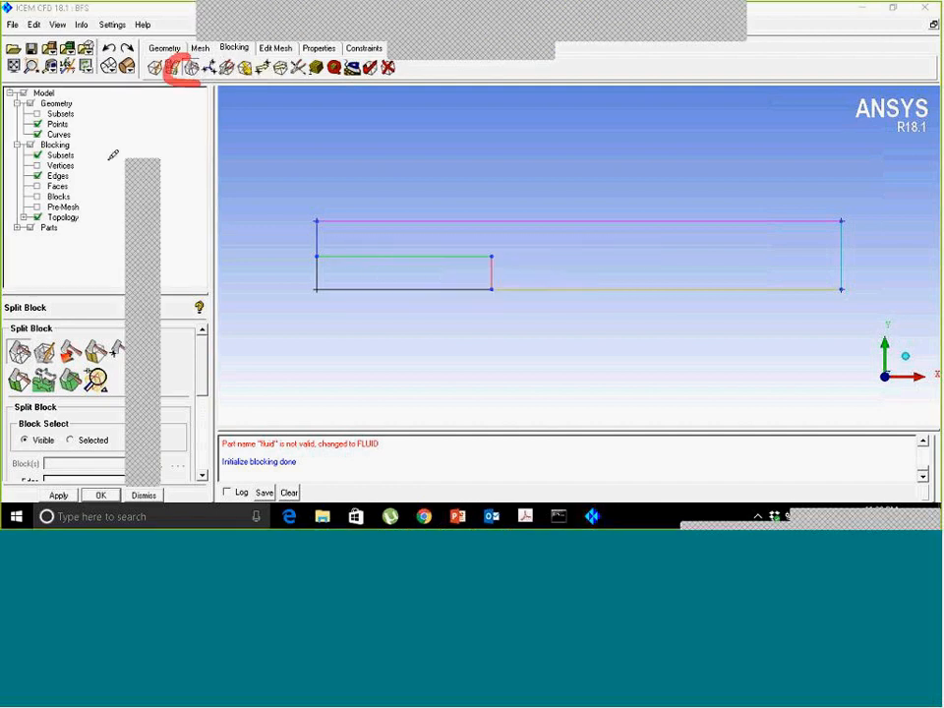
mouse_move(12, 341)
mouse_down()
mouse_move(6, 366)
mouse_move(30, 342)
mouse_move(15, 334)
mouse_up()
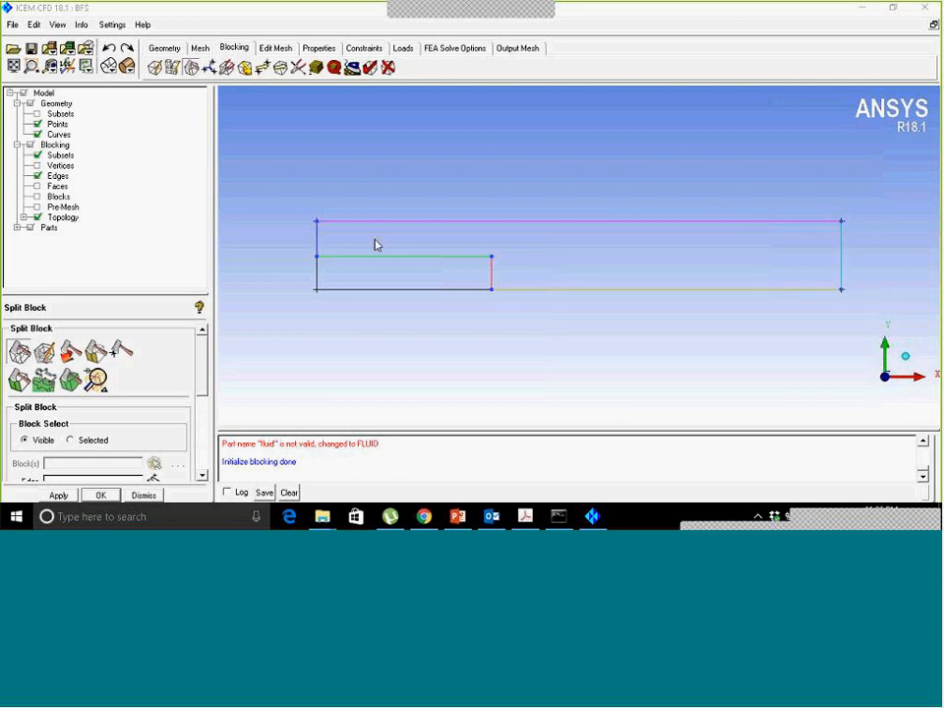
right_drag(406, 306, 408, 320)
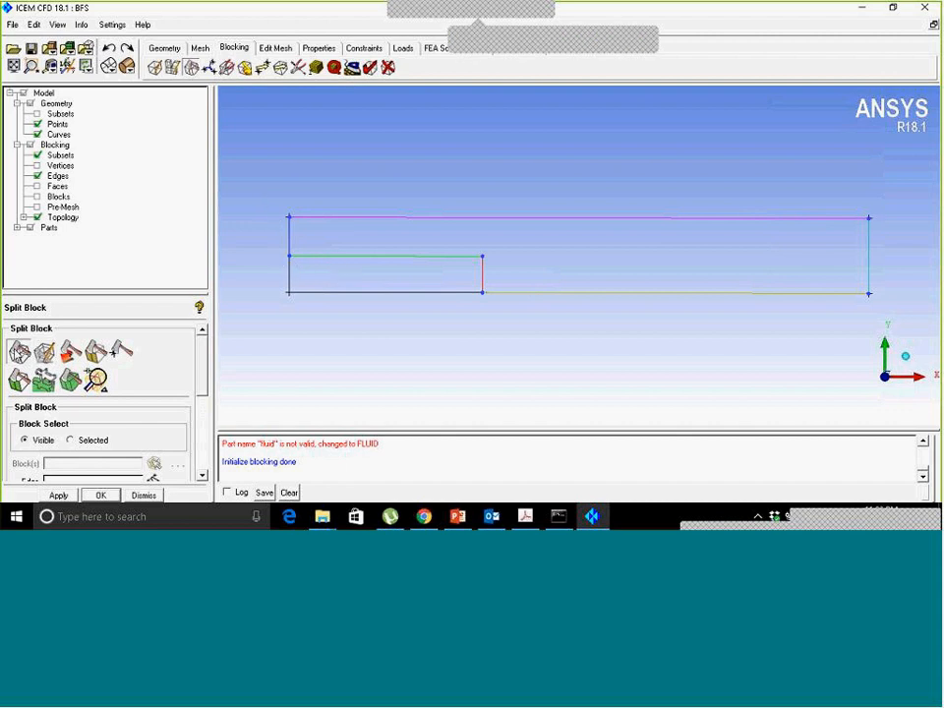
click(19, 351)
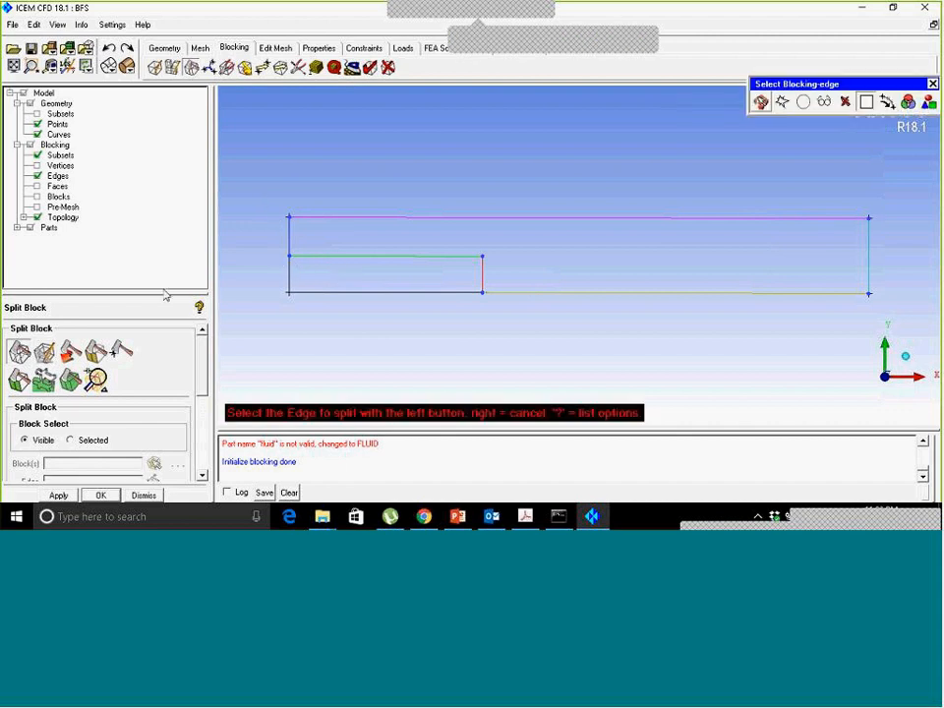
click(483, 218)
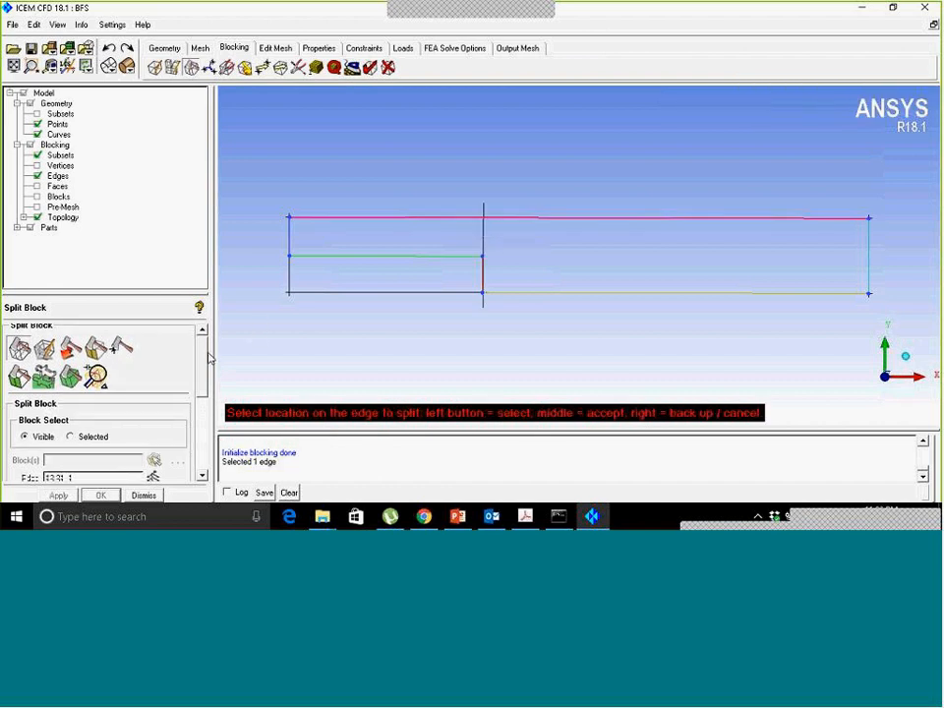
drag(209, 359, 208, 370)
scroll(203, 410, down, 1)
click(87, 437)
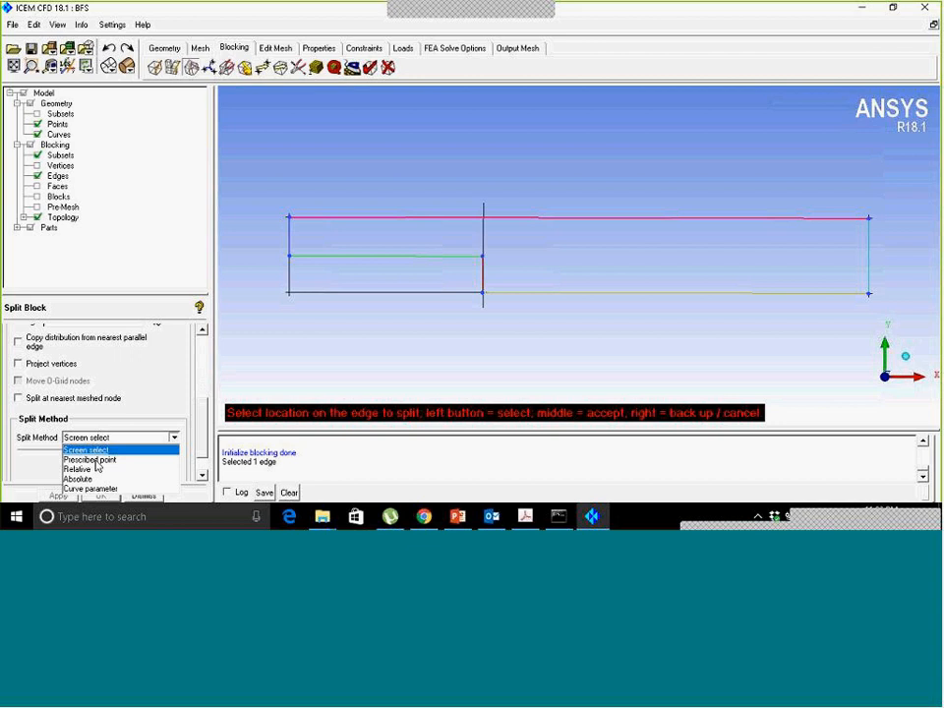
click(95, 460)
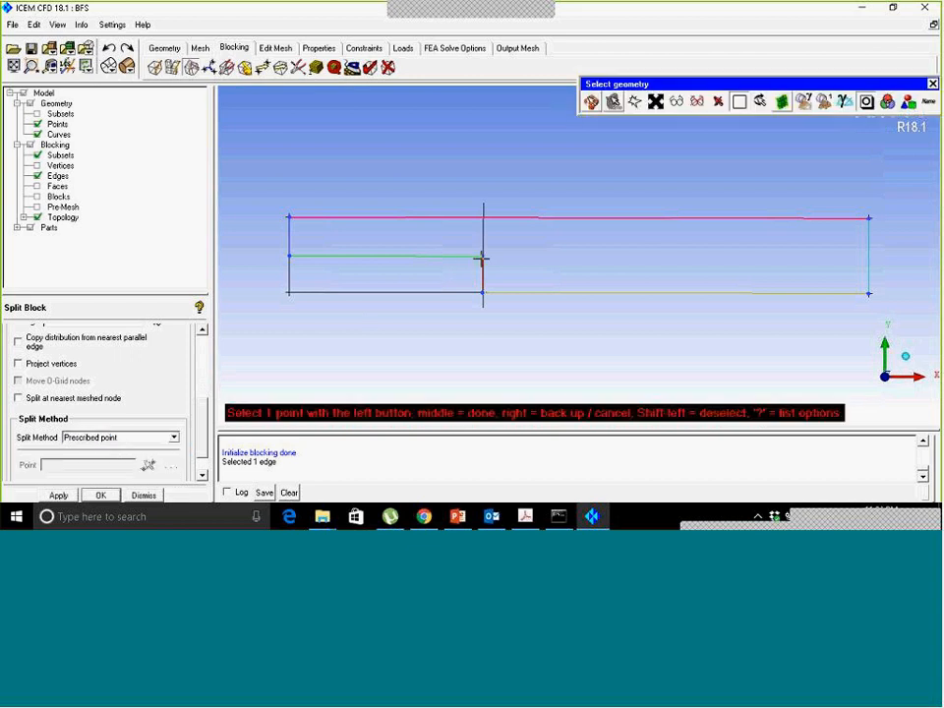
click(482, 255)
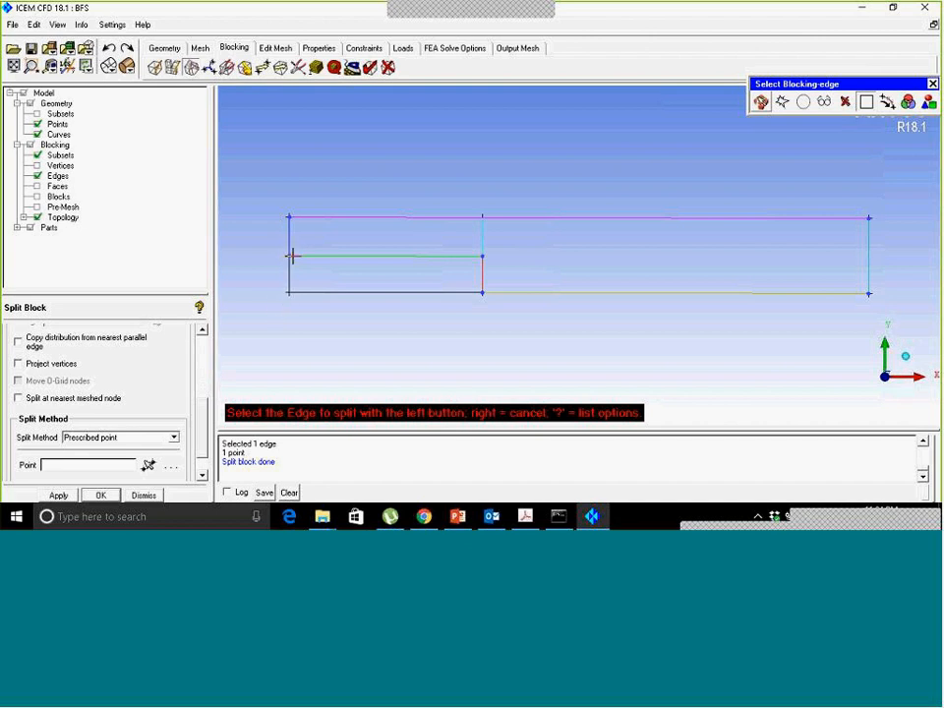
Split the blocks horizontally at the lower end point of the inlet and finish the split command.
click(287, 253)
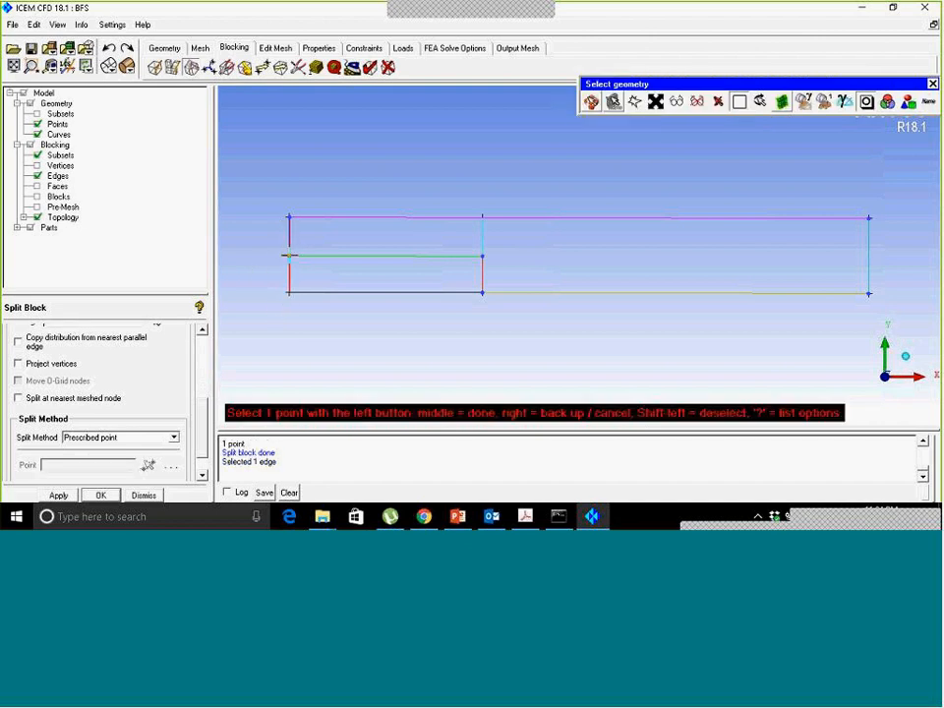
click(288, 255)
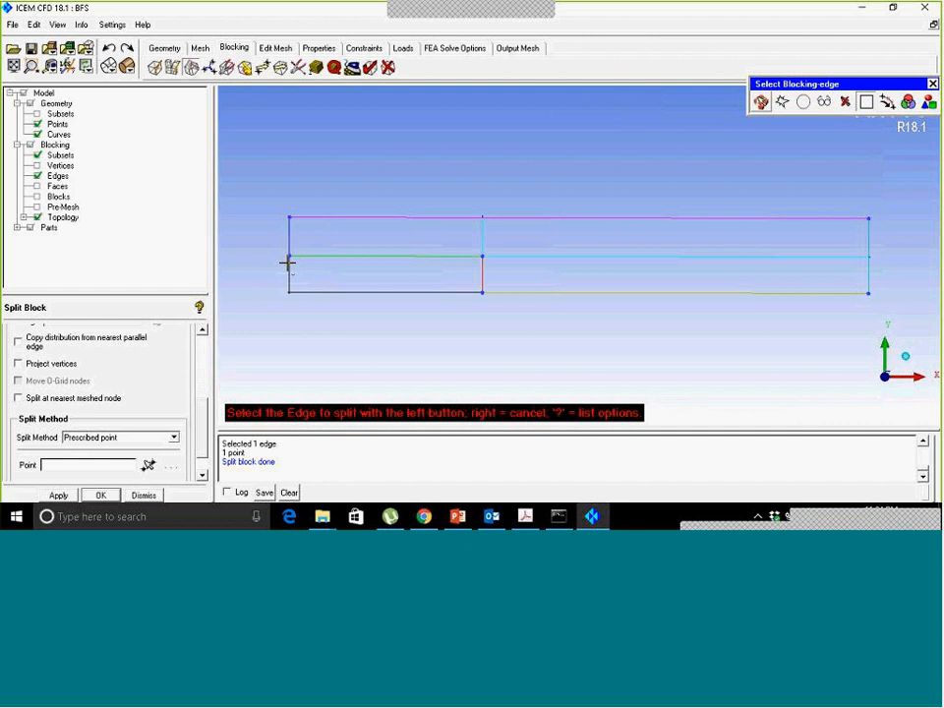
right_click(395, 287)
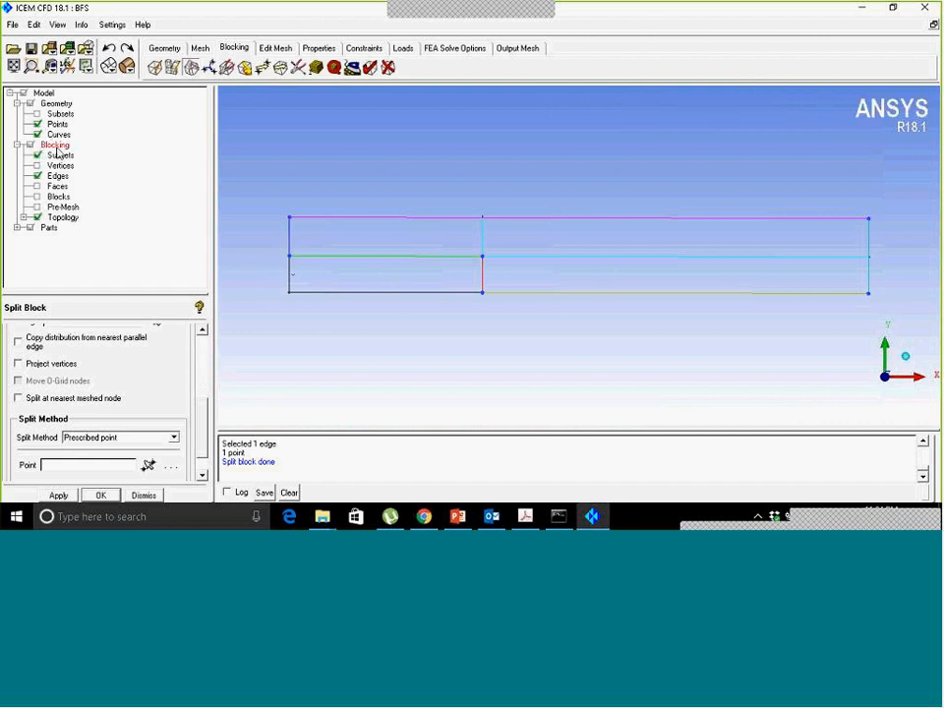
Display the blocks and render them with Solid Simple Display.
click(38, 198)
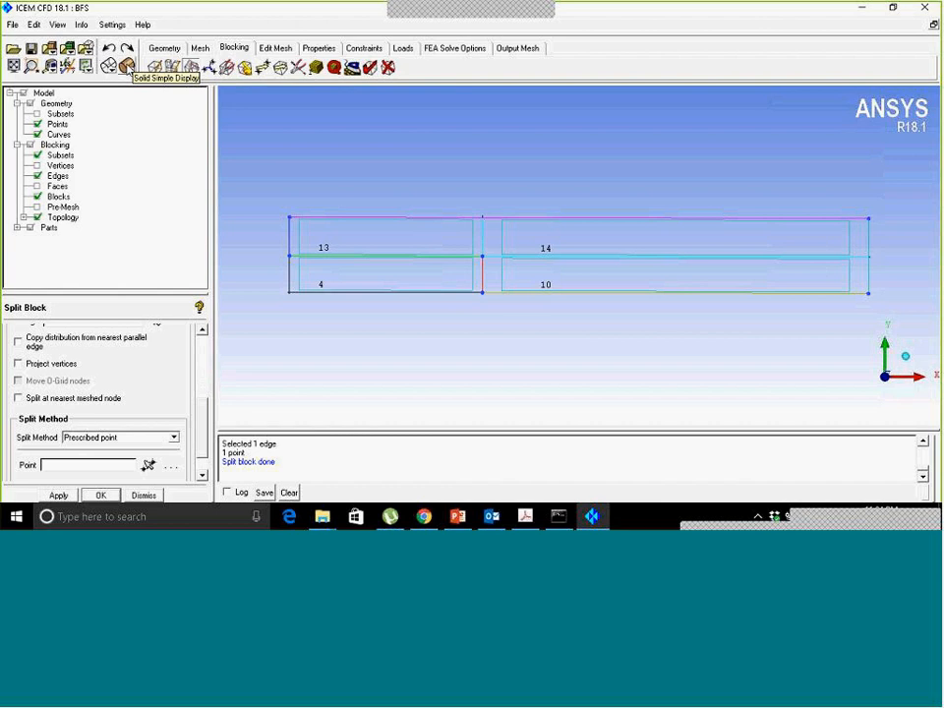
click(126, 65)
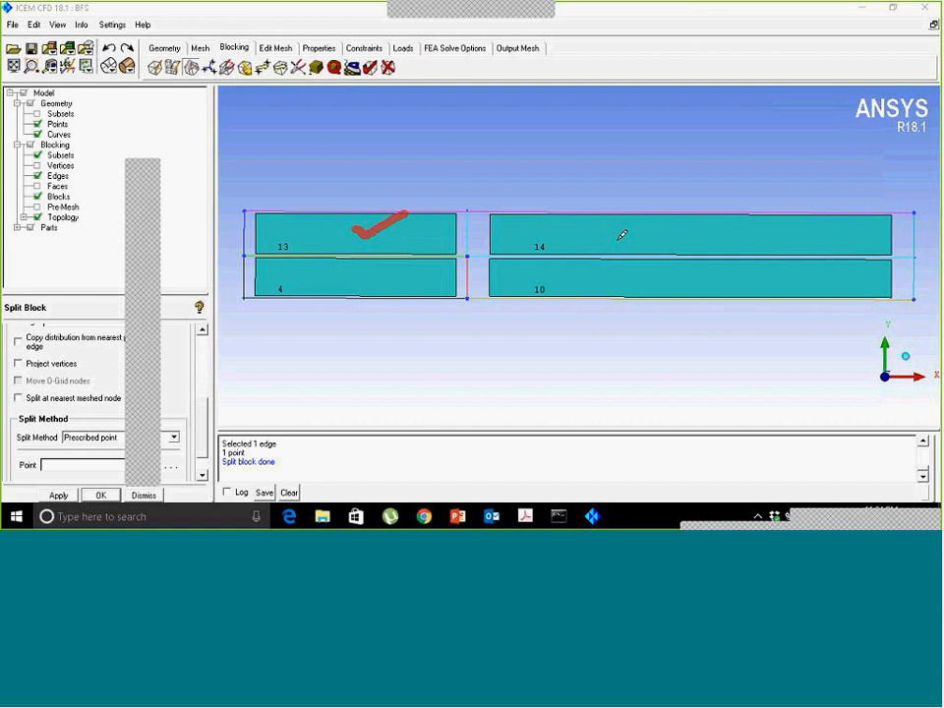
drag(361, 272, 395, 266)
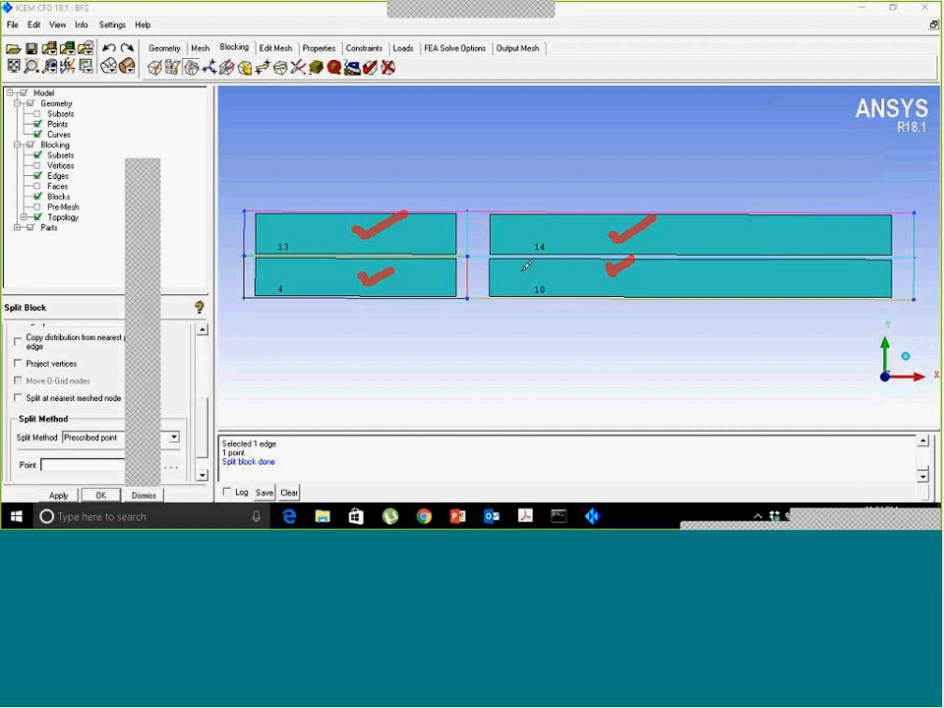
drag(371, 265, 390, 278)
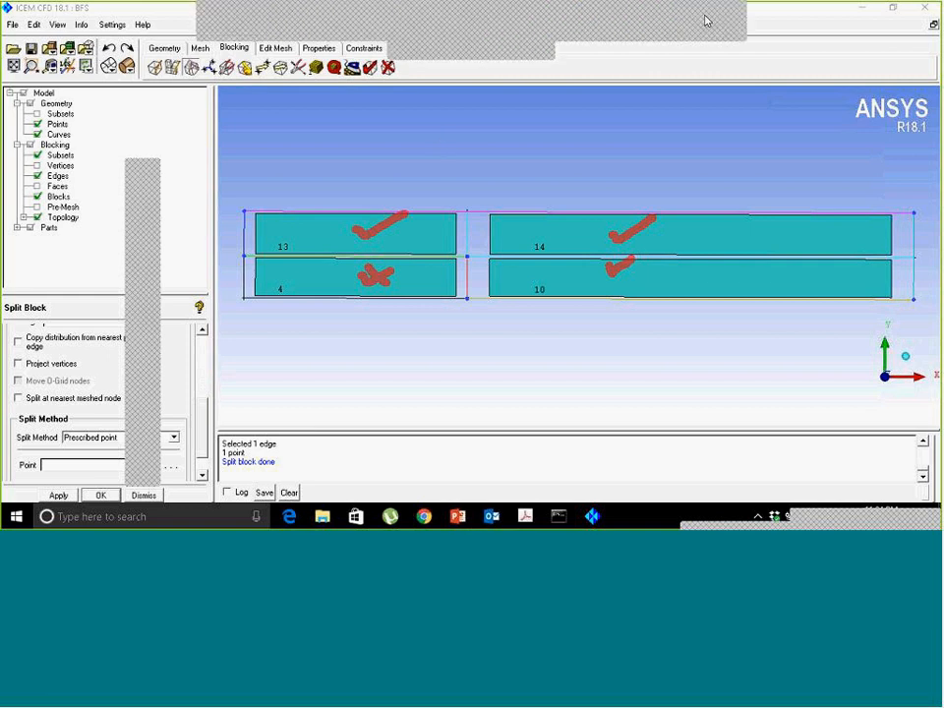
Delete block 4 beneath the green step wall and hide the block display.
click(388, 66)
click(376, 277)
middle_click(375, 277)
click(59, 495)
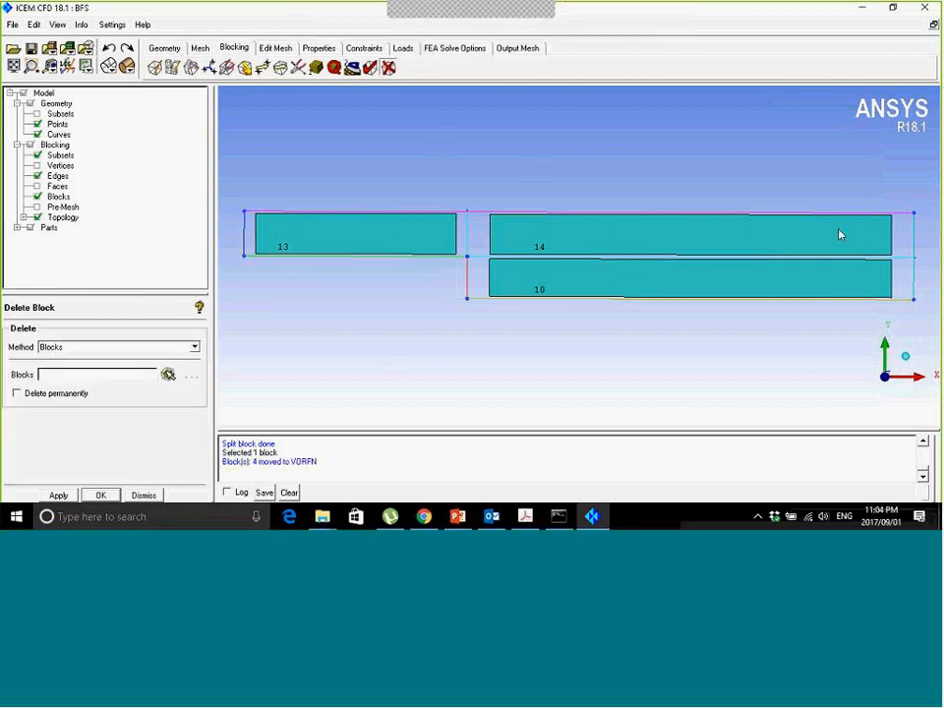
right_drag(512, 194, 526, 228)
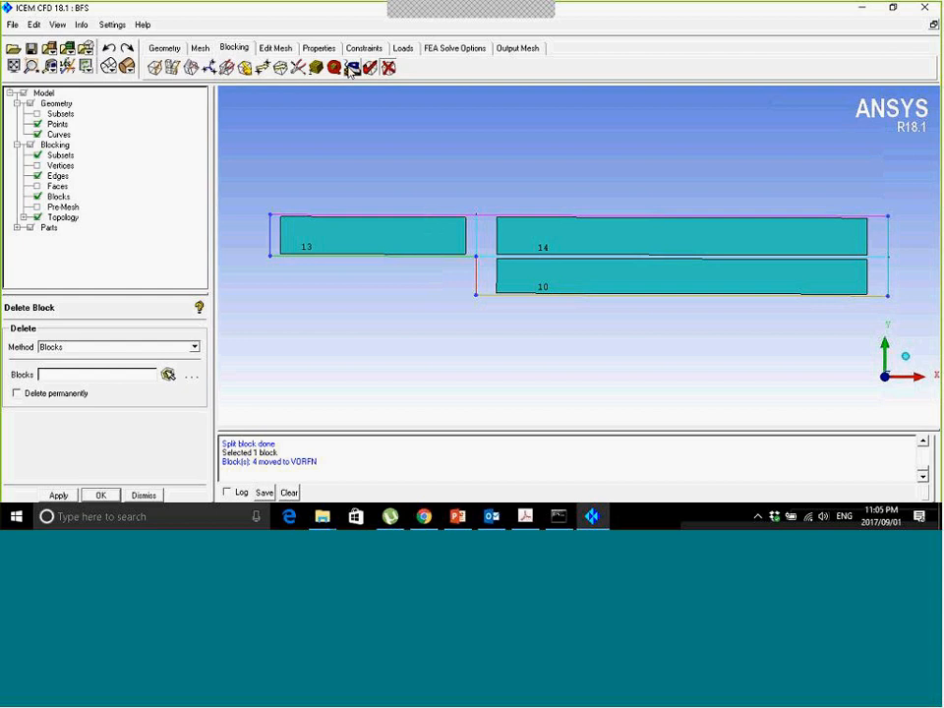
click(37, 198)
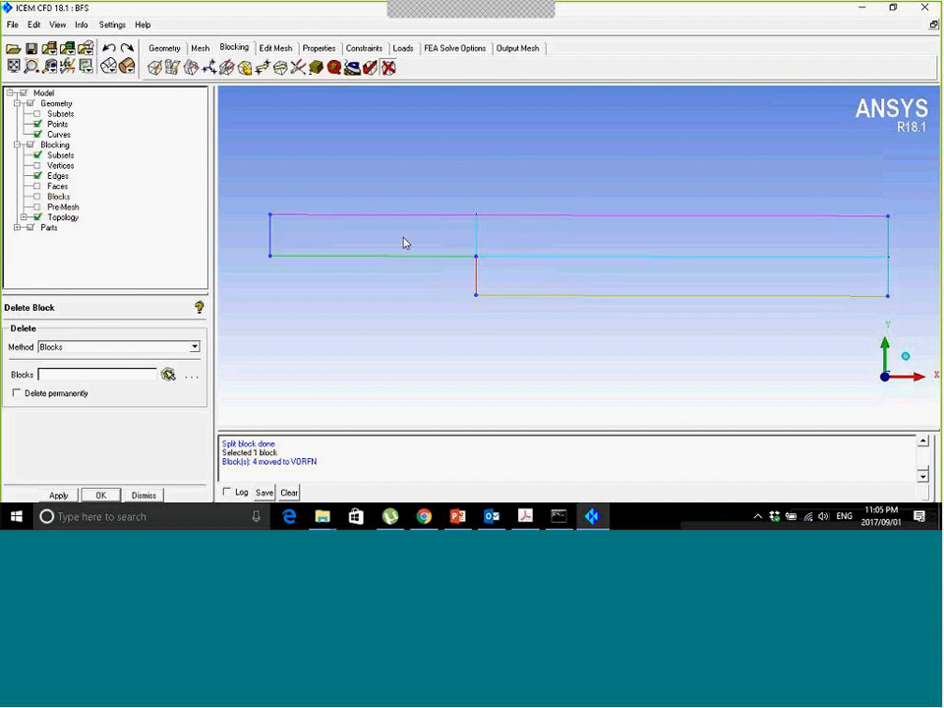
Examine the blocking edges alone by hiding the geometry points and curves, and restore both to the display.
scroll(563, 236, down, 4)
click(37, 124)
click(37, 135)
scroll(547, 263, up, 2)
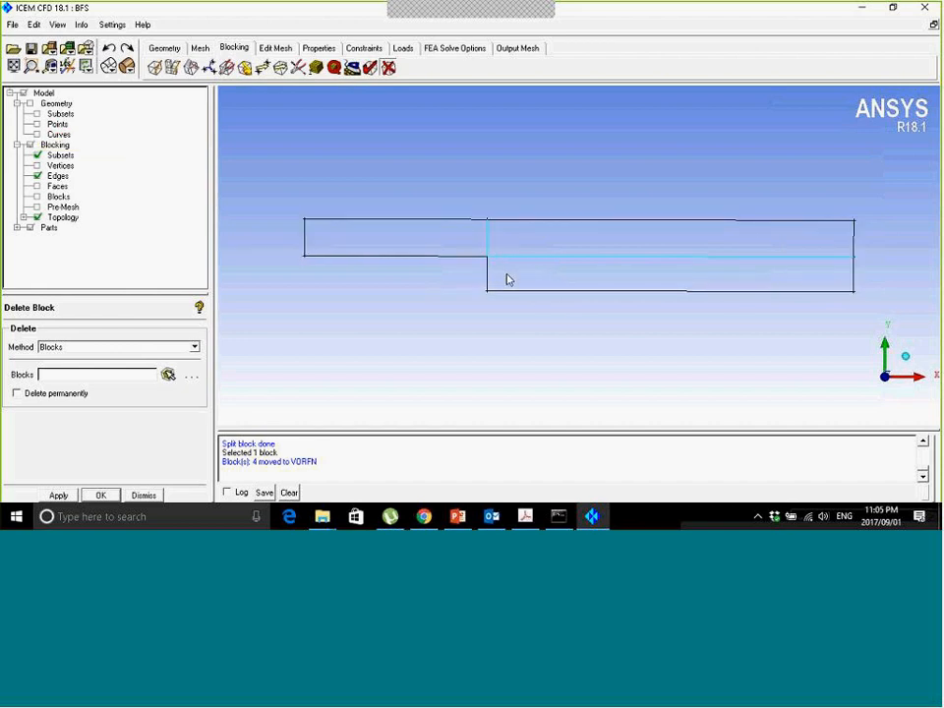
click(38, 124)
click(37, 134)
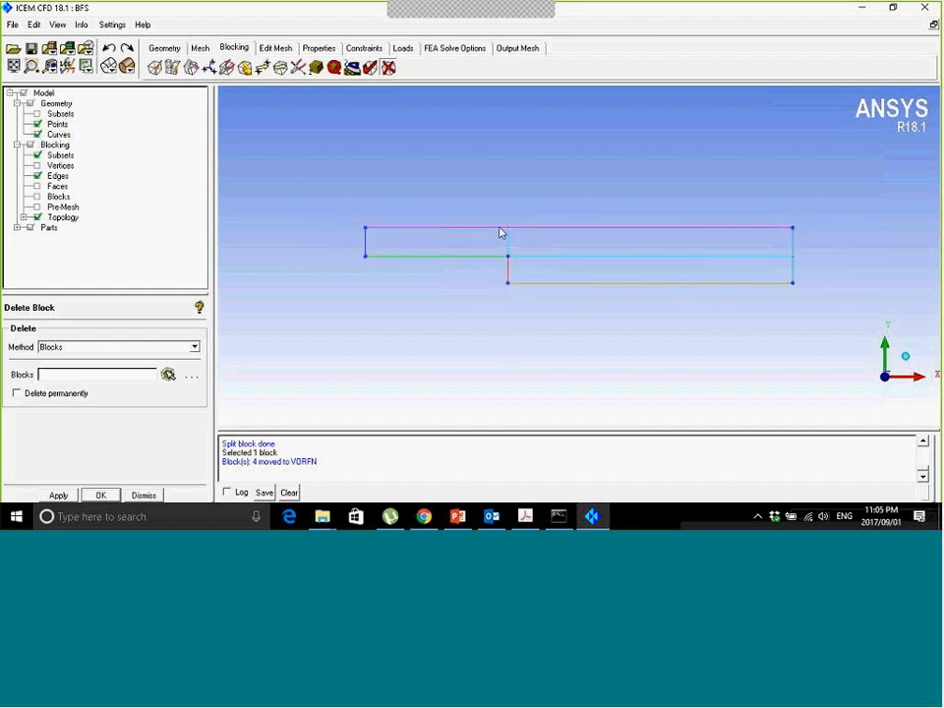
Open the Blocking Associations settings for associating vertices with geometry points.
click(245, 67)
scroll(438, 256, up, 1)
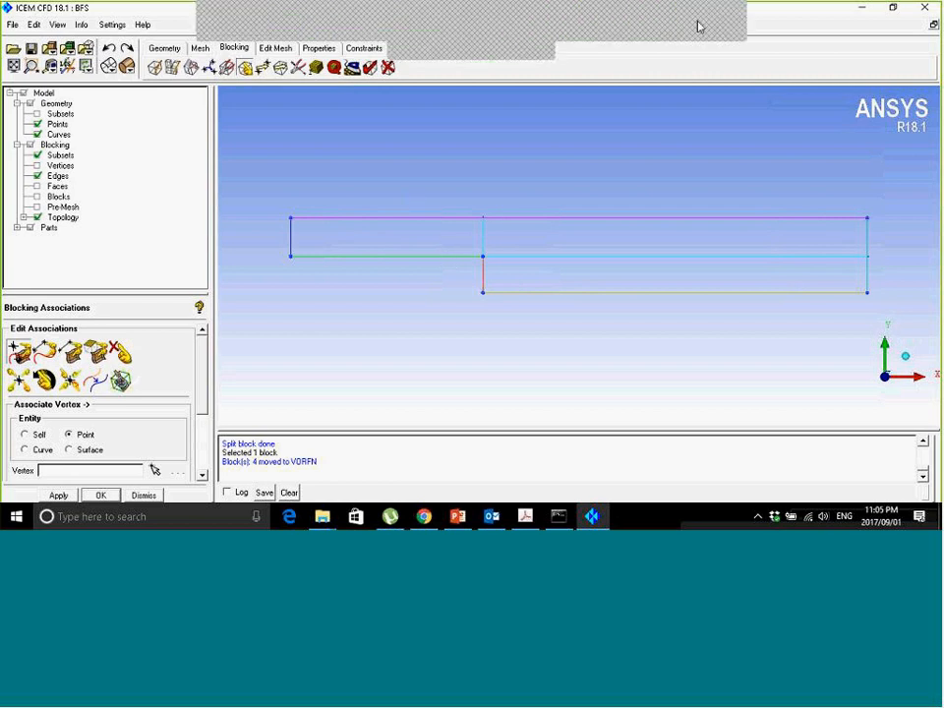
click(698, 27)
drag(286, 194, 283, 132)
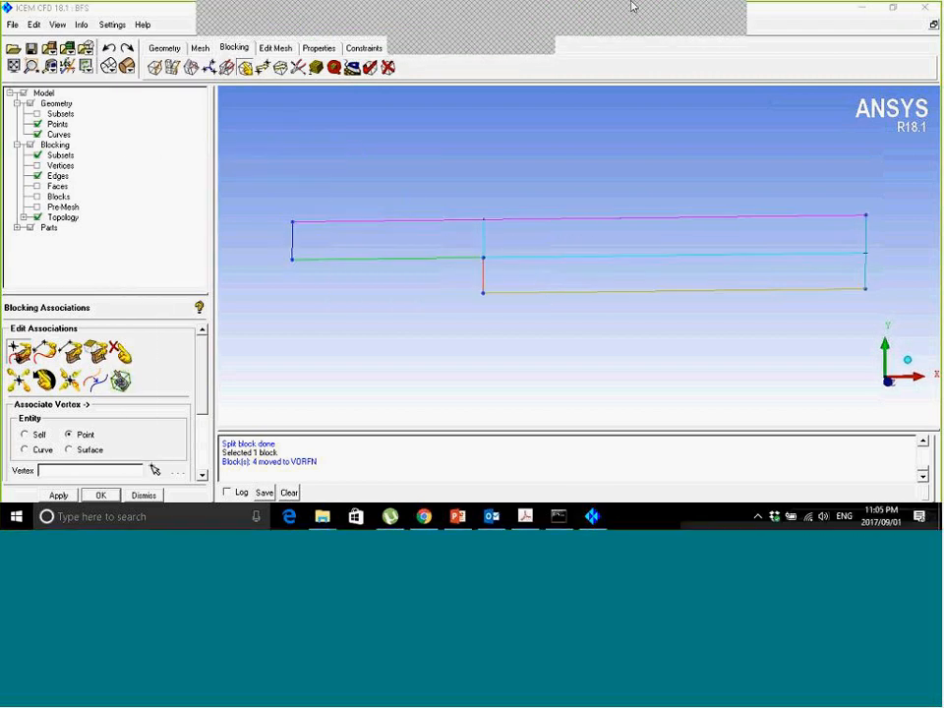
click(702, 20)
mouse_move(252, 133)
mouse_down()
mouse_move(270, 205)
mouse_move(303, 188)
mouse_move(290, 165)
mouse_up()
drag(316, 135, 300, 178)
mouse_move(346, 125)
mouse_down()
mouse_move(325, 173)
mouse_move(368, 133)
mouse_move(439, 122)
mouse_move(469, 149)
mouse_move(465, 134)
mouse_move(503, 131)
mouse_up()
click(433, 103)
mouse_move(492, 77)
mouse_down()
mouse_move(513, 124)
mouse_move(539, 115)
mouse_move(501, 82)
mouse_up()
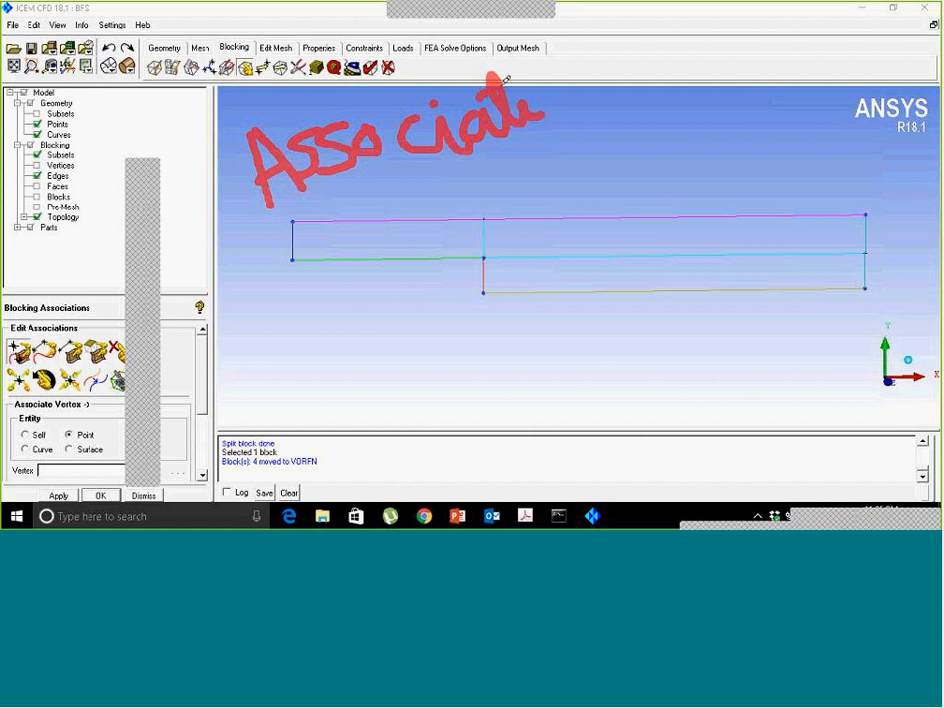
drag(430, 177, 474, 261)
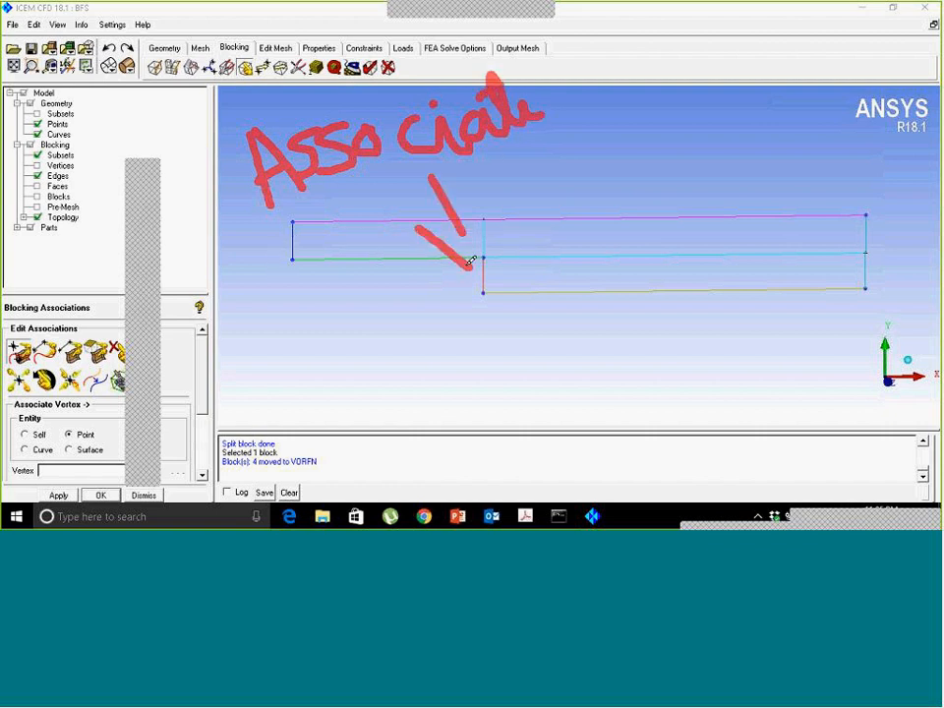
drag(416, 228, 479, 220)
drag(440, 287, 499, 309)
click(494, 269)
mouse_move(510, 261)
mouse_down()
mouse_move(529, 299)
mouse_move(556, 283)
mouse_up()
mouse_move(332, 380)
mouse_down()
mouse_move(397, 431)
mouse_move(415, 435)
mouse_up()
mouse_move(540, 254)
mouse_down()
mouse_move(519, 299)
mouse_move(594, 287)
mouse_up()
drag(592, 227, 621, 271)
mouse_move(630, 224)
mouse_down()
mouse_move(621, 248)
mouse_move(649, 256)
mouse_up()
mouse_move(417, 404)
mouse_down()
mouse_move(450, 386)
mouse_move(451, 409)
mouse_move(629, 339)
mouse_up()
mouse_move(534, 356)
mouse_down()
mouse_move(541, 378)
mouse_move(573, 385)
mouse_up()
drag(662, 288, 675, 328)
mouse_move(653, 286)
mouse_down()
mouse_move(721, 328)
mouse_move(688, 285)
mouse_move(776, 291)
mouse_move(780, 247)
mouse_move(841, 254)
mouse_move(900, 236)
mouse_up()
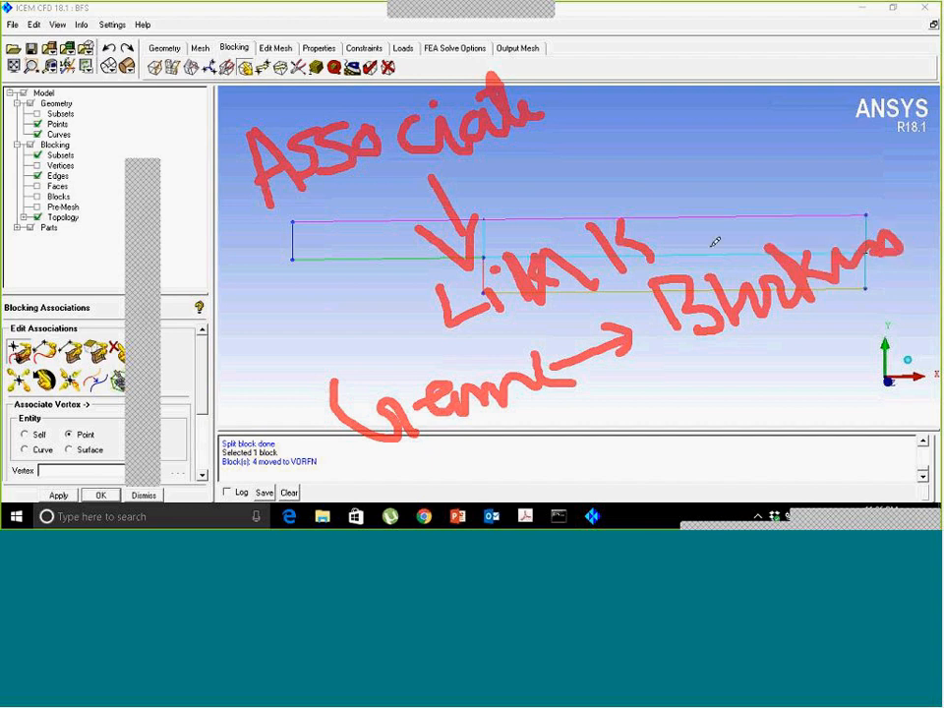
mouse_move(496, 7)
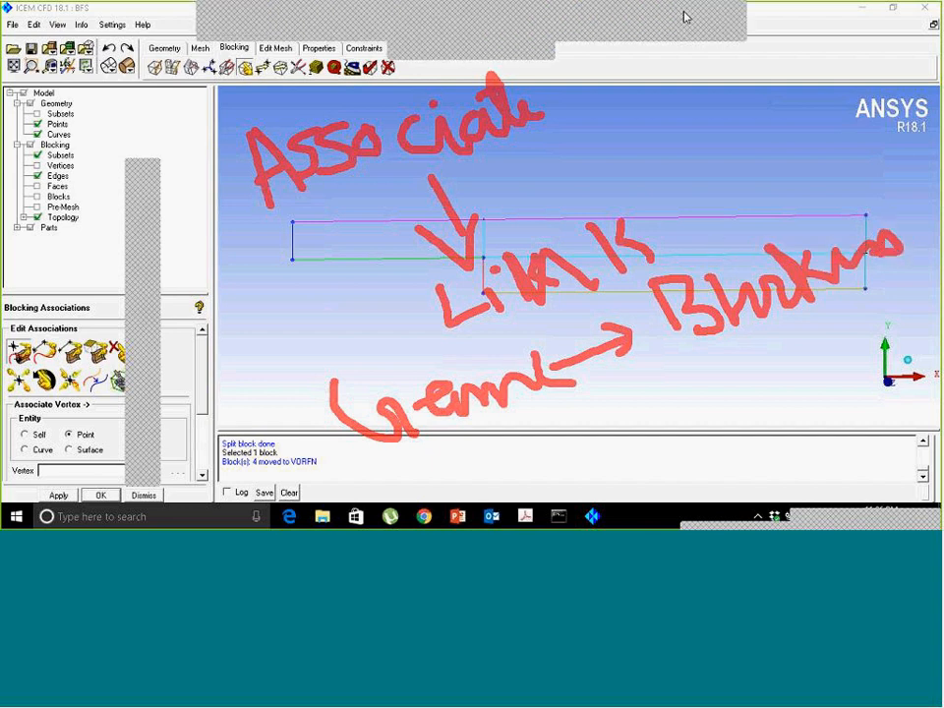
click(689, 17)
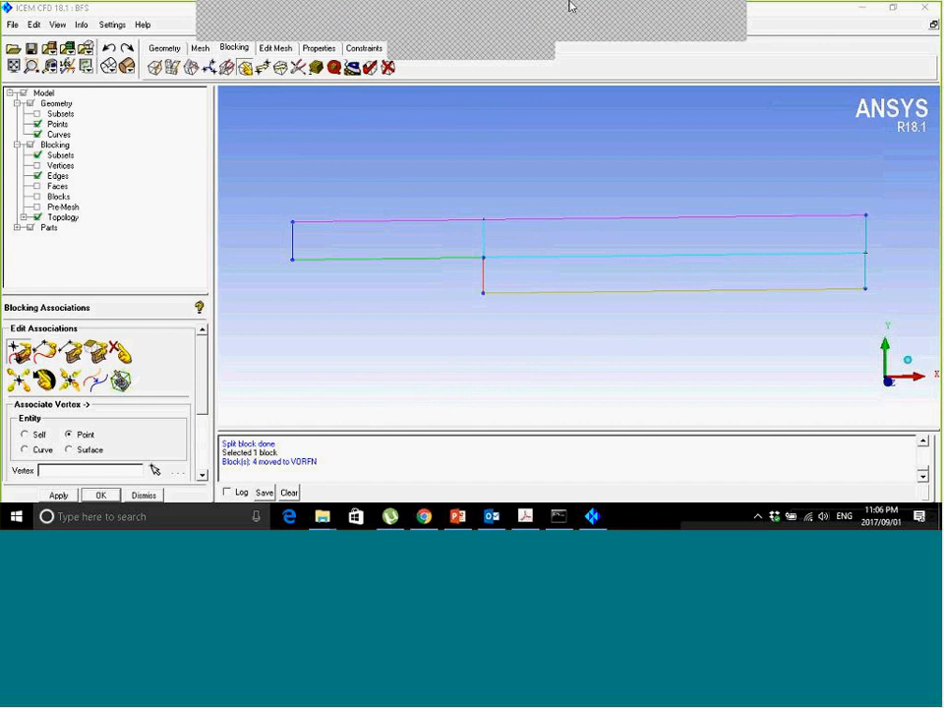
click(696, 20)
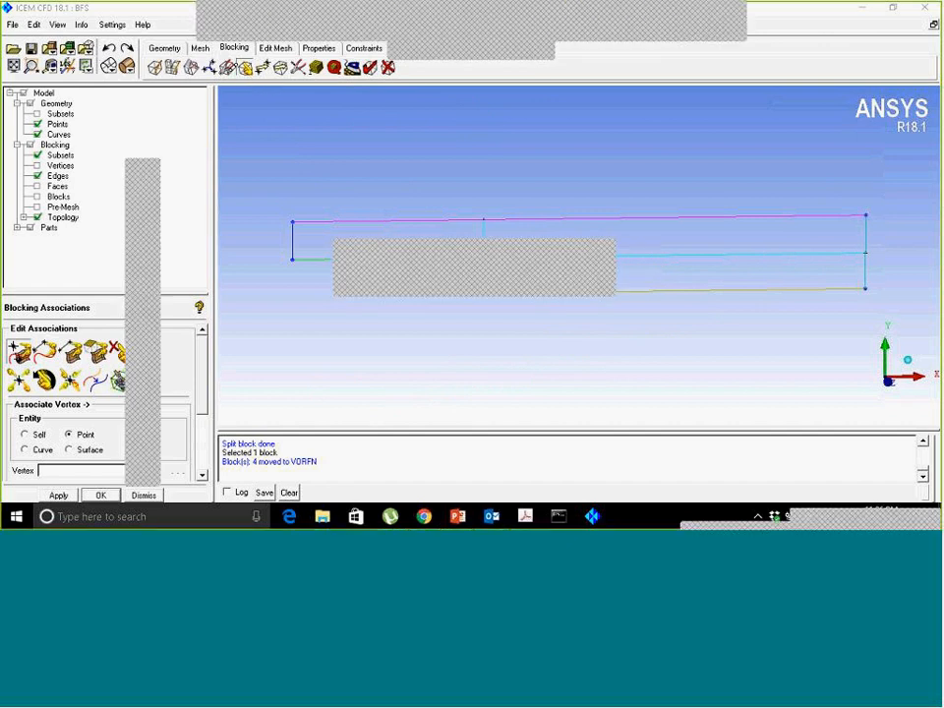
drag(264, 83, 257, 61)
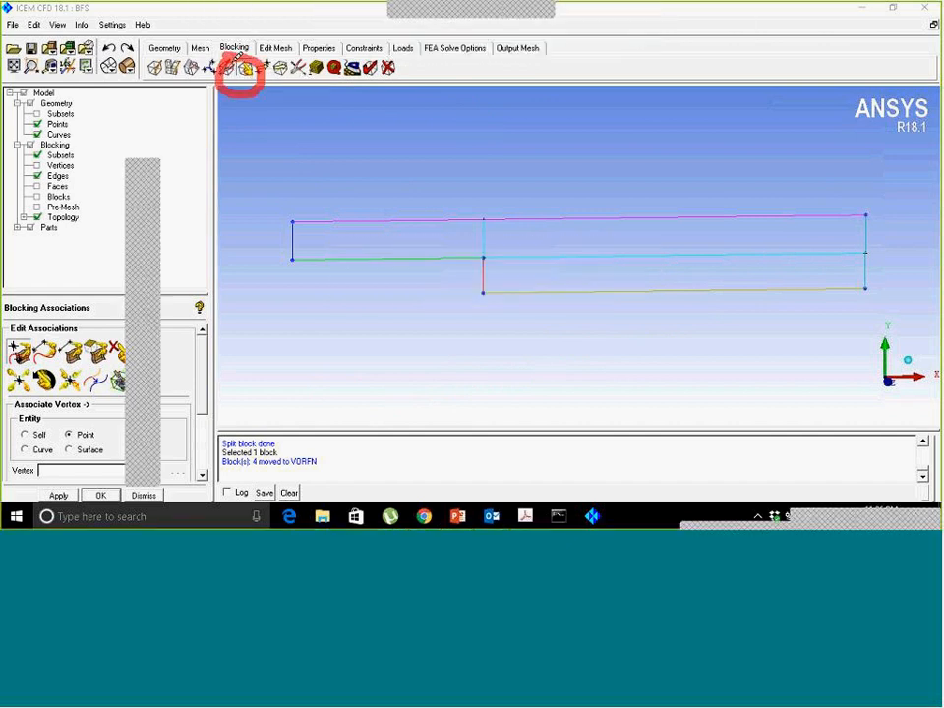
mouse_move(27, 334)
mouse_down()
mouse_move(6, 342)
mouse_move(17, 366)
mouse_move(24, 339)
mouse_move(47, 374)
mouse_move(49, 332)
mouse_up()
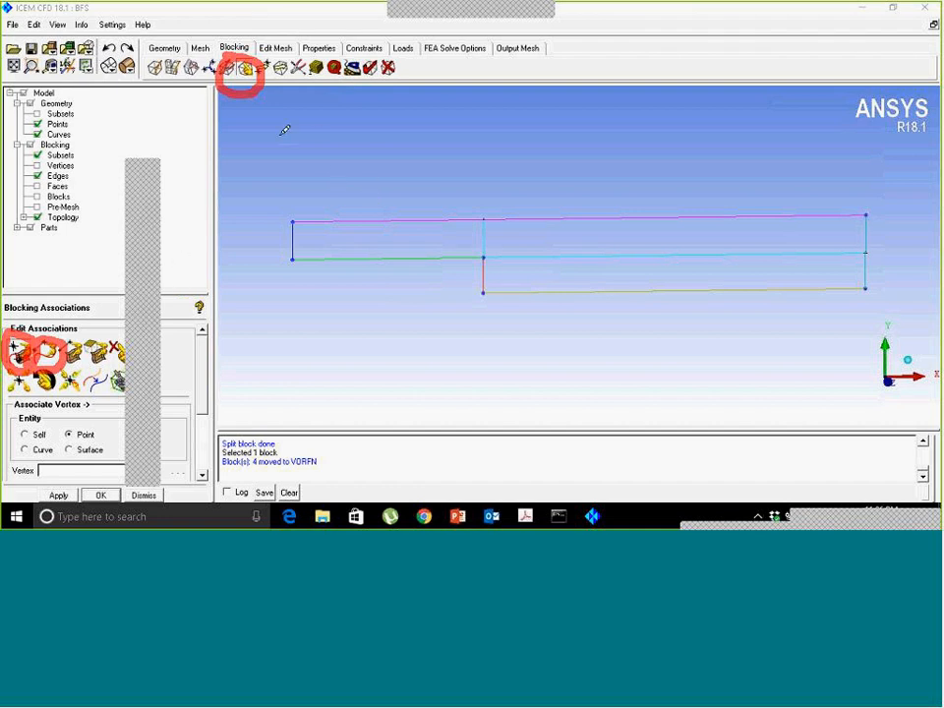
mouse_move(265, 118)
mouse_down()
mouse_move(279, 147)
mouse_move(315, 131)
mouse_move(309, 152)
mouse_move(337, 139)
mouse_move(383, 159)
mouse_up()
mouse_move(382, 104)
mouse_down()
mouse_move(448, 131)
mouse_move(476, 224)
mouse_up()
mouse_move(651, 83)
mouse_down()
mouse_move(657, 148)
mouse_move(654, 86)
mouse_move(750, 132)
mouse_move(831, 63)
mouse_move(853, 74)
mouse_move(808, 98)
mouse_up()
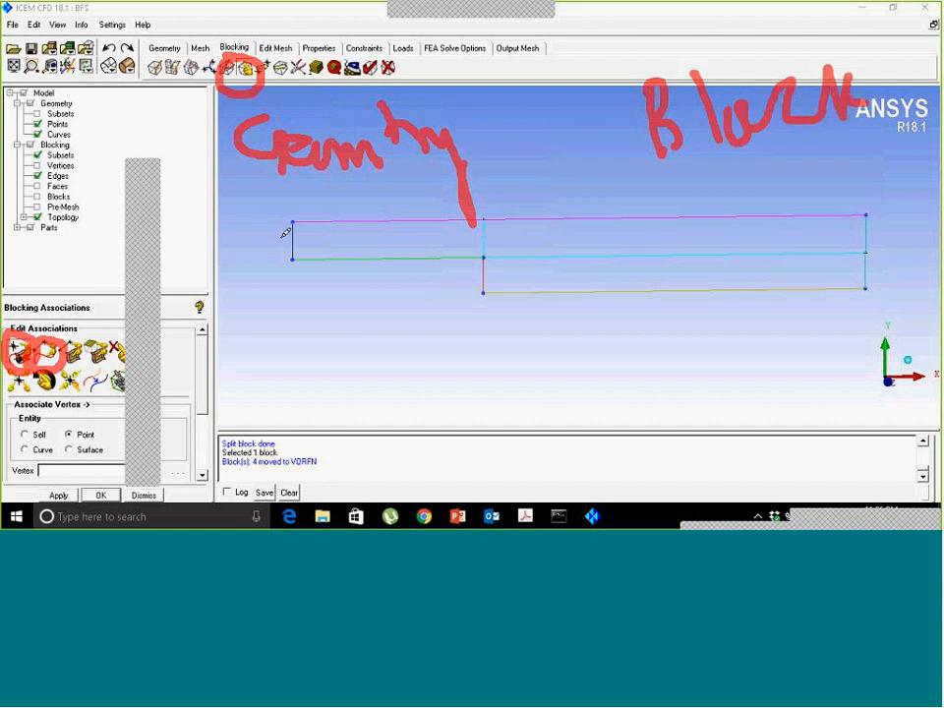
mouse_move(287, 224)
mouse_down()
mouse_move(284, 262)
mouse_move(293, 236)
mouse_move(418, 232)
mouse_up()
mouse_move(433, 168)
mouse_down()
mouse_move(466, 218)
mouse_move(466, 193)
mouse_up()
mouse_move(688, 183)
mouse_down()
mouse_move(702, 197)
mouse_move(713, 182)
mouse_move(765, 202)
mouse_move(801, 186)
mouse_up()
drag(808, 144, 818, 206)
mouse_move(801, 196)
mouse_down()
mouse_move(865, 170)
mouse_move(932, 167)
mouse_up()
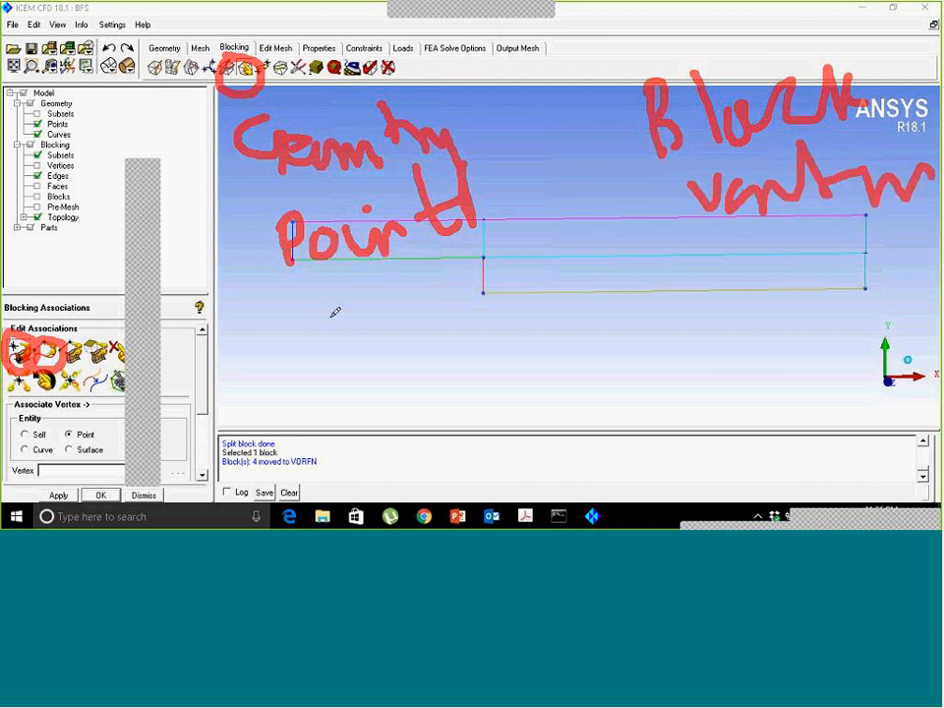
mouse_move(307, 300)
mouse_down()
mouse_move(320, 315)
mouse_move(462, 313)
mouse_move(504, 286)
mouse_up()
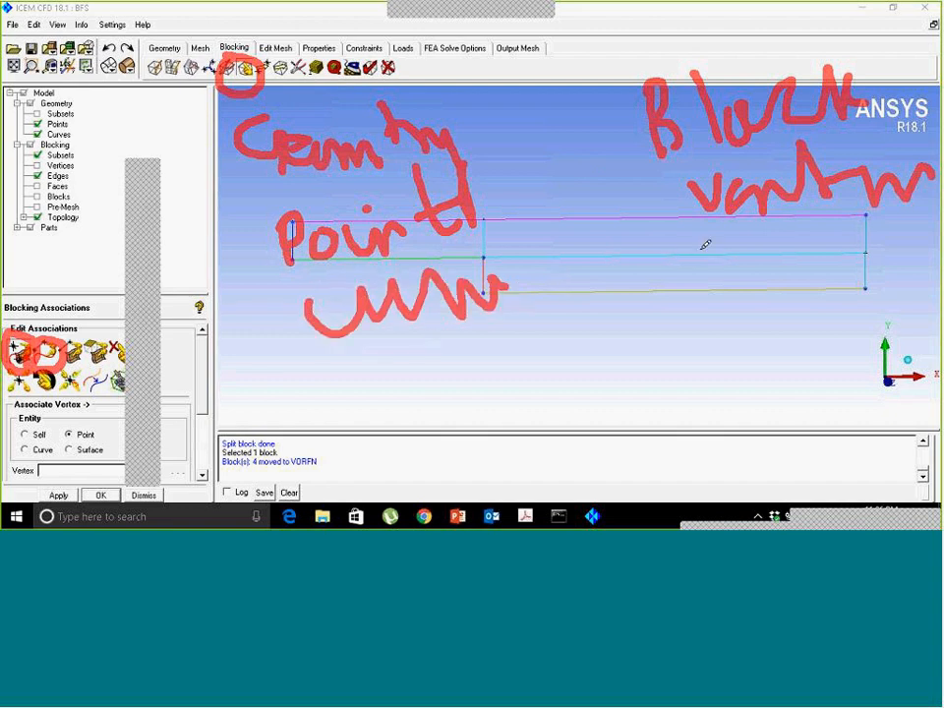
mouse_move(728, 263)
mouse_down()
mouse_move(781, 280)
mouse_move(837, 249)
mouse_move(877, 289)
mouse_up()
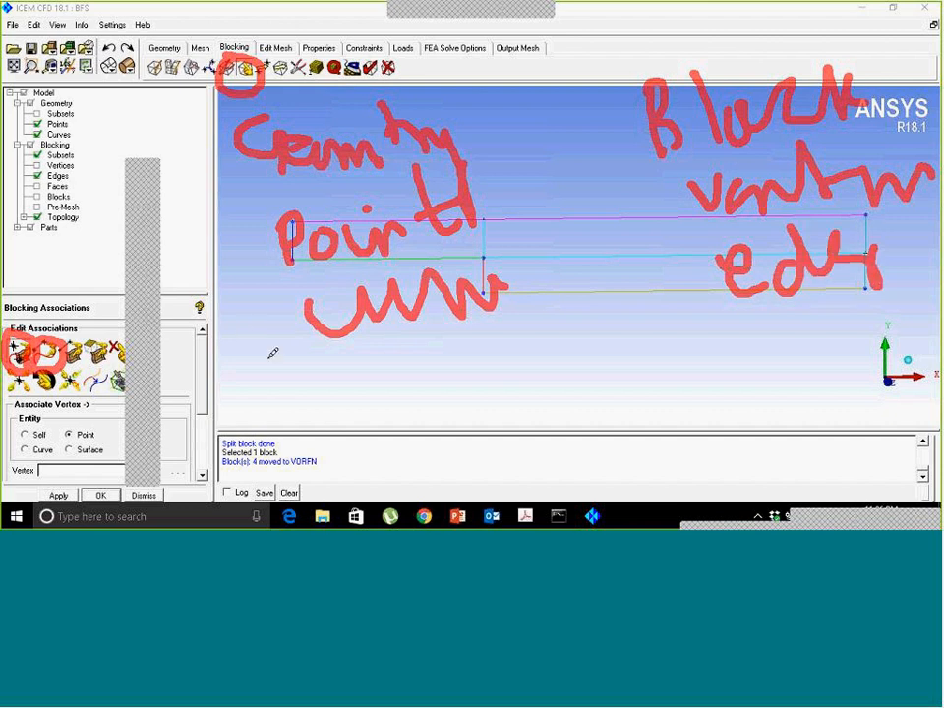
mouse_move(873, 240)
mouse_down()
mouse_move(886, 226)
mouse_move(894, 250)
mouse_up()
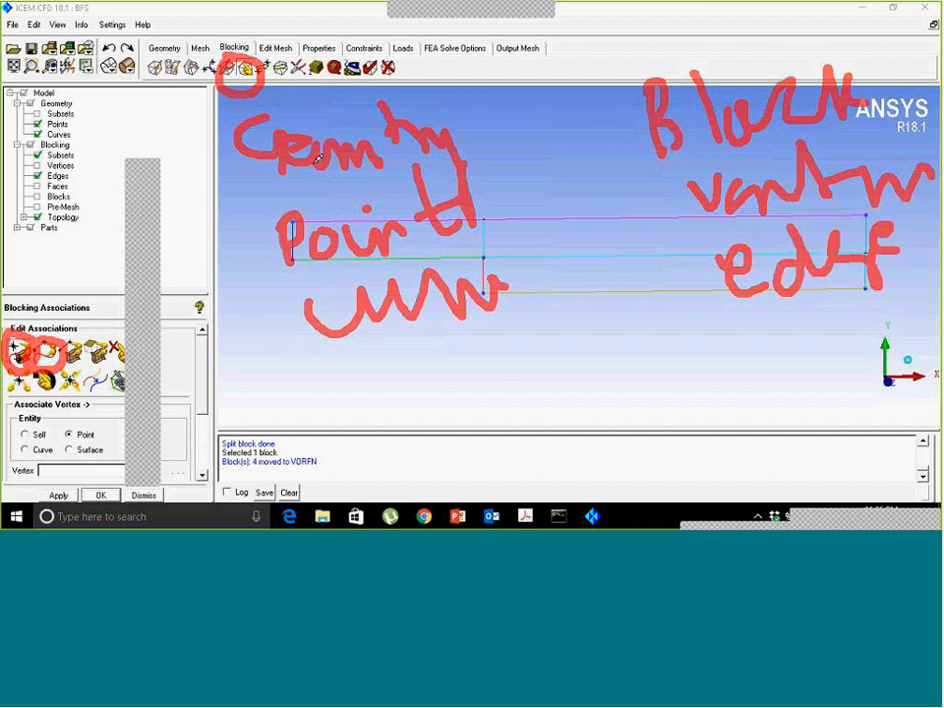
mouse_move(367, 360)
mouse_down()
mouse_move(413, 403)
mouse_move(459, 385)
mouse_move(500, 390)
mouse_move(535, 358)
mouse_move(594, 365)
mouse_up()
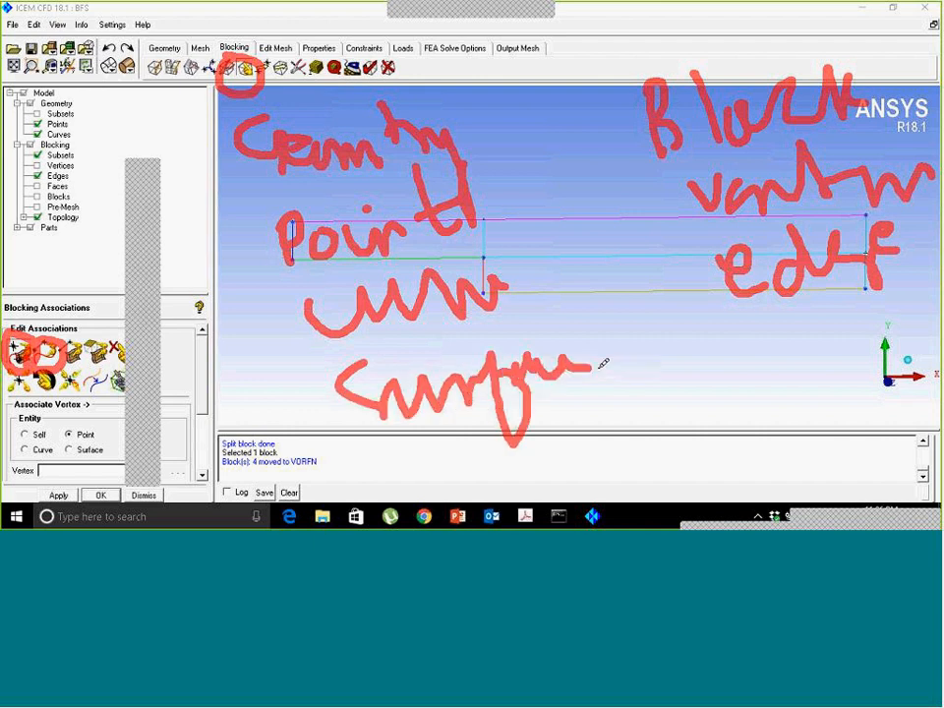
mouse_move(752, 333)
mouse_down()
mouse_move(749, 366)
mouse_move(779, 328)
mouse_up()
mouse_move(795, 360)
mouse_down()
mouse_move(803, 343)
mouse_move(821, 358)
mouse_move(873, 339)
mouse_up()
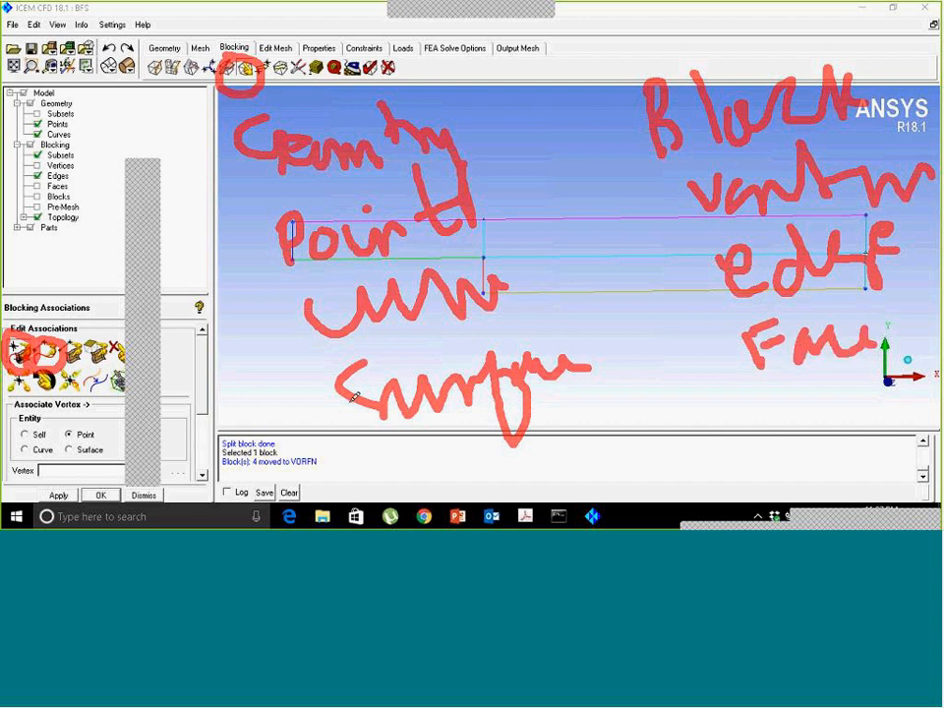
drag(433, 450, 394, 481)
mouse_move(468, 458)
mouse_down()
mouse_move(481, 484)
mouse_move(497, 473)
mouse_move(532, 396)
mouse_up()
click(532, 465)
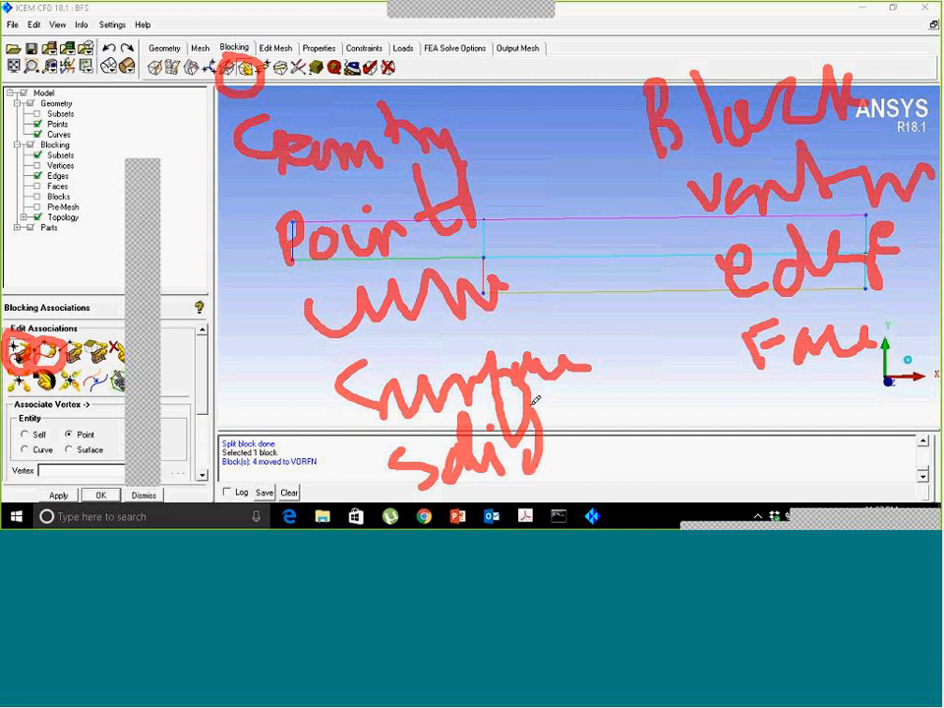
mouse_move(768, 398)
mouse_down()
mouse_move(770, 453)
mouse_move(804, 440)
mouse_up()
mouse_move(822, 383)
mouse_down()
mouse_move(832, 431)
mouse_move(850, 400)
mouse_move(890, 434)
mouse_move(898, 386)
mouse_move(912, 379)
mouse_move(935, 400)
mouse_up()
mouse_move(330, 362)
mouse_down()
mouse_move(648, 316)
mouse_move(777, 312)
mouse_move(932, 375)
mouse_move(934, 431)
mouse_move(585, 474)
mouse_move(331, 376)
mouse_up()
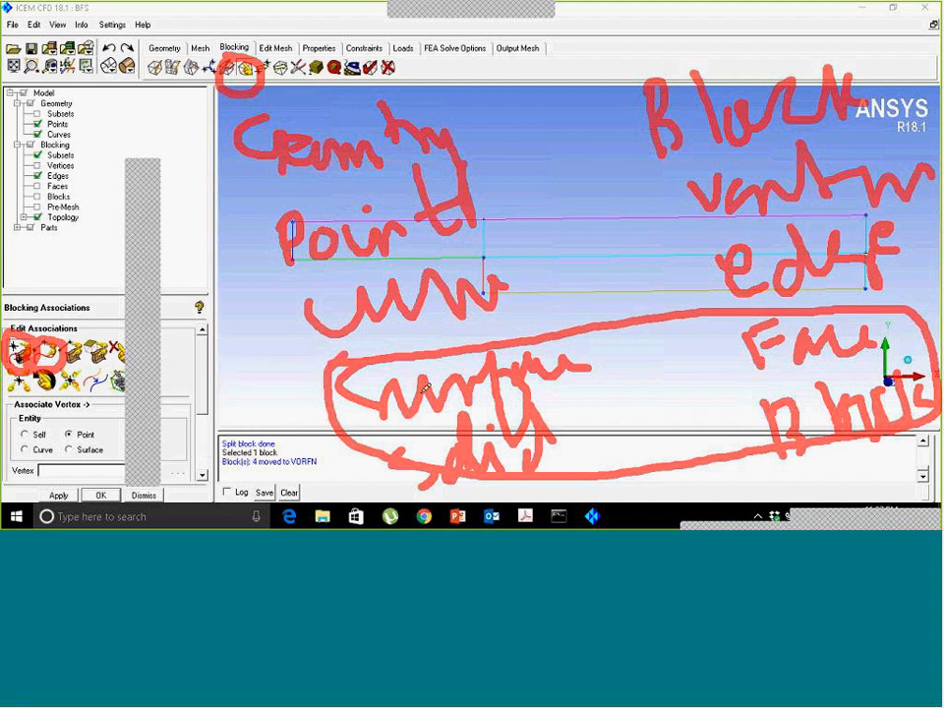
mouse_move(612, 371)
mouse_down()
mouse_move(709, 361)
mouse_move(610, 358)
mouse_move(630, 377)
mouse_up()
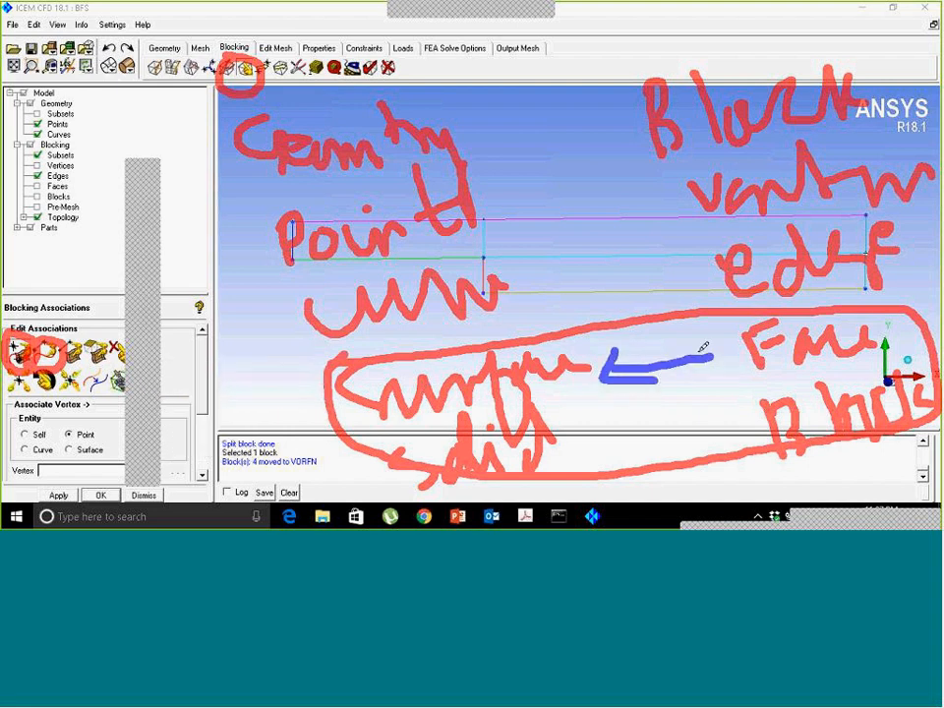
drag(706, 346, 716, 371)
drag(639, 433, 728, 420)
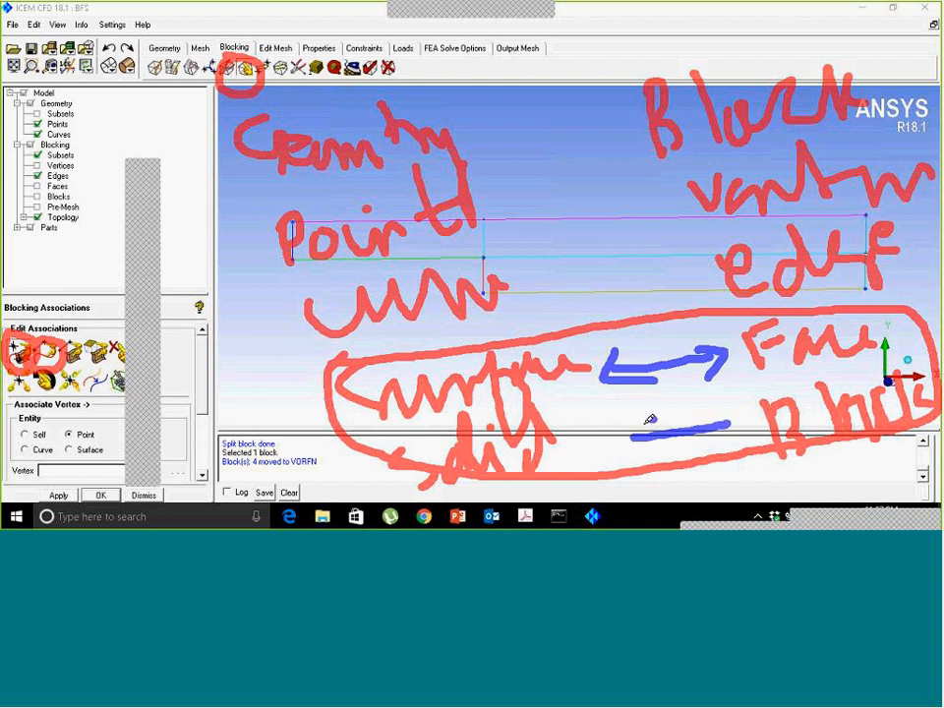
drag(651, 416, 629, 439)
drag(718, 411, 733, 418)
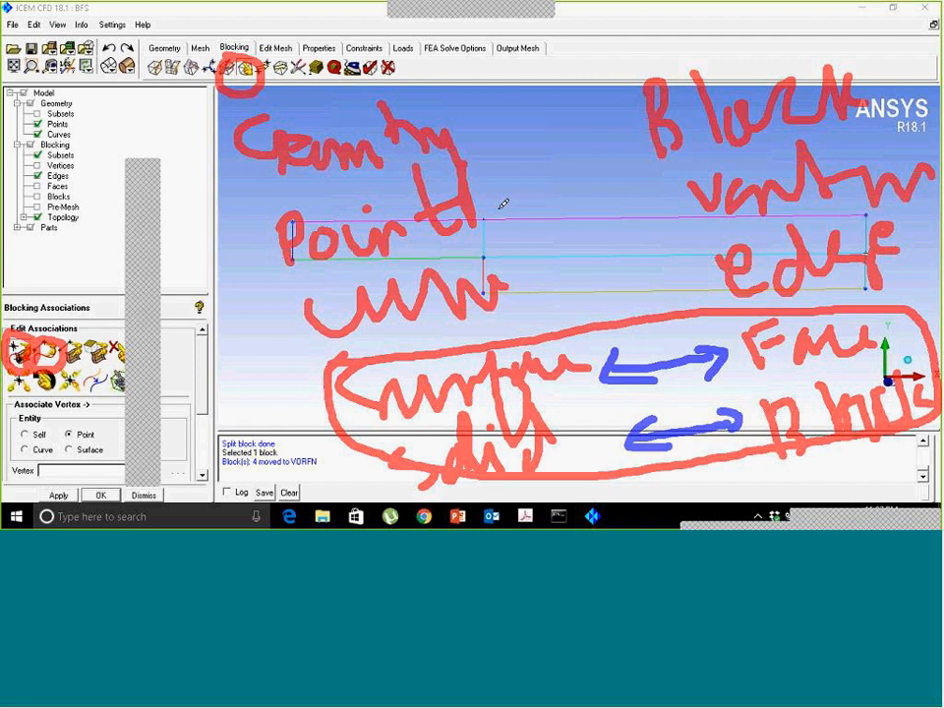
mouse_move(492, 203)
mouse_down()
mouse_move(672, 191)
mouse_move(670, 202)
mouse_up()
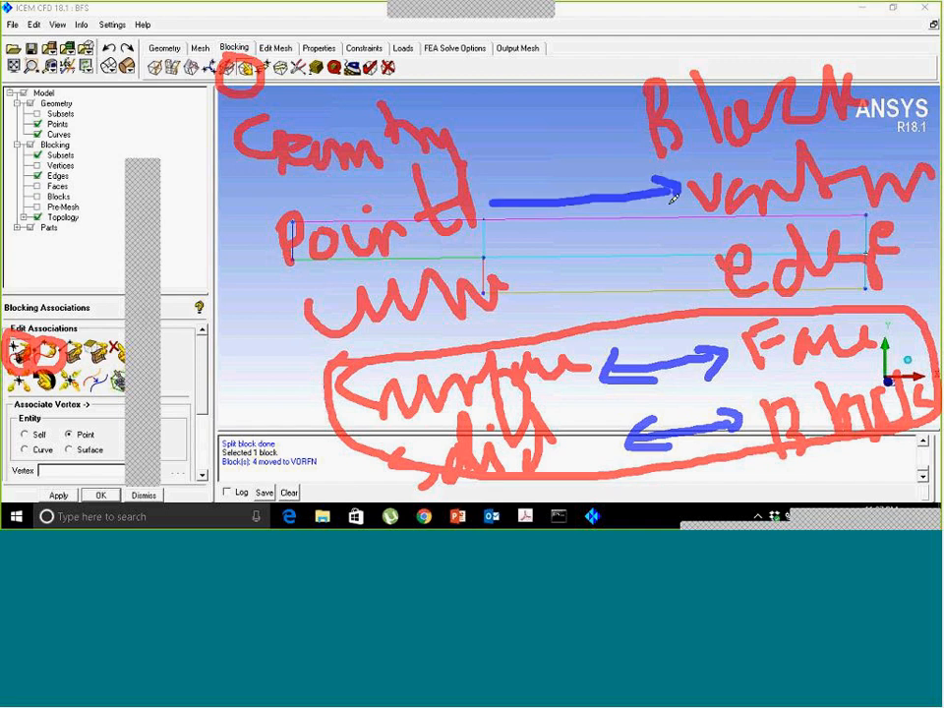
drag(505, 176, 532, 228)
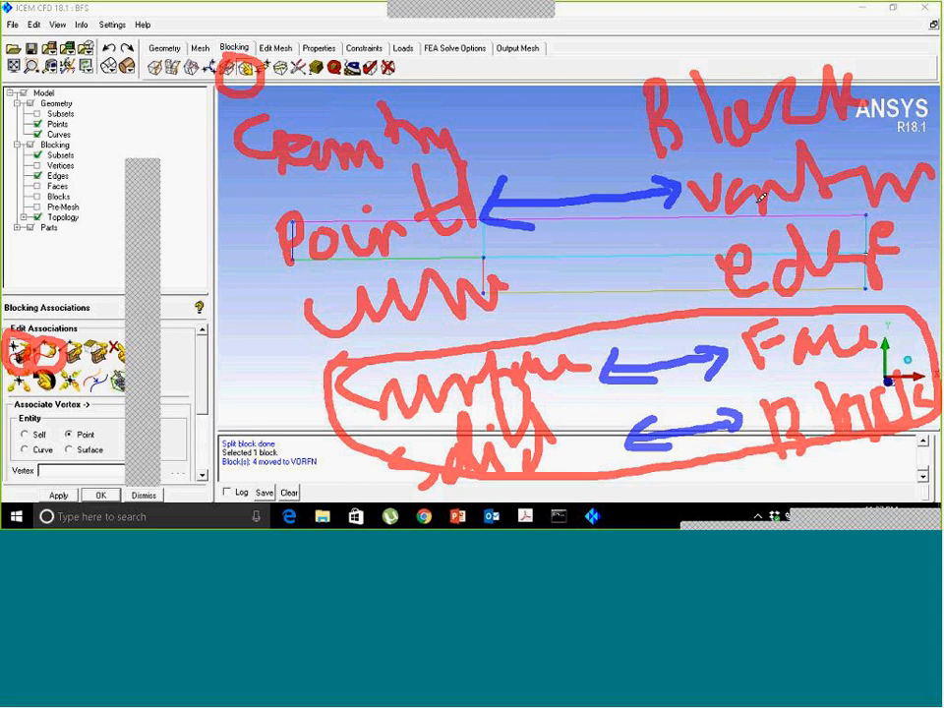
drag(727, 278, 584, 297)
drag(705, 267, 709, 289)
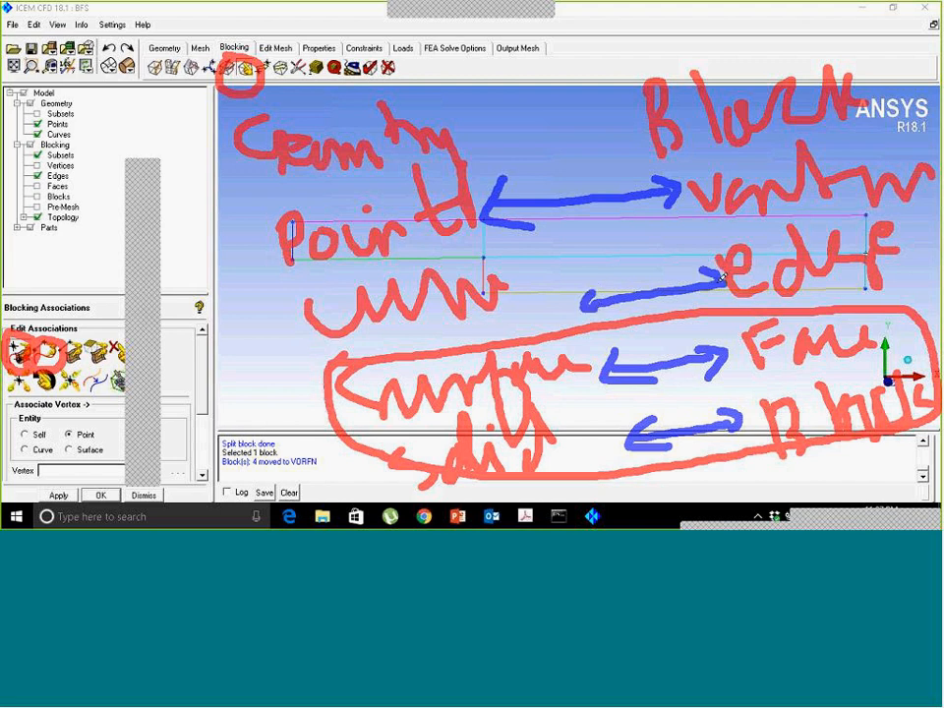
mouse_move(678, 155)
mouse_down()
mouse_move(392, 158)
mouse_move(688, 149)
mouse_up()
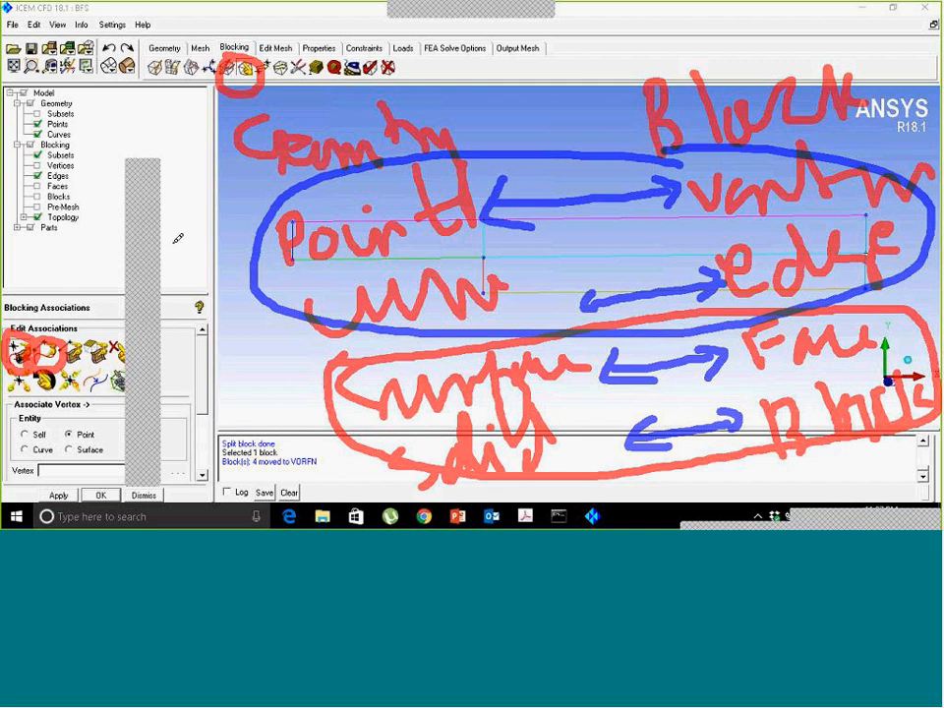
drag(180, 232, 240, 234)
drag(283, 203, 261, 258)
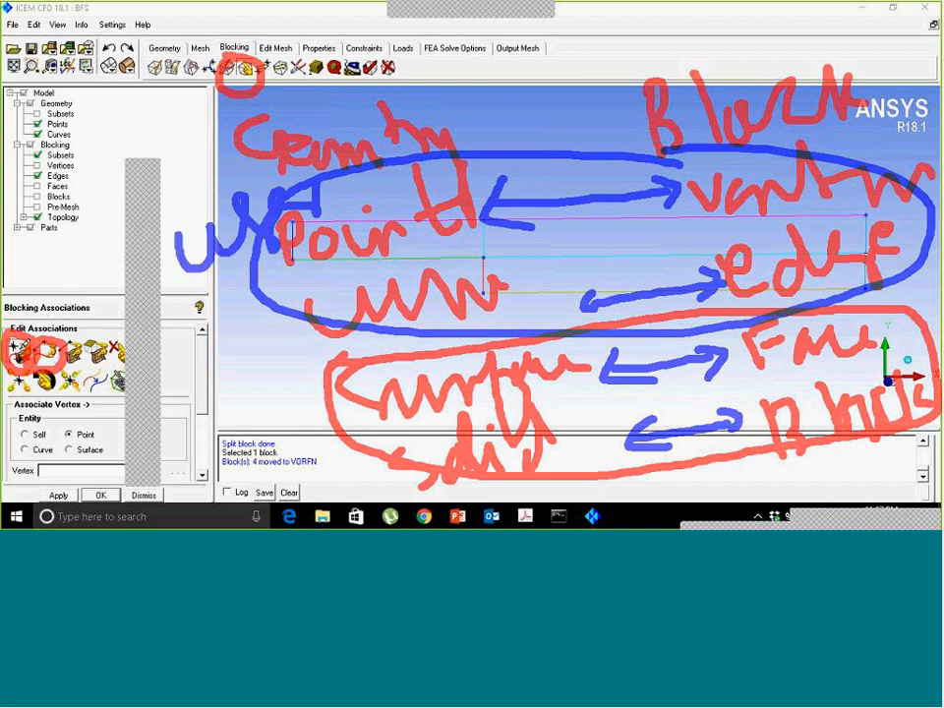
mouse_move(548, 5)
click(681, 17)
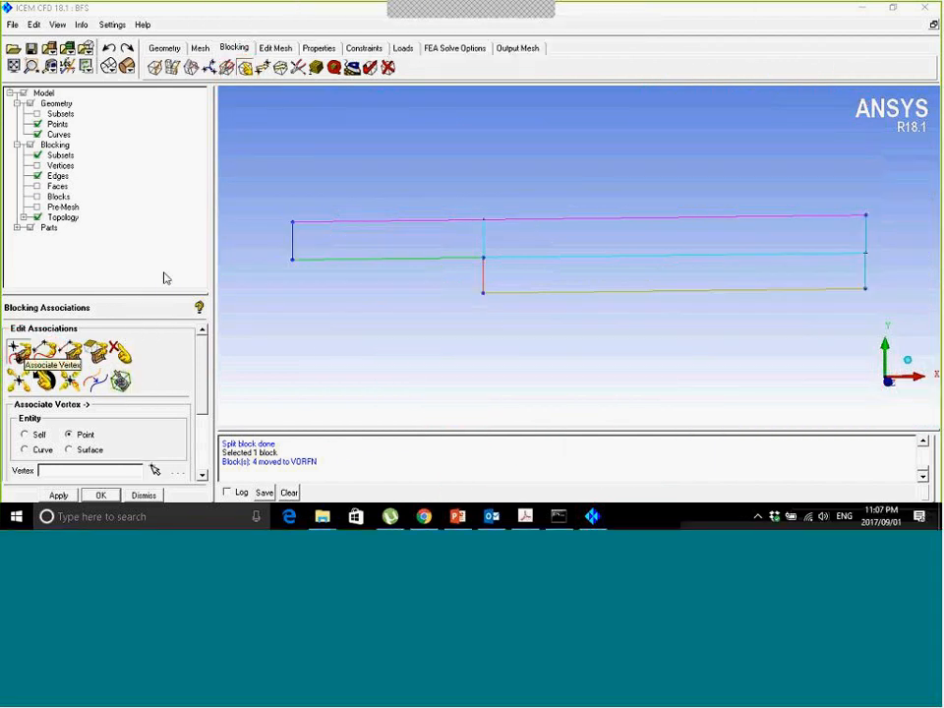
Associate the upper and lower block vertices at the inlet with their matching geometry points.
click(15, 360)
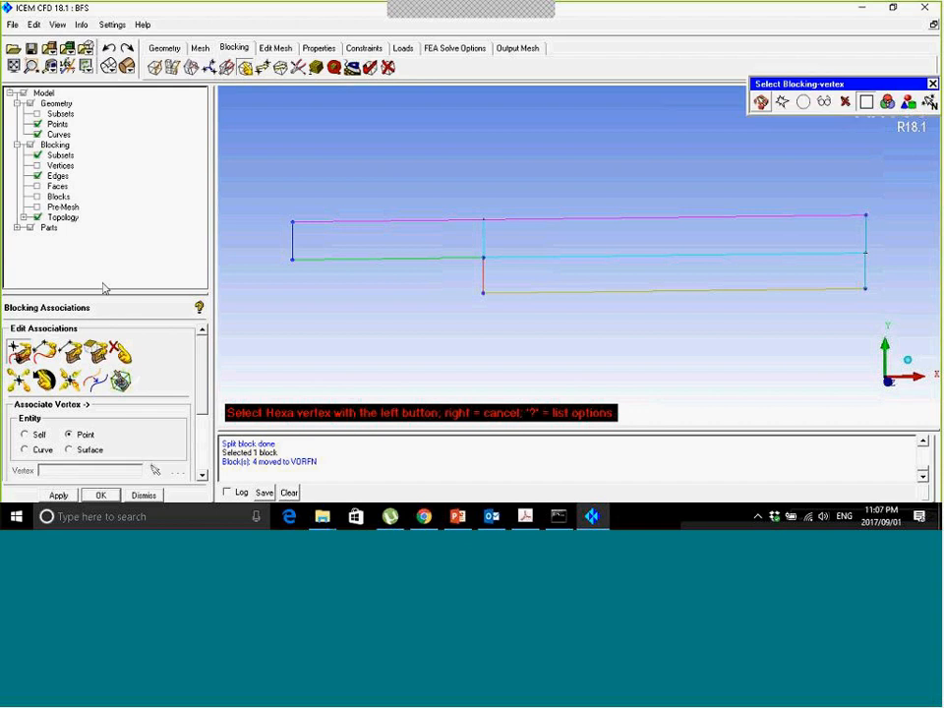
drag(122, 234, 125, 228)
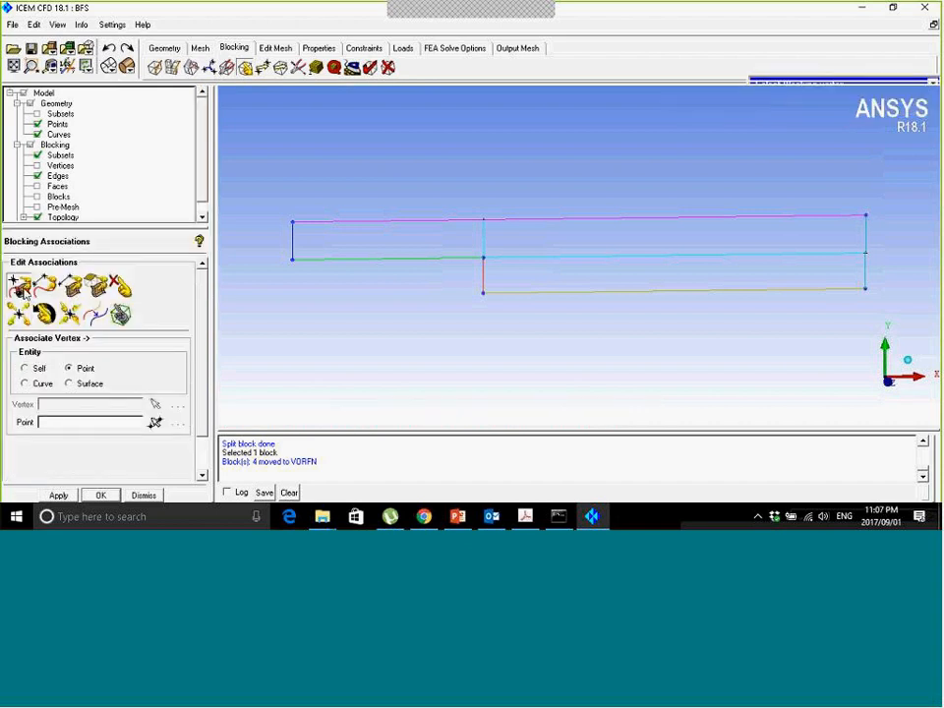
click(291, 221)
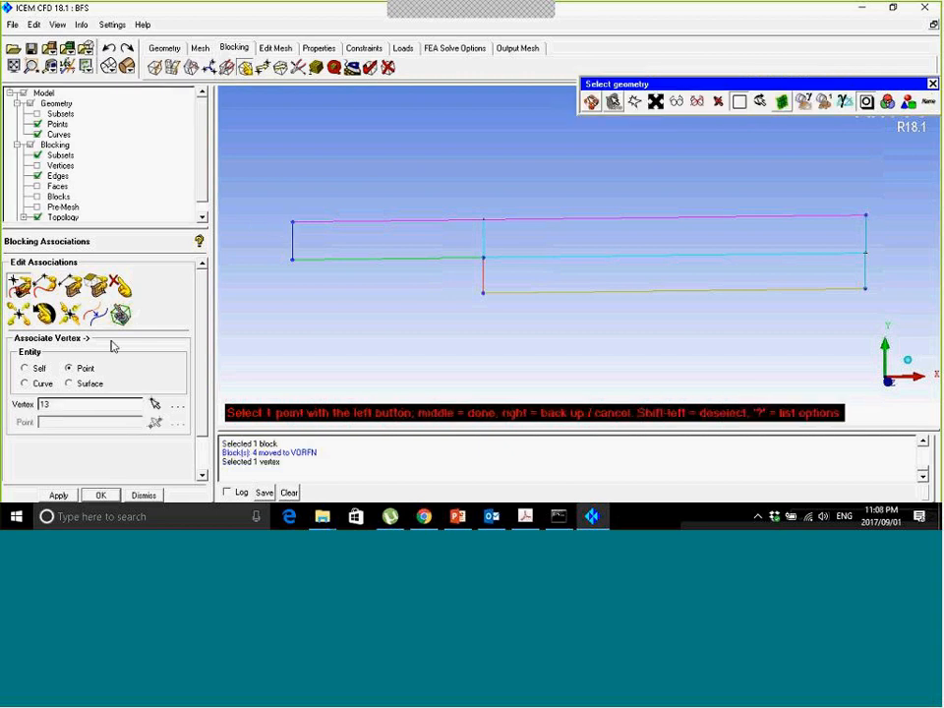
click(288, 222)
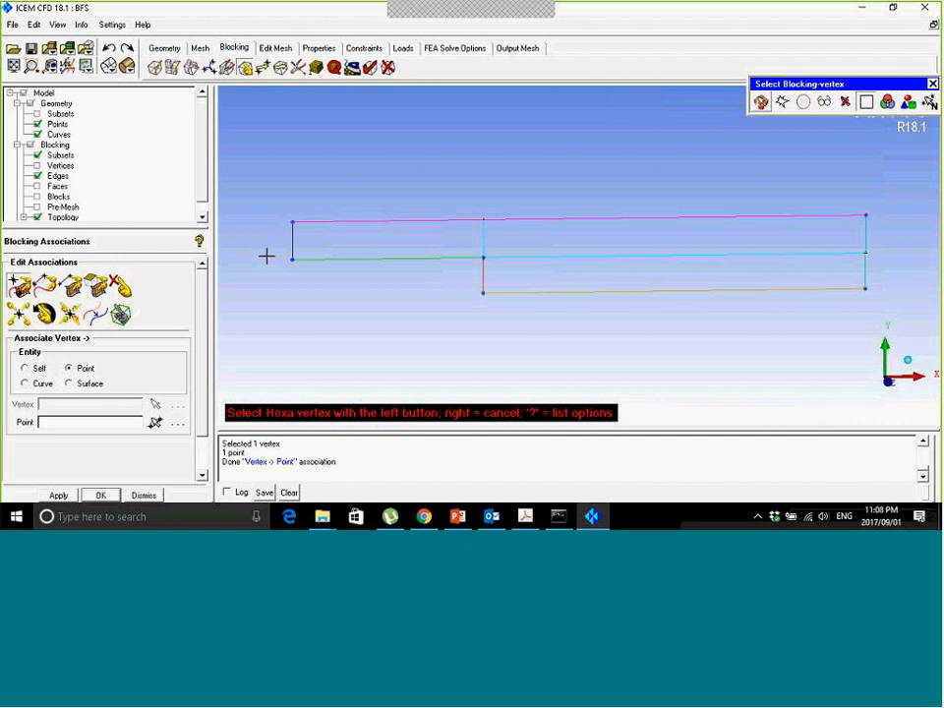
click(293, 260)
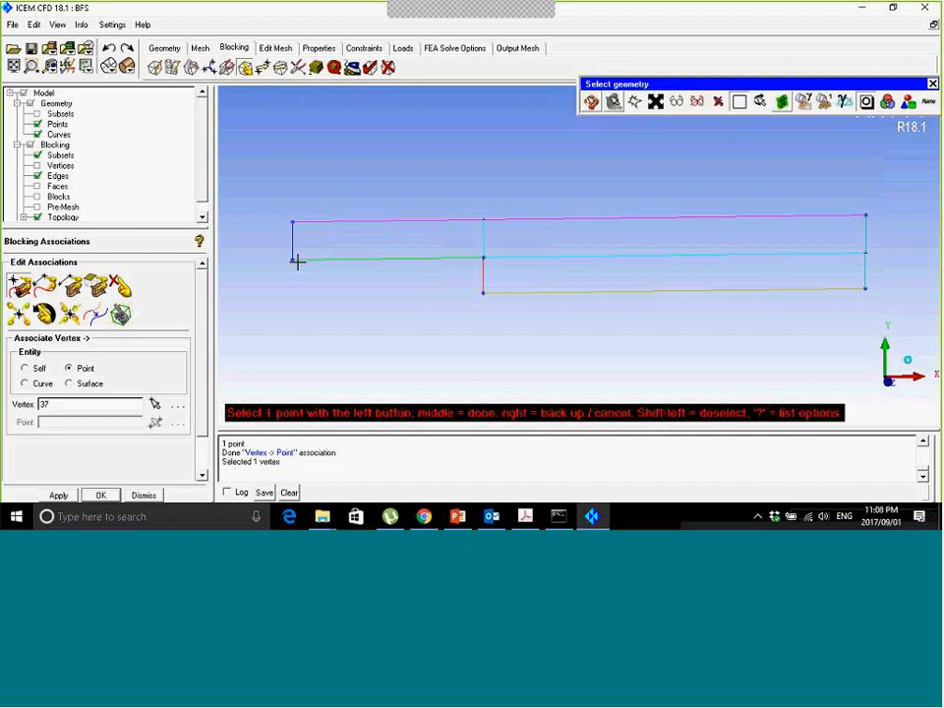
click(297, 260)
Associate the block vertices at the top and bottom of the step wall with their coincident geometry points.
click(482, 258)
click(483, 258)
click(485, 289)
click(490, 292)
click(866, 252)
middle_click(602, 264)
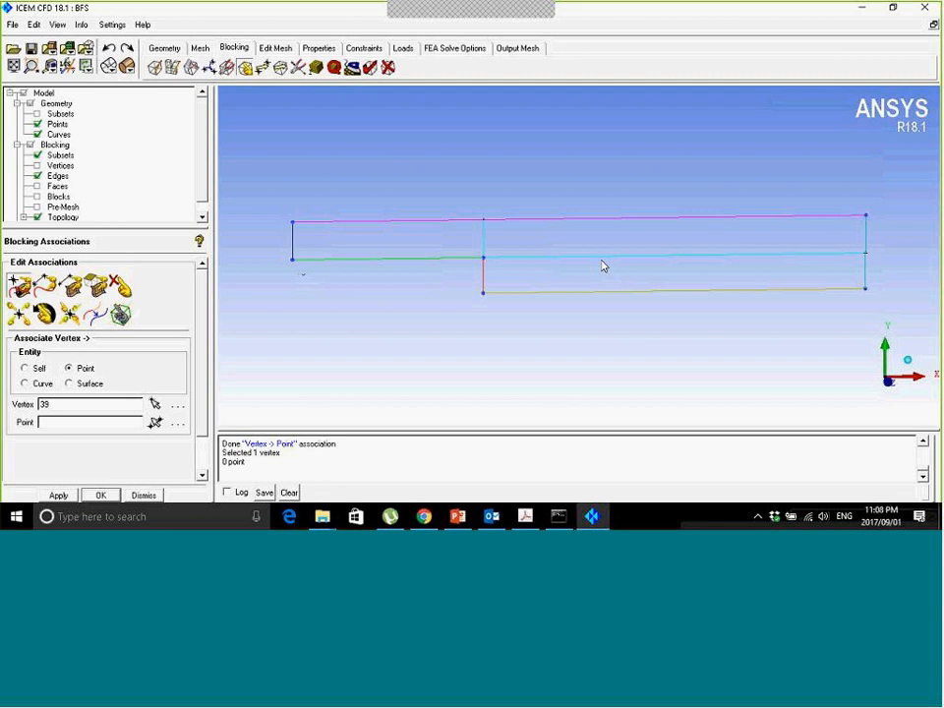
Associate the lower and upper corner block vertices at the outlet with their geometry points and end the vertex selection.
click(154, 404)
click(868, 293)
click(869, 295)
click(865, 211)
click(864, 215)
right_click(623, 185)
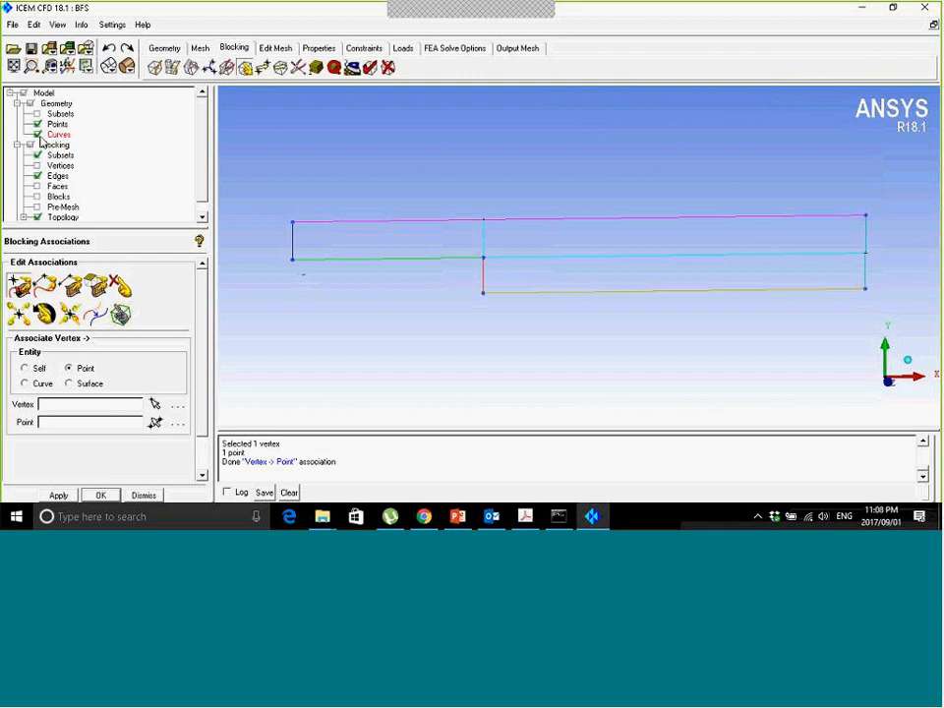
Hide the geometry curves and points and examine closely the upper-wall vertex above the step and the associated vertices.
click(38, 134)
click(37, 125)
scroll(363, 297, up, 2)
middle_drag(392, 289, 734, 285)
scroll(574, 304, up, 3)
right_drag(574, 299, 549, 197)
middle_drag(549, 196, 578, 264)
right_drag(578, 264, 544, 113)
right_drag(570, 346, 547, 222)
middle_drag(553, 232, 572, 262)
right_drag(597, 334, 541, 181)
middle_drag(542, 181, 570, 257)
right_drag(596, 238, 637, 311)
middle_drag(558, 162, 583, 210)
right_drag(583, 210, 637, 257)
middle_drag(642, 285, 299, 230)
middle_drag(547, 302, 531, 299)
right_drag(679, 422, 664, 379)
middle_drag(565, 309, 555, 304)
right_drag(685, 197, 677, 155)
middle_drag(677, 155, 576, 300)
right_drag(638, 365, 598, 210)
middle_drag(601, 369, 571, 256)
right_drag(631, 354, 650, 364)
right_drag(621, 229, 643, 376)
right_drag(567, 215, 565, 329)
right_drag(625, 354, 565, 156)
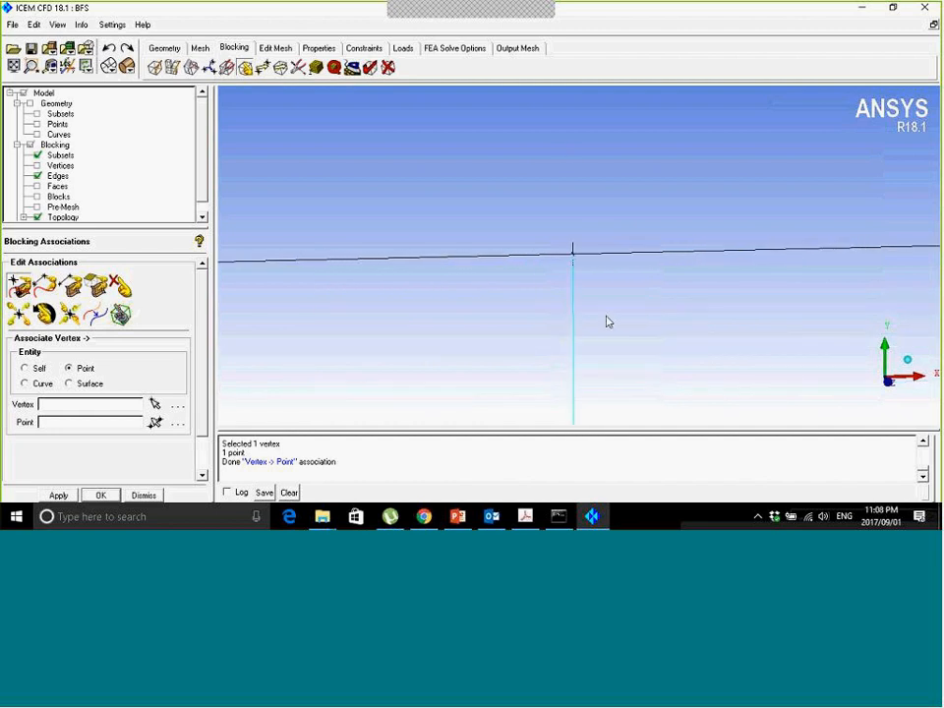
right_drag(607, 323, 584, 158)
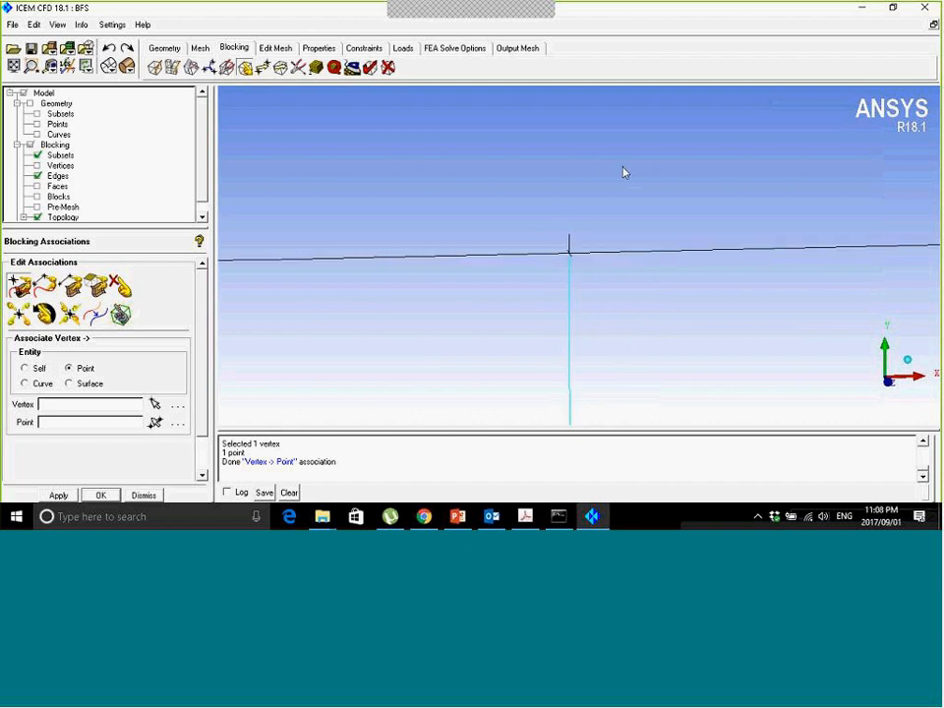
right_drag(670, 201, 669, 368)
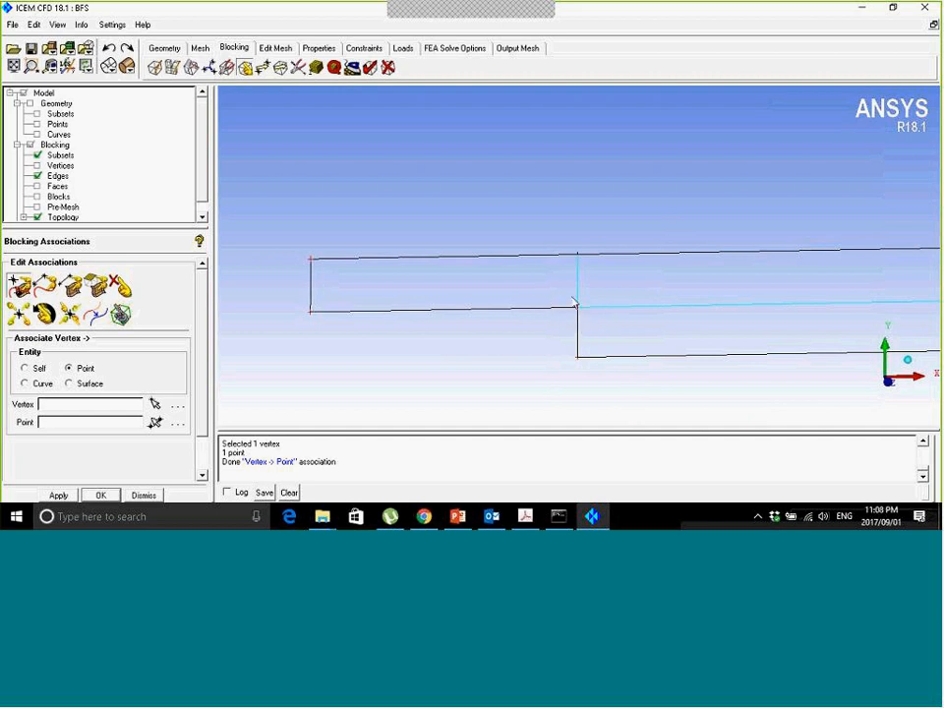
Restore the geometry points and curves to the display and view the inlet and step region.
scroll(630, 263, down, 2)
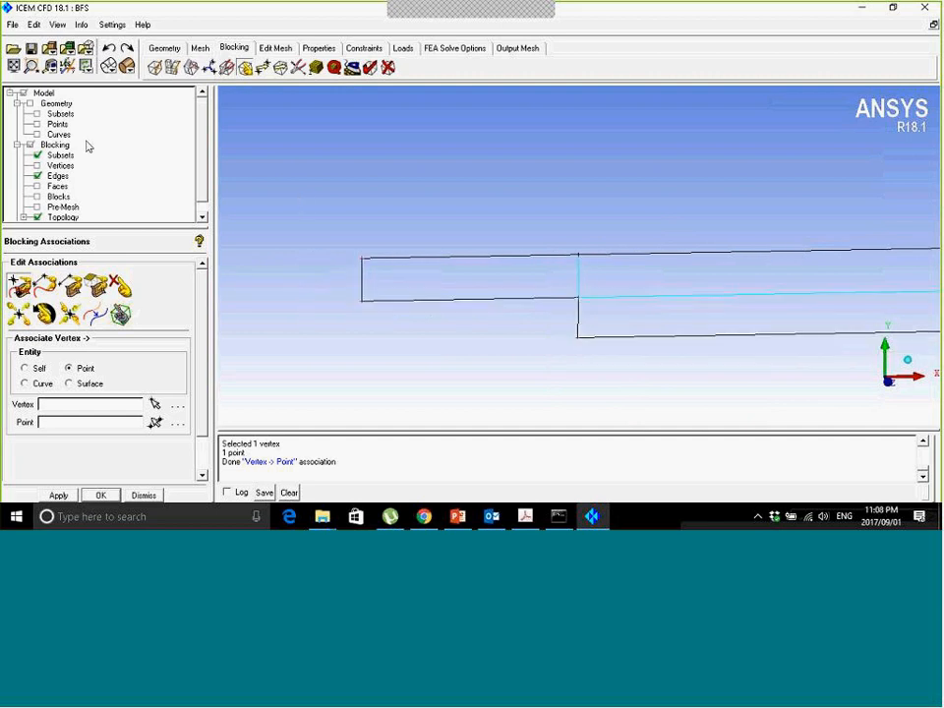
click(37, 125)
click(37, 135)
scroll(679, 269, down, 5)
middle_drag(624, 274, 599, 268)
scroll(596, 241, up, 5)
scroll(593, 185, up, 2)
middle_drag(593, 322, 606, 256)
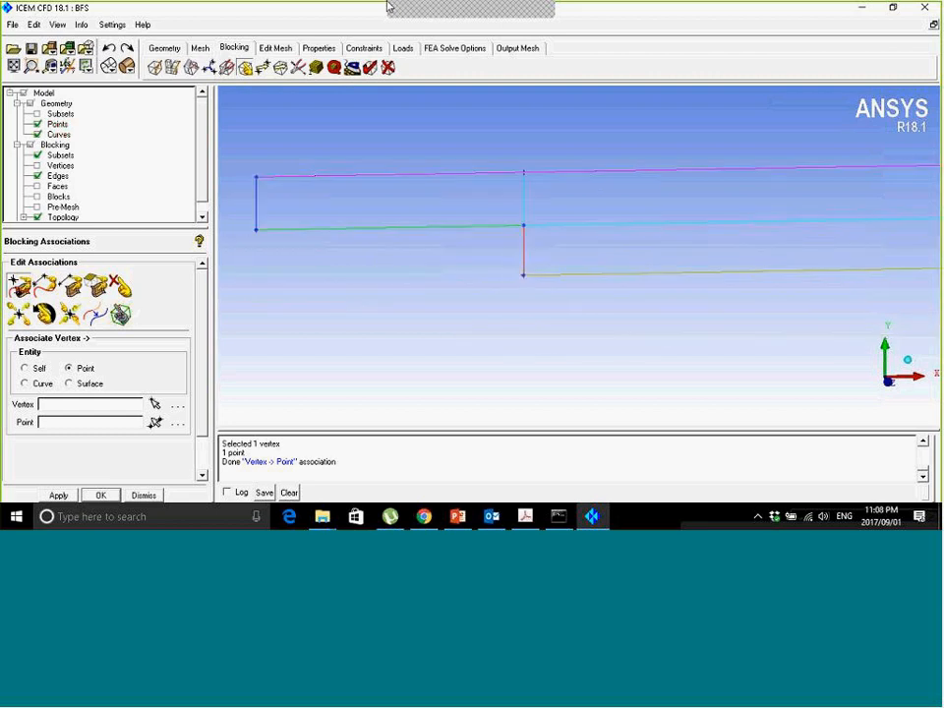
Associate the vertical inlet block edge with the inlet geometry curve, without projecting vertices.
click(45, 284)
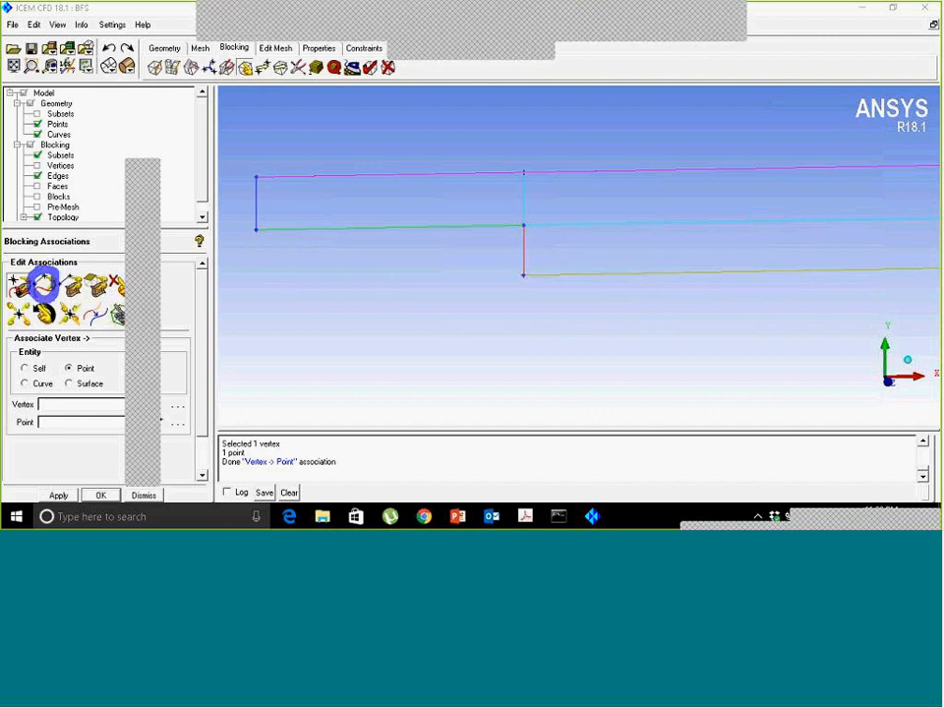
click(44, 284)
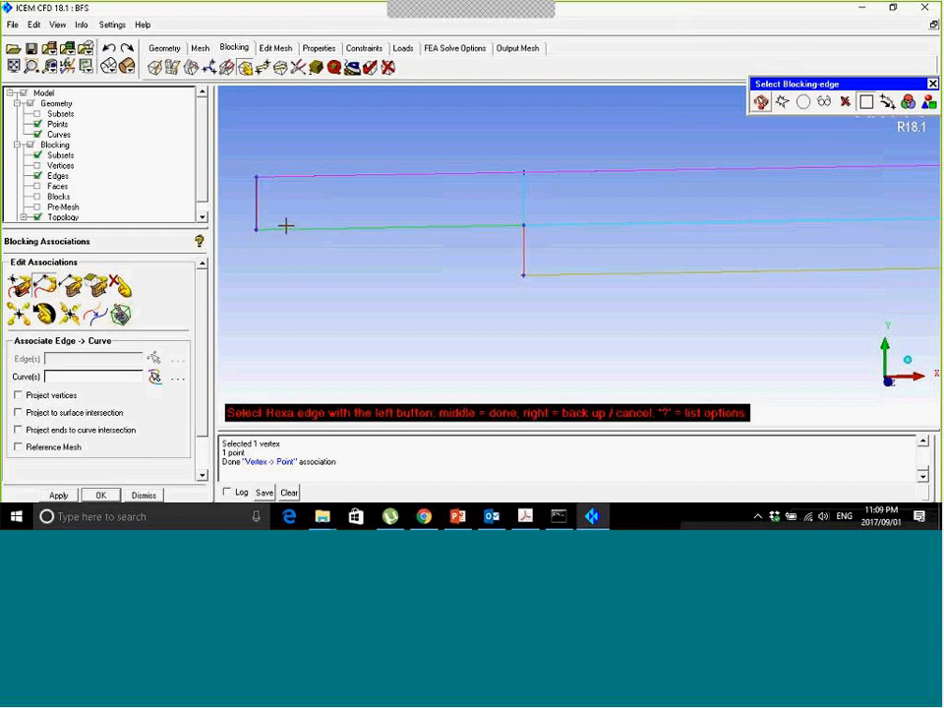
middle_click(294, 195)
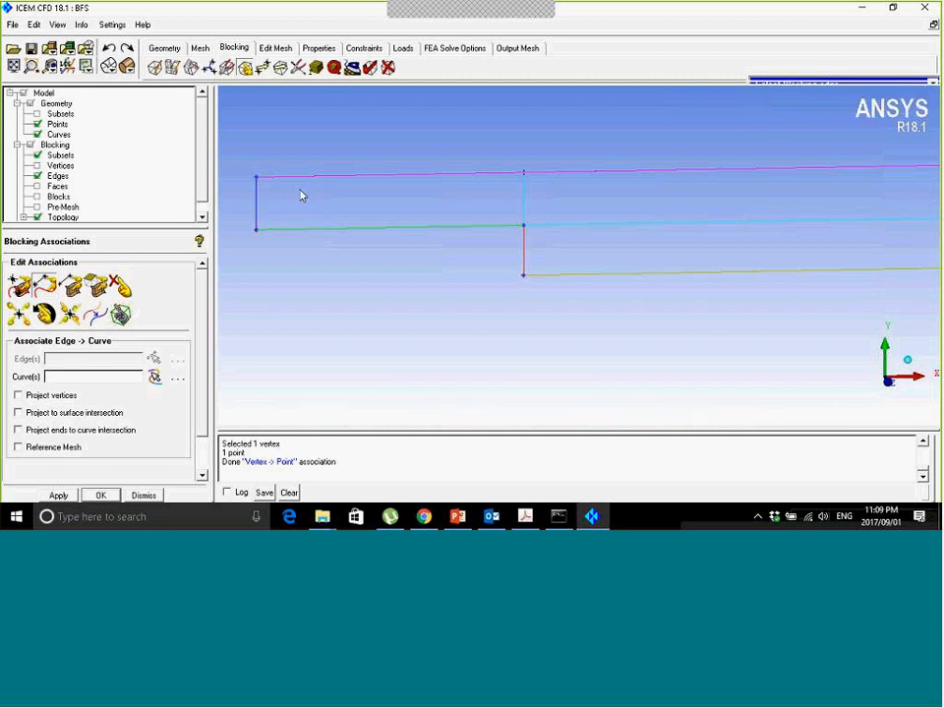
click(262, 204)
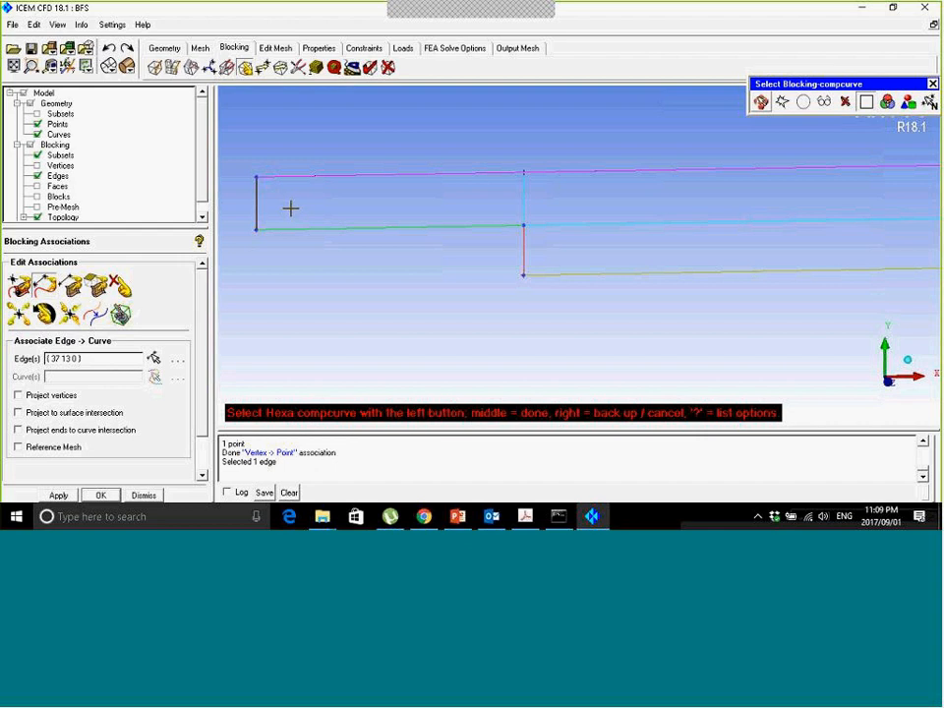
middle_click(290, 206)
Associate the lower-wall block edge upstream of the step with its geometry curve.
click(315, 230)
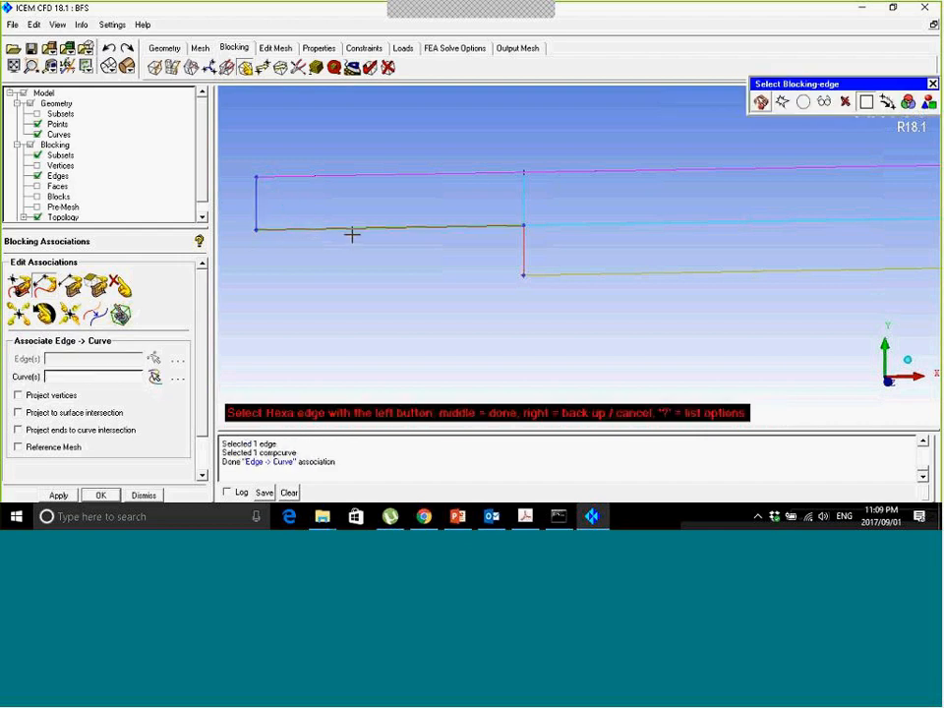
middle_click(354, 233)
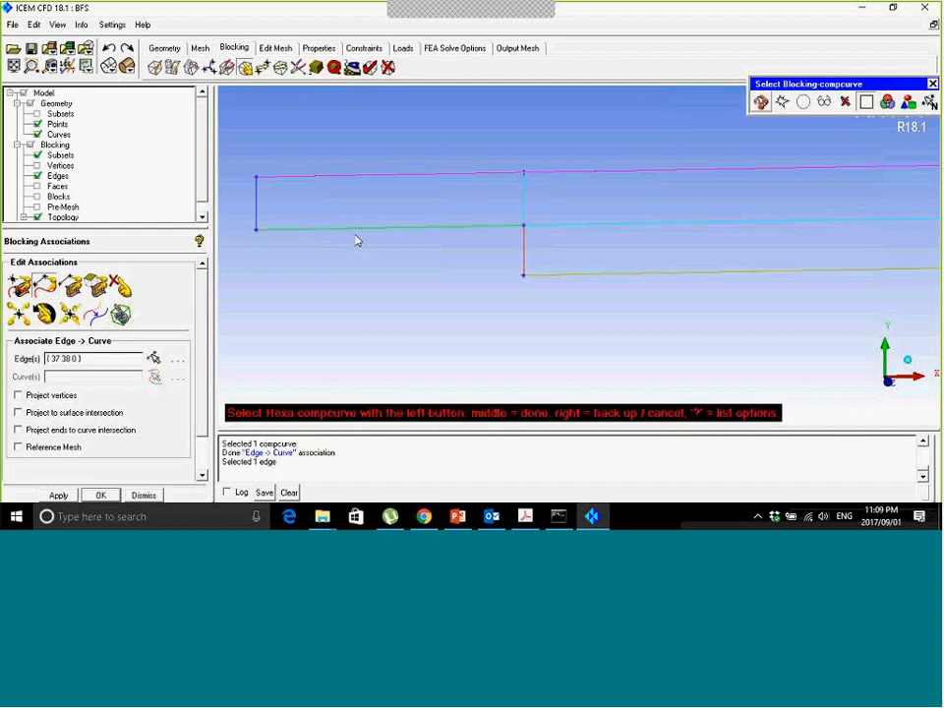
click(354, 228)
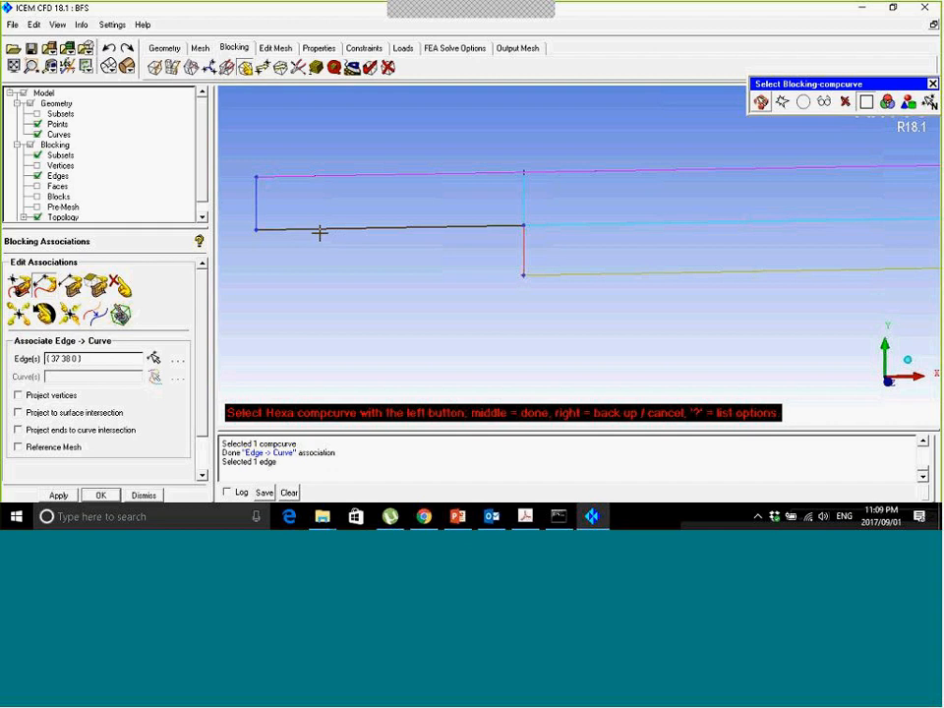
middle_click(320, 233)
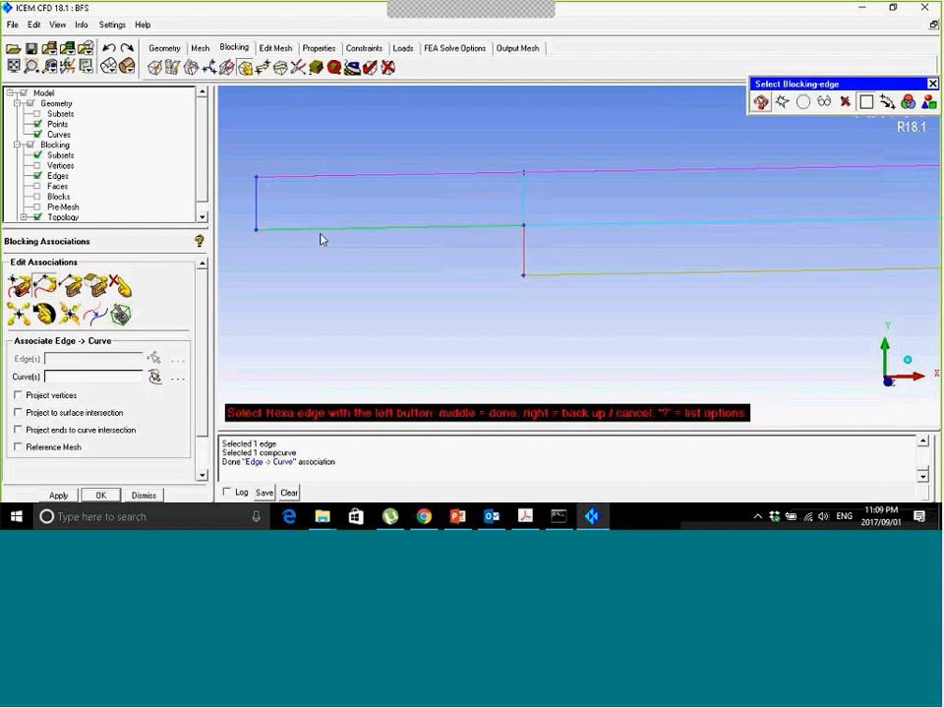
Associate the vertical step-wall edge and the lower-wall edge downstream of the step with their geometry curves.
click(529, 252)
click(522, 245)
middle_click(574, 276)
middle_click(575, 285)
click(575, 274)
middle_click(576, 274)
middle_click(576, 277)
Associate both vertical block edges at the outlet with the outlet geometry curve.
middle_drag(914, 351, 602, 349)
scroll(602, 348, up, 3)
middle_drag(635, 271, 480, 321)
scroll(481, 320, up, 1)
click(46, 286)
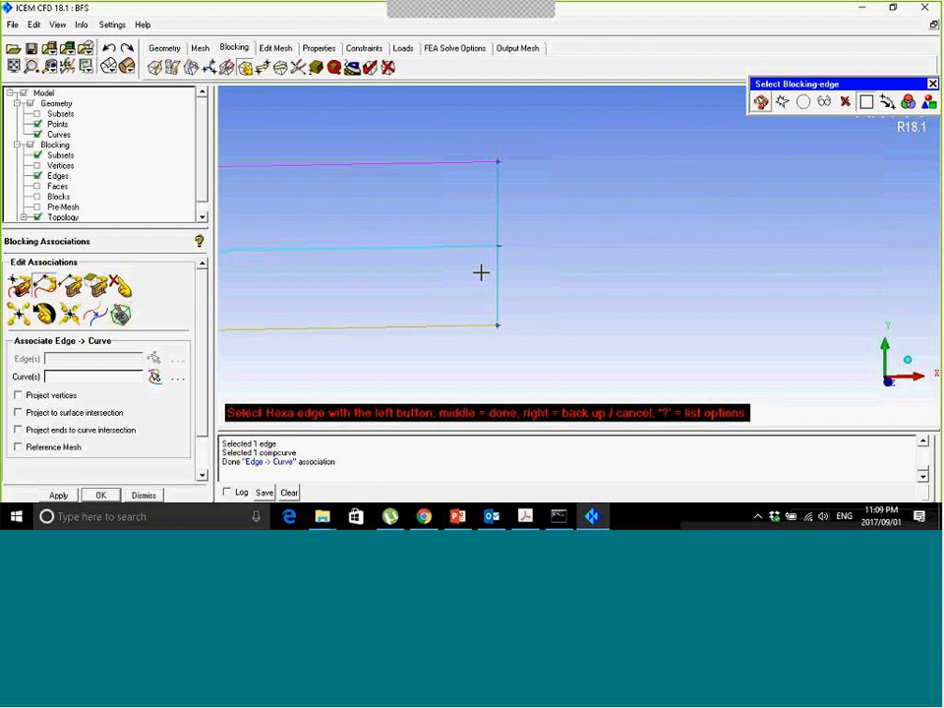
click(498, 289)
middle_click(604, 236)
click(496, 225)
middle_click(536, 266)
middle_click(537, 280)
Associate the two upper-wall block edges, upstream and downstream of the step, with the upper geometry curve.
right_drag(540, 404, 491, 257)
middle_drag(377, 284, 632, 275)
right_drag(579, 149, 580, 418)
middle_drag(491, 285, 397, 313)
click(153, 358)
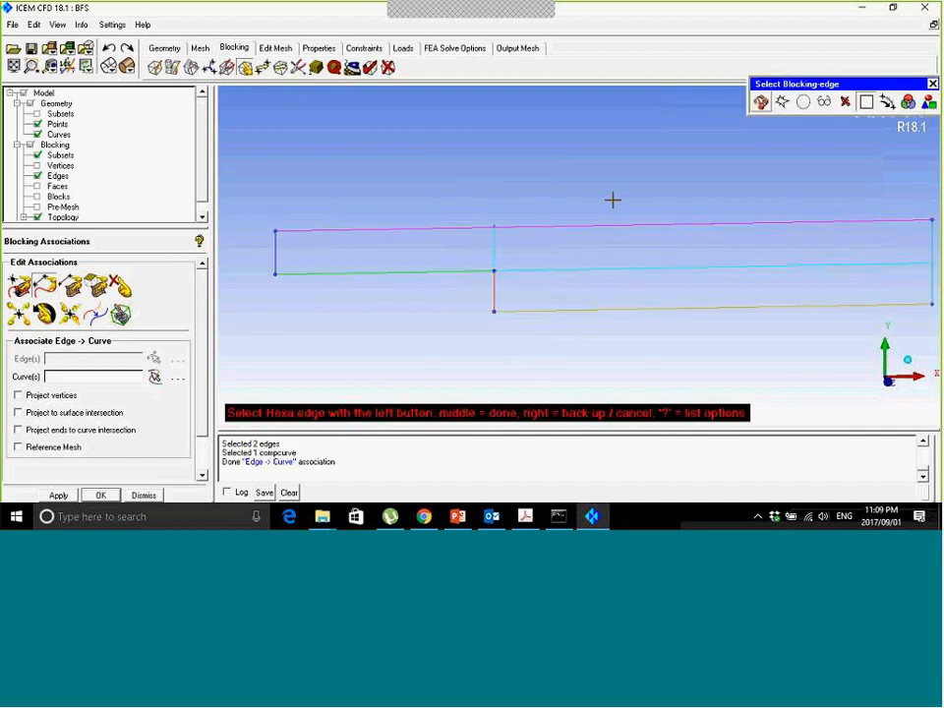
click(441, 229)
middle_click(424, 240)
click(437, 225)
middle_click(546, 257)
Hide the geometry points and curves and examine the association colours of the block edges around the whole domain.
right_drag(557, 215, 535, 241)
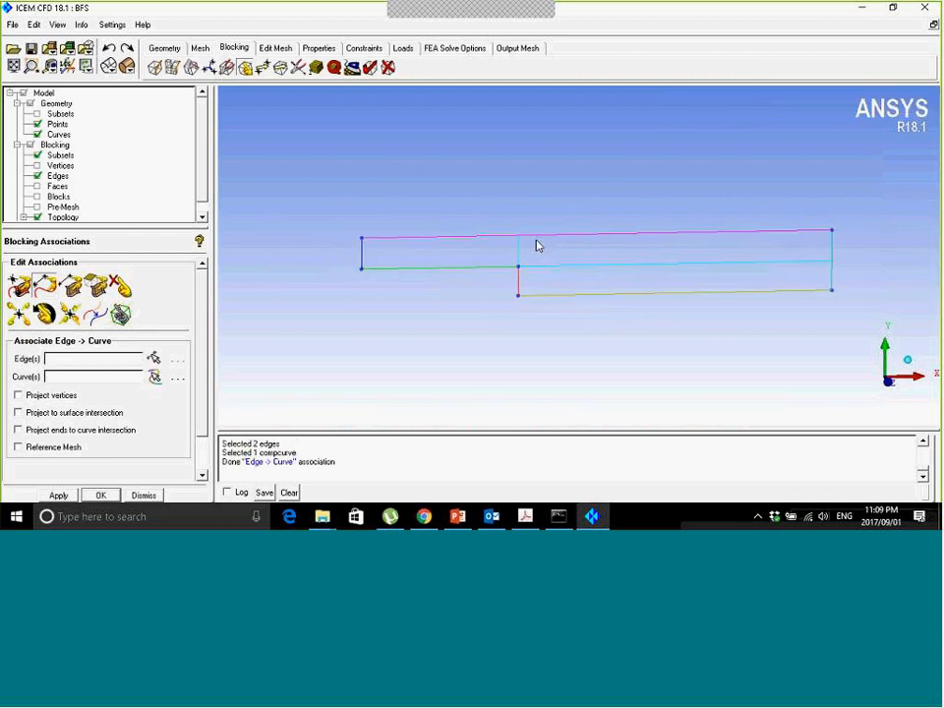
middle_drag(540, 272, 481, 249)
right_drag(482, 212, 478, 241)
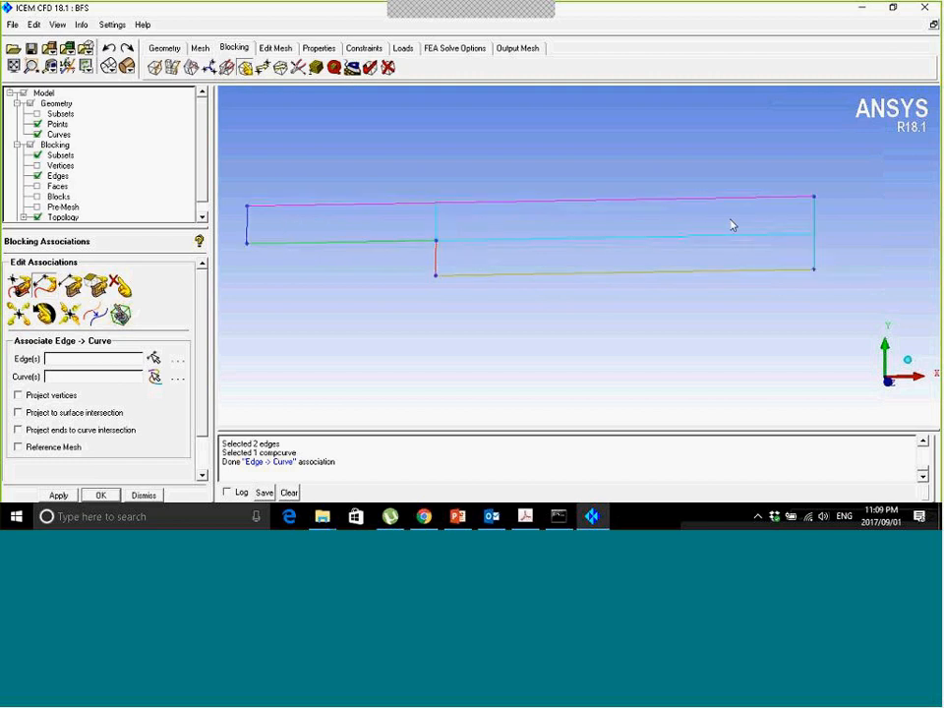
click(37, 133)
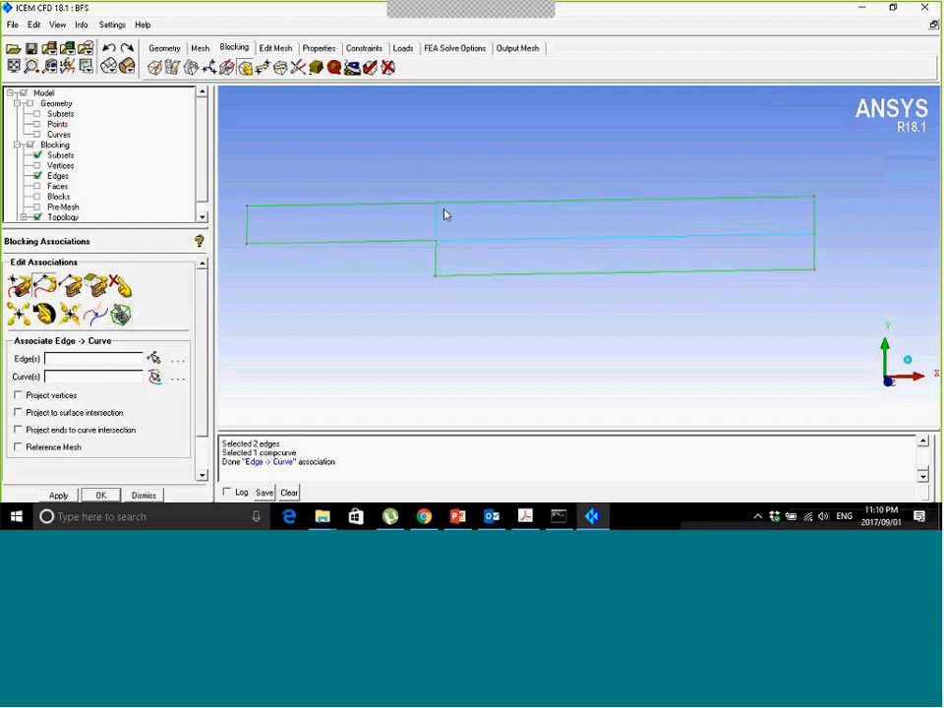
middle_drag(388, 253, 525, 305)
middle_drag(603, 308, 565, 213)
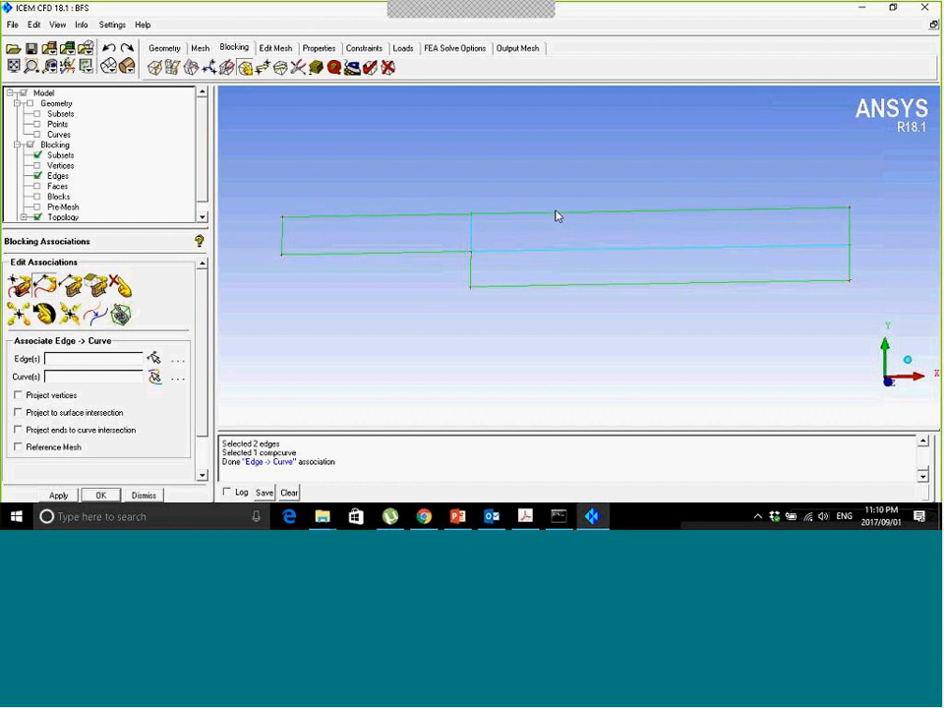
right_drag(543, 262, 536, 214)
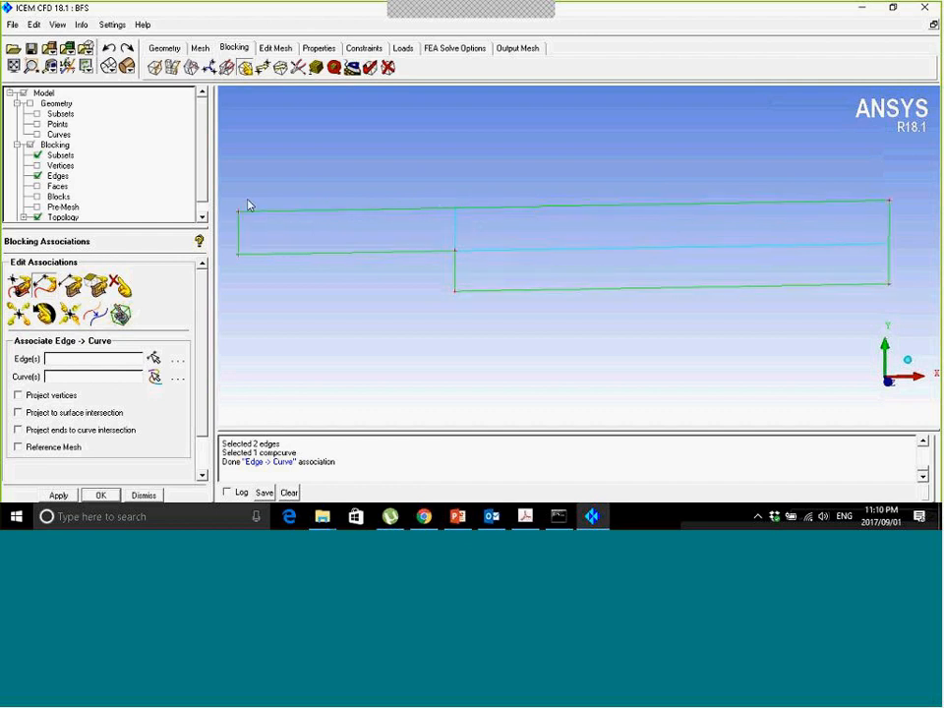
Restore the geometry points and curves to the display and save the project.
click(37, 134)
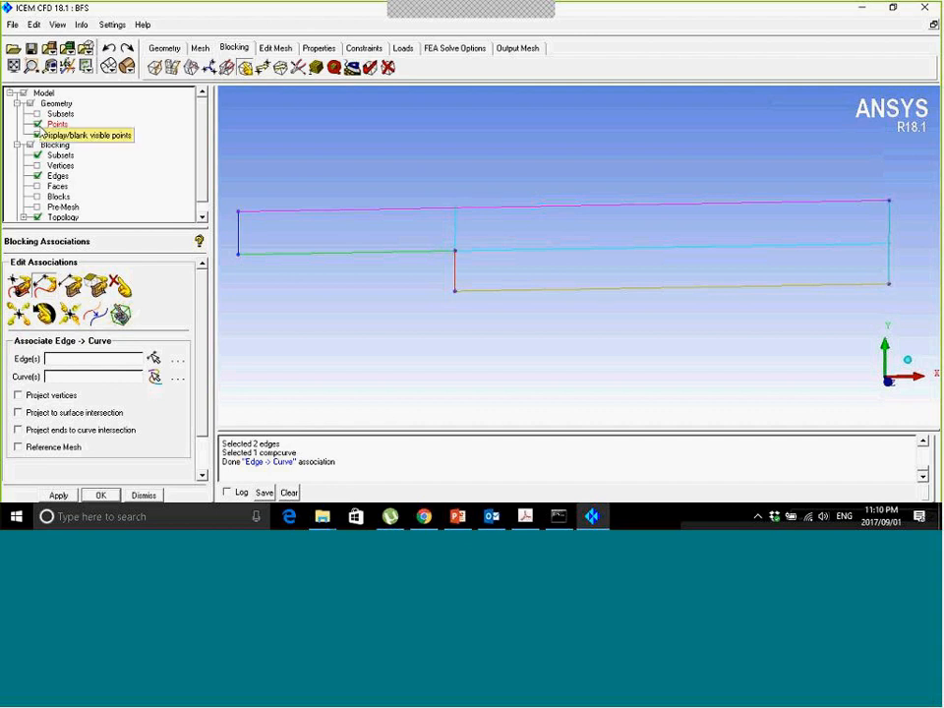
right_drag(361, 254, 361, 275)
click(31, 48)
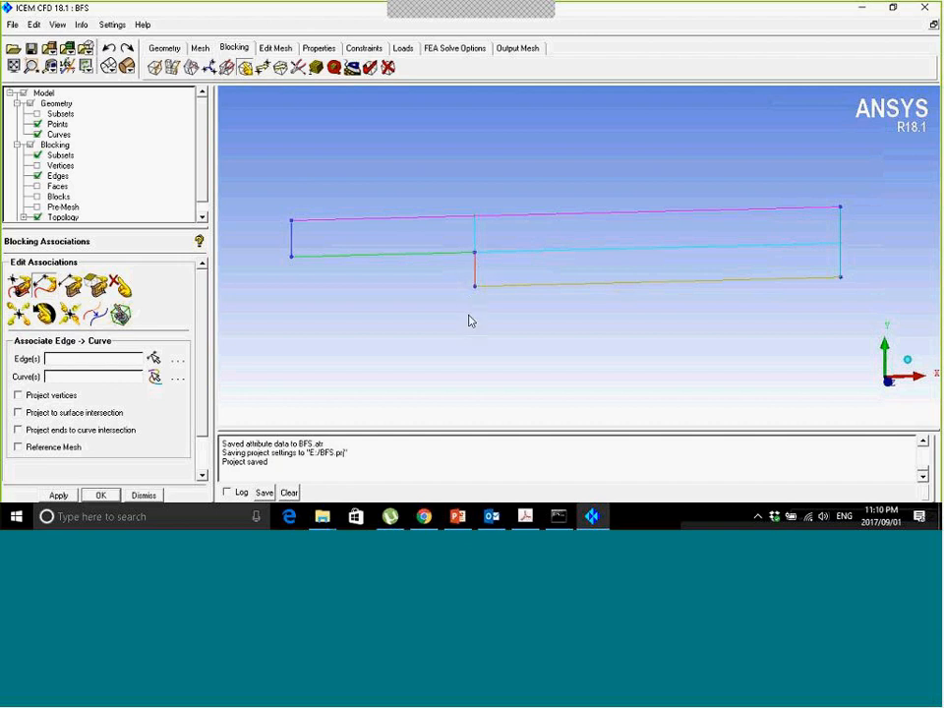
drag(470, 321, 301, 216)
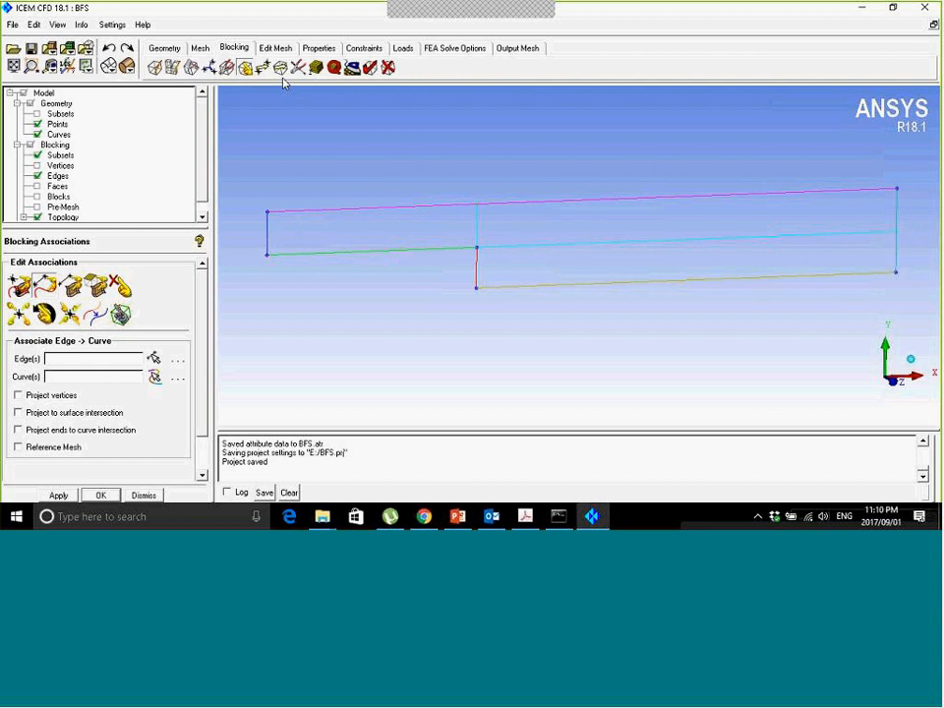
Open the pre-mesh edge parameters and set 40 nodes on the vertical inlet edge.
click(315, 67)
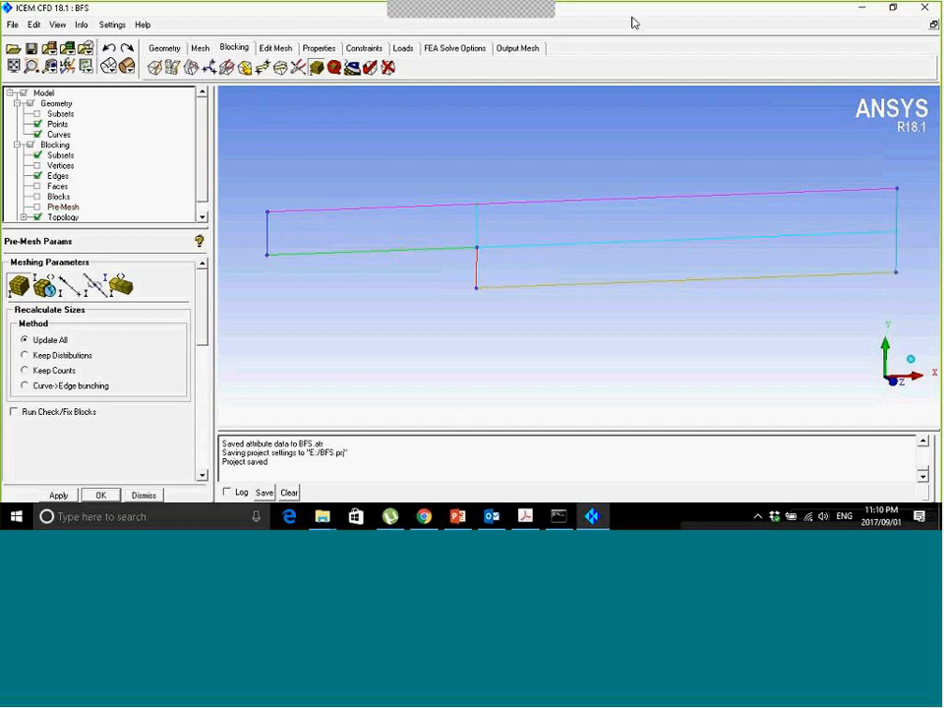
mouse_move(313, 57)
mouse_down()
mouse_move(334, 73)
mouse_move(310, 59)
mouse_up()
mouse_move(61, 257)
mouse_down()
mouse_move(46, 278)
mouse_move(82, 300)
mouse_move(65, 253)
mouse_up()
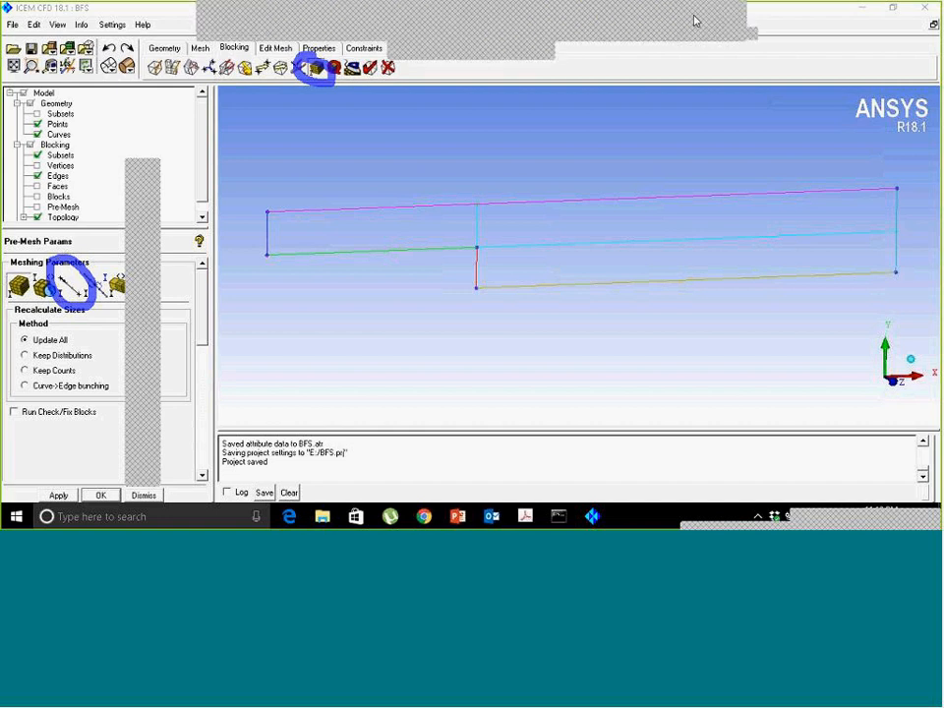
click(71, 285)
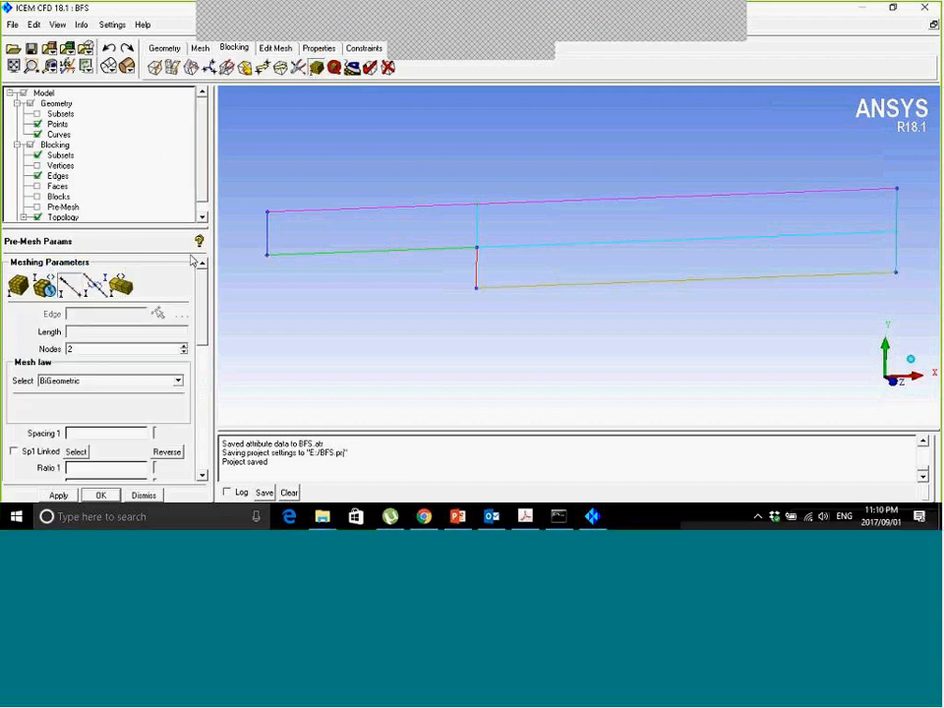
click(268, 233)
middle_drag(313, 257, 374, 254)
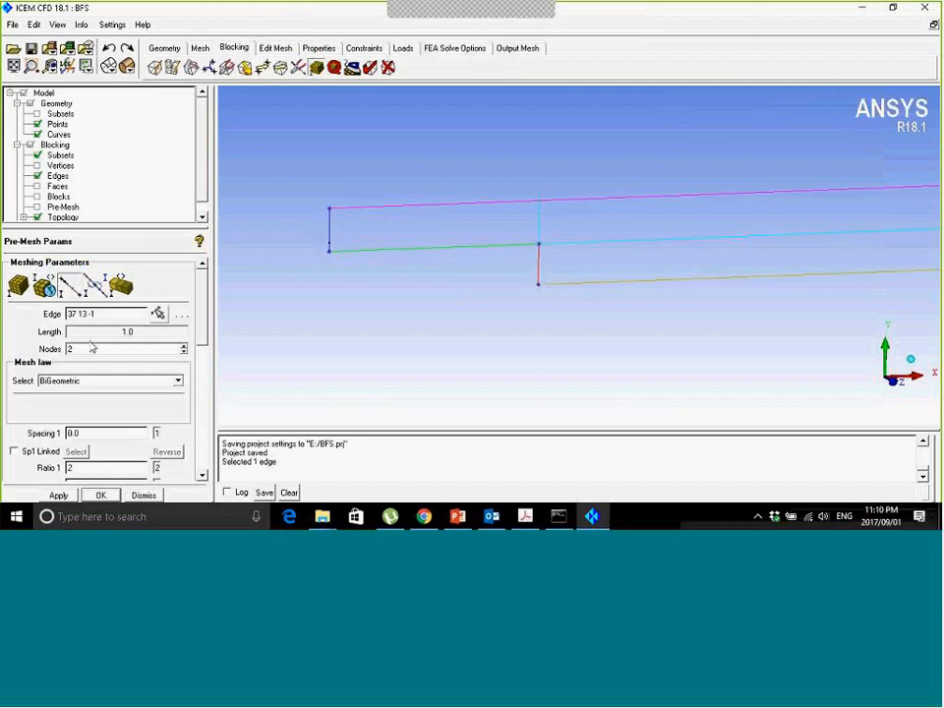
double_click(78, 350)
text(40)
key(Return)
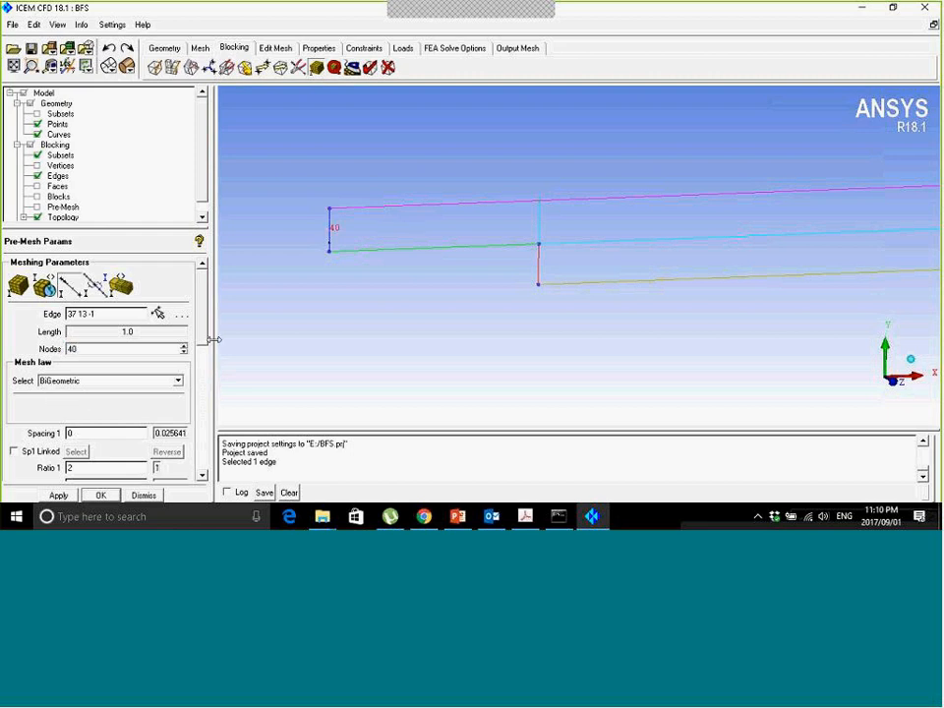
Set both end spacings of the inlet edge to 0.005 and both ratios to 1.15 with the BiGeometric law.
scroll(201, 339, down, 5)
double_click(69, 322)
text(0.005)
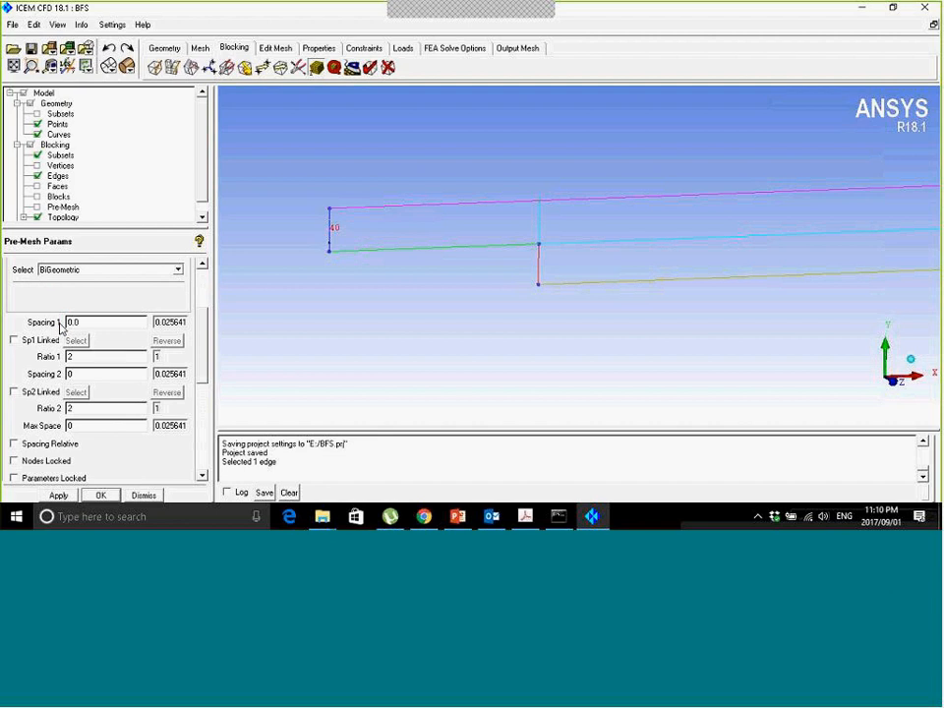
double_click(76, 358)
text(1.1)
key(Tab)
text(0.005)
key(Tab)
text(1.15)
click(106, 360)
text(5)
key(Return)
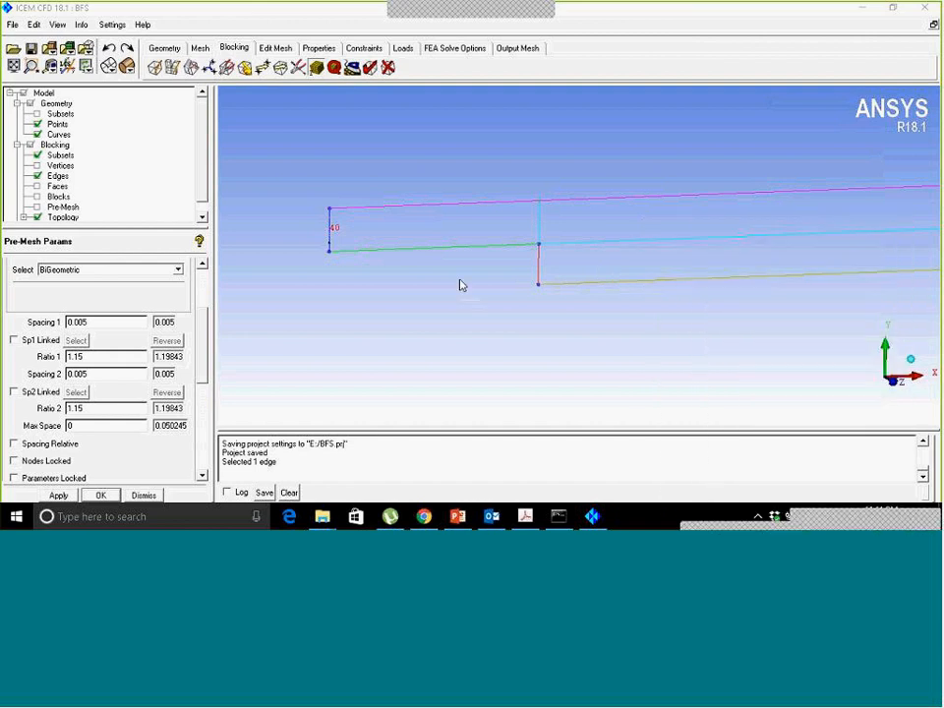
Copy the inlet edge's meshing parameters to all parallel edges.
scroll(207, 347, down, 5)
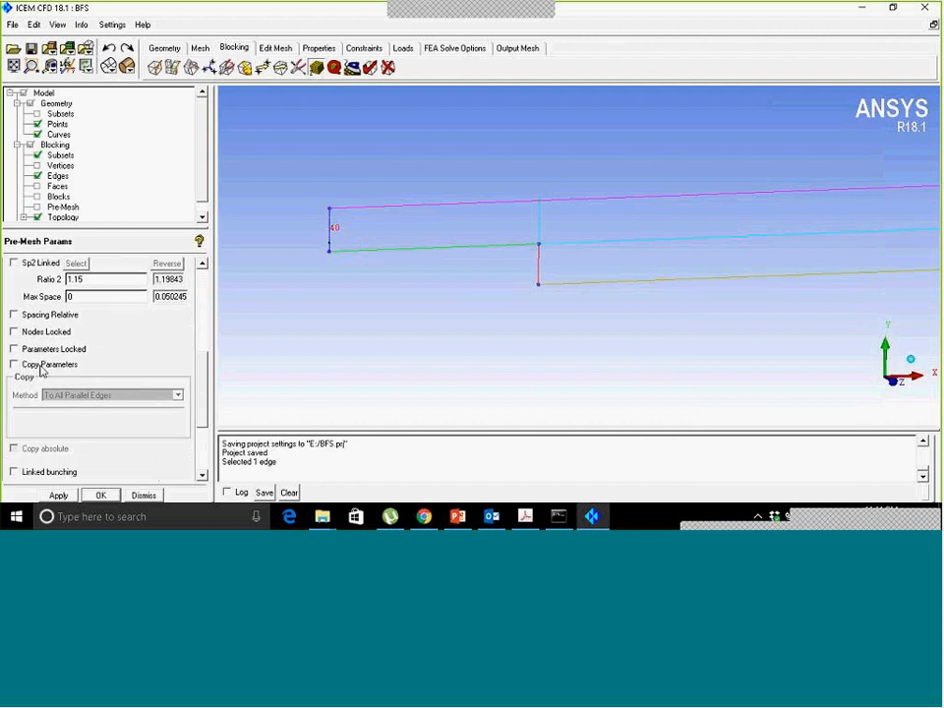
click(49, 349)
click(55, 364)
click(46, 348)
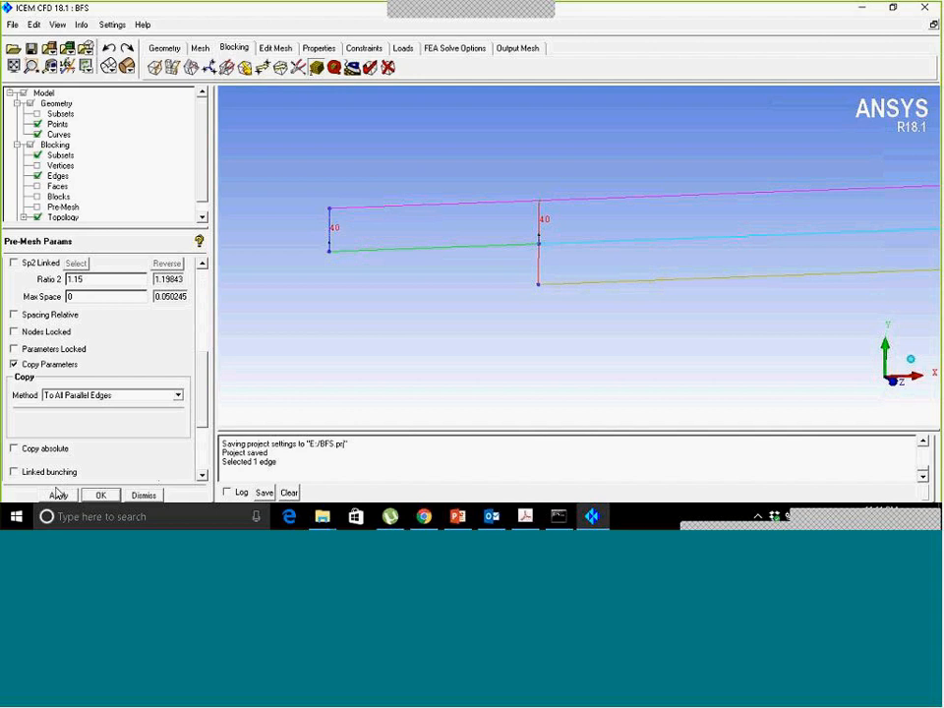
scroll(482, 280, down, 2)
middle_drag(556, 278, 516, 284)
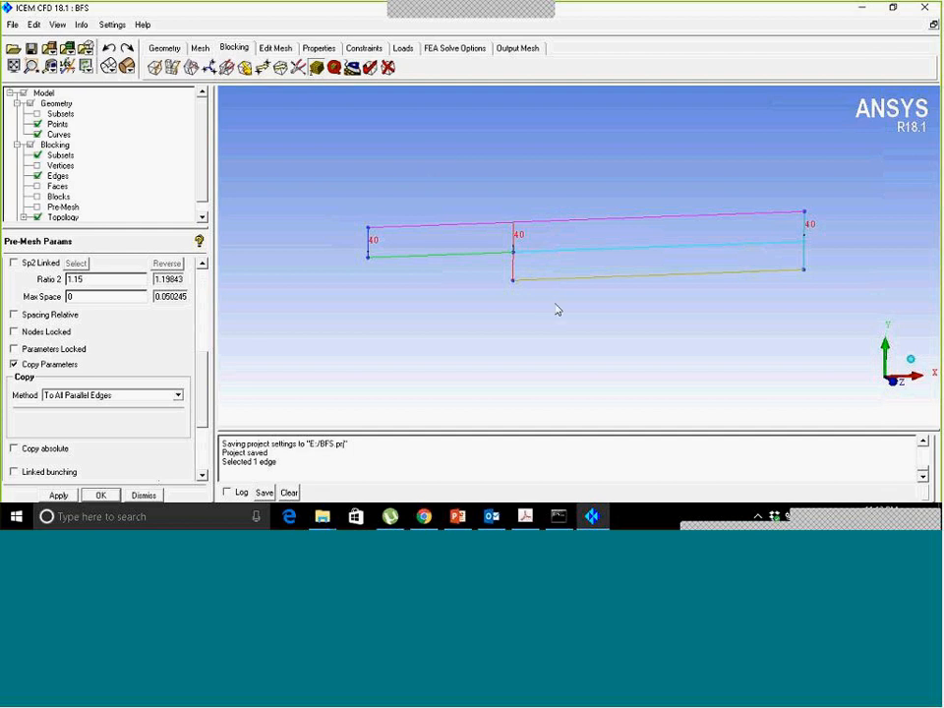
Set 40 nodes on the upper-wall edge upstream of the step and apply the edge parameters.
scroll(592, 287, up, 2)
scroll(579, 266, down, 1)
middle_drag(529, 302, 513, 320)
drag(504, 297, 524, 331)
scroll(528, 294, up, 2)
scroll(118, 334, up, 5)
click(73, 291)
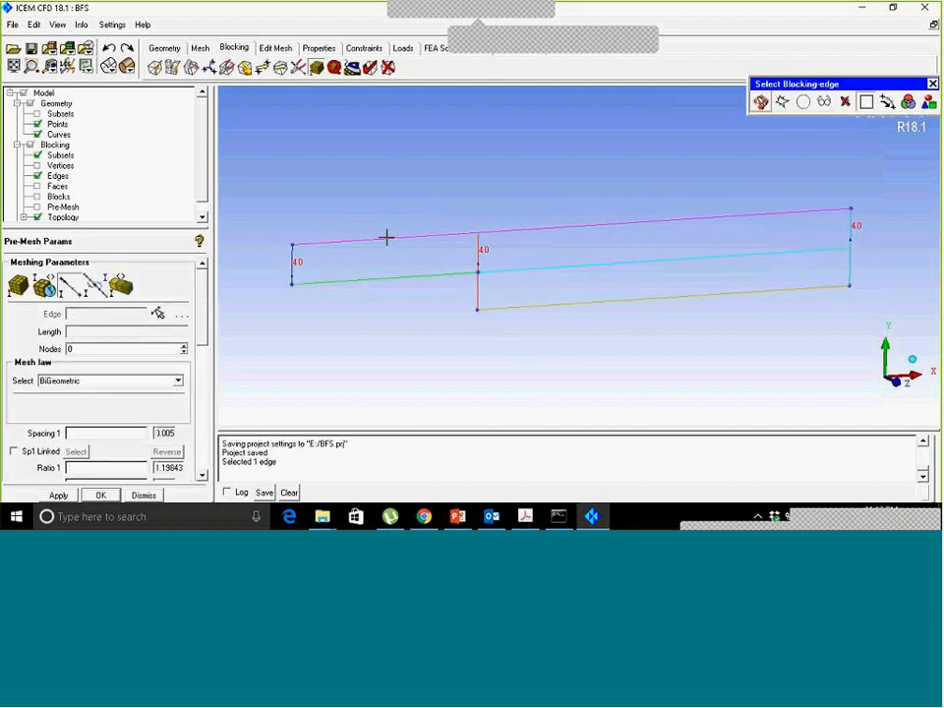
click(360, 239)
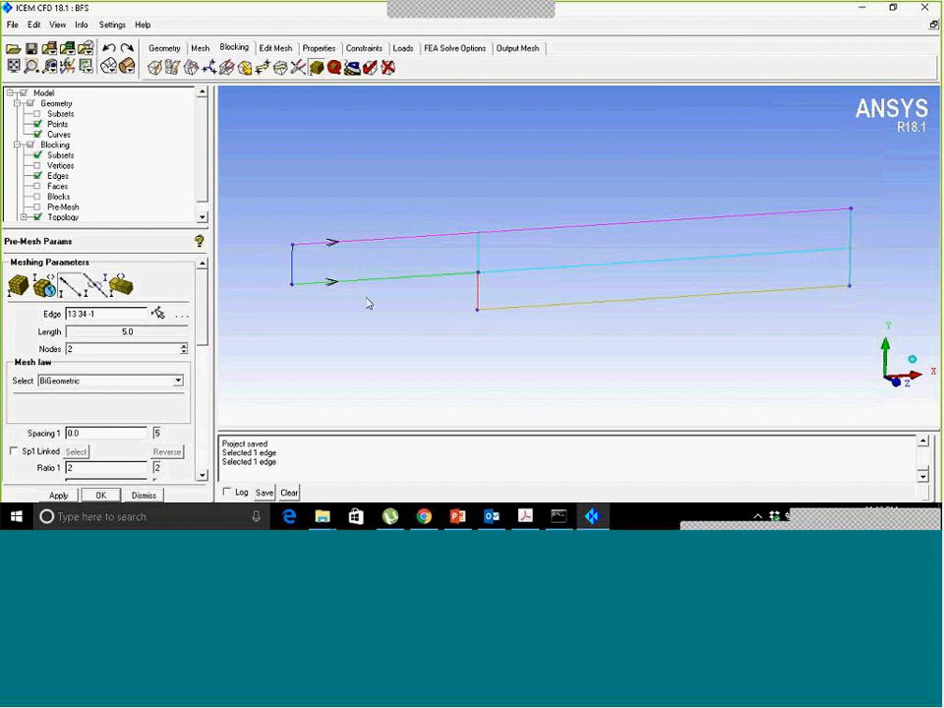
drag(93, 349, 57, 349)
text(40)
click(59, 495)
click(66, 496)
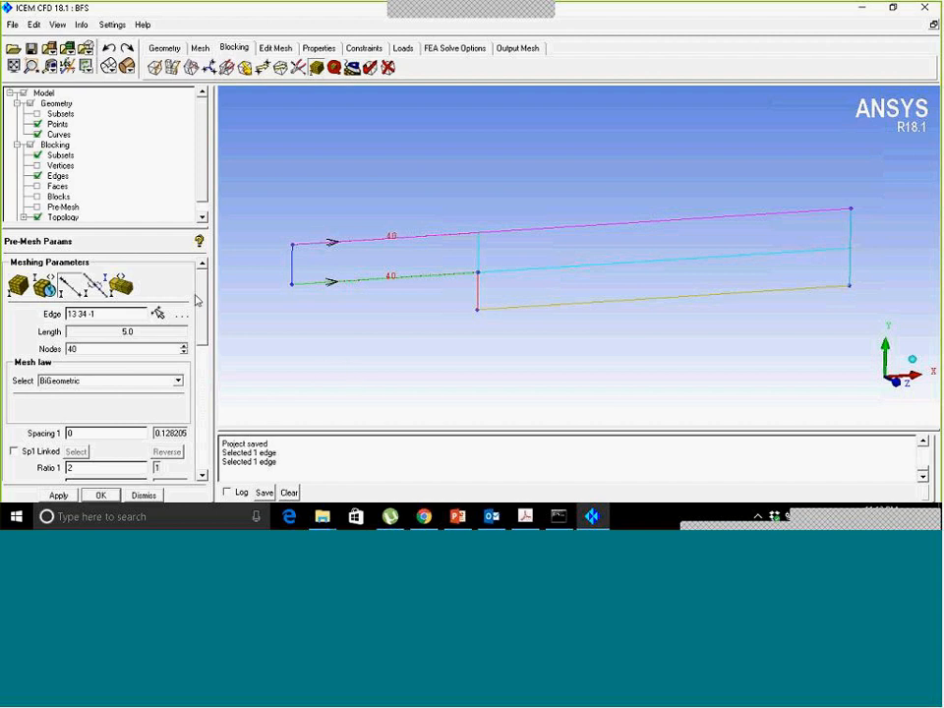
Set 40 nodes on the vertical step-wall edge.
click(68, 283)
click(477, 292)
drag(97, 349, 34, 351)
text(40)
key(Return)
right_drag(398, 310, 380, 270)
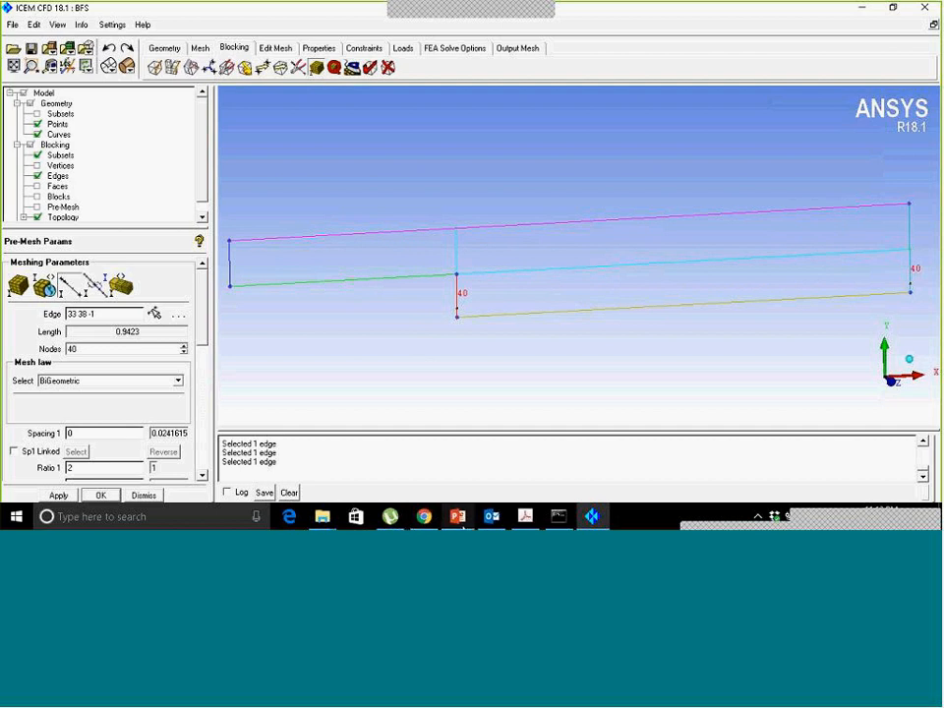
Switch to the PowerPoint tutorial, browse to the Data Comparison slide and show it full screen to review the reattachment data.
click(458, 516)
scroll(427, 317, up, 2)
drag(144, 188, 146, 138)
click(86, 273)
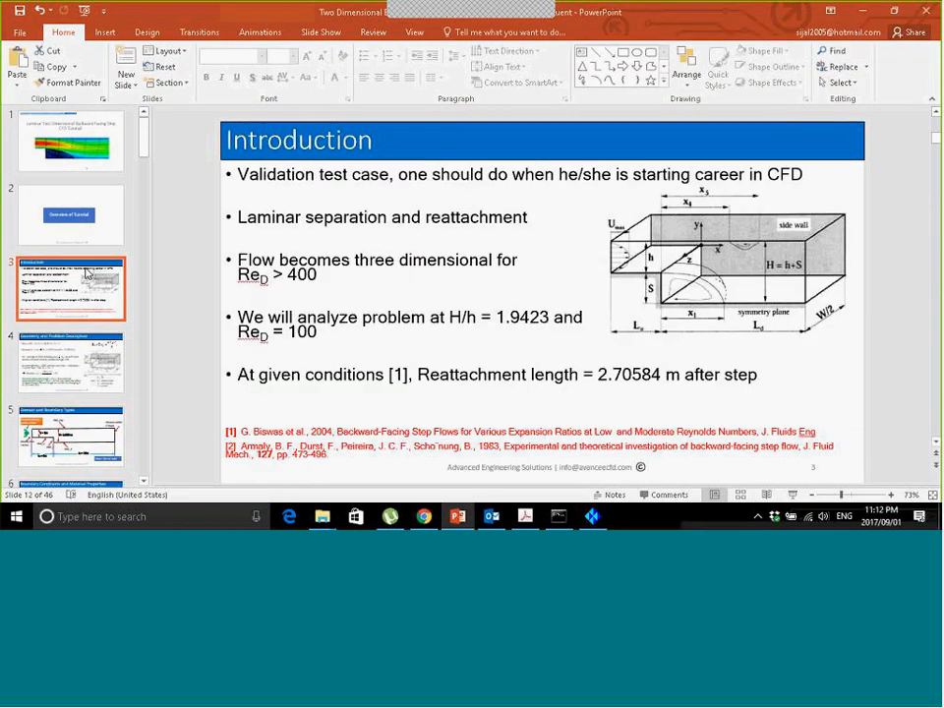
click(96, 362)
scroll(91, 358, down, 3)
click(82, 348)
scroll(81, 356, down, 3)
click(76, 363)
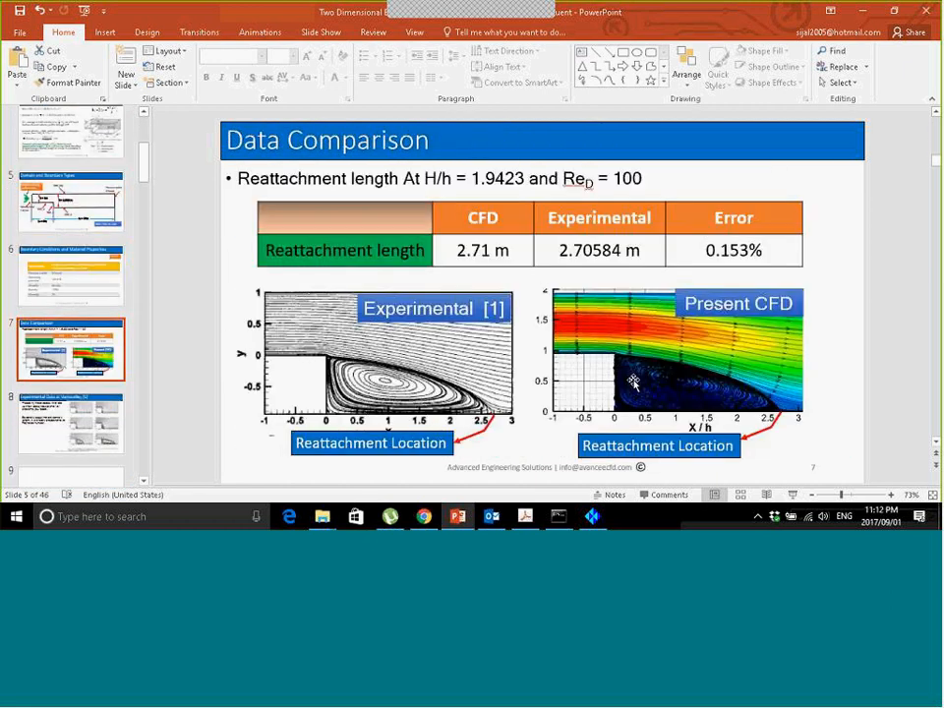
click(788, 494)
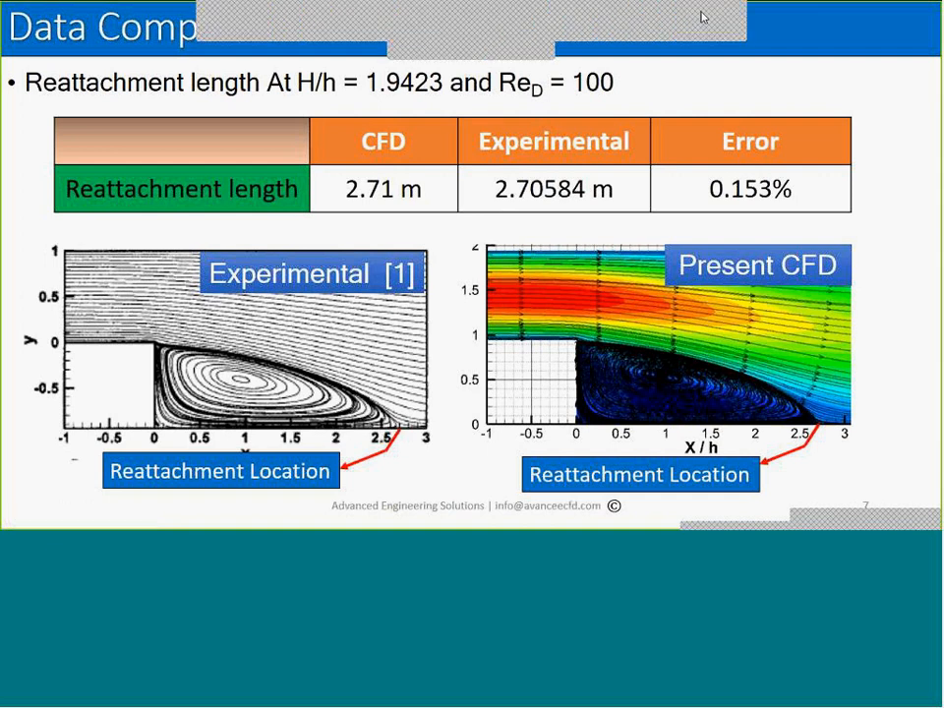
End the slide show and switch back to the BFS project in ICEM CFD.
click(643, 276)
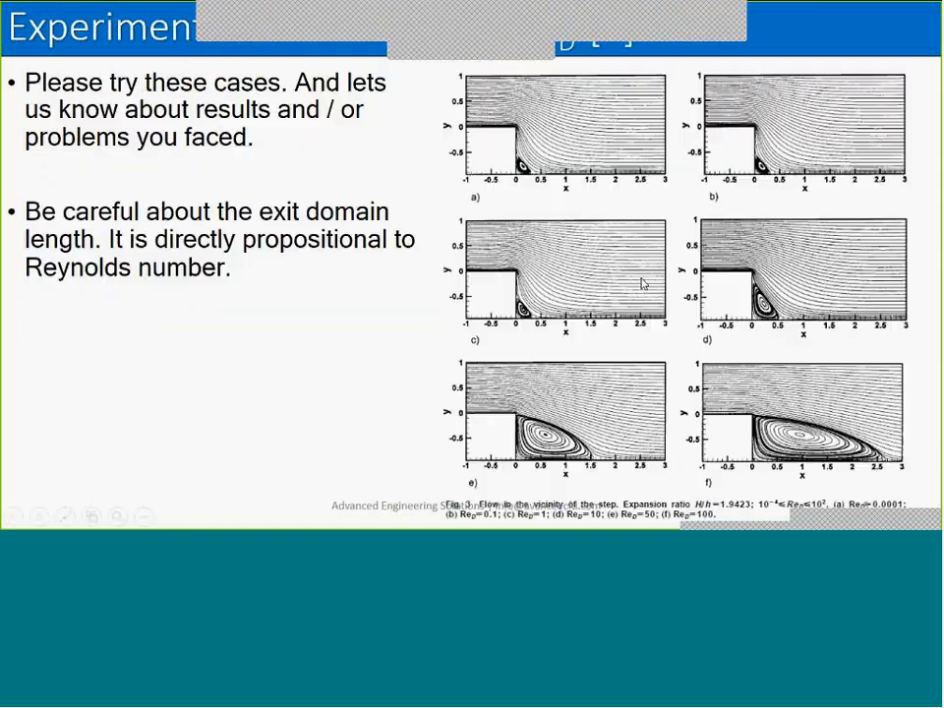
right_click(643, 280)
click(679, 475)
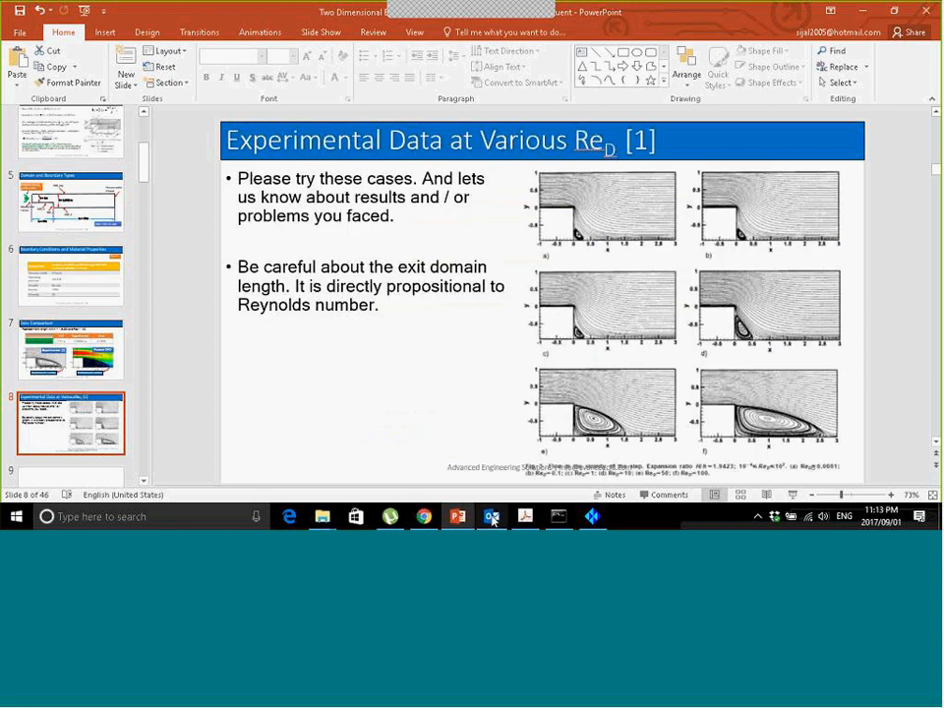
click(591, 516)
scroll(531, 334, up, 3)
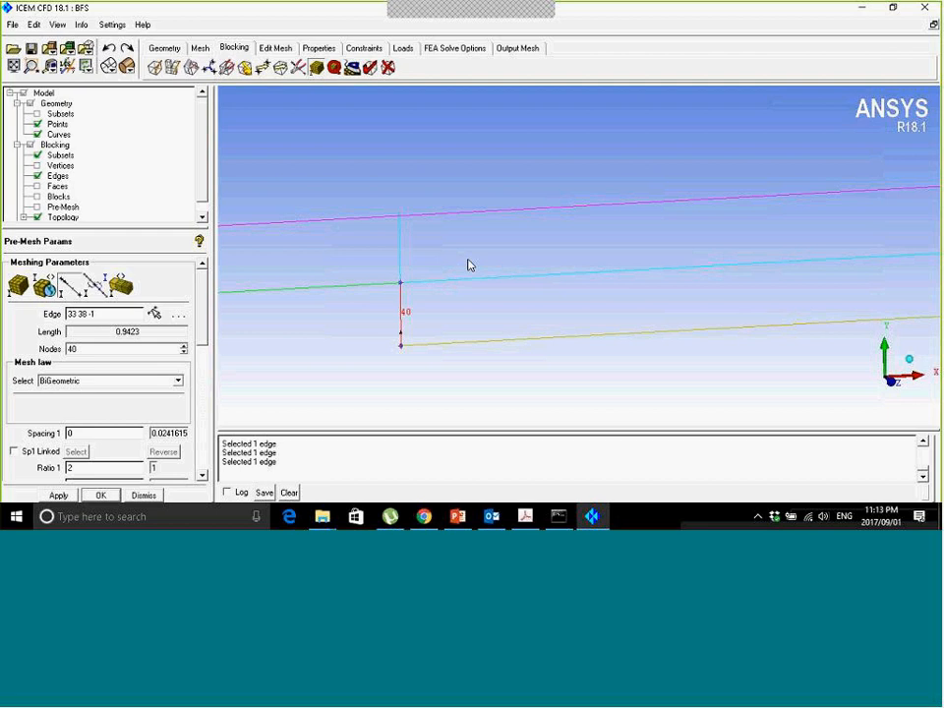
Split the blocks downstream of the step using Screen select at a location on the upper-wall edge, and return to the front view.
click(155, 66)
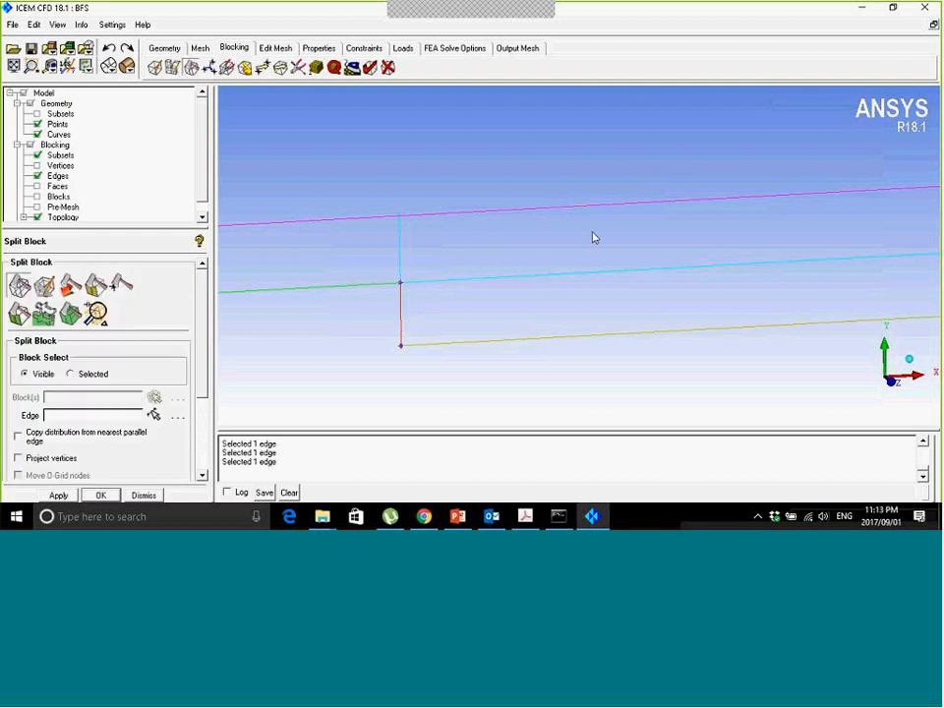
scroll(203, 394, down, 3)
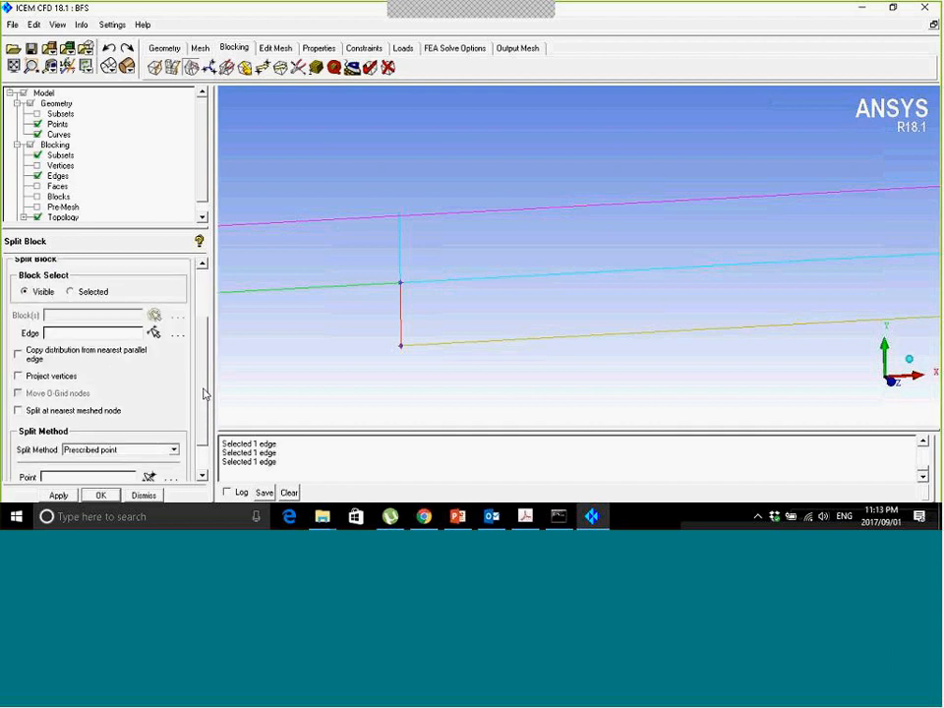
click(148, 450)
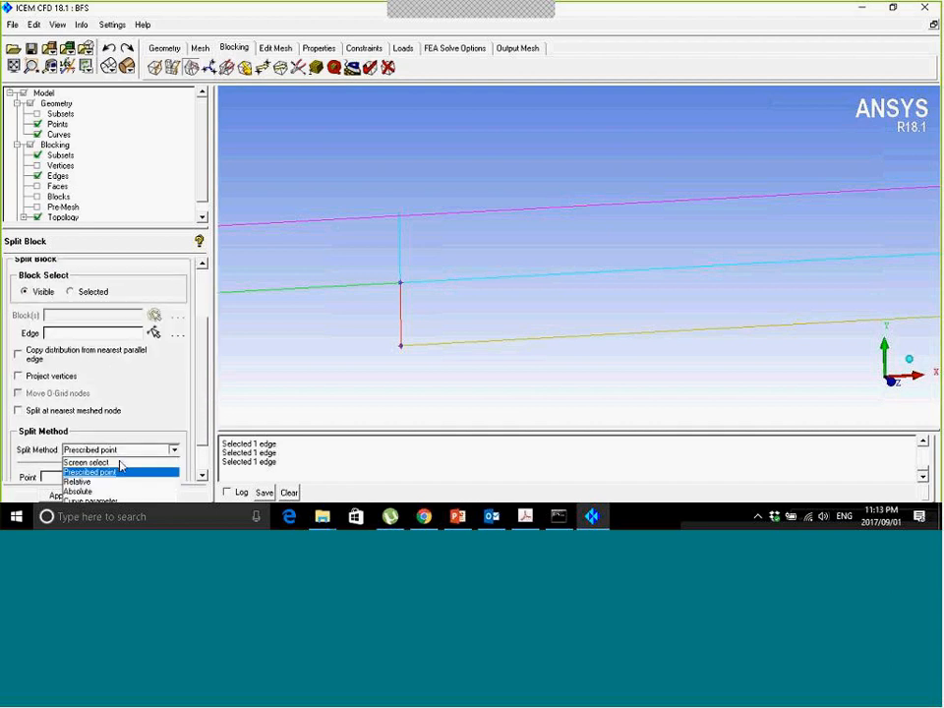
click(118, 462)
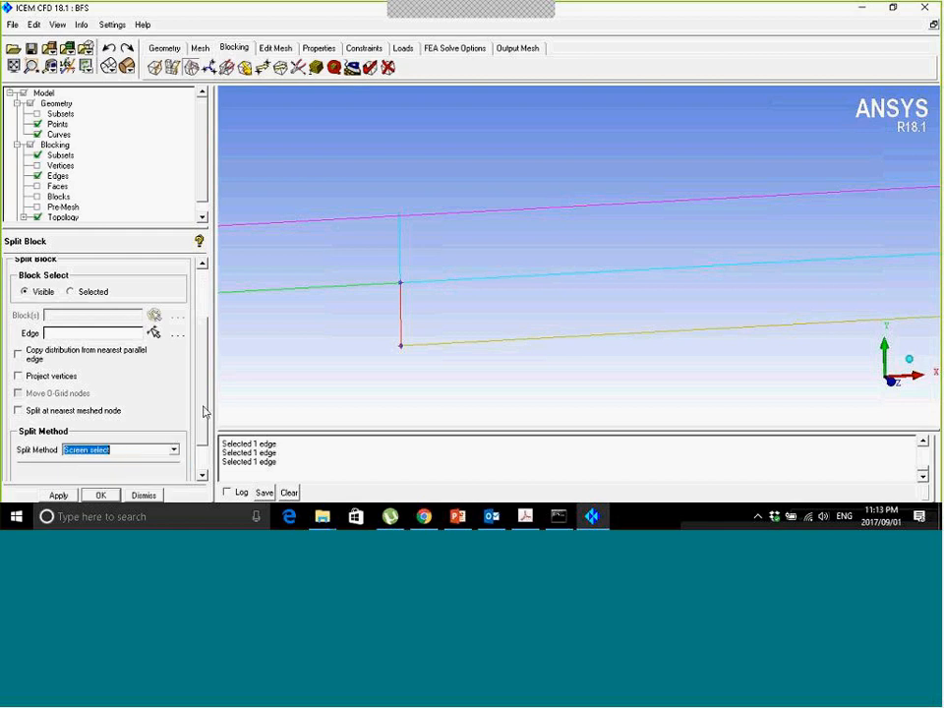
scroll(204, 411, up, 3)
click(152, 415)
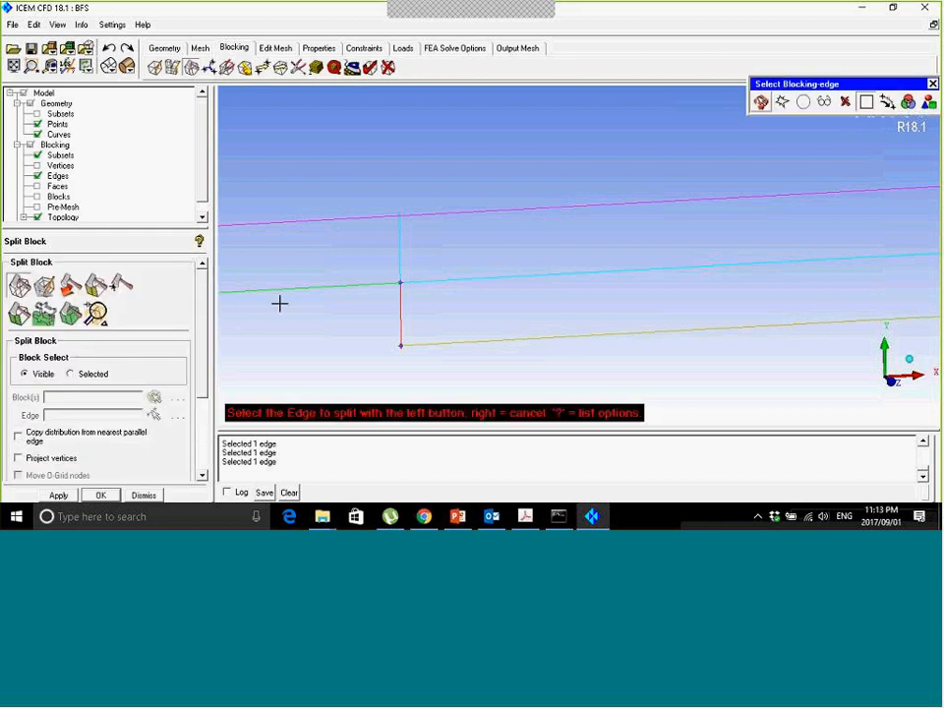
click(610, 209)
click(613, 205)
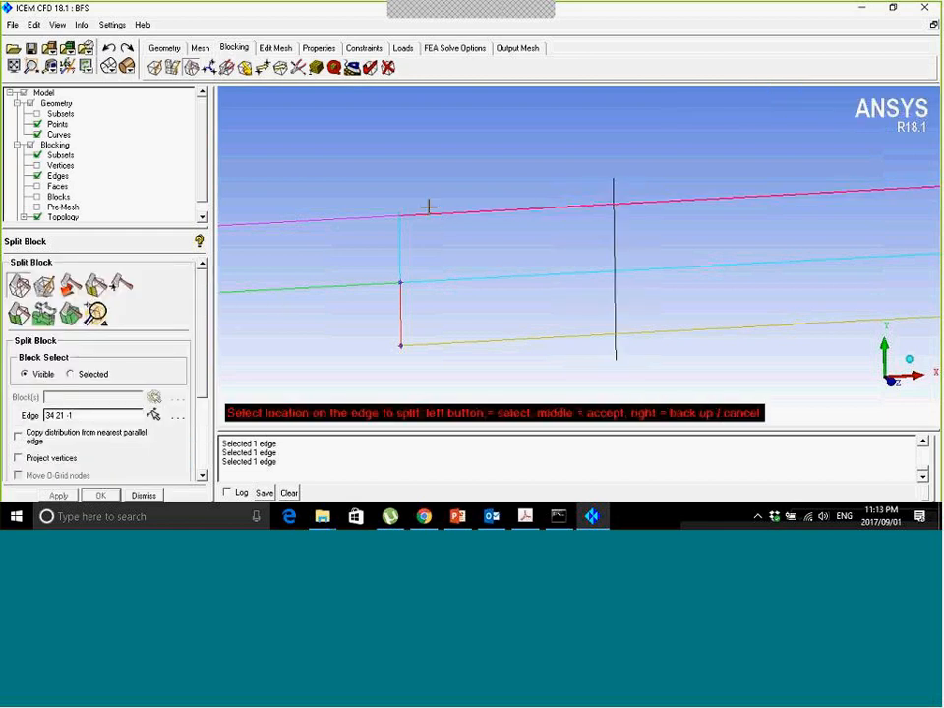
middle_click(573, 178)
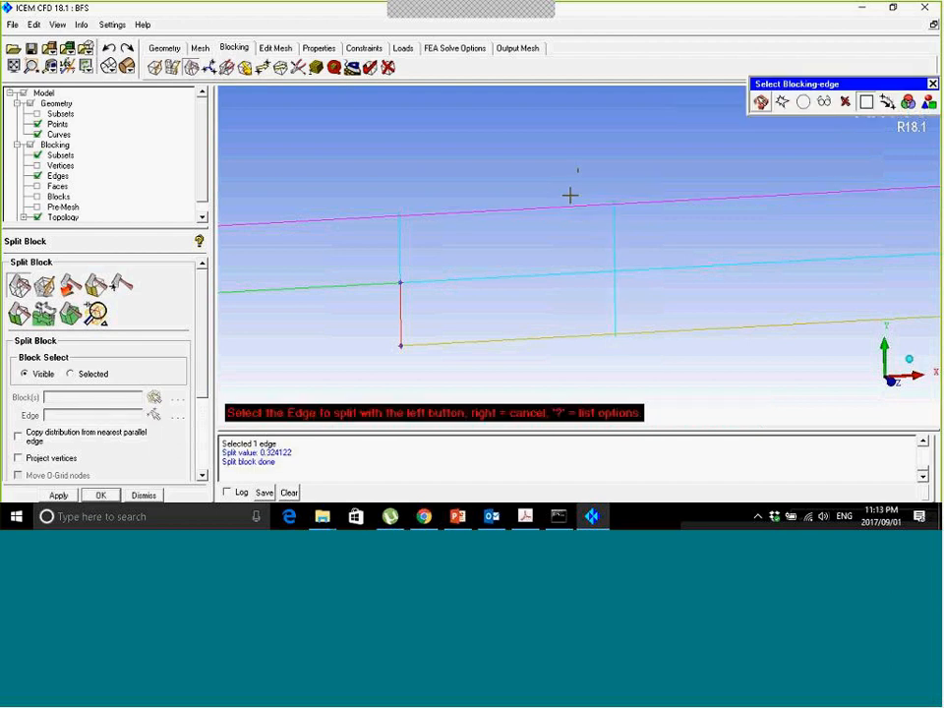
middle_click(555, 241)
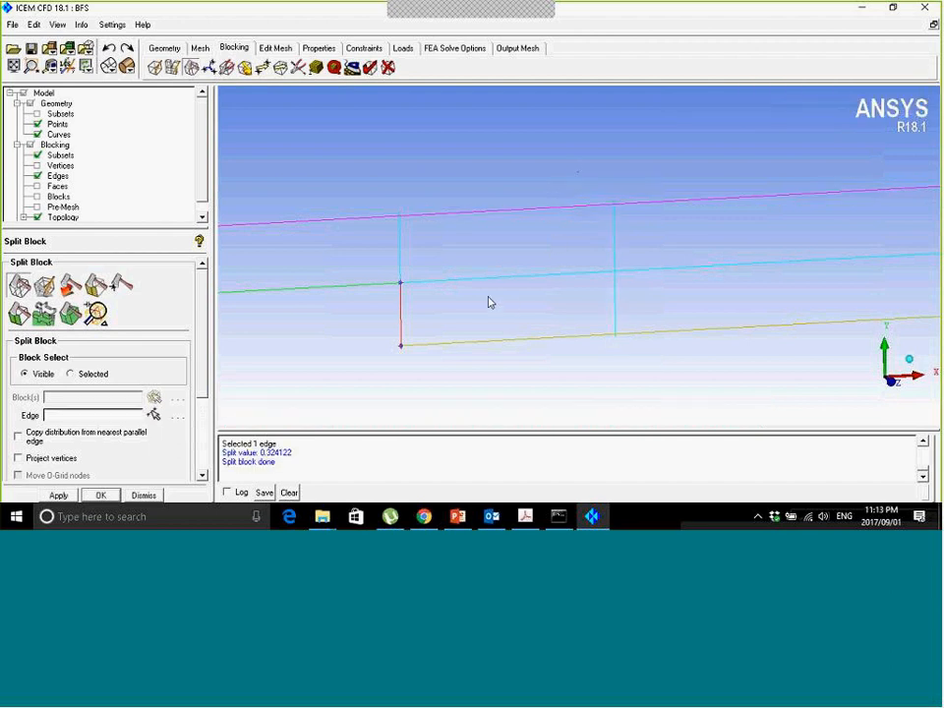
click(55, 25)
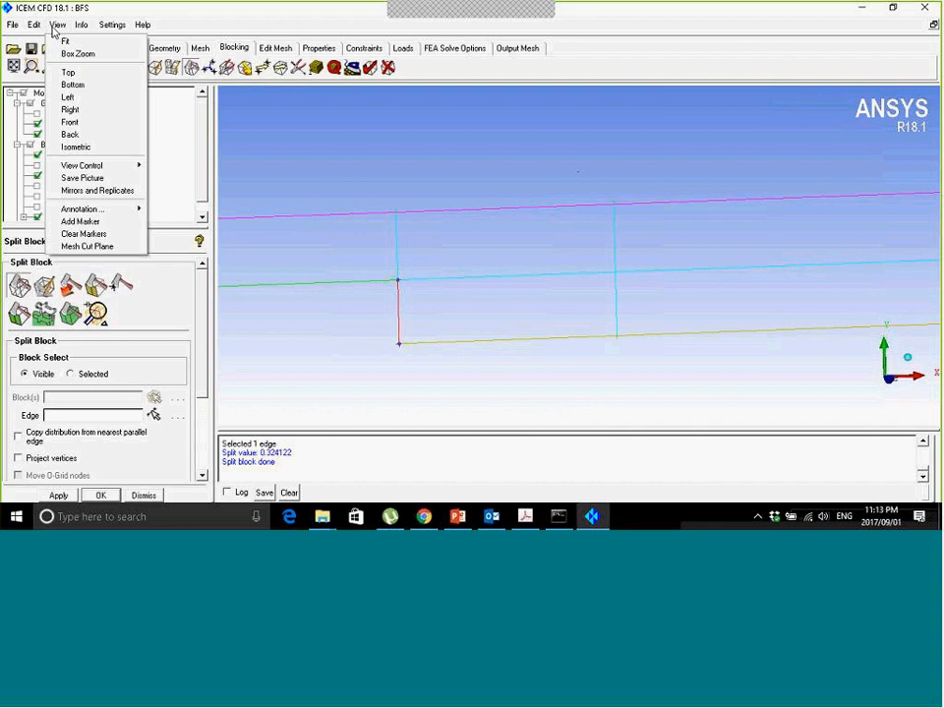
click(71, 122)
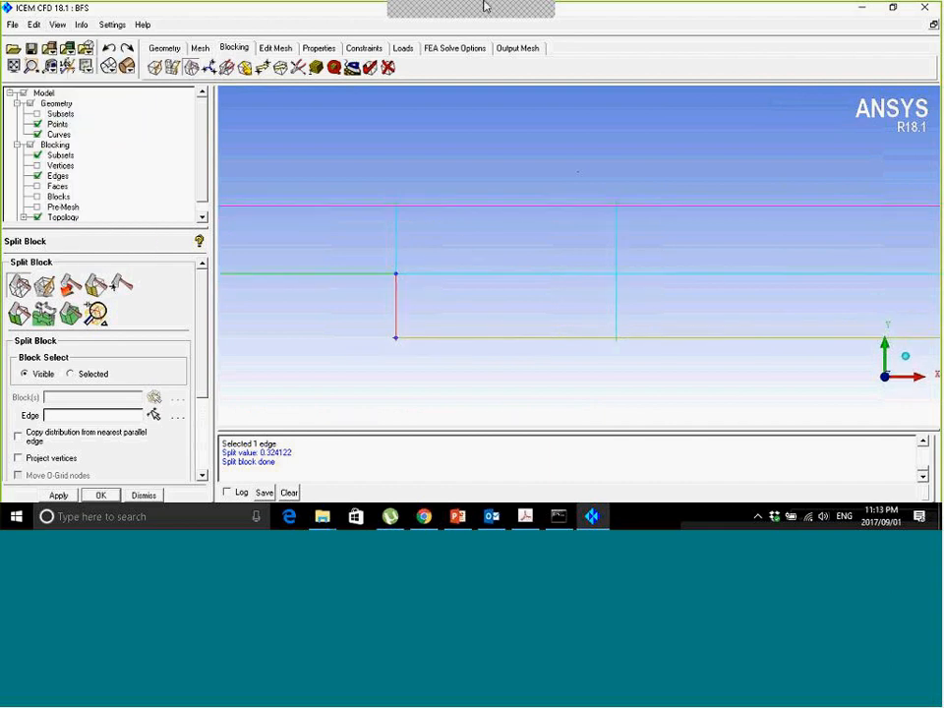
mouse_move(484, 6)
click(695, 21)
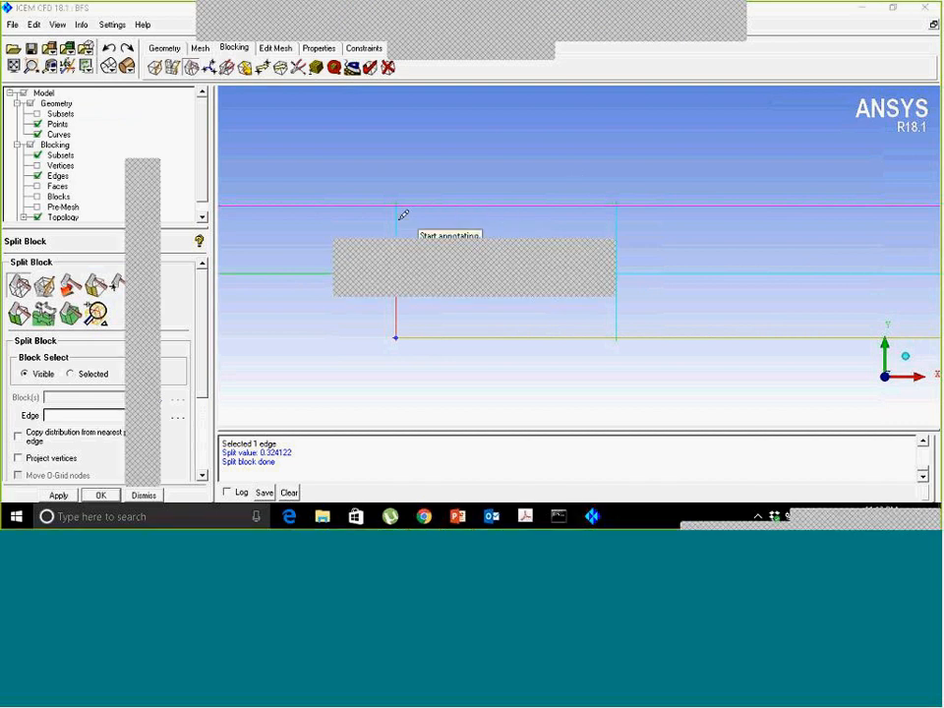
mouse_move(391, 224)
mouse_down()
mouse_move(603, 224)
mouse_move(586, 240)
mouse_up()
drag(413, 203, 417, 230)
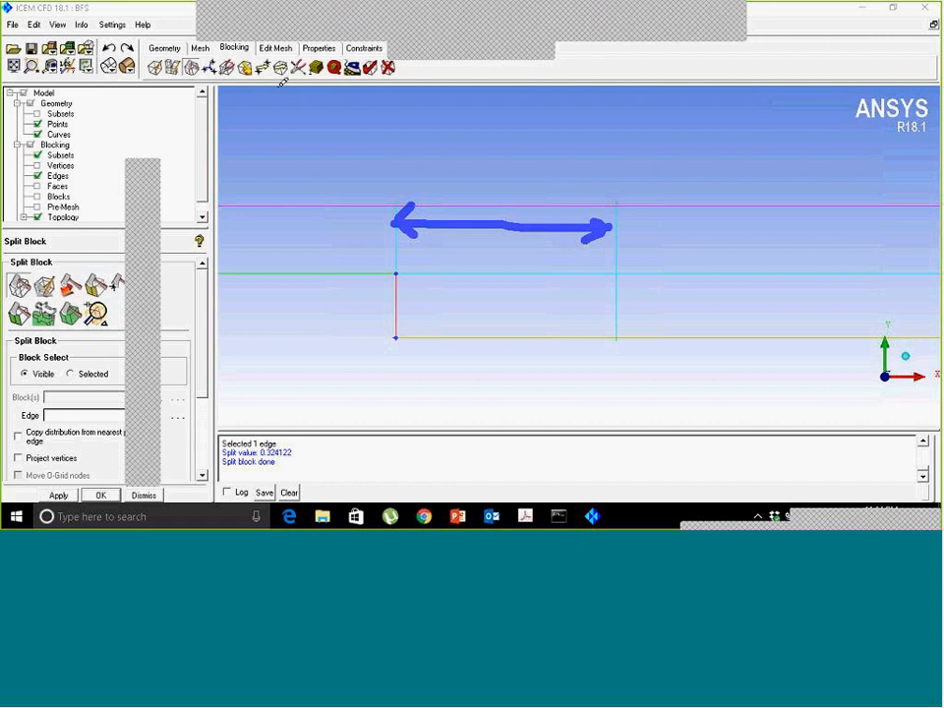
mouse_move(264, 60)
mouse_down()
mouse_move(241, 62)
mouse_move(240, 82)
mouse_move(264, 83)
mouse_move(272, 66)
mouse_up()
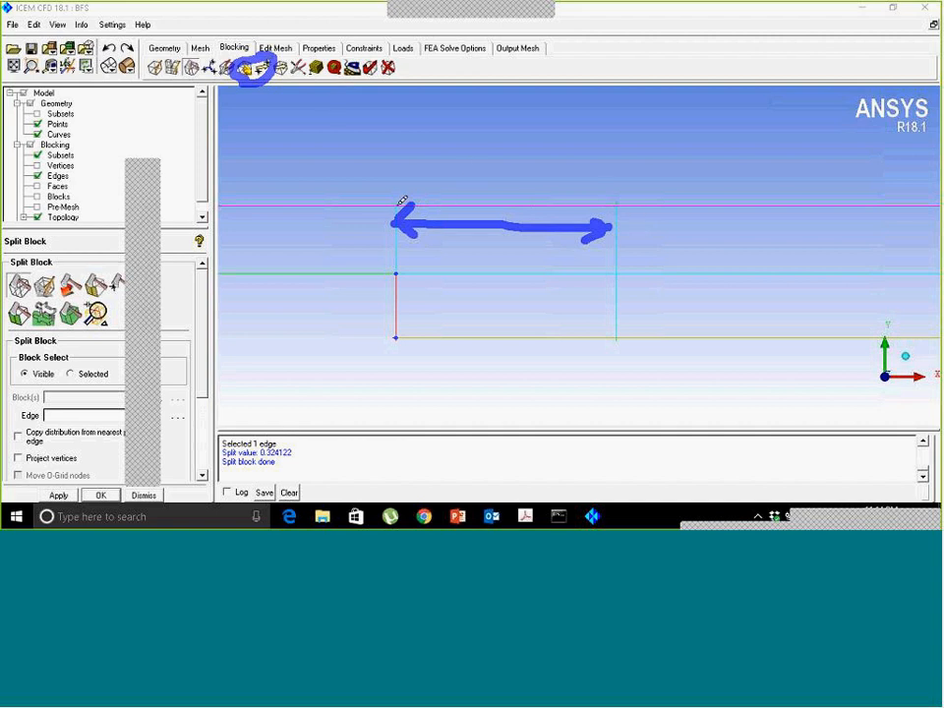
drag(396, 203, 612, 200)
mouse_move(449, 133)
mouse_down()
mouse_move(492, 165)
mouse_move(456, 185)
mouse_up()
drag(498, 150, 512, 147)
mouse_move(513, 157)
mouse_down()
mouse_move(551, 130)
mouse_move(582, 143)
mouse_up()
drag(558, 318, 560, 357)
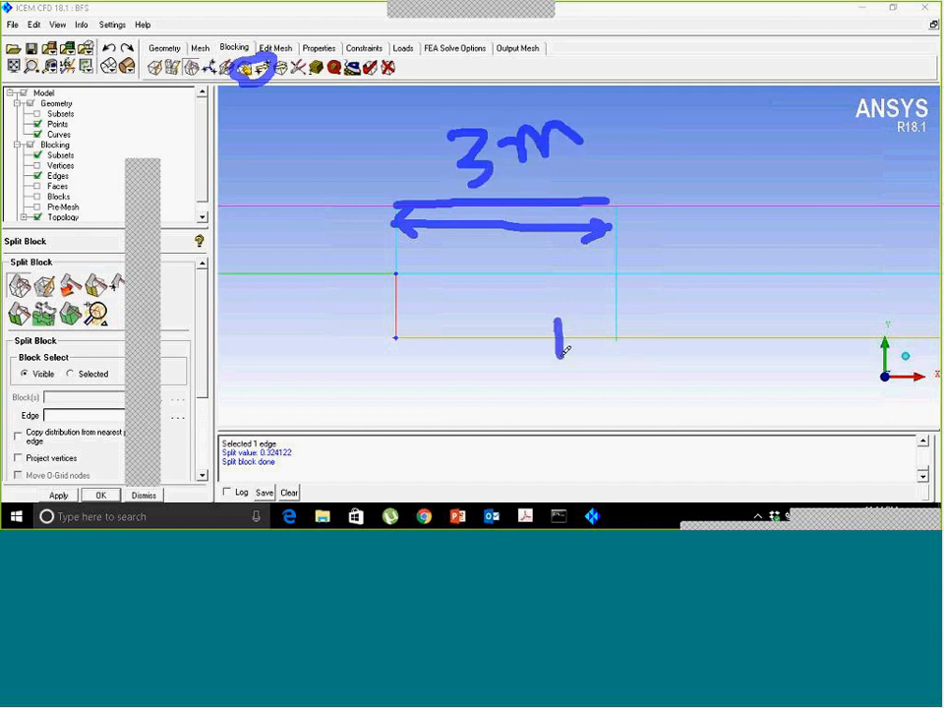
mouse_move(394, 275)
mouse_down()
mouse_move(536, 315)
mouse_move(541, 333)
mouse_up()
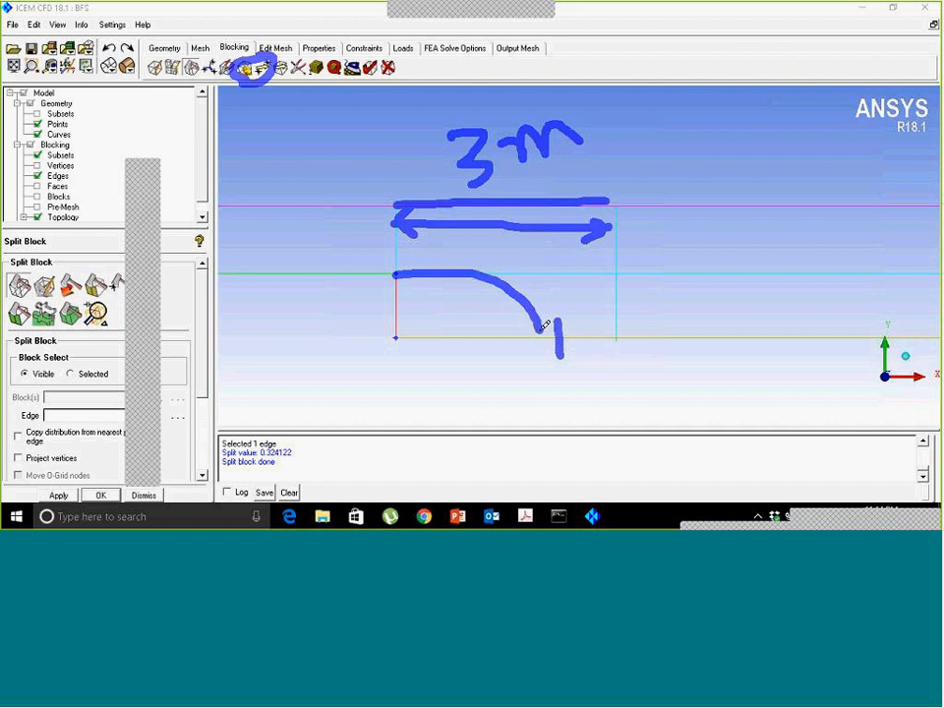
mouse_move(411, 286)
mouse_down()
mouse_move(453, 289)
mouse_move(433, 304)
mouse_move(423, 300)
mouse_move(609, 330)
mouse_move(624, 323)
mouse_move(616, 334)
mouse_up()
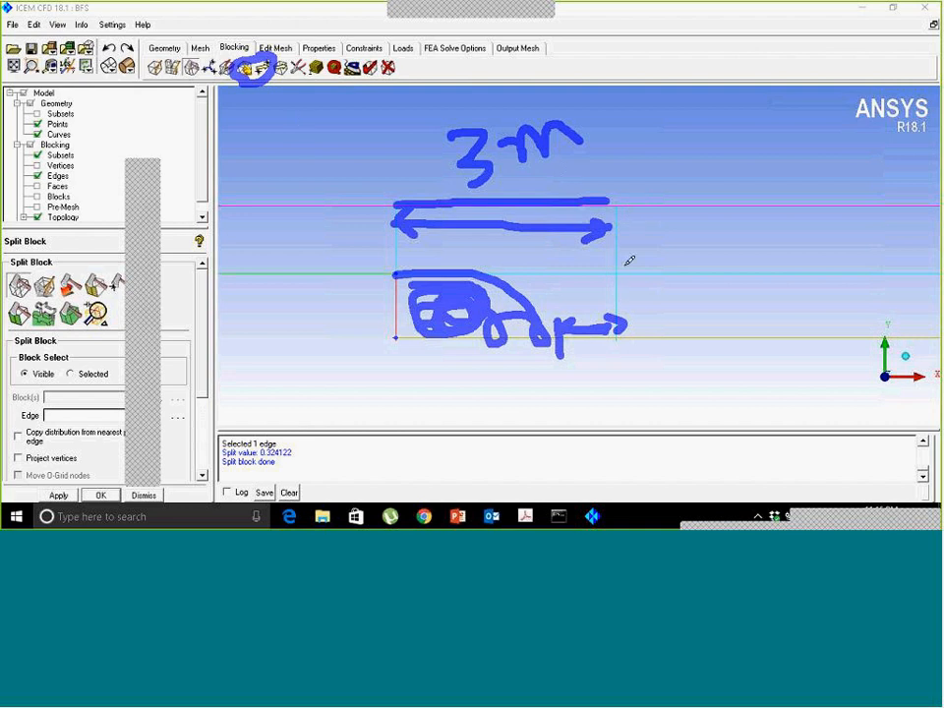
mouse_move(541, 13)
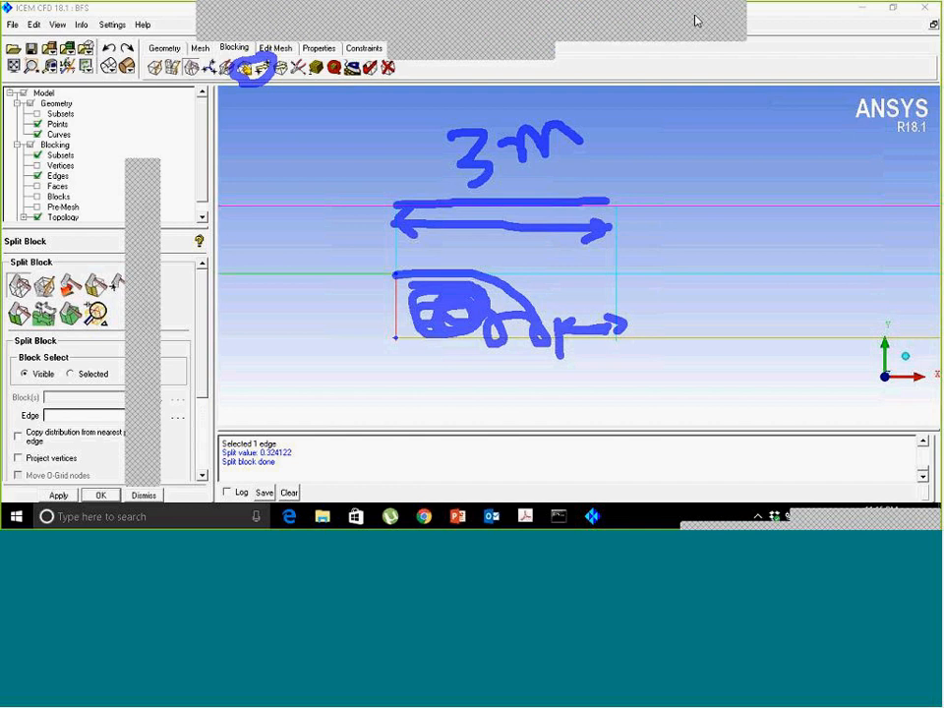
click(648, 33)
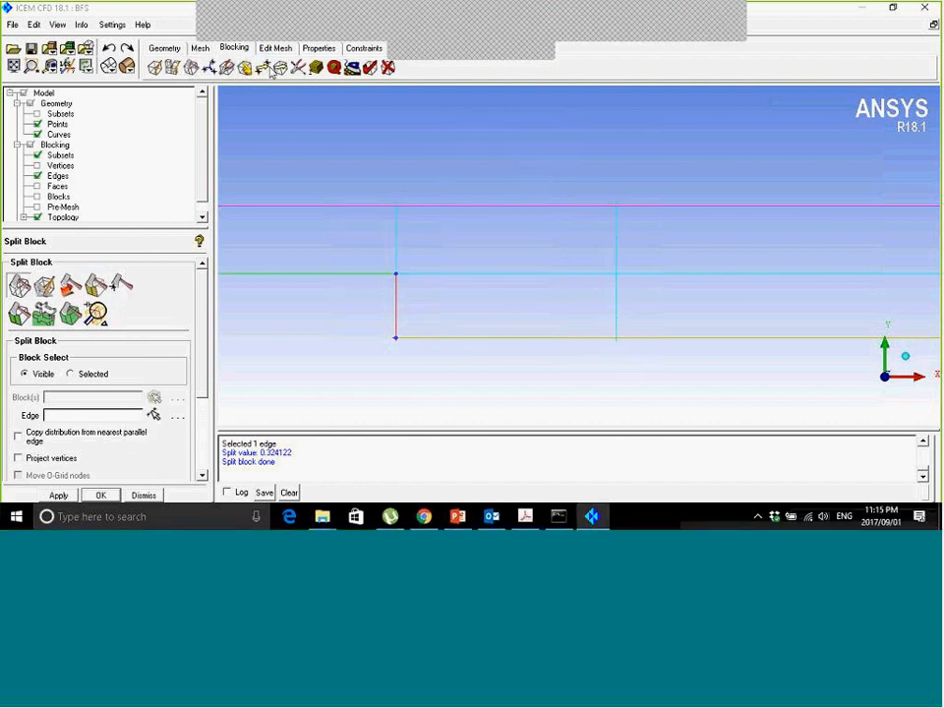
Start Set Edge Length under Move Vertices and select the upper-wall edge between the step and the downstream split.
click(262, 67)
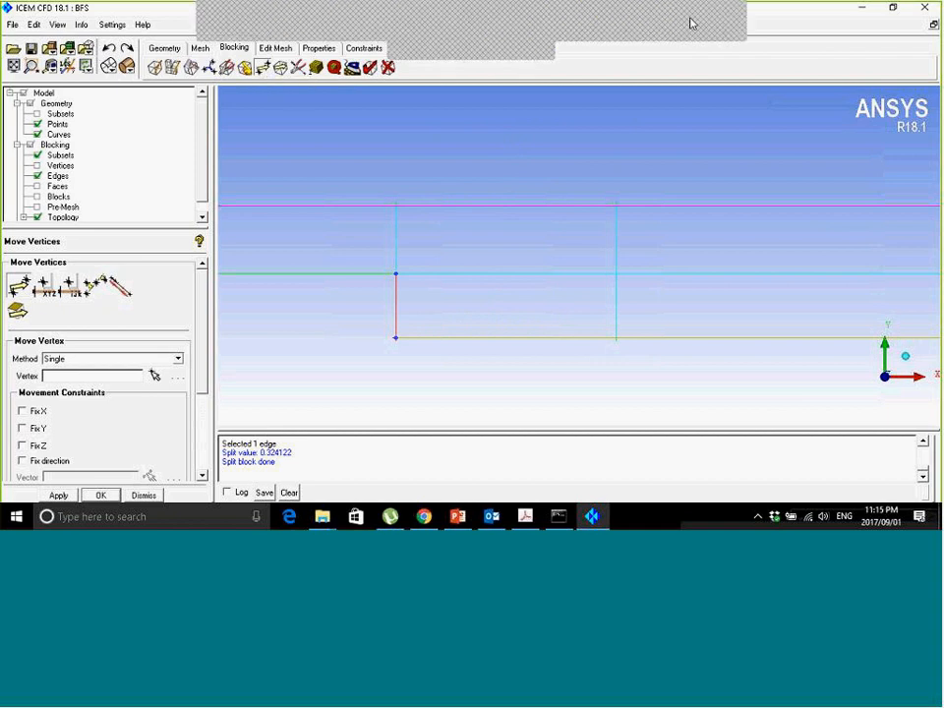
drag(130, 309, 118, 270)
mouse_move(147, 168)
mouse_down()
mouse_move(310, 233)
mouse_move(467, 390)
mouse_up()
mouse_move(114, 280)
mouse_down()
mouse_move(134, 299)
mouse_move(119, 287)
mouse_up()
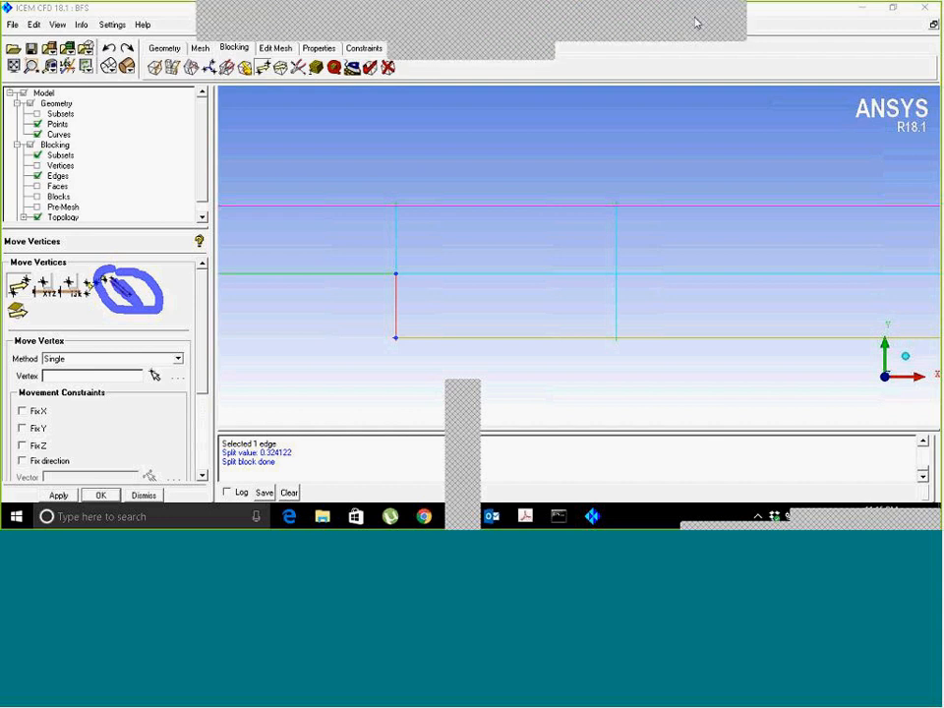
click(696, 23)
click(120, 286)
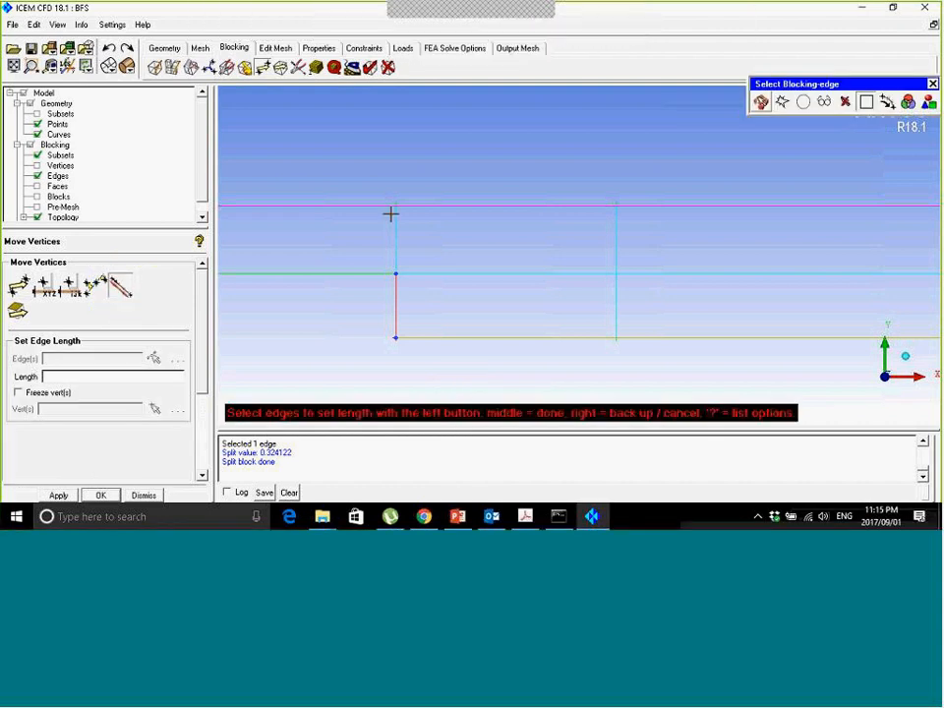
click(474, 269)
middle_click(474, 269)
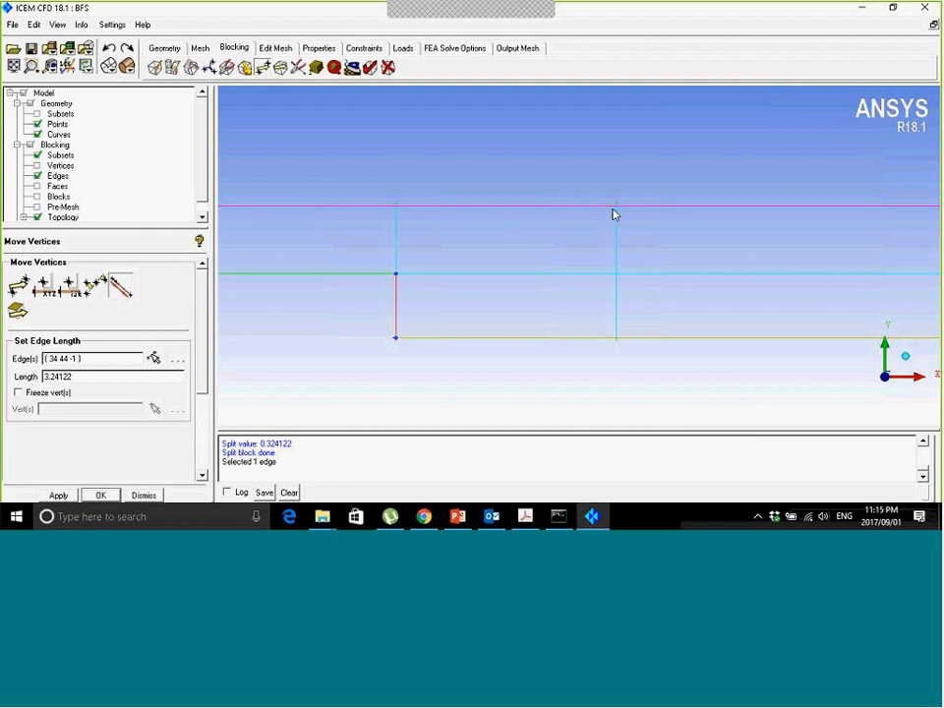
Select all three horizontal edges between the step and the downstream split, set their length to 3, and enable Freeze vert(s).
click(153, 358)
click(476, 201)
click(490, 275)
click(478, 348)
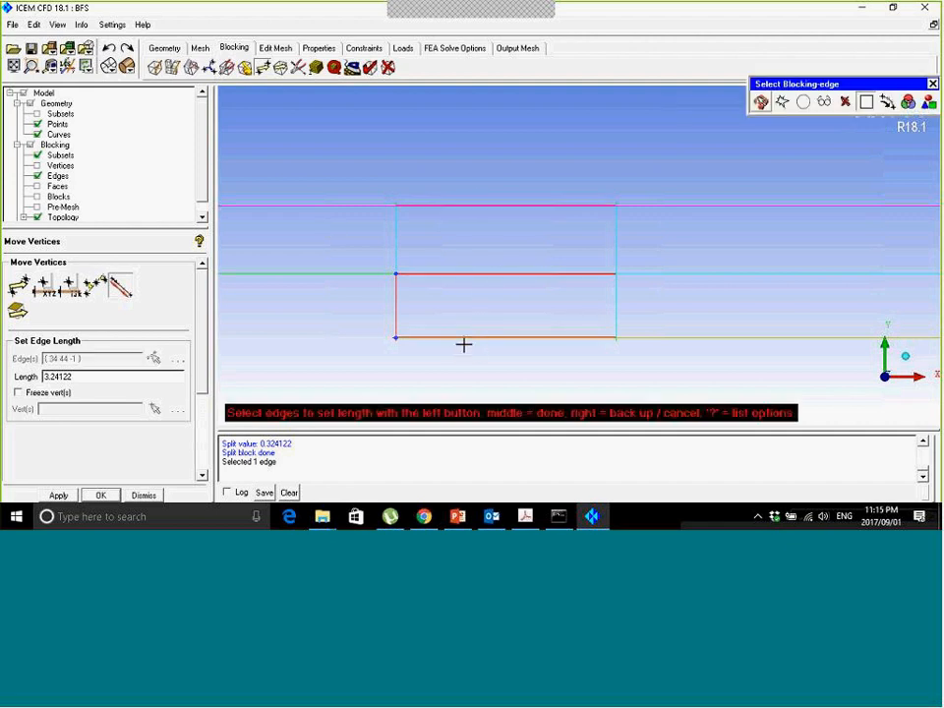
middle_click(463, 343)
drag(92, 376, 32, 379)
text(3)
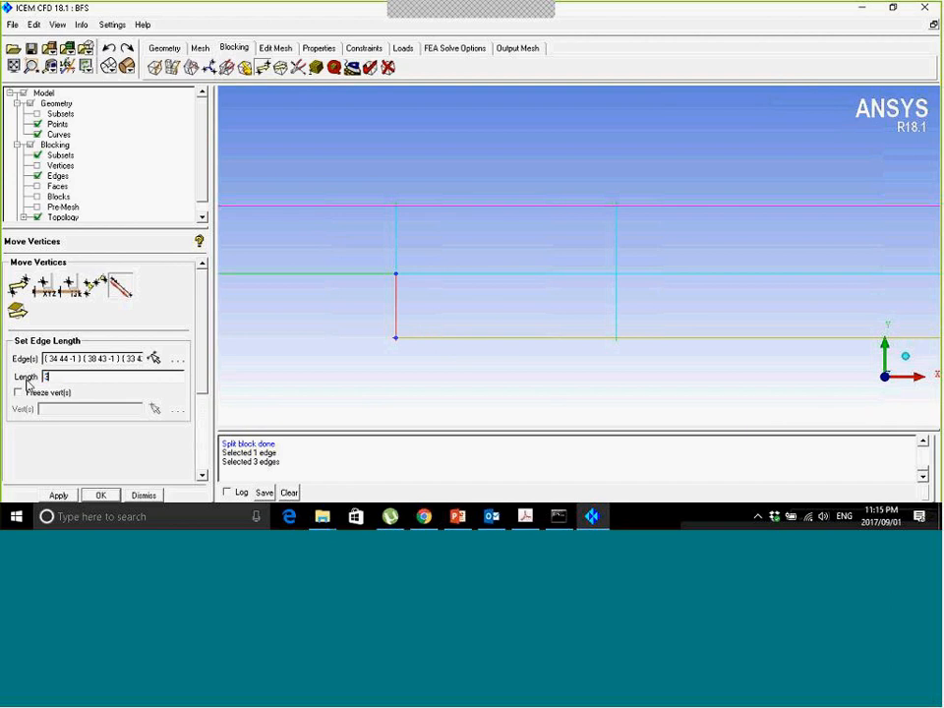
click(18, 392)
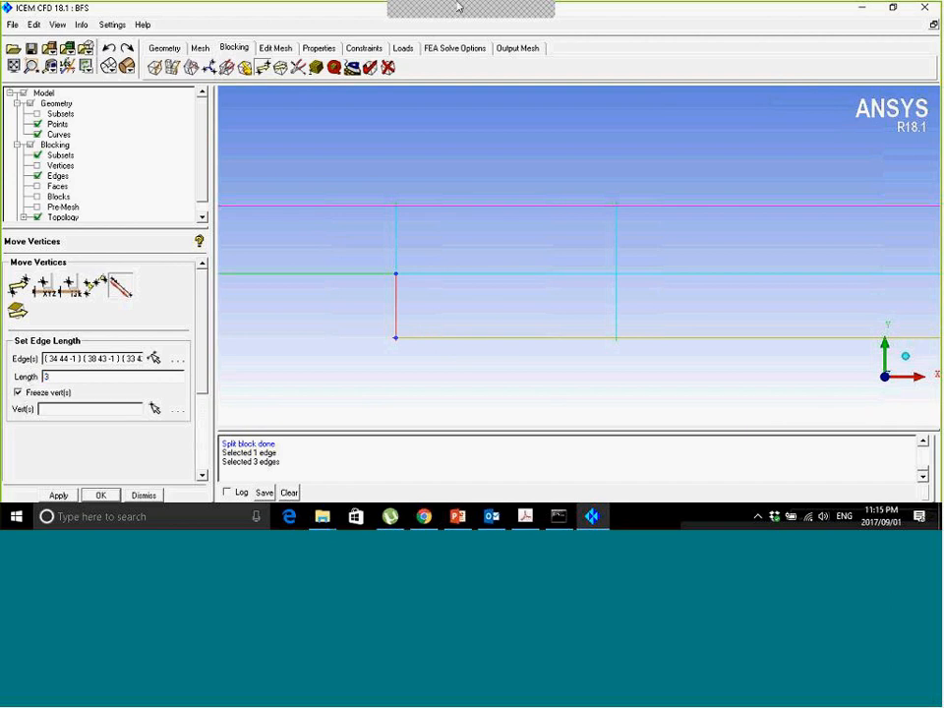
mouse_move(403, 189)
mouse_down()
mouse_move(348, 256)
mouse_move(385, 333)
mouse_move(397, 182)
mouse_move(407, 192)
mouse_up()
drag(444, 194, 542, 188)
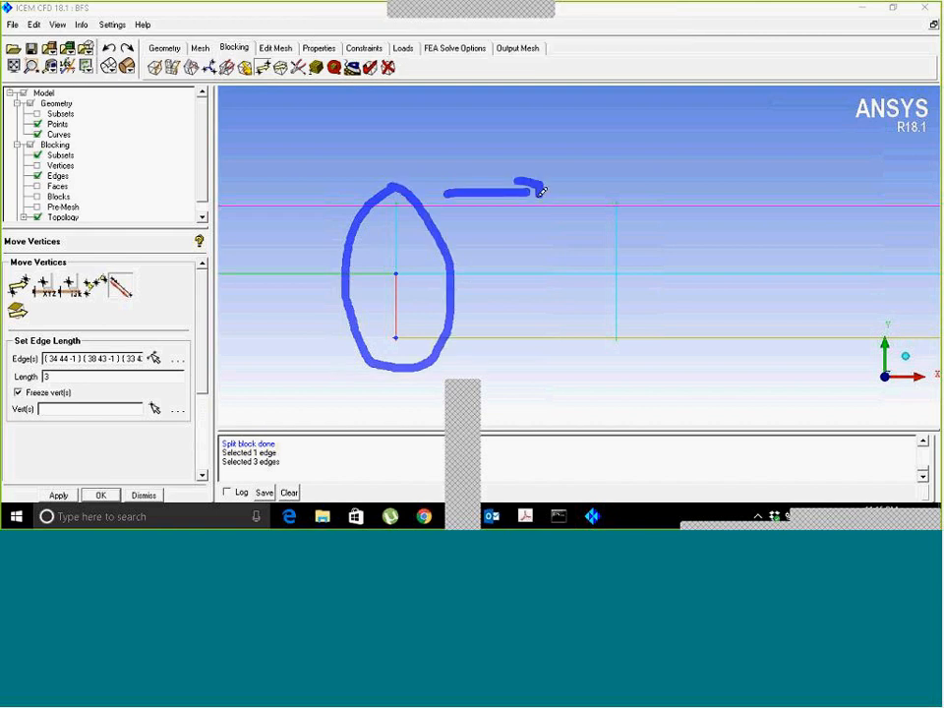
mouse_move(468, 259)
mouse_down()
mouse_move(522, 259)
mouse_move(528, 270)
mouse_up()
drag(473, 322, 506, 324)
mouse_move(329, 191)
mouse_down()
mouse_move(278, 191)
mouse_move(293, 215)
mouse_up()
mouse_move(328, 280)
mouse_down()
mouse_move(289, 279)
mouse_move(310, 300)
mouse_up()
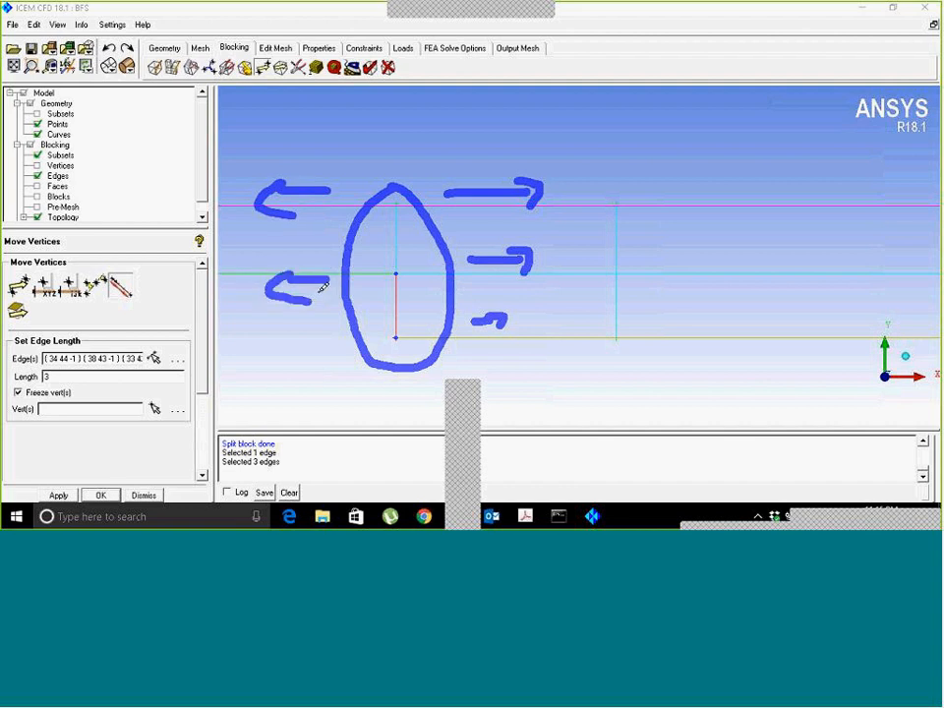
mouse_move(386, 323)
mouse_down()
mouse_move(410, 352)
mouse_move(399, 319)
mouse_up()
mouse_move(392, 258)
mouse_down()
mouse_move(412, 287)
mouse_move(397, 257)
mouse_up()
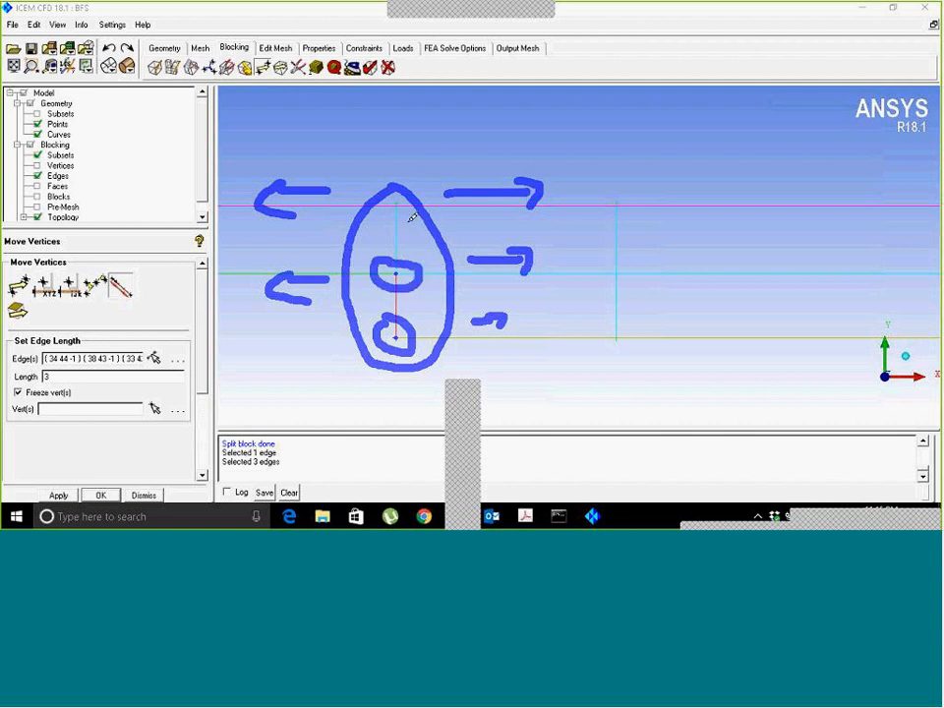
mouse_move(398, 206)
mouse_down()
mouse_move(361, 207)
mouse_move(362, 217)
mouse_move(448, 204)
mouse_up()
mouse_move(430, 193)
mouse_down()
mouse_move(469, 200)
mouse_move(435, 216)
mouse_up()
mouse_move(421, 4)
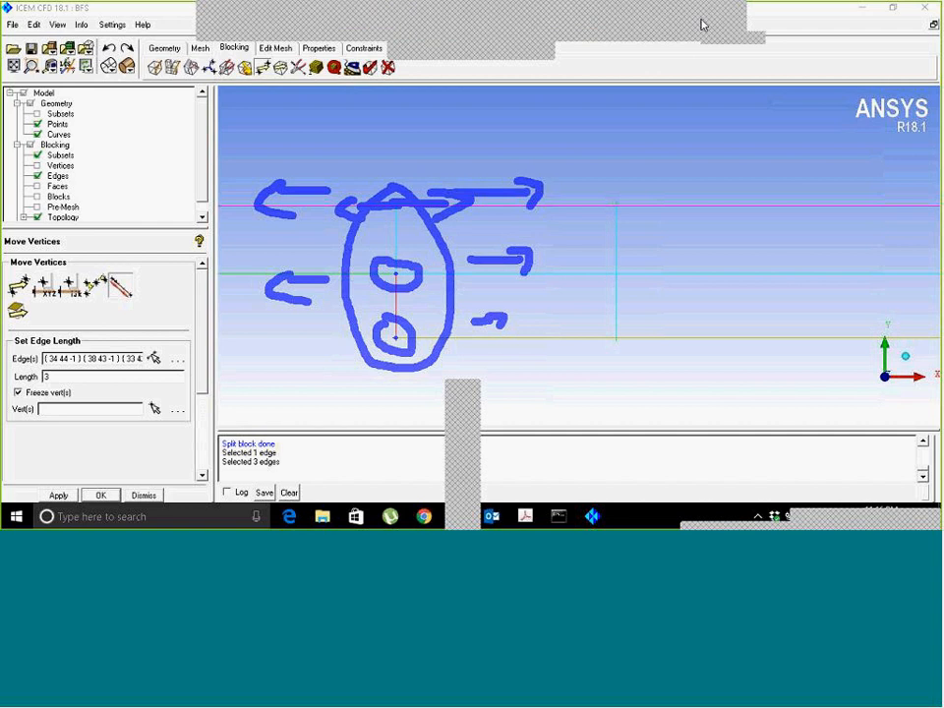
click(702, 24)
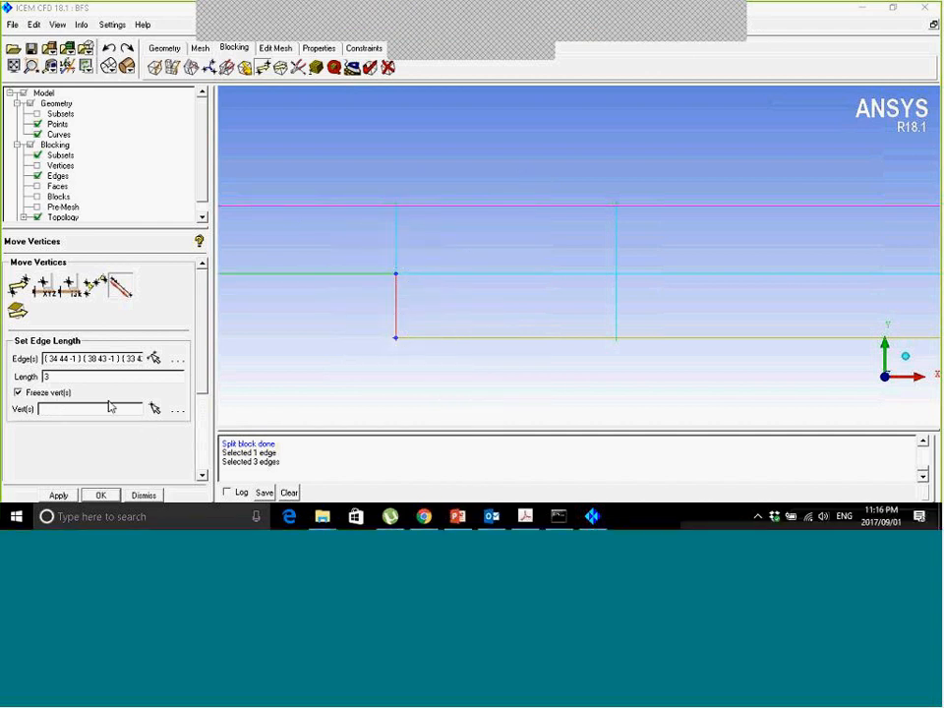
Freeze the three vertices on the vertical line through the step and apply the edge length of 3 downstream.
click(155, 407)
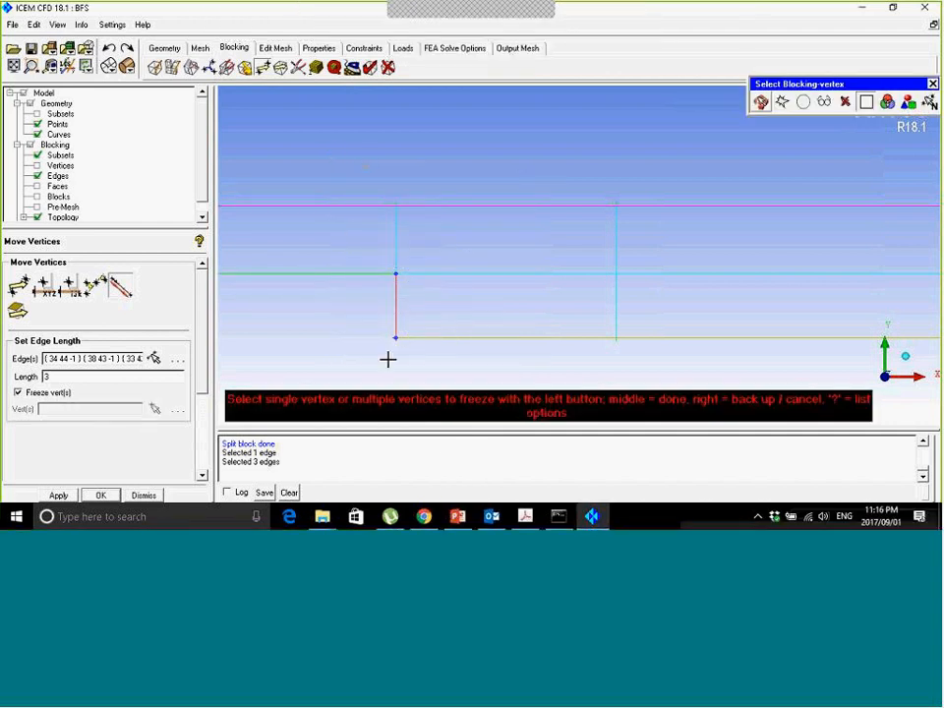
drag(434, 370, 343, 173)
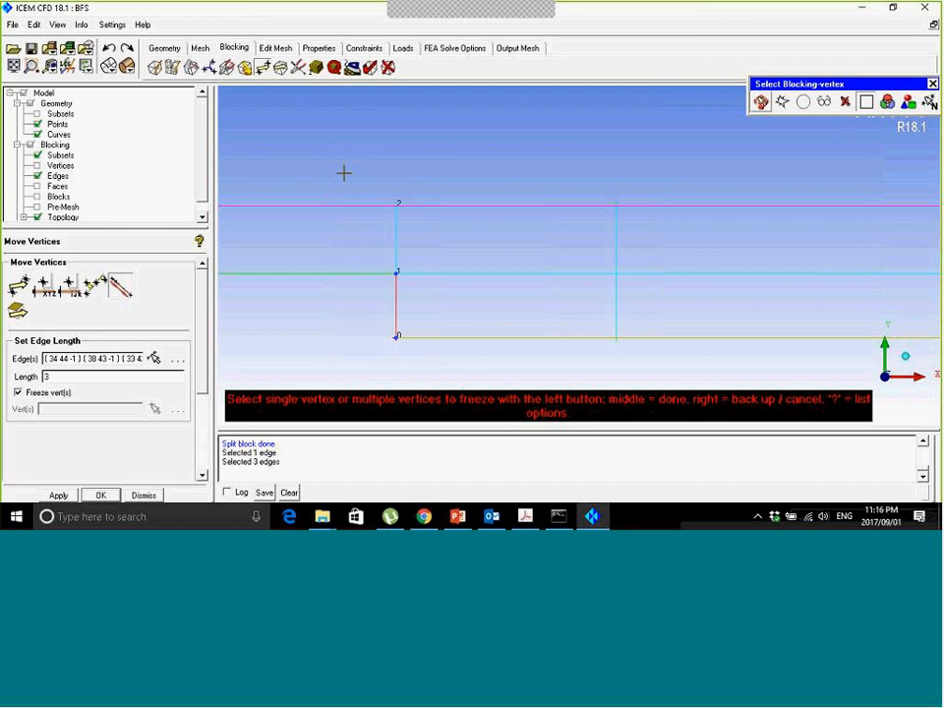
middle_click(438, 262)
click(59, 495)
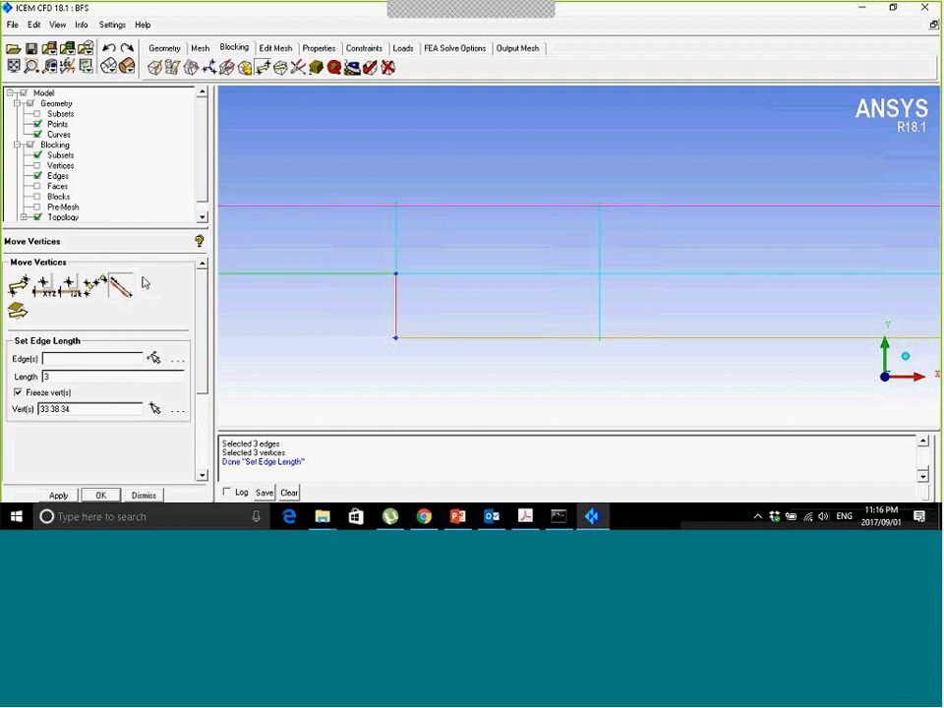
click(154, 358)
click(493, 222)
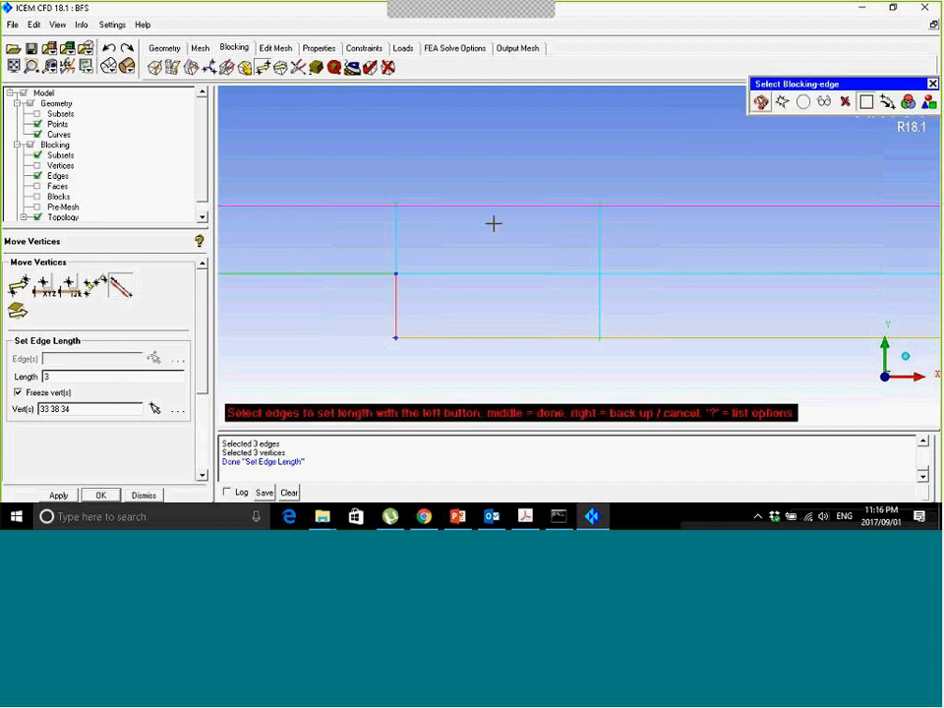
middle_click(493, 222)
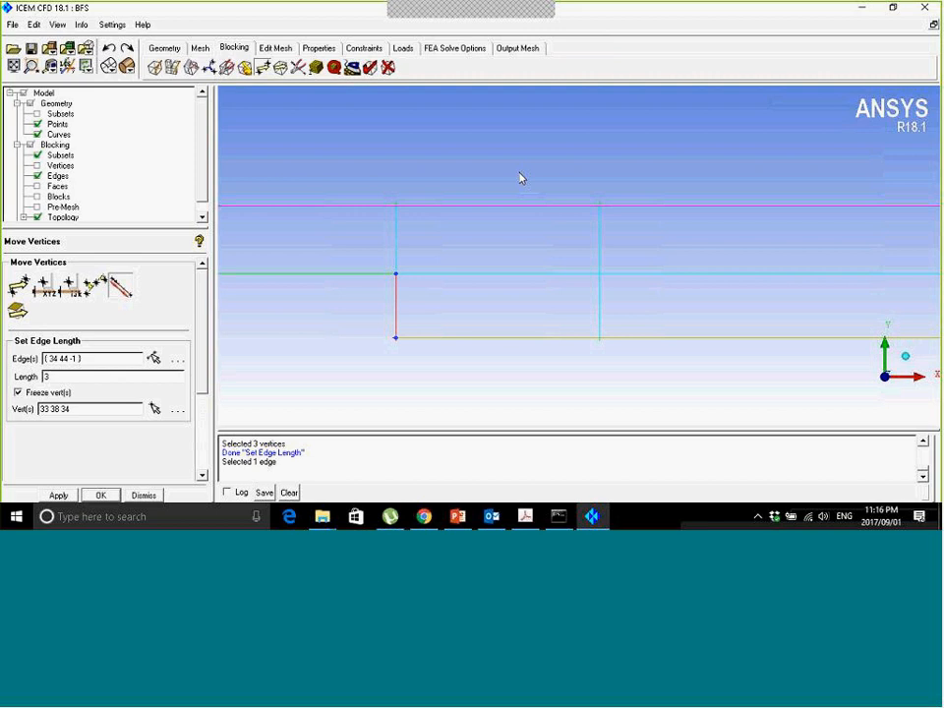
Set 40 nodes on the horizontal edges between the step and the downstream split in the pre-mesh edge parameters.
click(316, 67)
click(472, 272)
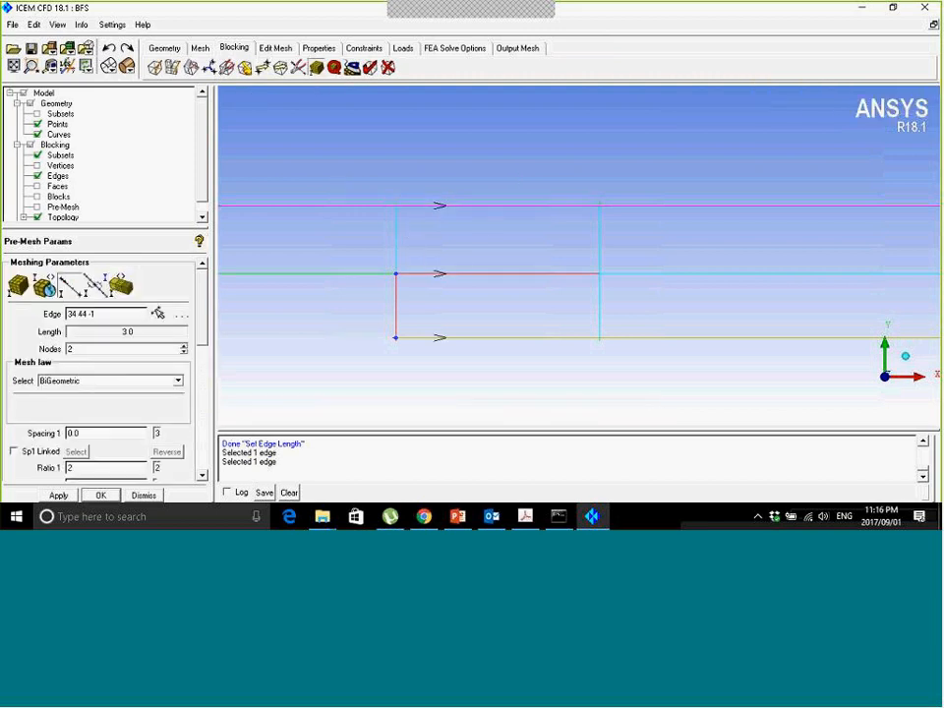
scroll(152, 335, down, 2)
double_click(69, 320)
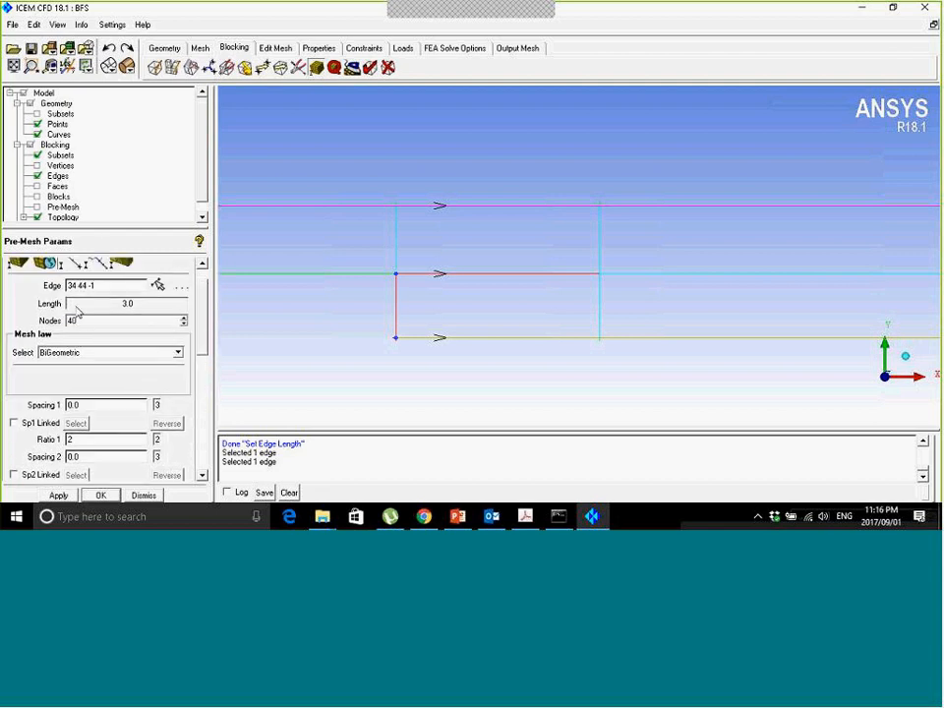
text(40)
key(Return)
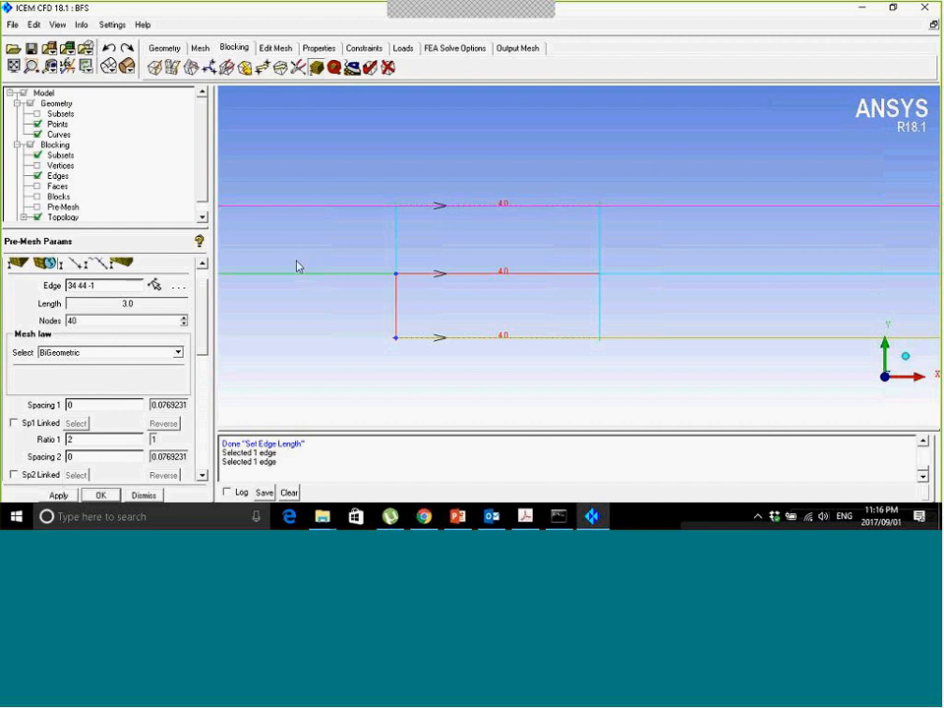
Set 20 nodes on the horizontal edges from the downstream split to the outlet.
scroll(207, 325, up, 1)
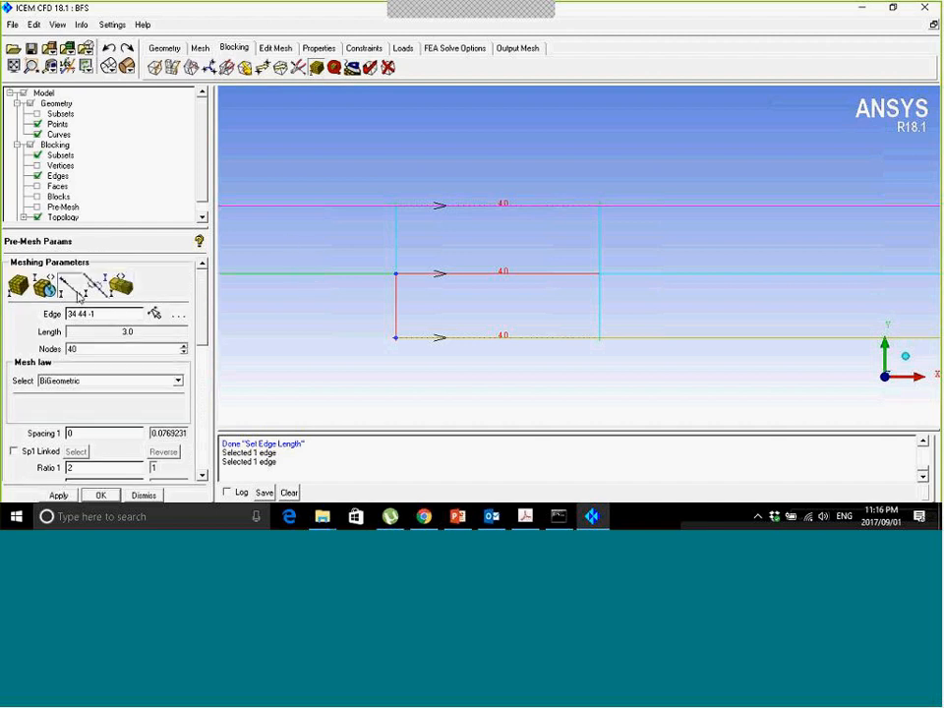
click(74, 290)
click(639, 204)
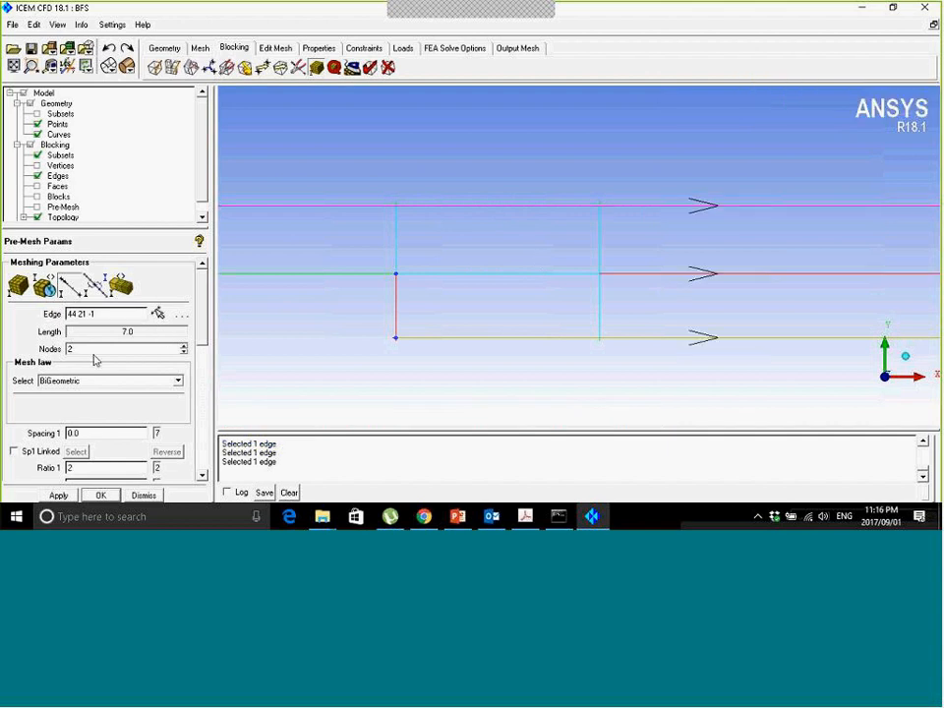
click(59, 494)
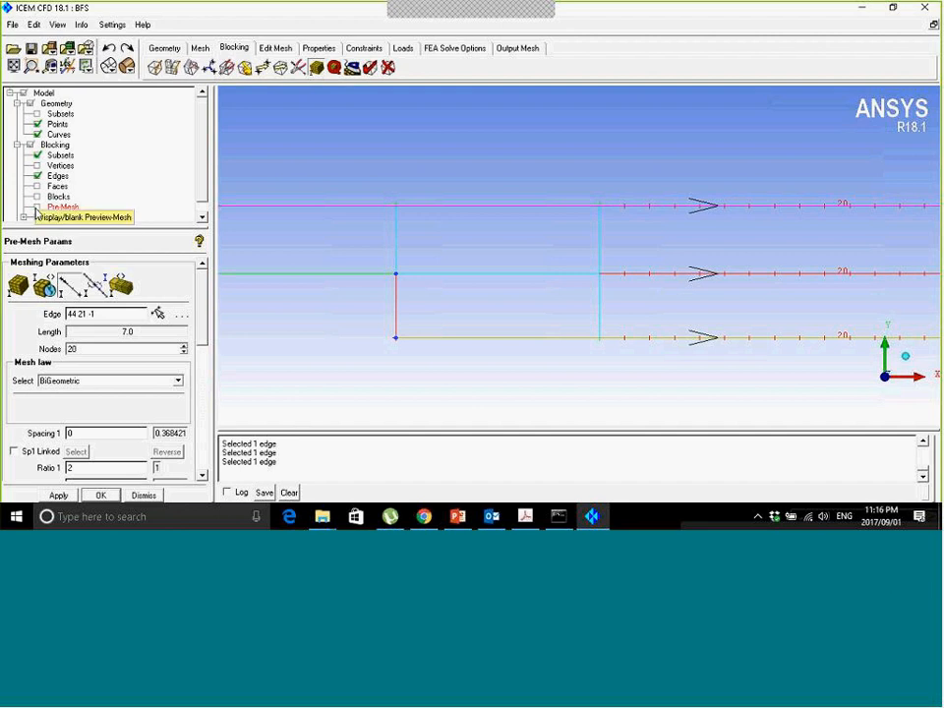
Display the recomputed pre-mesh and examine the cell distribution around the step and in the inlet channel.
click(36, 207)
click(334, 312)
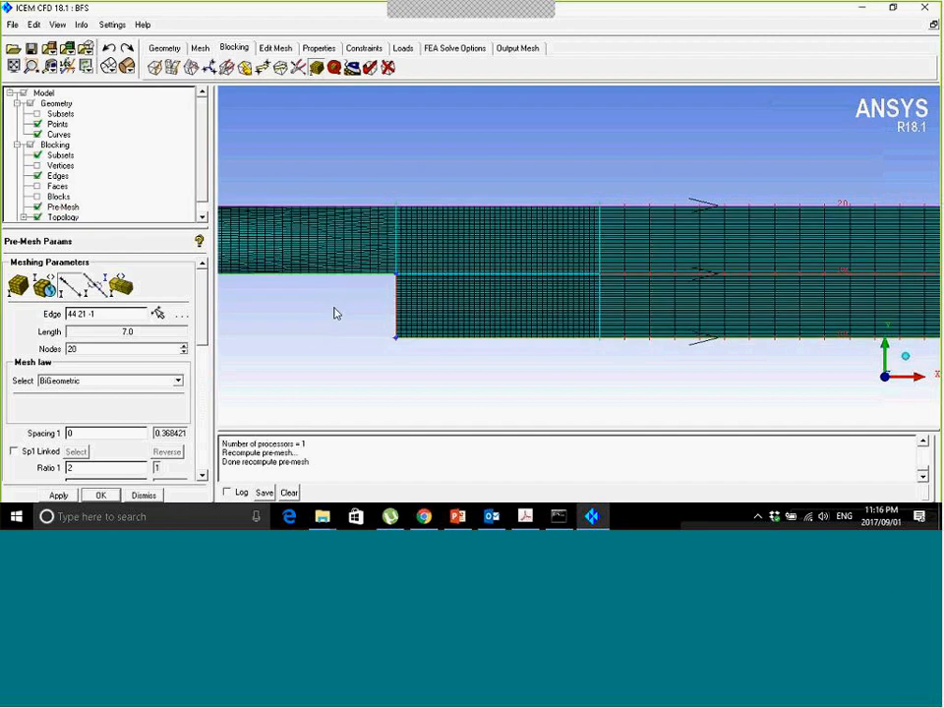
scroll(428, 220, up, 5)
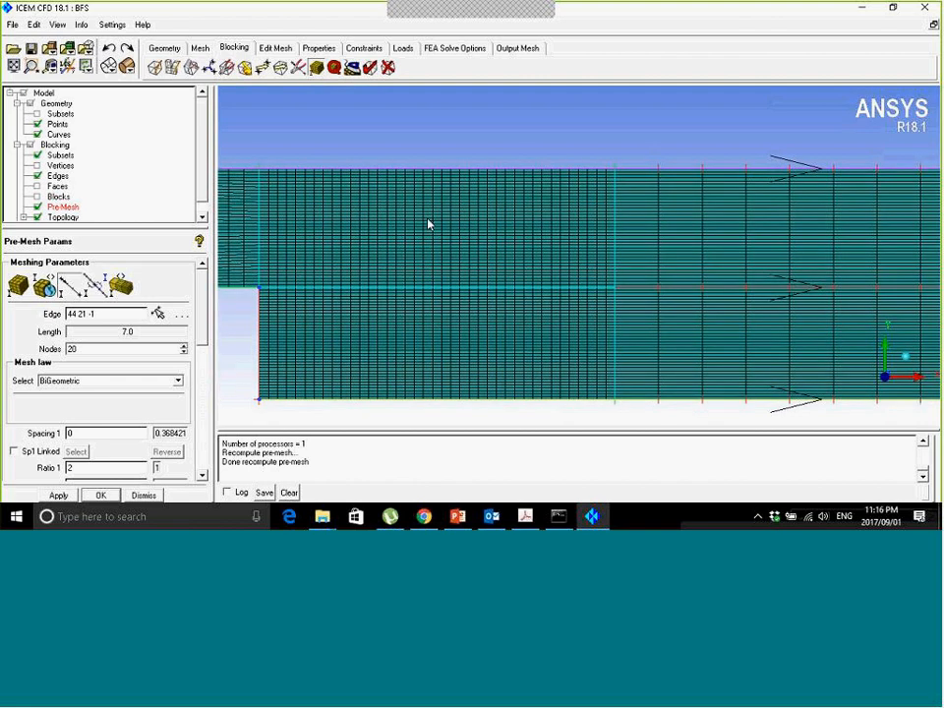
middle_drag(681, 227, 740, 207)
scroll(619, 213, down, 2)
scroll(619, 216, down, 2)
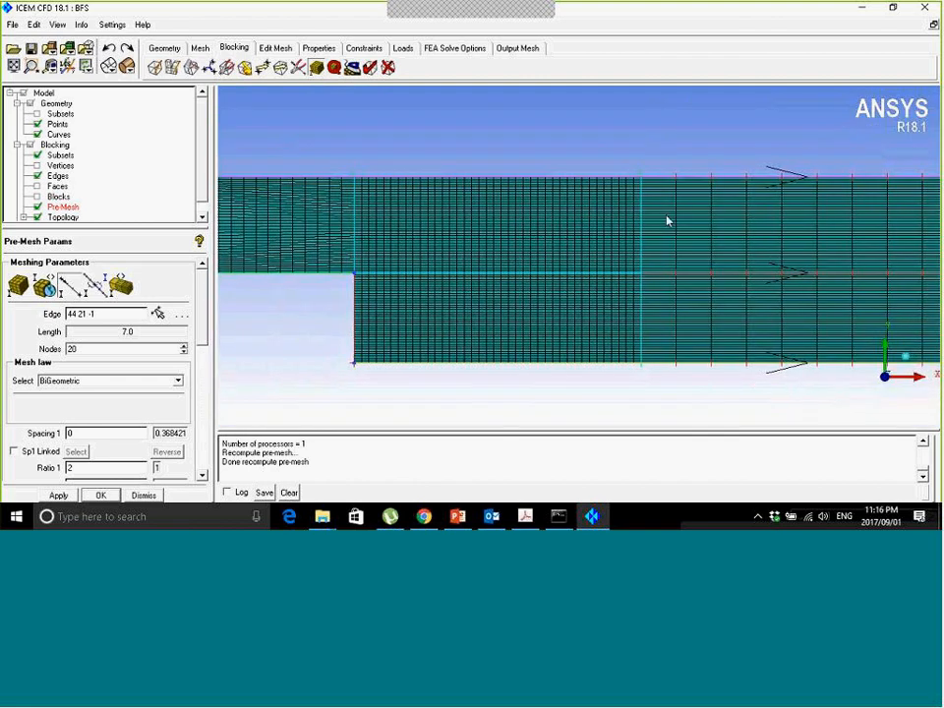
middle_drag(449, 284, 578, 267)
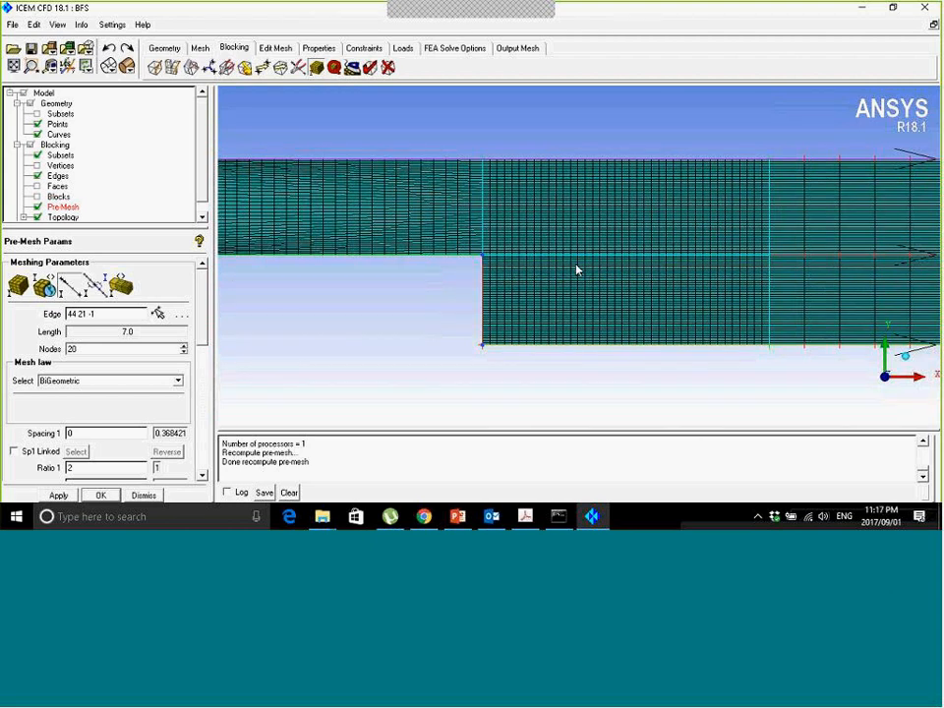
scroll(463, 291, down, 5)
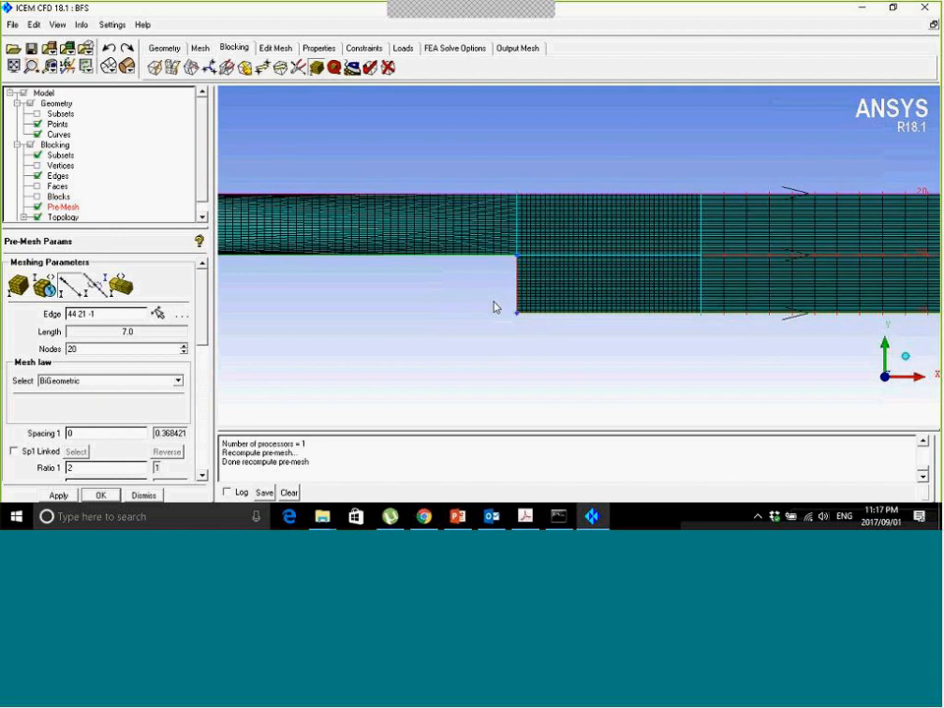
middle_drag(493, 302, 617, 304)
scroll(618, 304, up, 1)
scroll(499, 269, up, 3)
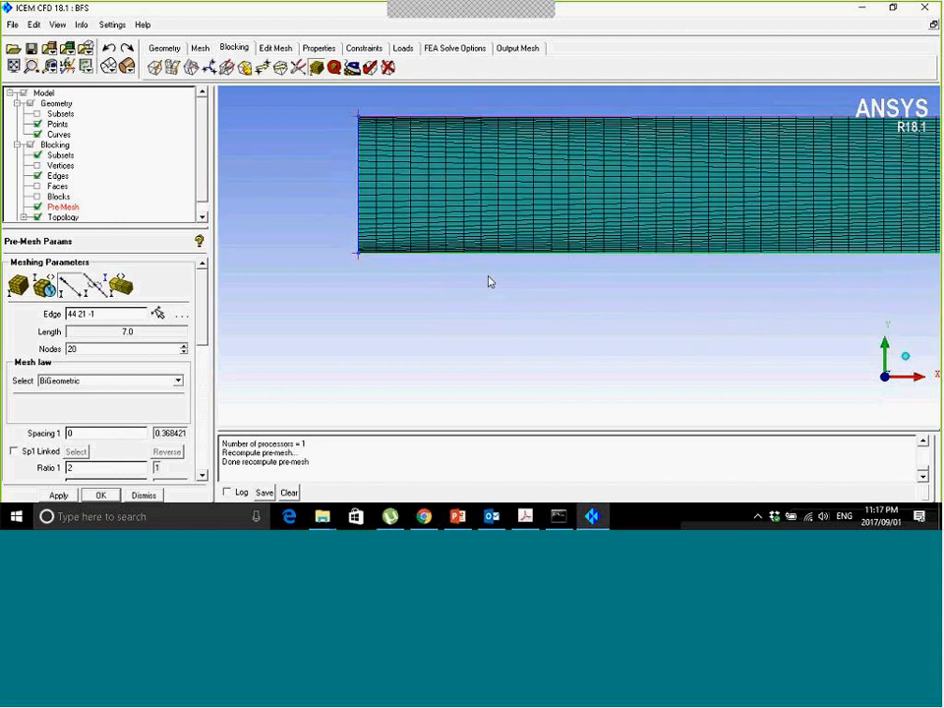
middle_drag(483, 279, 483, 280)
Copy the vertical inlet edge's meshing parameters, with 40 nodes and 0.005 end spacings, to all parallel edges.
click(318, 71)
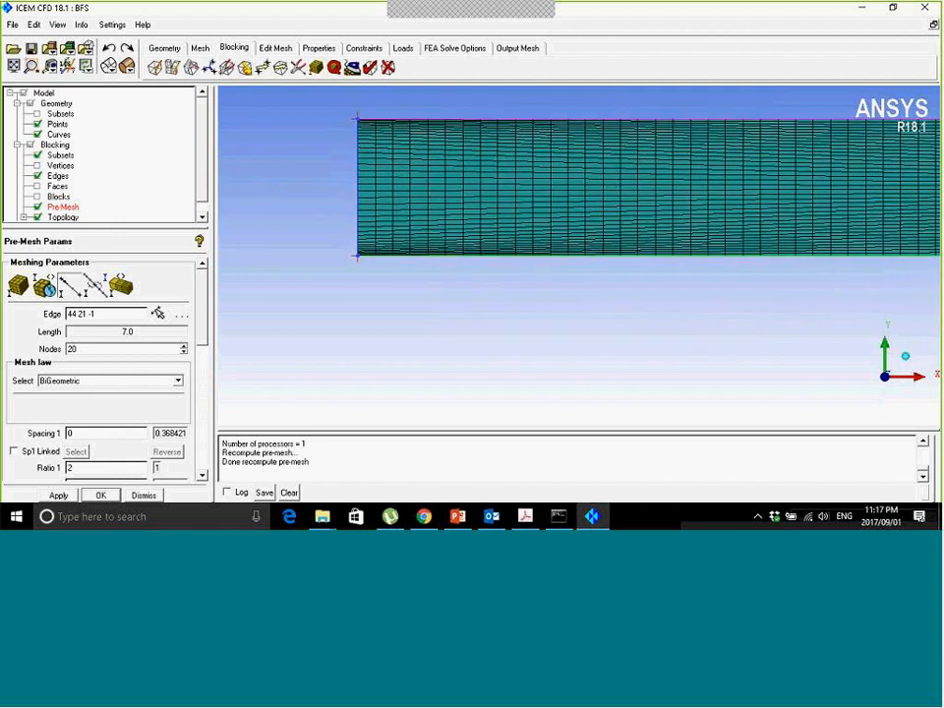
click(158, 313)
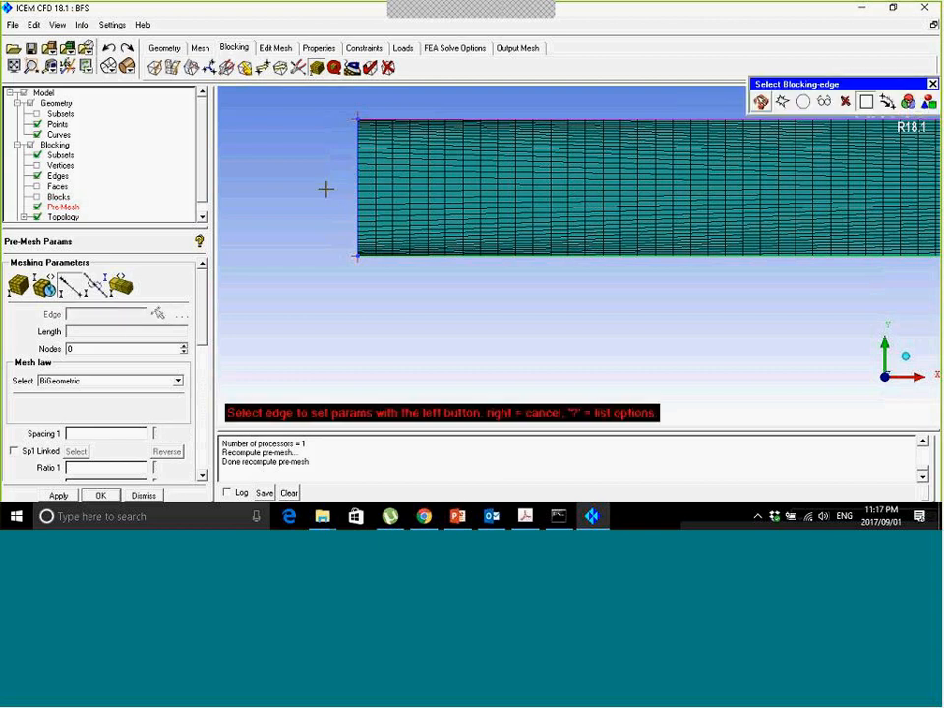
click(364, 193)
scroll(201, 349, down, 2)
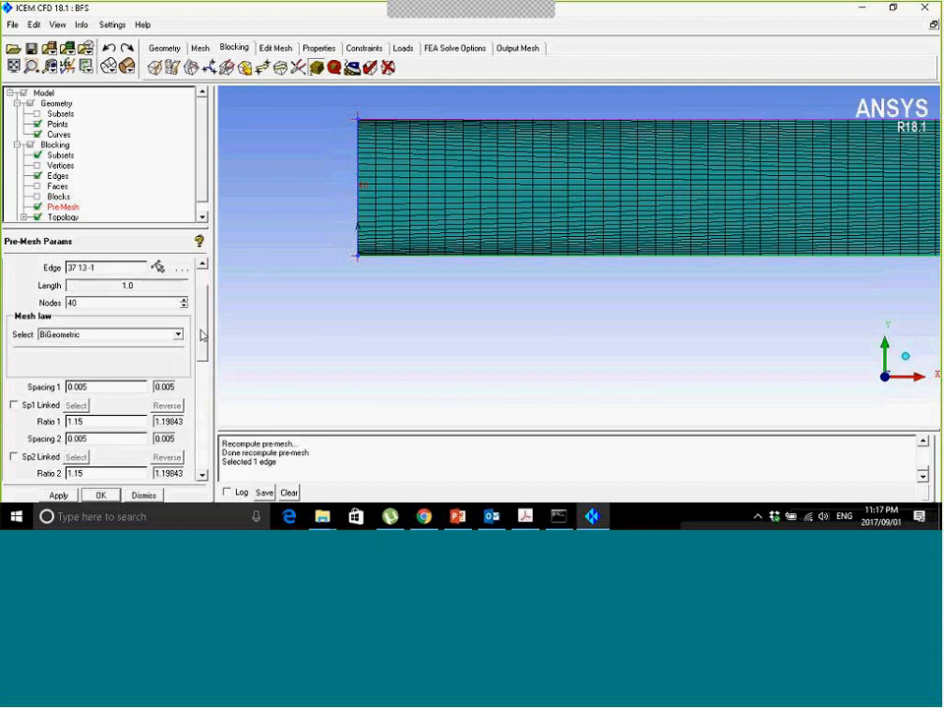
scroll(203, 364, down, 2)
click(58, 495)
Recompute the pre-mesh and examine the vertical cell spacing above and below the step corner.
scroll(818, 252, down, 2)
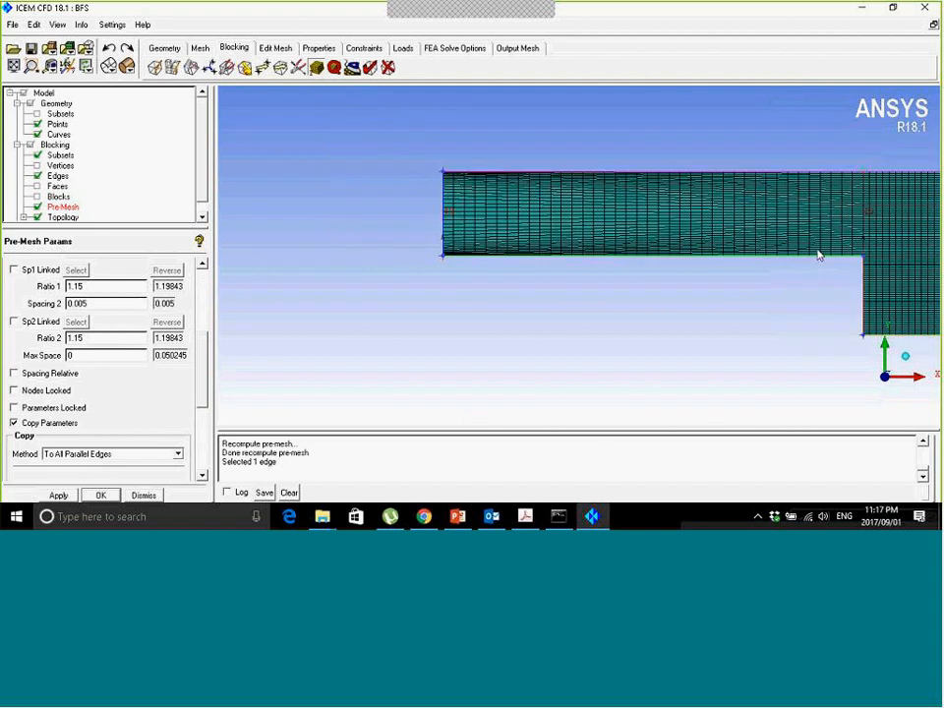
middle_drag(818, 253, 664, 252)
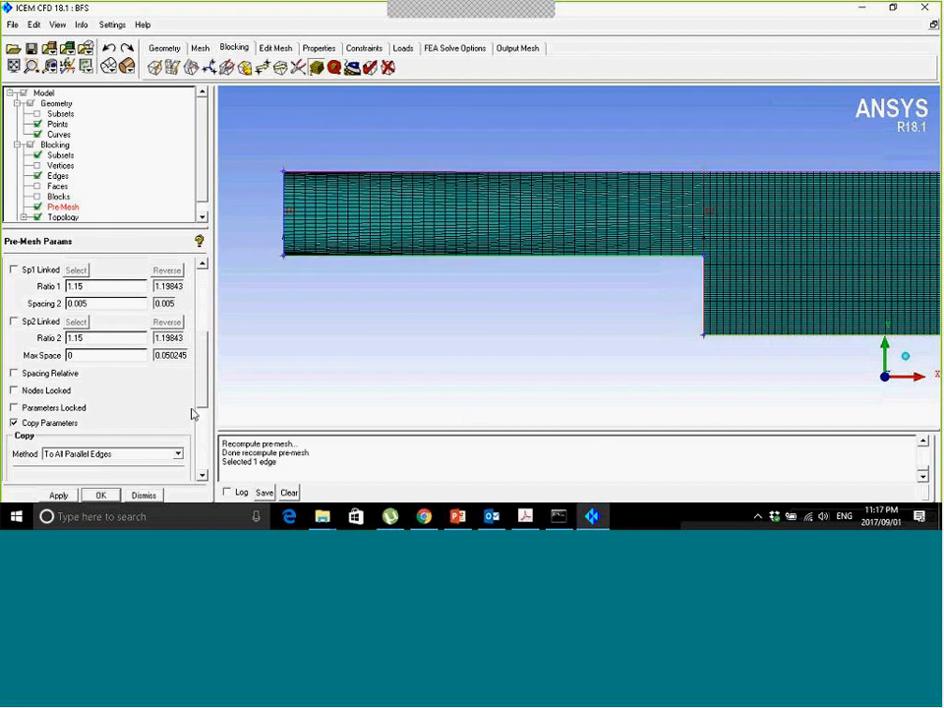
right_click(52, 212)
click(91, 315)
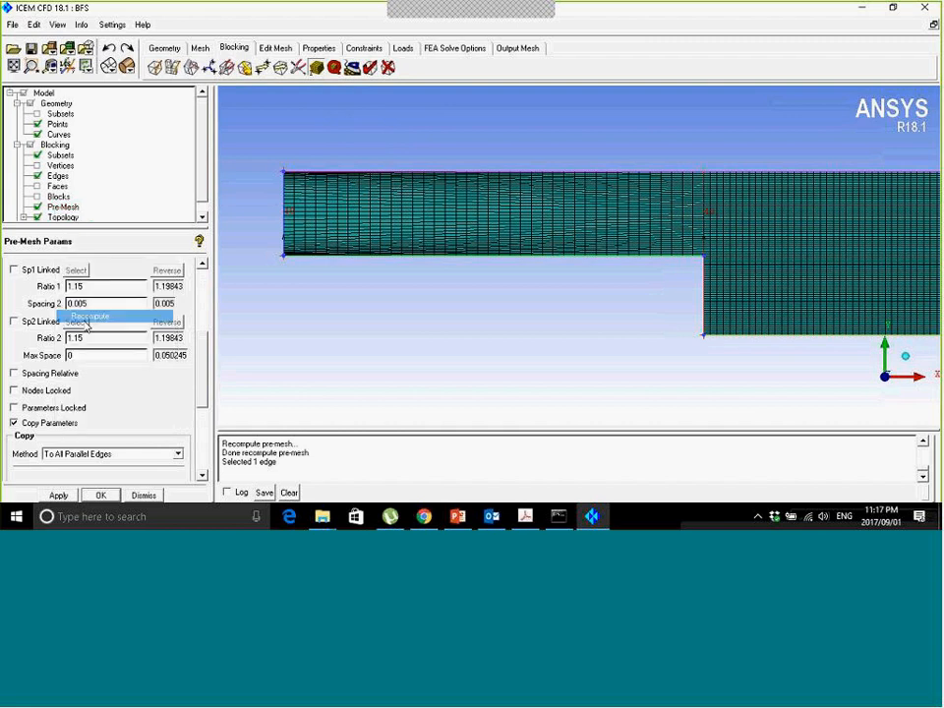
middle_drag(773, 216, 619, 207)
scroll(587, 288, up, 5)
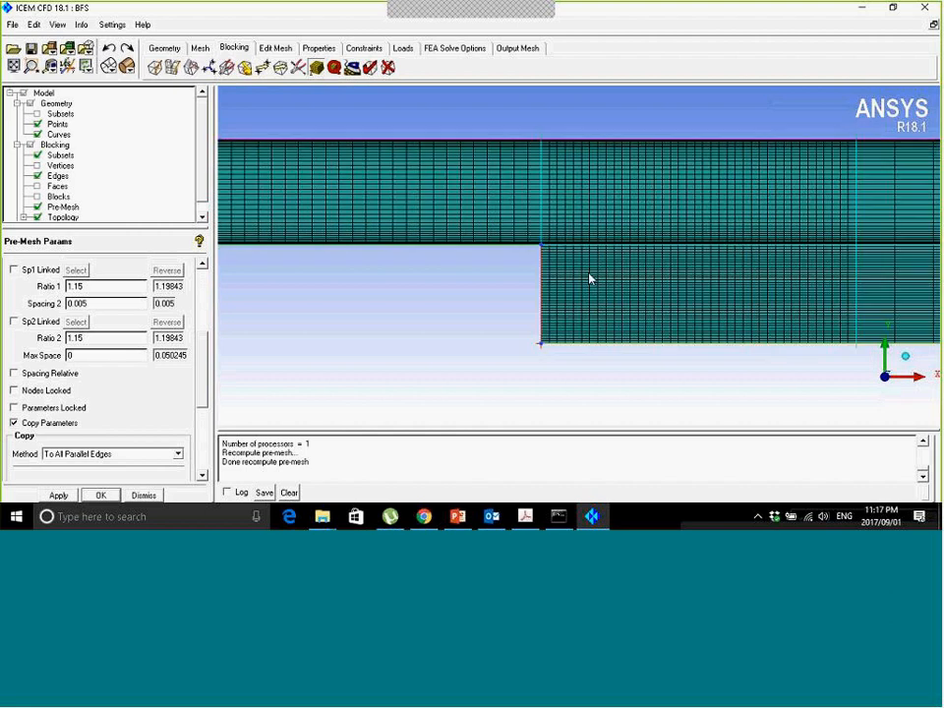
scroll(537, 278, up, 3)
middle_drag(536, 278, 610, 239)
scroll(611, 238, up, 5)
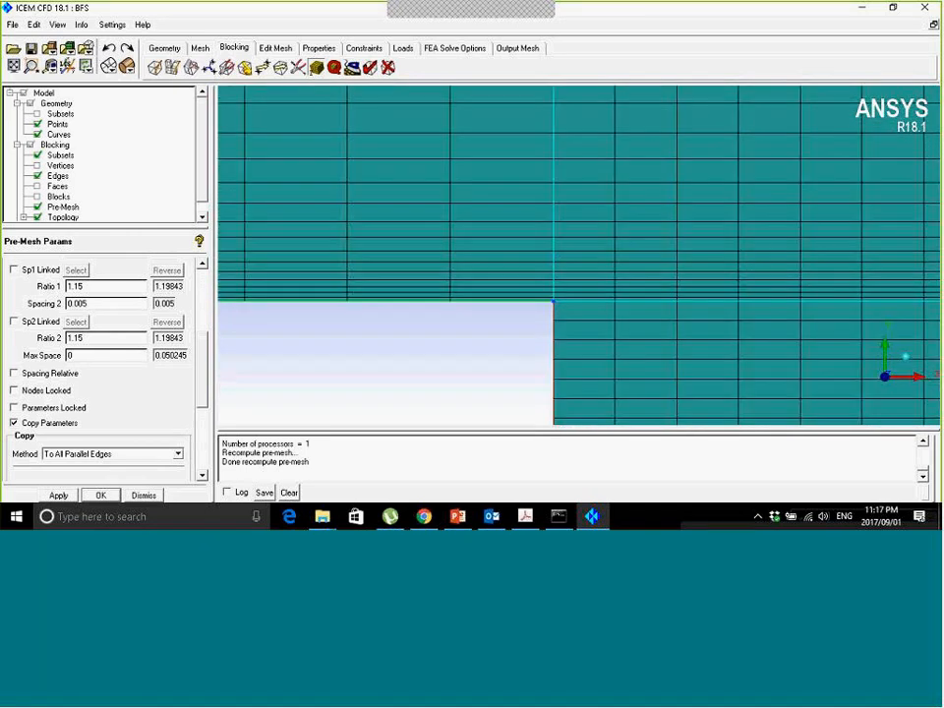
middle_drag(592, 362, 551, 337)
scroll(551, 337, up, 2)
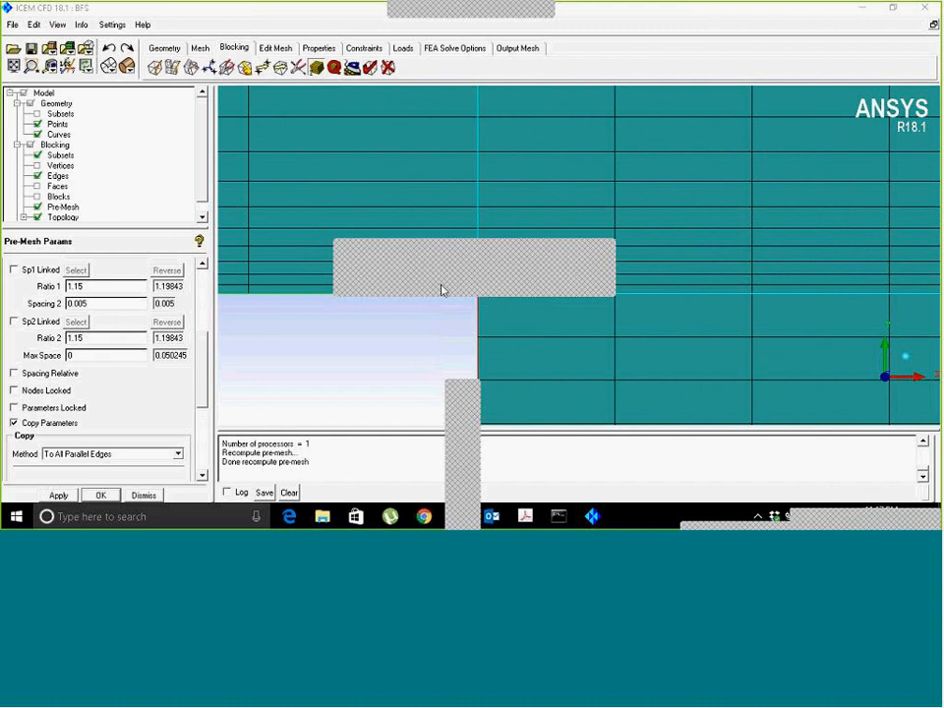
mouse_move(477, 282)
mouse_down()
mouse_move(477, 294)
mouse_move(476, 286)
mouse_move(514, 283)
mouse_move(480, 320)
mouse_up()
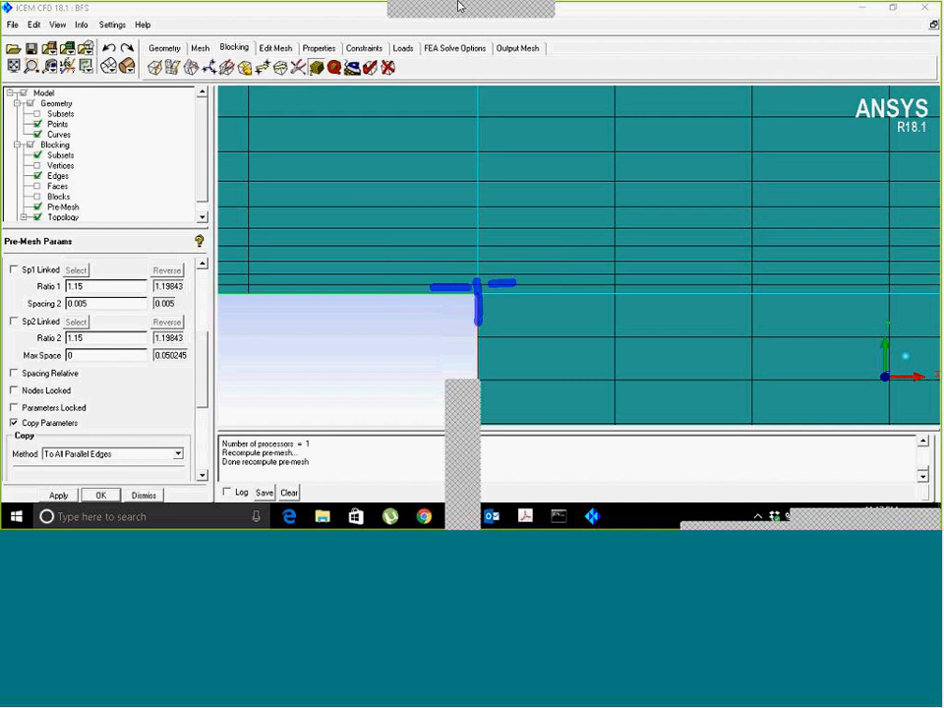
mouse_move(461, 5)
click(697, 22)
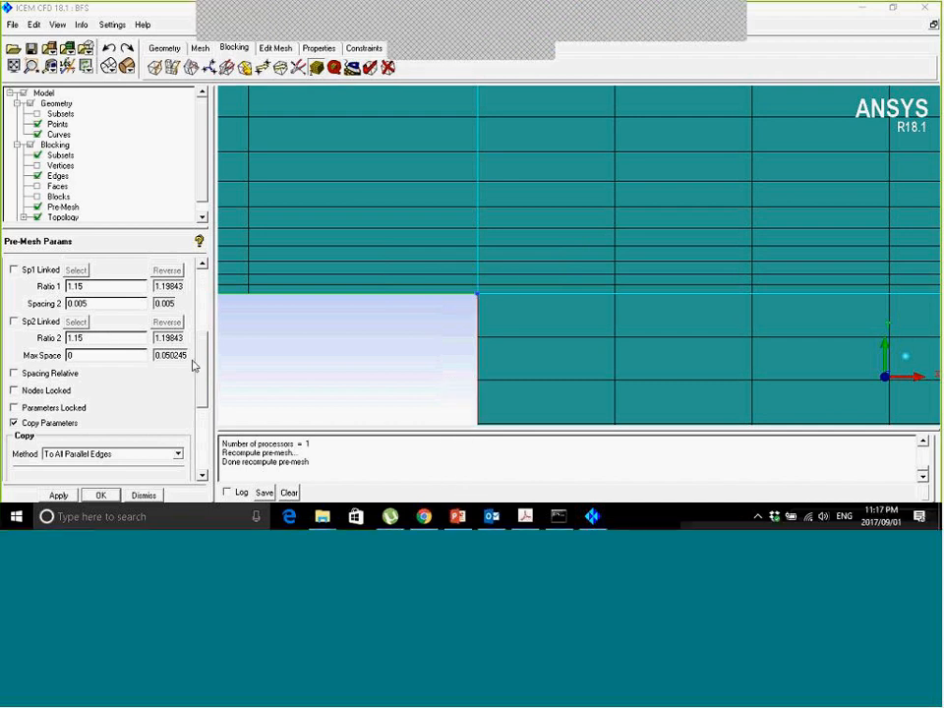
Match the end spacing of the horizontal edge upstream of the step corner to the vertical edge above the corner.
scroll(203, 337, up, 3)
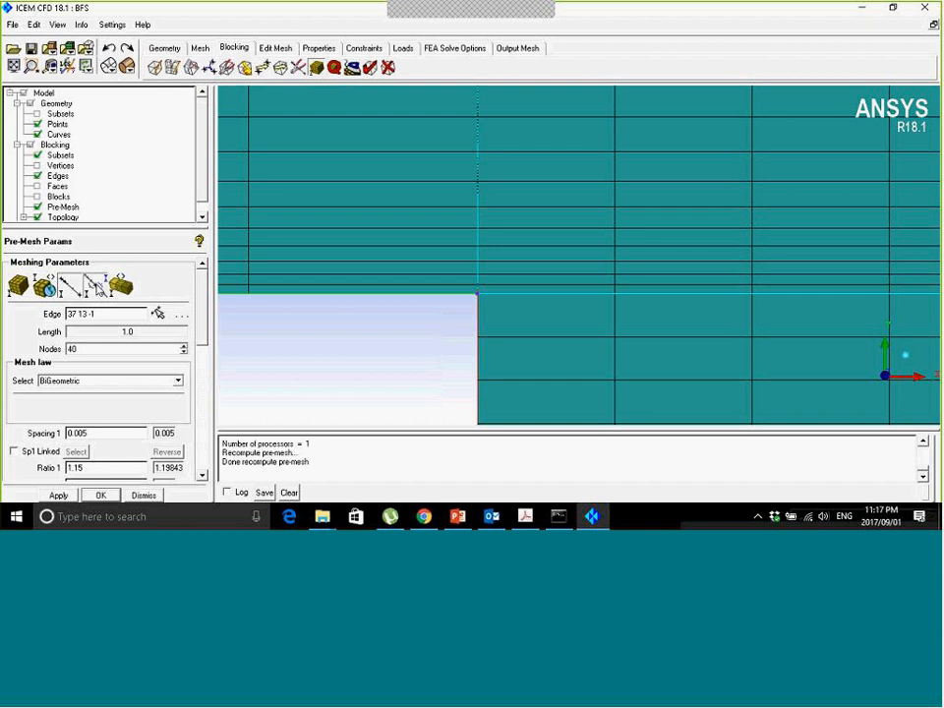
click(95, 285)
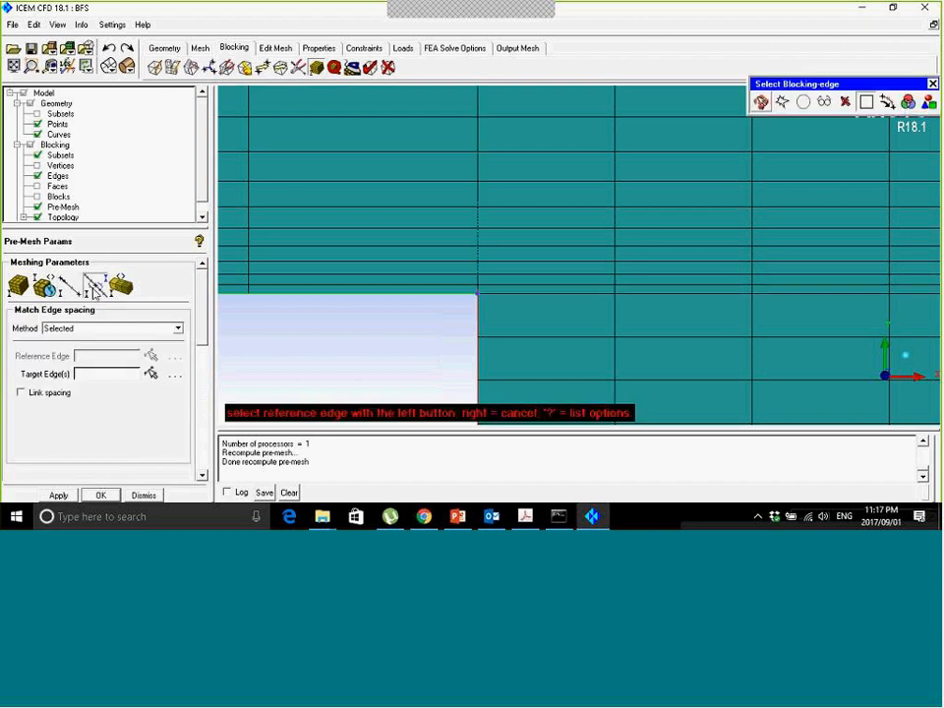
click(96, 292)
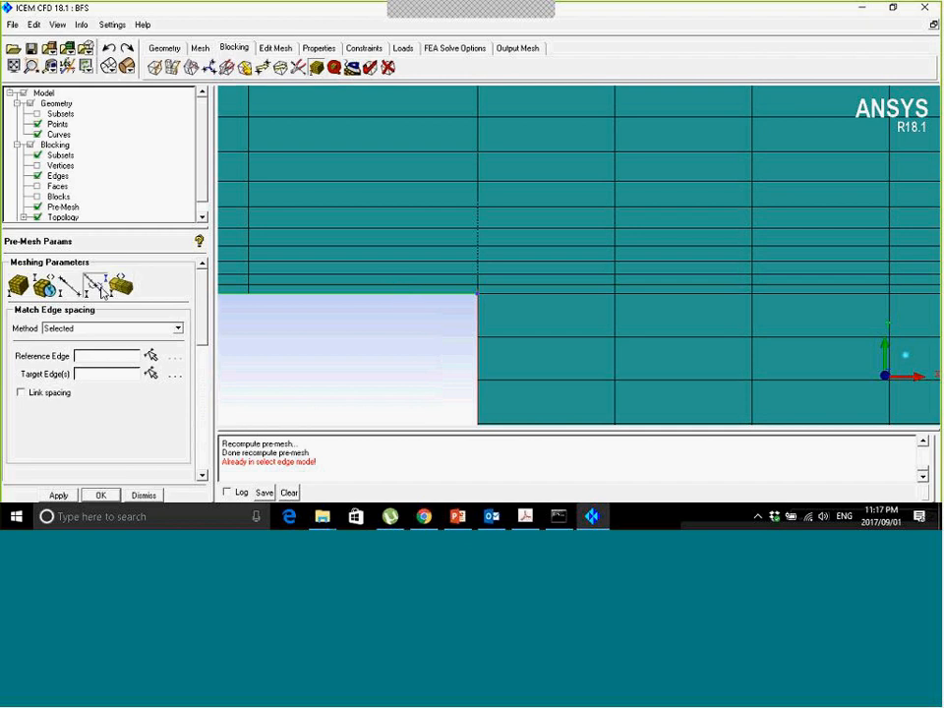
click(98, 286)
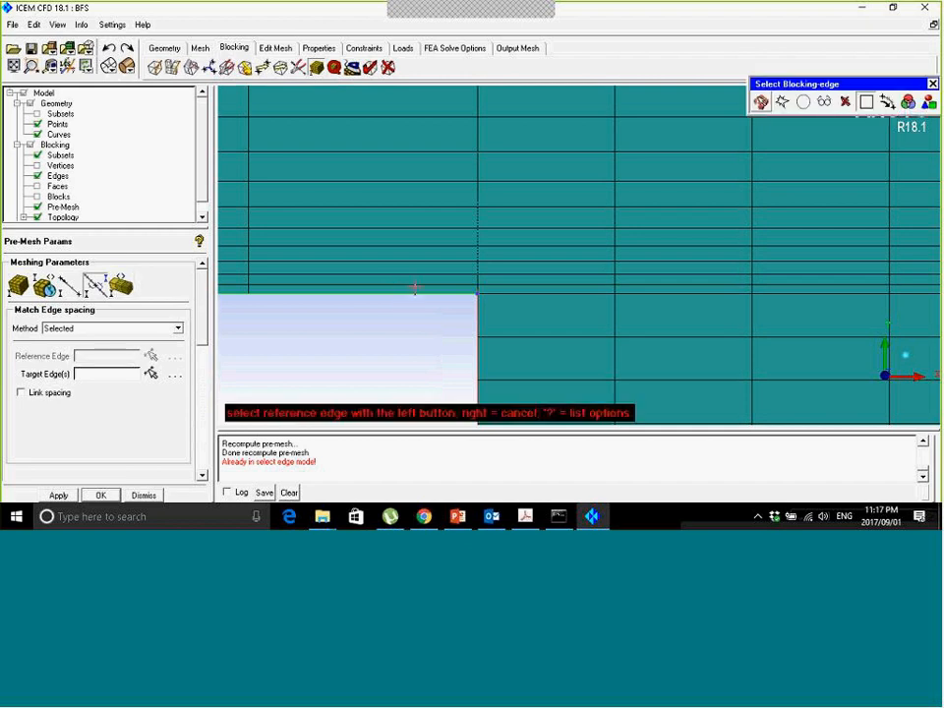
click(476, 282)
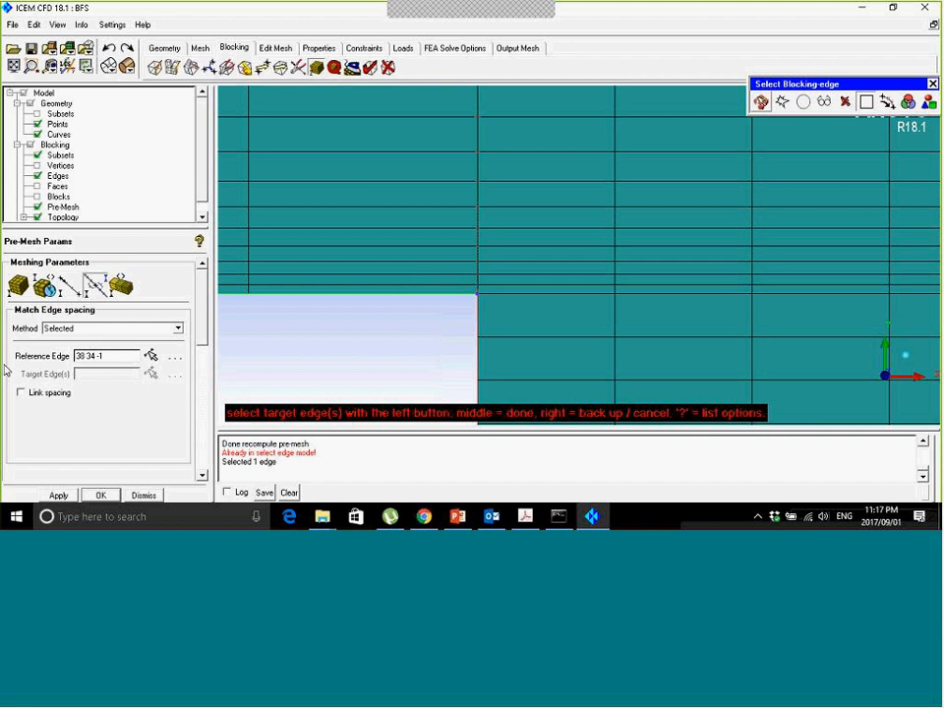
middle_click(358, 312)
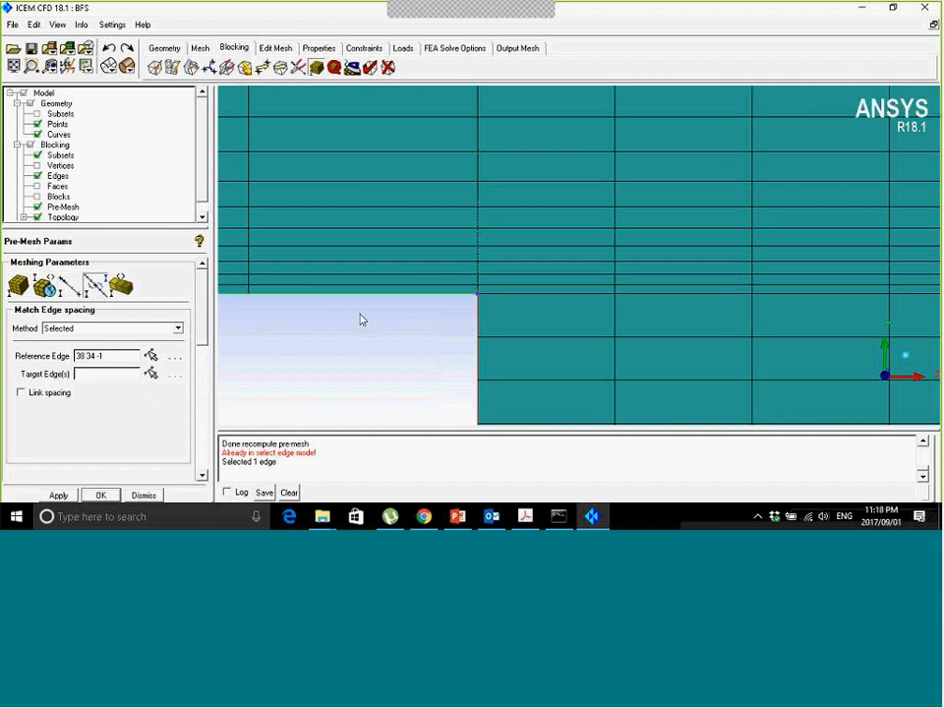
Match the spacings of the horizontal edge downstream of the corner and the vertical step-wall edge to the vertical edge above the corner.
click(477, 274)
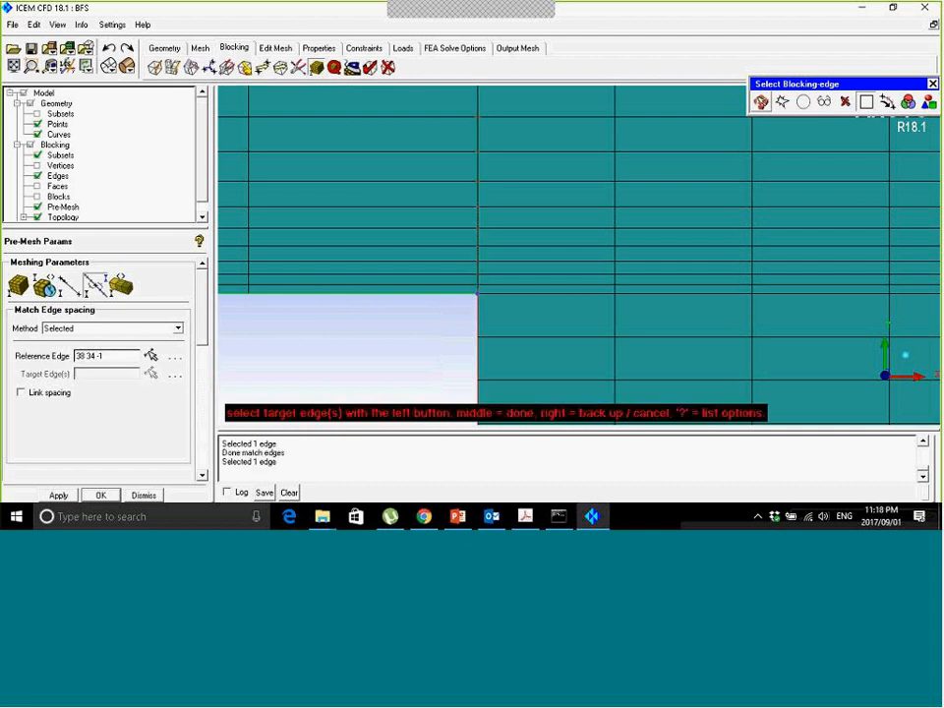
click(509, 293)
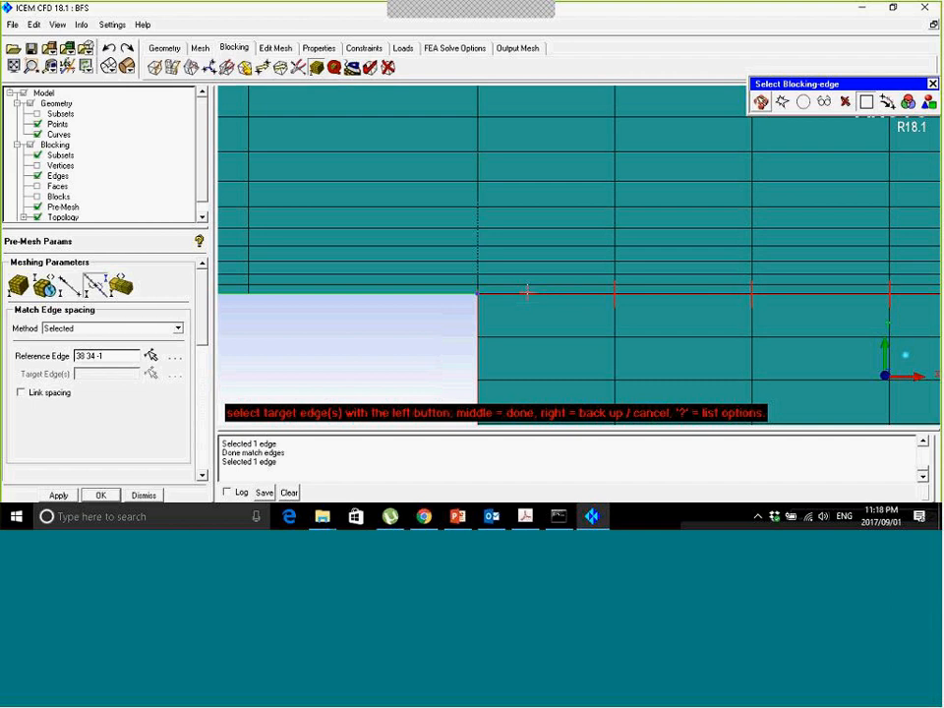
middle_click(512, 304)
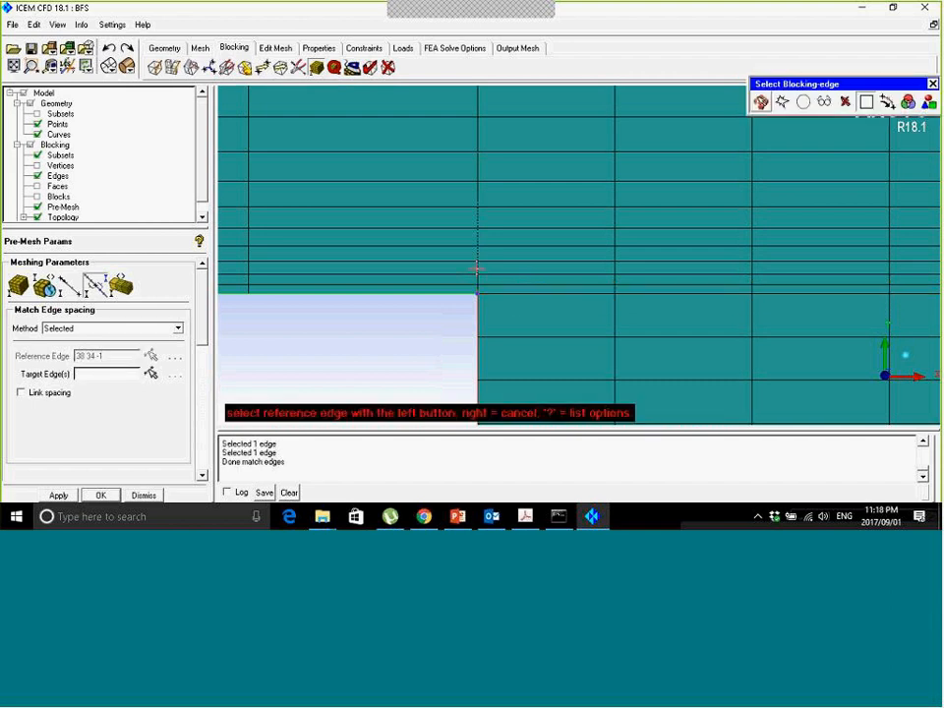
click(477, 268)
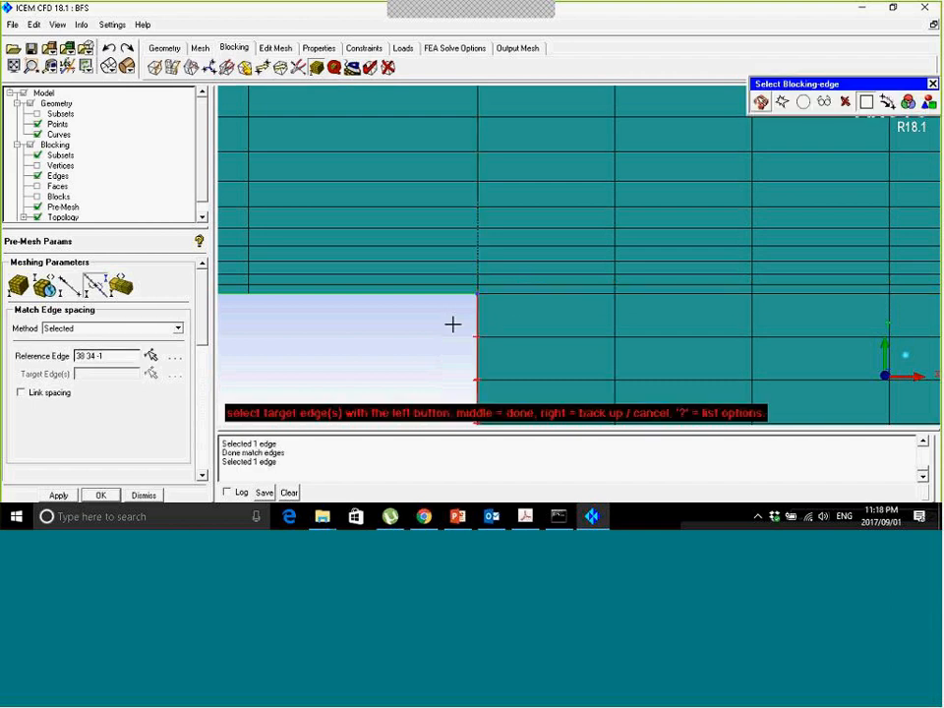
click(452, 324)
middle_click(456, 331)
right_drag(440, 355, 434, 307)
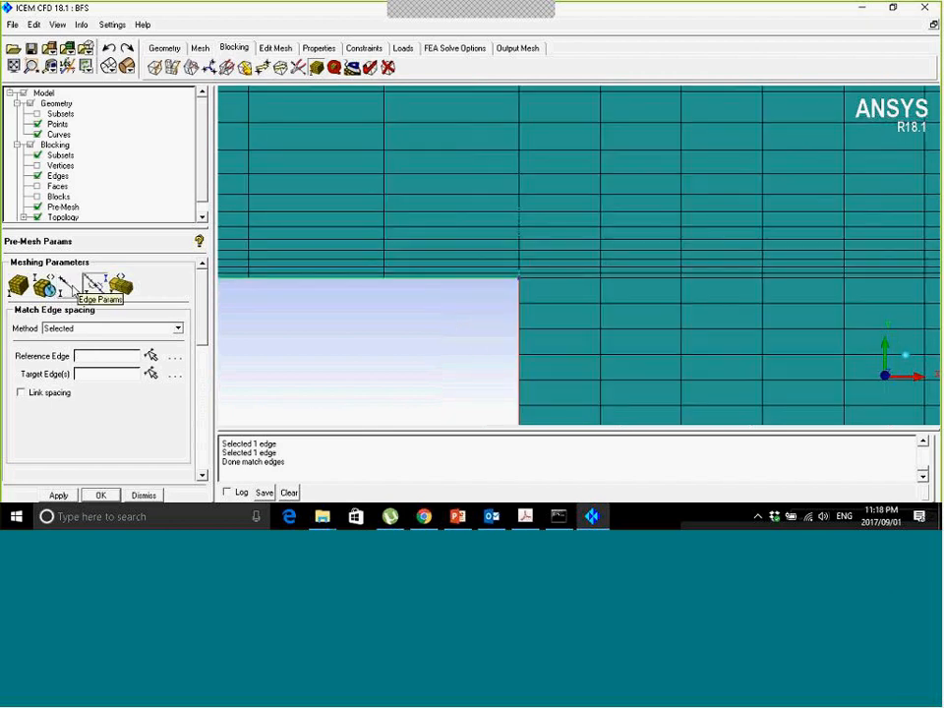
Set Ratio 2 to 1.2 on the horizontal edge upstream of the step corner.
click(73, 287)
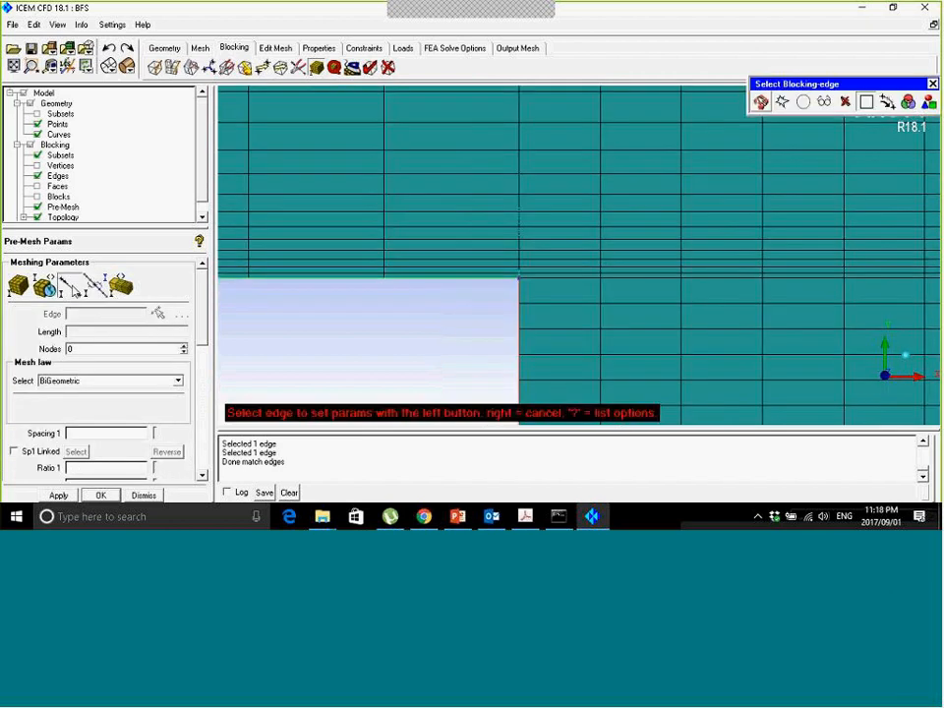
click(447, 278)
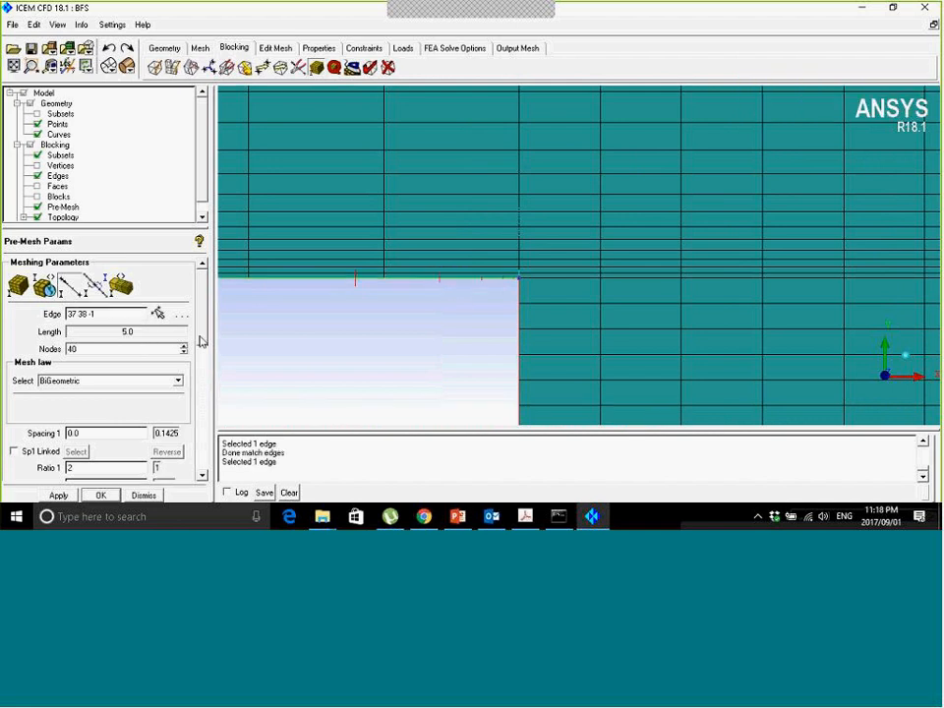
drag(207, 331, 205, 365)
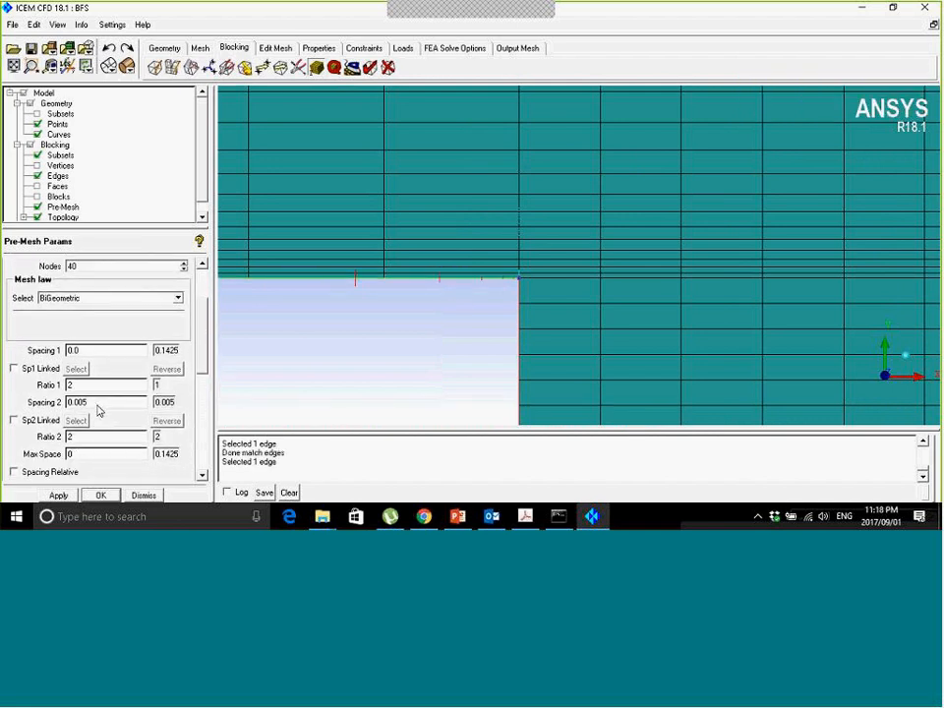
drag(75, 436, 54, 435)
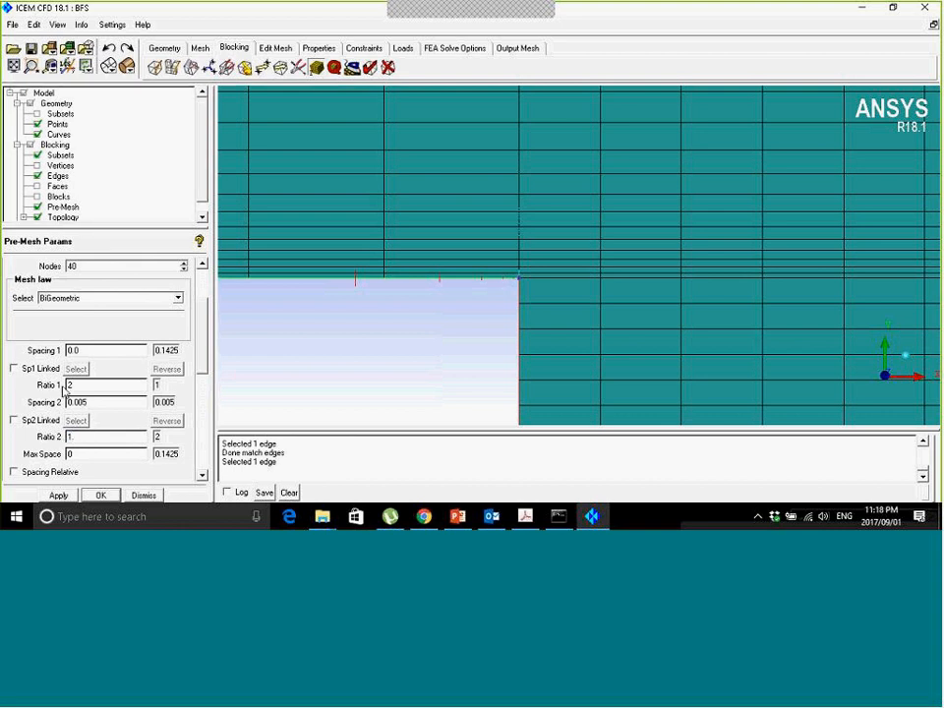
text(1.2)
click(58, 494)
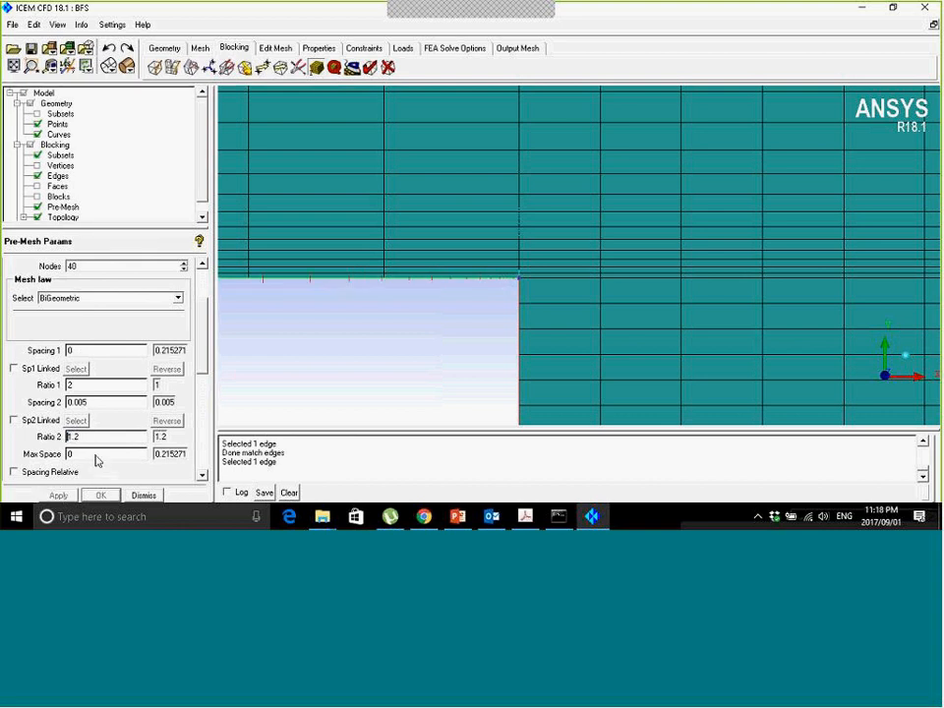
Set Ratio 1 to 1.2 on the horizontal edge immediately downstream of the step corner.
drag(201, 353, 206, 300)
click(74, 288)
click(536, 284)
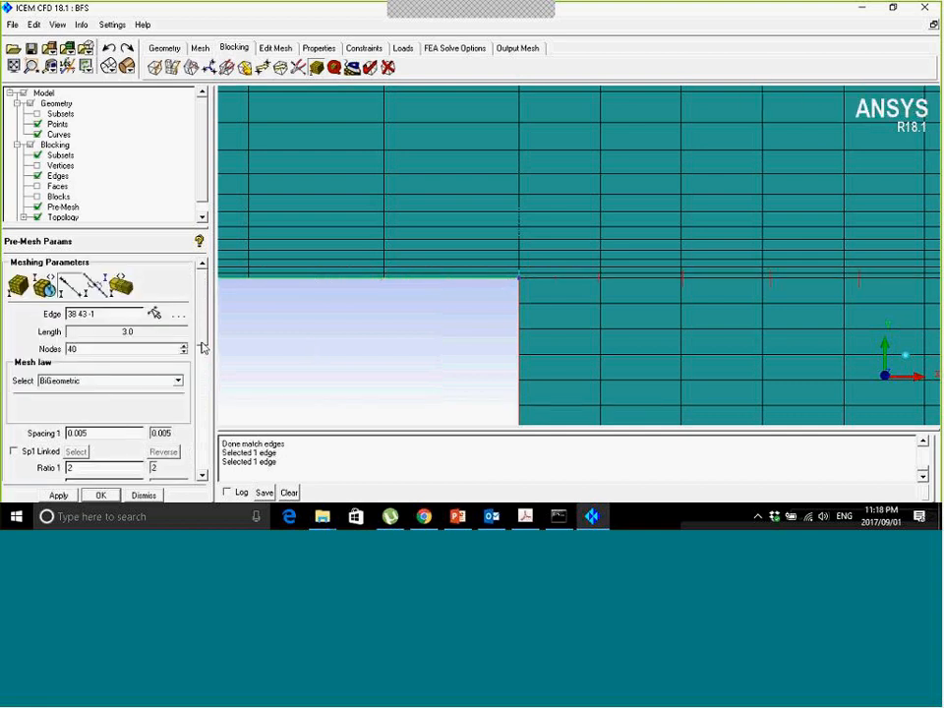
drag(204, 337, 204, 374)
drag(111, 363, 55, 363)
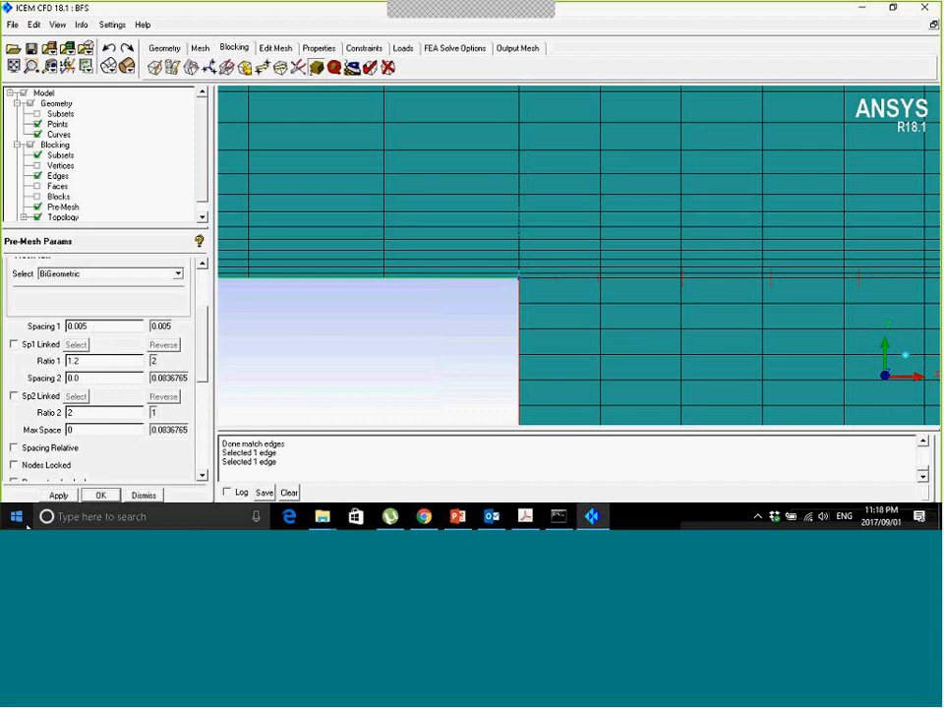
click(59, 494)
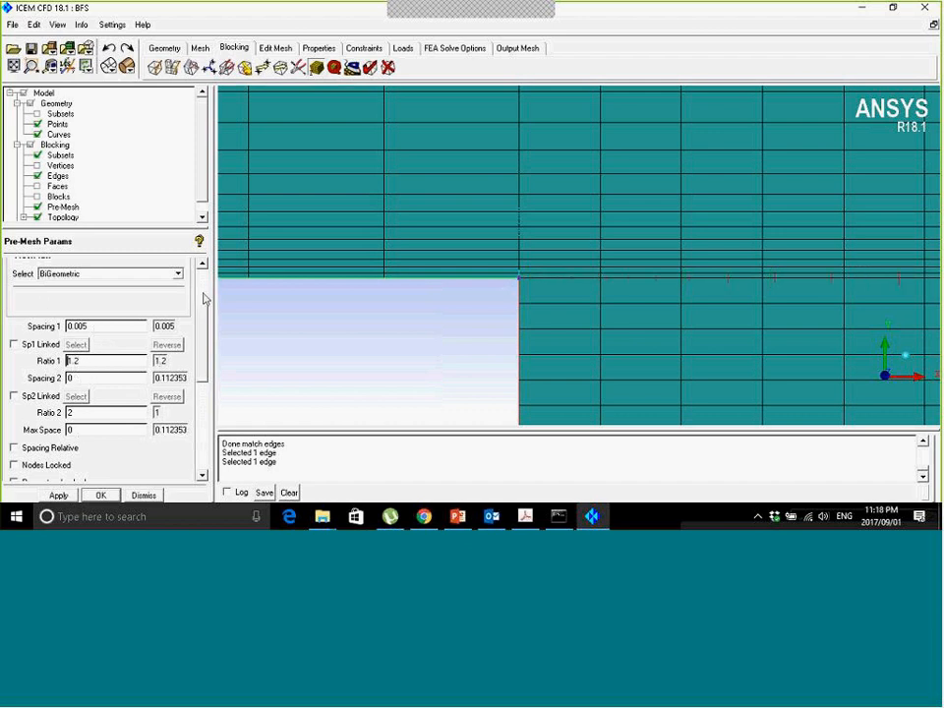
Set Ratio 2 to 1.2 on the vertical step-wall edge below the corner.
drag(203, 295, 203, 258)
click(90, 286)
click(71, 285)
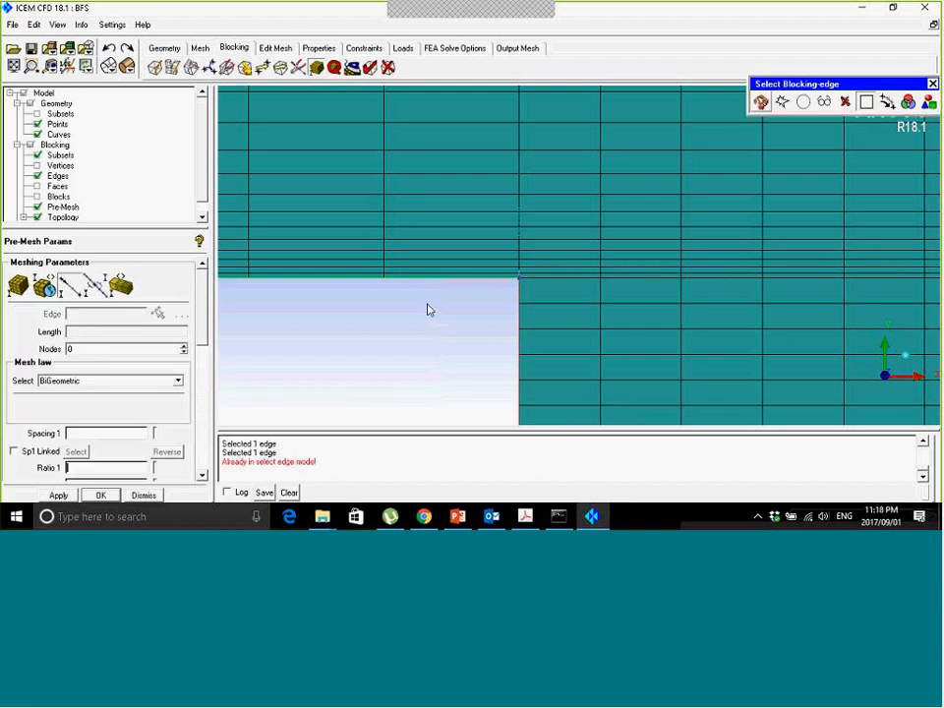
click(158, 314)
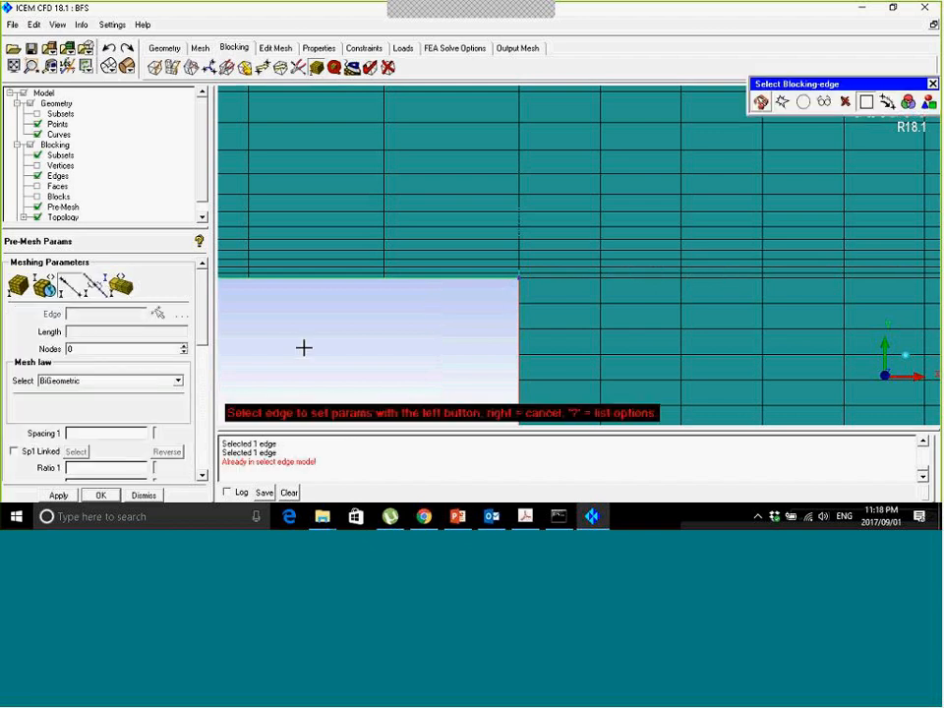
click(518, 349)
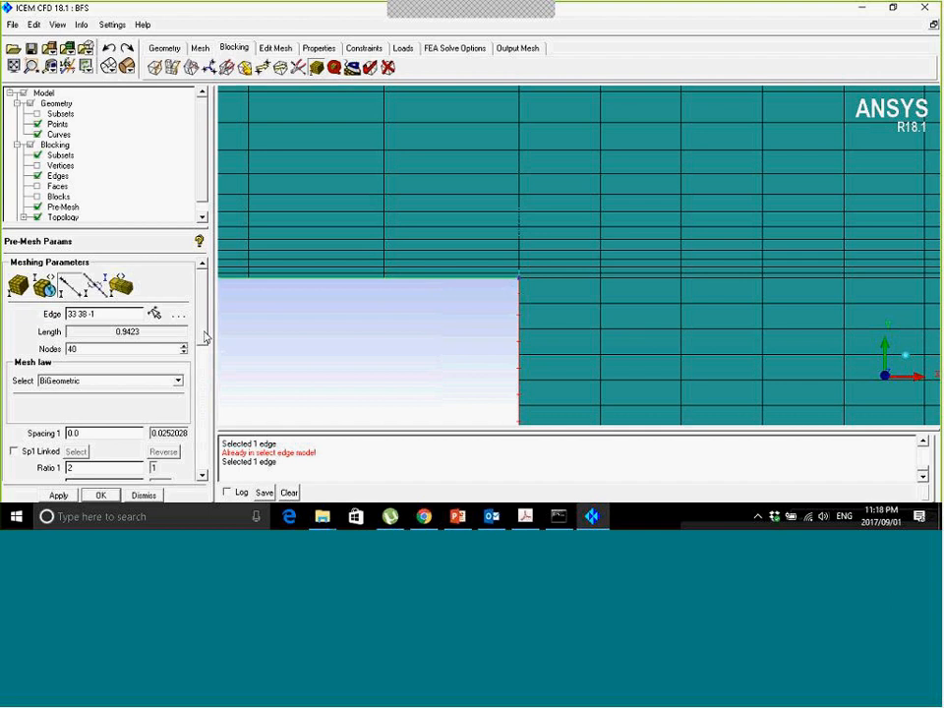
scroll(111, 386, down, 3)
click(99, 367)
drag(97, 370, 65, 367)
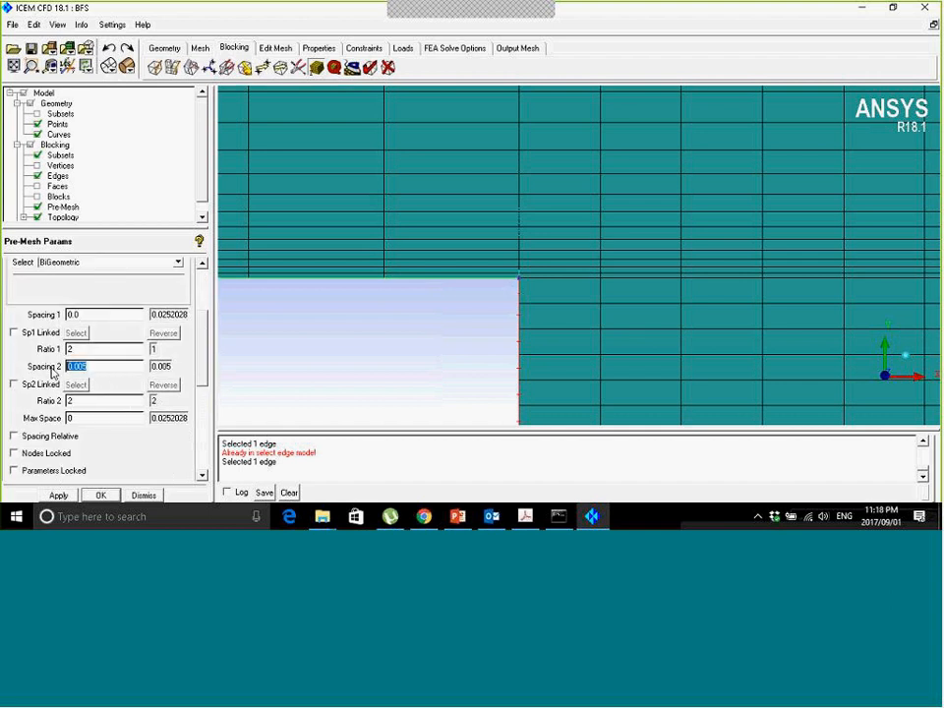
key(Tab)
key(Return)
scroll(451, 183, down, 1)
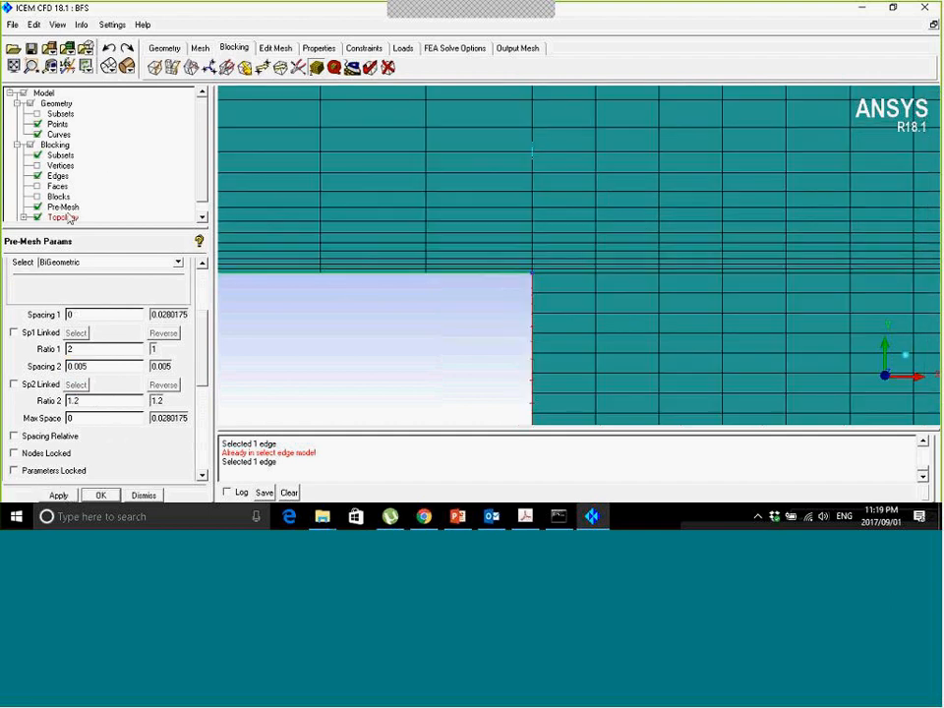
Recompute the pre-mesh with the matched spacings and examine the refined cells around the step corner.
right_click(63, 206)
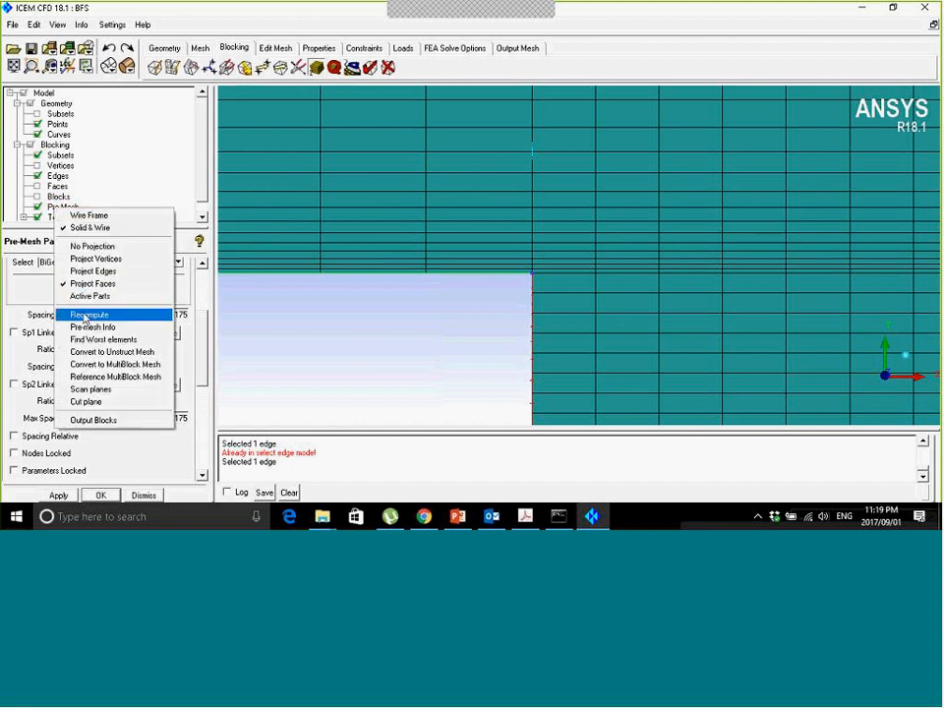
click(95, 313)
scroll(480, 279, down, 3)
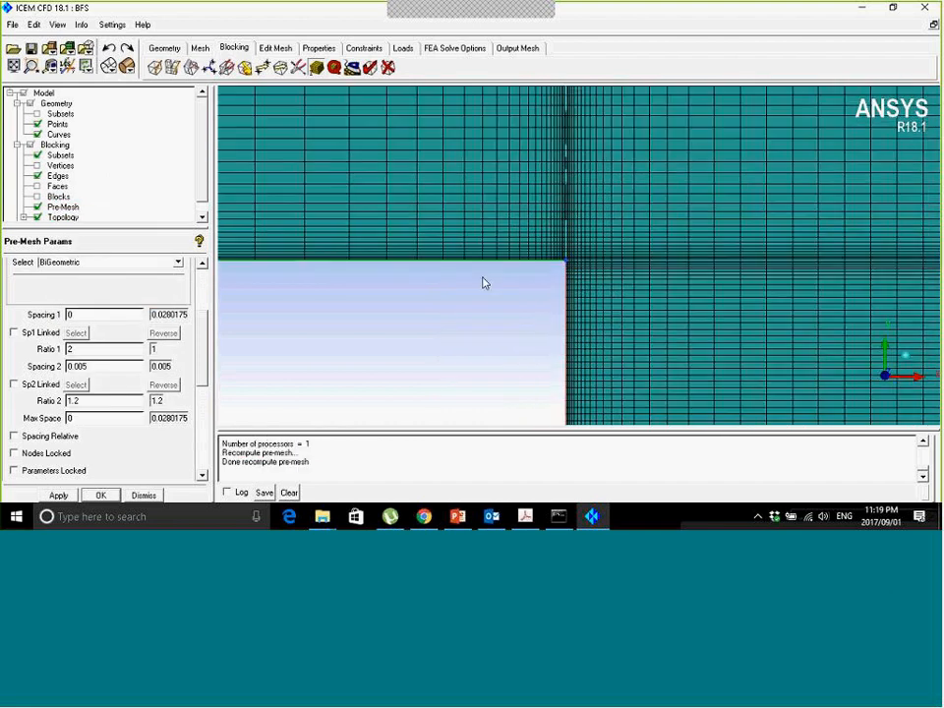
Set the vertical step-face edge's Spacing 1 to 0.005 and both Ratio 1 and Ratio 2 to 1.1.
right_drag(498, 205, 456, 278)
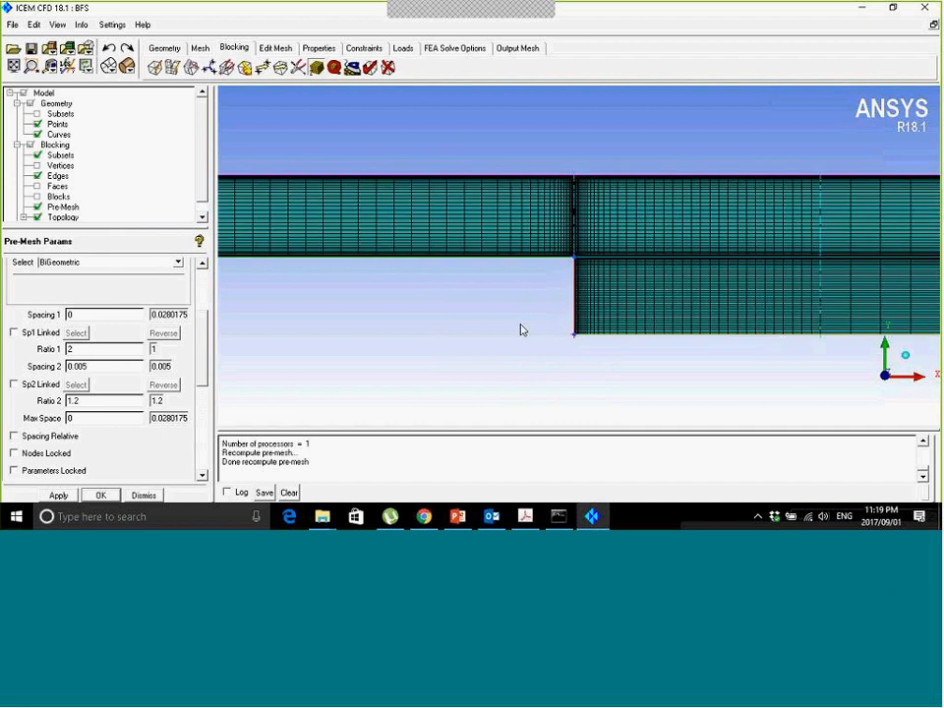
right_drag(522, 329, 465, 183)
right_drag(541, 394, 544, 307)
middle_drag(544, 308, 336, 204)
middle_drag(352, 385, 404, 376)
scroll(88, 295, up, 5)
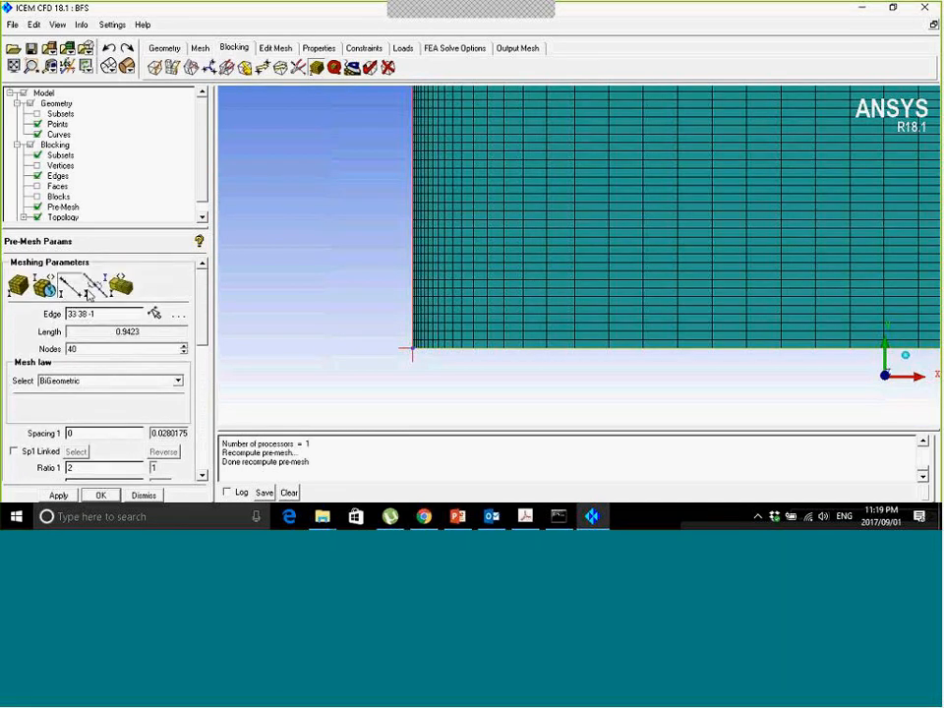
click(86, 287)
click(414, 207)
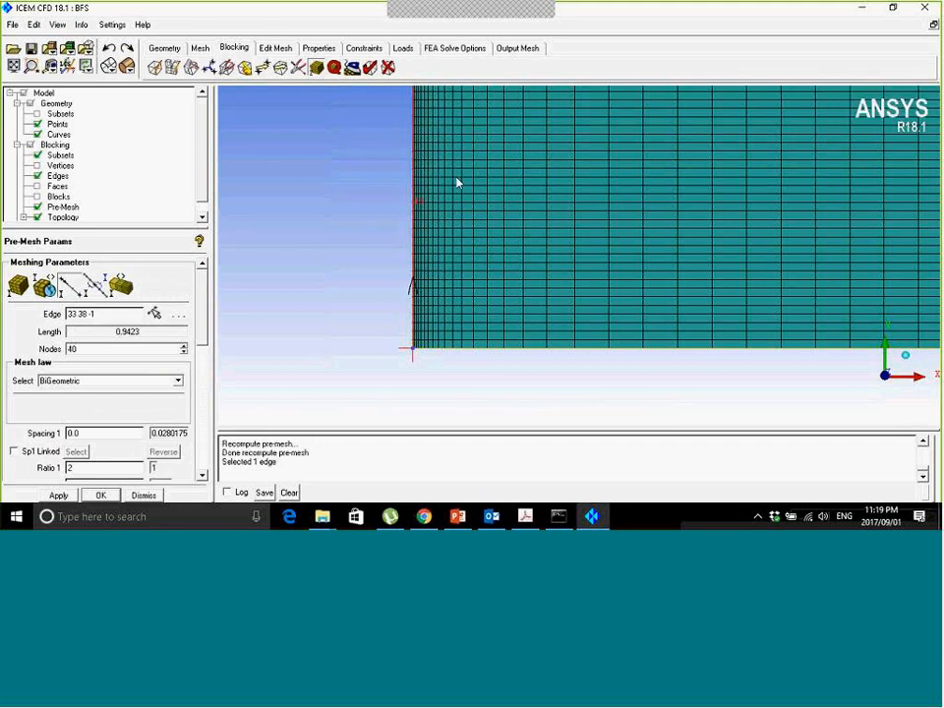
right_drag(457, 183, 492, 245)
middle_drag(492, 245, 493, 295)
middle_drag(828, 318, 744, 317)
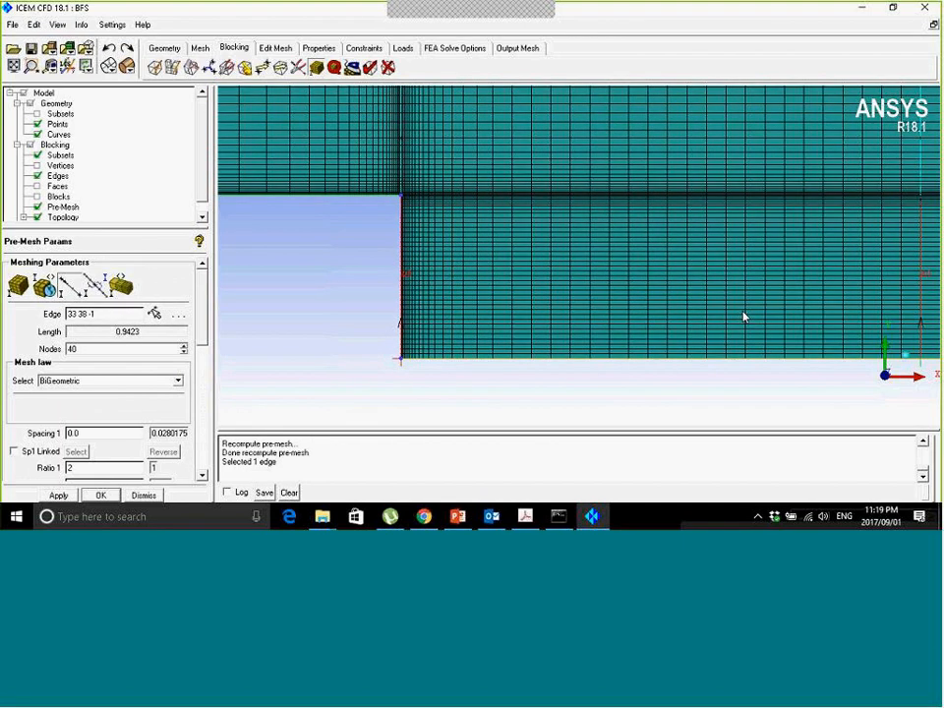
drag(201, 323, 211, 357)
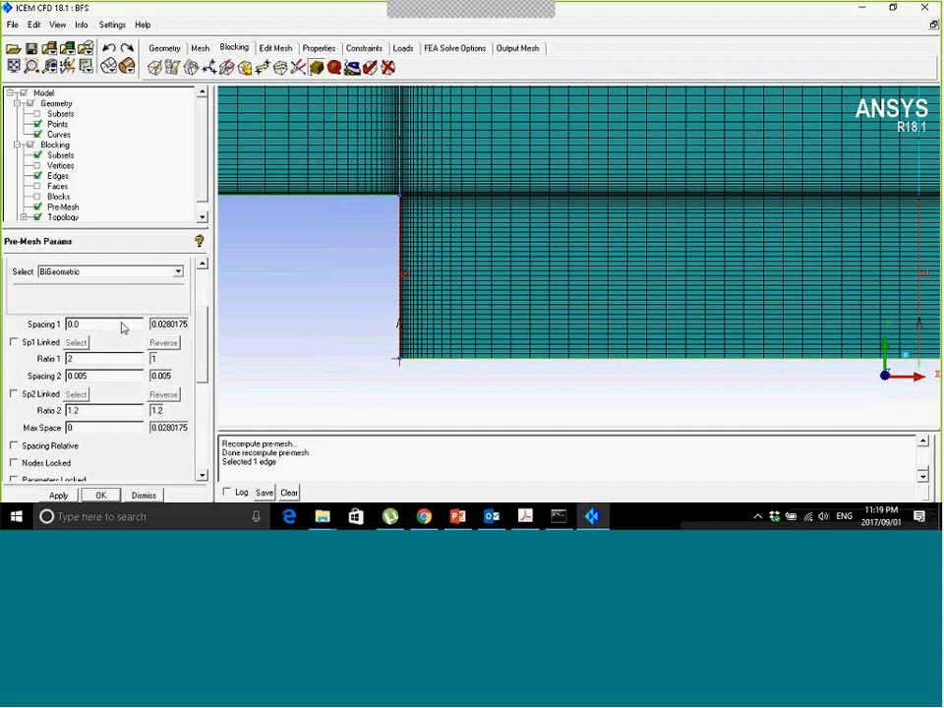
double_click(68, 360)
click(92, 413)
click(64, 500)
Recompute the pre-mesh and inspect the cell spacing at the block division downstream of the step.
right_click(62, 207)
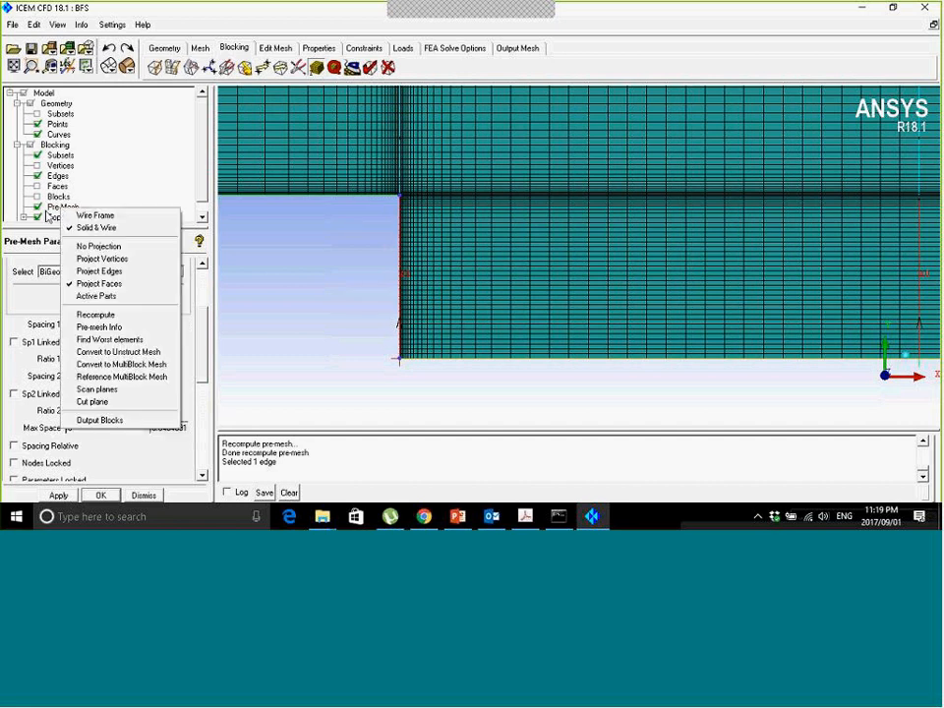
click(103, 315)
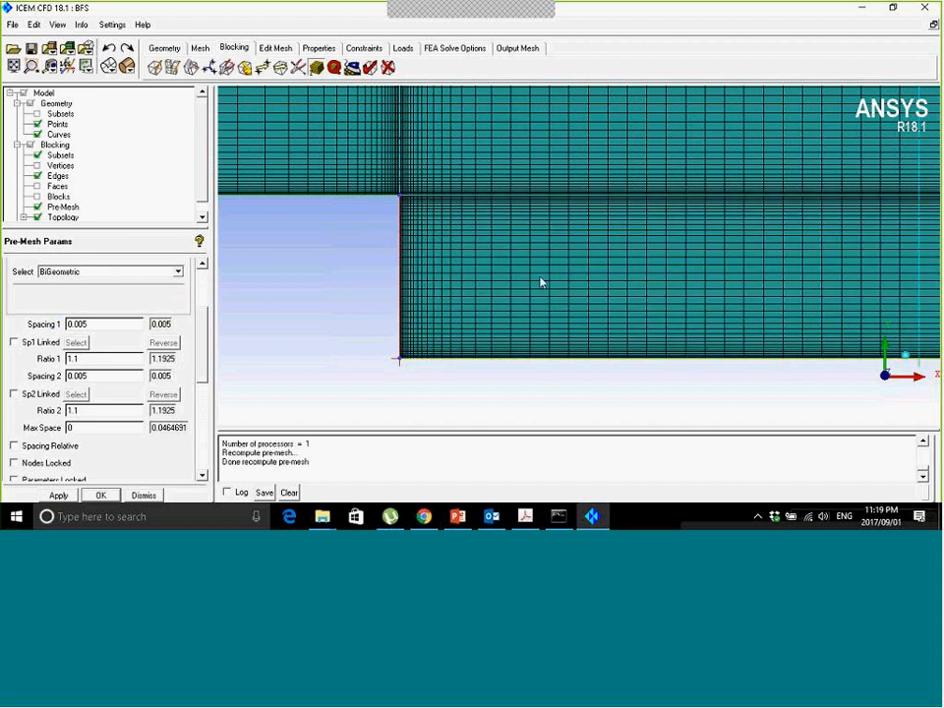
scroll(541, 282, down, 5)
middle_drag(571, 271, 432, 293)
scroll(498, 212, up, 3)
scroll(617, 321, up, 5)
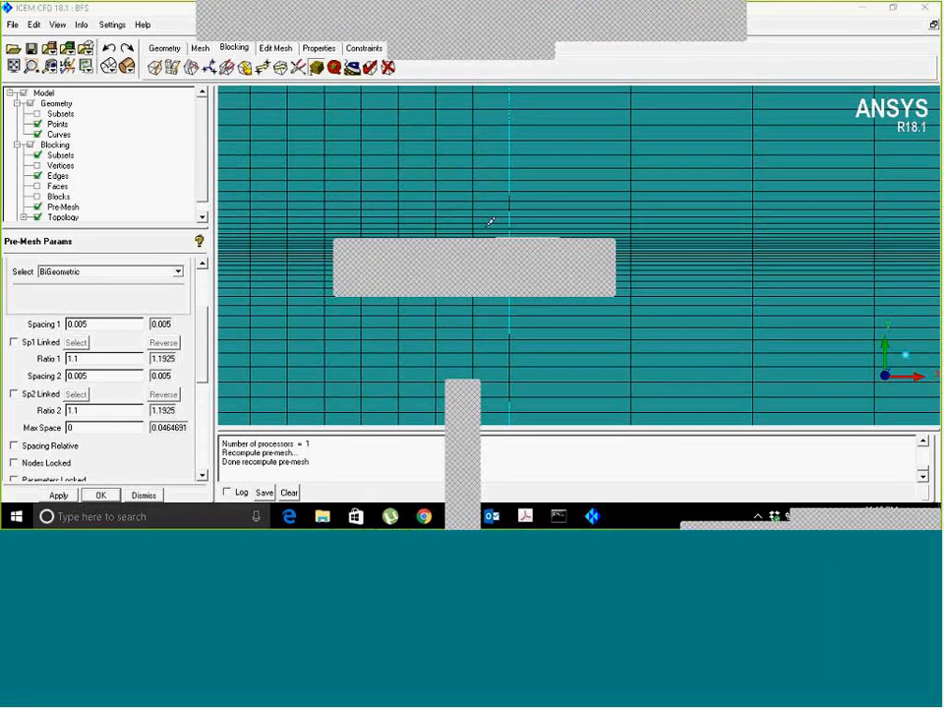
mouse_move(477, 228)
mouse_down()
mouse_move(632, 224)
mouse_move(607, 228)
mouse_up()
mouse_move(516, 215)
mouse_down()
mouse_move(520, 229)
mouse_move(486, 232)
mouse_up()
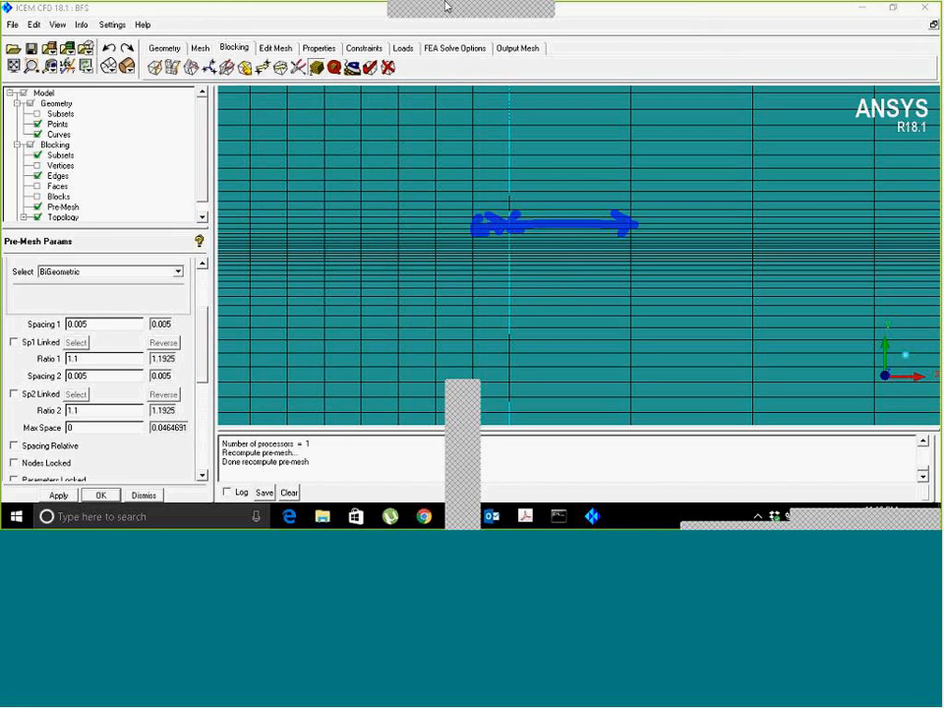
click(697, 25)
Match the spacing of the horizontal edge downstream of the block division to the adjoining upstream edge as reference.
scroll(206, 337, up, 3)
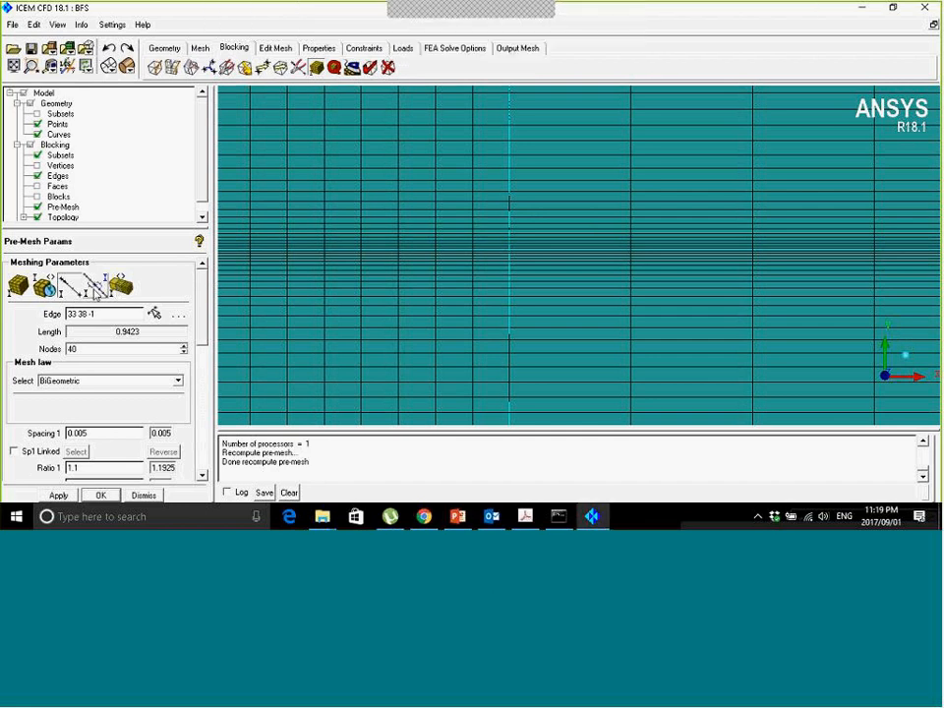
click(95, 285)
click(474, 253)
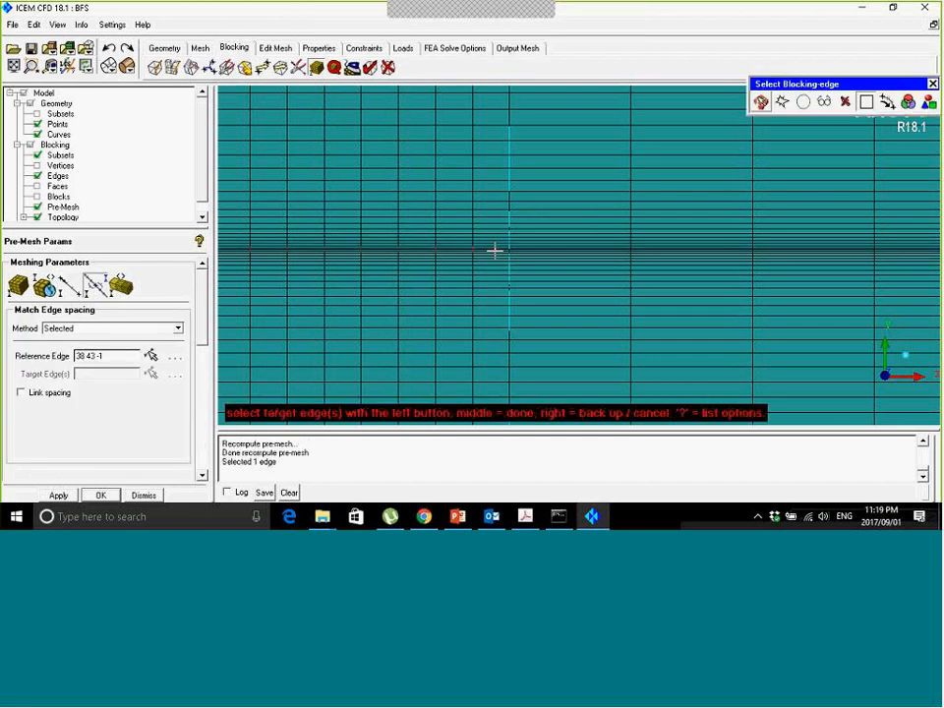
middle_click(494, 264)
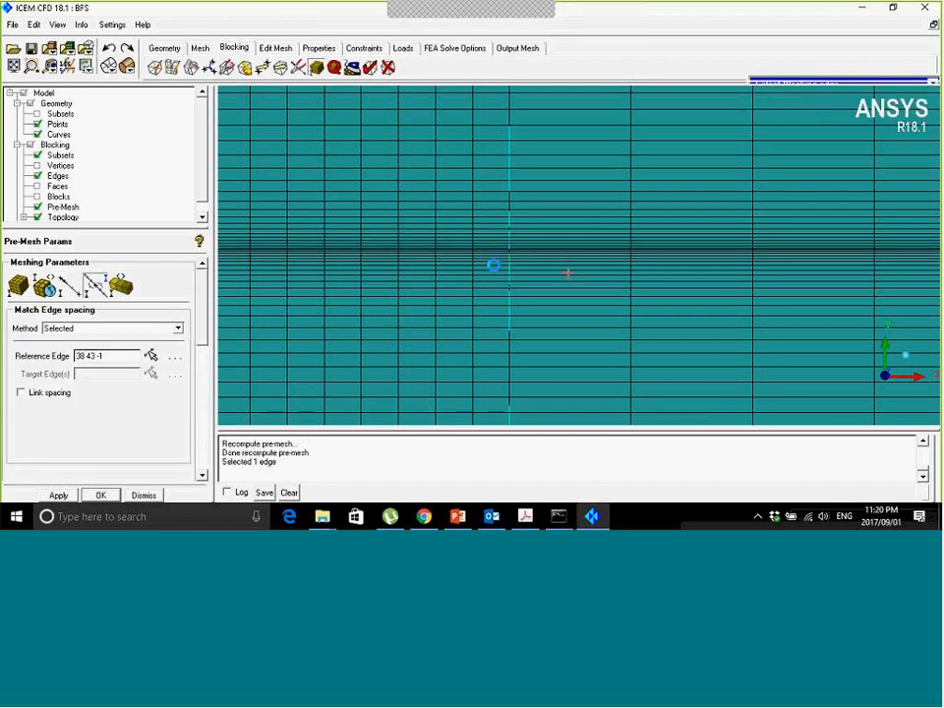
right_click(550, 248)
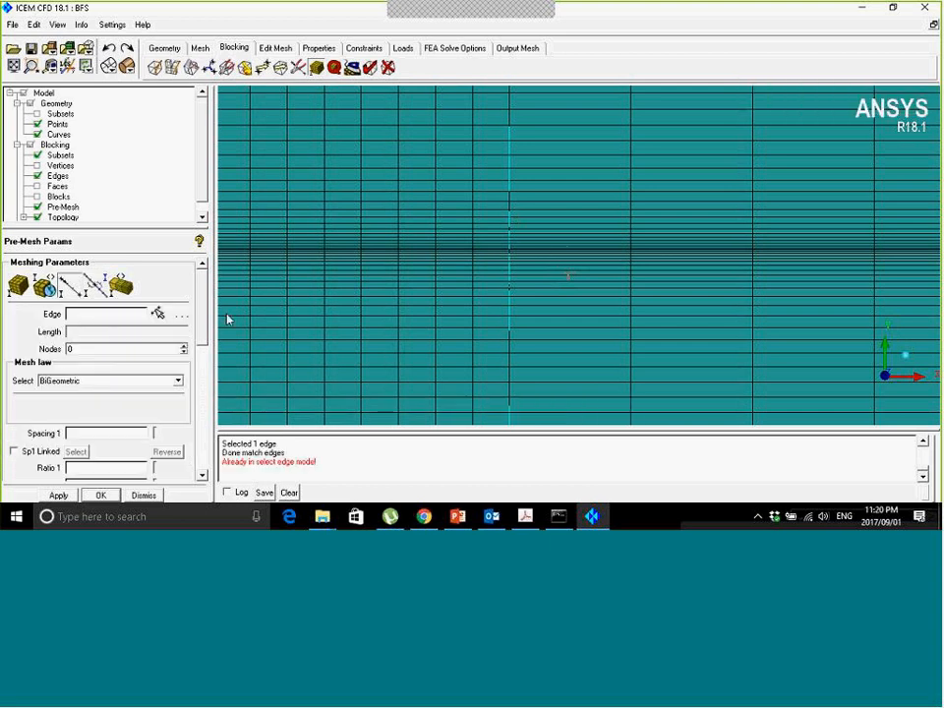
Set Ratio 1 to 1.2 on the 7.0-long horizontal edge downstream of the block division.
click(505, 253)
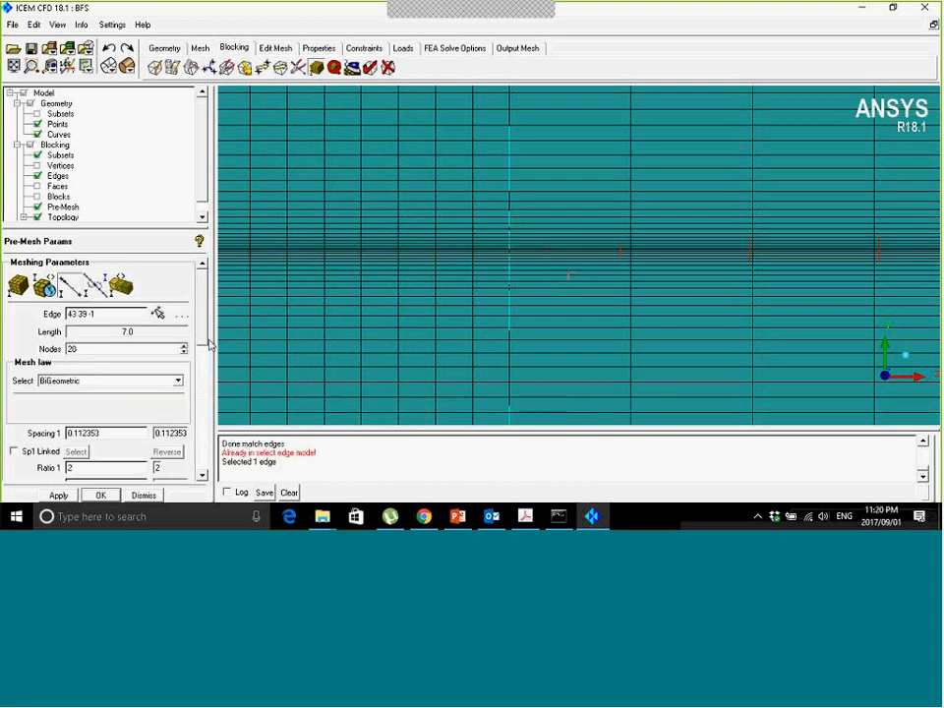
scroll(209, 334, down, 4)
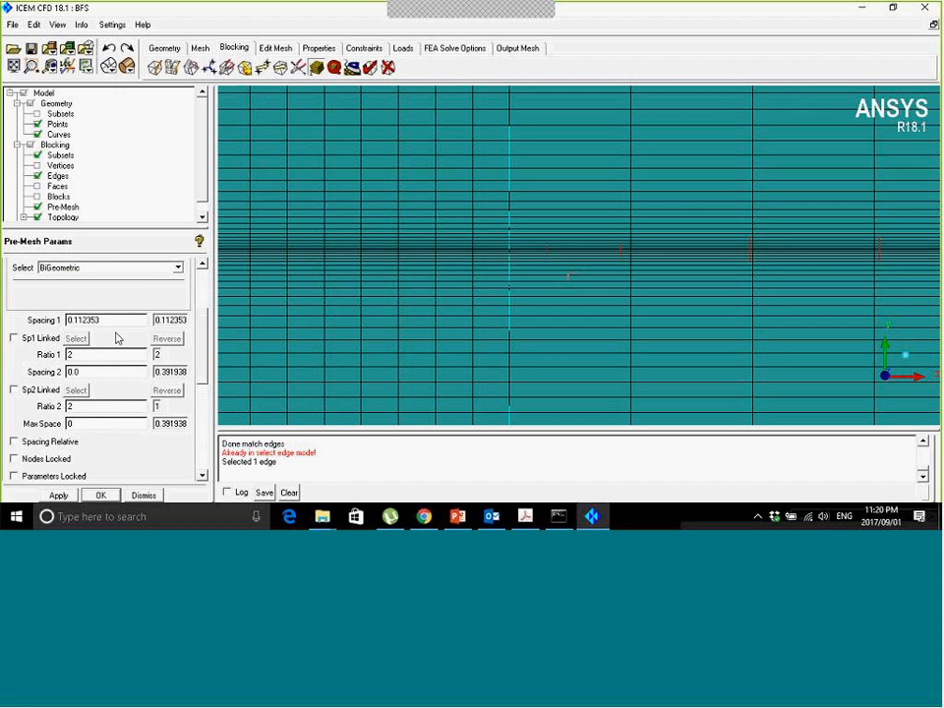
double_click(71, 354)
click(56, 495)
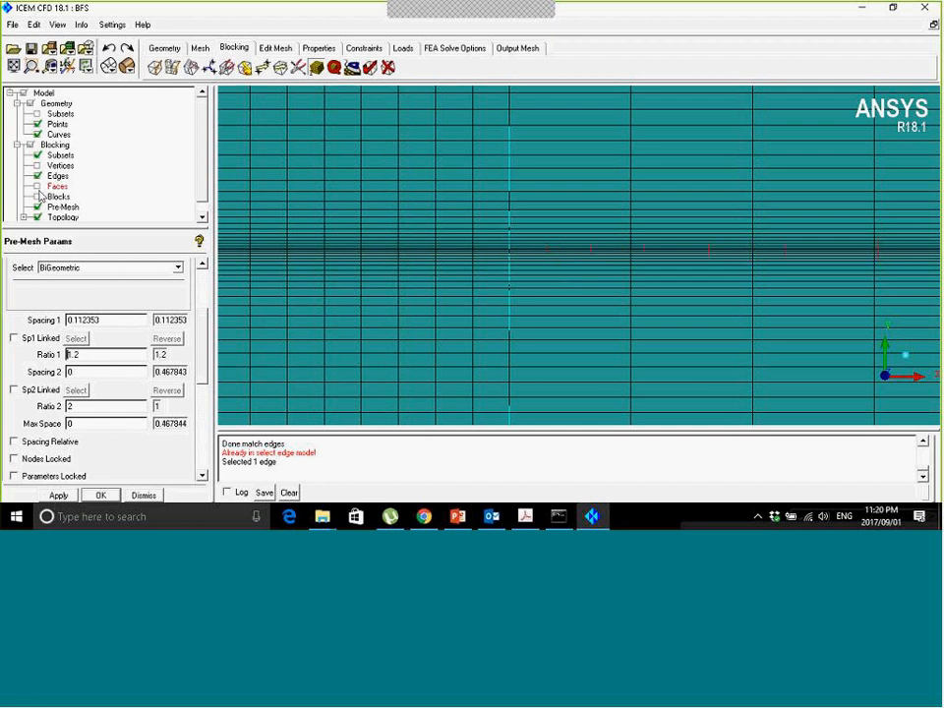
Recompute the pre-mesh and review the mesh distribution around the backward-facing step.
right_click(57, 208)
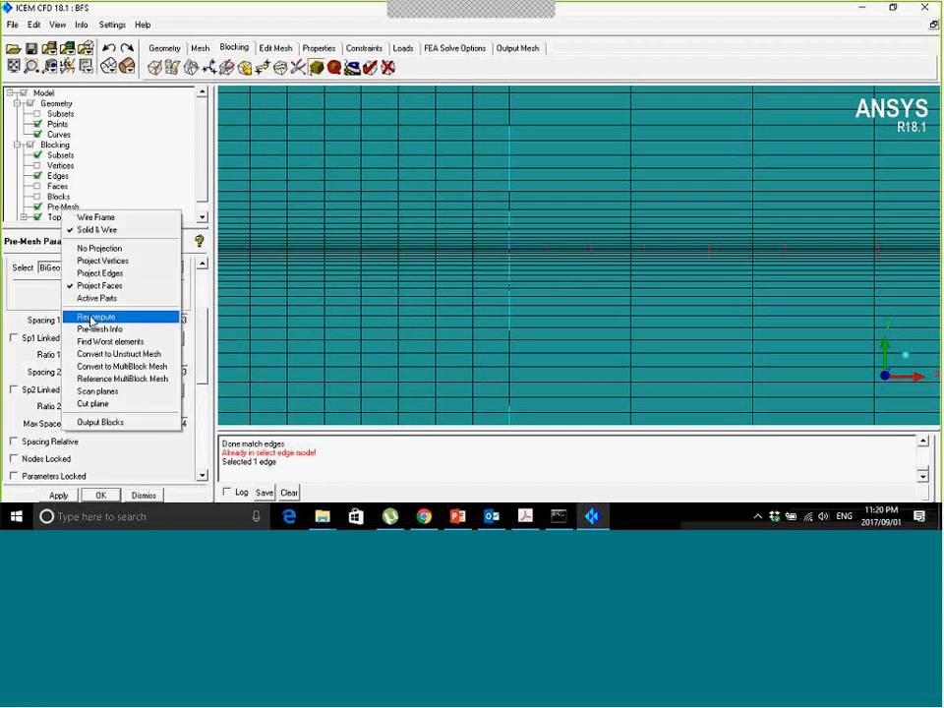
click(95, 315)
right_drag(629, 403, 584, 287)
right_drag(566, 329, 520, 254)
middle_drag(488, 253, 634, 270)
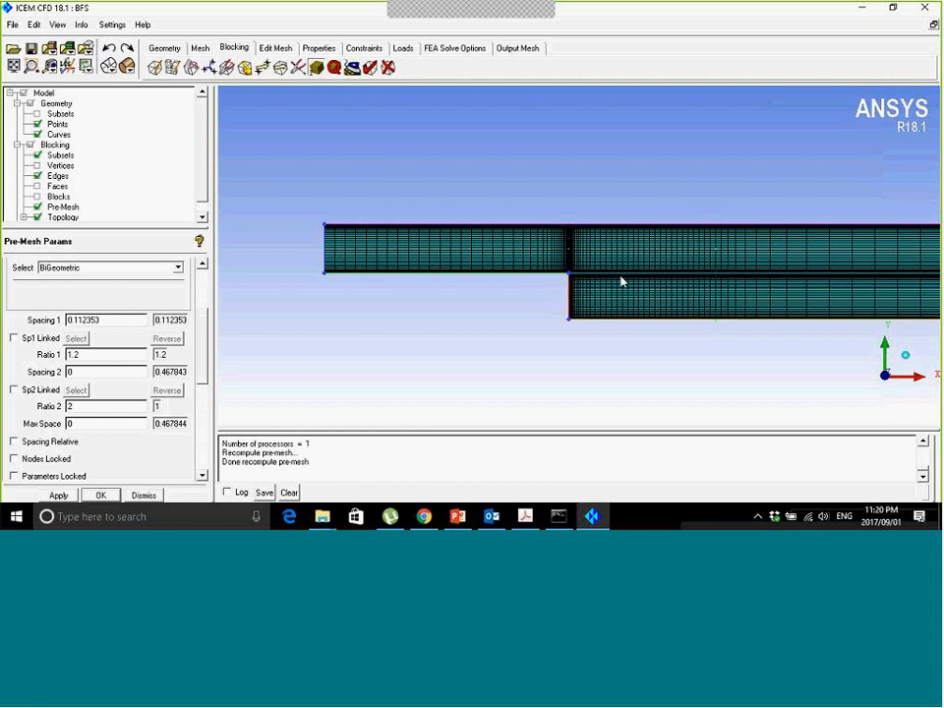
scroll(620, 281, up, 4)
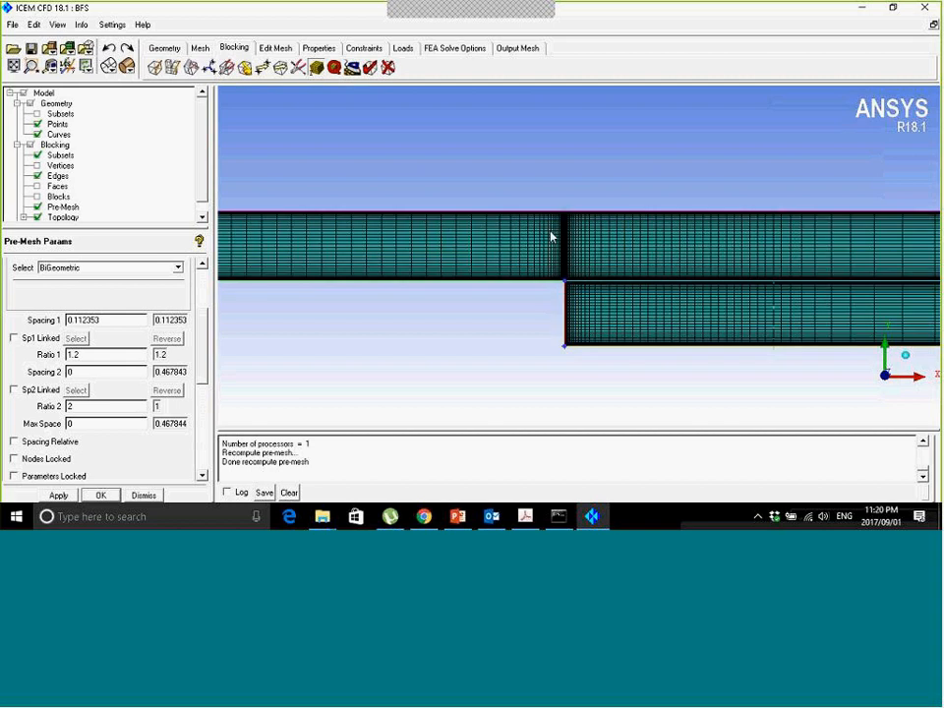
scroll(552, 236, down, 3)
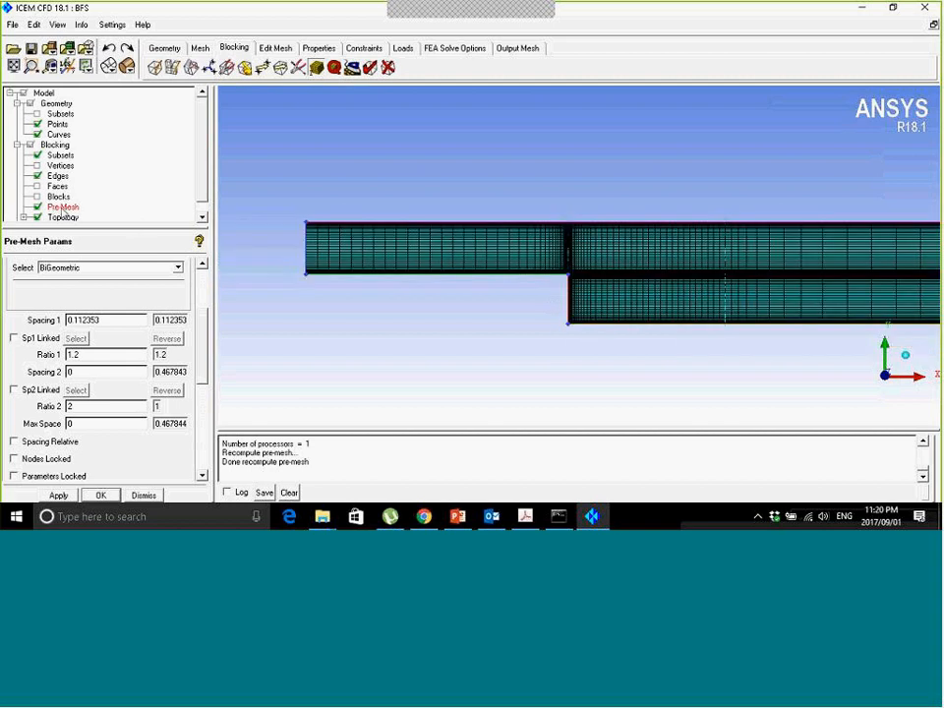
Convert the pre-mesh to an unstructured mesh.
right_click(63, 207)
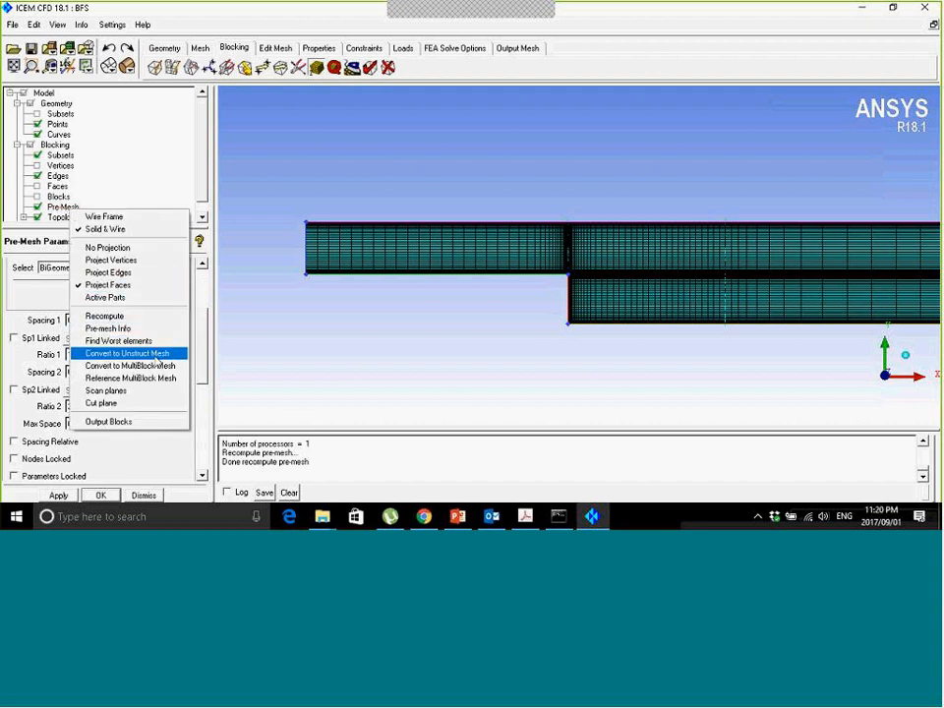
click(156, 356)
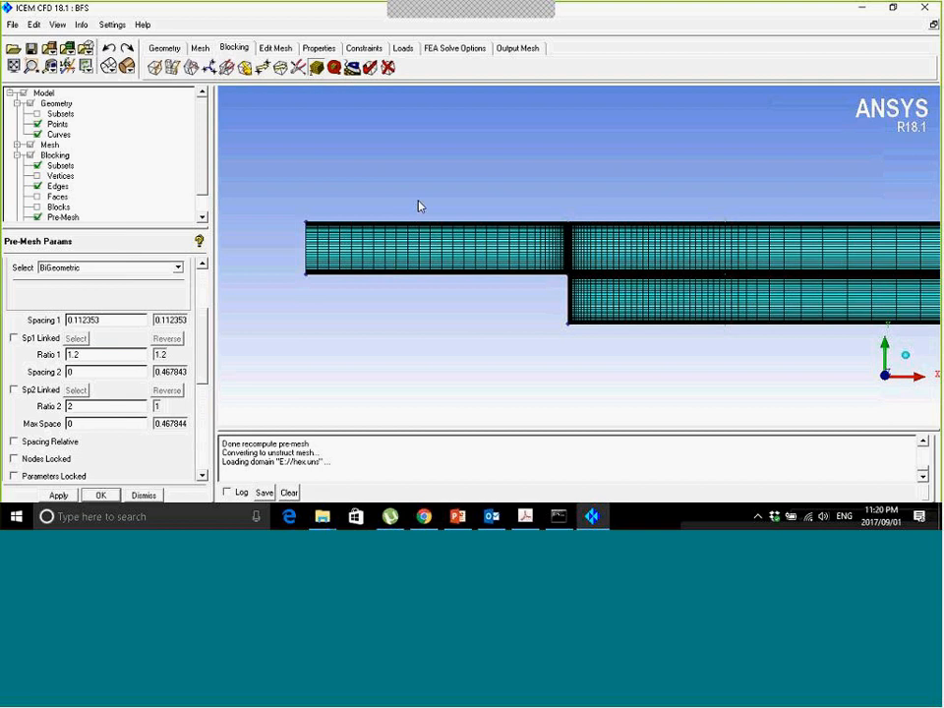
right_drag(480, 211, 516, 423)
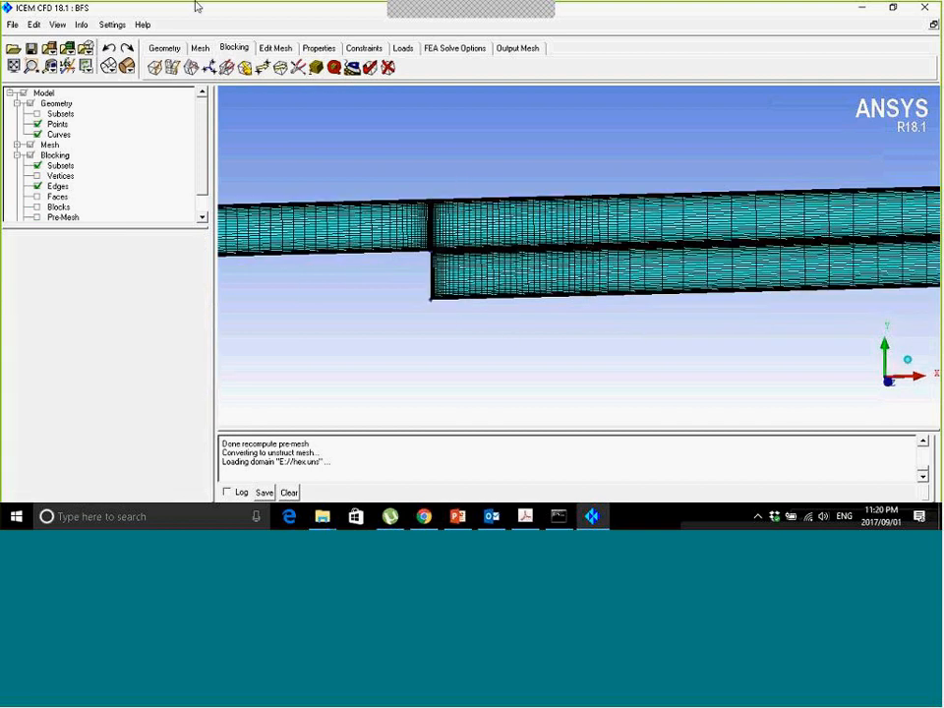
Set ANSYS Fluent as the output solver and open the part boundary conditions.
click(524, 52)
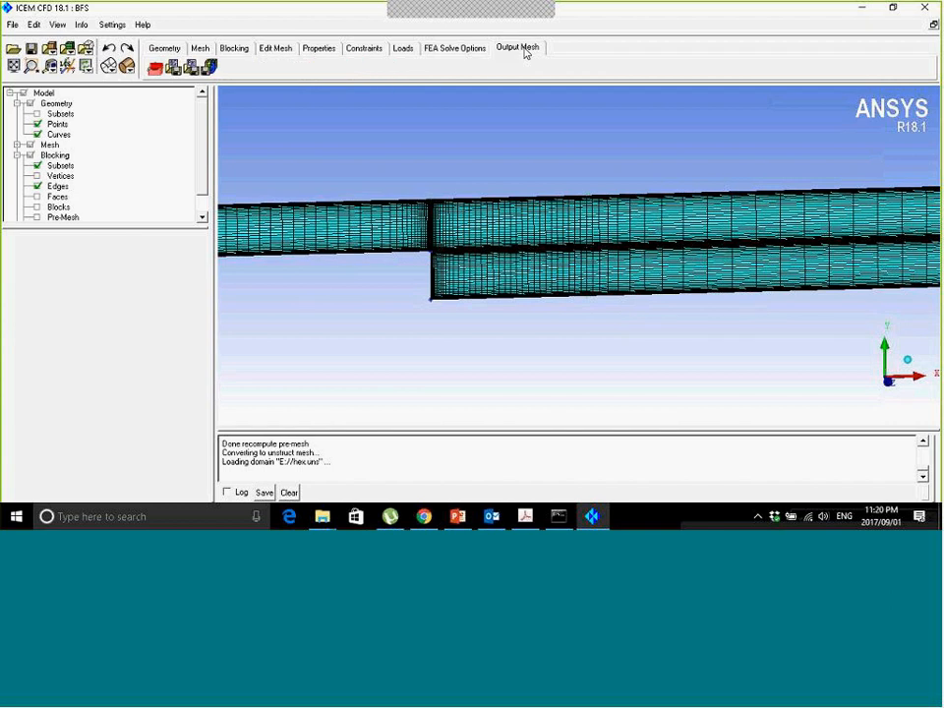
click(155, 68)
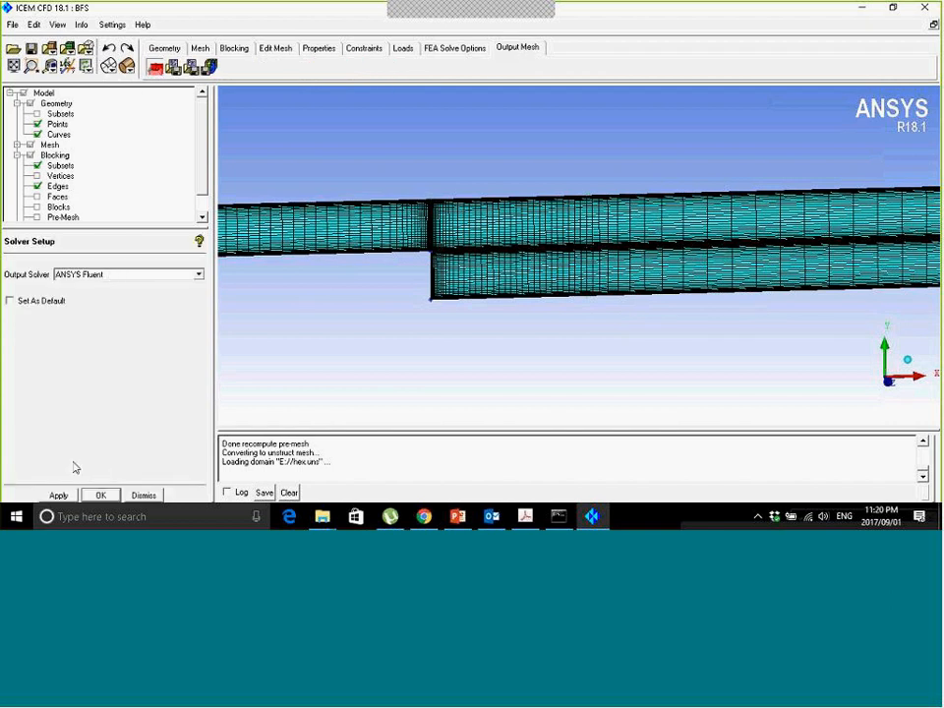
click(173, 67)
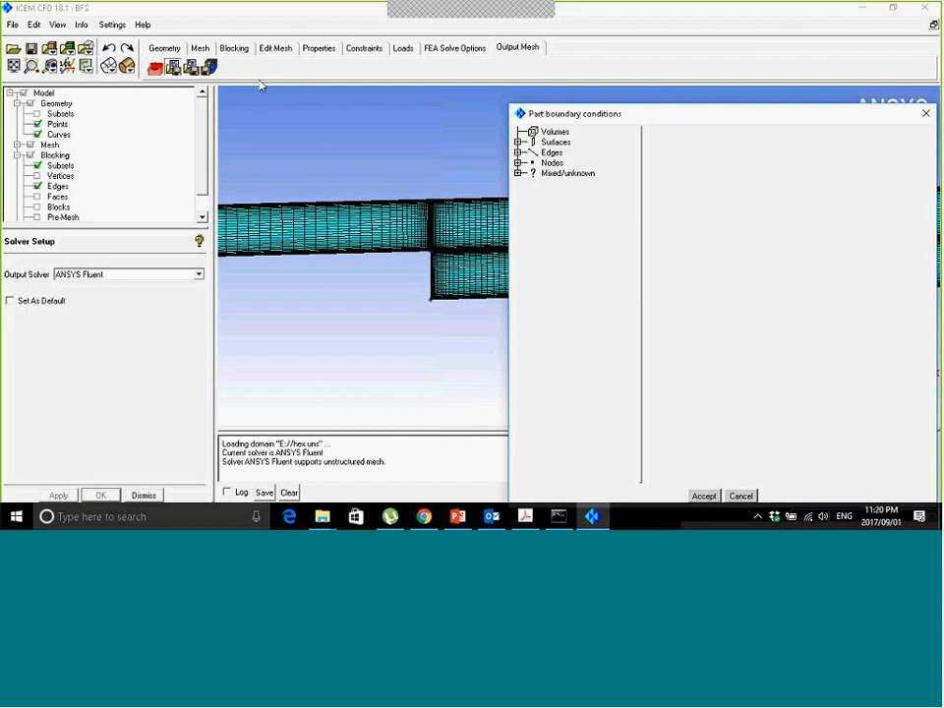
Assign a velocity-inlet boundary condition to the INLET edge part.
click(519, 154)
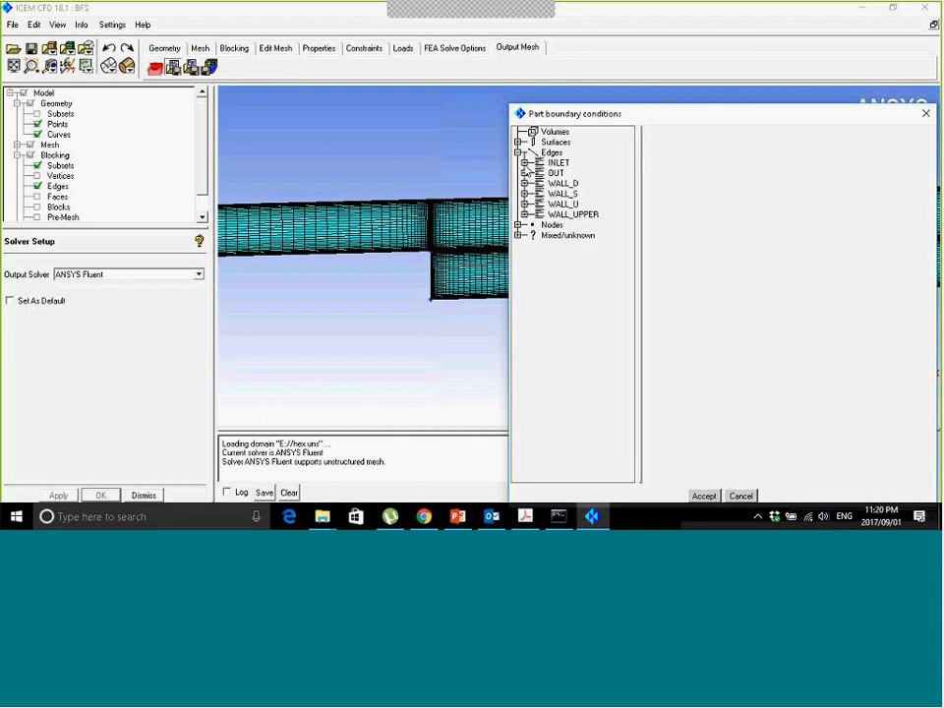
click(524, 162)
click(574, 174)
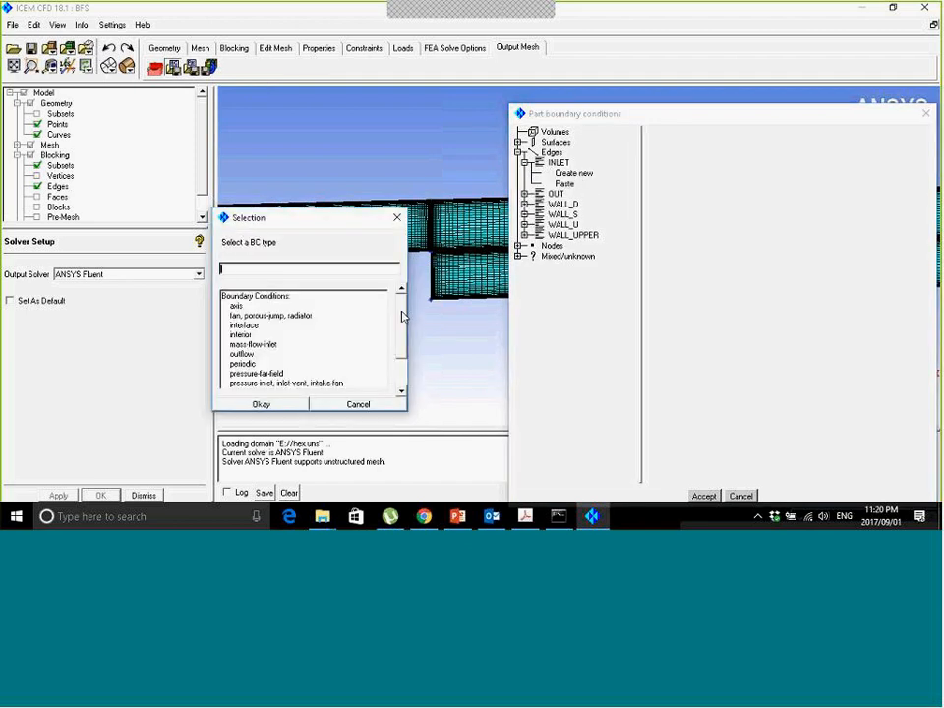
scroll(373, 325, down, 2)
click(265, 374)
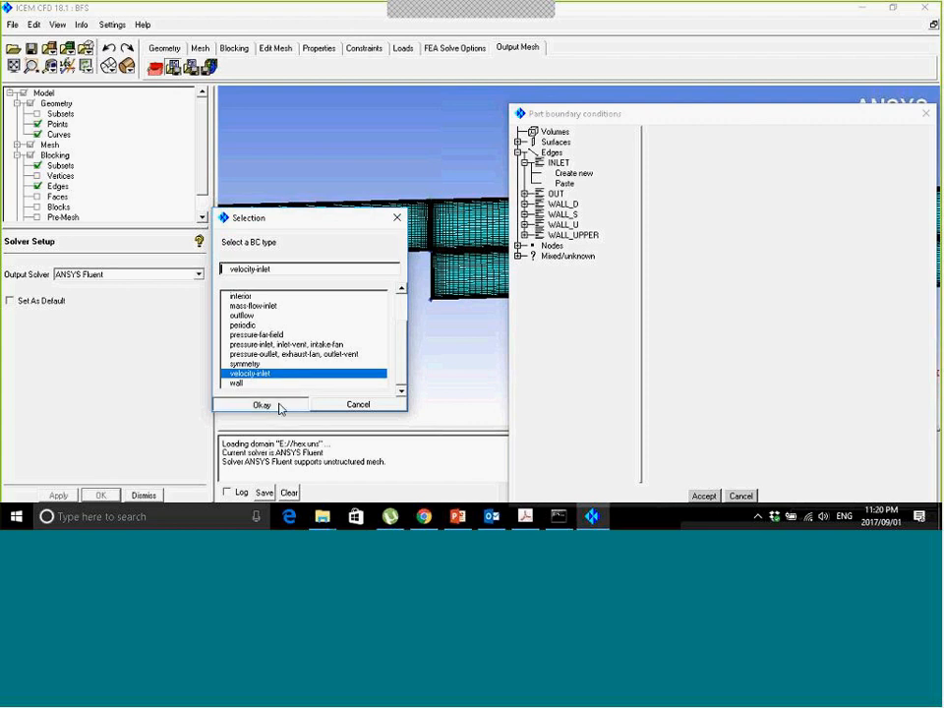
click(262, 403)
Assign the pressure-outlet, exhaust-fan, outlet-vent boundary condition to the OUT edge part.
click(524, 215)
click(573, 225)
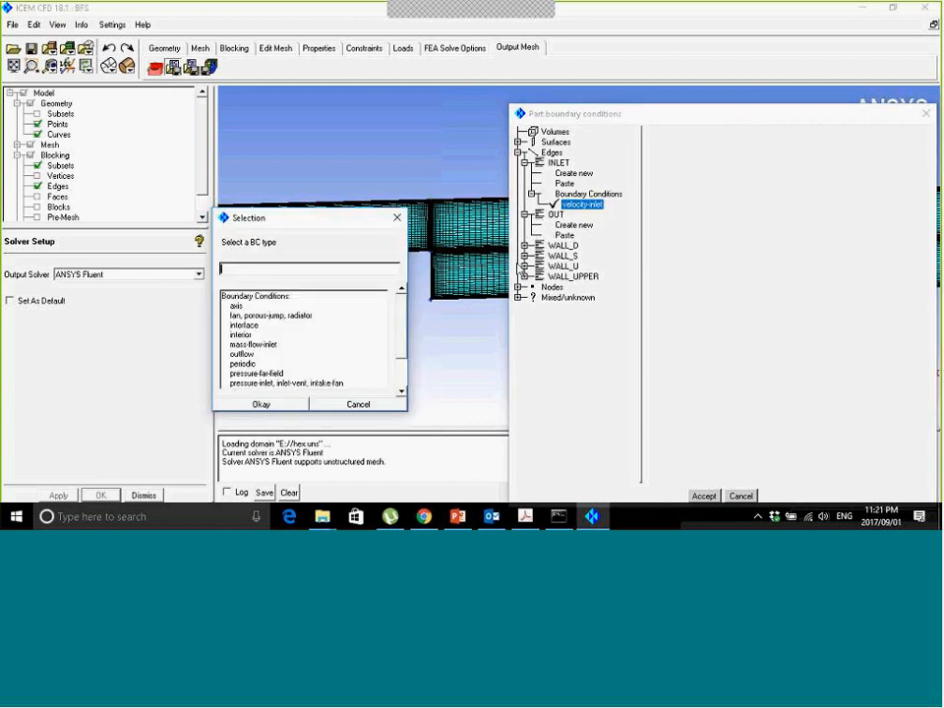
scroll(403, 344, down, 2)
scroll(394, 354, down, 2)
click(290, 352)
click(295, 401)
Assign a wall boundary condition to the WALL_D edge part.
click(524, 265)
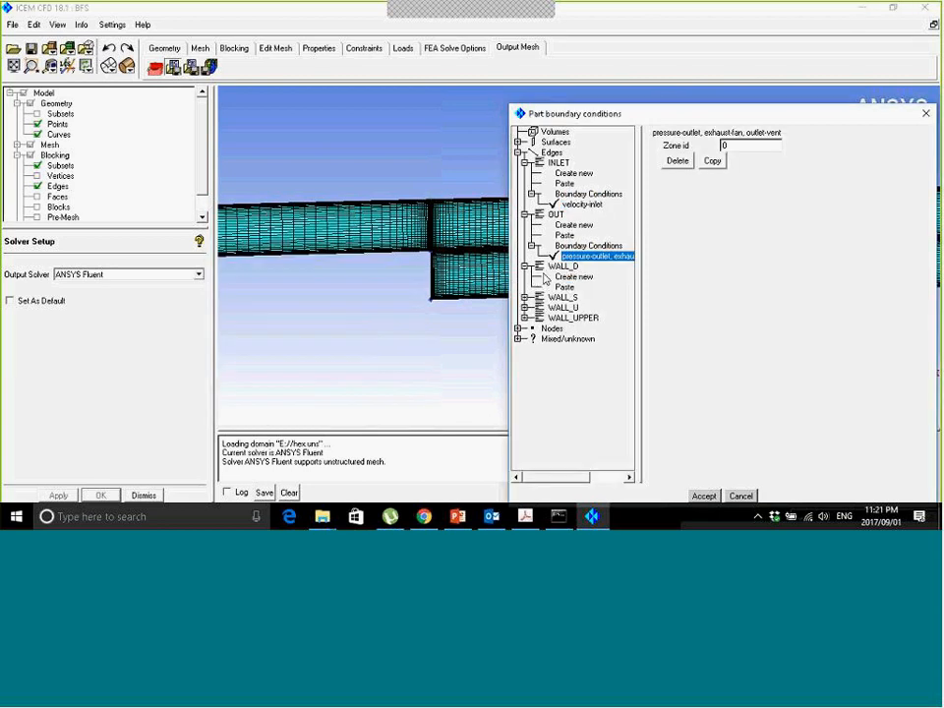
click(573, 276)
scroll(315, 378, down, 2)
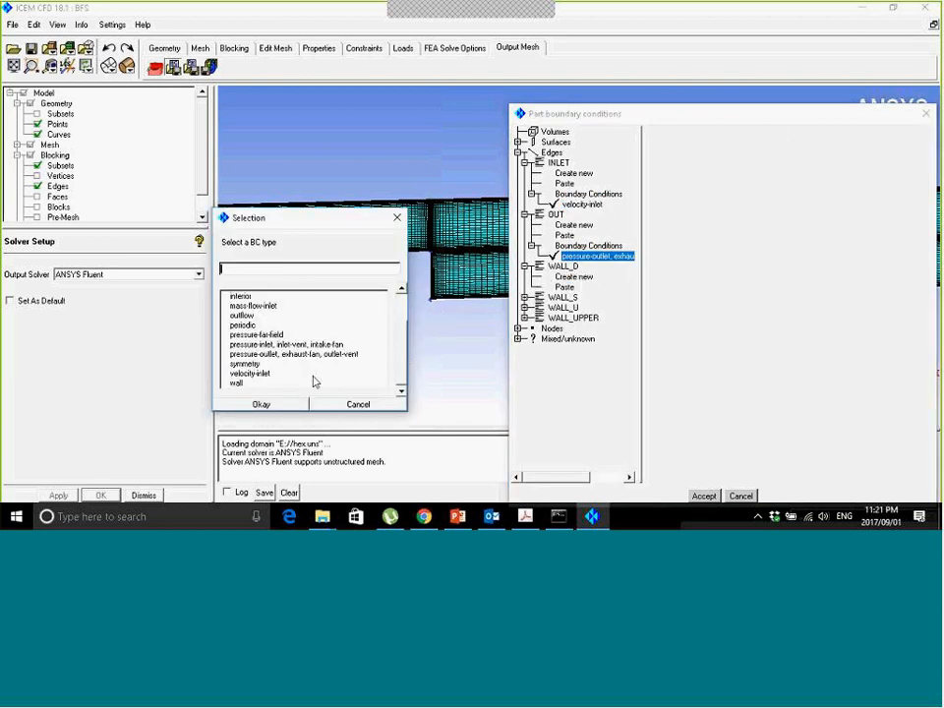
click(247, 382)
click(258, 404)
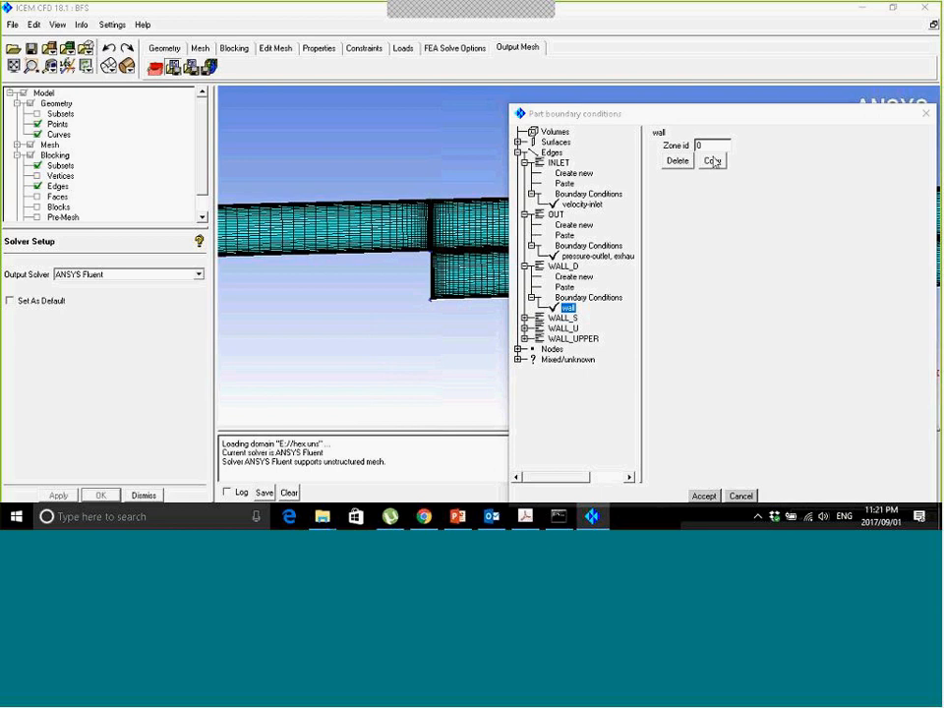
Copy the wall boundary condition from WALL_D to the WALL_S and WALL_U edge parts.
click(713, 160)
click(524, 318)
click(564, 338)
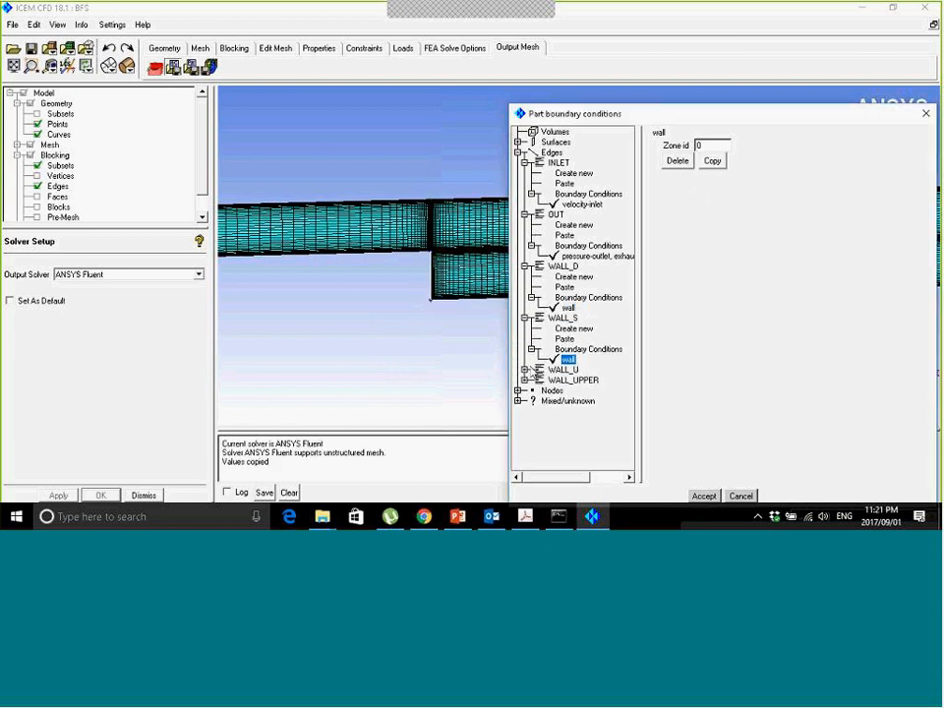
click(524, 368)
click(564, 390)
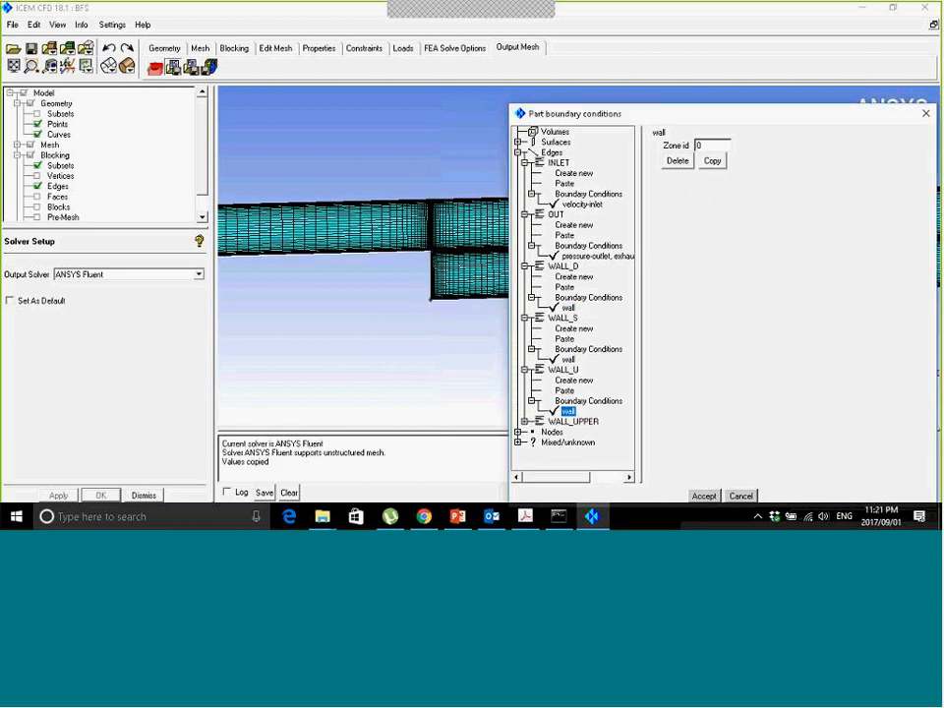
Paste the wall boundary condition onto the WALL_UPPER edge part, accept the part boundary conditions, and save the project.
click(524, 421)
click(566, 442)
click(703, 496)
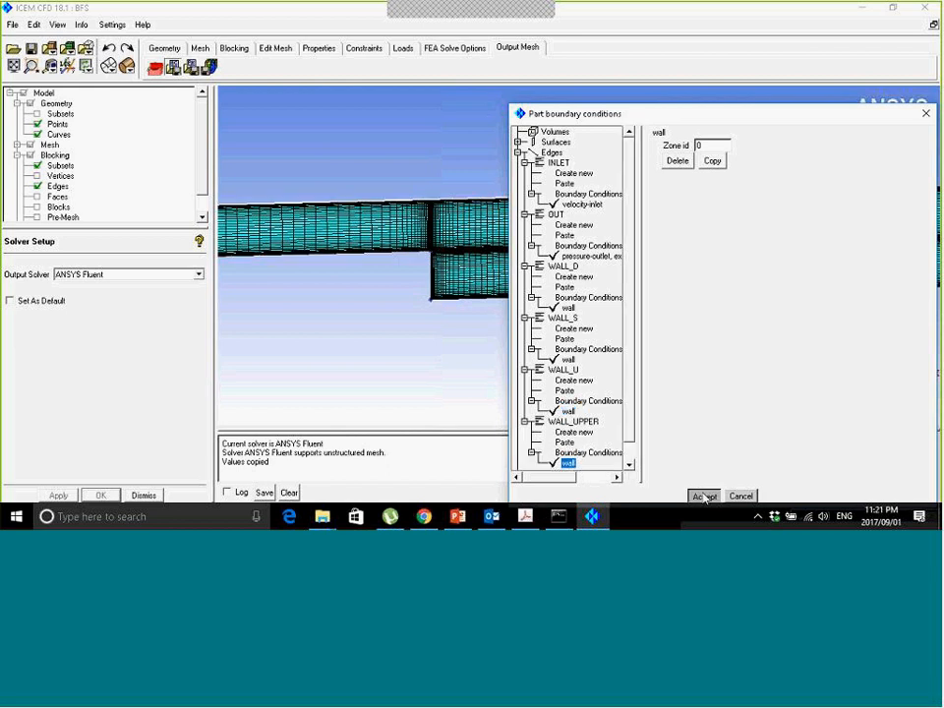
scroll(519, 246, down, 3)
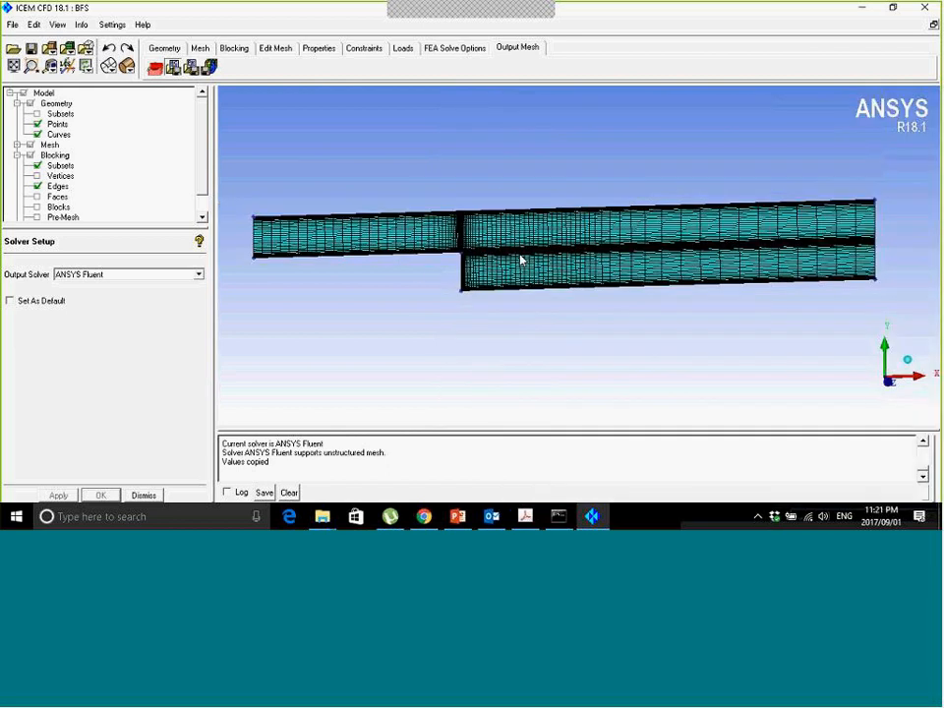
click(30, 49)
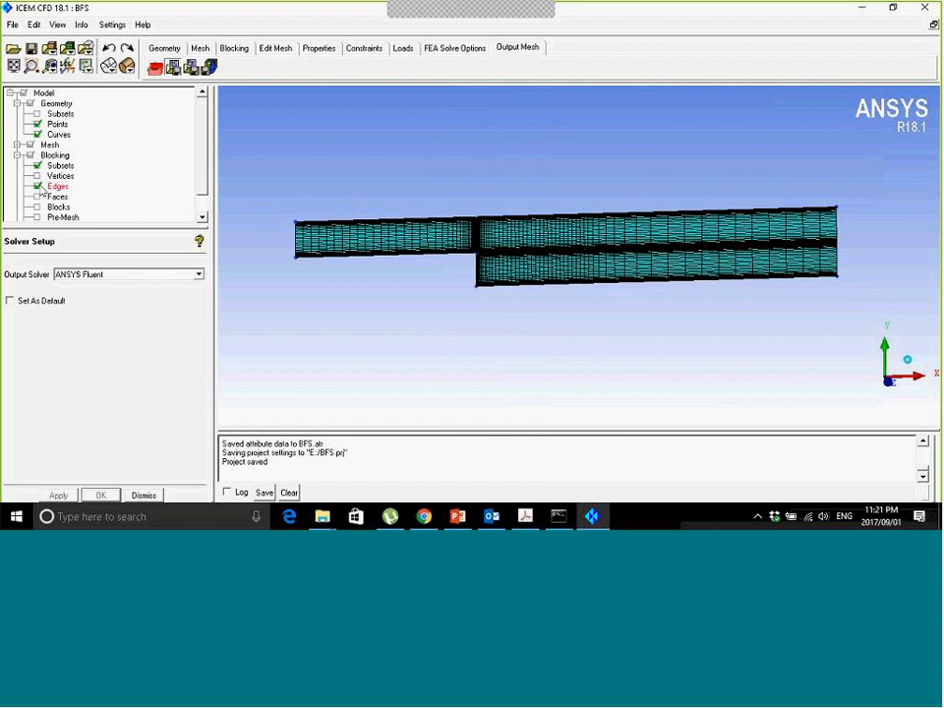
Recompute the pre-mesh and convert it to an unstructured mesh, replacing the existing mesh.
right_click(62, 215)
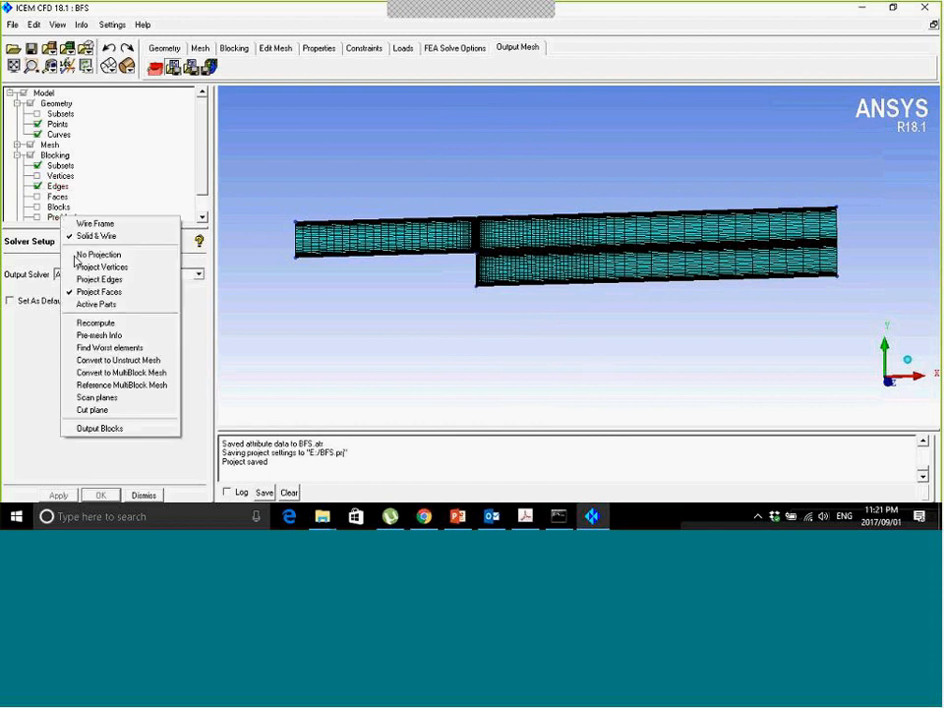
click(96, 323)
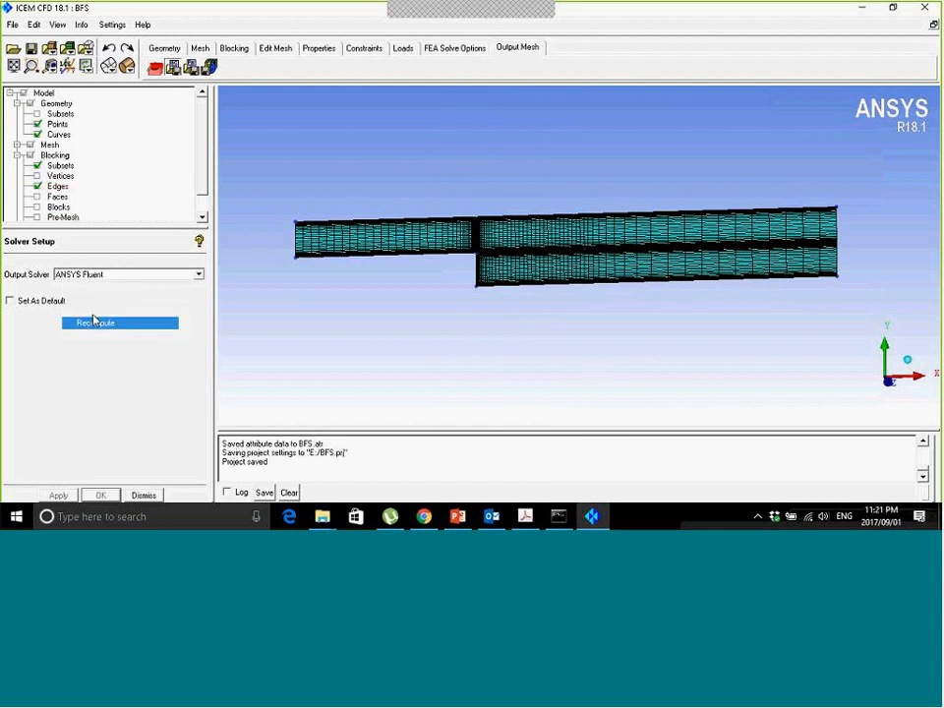
right_click(65, 218)
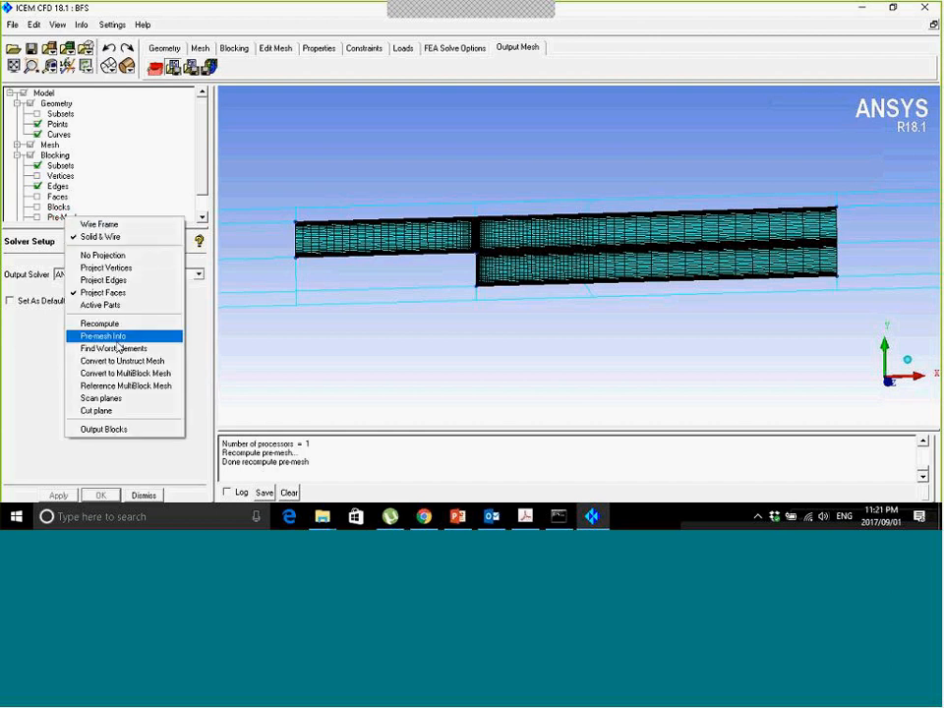
click(122, 361)
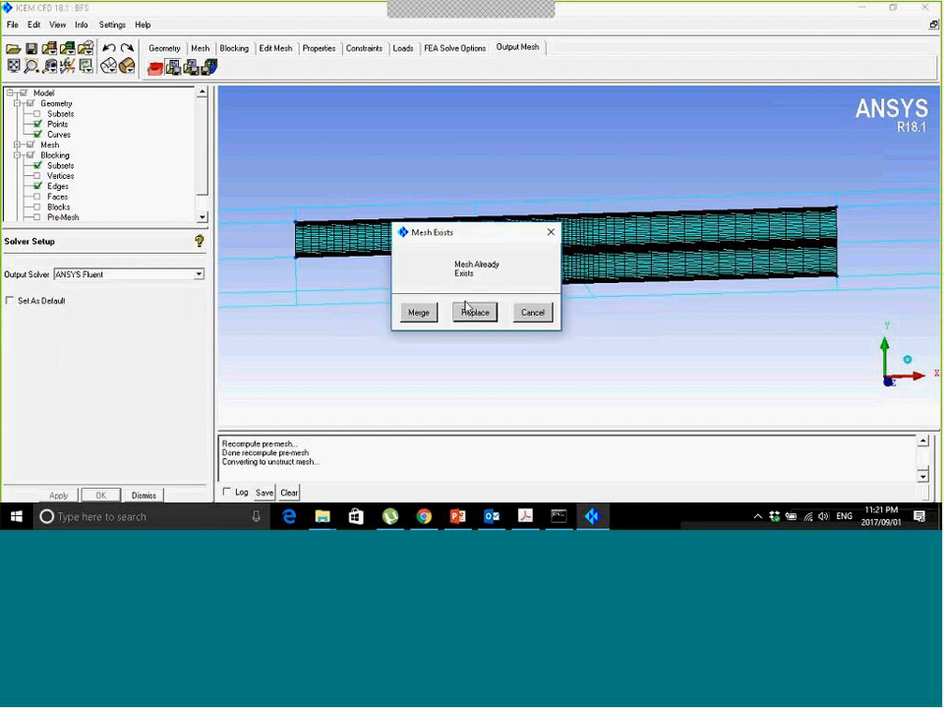
click(474, 313)
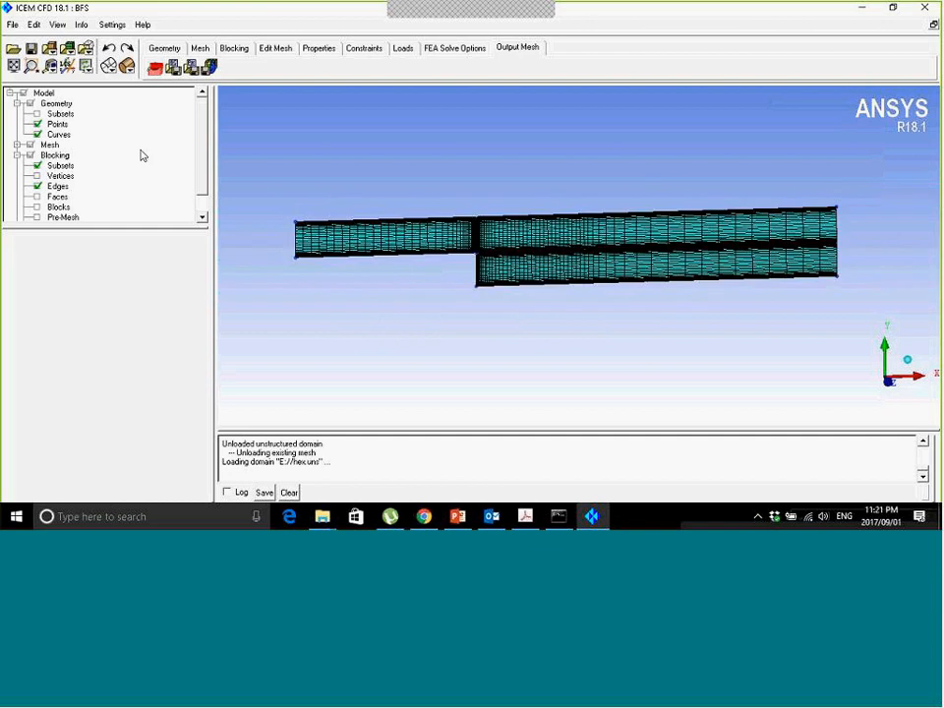
List the model's parts and check the display of the VORFN part.
drag(204, 156, 204, 191)
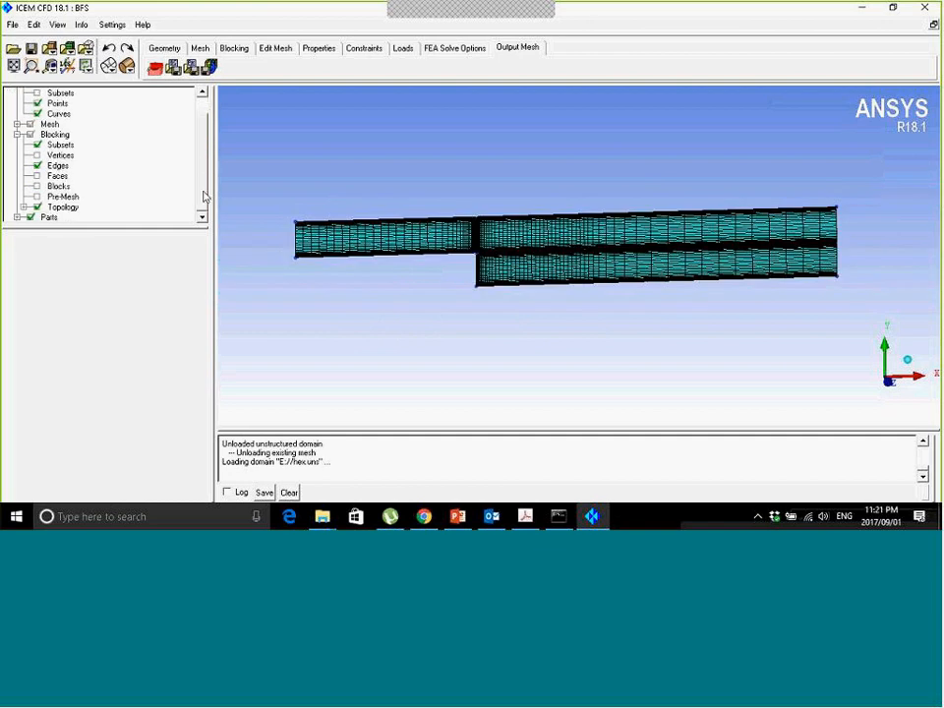
click(203, 220)
click(18, 206)
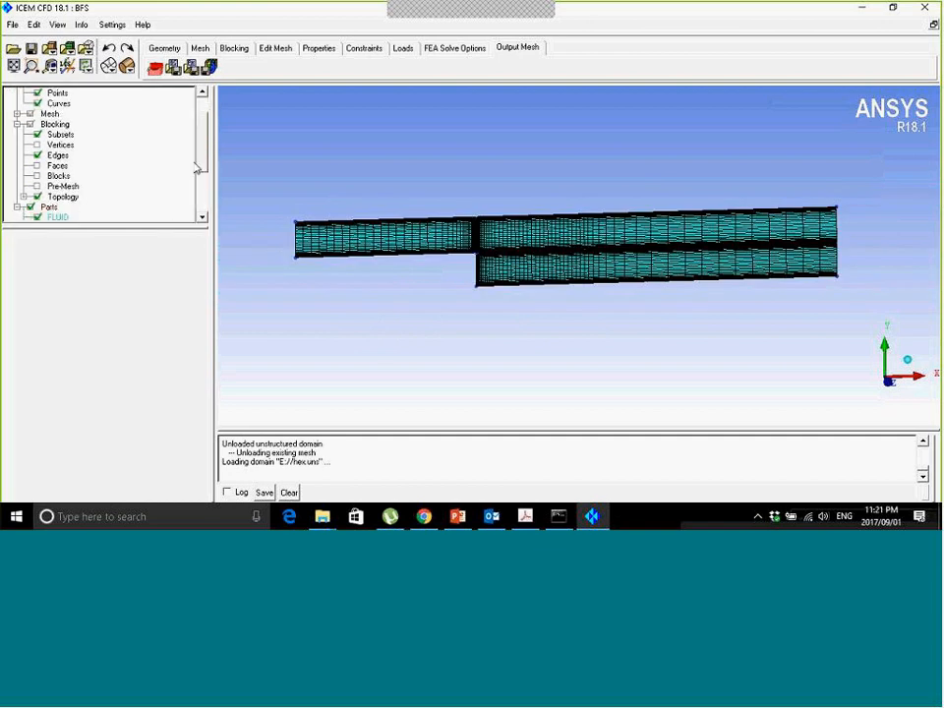
scroll(187, 204, down, 3)
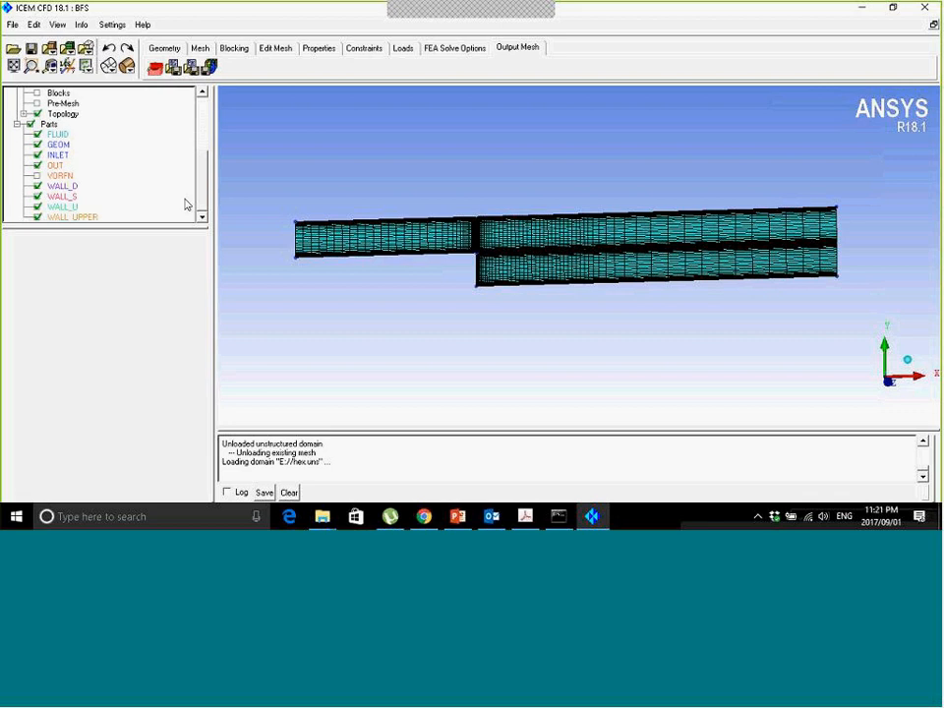
click(37, 175)
click(38, 175)
Inspect the converted step mesh and set it to the front view.
drag(648, 289, 630, 318)
scroll(336, 155, up, 3)
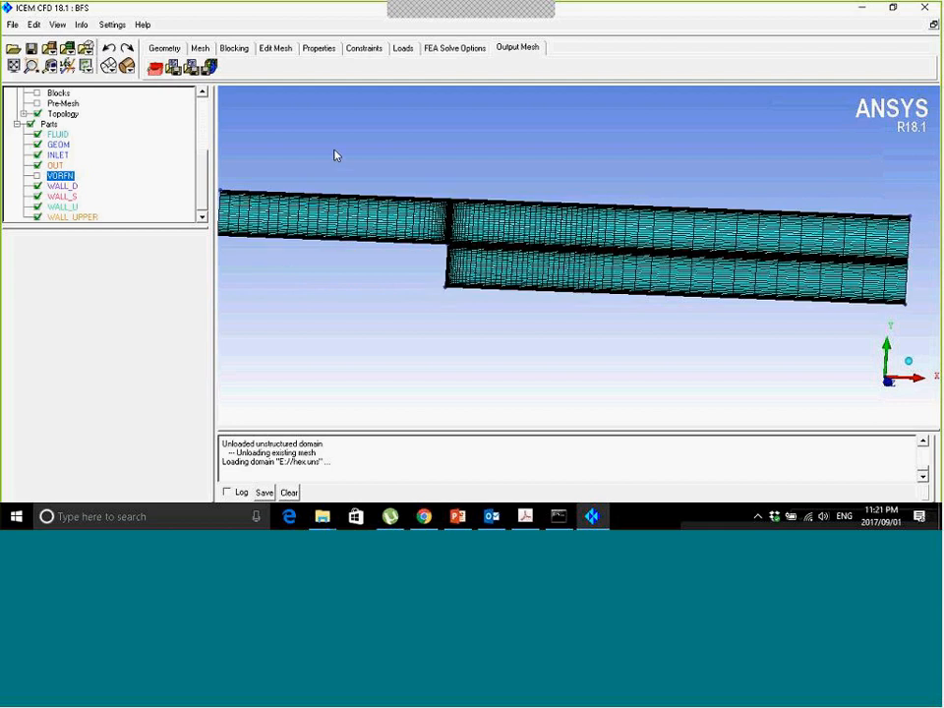
middle_drag(499, 228, 555, 244)
right_drag(555, 262, 563, 265)
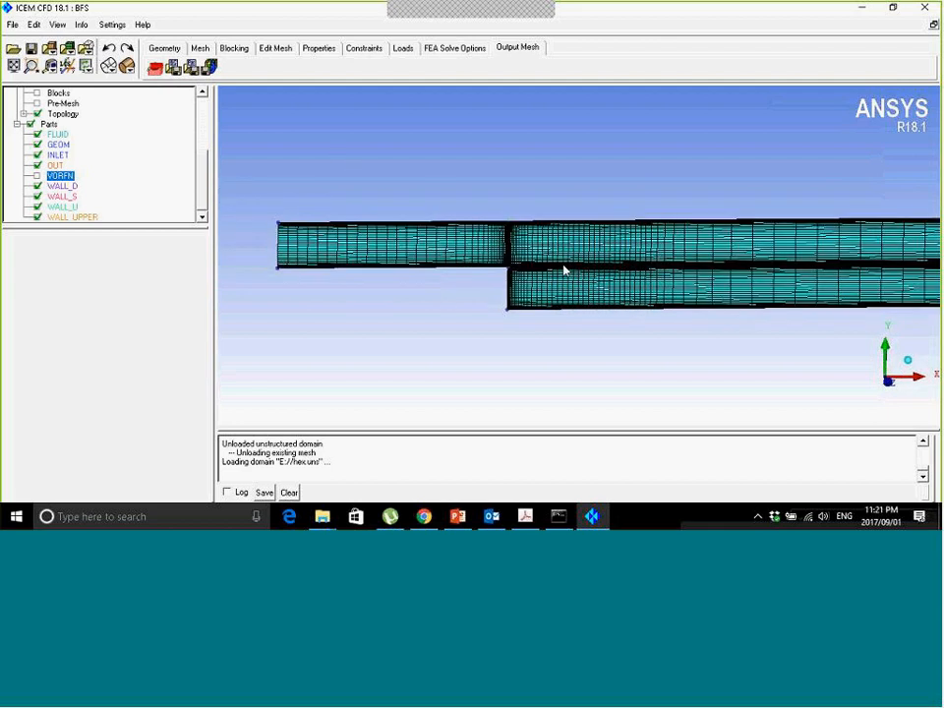
middle_drag(563, 265, 517, 263)
click(58, 25)
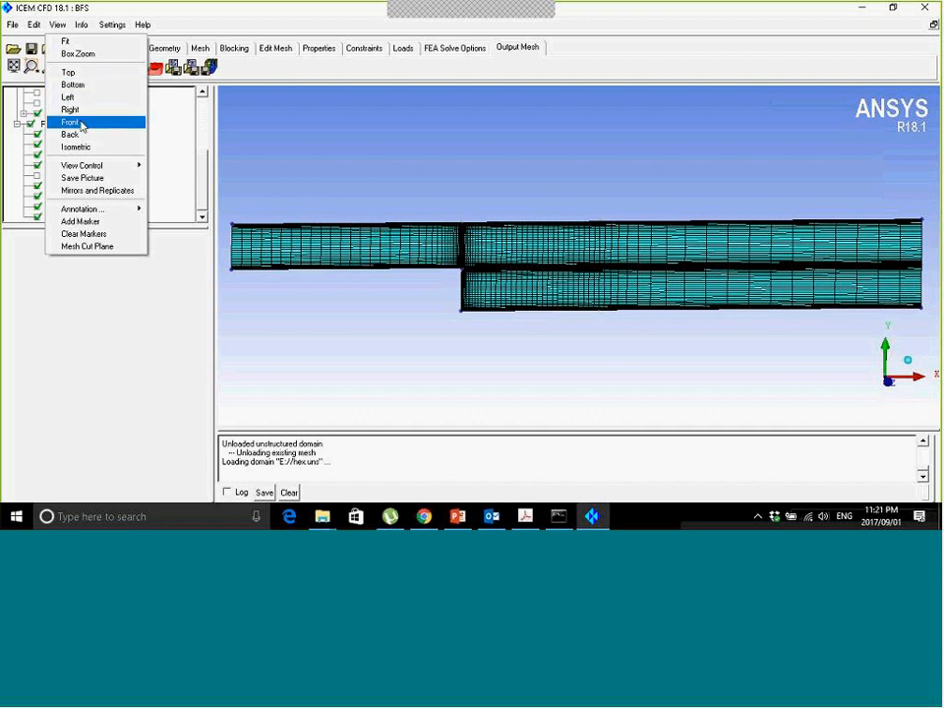
click(71, 122)
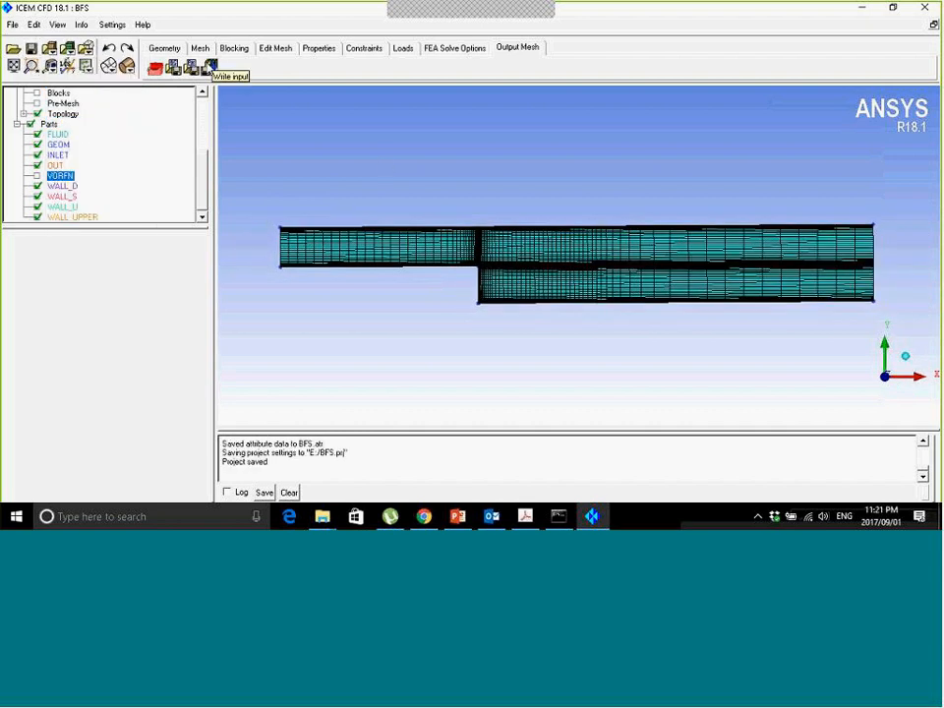
Save the project and write the ANSYS Fluent input with 2D grid dimension to the output file E://bfs_coarse.
click(210, 66)
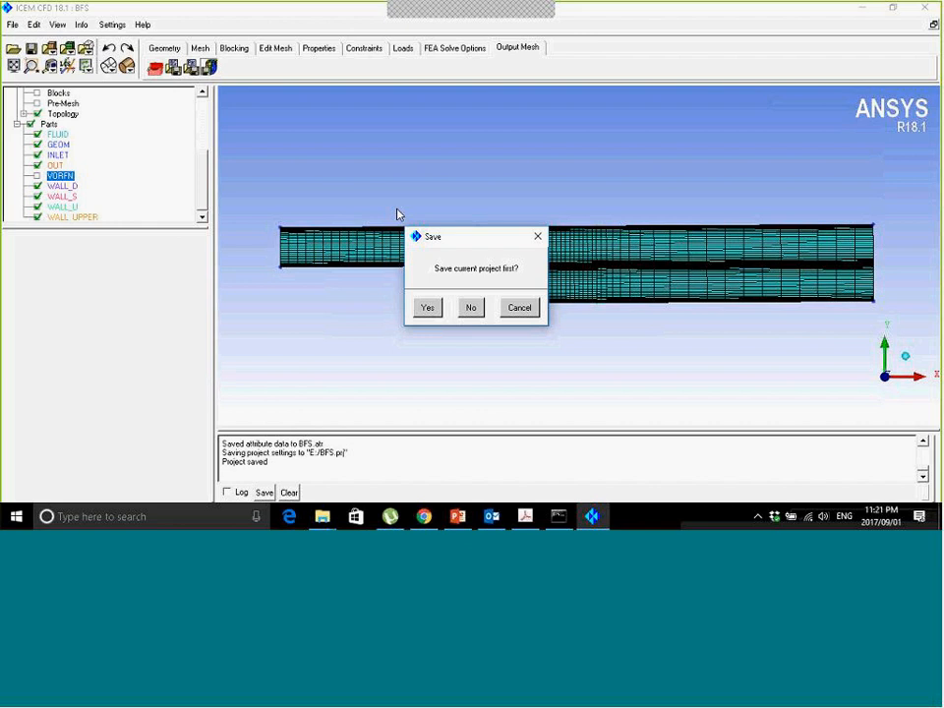
click(429, 309)
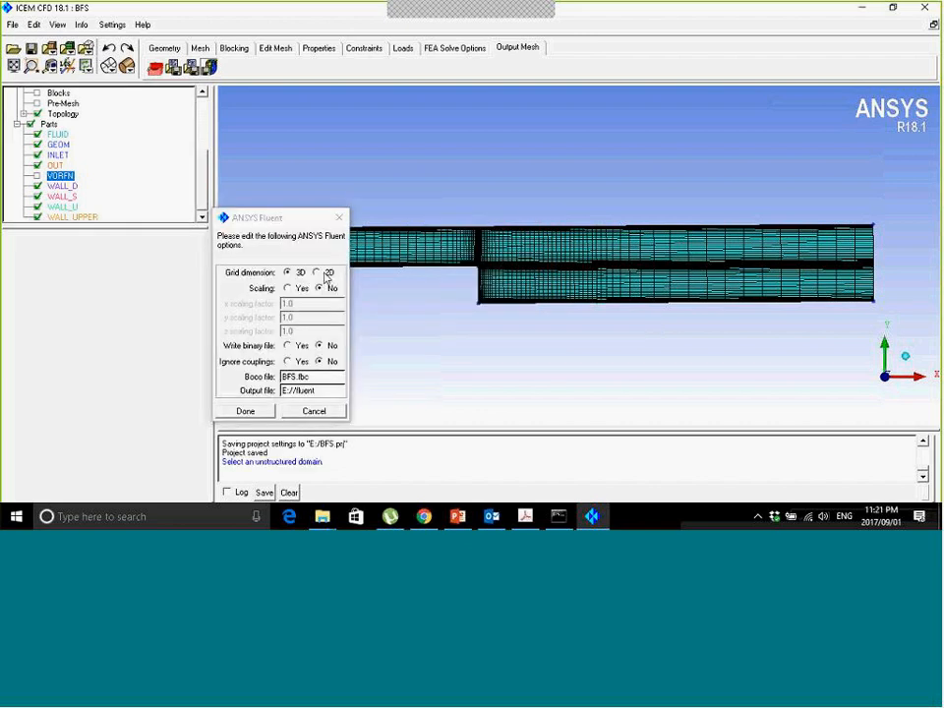
click(323, 274)
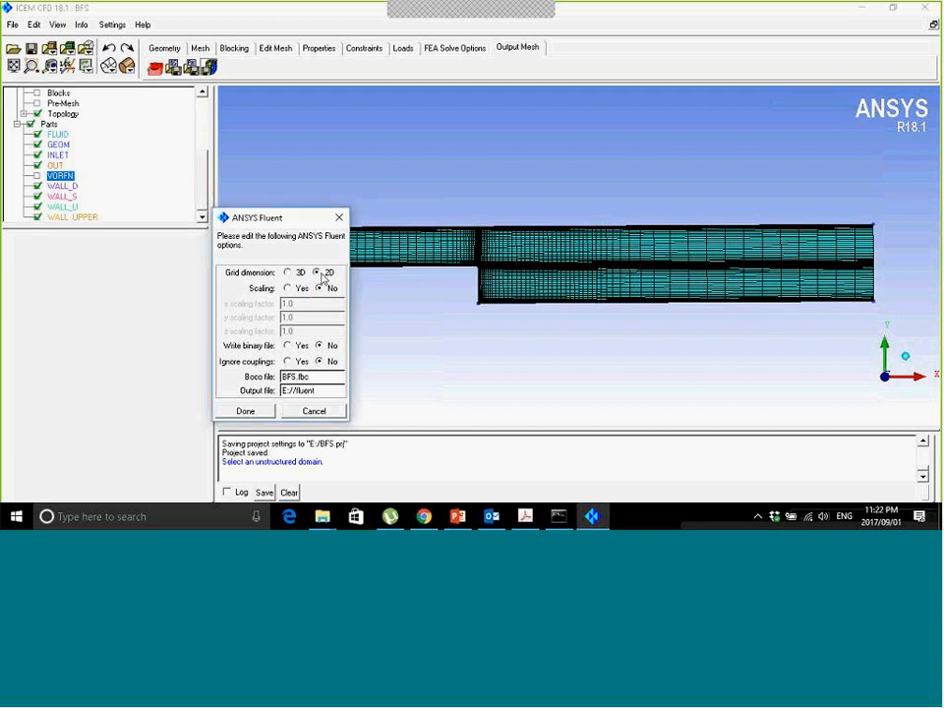
double_click(299, 390)
key(BackSpace)
click(337, 168)
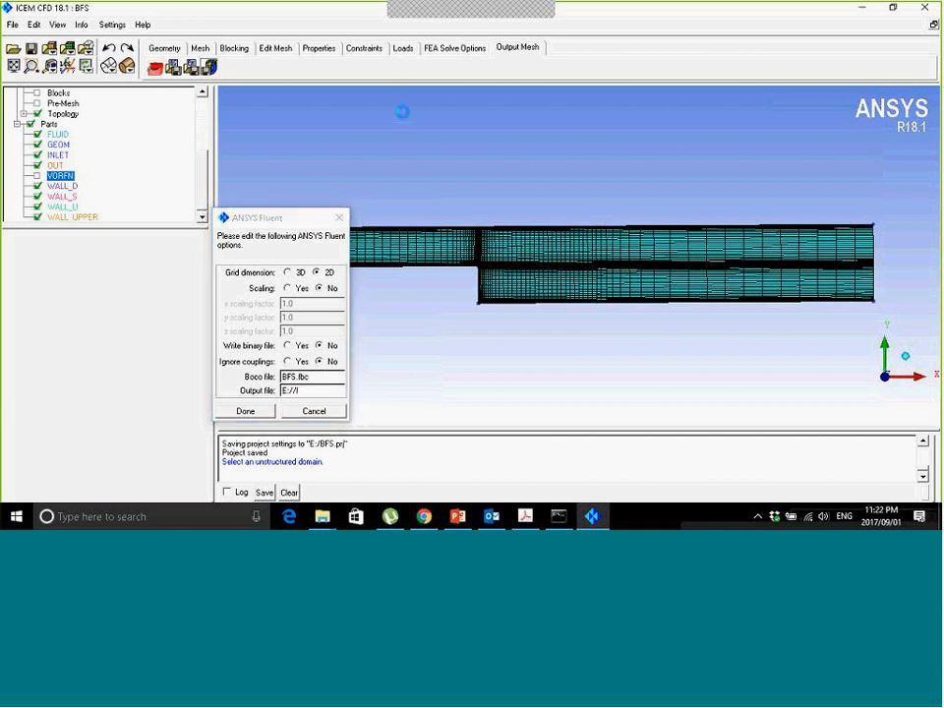
key(BackSpace)
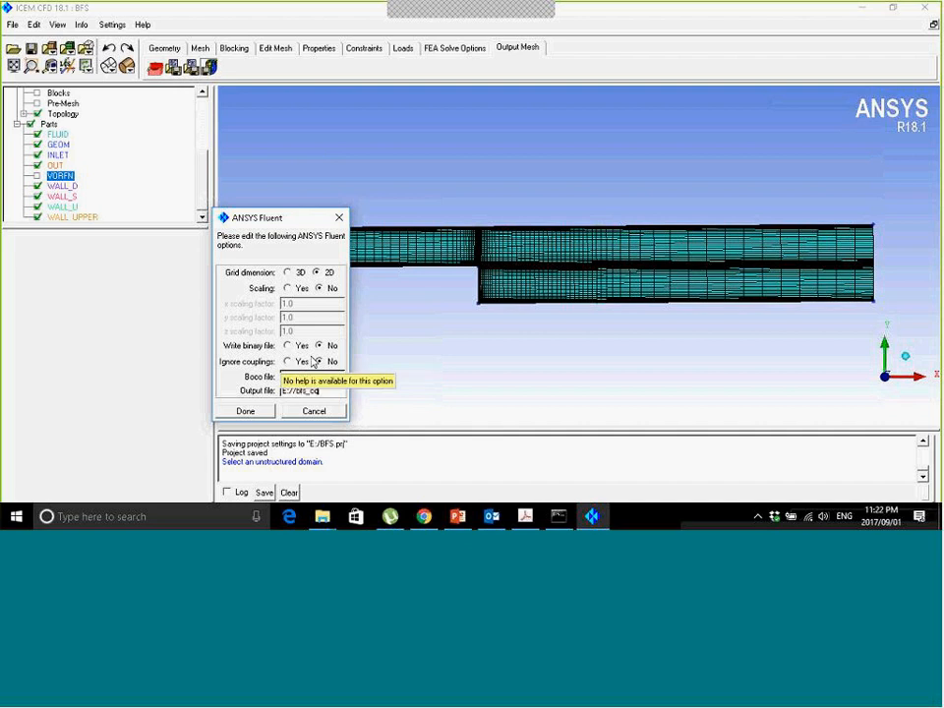
click(256, 411)
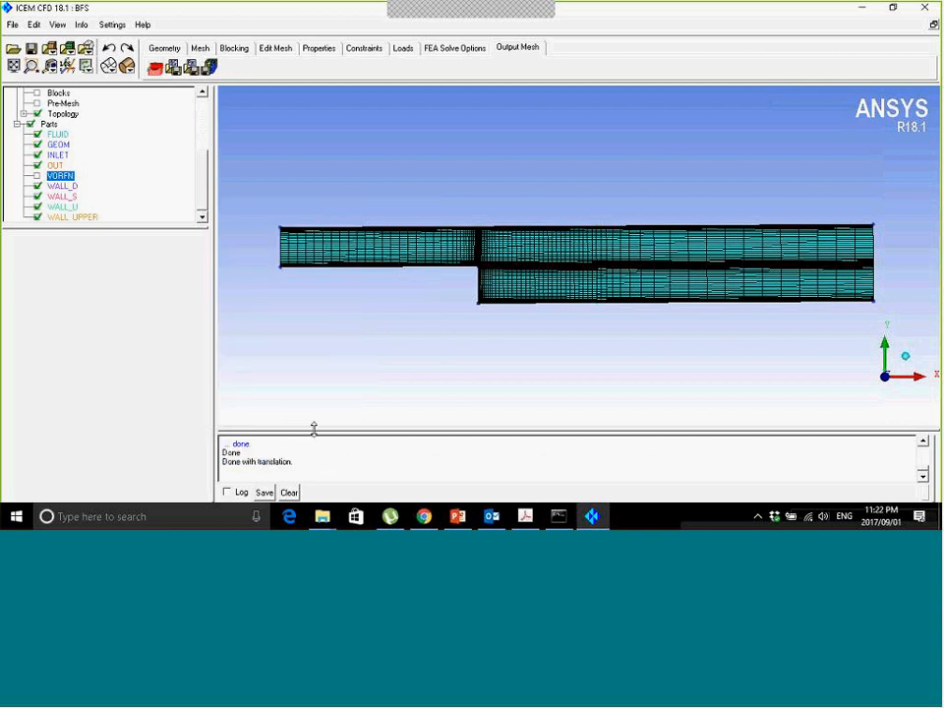
Enlarge the message log and model tree, and check the pre-mesh info for the node and quad counts.
drag(314, 427, 313, 375)
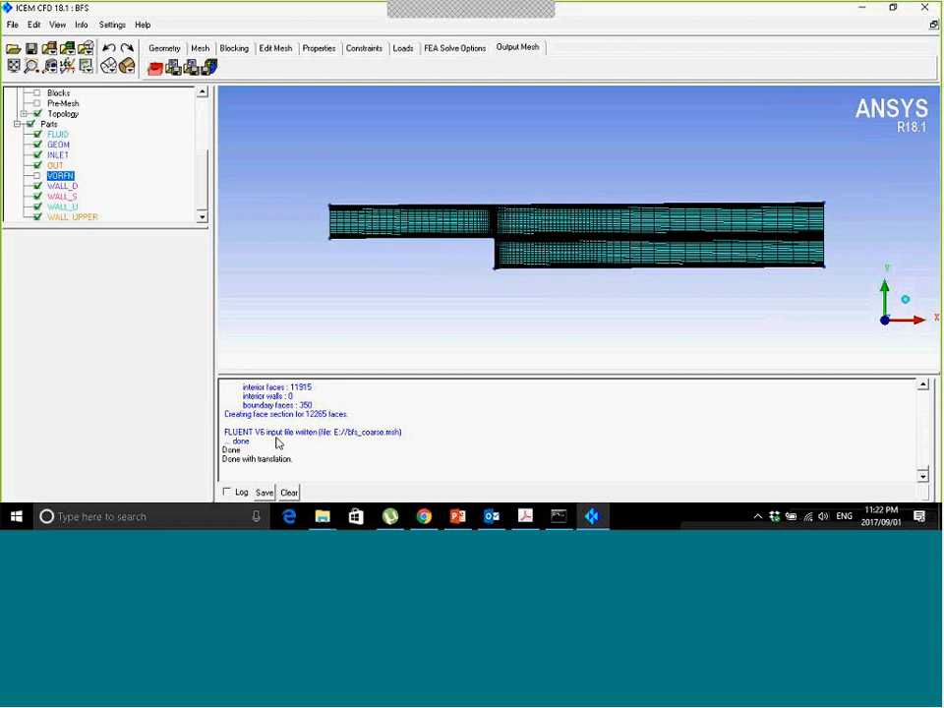
scroll(178, 213, up, 2)
drag(179, 225, 179, 304)
drag(212, 260, 304, 256)
right_click(66, 181)
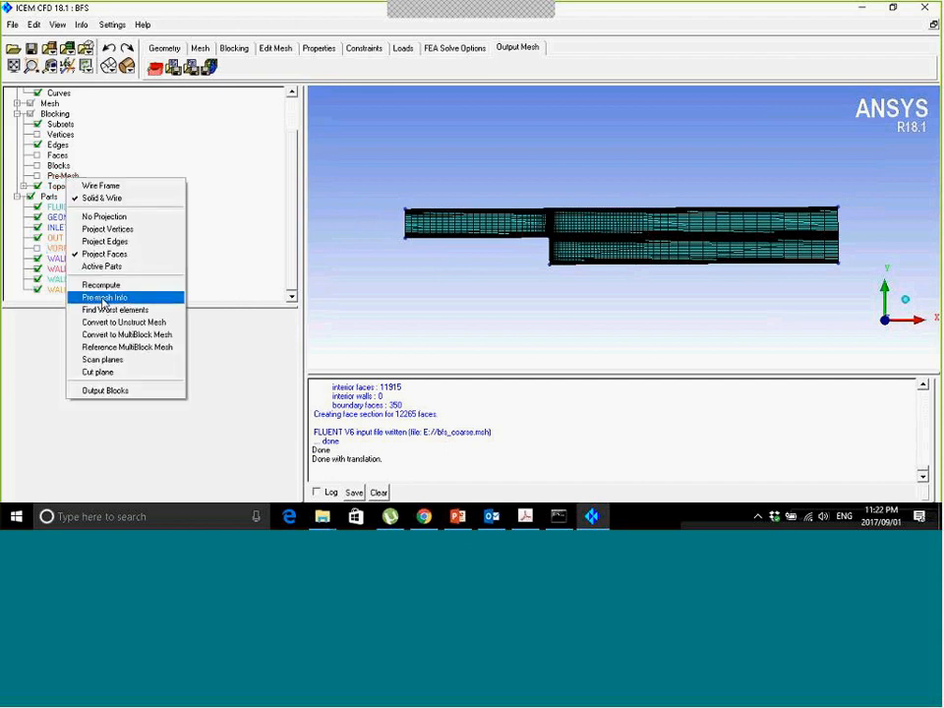
click(104, 299)
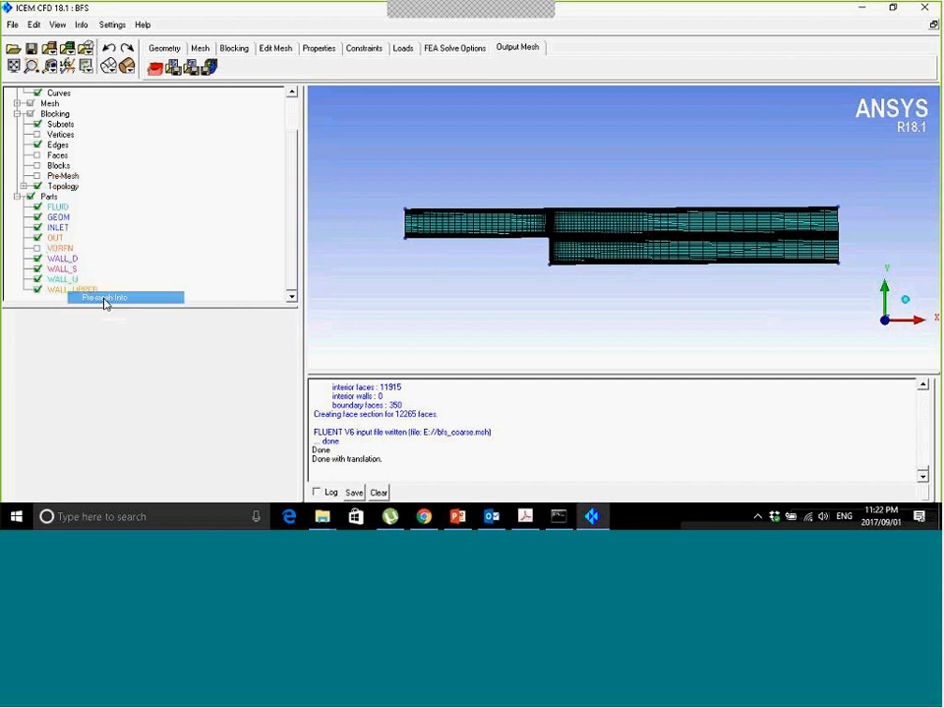
double_click(370, 440)
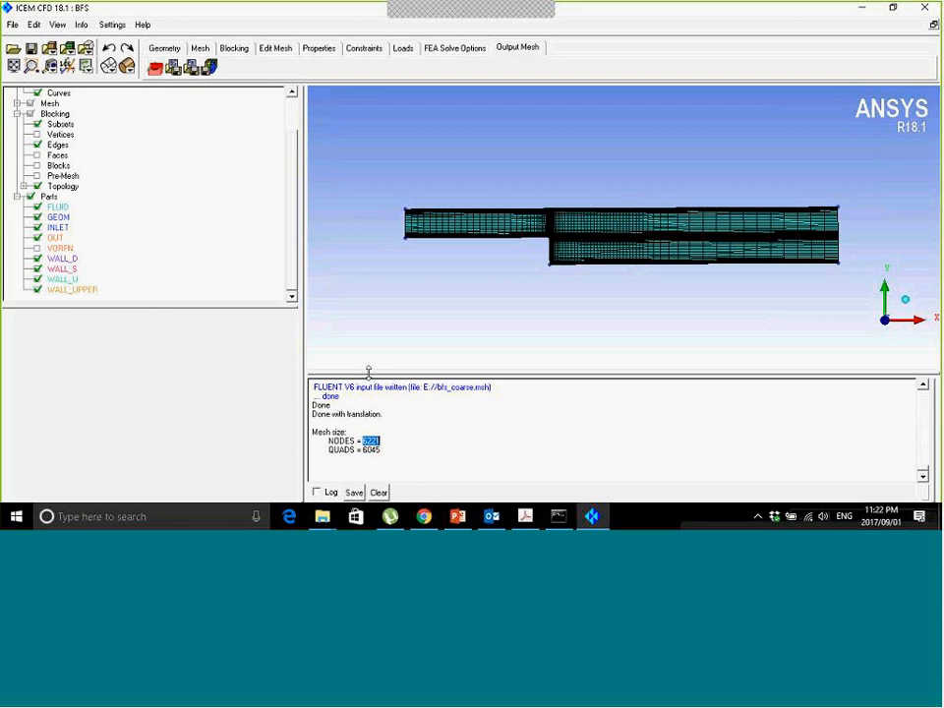
scroll(511, 261, down, 3)
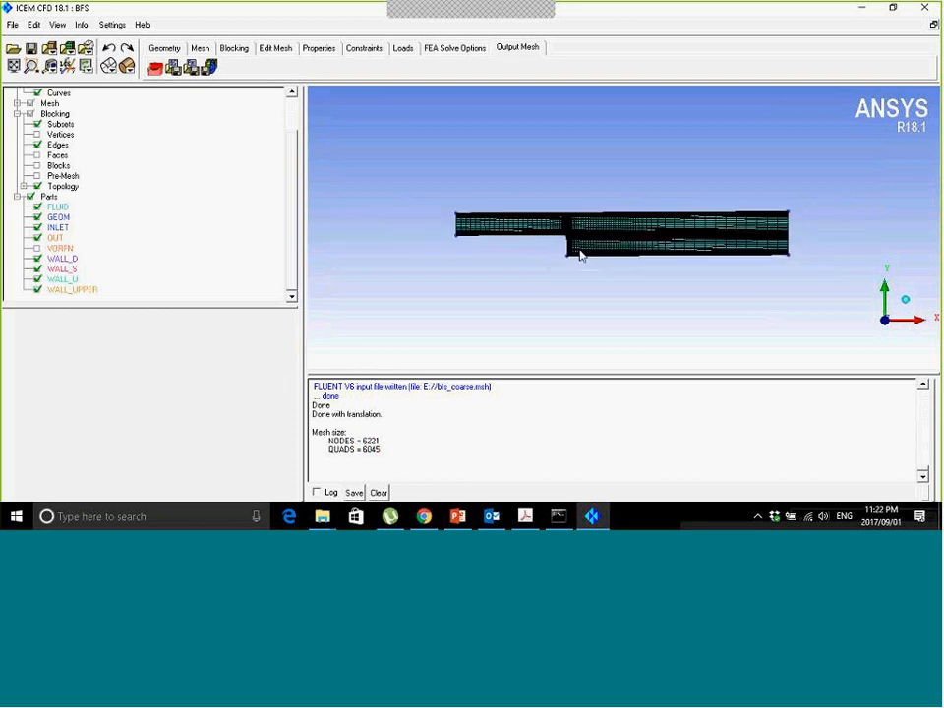
scroll(579, 255, up, 3)
Exit ICEM CFD, saving the current project, and open the Fluent 18.1 launcher.
click(925, 11)
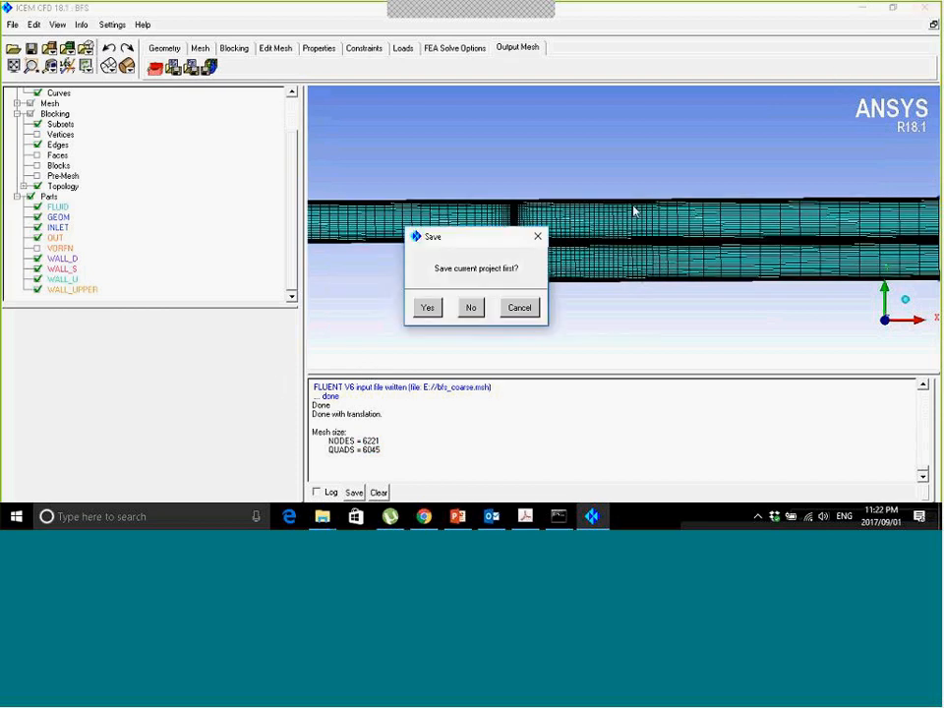
click(428, 313)
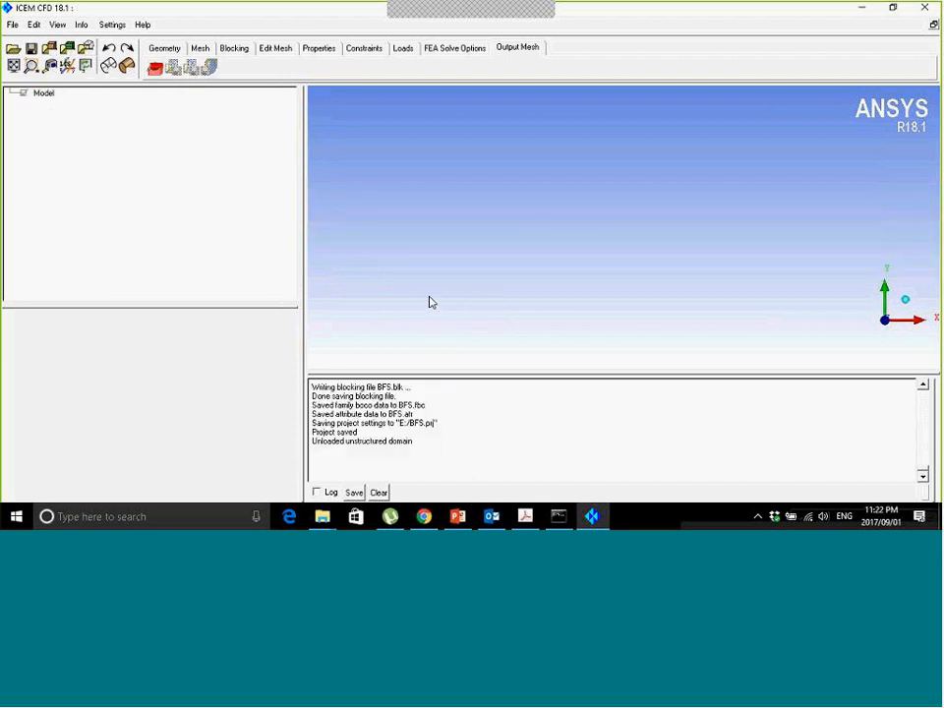
key(super)
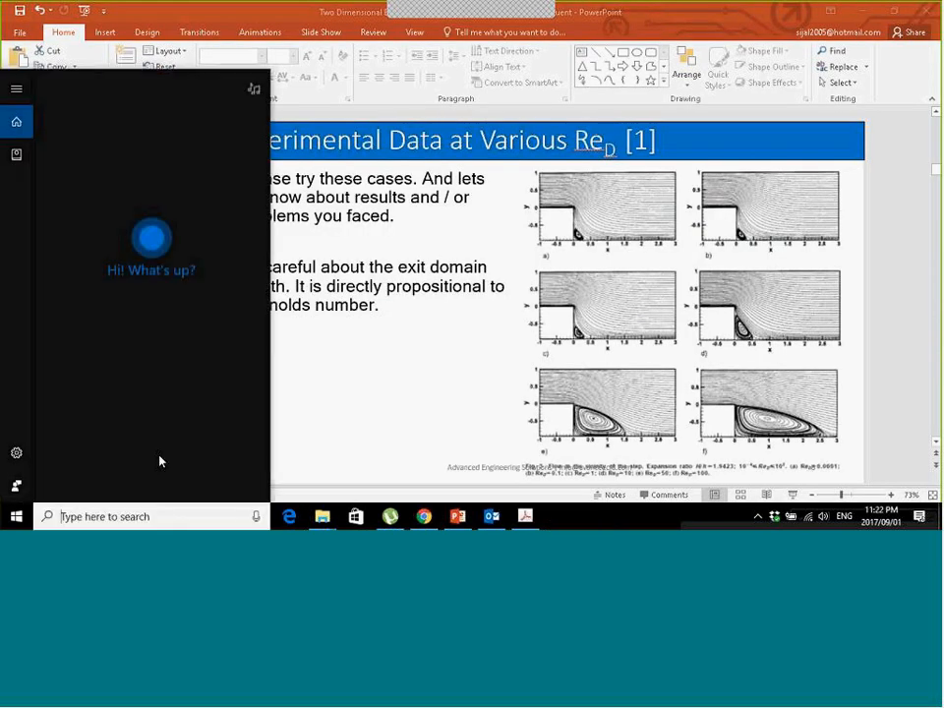
text(fluent)
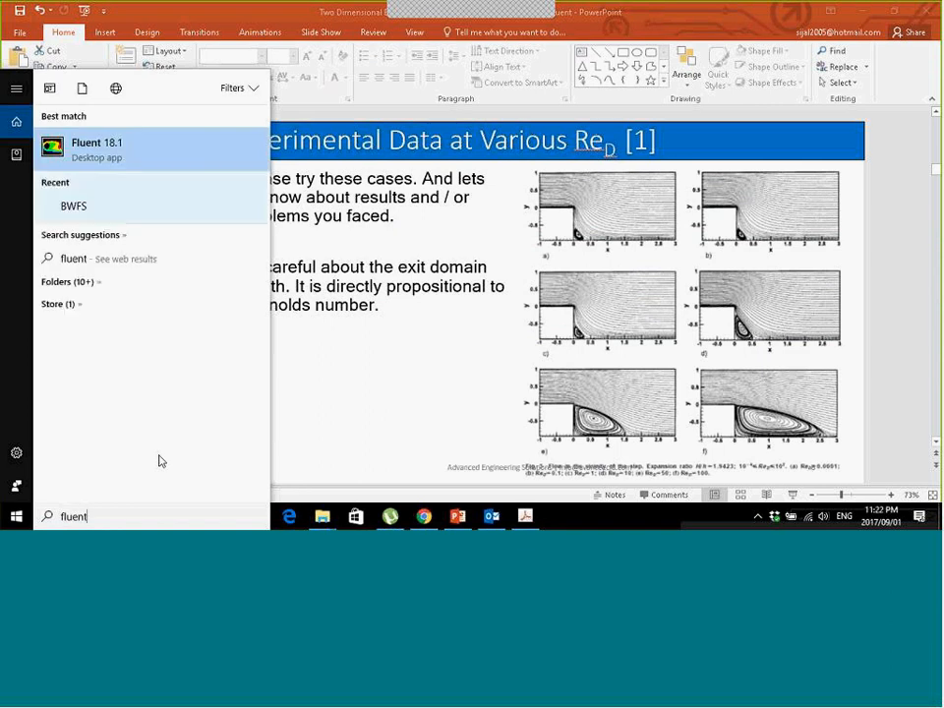
key(Return)
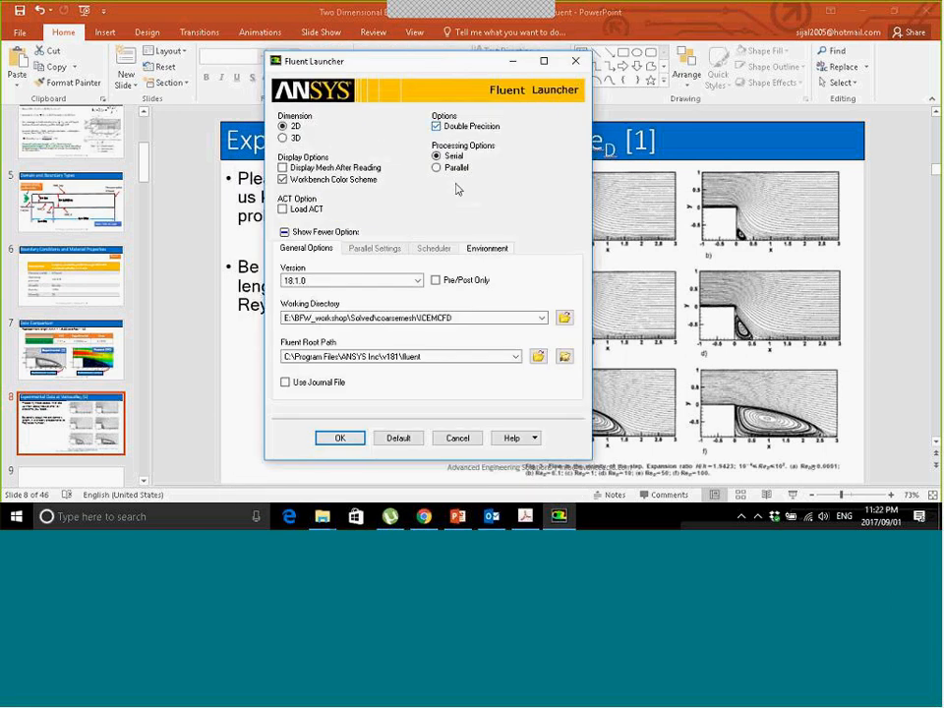
Set the Fluent working directory to the E:\ drive and start the solver.
click(565, 317)
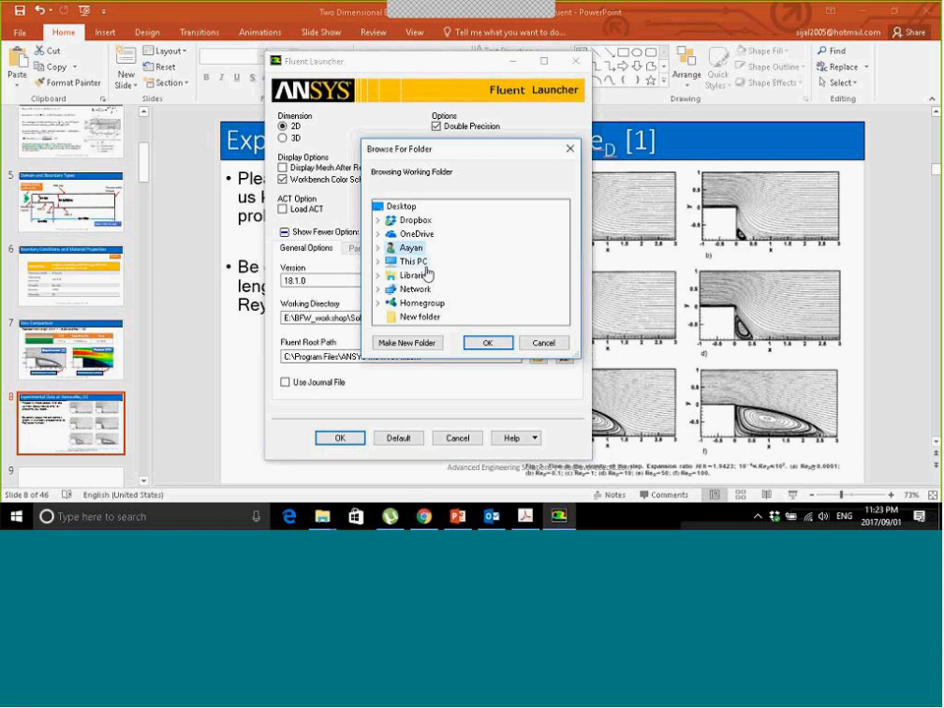
click(425, 274)
double_click(425, 274)
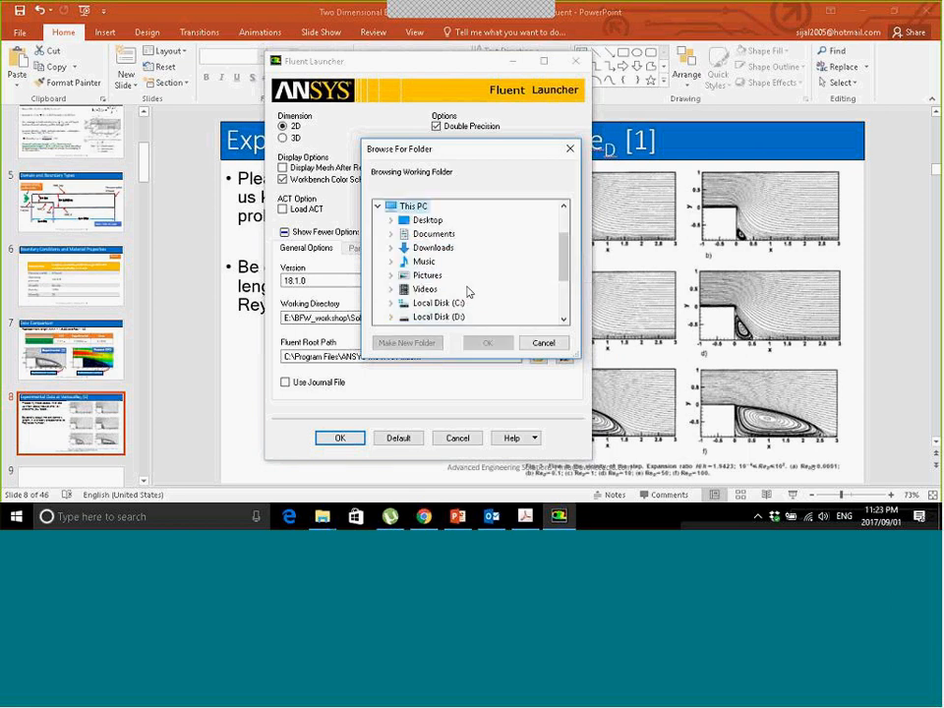
scroll(469, 295, down, 2)
click(438, 262)
click(488, 345)
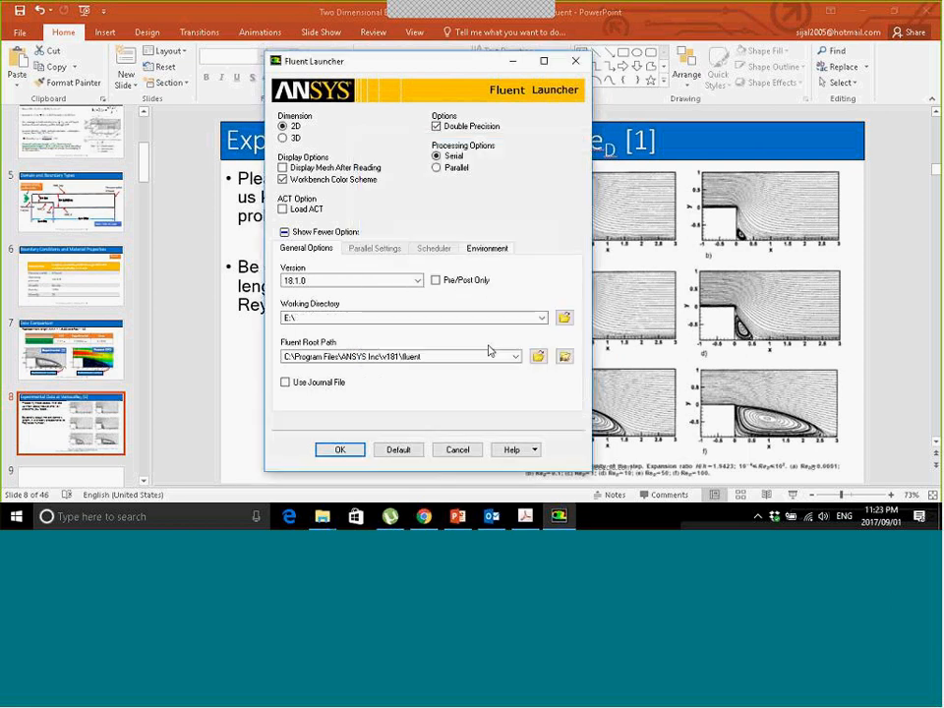
click(339, 450)
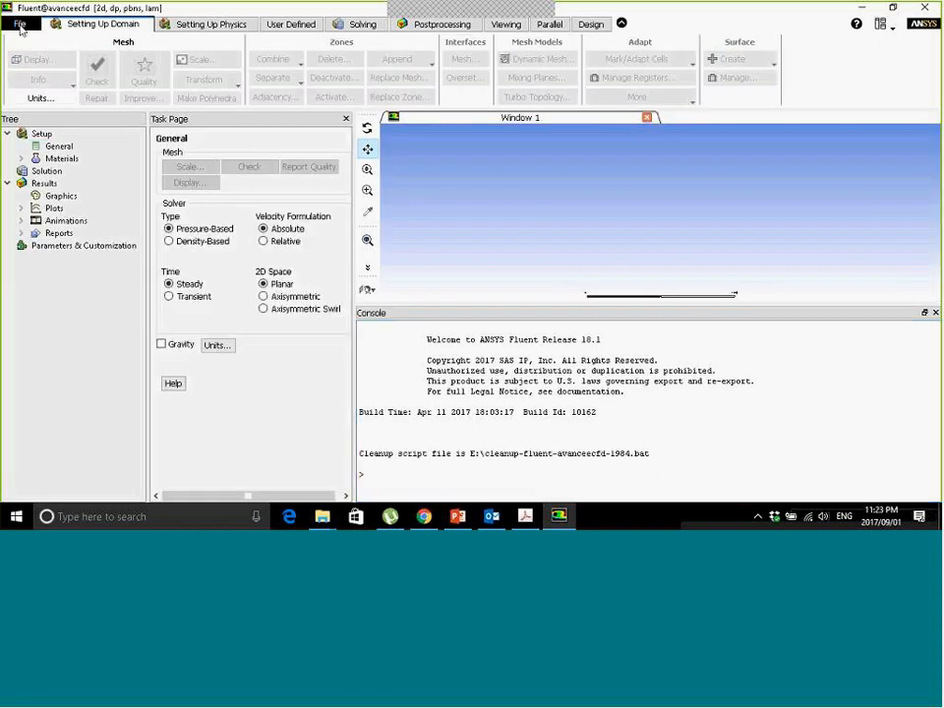
Read the mesh file bfs_coarse.msh from the E:\ drive into Fluent.
click(19, 26)
mouse_move(23, 37)
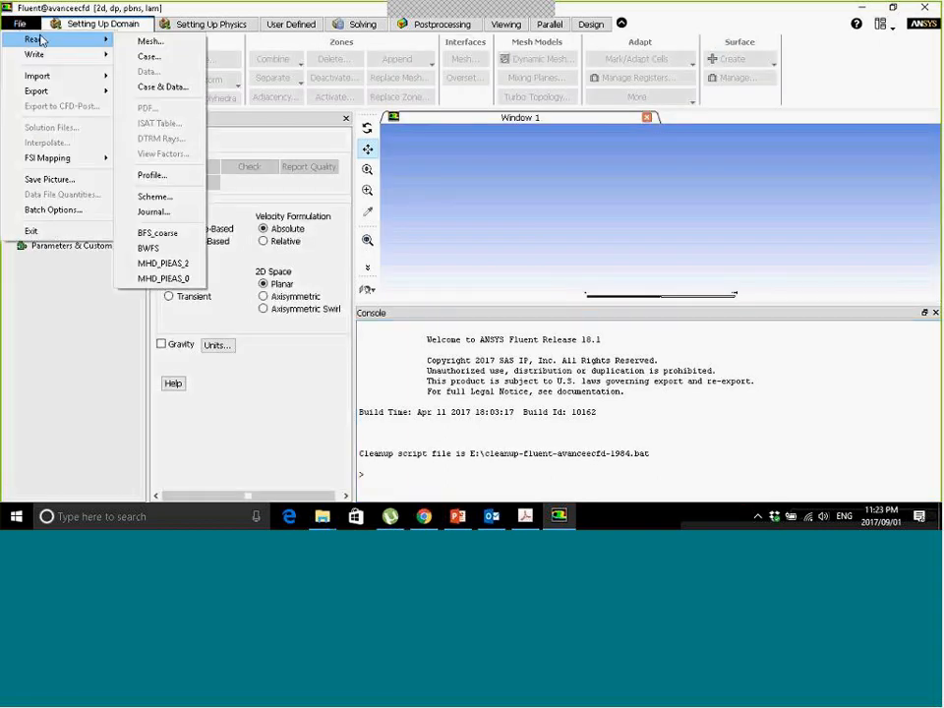
click(148, 41)
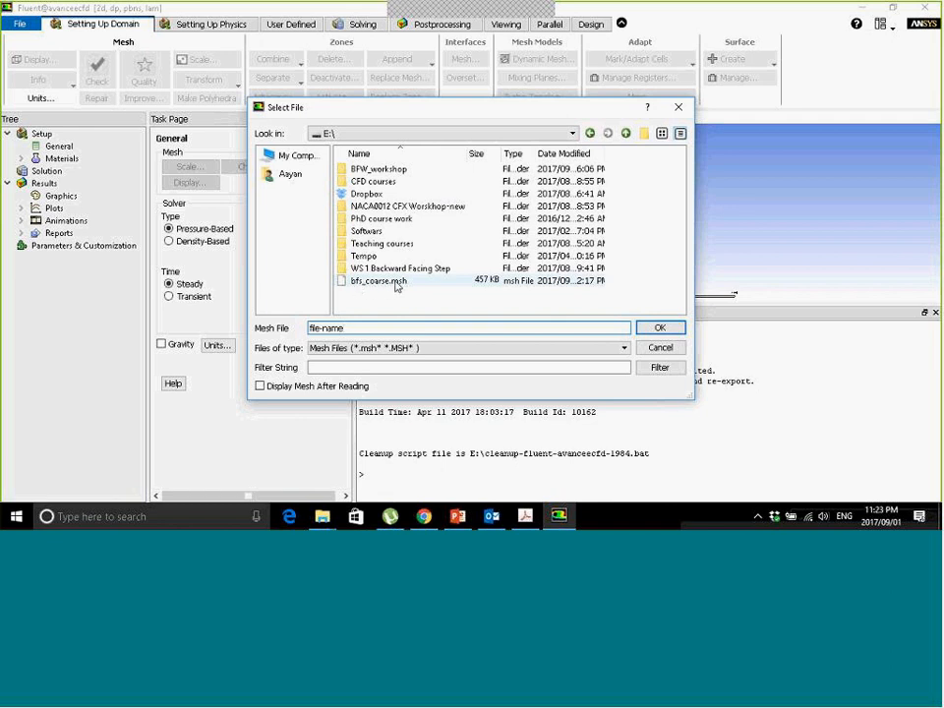
double_click(393, 282)
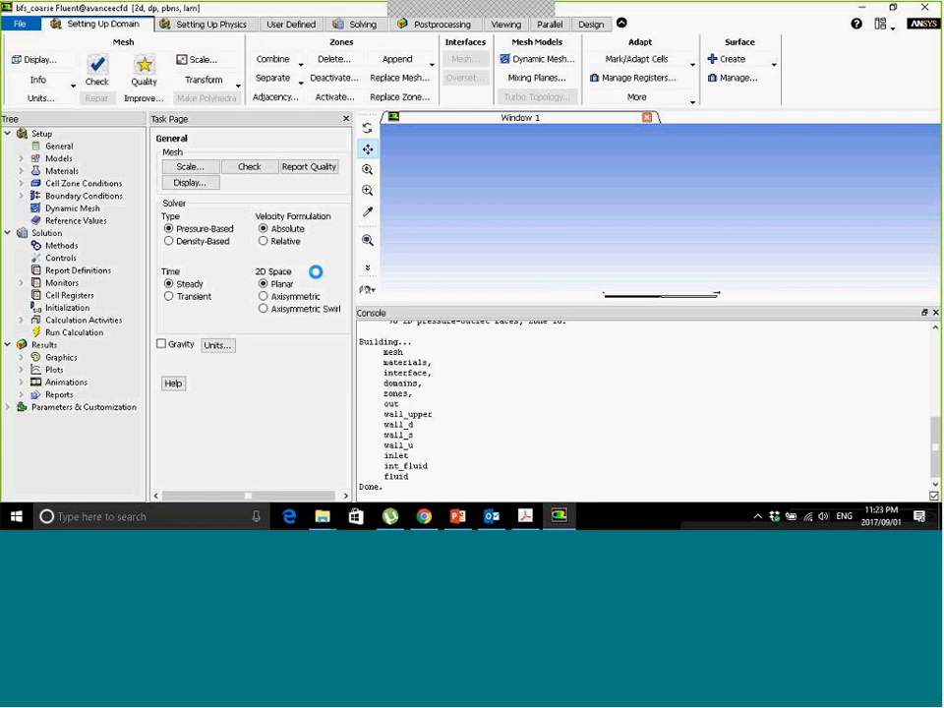
Display the mesh edges on all surfaces, fit the mesh to the window, and move the Mesh Display dialog clear of it.
click(192, 183)
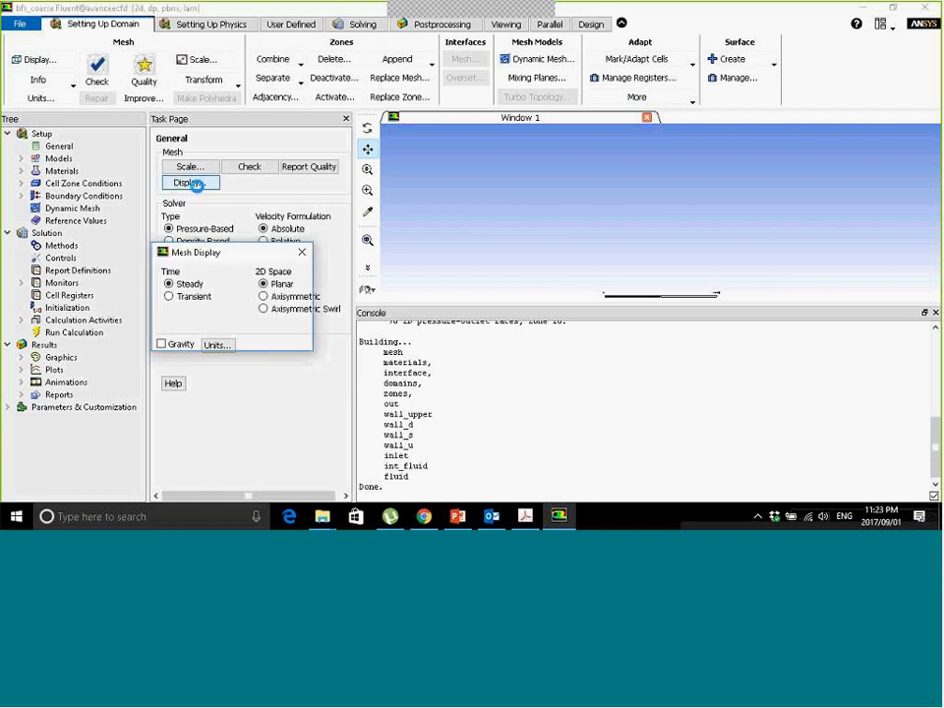
click(276, 430)
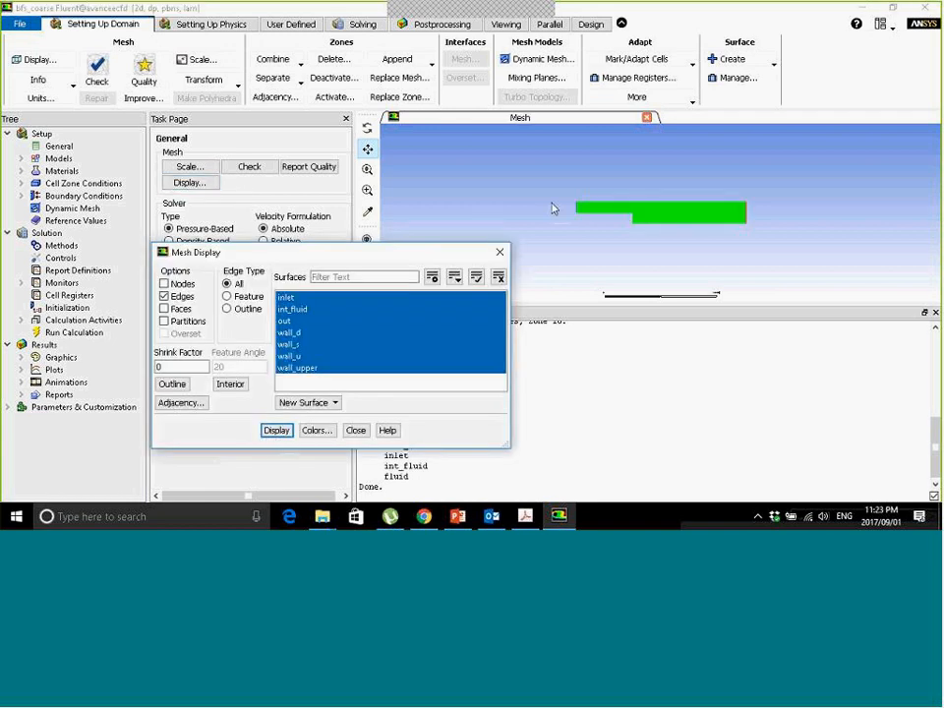
scroll(580, 180, up, 5)
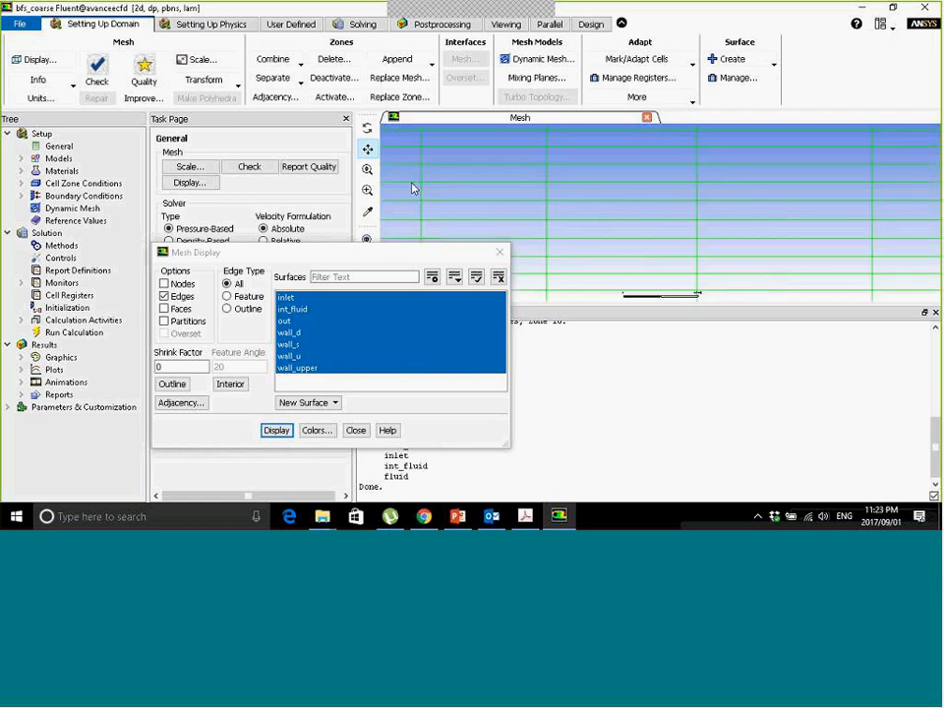
scroll(590, 186, down, 3)
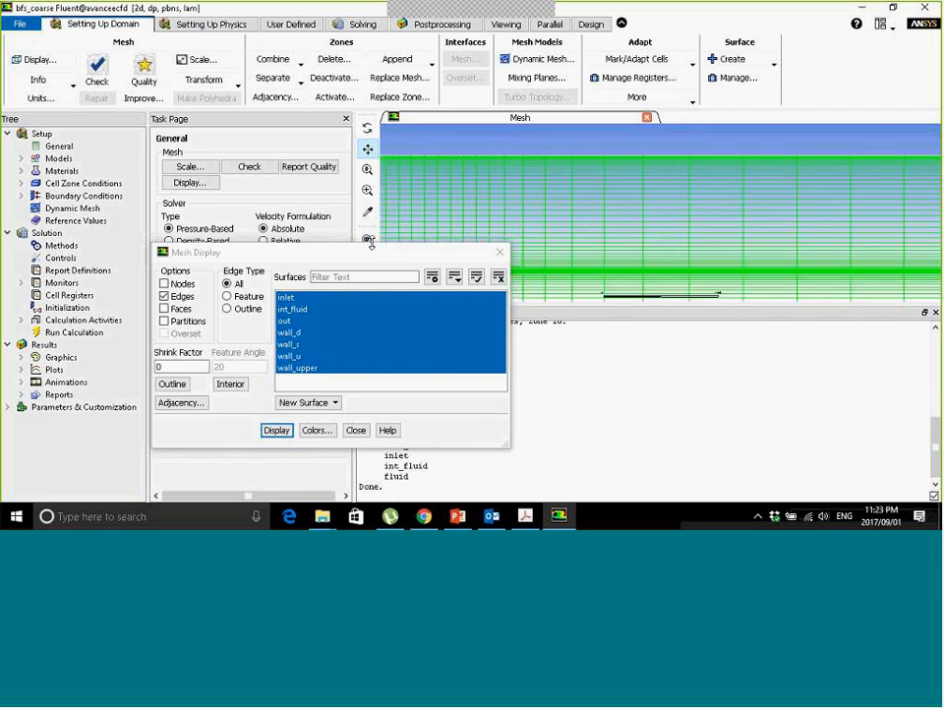
click(367, 241)
drag(369, 254, 332, 314)
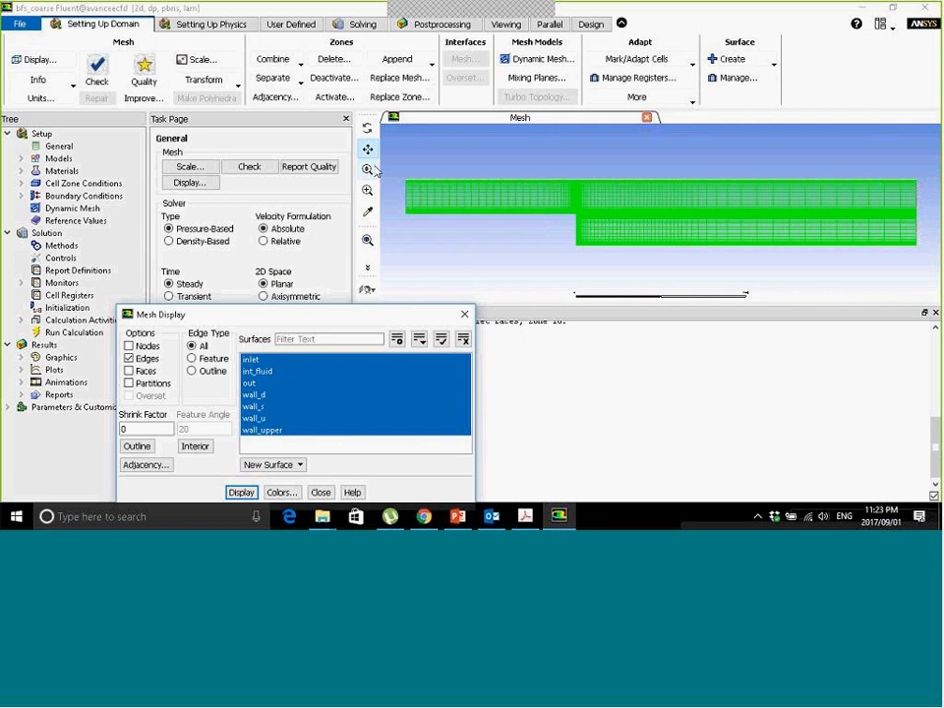
Examine the mesh refinement around the step corner up close.
click(366, 192)
drag(555, 168, 676, 273)
click(366, 193)
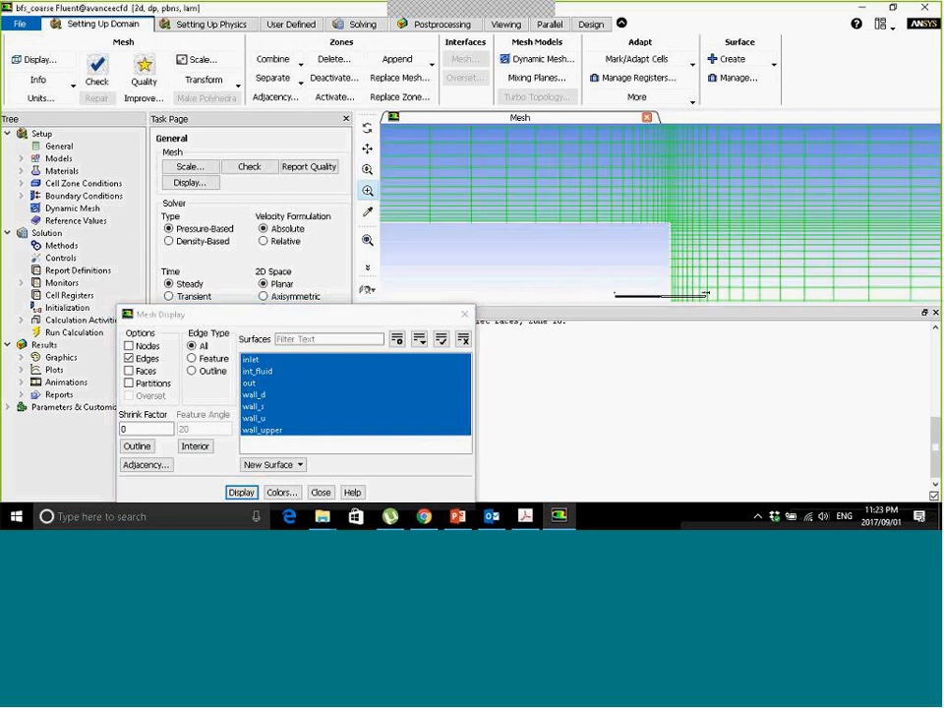
drag(639, 200, 704, 244)
mouse_move(610, 171)
mouse_down()
mouse_move(714, 255)
mouse_move(691, 228)
mouse_move(696, 247)
mouse_up()
scroll(648, 227, down, 2)
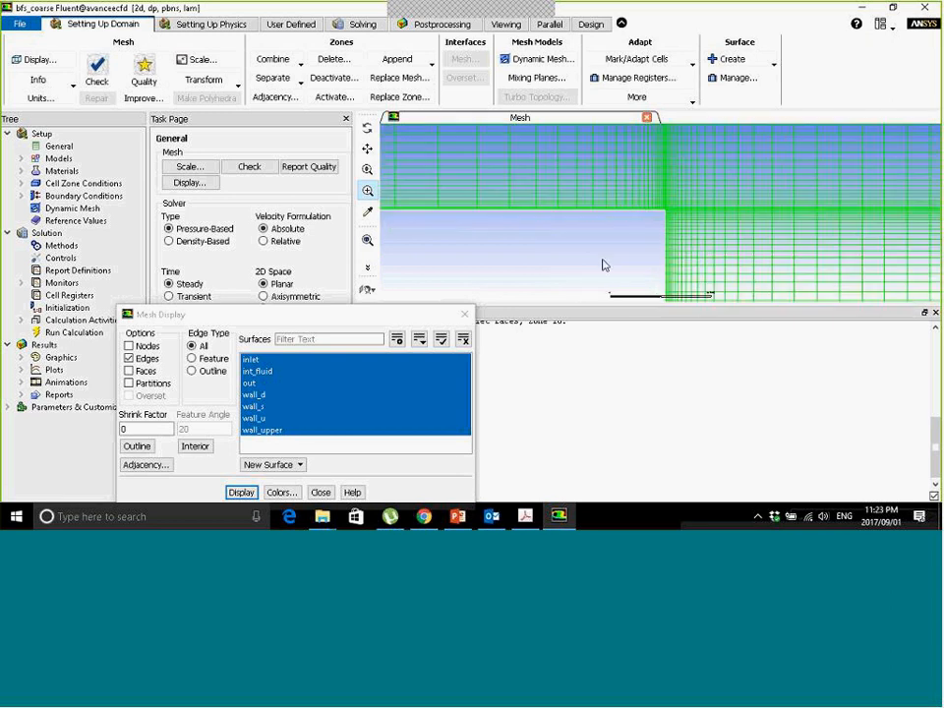
Enlarge the graphics window and inspect the mesh lines near the walls on both sides of the step.
drag(594, 309, 601, 413)
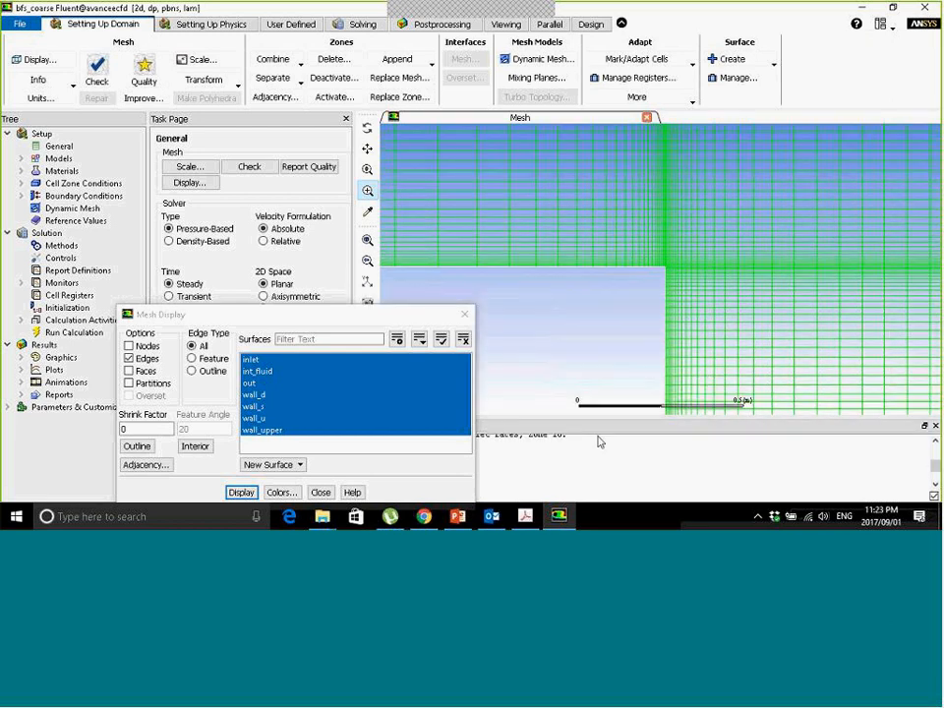
drag(352, 242, 265, 242)
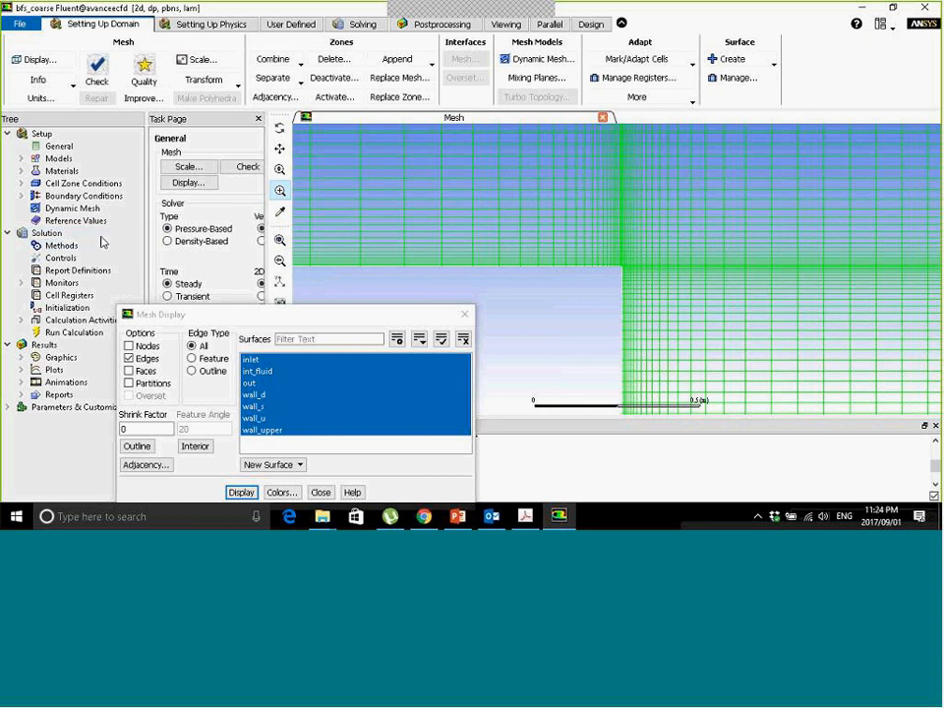
scroll(619, 273, down, 5)
scroll(605, 242, down, 2)
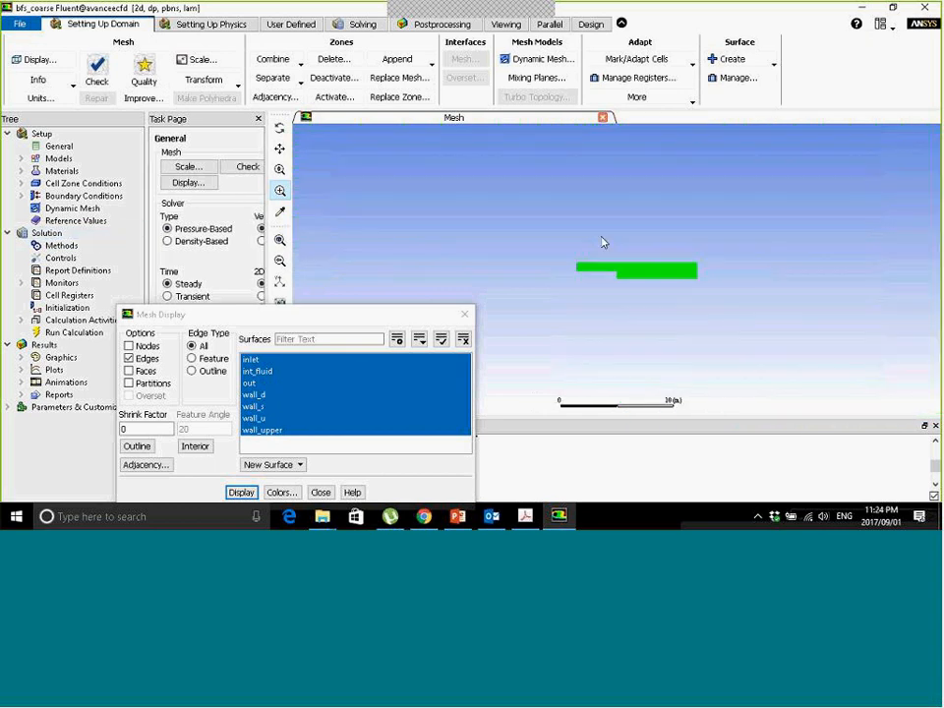
scroll(496, 253, up, 5)
drag(501, 267, 537, 296)
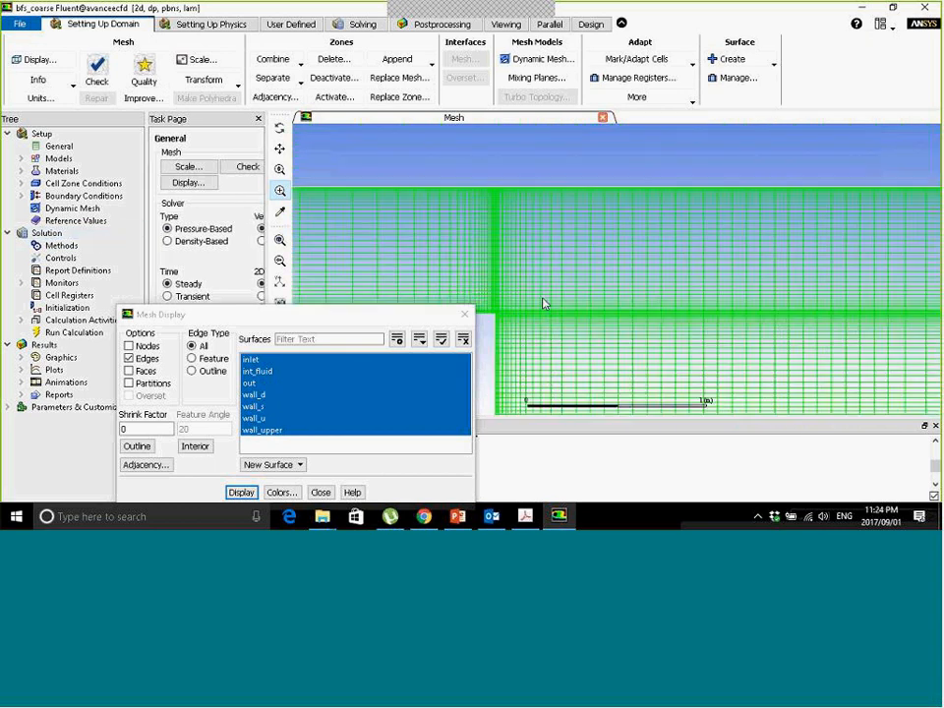
drag(476, 258, 559, 329)
scroll(521, 295, down, 3)
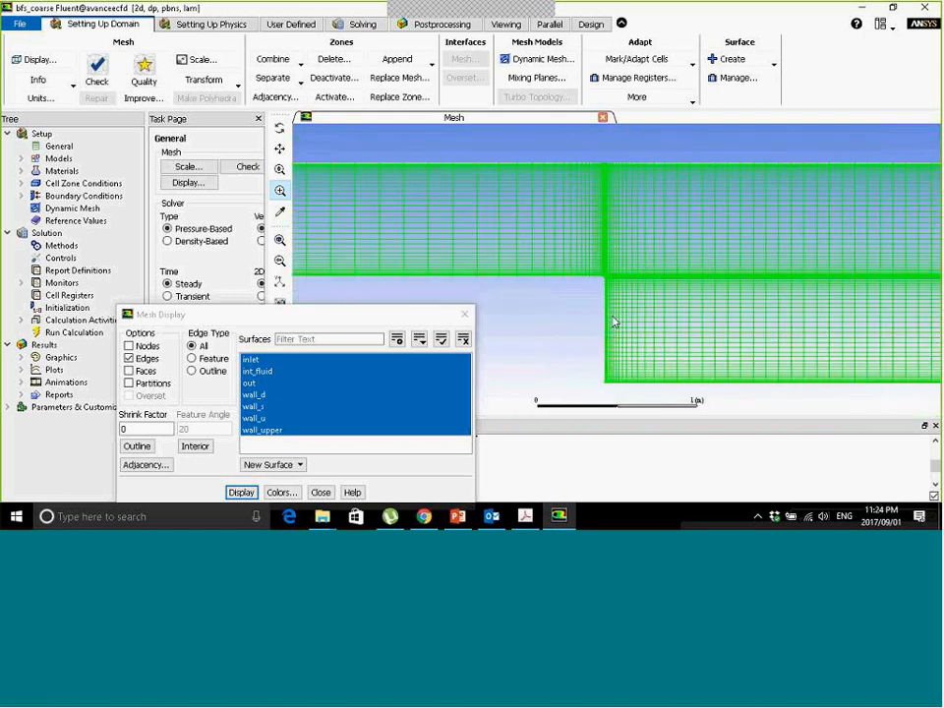
scroll(477, 238, down, 2)
Fit the whole mesh in view, close the Mesh Display dialog, and widen the task page to show all solver options.
click(282, 242)
drag(368, 315, 439, 204)
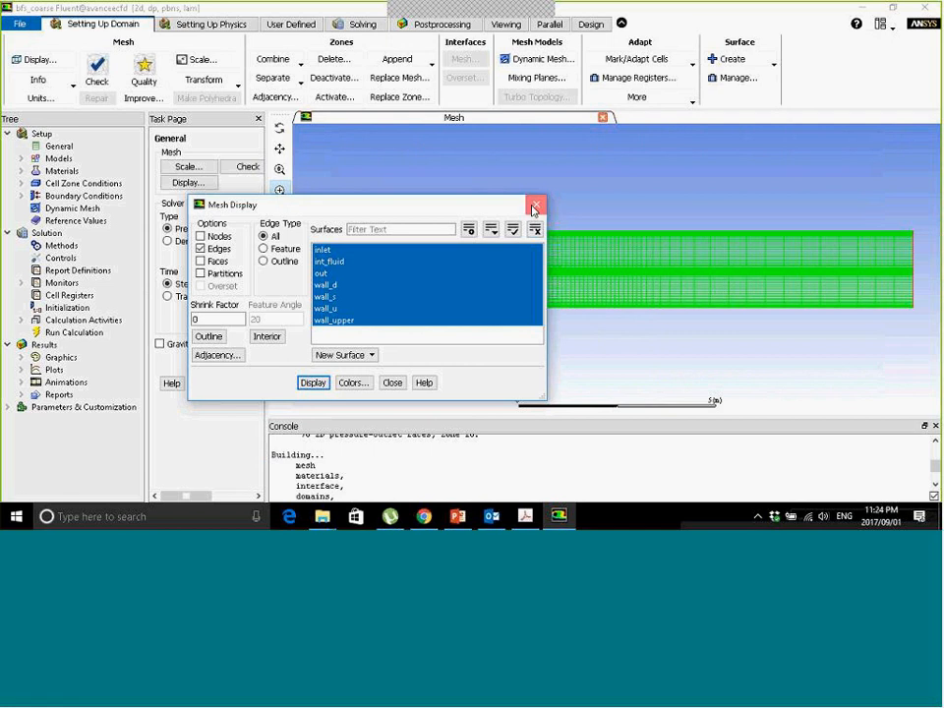
click(536, 204)
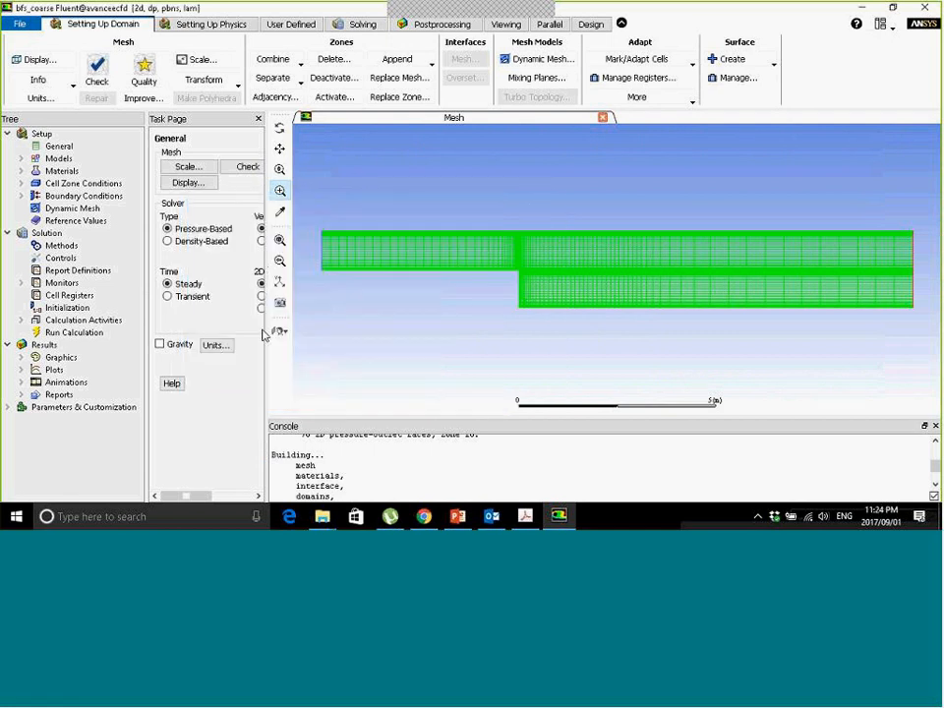
drag(266, 346, 350, 345)
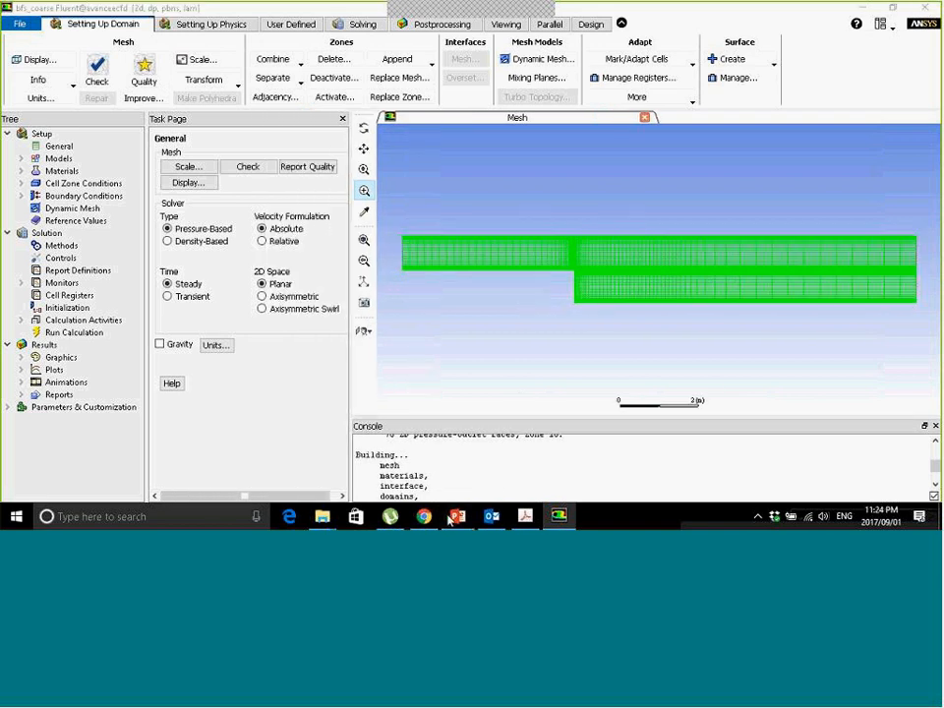
Switch to the PowerPoint tutorial and review its slides from Geometry in ICEM CFD through to the Models settings.
click(453, 517)
scroll(205, 293, down, 7)
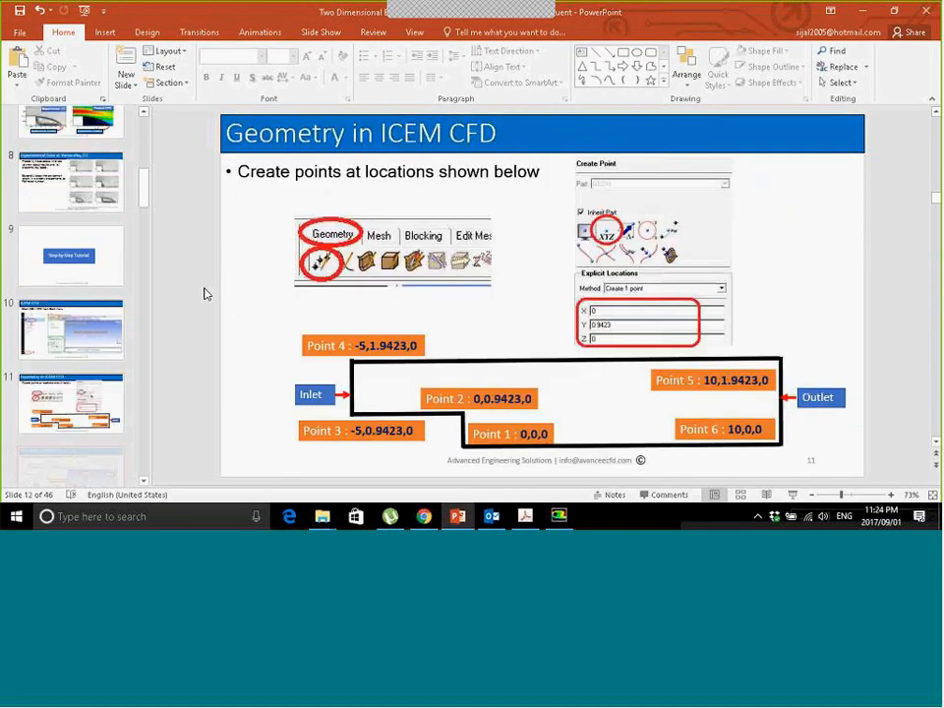
scroll(204, 293, down, 4)
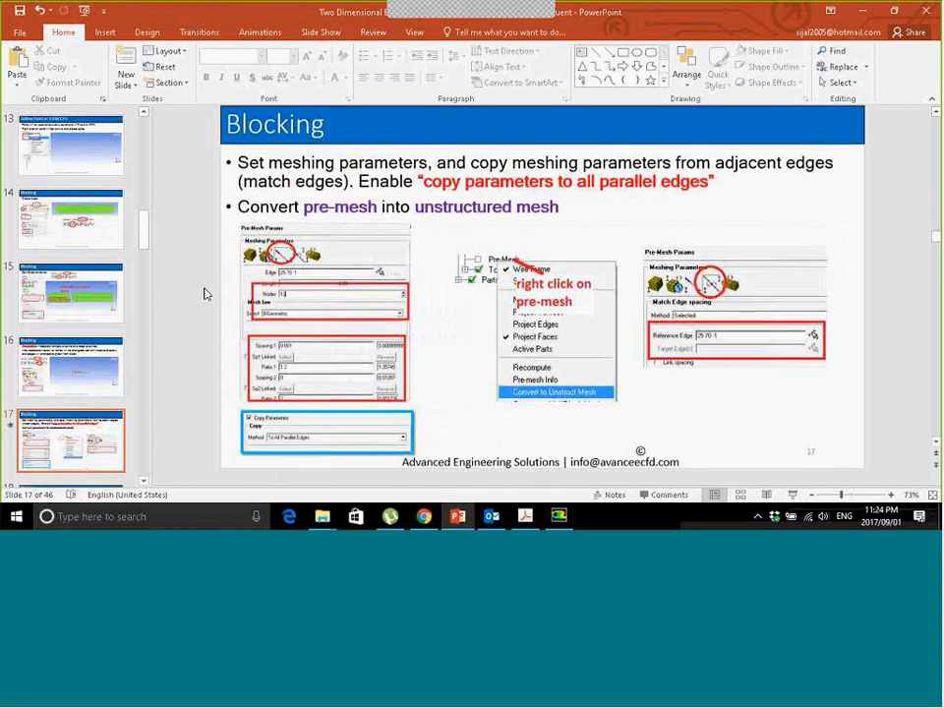
scroll(205, 293, down, 3)
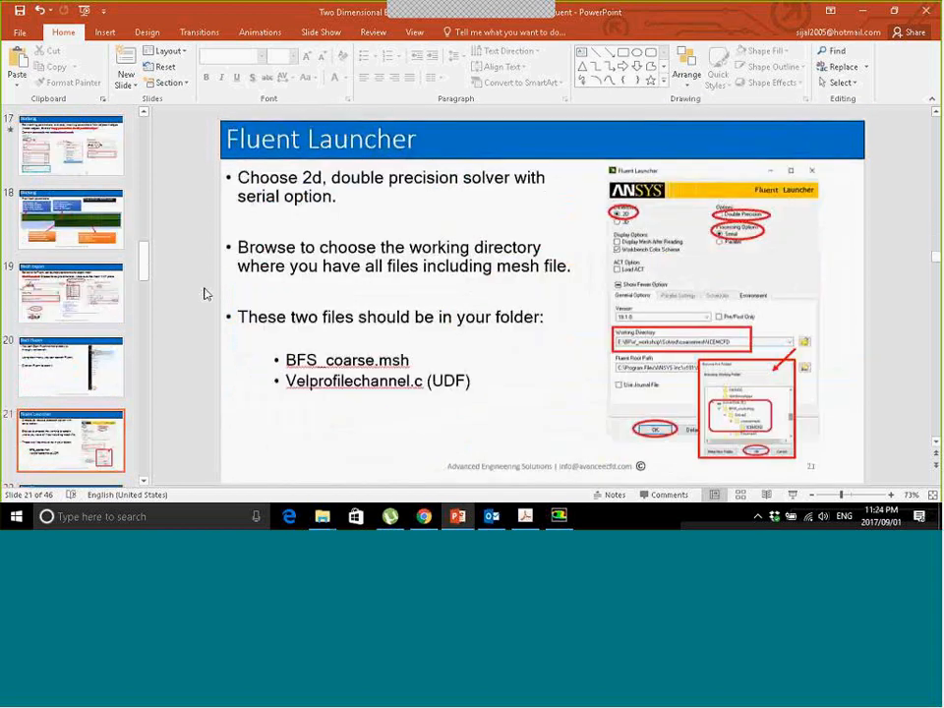
scroll(204, 293, down, 1)
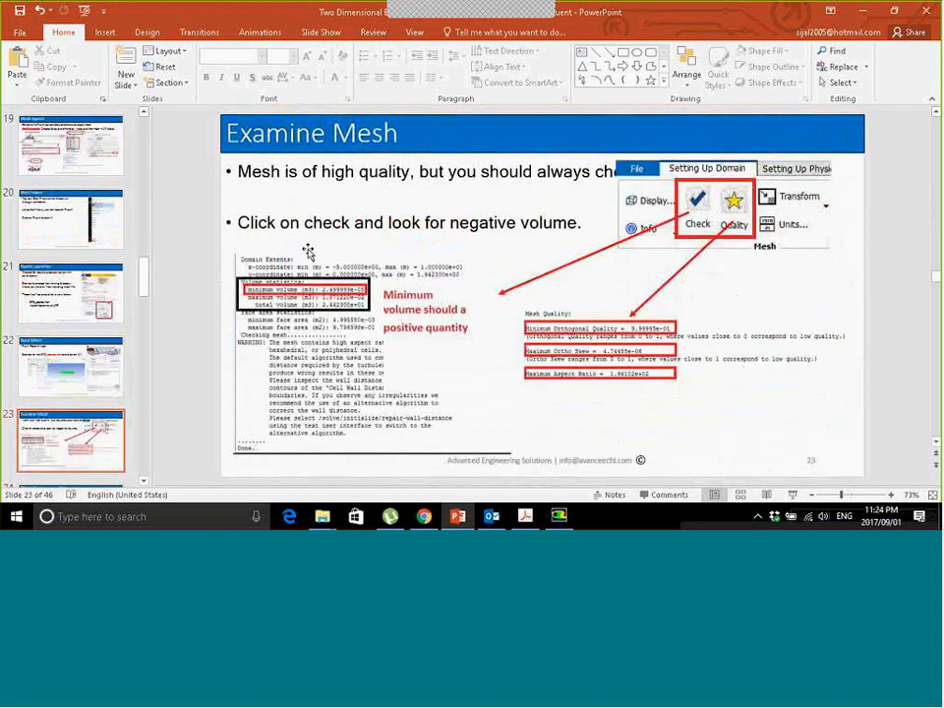
scroll(273, 258, down, 1)
scroll(272, 257, down, 1)
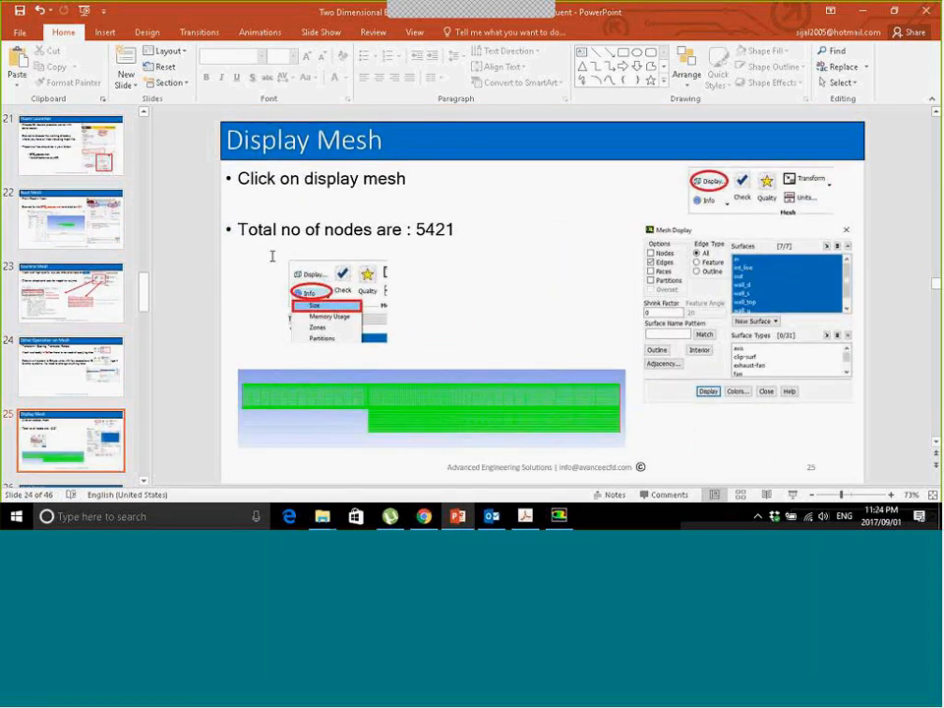
scroll(227, 259, up, 1)
scroll(228, 260, down, 1)
scroll(202, 265, down, 1)
scroll(202, 264, down, 2)
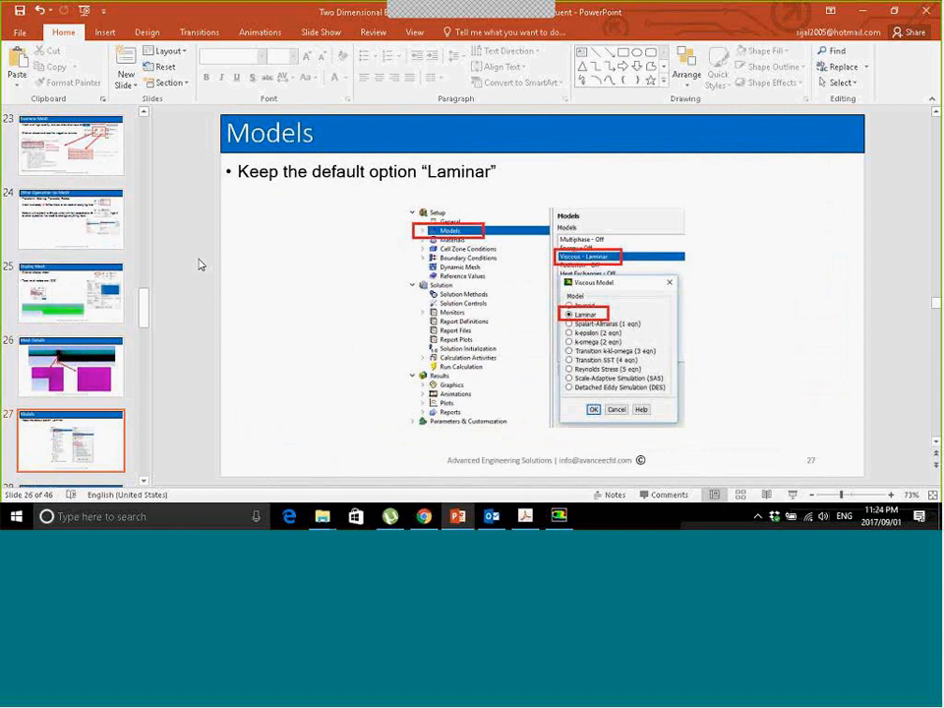
Return to Fluent and confirm Laminar as the viscous model.
click(559, 516)
double_click(59, 159)
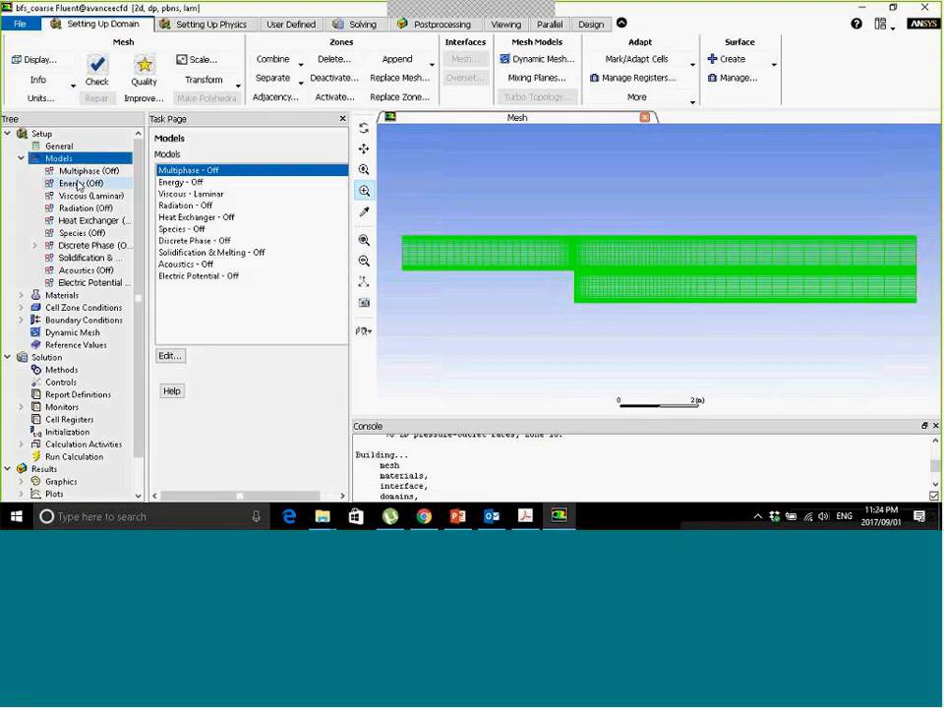
click(182, 195)
double_click(182, 195)
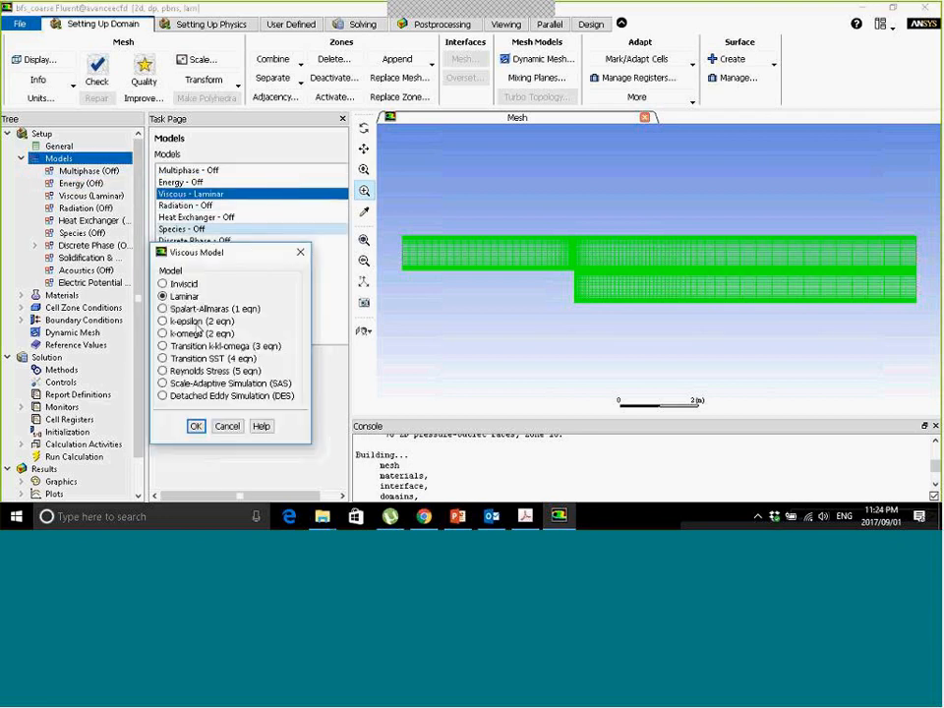
click(195, 426)
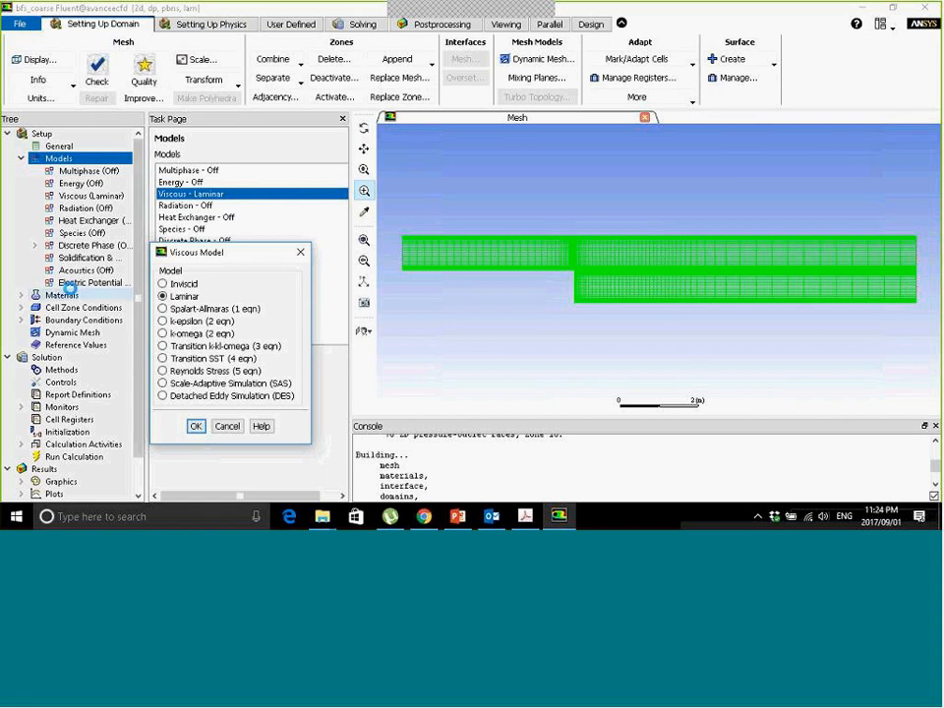
Set the air material's density to 1000 kg/m3 and viscosity to 20 kg/m-s, consulting the Material properties slide for the values.
double_click(61, 296)
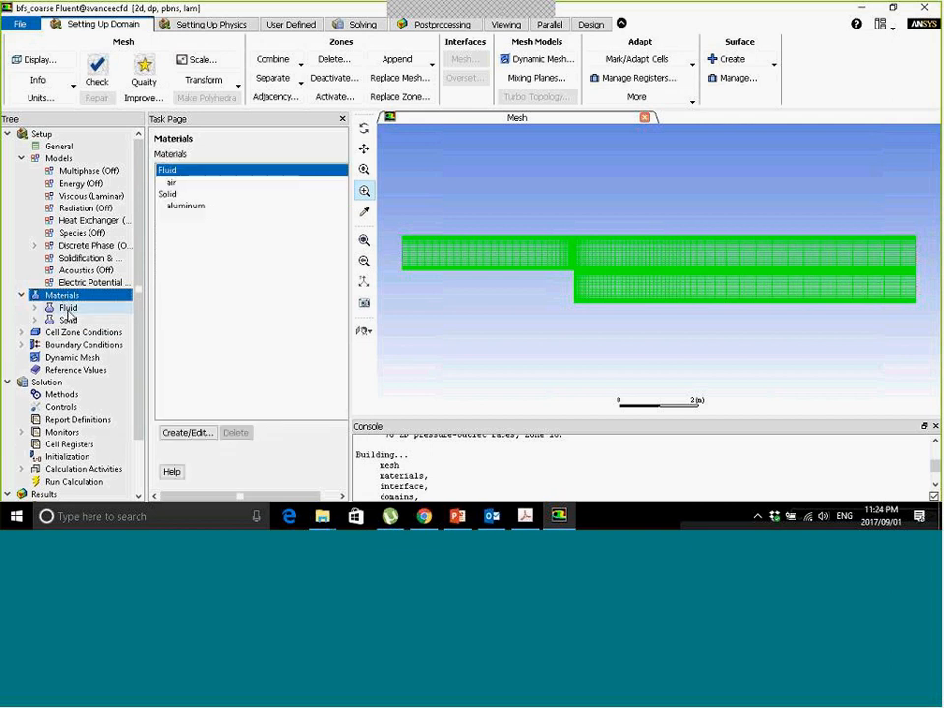
double_click(178, 185)
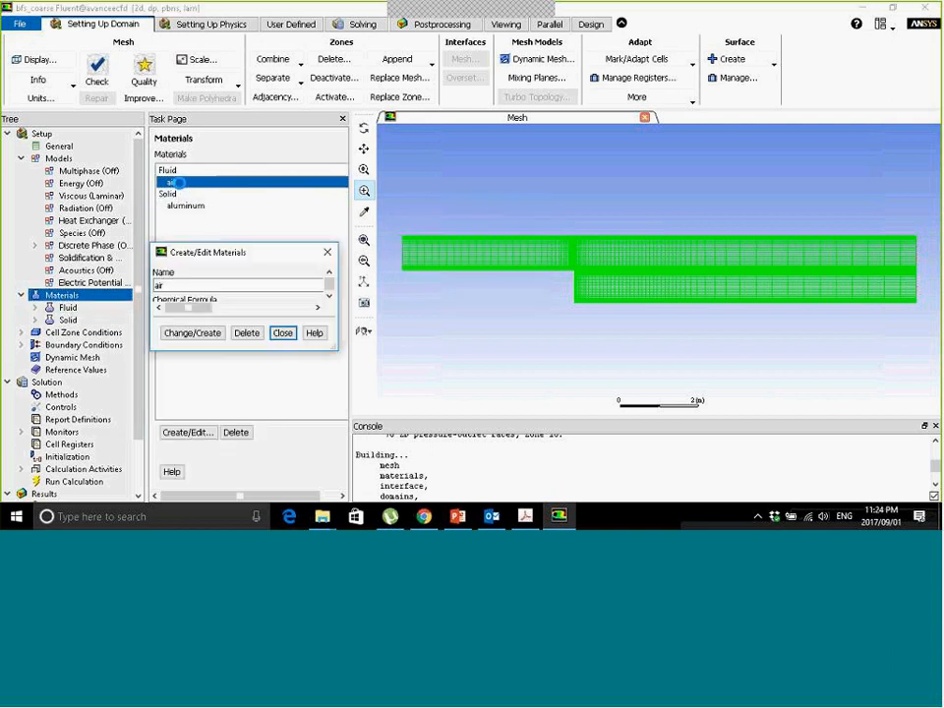
drag(312, 224, 361, 193)
click(333, 223)
text(_)
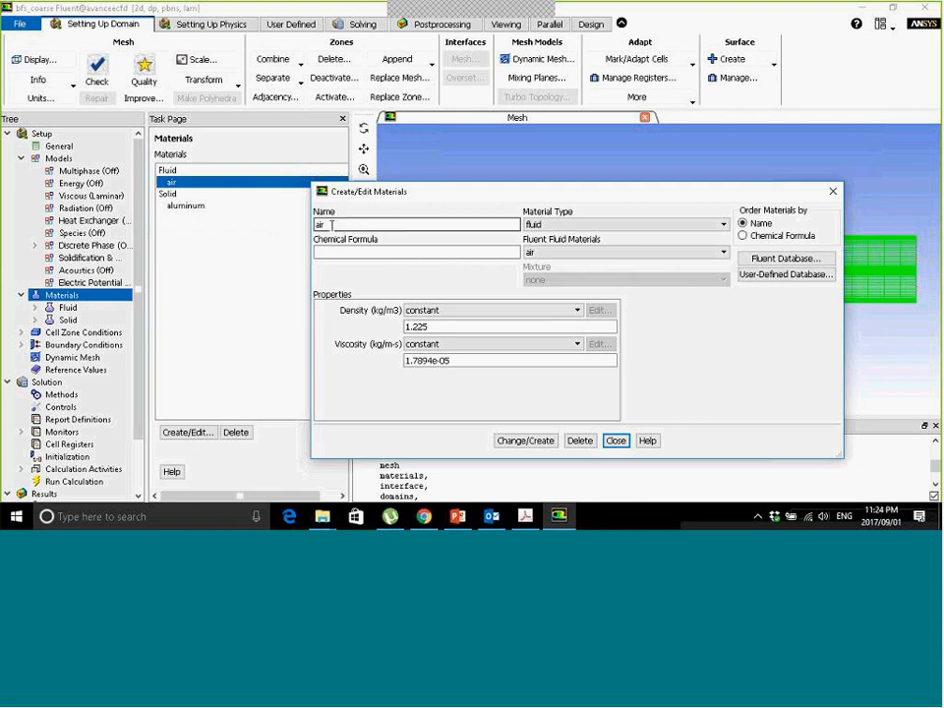
drag(446, 327, 394, 324)
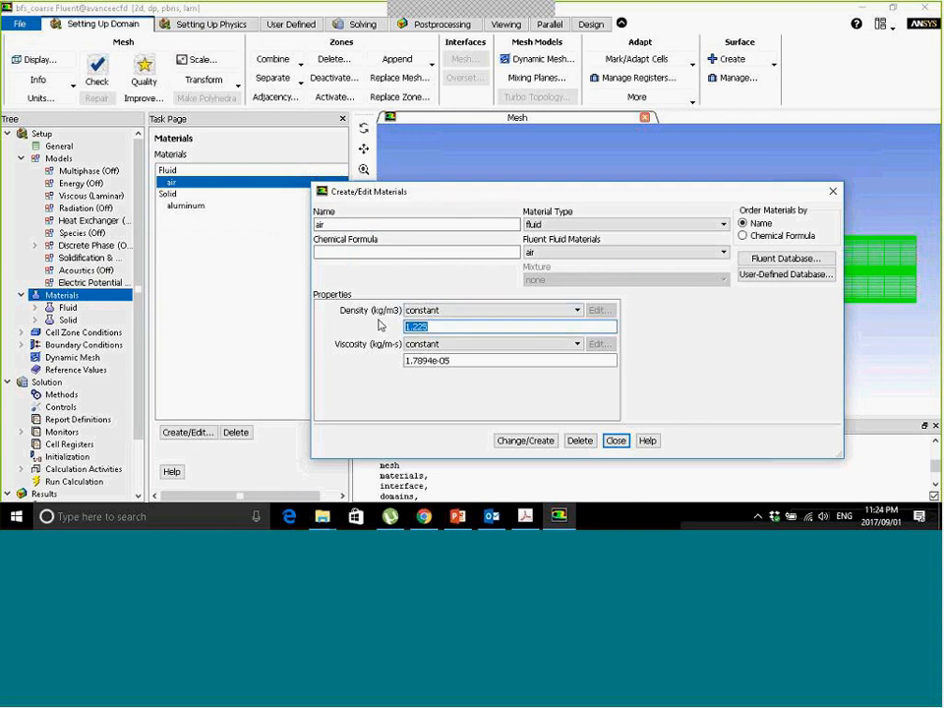
click(460, 519)
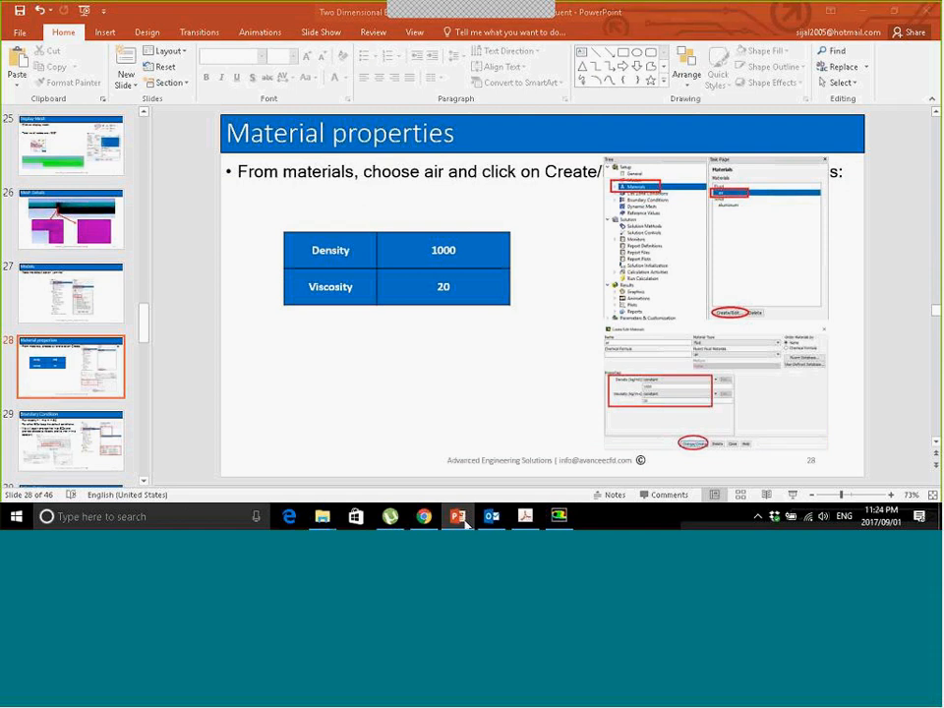
click(460, 519)
text(1)
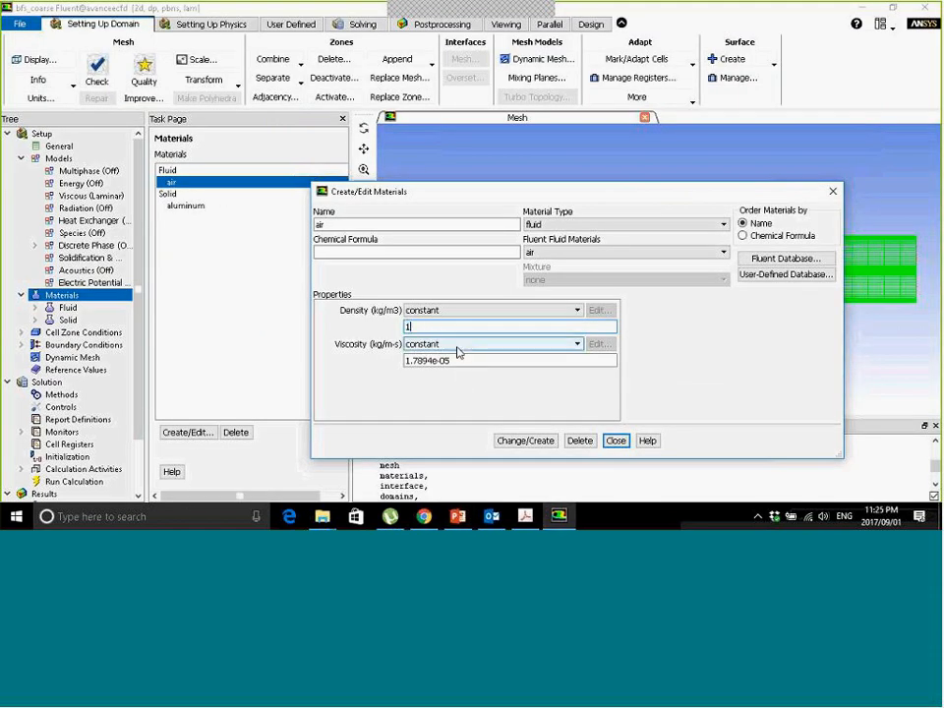
text(000)
drag(462, 361, 404, 361)
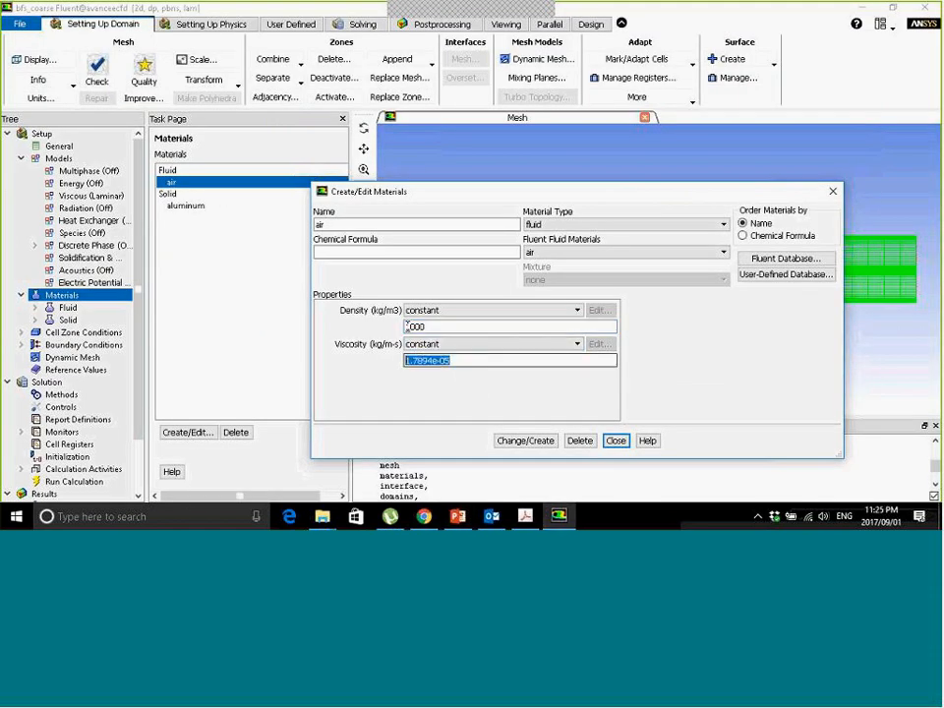
text(20)
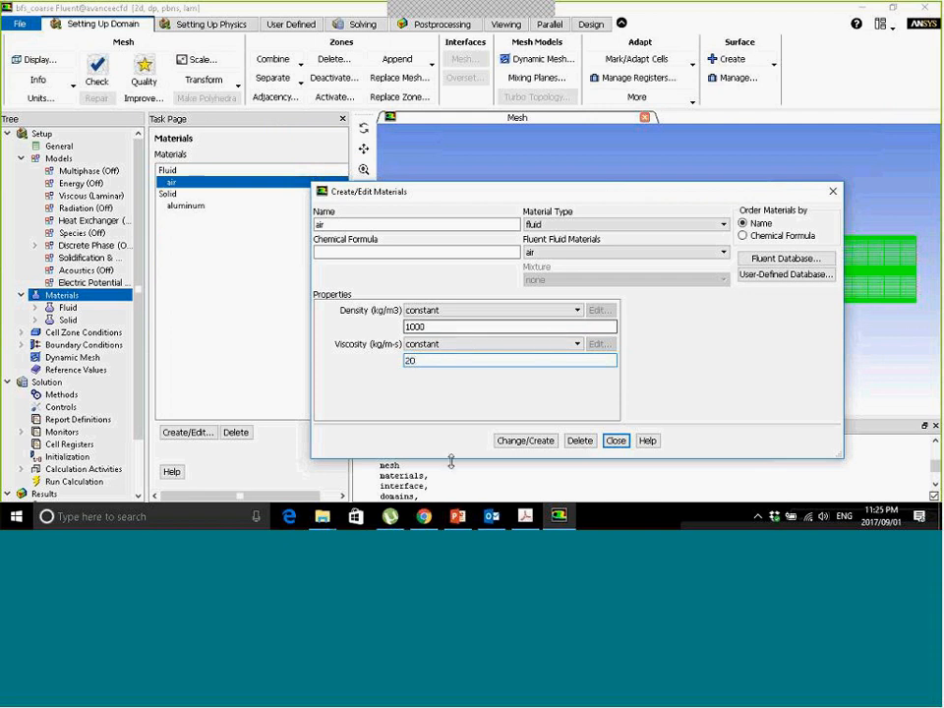
Switch to the PowerPoint tutorial and check the viscosity calculation on the Geometry and Problem Description slide against the material values in Fluent.
click(457, 517)
drag(145, 322, 148, 151)
click(99, 237)
click(85, 311)
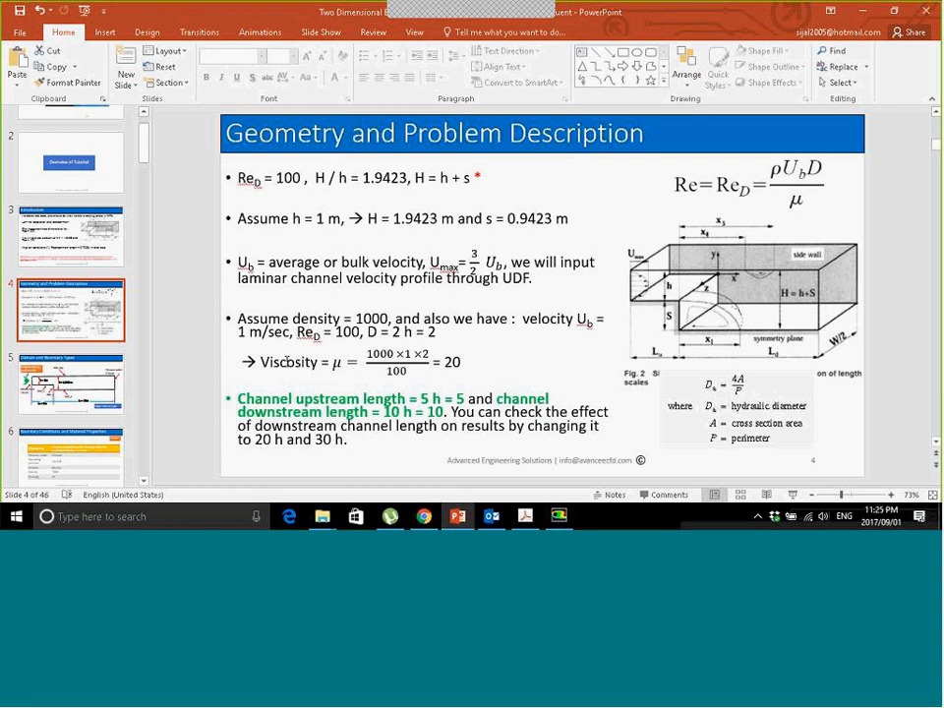
drag(471, 364, 444, 364)
click(559, 516)
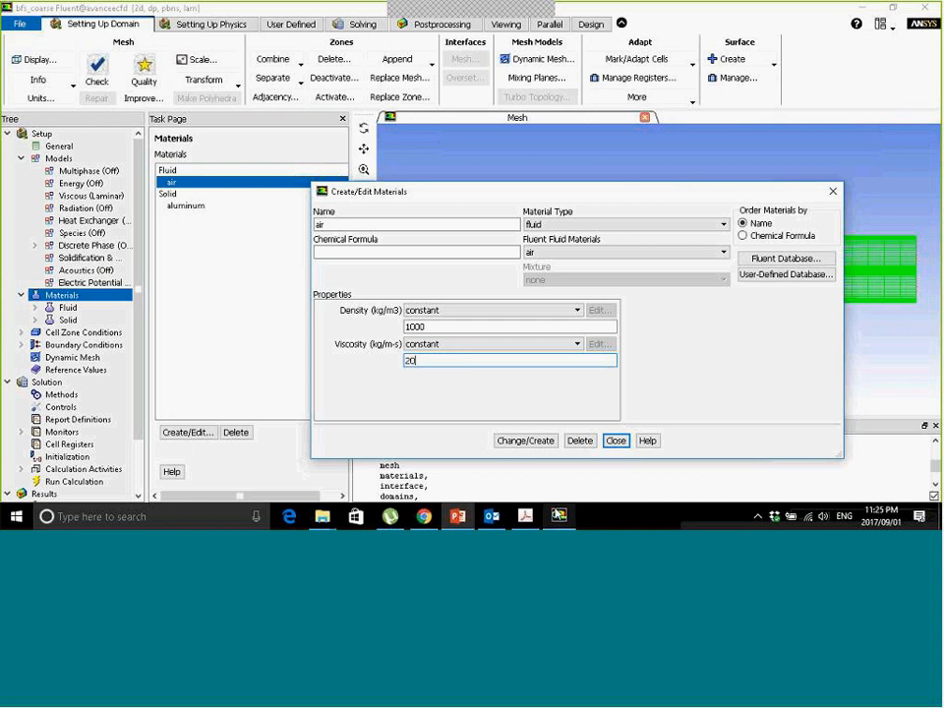
Return to the PowerPoint tutorial and browse its slides to the inlet settings on the Boundary Condition slide.
click(458, 516)
scroll(121, 297, down, 9)
drag(143, 232, 138, 375)
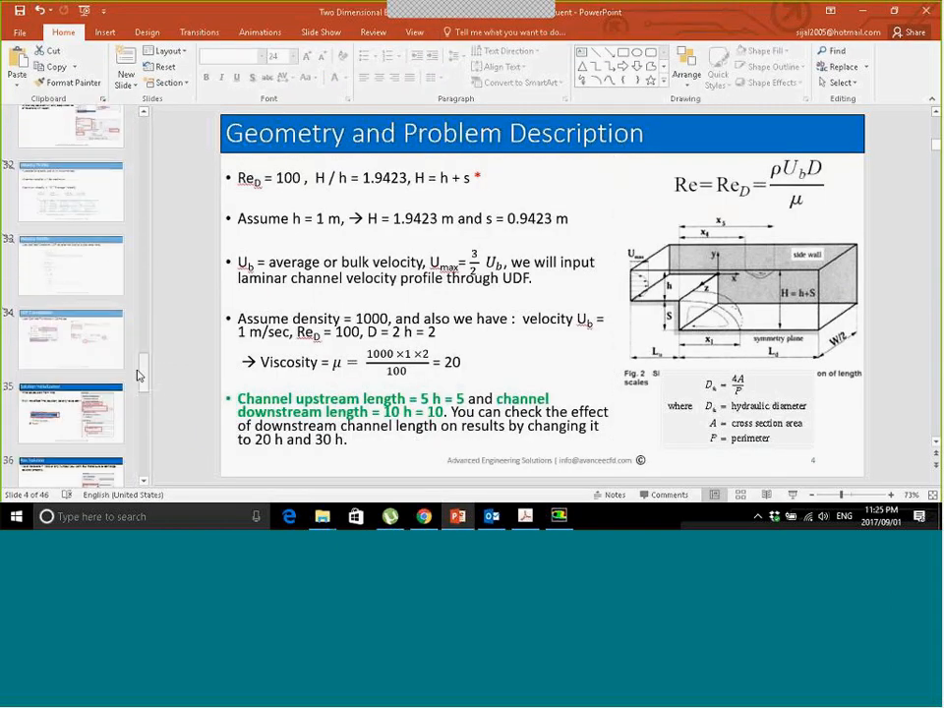
click(101, 352)
scroll(78, 324, up, 6)
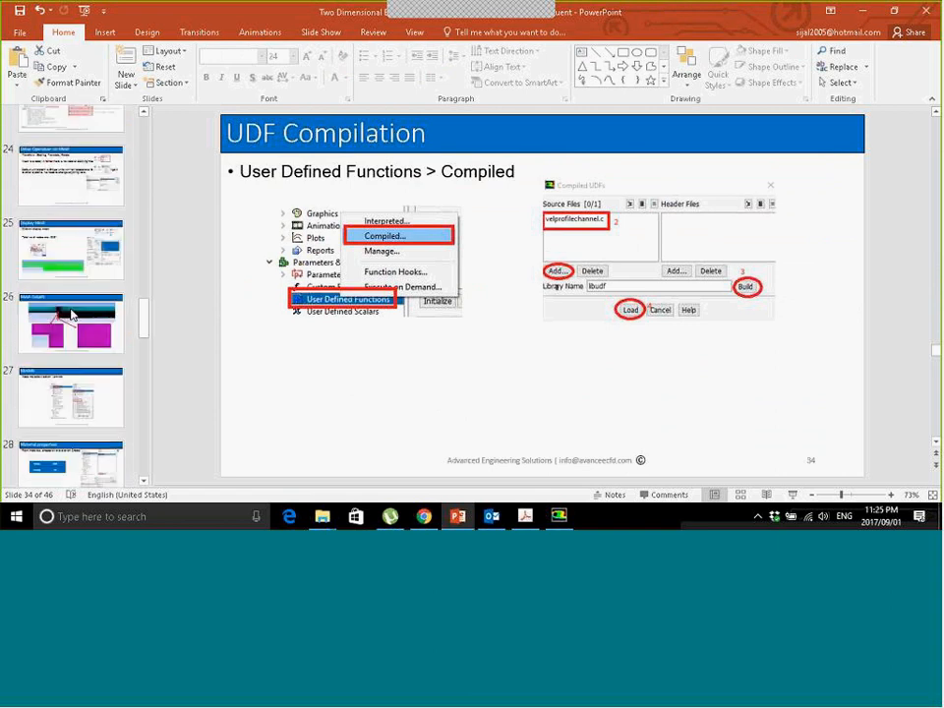
click(79, 313)
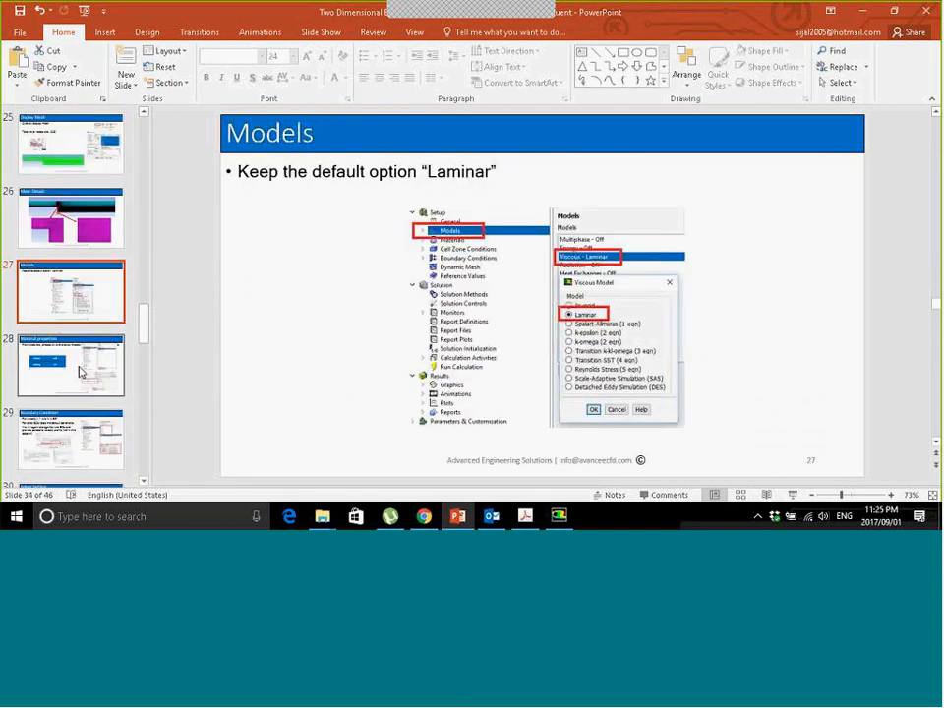
click(80, 367)
scroll(81, 372, down, 1)
click(81, 371)
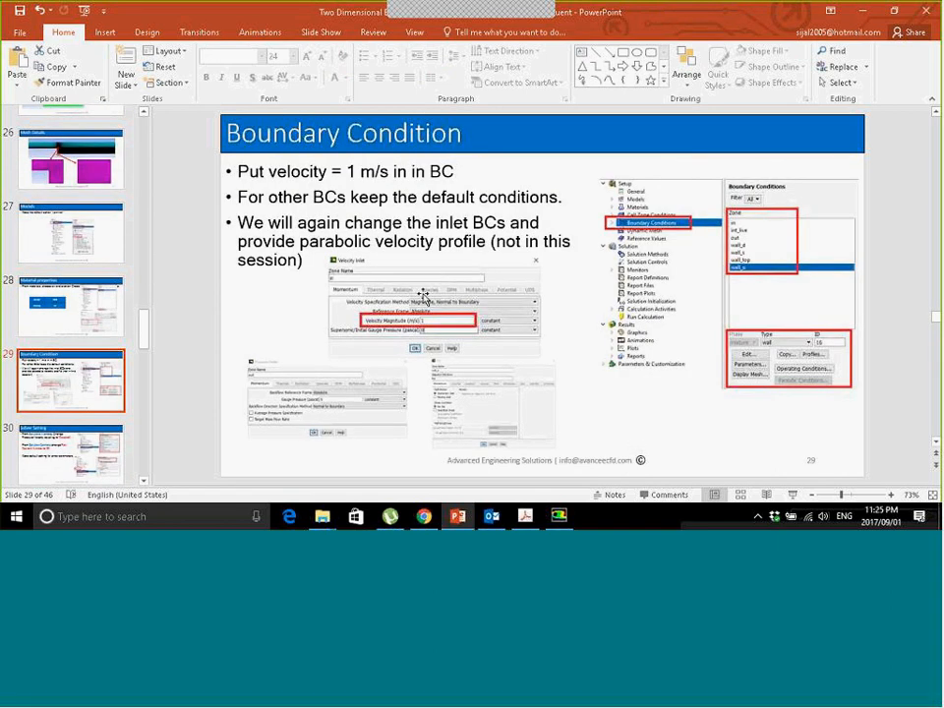
Switch back to Fluent, apply the edited air properties, and close the Create/Edit Materials dialog.
click(557, 517)
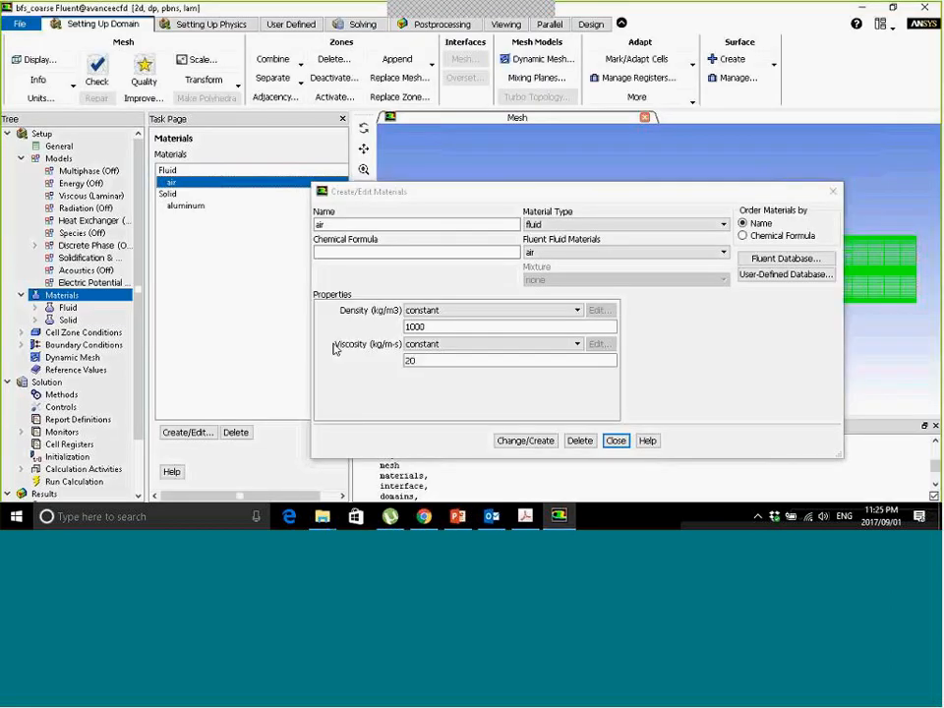
click(510, 439)
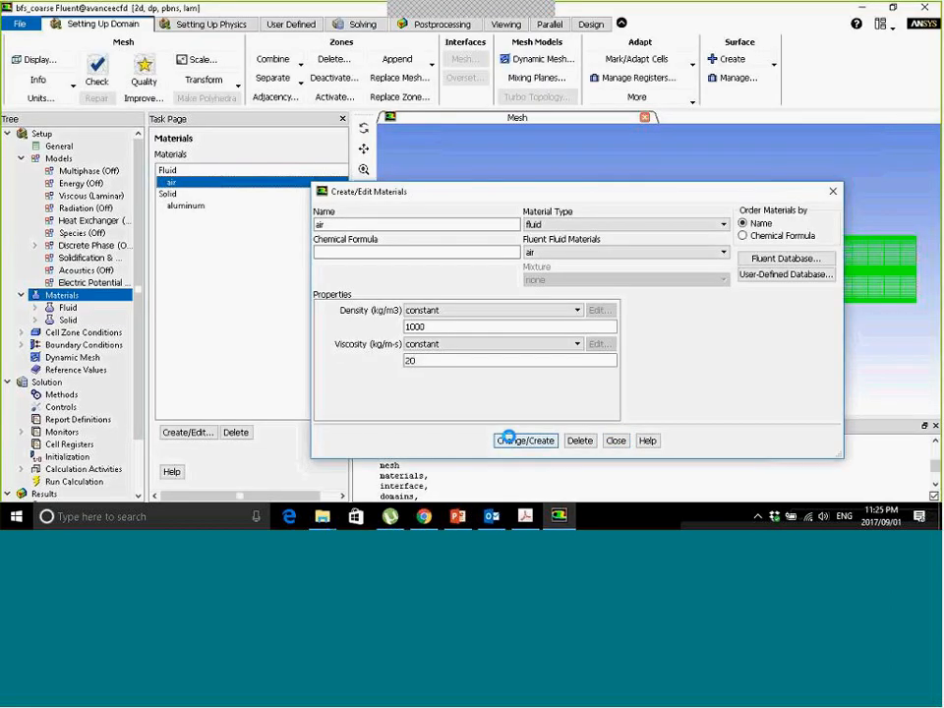
click(611, 441)
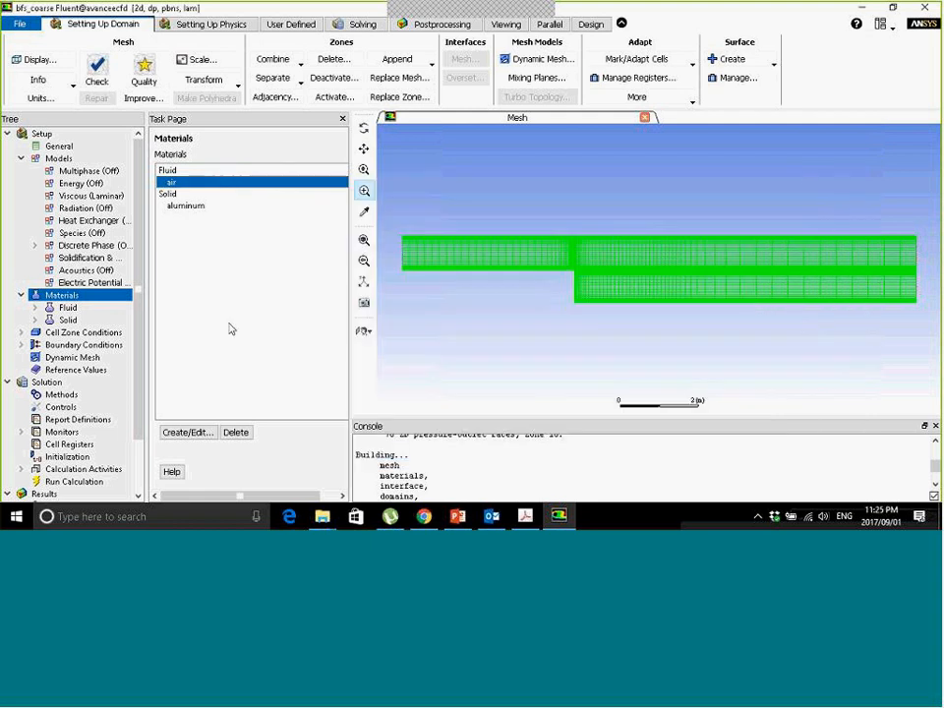
Set the velocity magnitude of the inlet boundary condition to 1 m/s and confirm it.
click(82, 346)
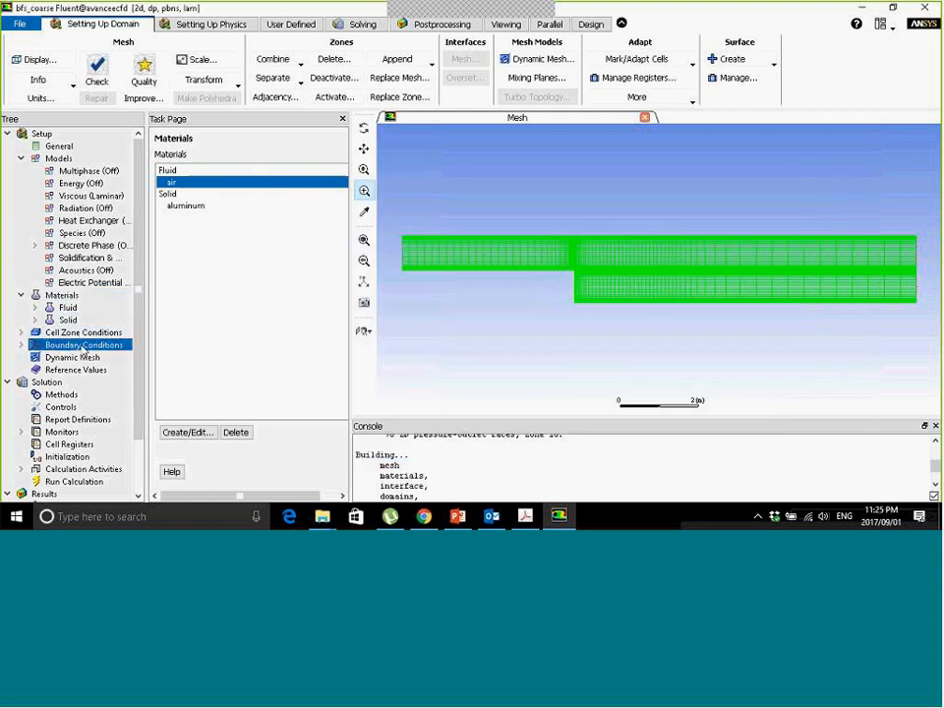
double_click(82, 348)
click(88, 358)
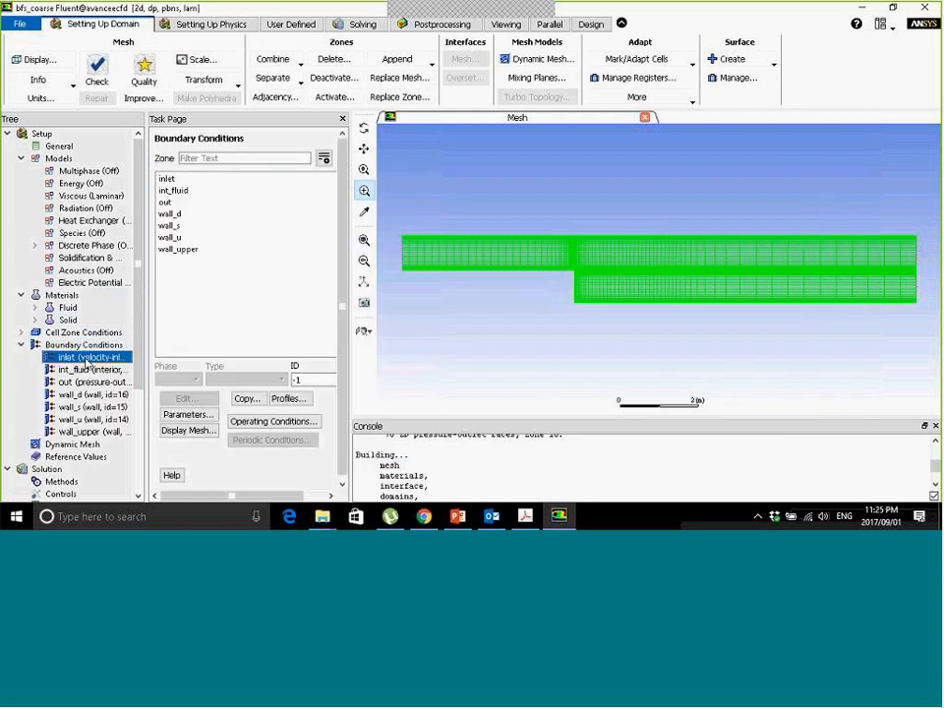
double_click(172, 179)
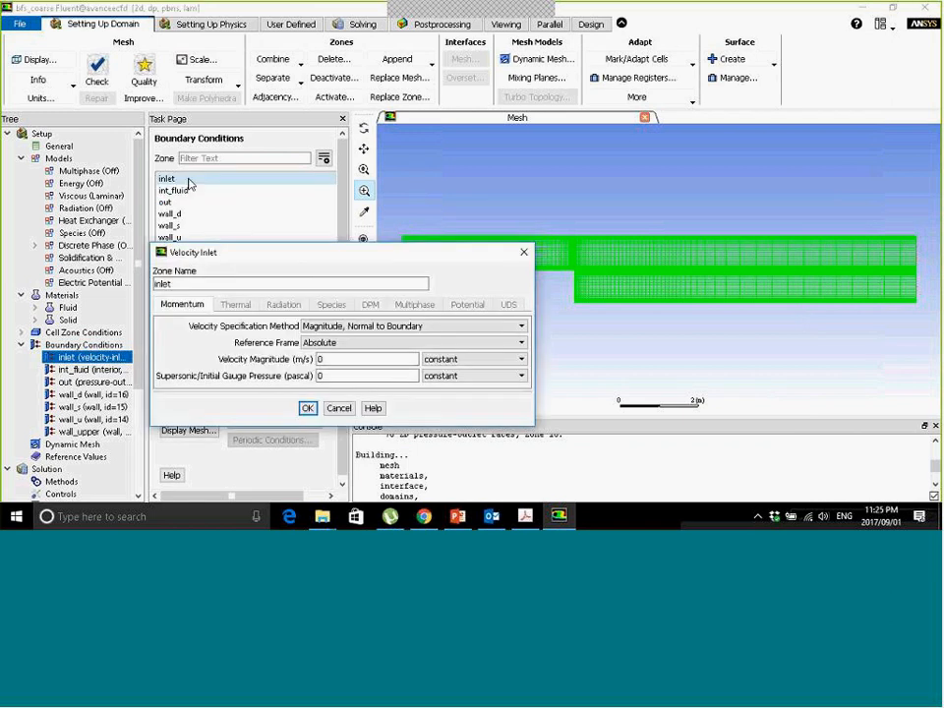
double_click(340, 363)
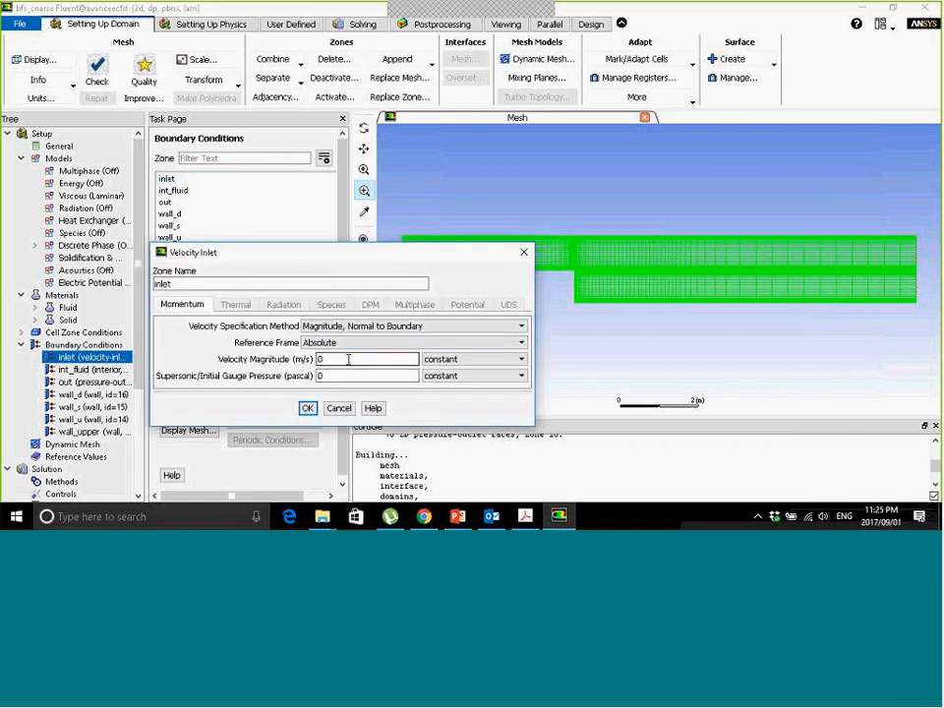
text(1)
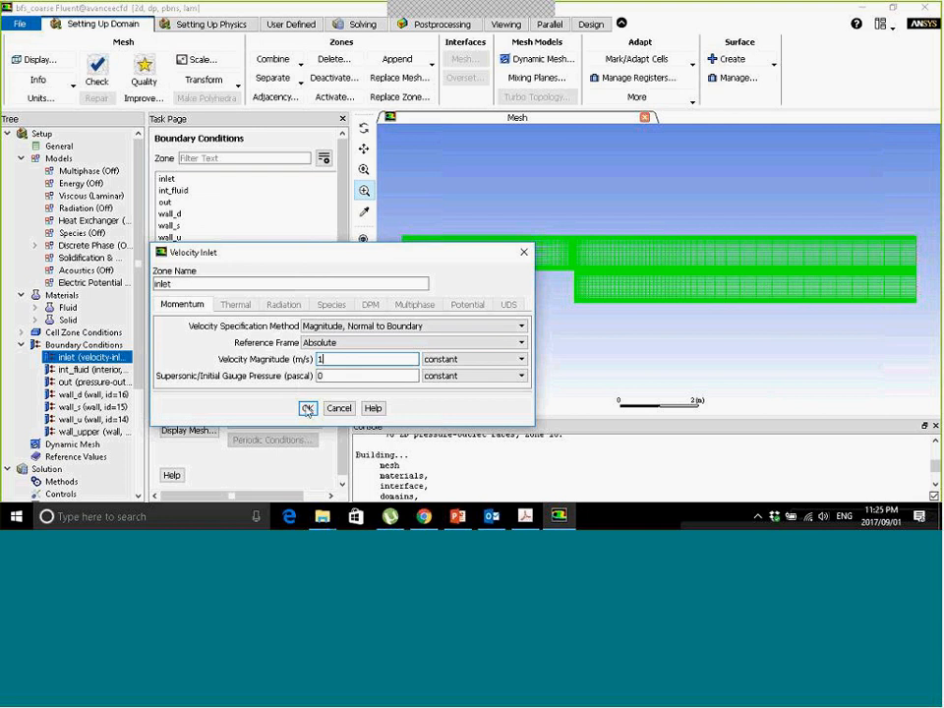
click(308, 407)
Set the pressure-velocity coupling scheme in the solution methods to Coupled.
scroll(79, 357, down, 3)
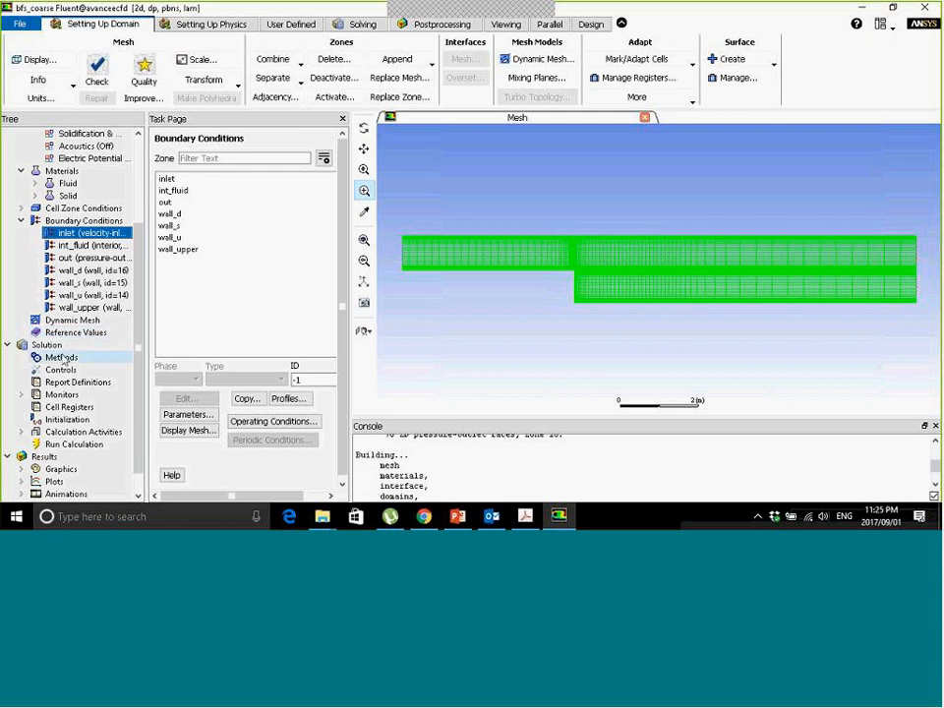
click(61, 358)
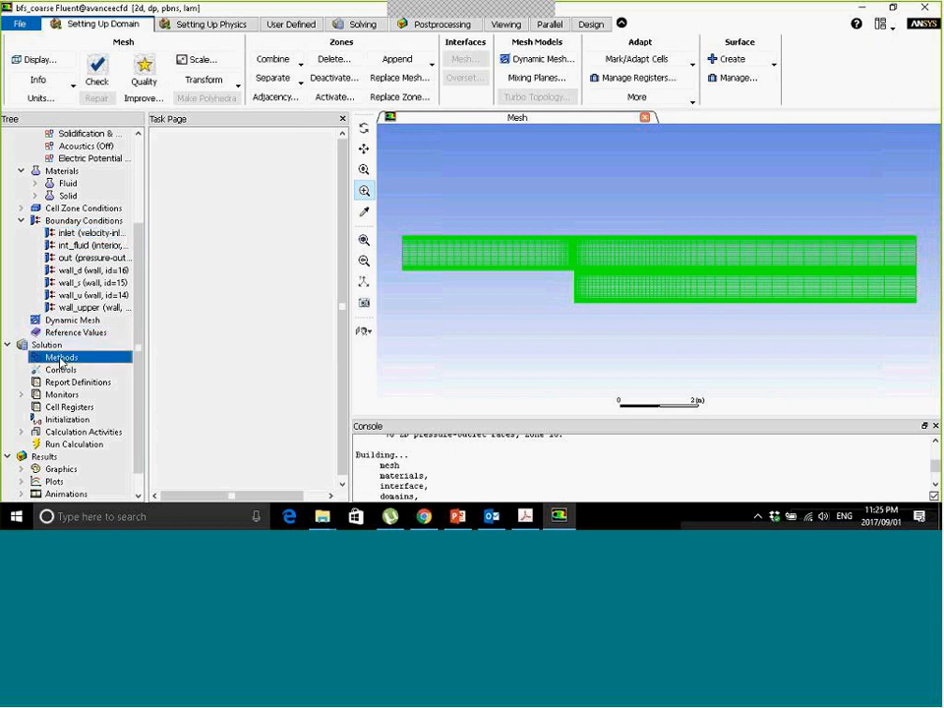
click(207, 179)
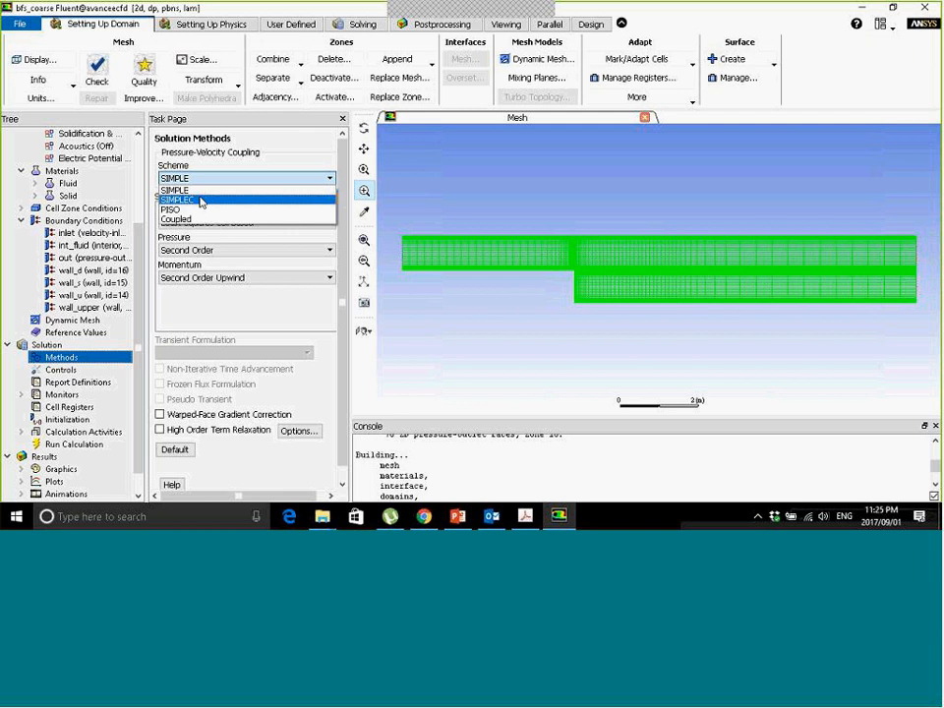
click(192, 218)
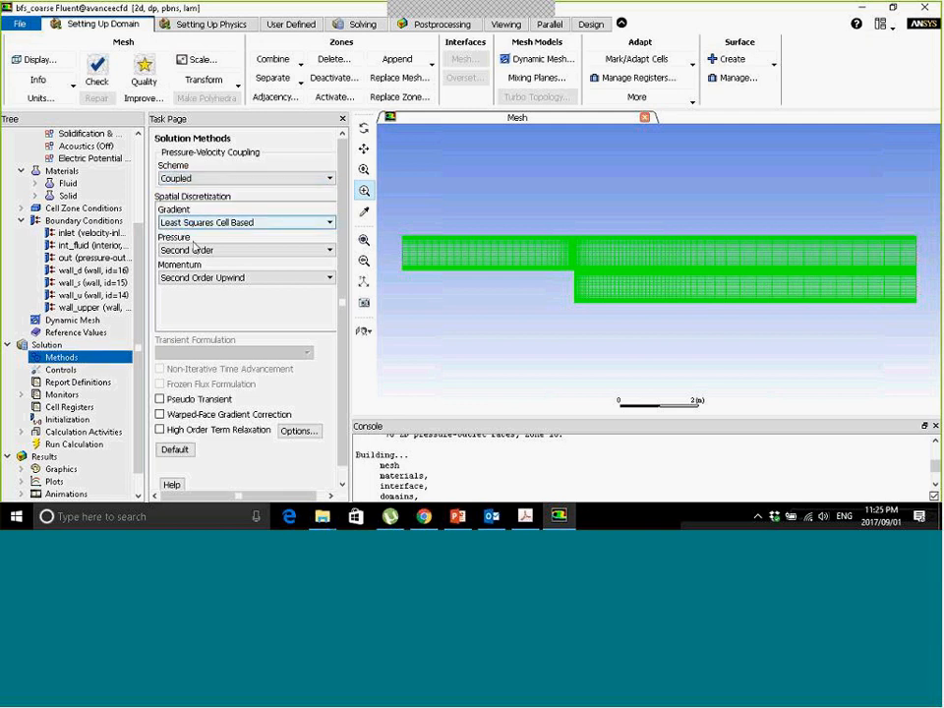
Set the Flow Courant Number in the solution controls to 20, consulting the Solver Setting and Convergence Criteria slides in PowerPoint.
click(62, 371)
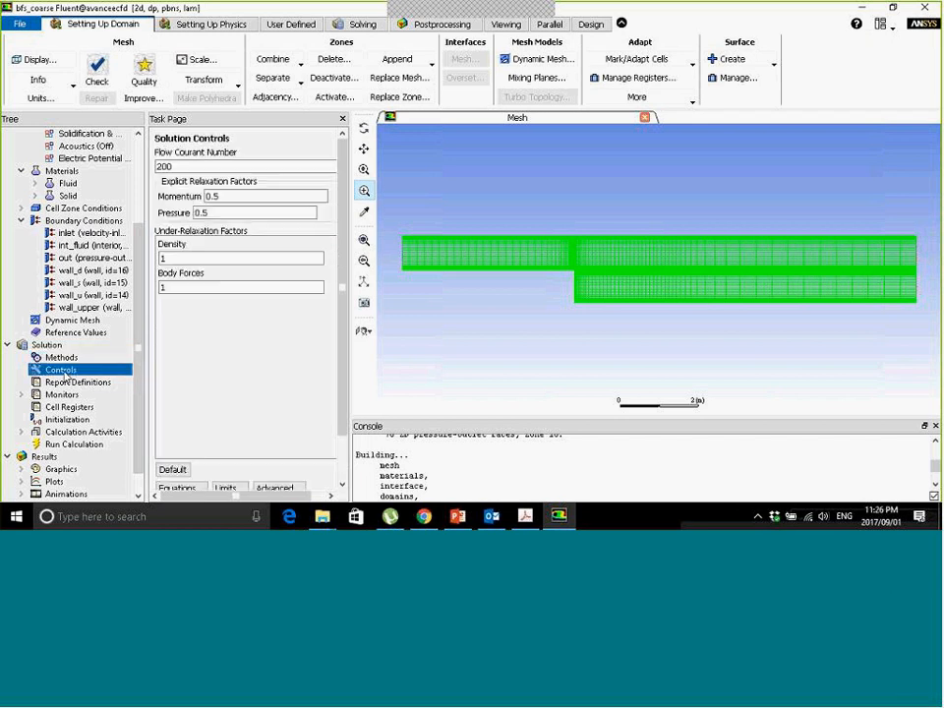
click(457, 516)
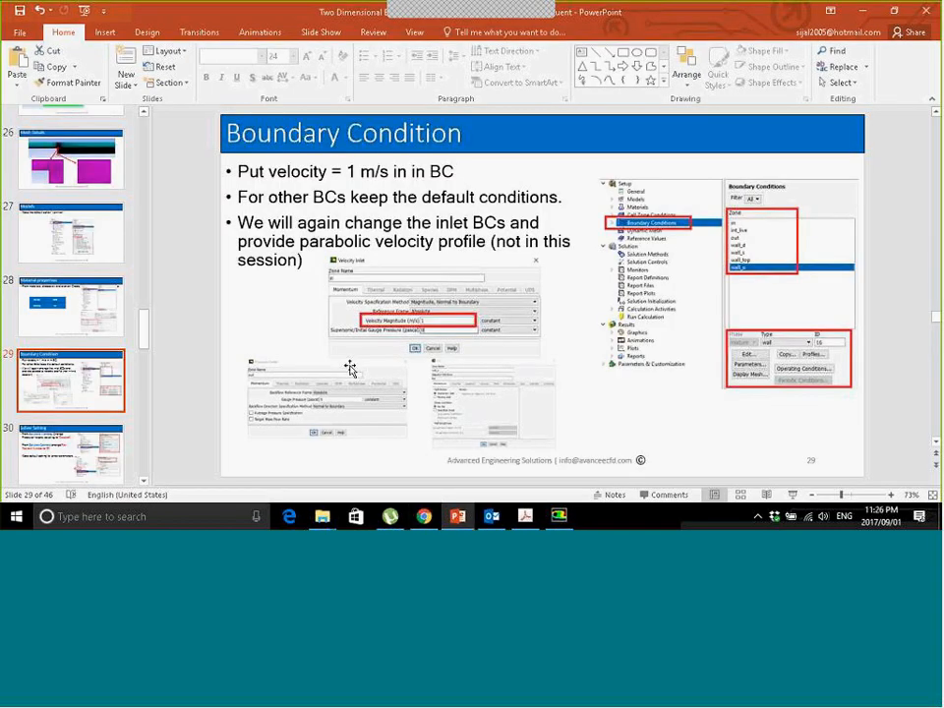
scroll(337, 364, down, 1)
scroll(336, 364, down, 1)
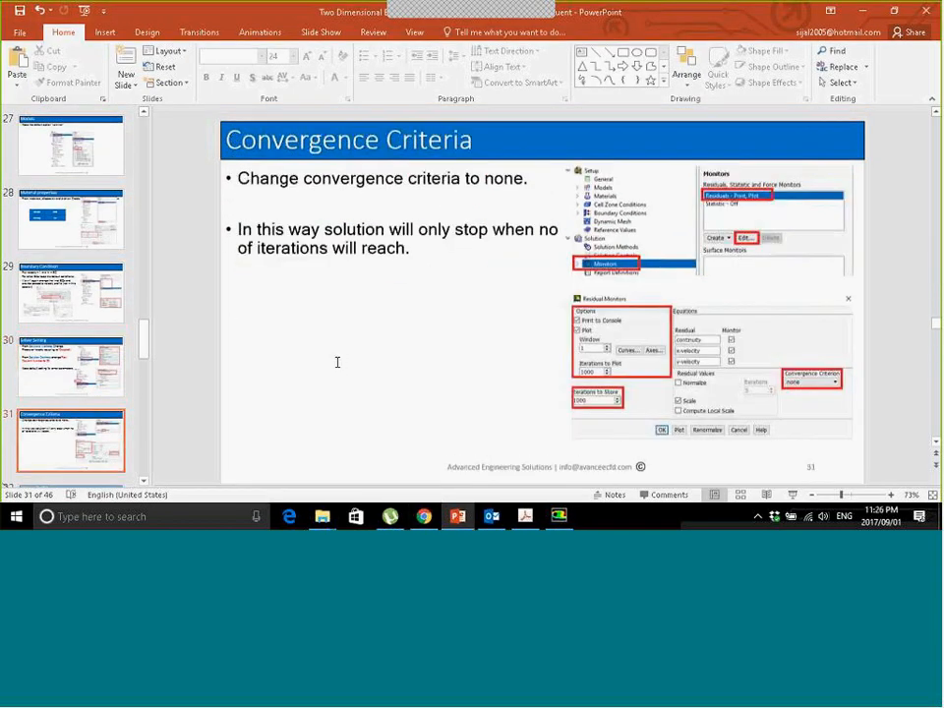
scroll(419, 250, up, 1)
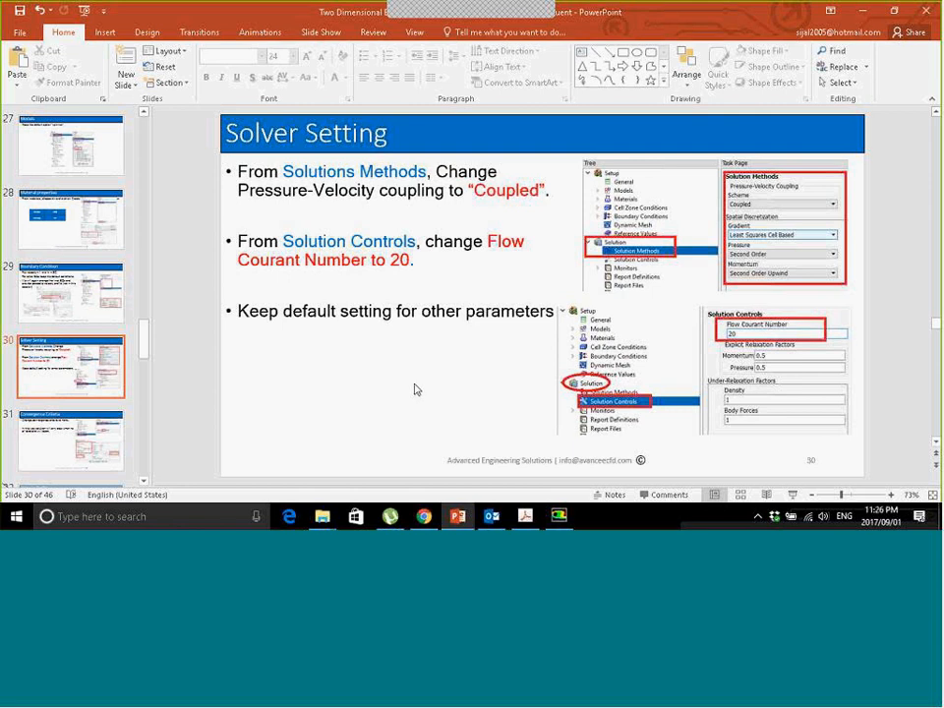
scroll(416, 389, down, 1)
click(558, 513)
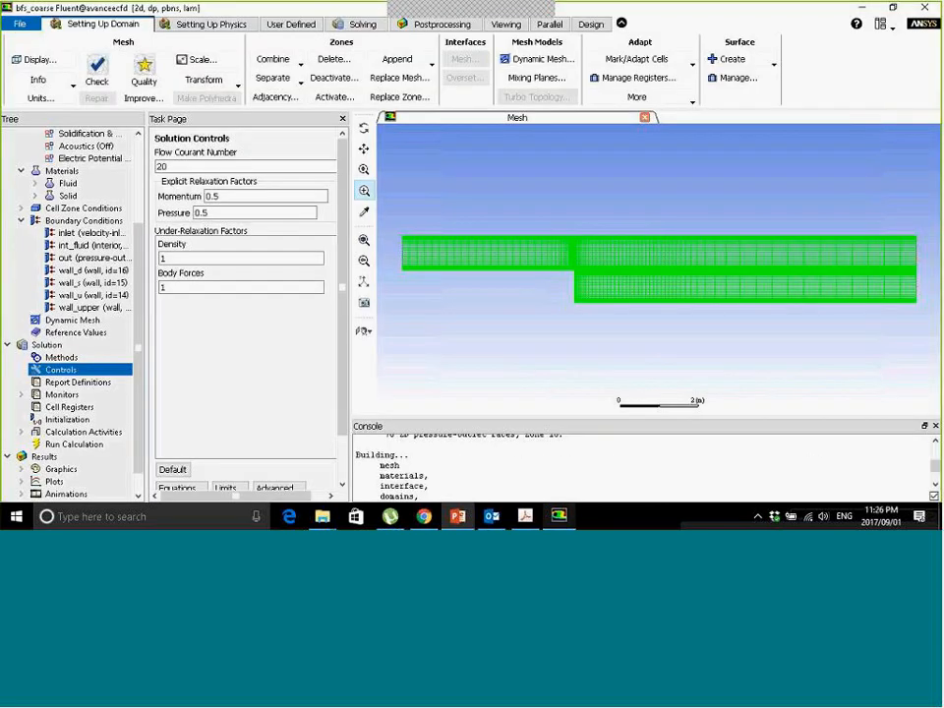
Set the convergence criterion of the residual monitors to none and confirm the settings.
click(61, 395)
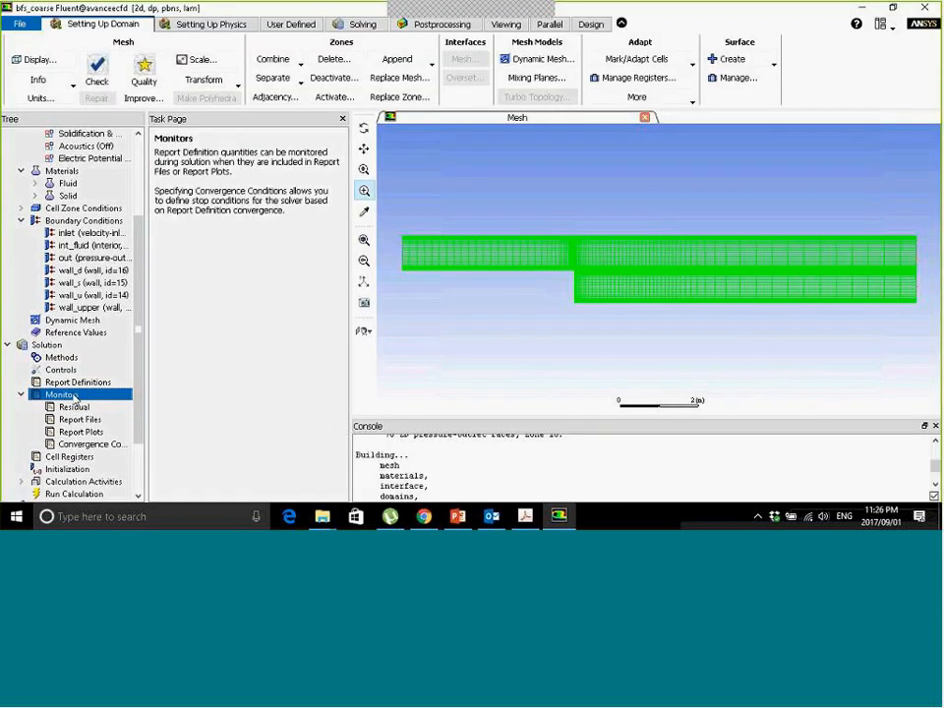
double_click(72, 406)
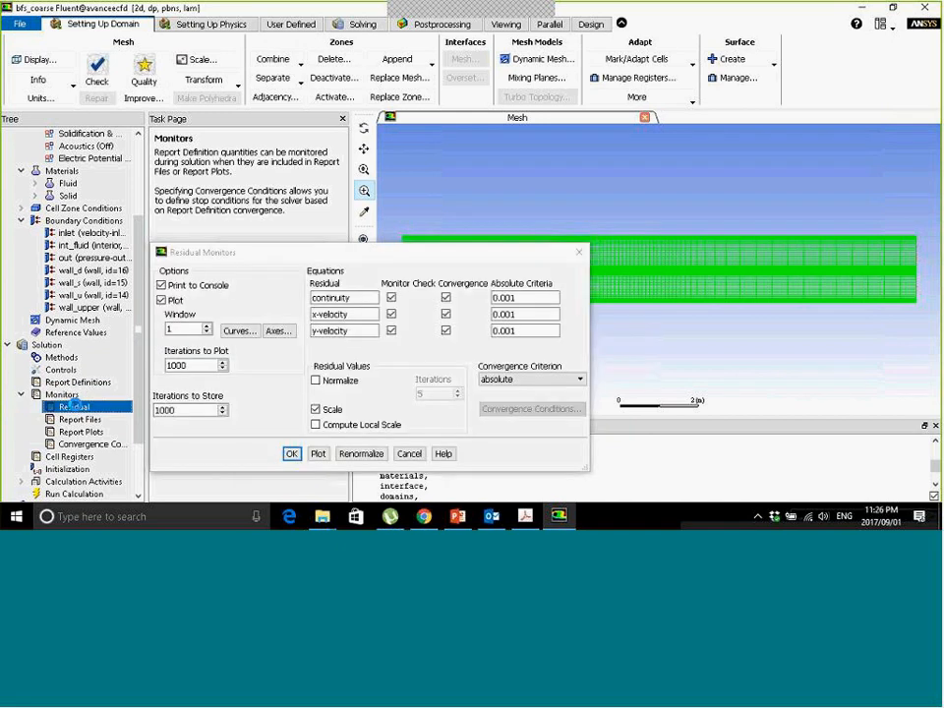
click(516, 380)
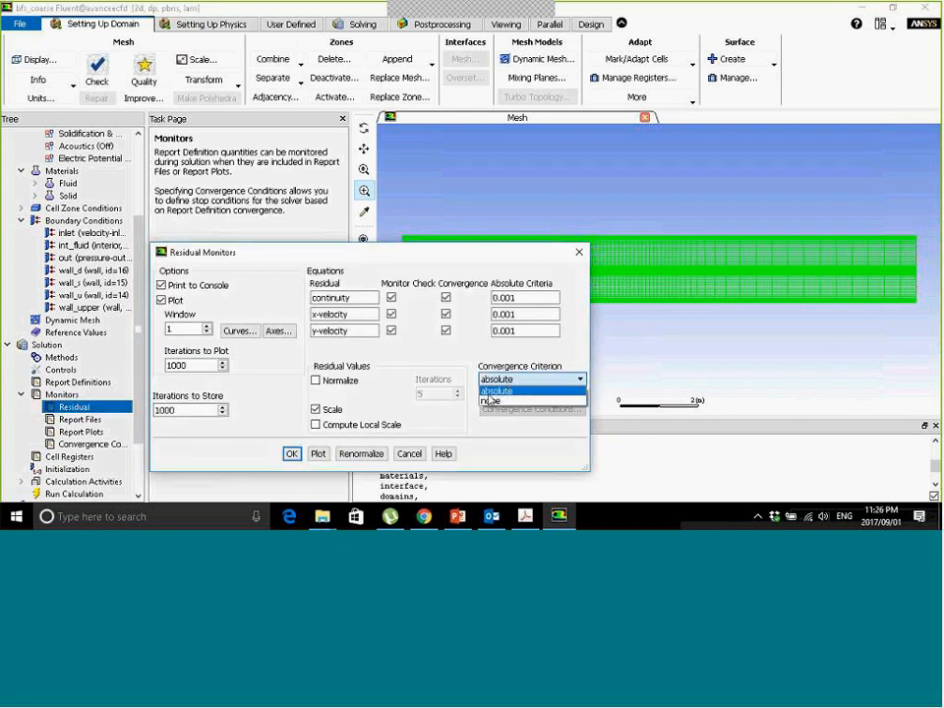
click(489, 400)
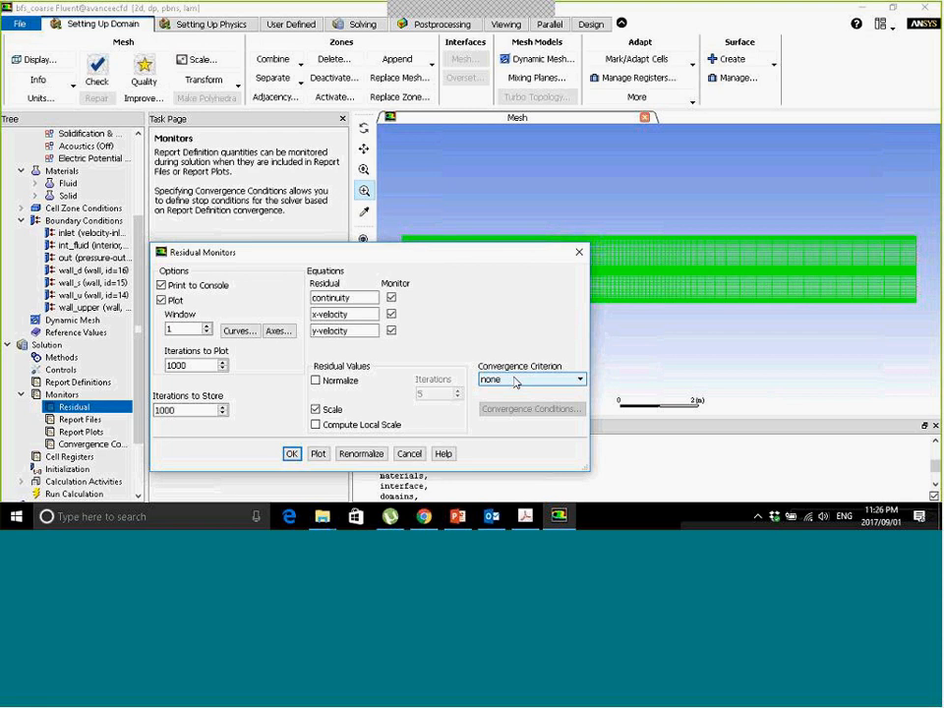
click(514, 381)
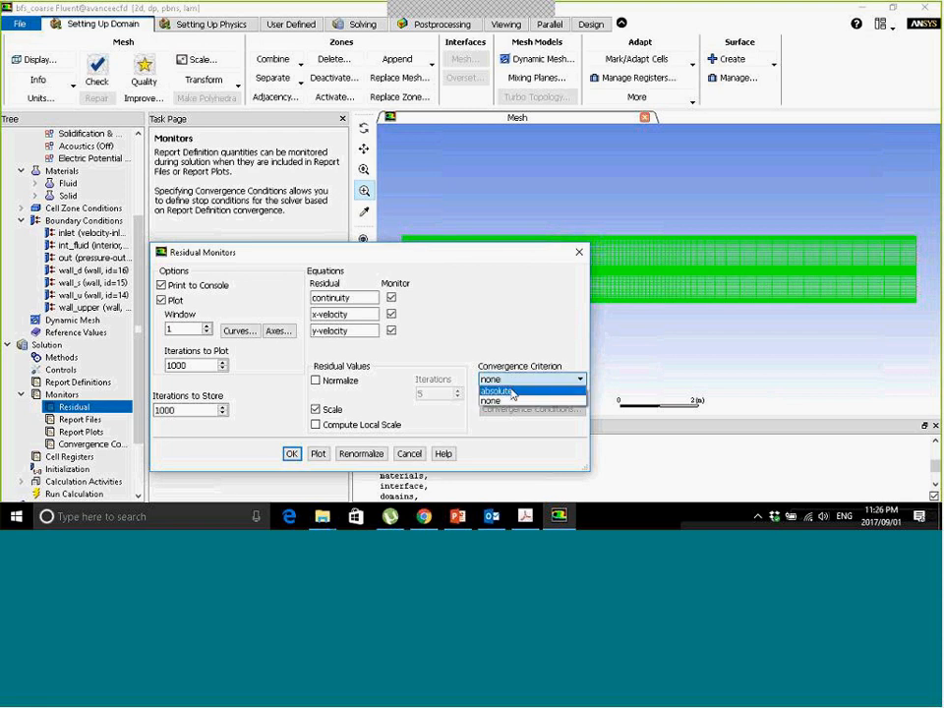
click(497, 390)
click(518, 379)
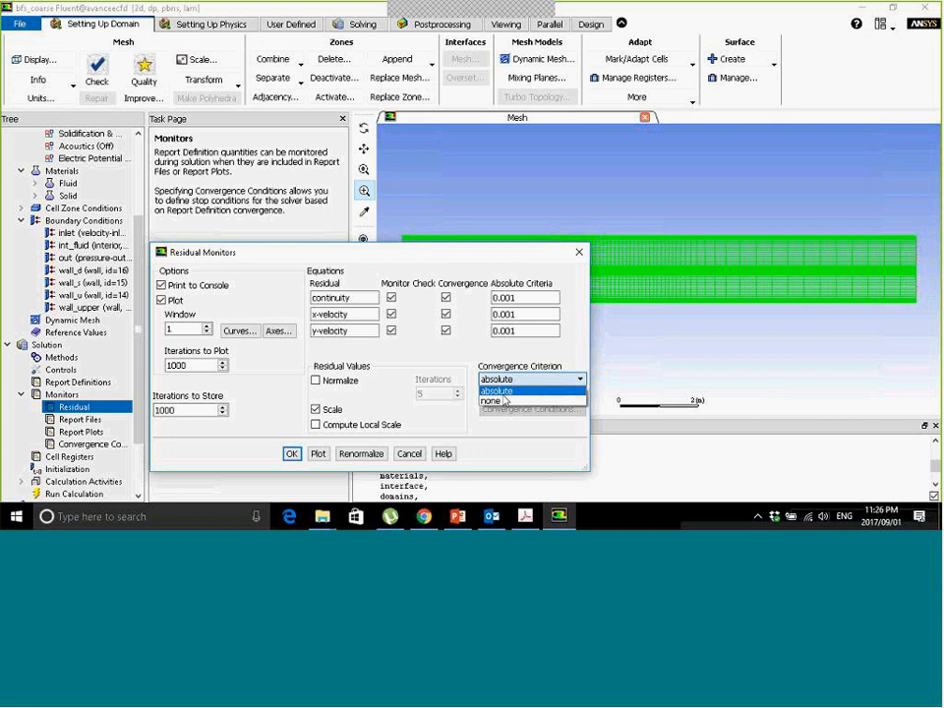
click(502, 401)
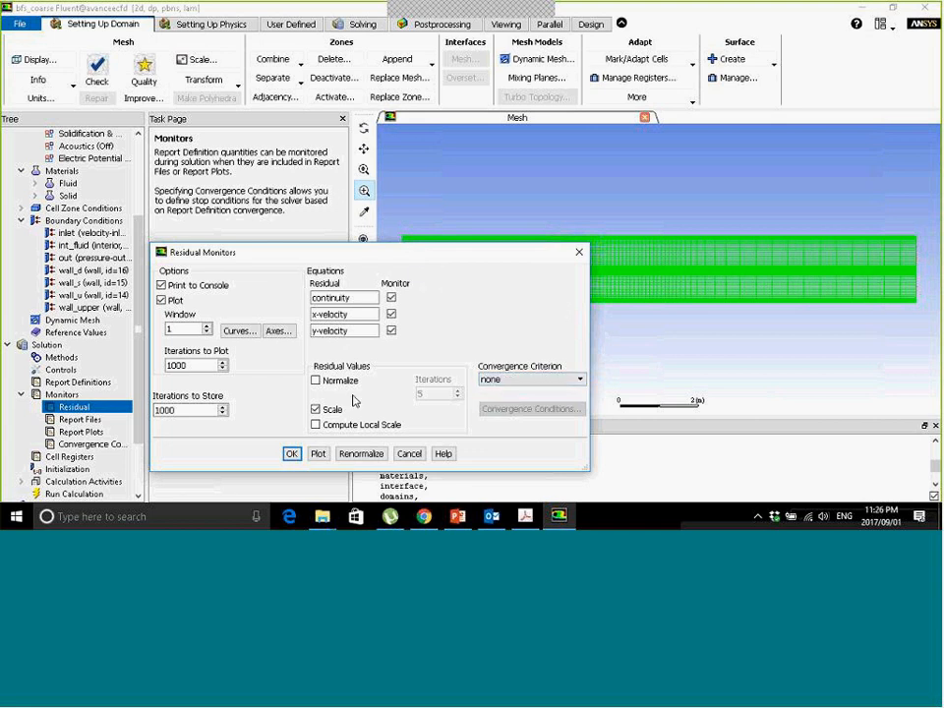
click(292, 454)
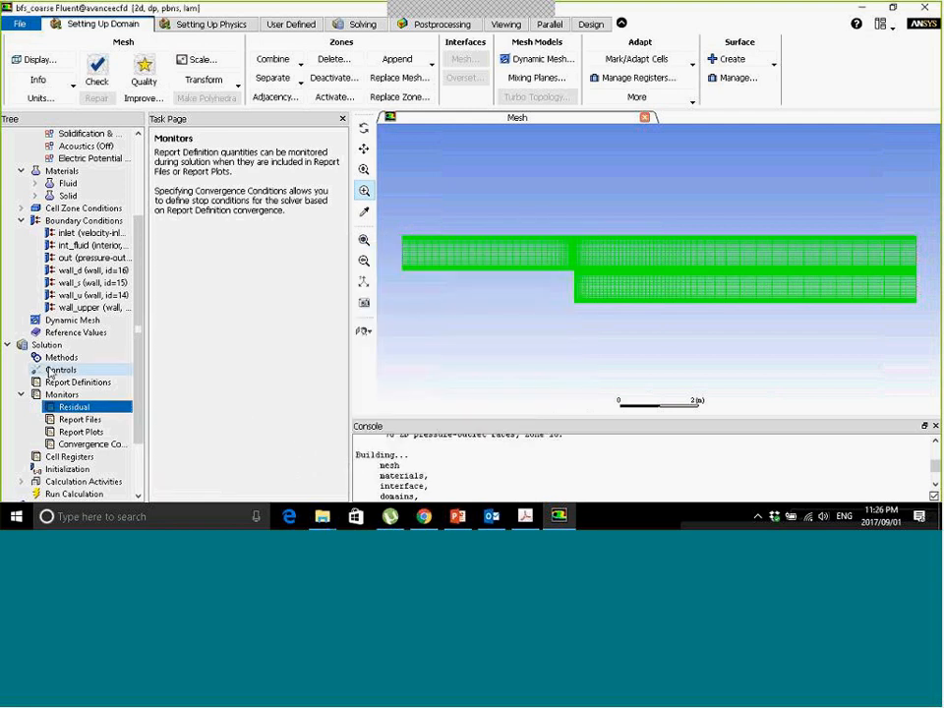
Initialize the solution with the Hybrid Initialization method.
scroll(68, 422, down, 2)
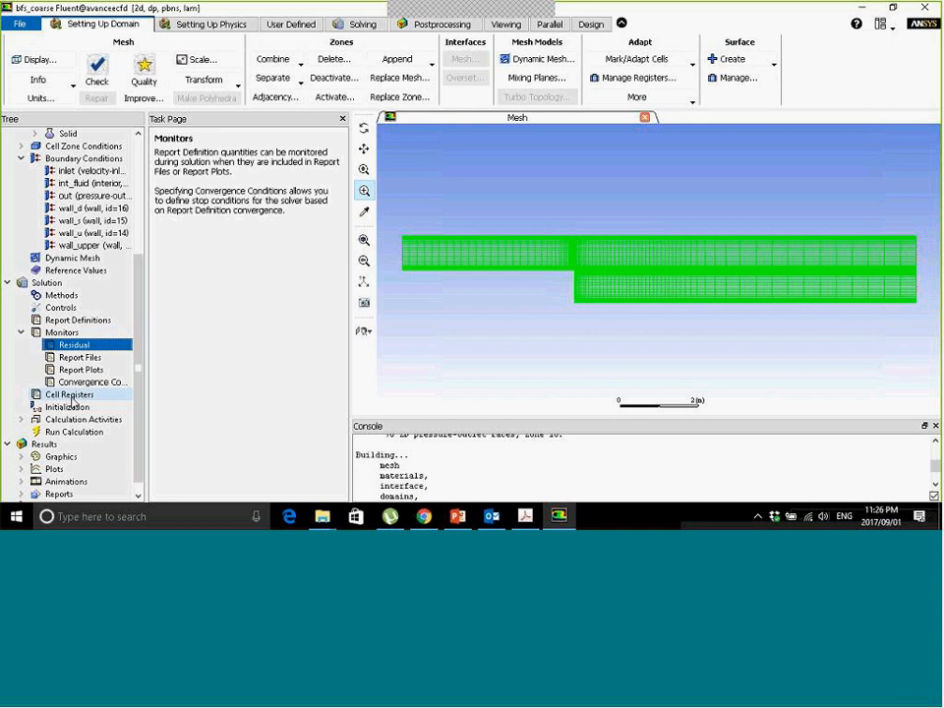
click(73, 407)
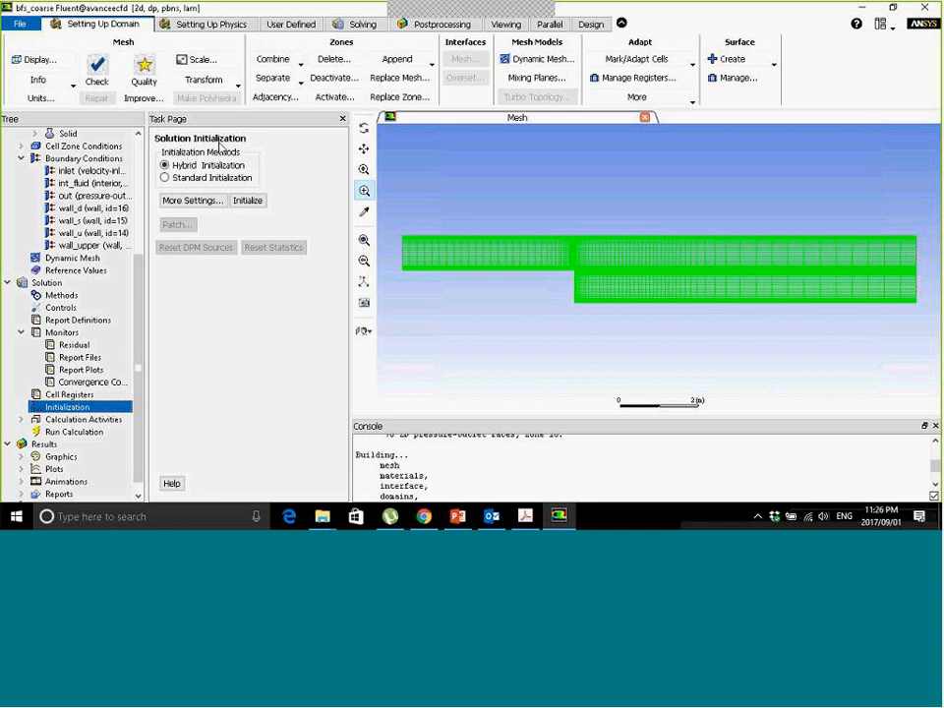
click(247, 201)
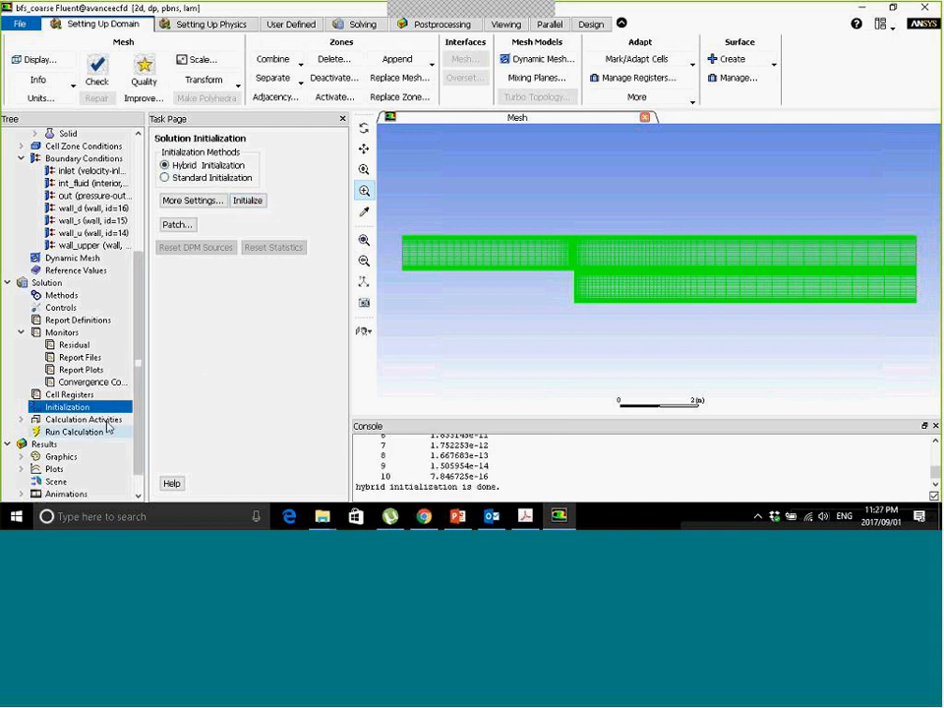
Run the calculation for 1000 iterations and move the progress dialog aside.
click(57, 435)
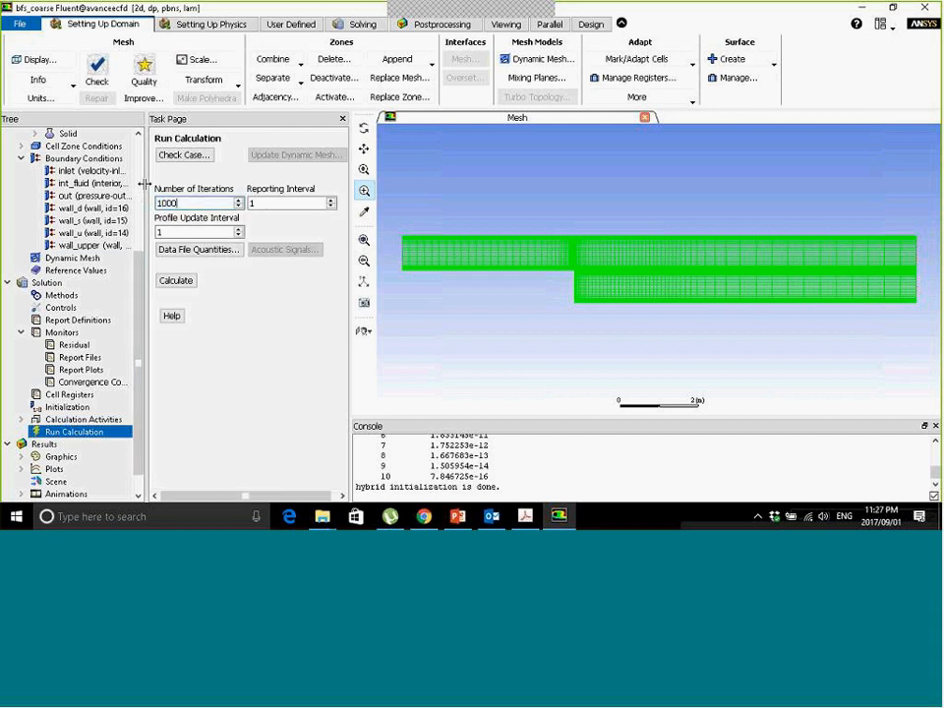
click(169, 280)
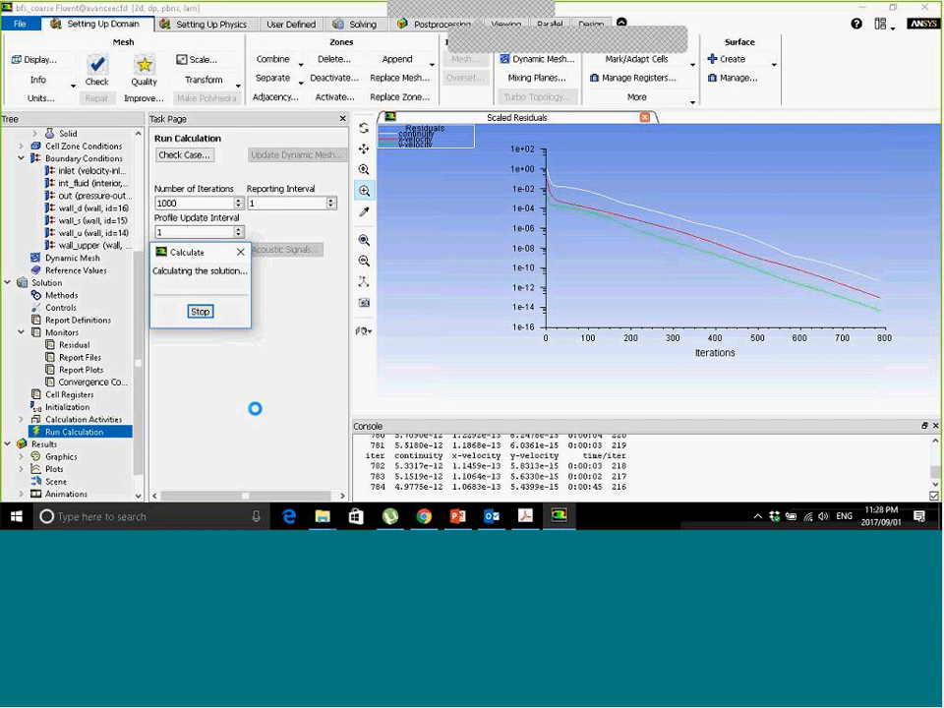
drag(215, 267, 261, 304)
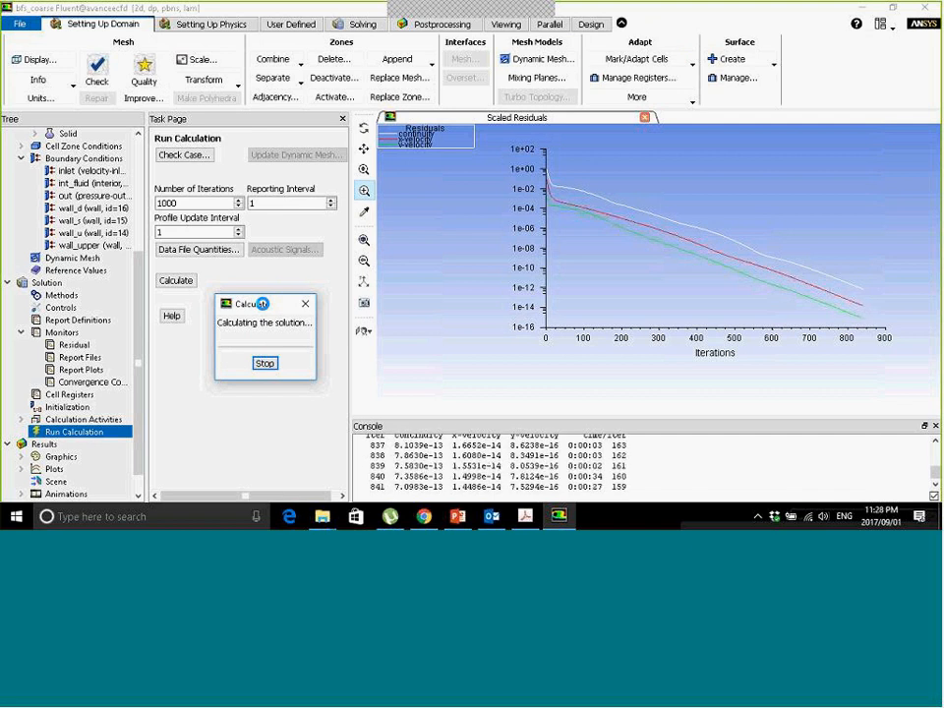
Switch to PowerPoint, review the slides from Velocity Profile to Velocity Contour Plot while checking the run, and return to Fluent.
click(455, 517)
scroll(263, 348, down, 2)
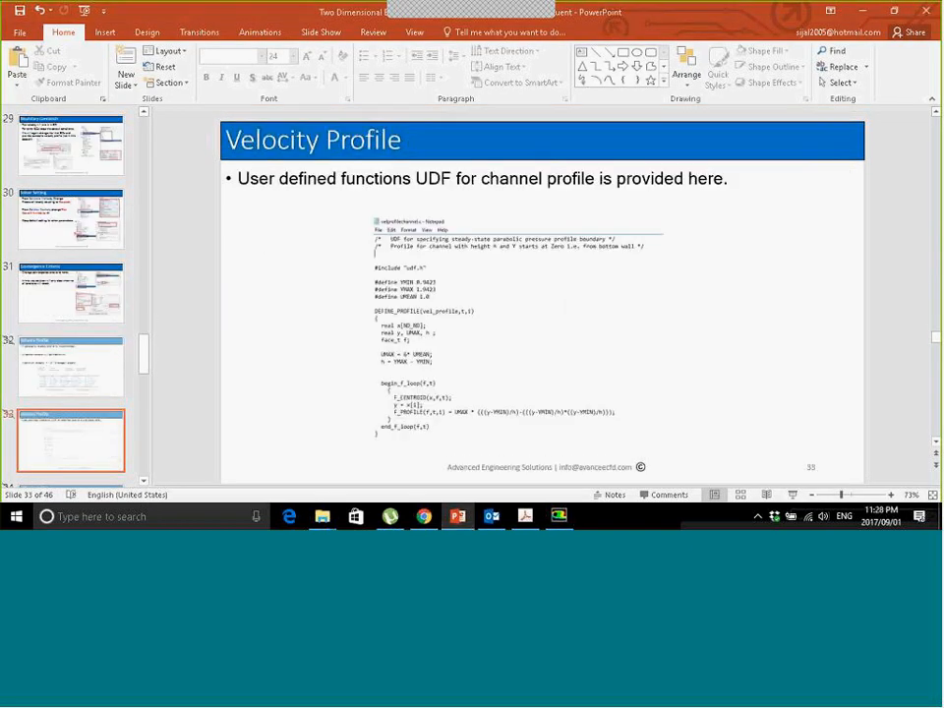
scroll(264, 348, up, 1)
scroll(264, 348, down, 2)
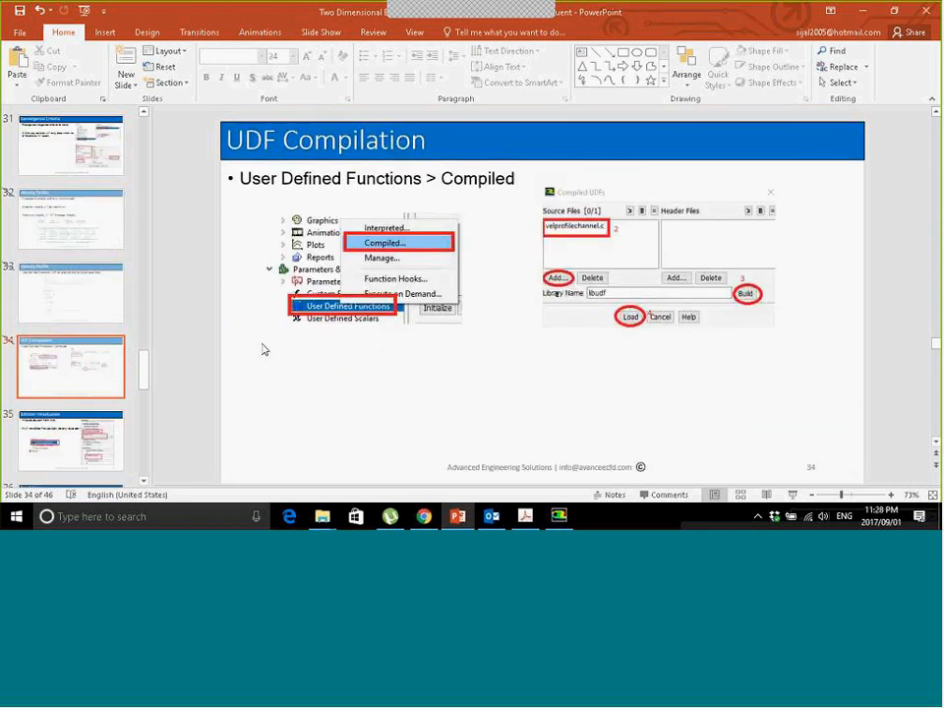
scroll(263, 348, up, 1)
scroll(264, 348, up, 1)
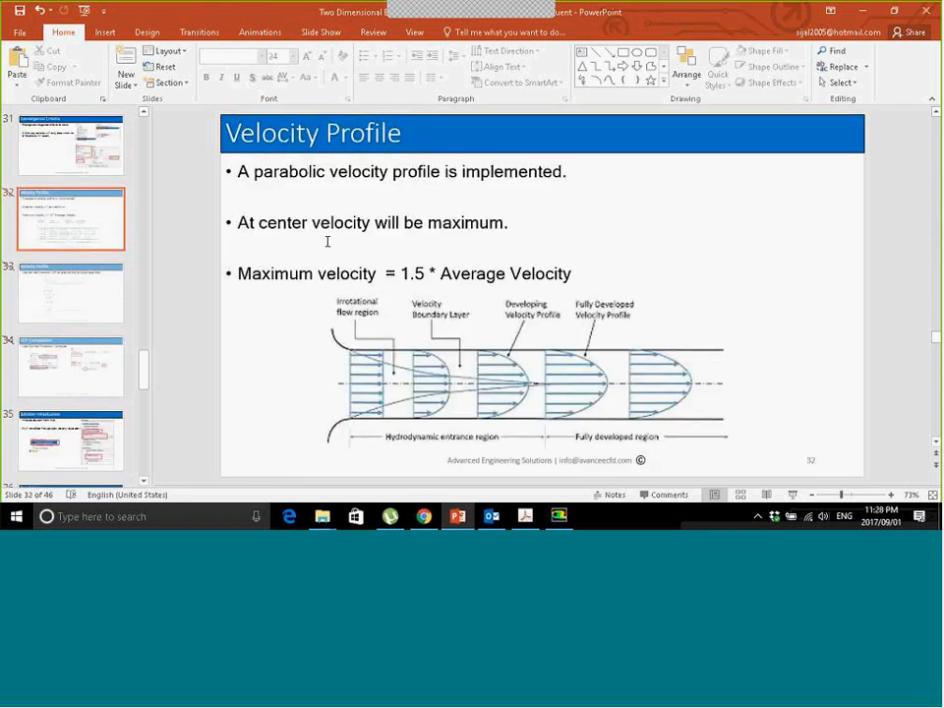
scroll(320, 251, down, 2)
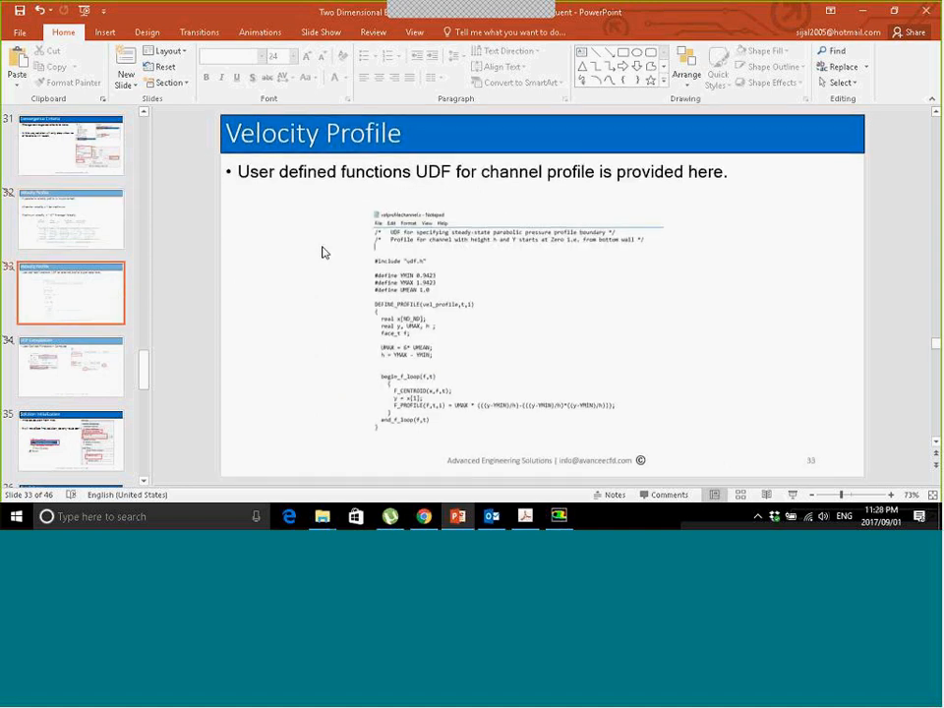
scroll(270, 269, down, 2)
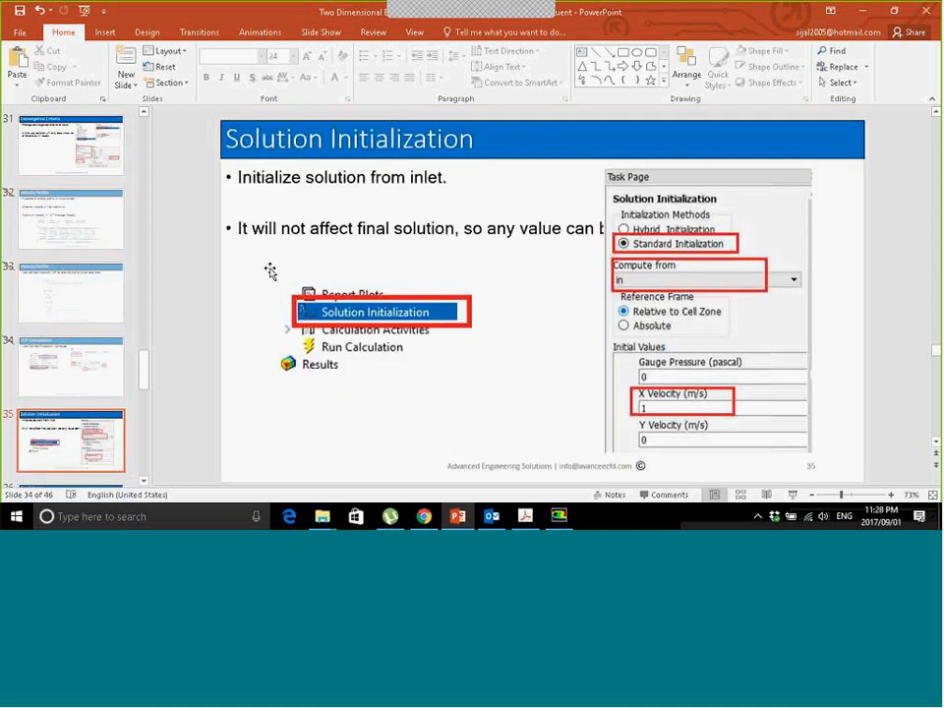
key(alt+Tab)
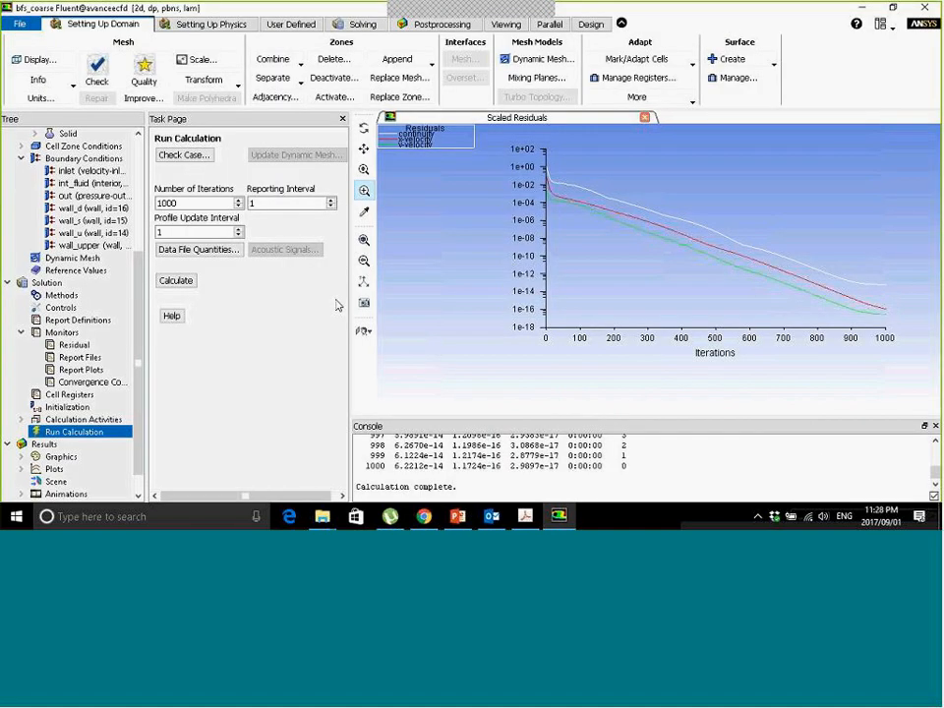
key(alt+Tab)
scroll(266, 366, down, 3)
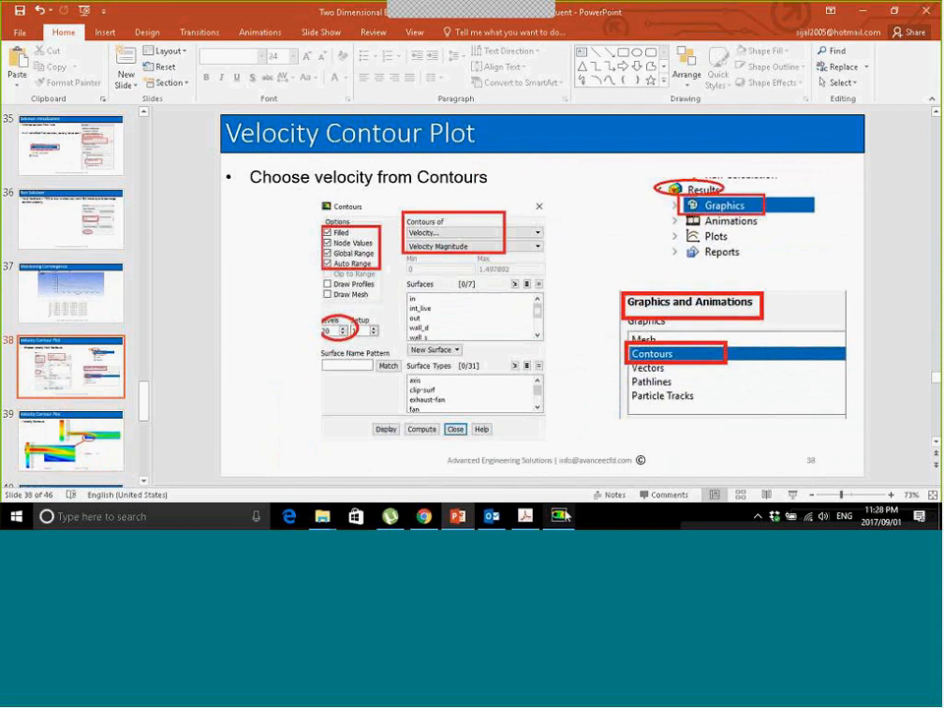
key(alt+Tab)
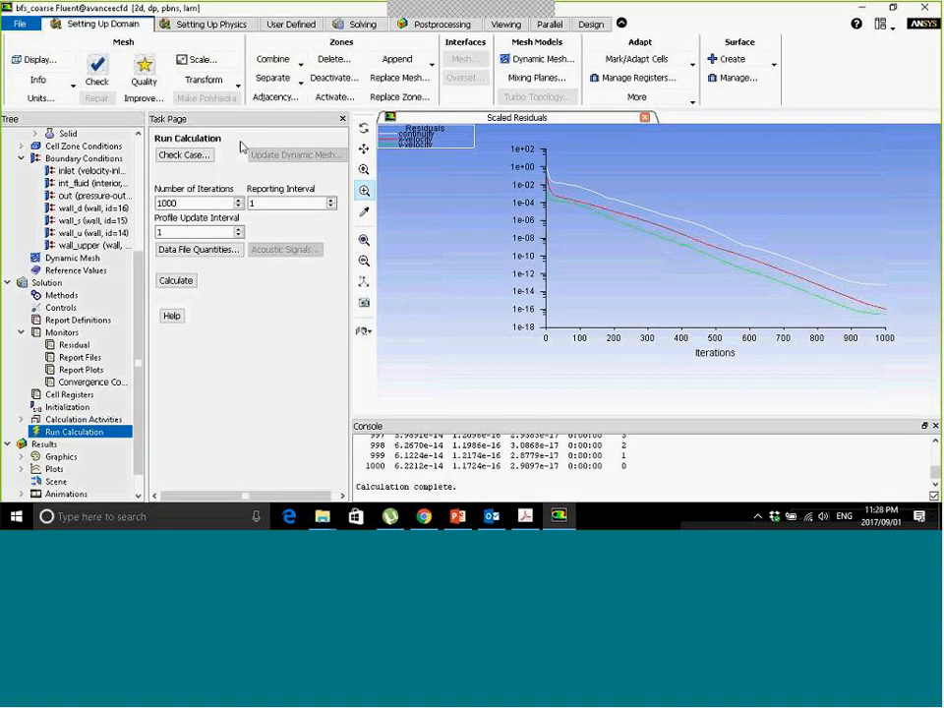
Display filled contours of static pressure over the domain, using 20 levels and banded coloring.
click(432, 23)
click(122, 76)
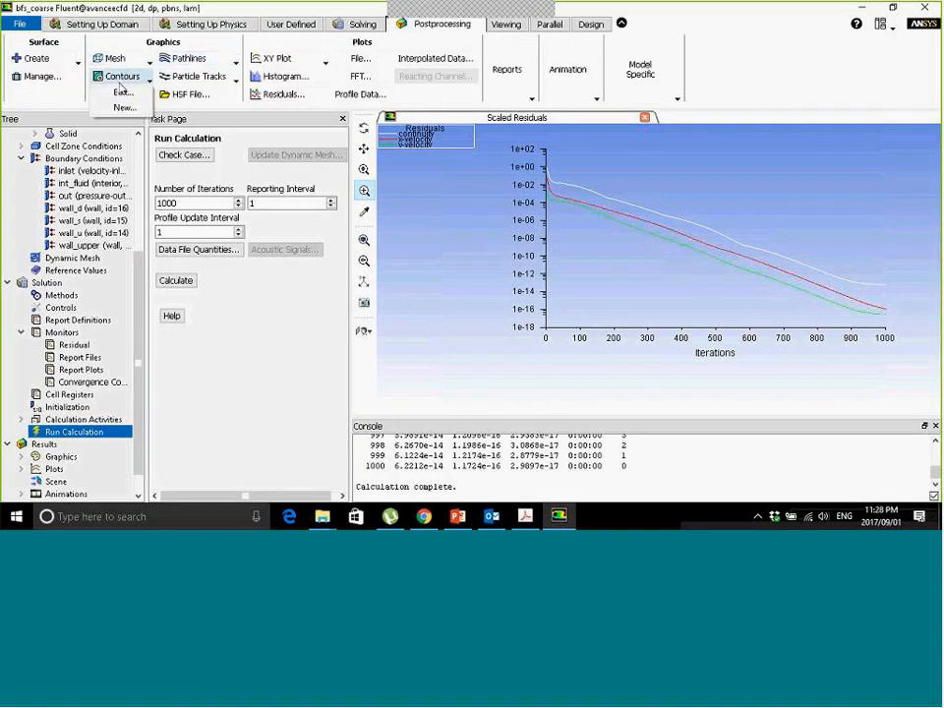
click(120, 89)
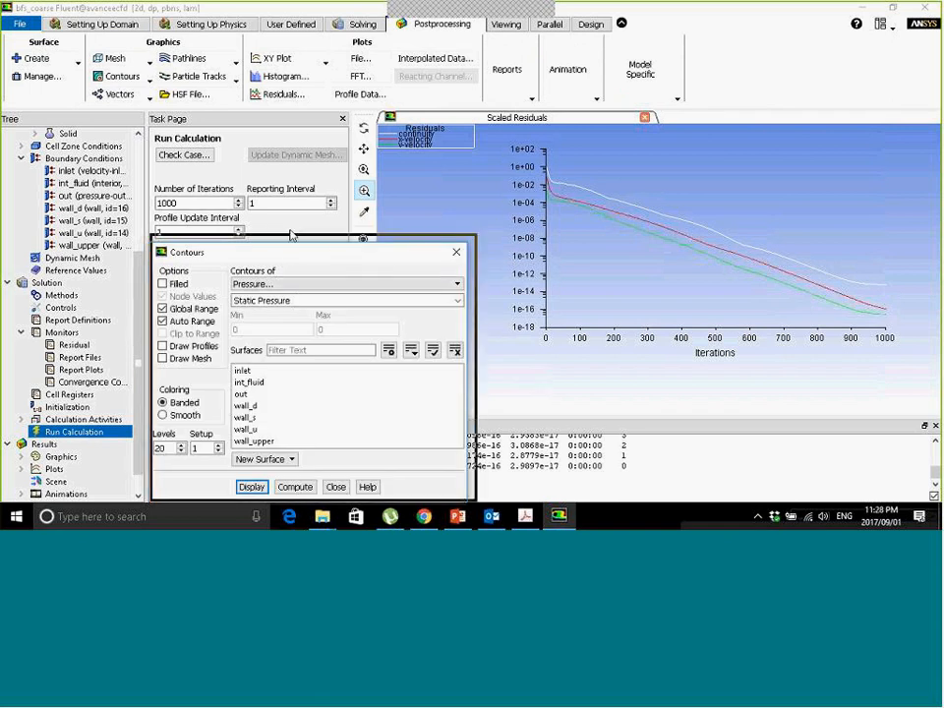
drag(212, 252, 259, 181)
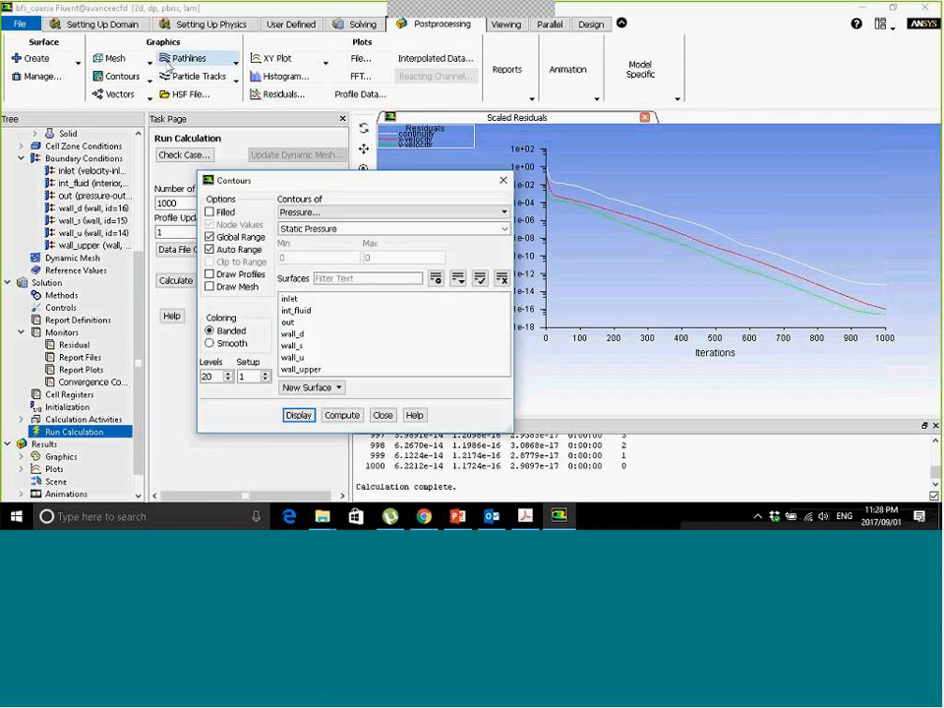
click(119, 77)
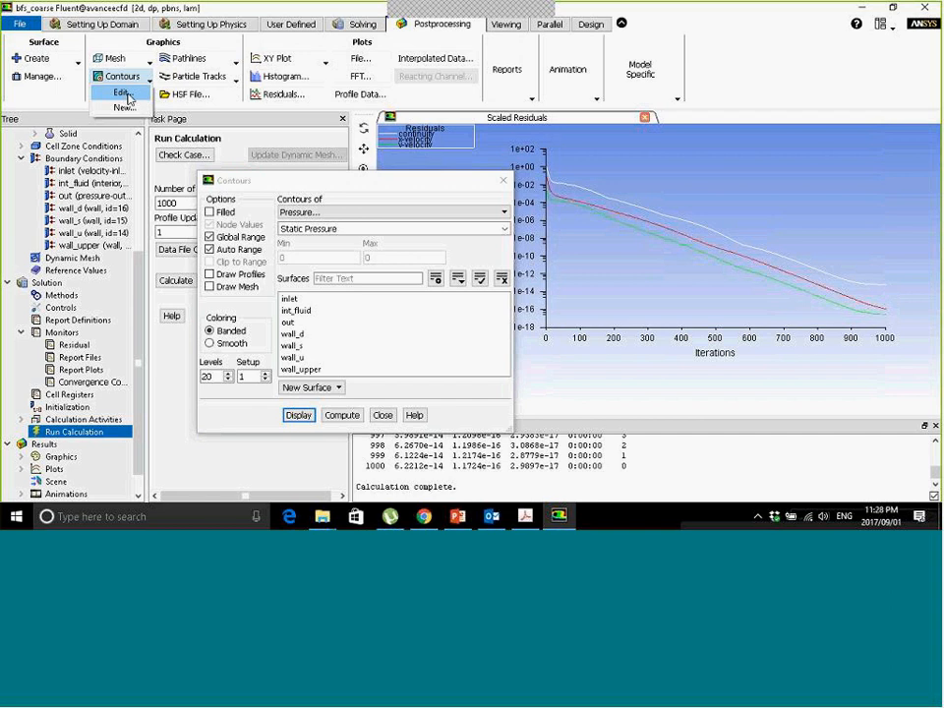
click(125, 93)
click(294, 413)
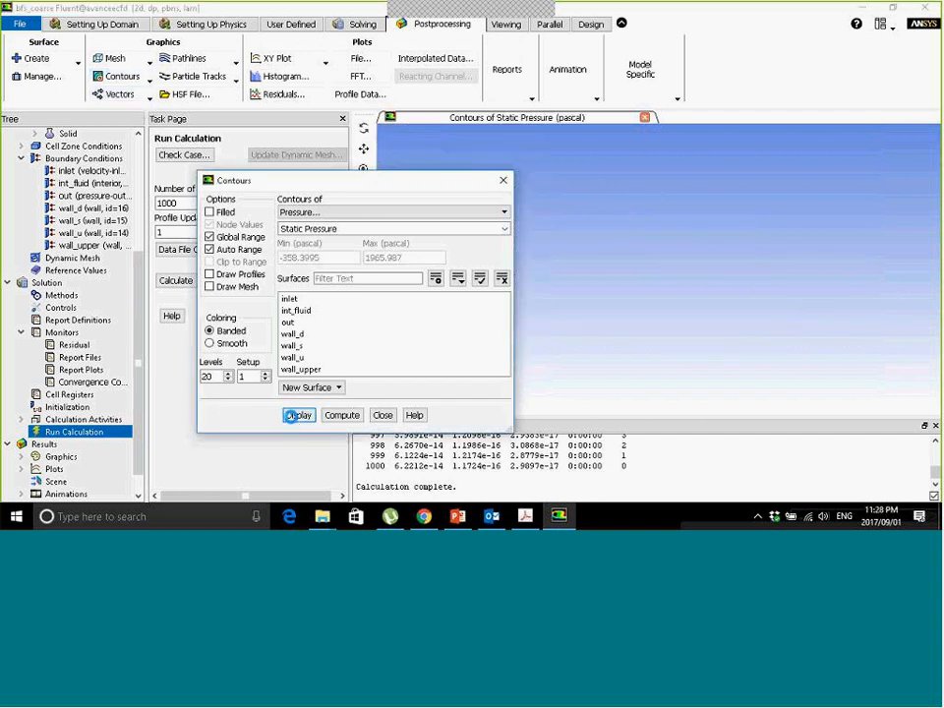
click(225, 212)
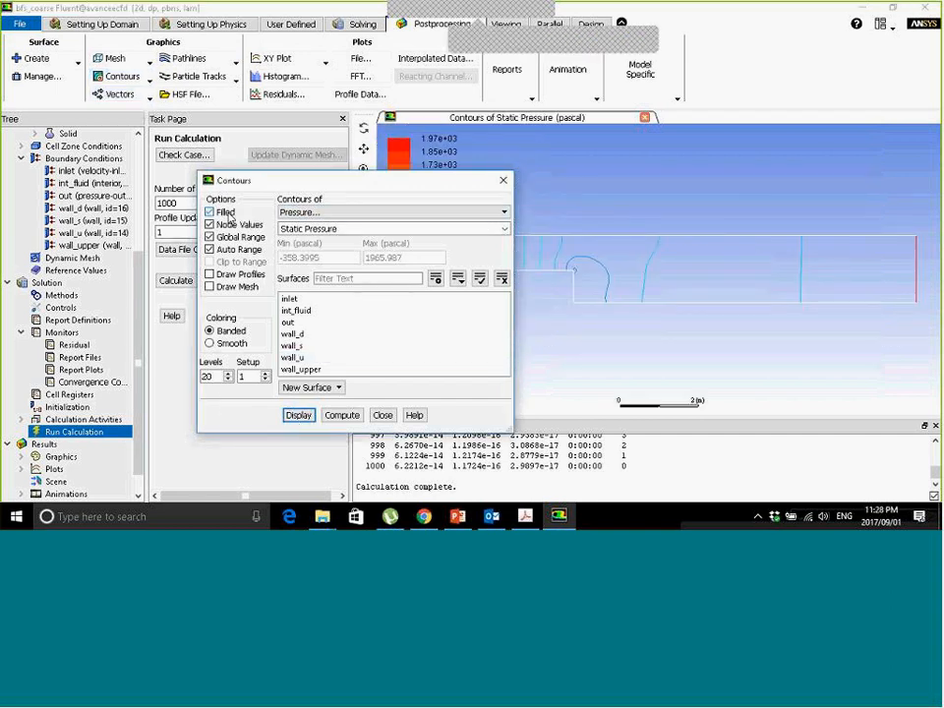
click(298, 415)
Examine the static pressure contours along the channel and around the step, keeping the Contours dialog clear of the plot.
drag(448, 185, 306, 110)
middle_drag(574, 232, 786, 309)
middle_drag(696, 284, 626, 221)
middle_drag(488, 228, 647, 288)
mouse_move(706, 310)
middle_down()
mouse_move(762, 327)
mouse_move(730, 312)
mouse_move(683, 236)
middle_up()
middle_drag(590, 249, 701, 294)
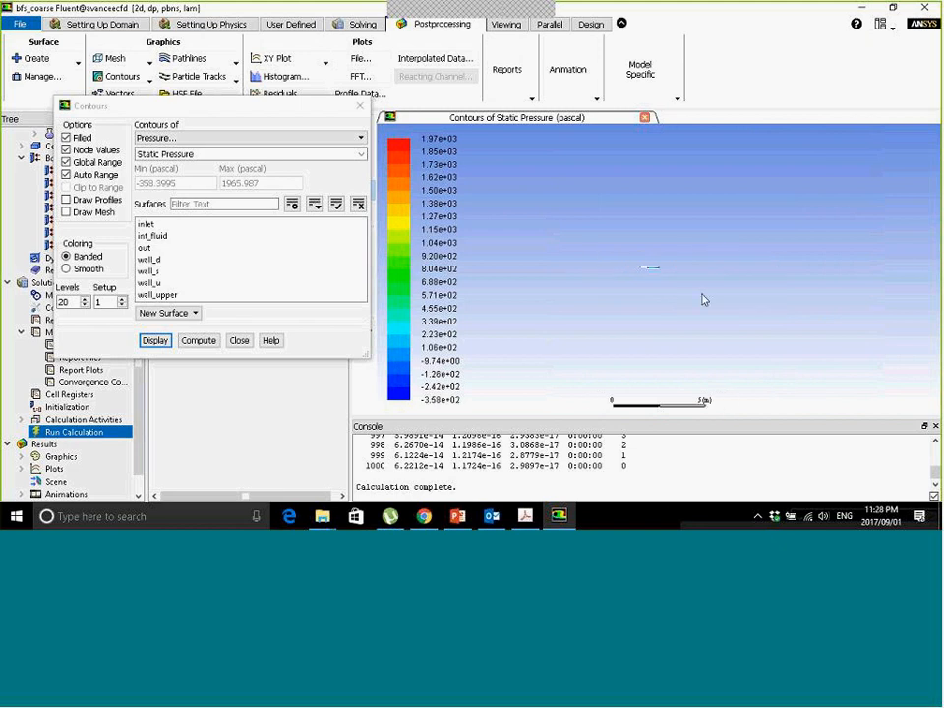
drag(702, 294, 607, 270)
drag(239, 105, 131, 105)
drag(580, 314, 853, 398)
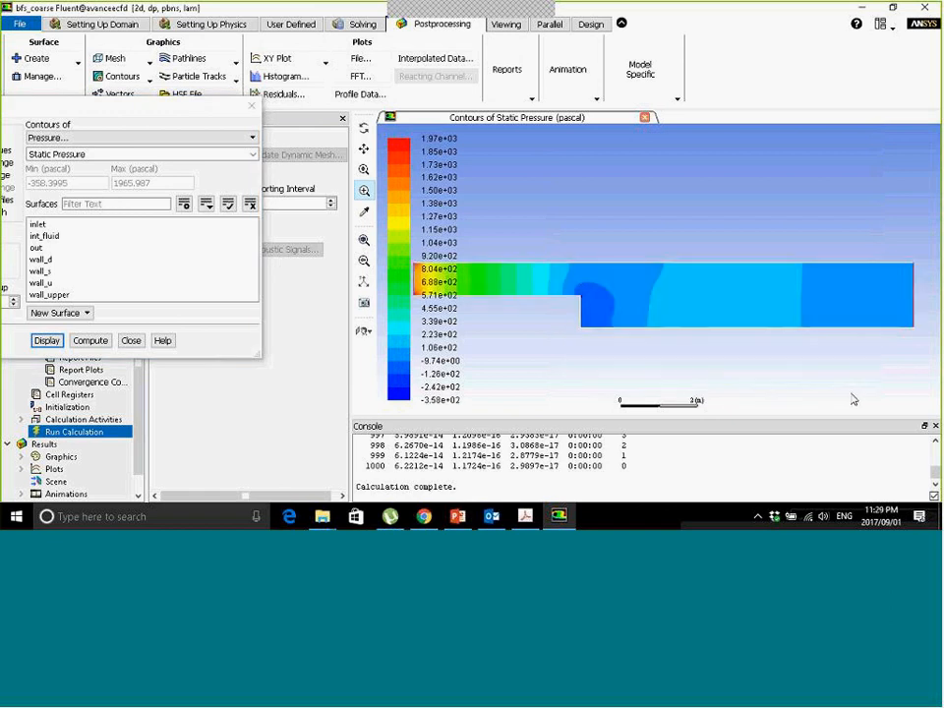
click(363, 148)
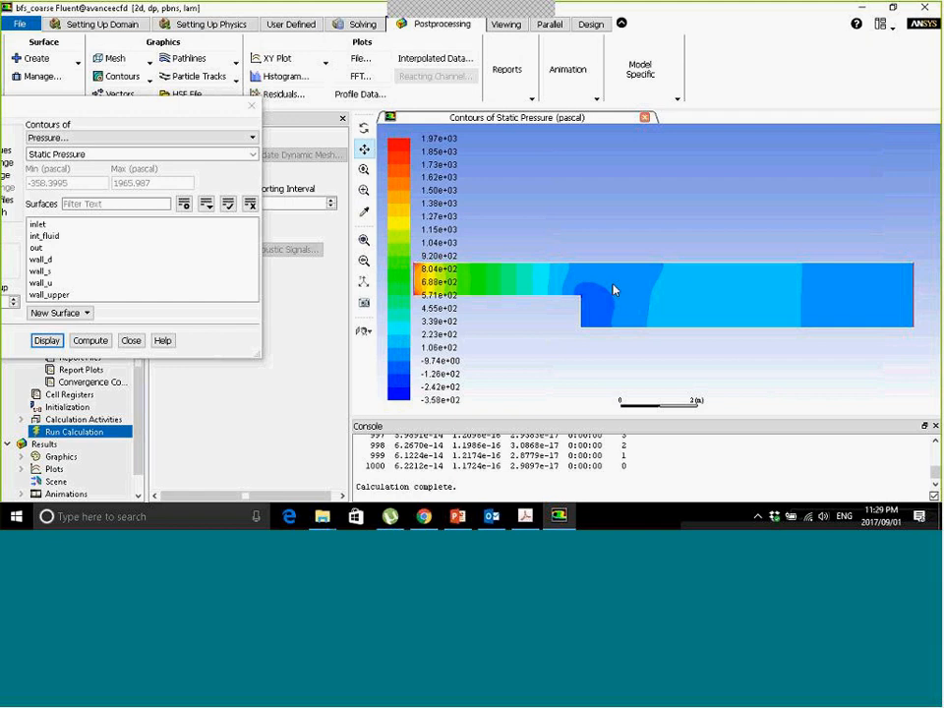
drag(614, 289, 678, 280)
scroll(678, 280, down, 1)
drag(583, 242, 592, 210)
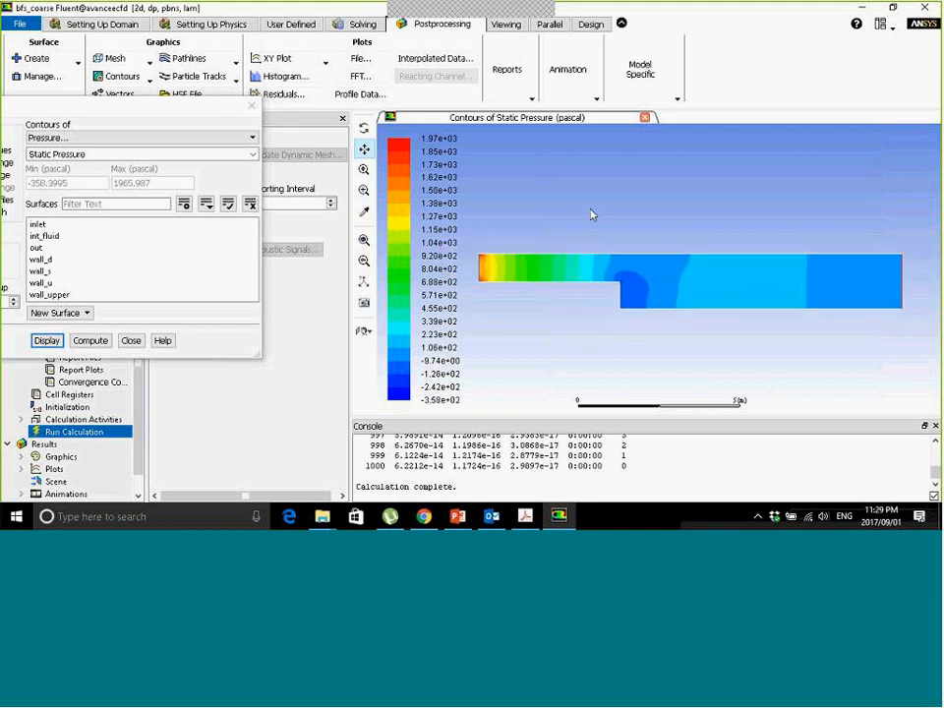
Change the contour variable to velocity magnitude and display the filled contours.
drag(24, 111, 133, 111)
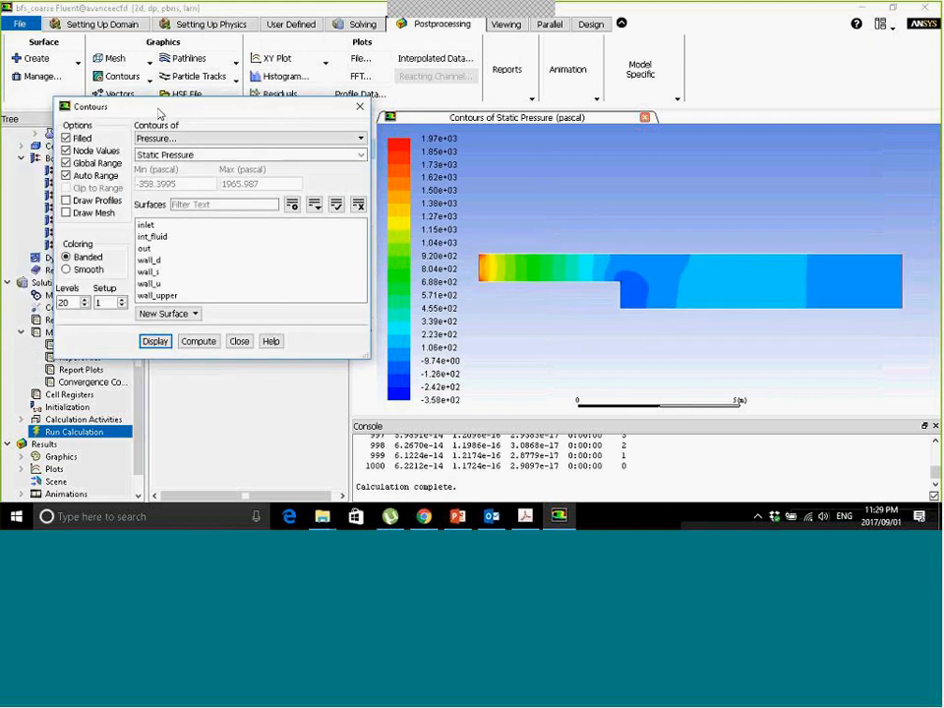
click(167, 139)
click(155, 169)
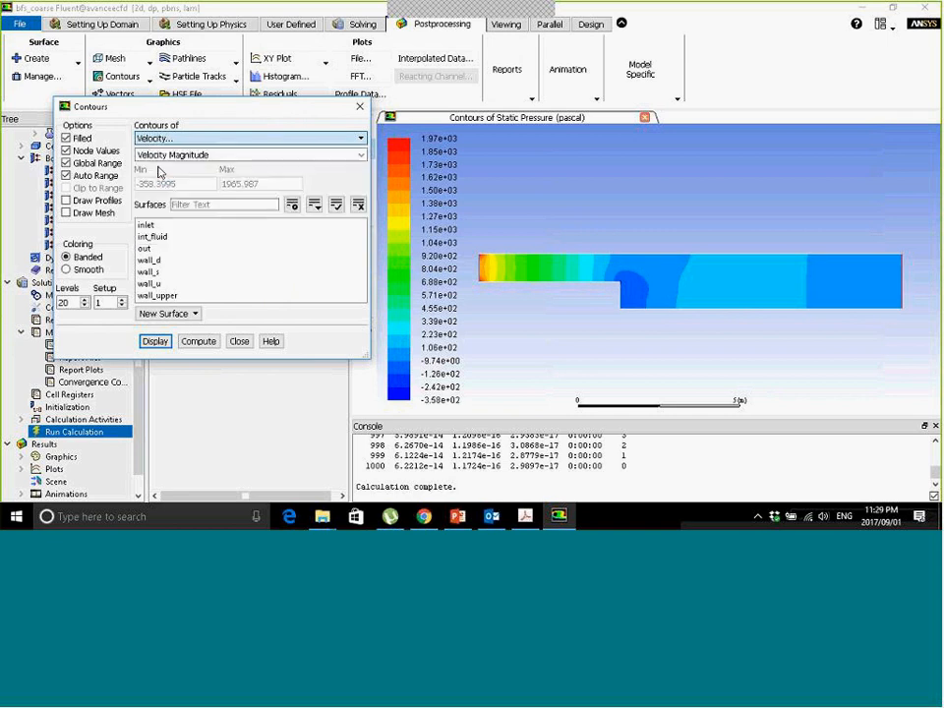
click(155, 342)
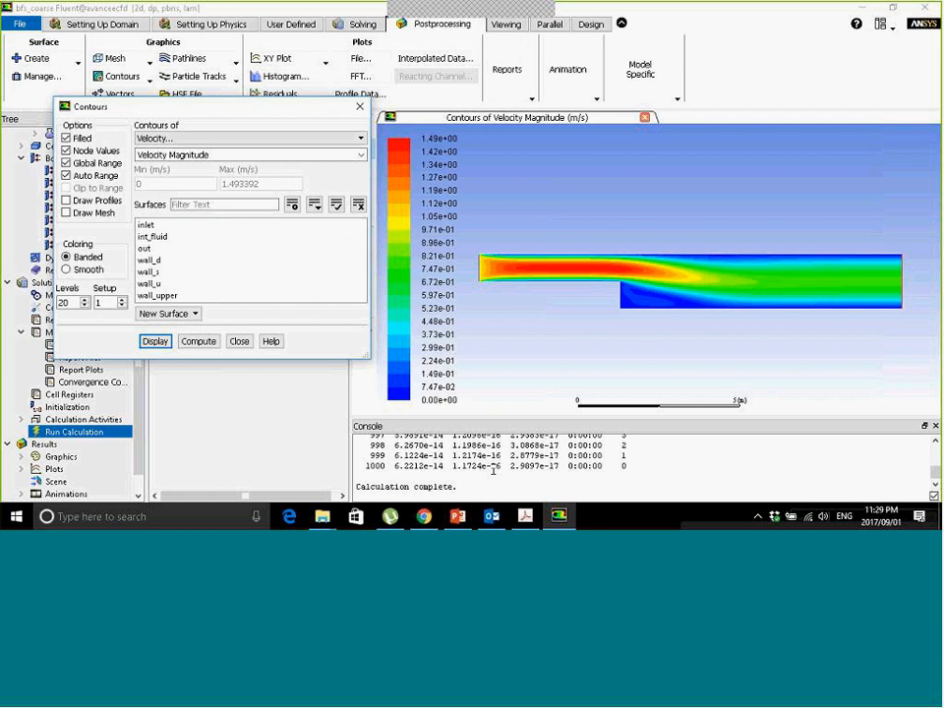
Compare the final iteration's residuals in the console with the 10^-4 and 10^-5 convergence levels, marking them on screen and clearing the marks.
double_click(554, 466)
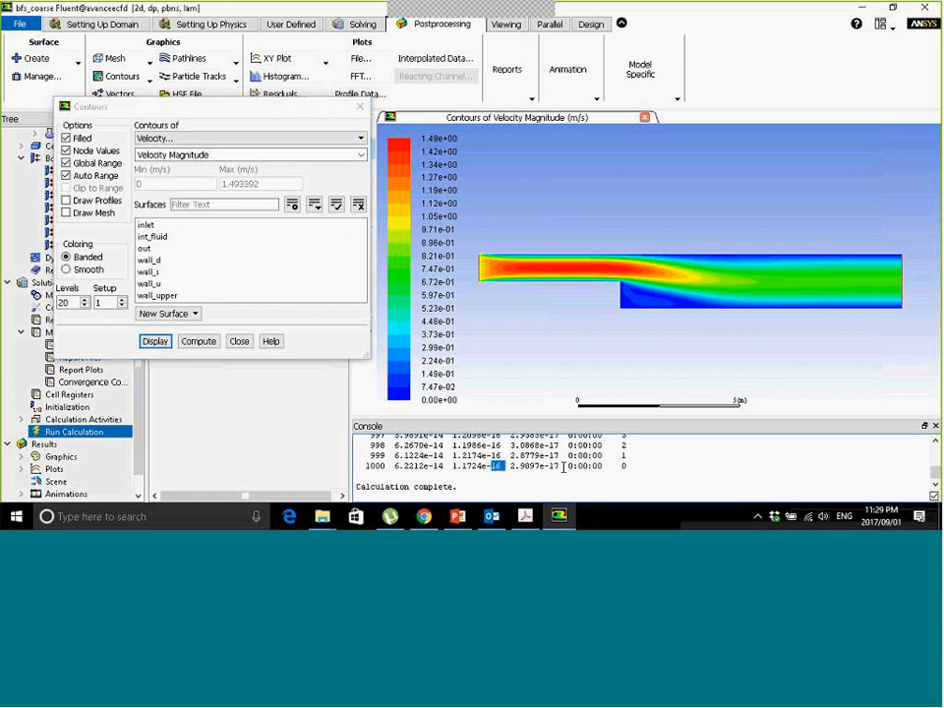
mouse_move(431, 3)
click(696, 16)
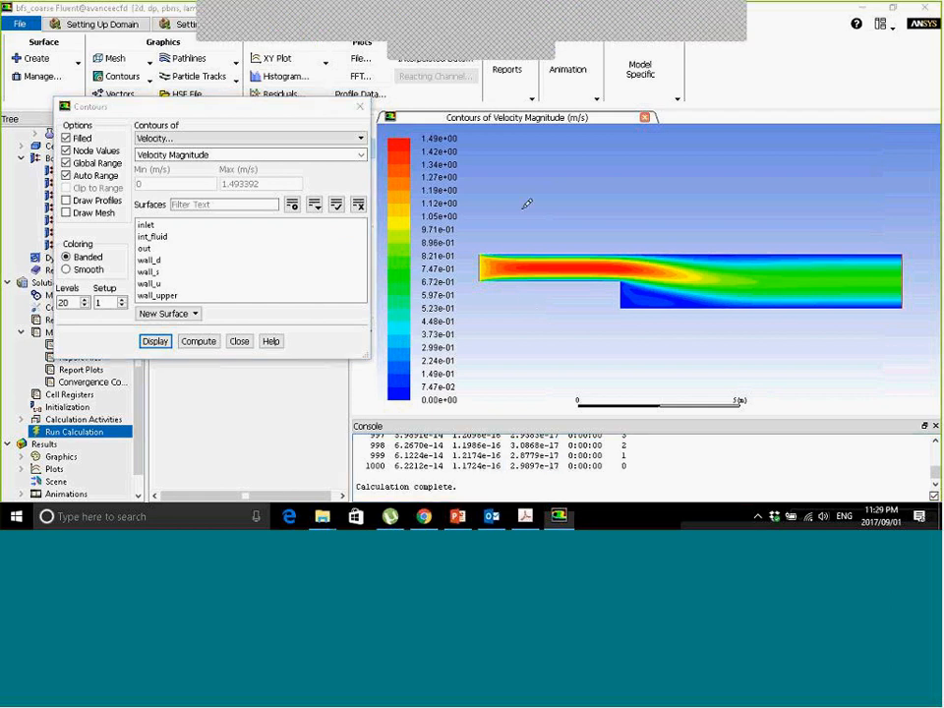
drag(507, 156, 510, 198)
mouse_move(522, 166)
mouse_down()
mouse_move(527, 177)
mouse_move(556, 151)
mouse_move(593, 151)
mouse_up()
mouse_move(589, 136)
mouse_down()
mouse_move(592, 160)
mouse_move(654, 178)
mouse_move(671, 101)
mouse_move(706, 68)
mouse_move(702, 102)
mouse_up()
mouse_move(382, 454)
mouse_down()
mouse_move(569, 475)
mouse_move(540, 449)
mouse_up()
drag(458, 391, 105, 398)
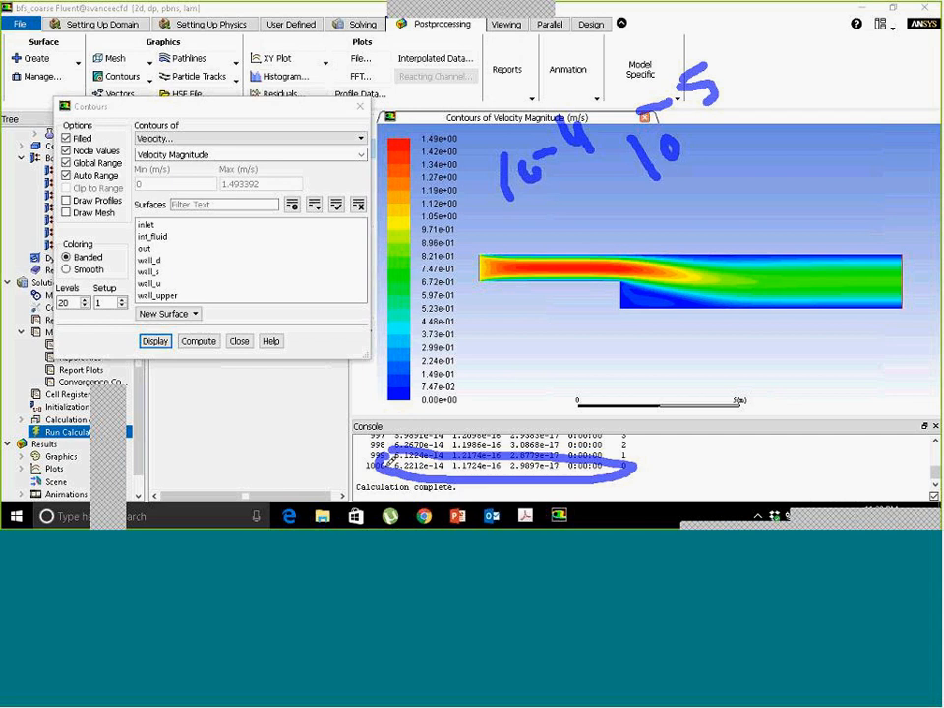
mouse_move(562, 92)
mouse_down()
mouse_move(464, 197)
mouse_move(737, 123)
mouse_move(688, 41)
mouse_move(547, 98)
mouse_up()
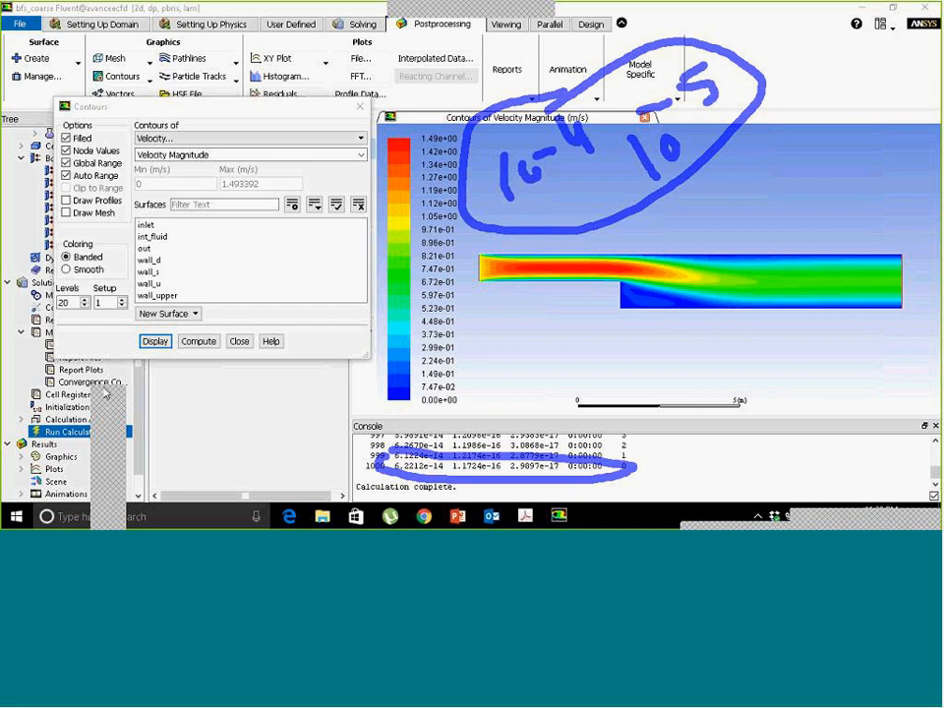
drag(135, 353, 137, 354)
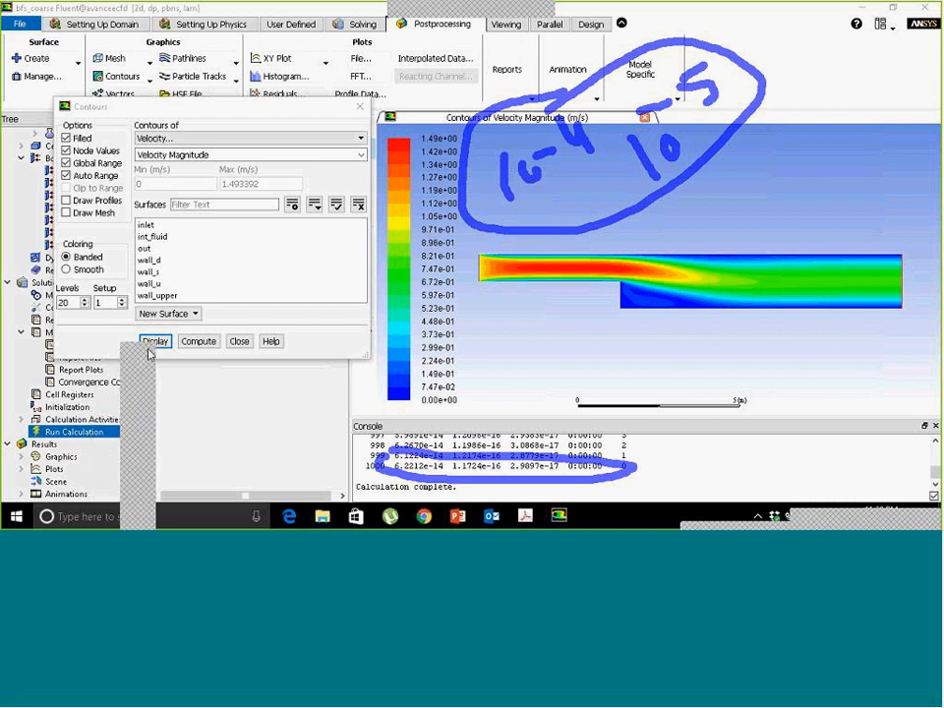
click(149, 352)
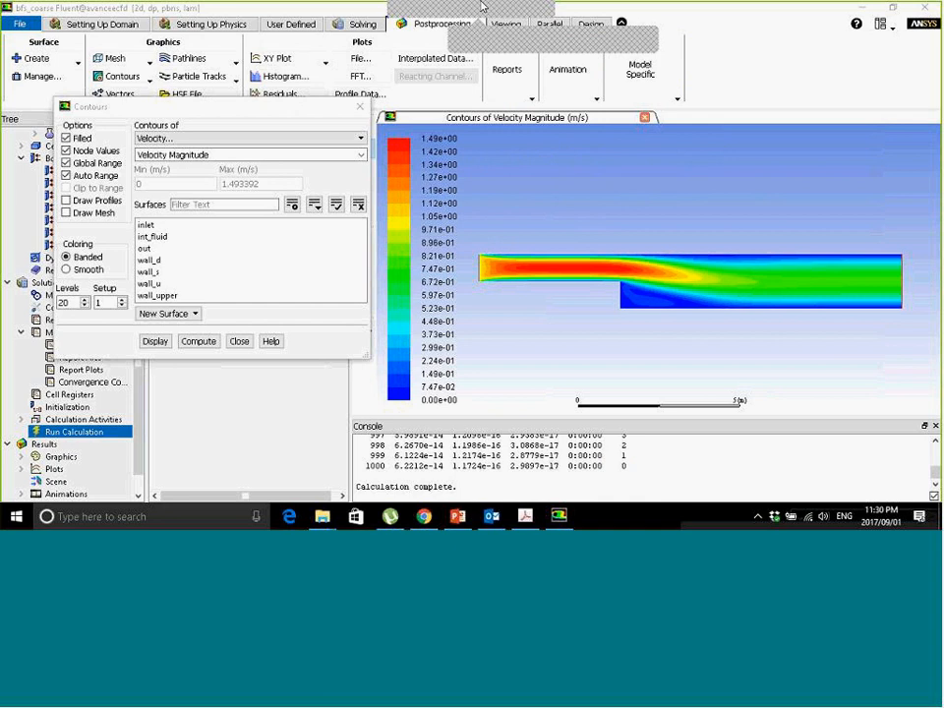
mouse_move(483, 6)
click(613, 22)
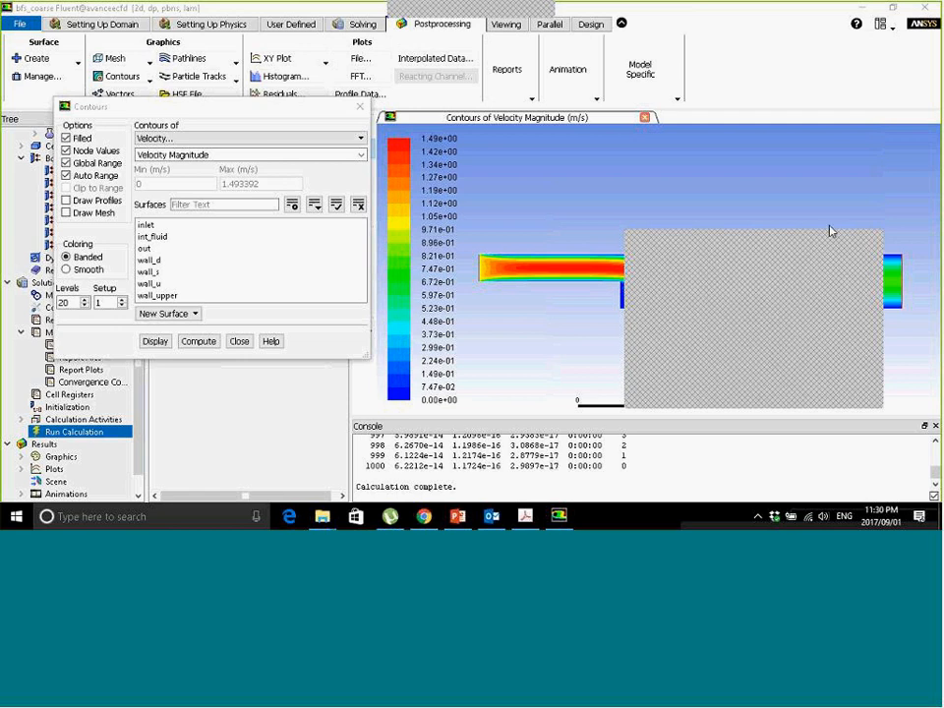
Close the Contours dialog, continue the calculation with the 1000-iteration setting, and stop it partway through.
click(360, 108)
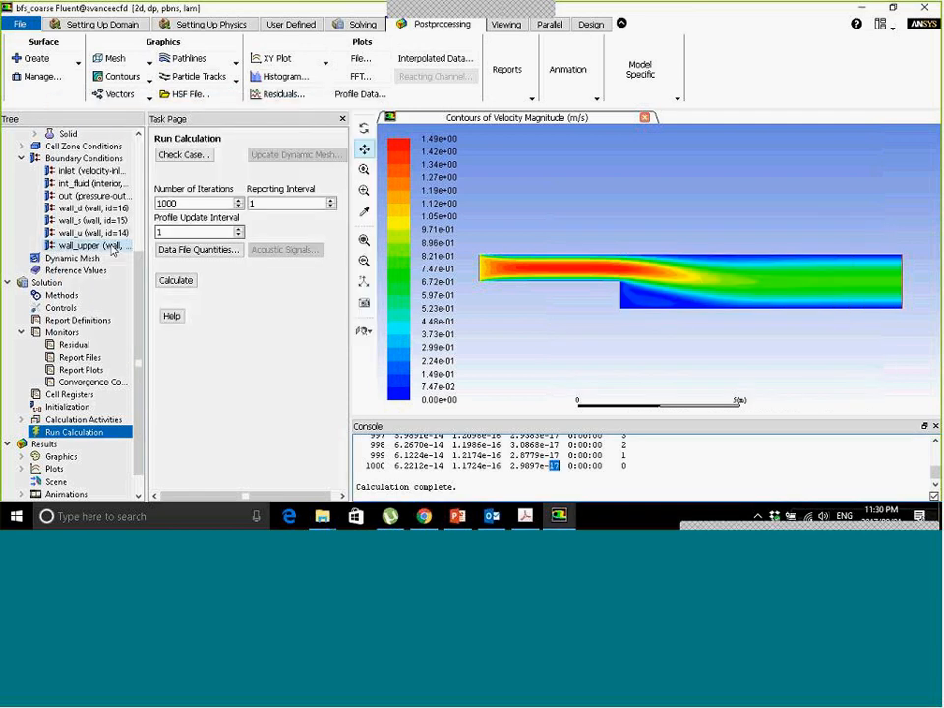
double_click(80, 419)
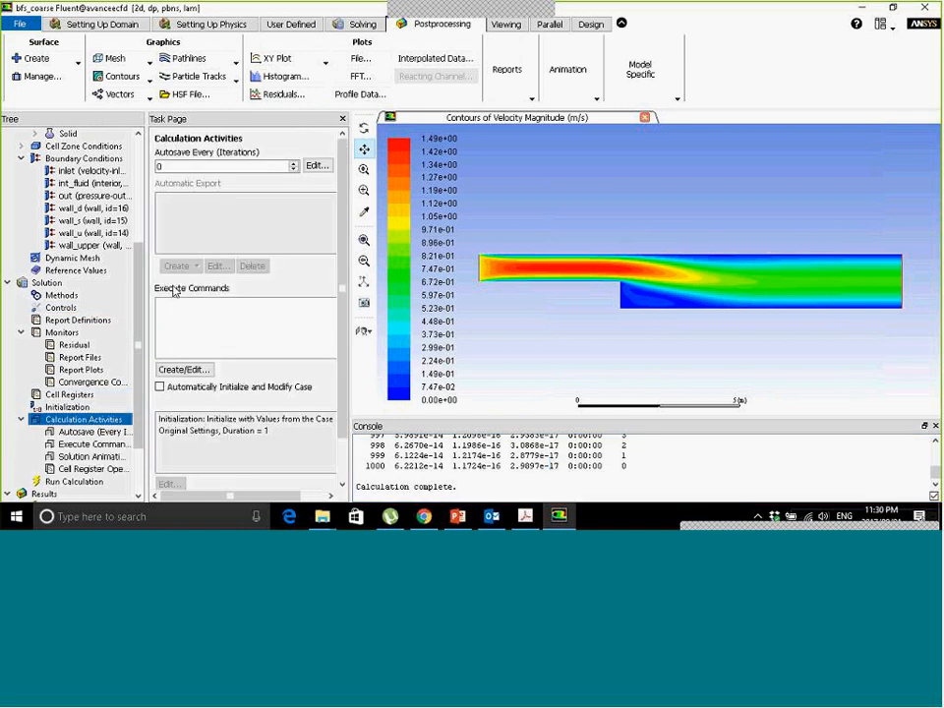
scroll(88, 330, down, 2)
click(71, 407)
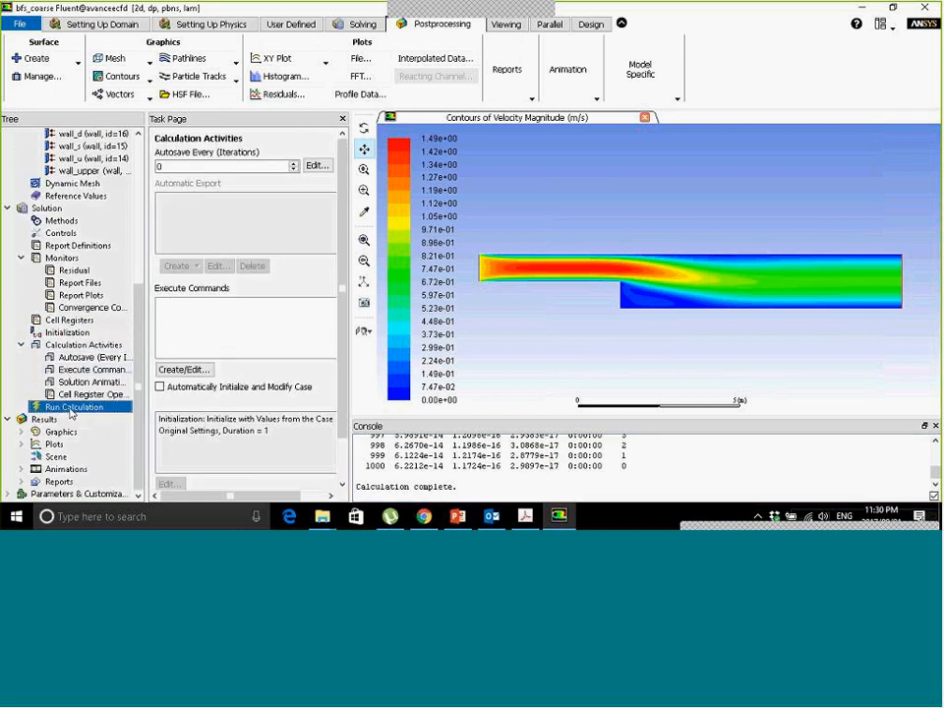
click(174, 280)
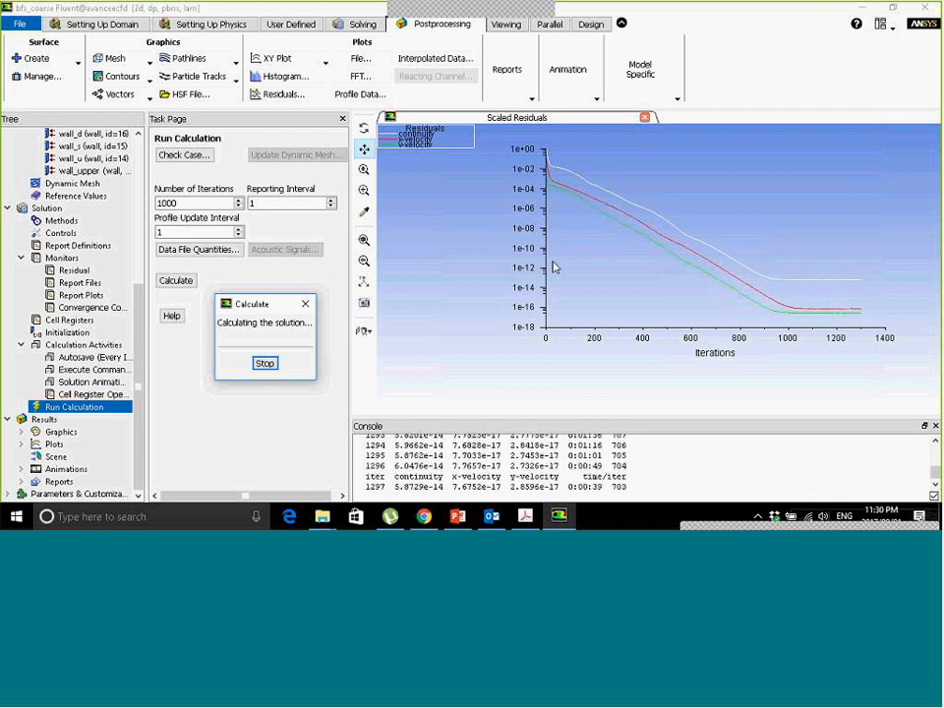
click(266, 364)
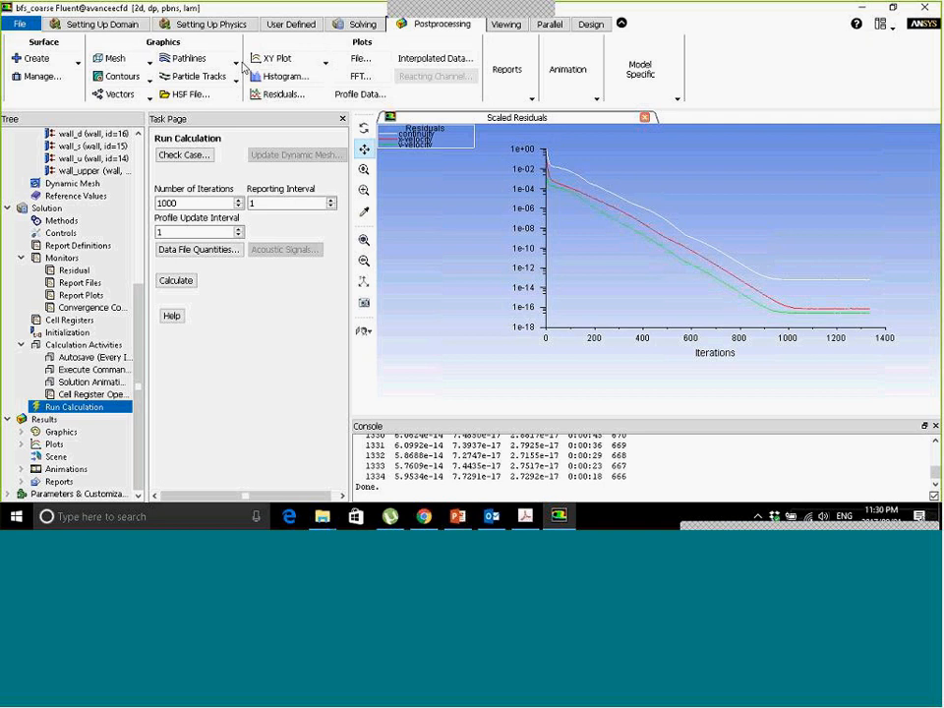
Display velocity vectors colored by velocity magnitude over the domain and focus on the region just behind the step.
click(120, 94)
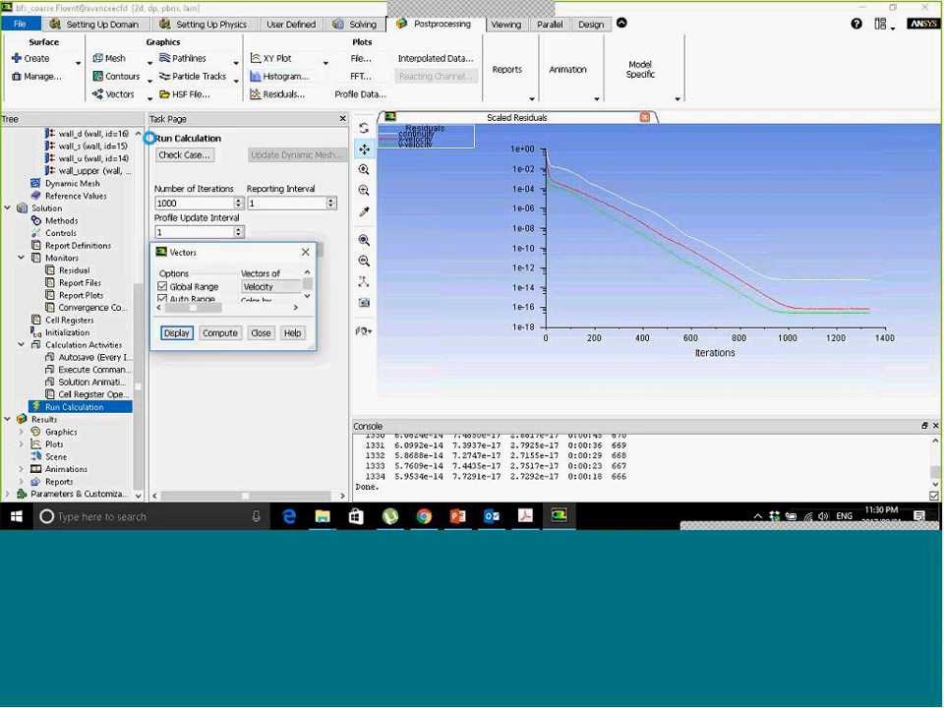
drag(282, 261, 259, 161)
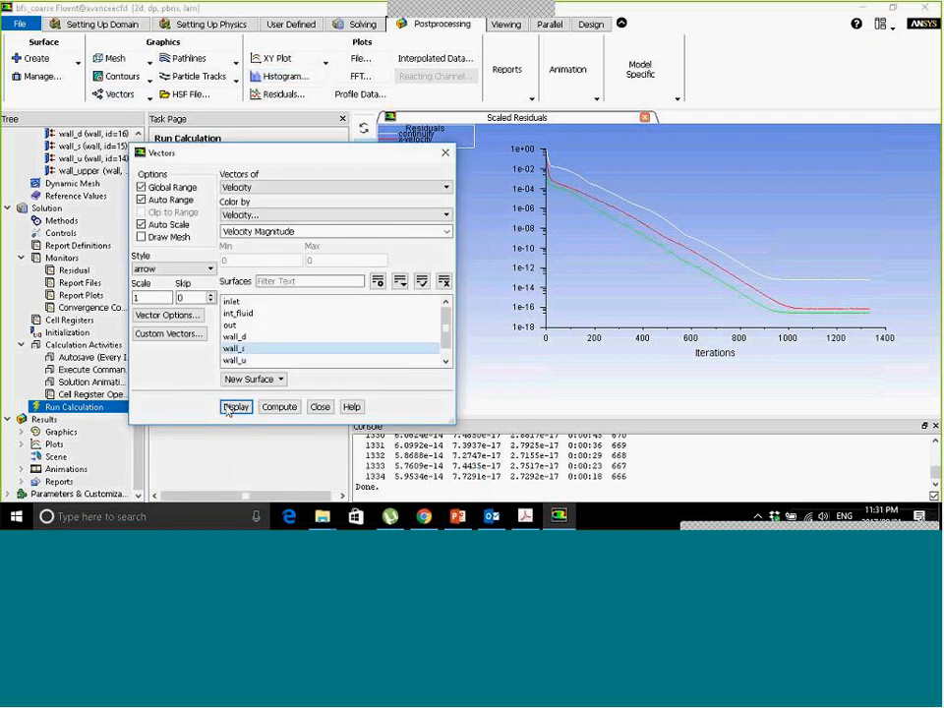
click(236, 406)
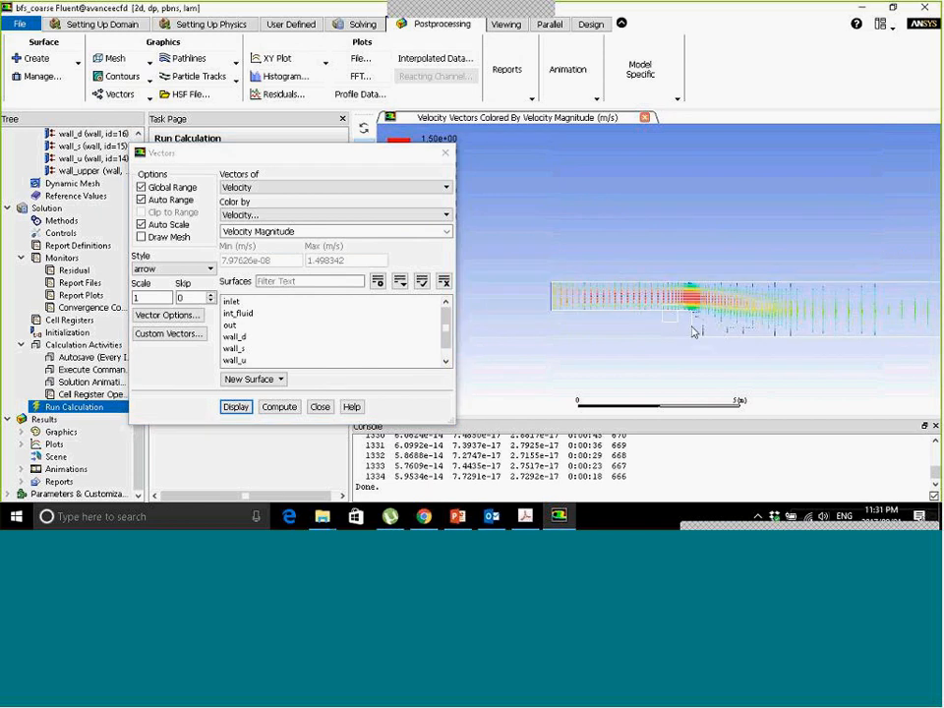
middle_drag(667, 305, 743, 345)
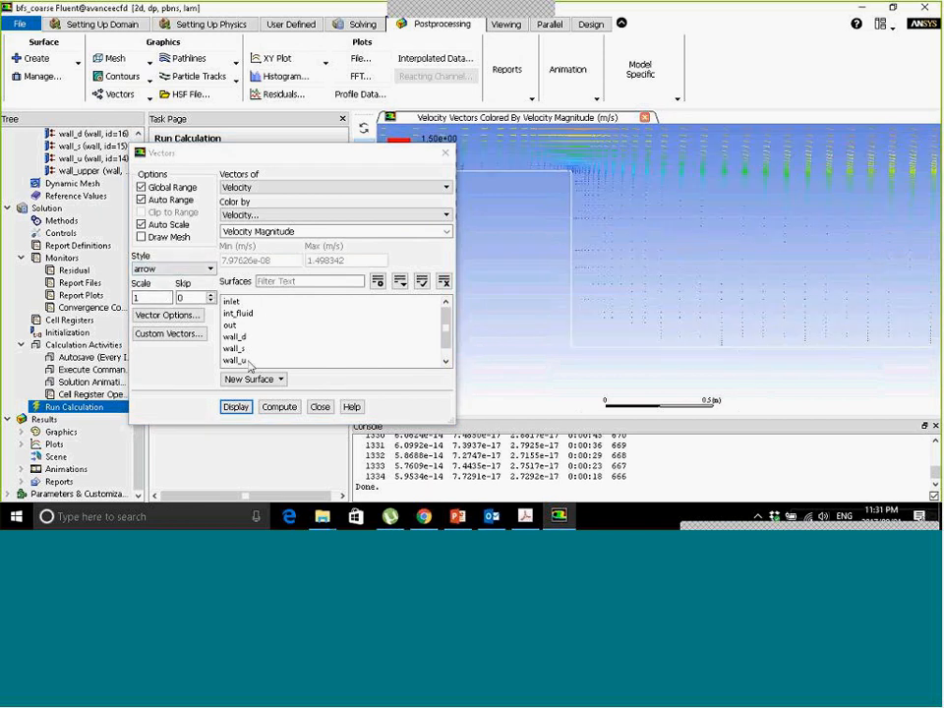
Set the vector scale to 10 and redisplay the velocity vectors.
click(156, 298)
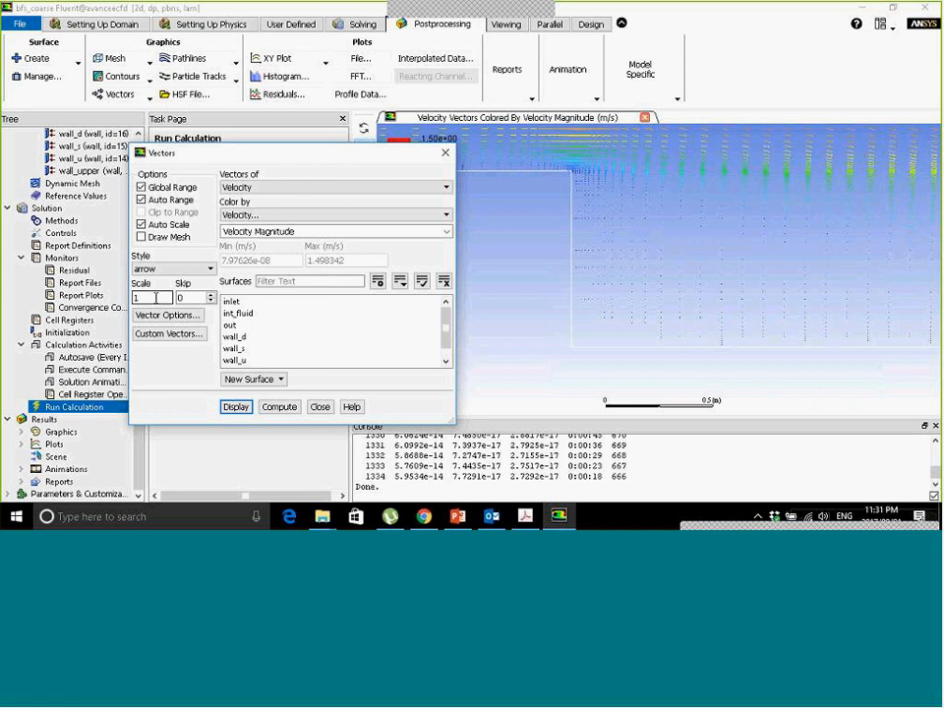
text(0)
click(235, 406)
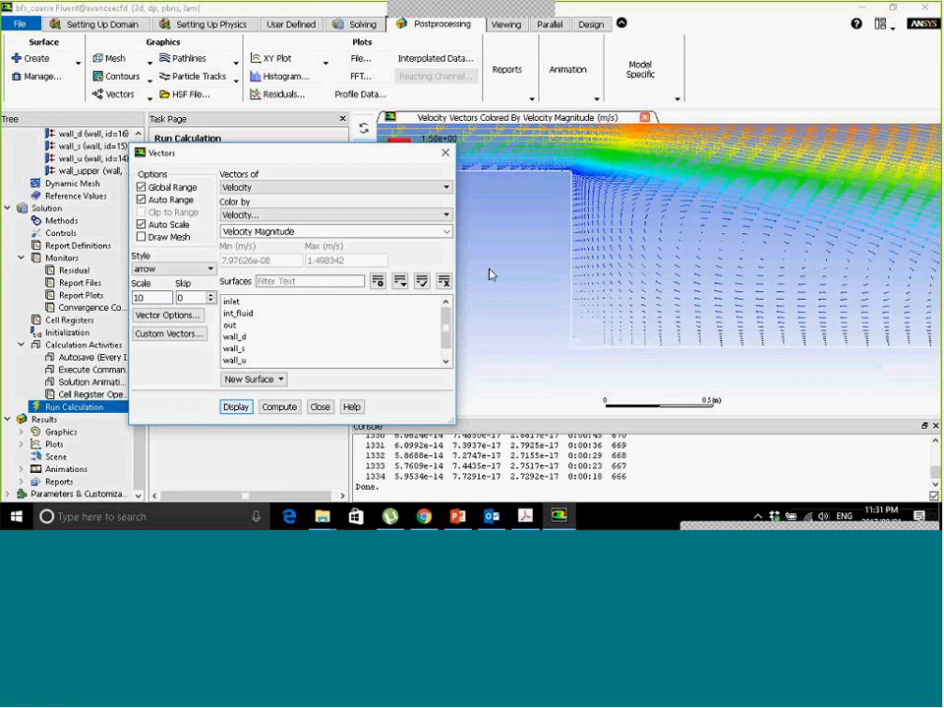
Enable fixed-length vectors in the vector options and redisplay them at a scale of 0.01.
click(168, 315)
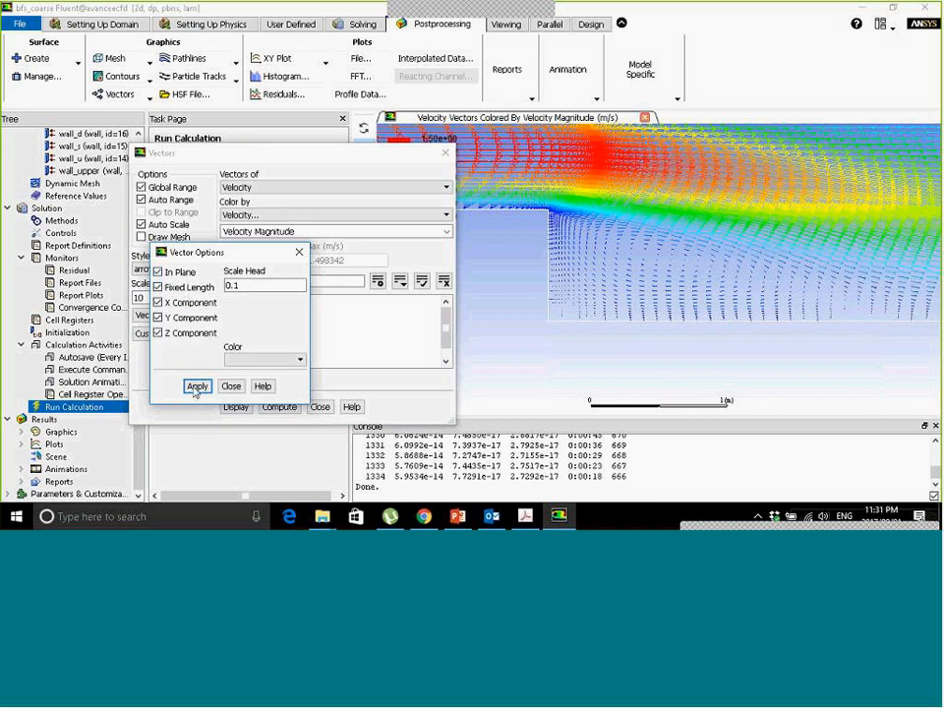
click(230, 386)
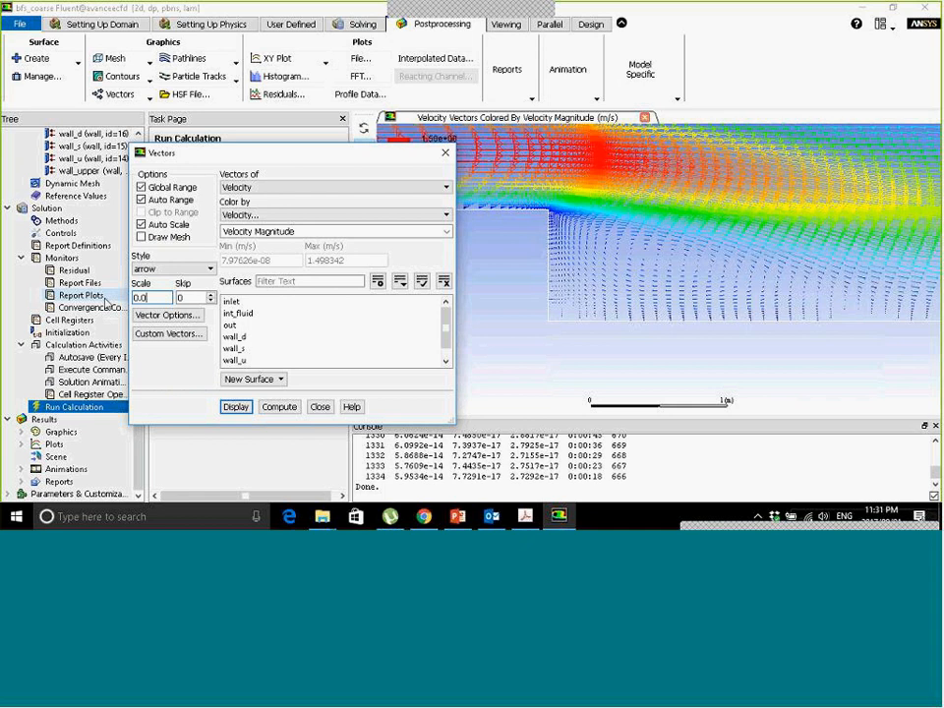
text(1)
click(236, 406)
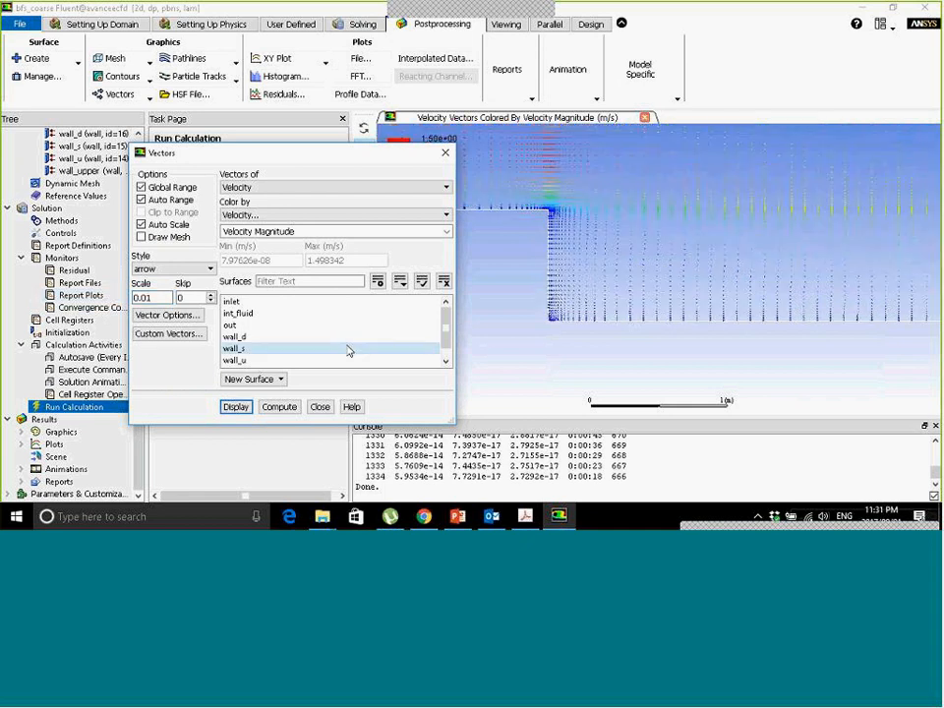
Set the vector scale to 0.05 and redisplay the fixed-length velocity vectors.
drag(148, 299, 158, 299)
text(5)
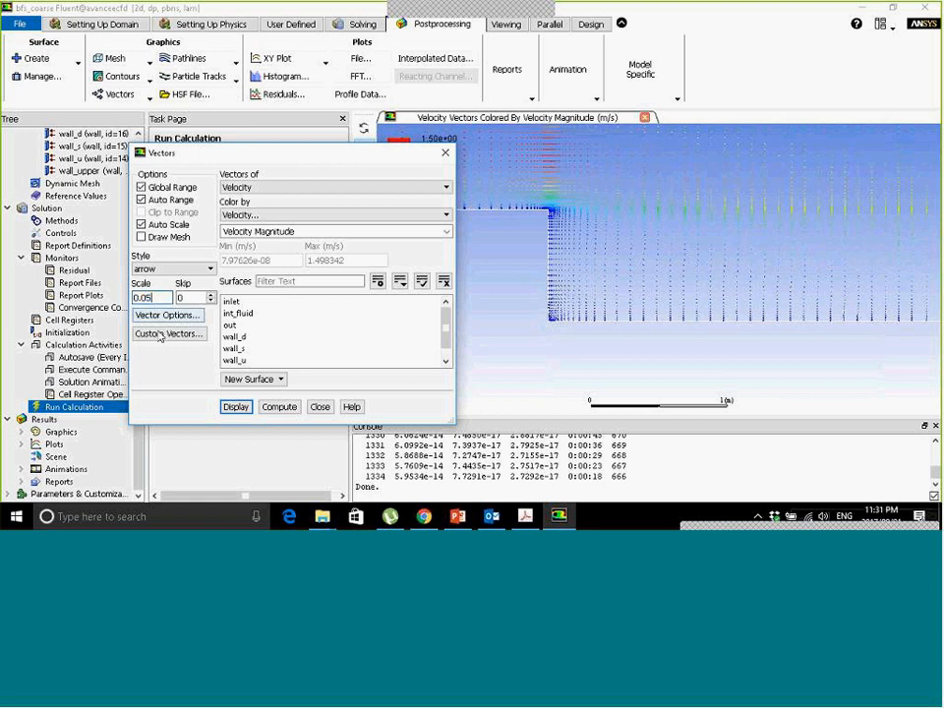
click(235, 406)
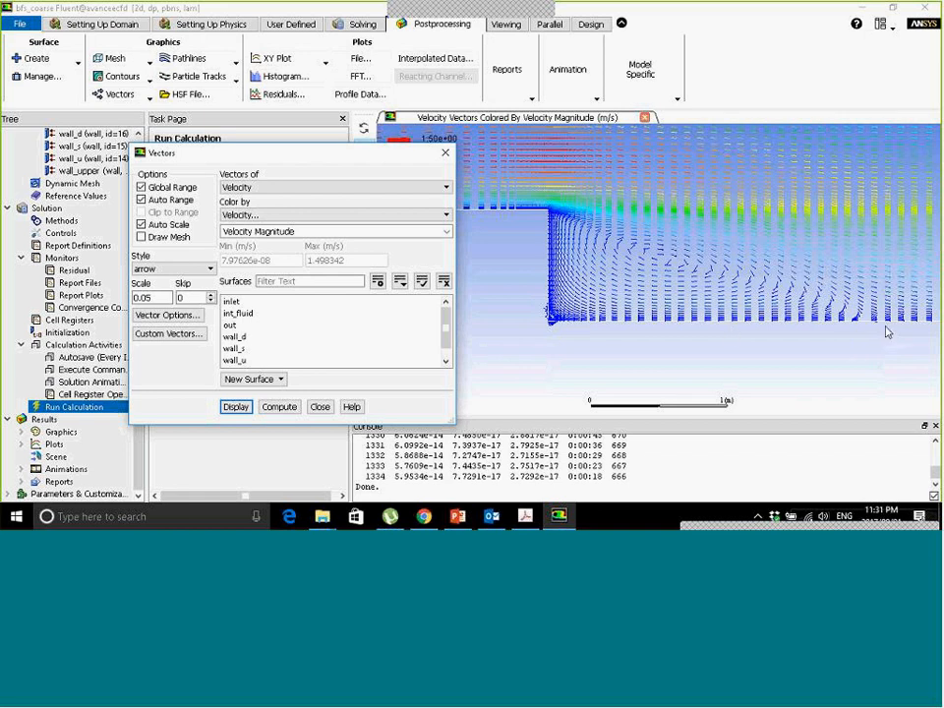
Examine the vectors along the lower wall behind the step, marking the reversed flow and the reattachment location.
scroll(733, 347, up, 3)
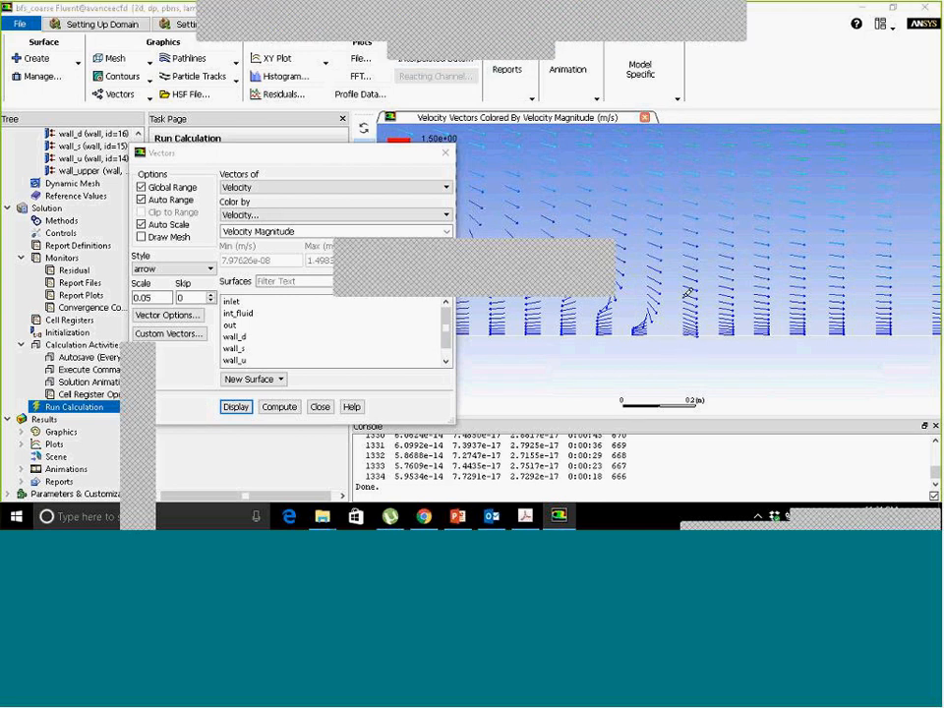
drag(552, 326, 568, 346)
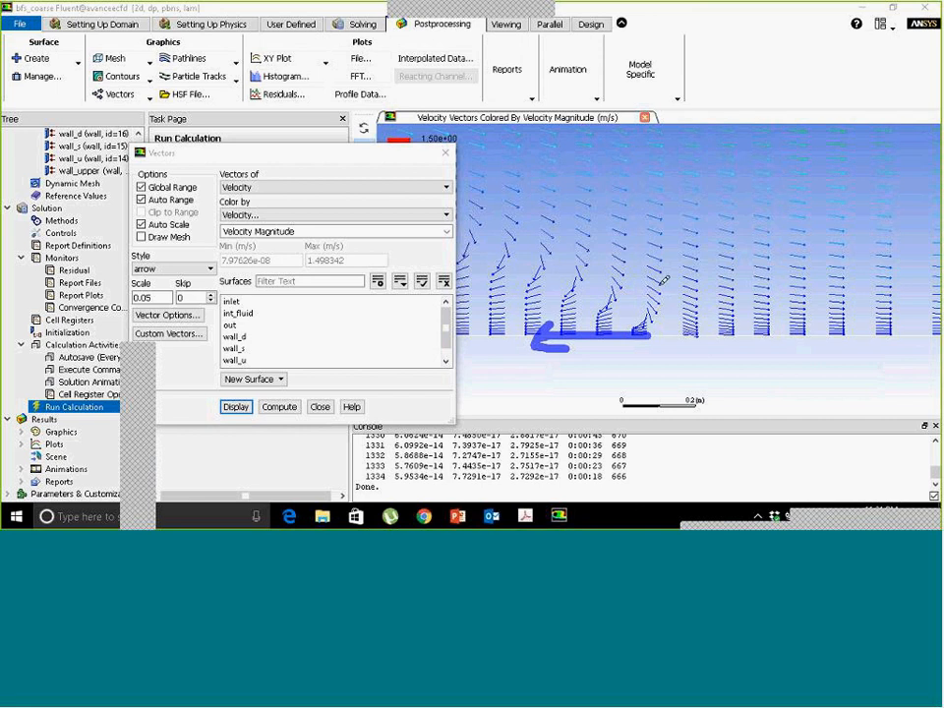
drag(700, 343, 702, 307)
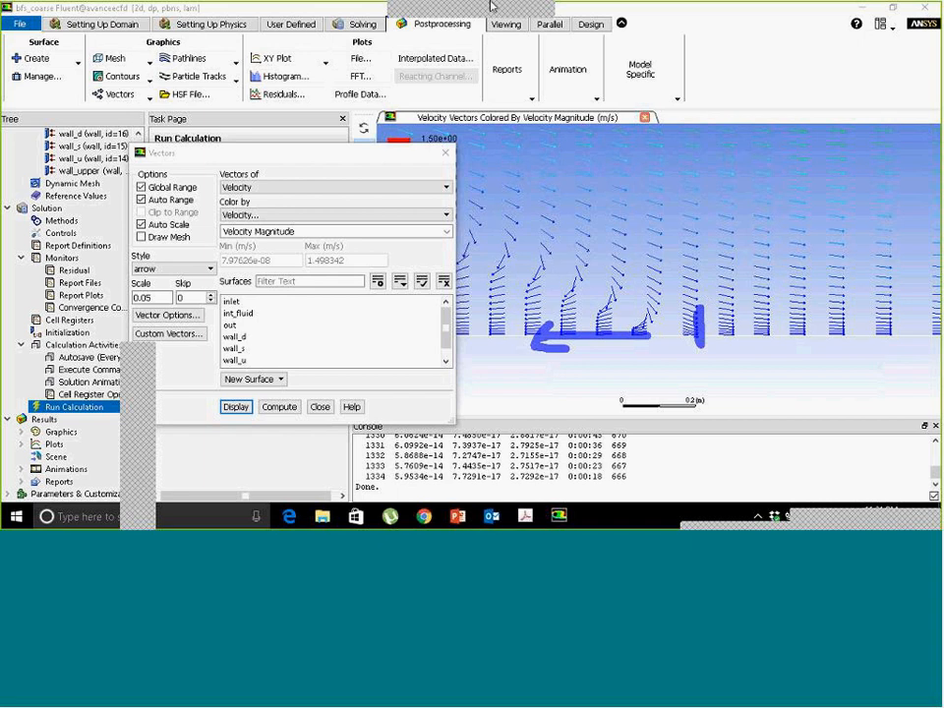
drag(403, 156, 339, 157)
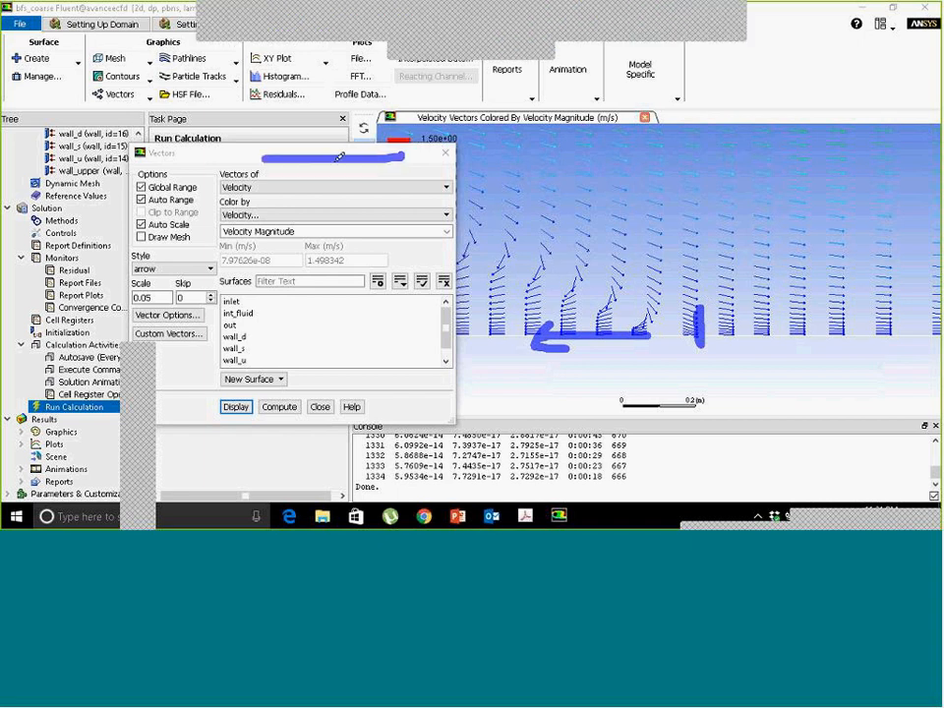
drag(685, 348, 241, 352)
drag(630, 346, 631, 376)
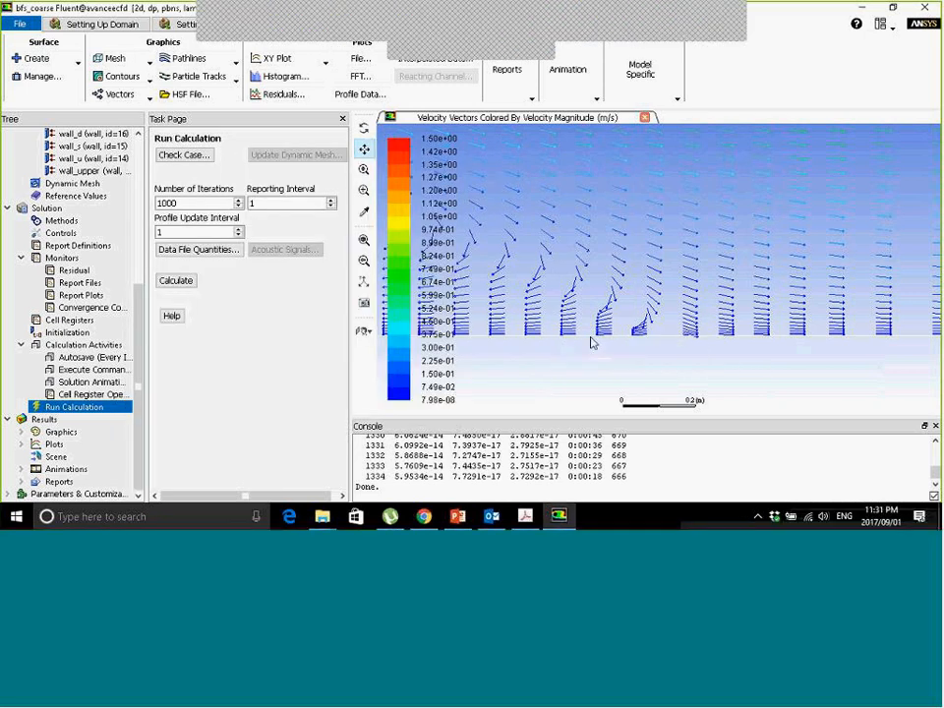
scroll(525, 217, down, 3)
Switch to PowerPoint, review the slides up to Wall Shear Stress, and present that slide full screen with its velocity-profile figure.
click(458, 516)
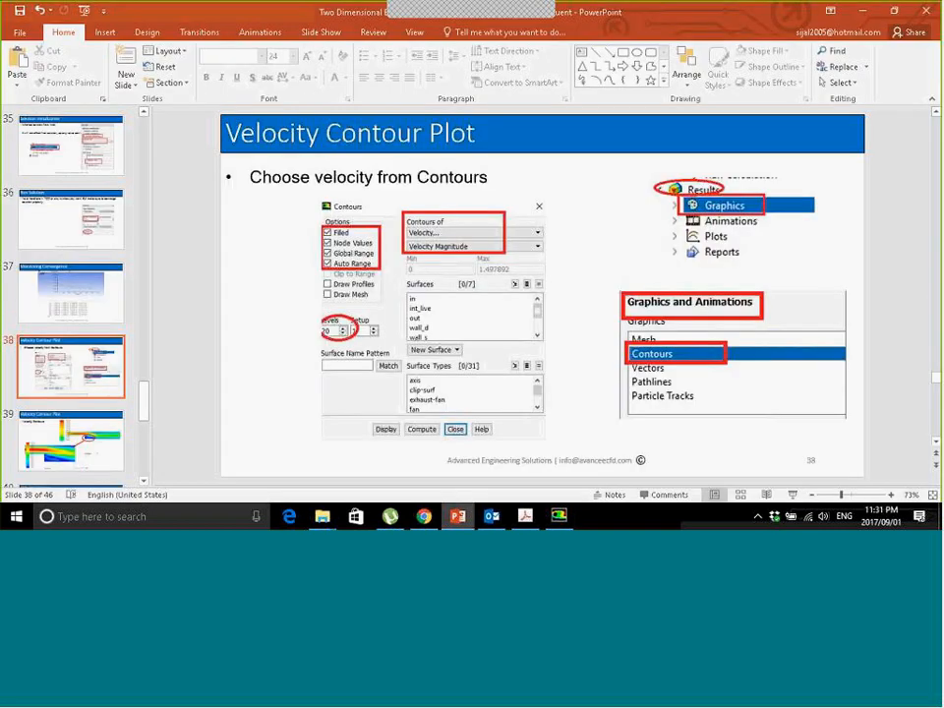
scroll(627, 303, down, 1)
scroll(595, 295, down, 1)
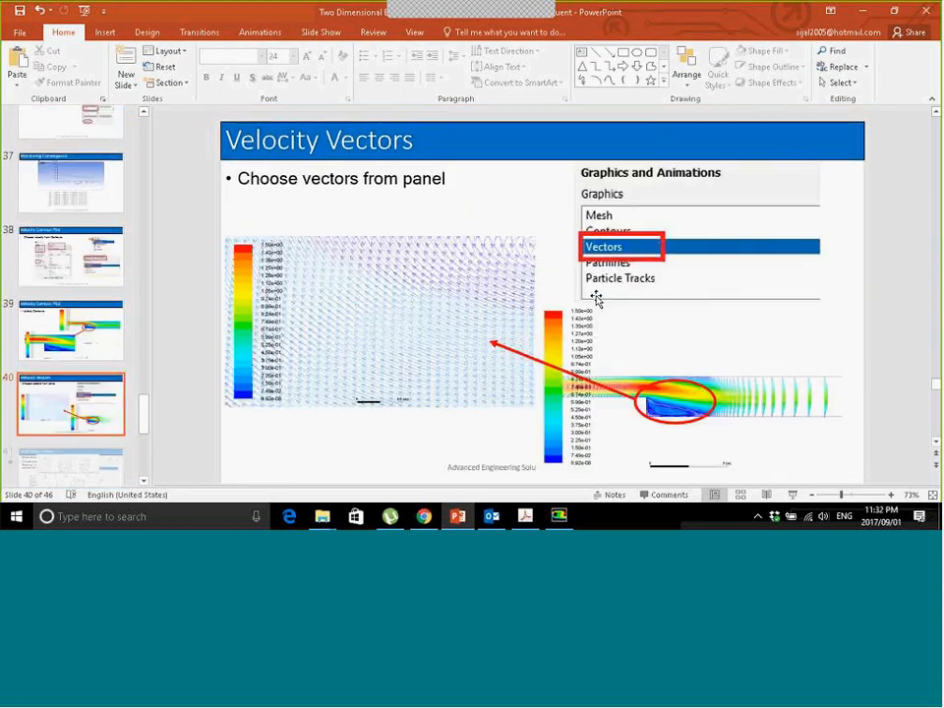
scroll(595, 298, down, 1)
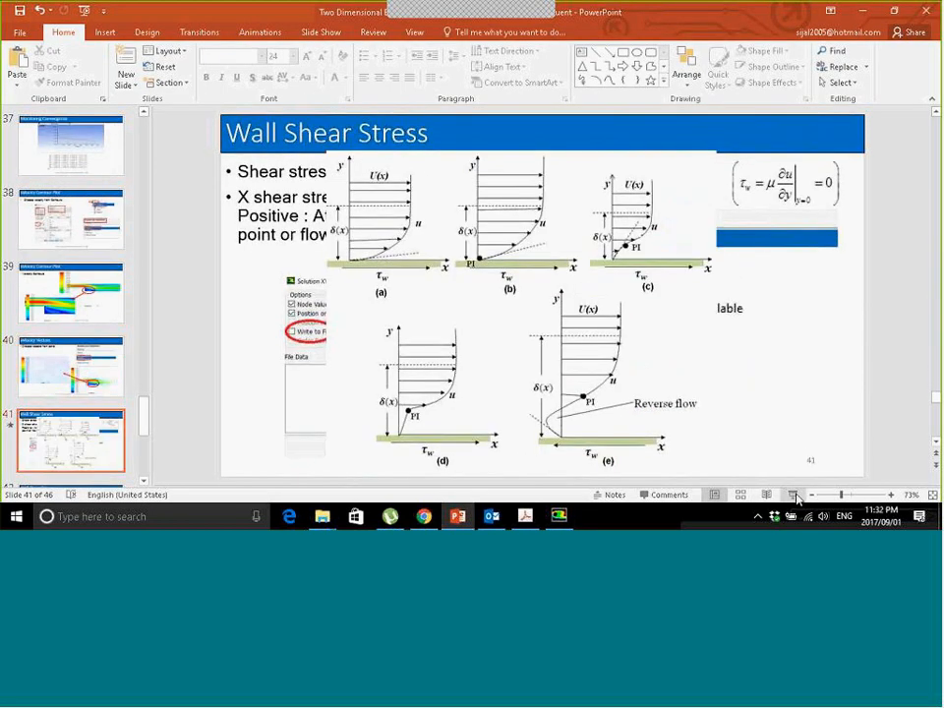
click(793, 494)
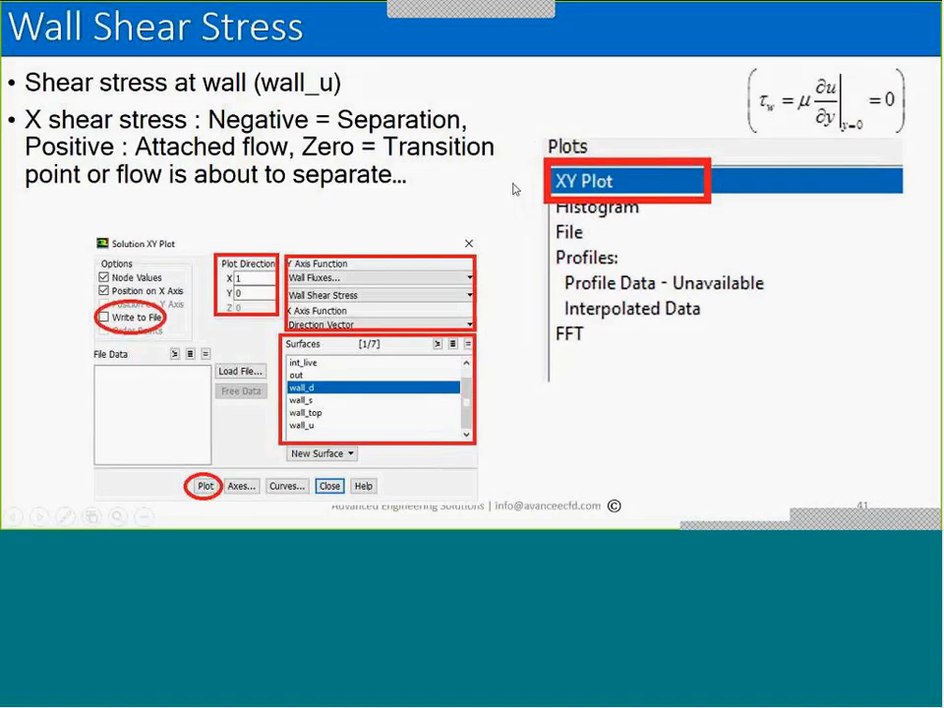
scroll(508, 190, up, 1)
scroll(503, 190, down, 2)
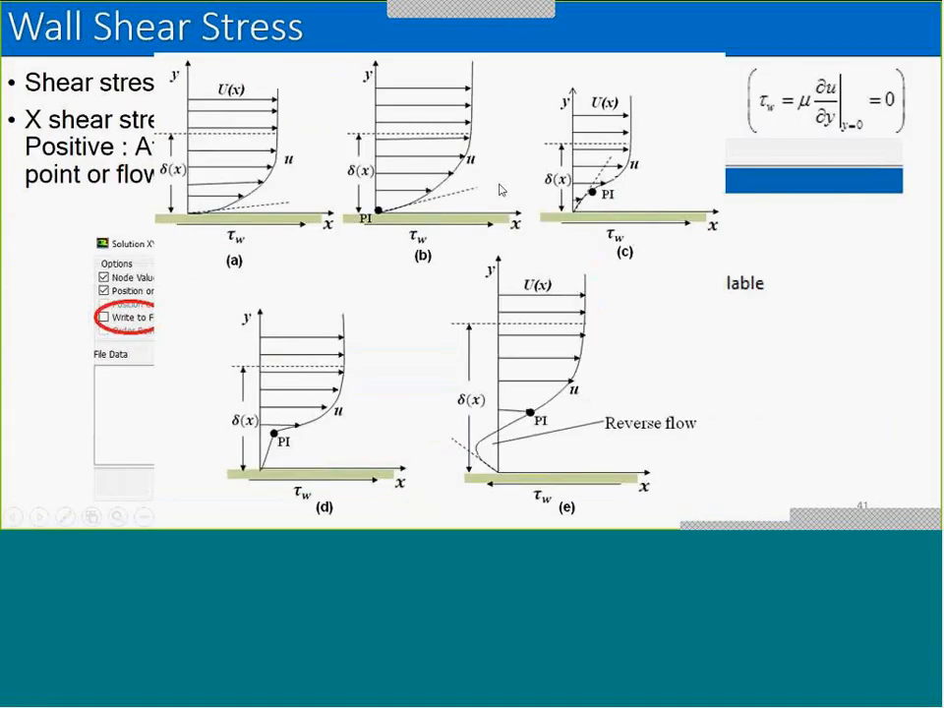
mouse_move(512, 14)
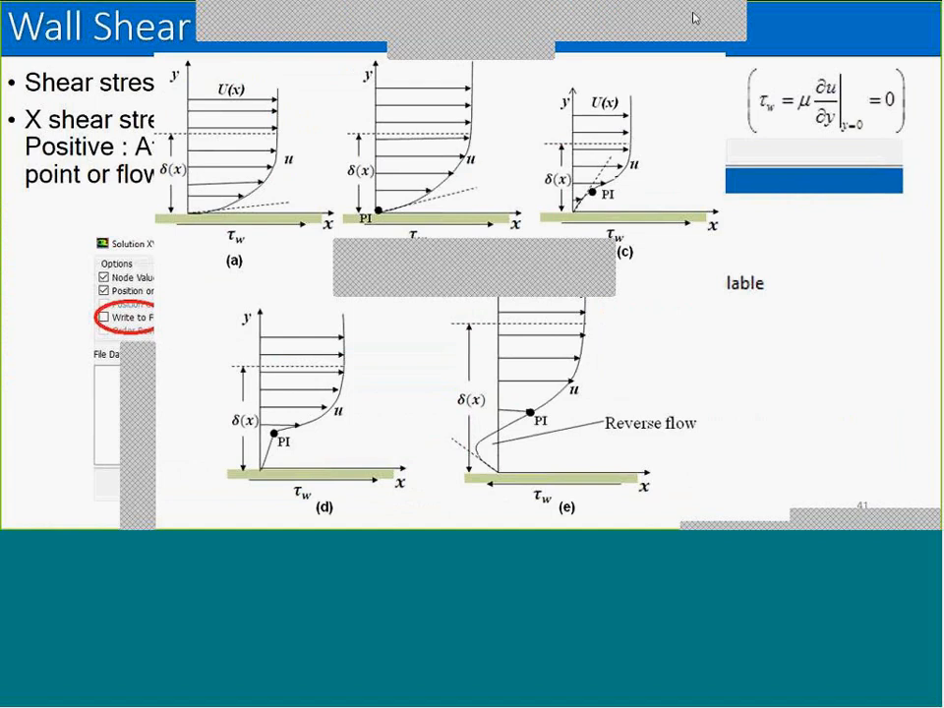
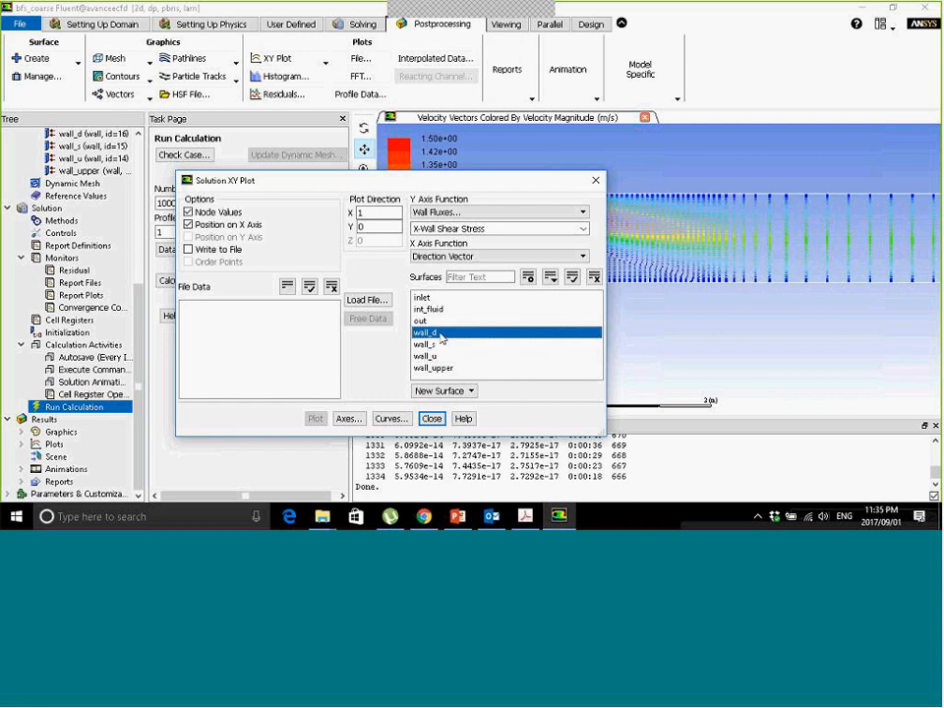
Plot the X-Wall Shear Stress against X position for wall_d, with the plot dialog moved clear of the graph.
click(315, 419)
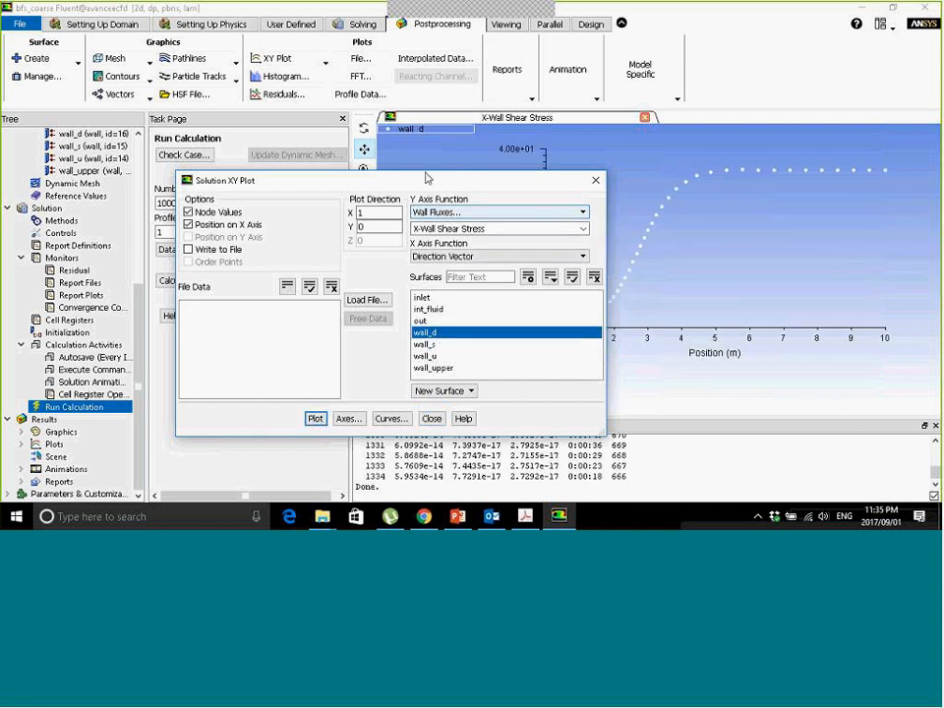
drag(482, 187, 294, 143)
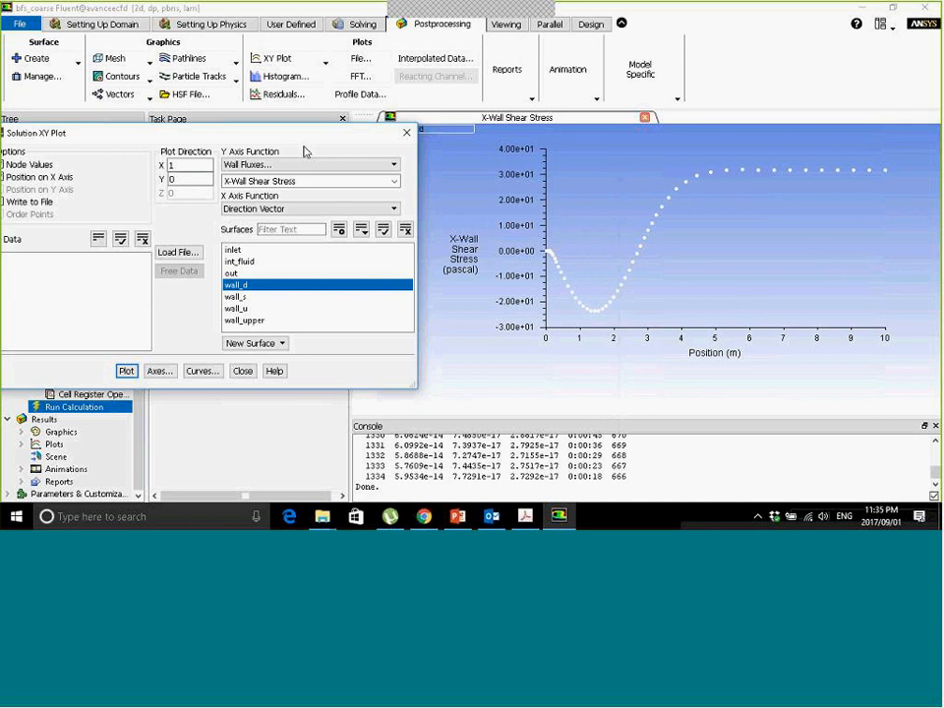
Plot the total Wall Shear Stress along wall_d and mark the dip where the curve approaches zero.
click(263, 164)
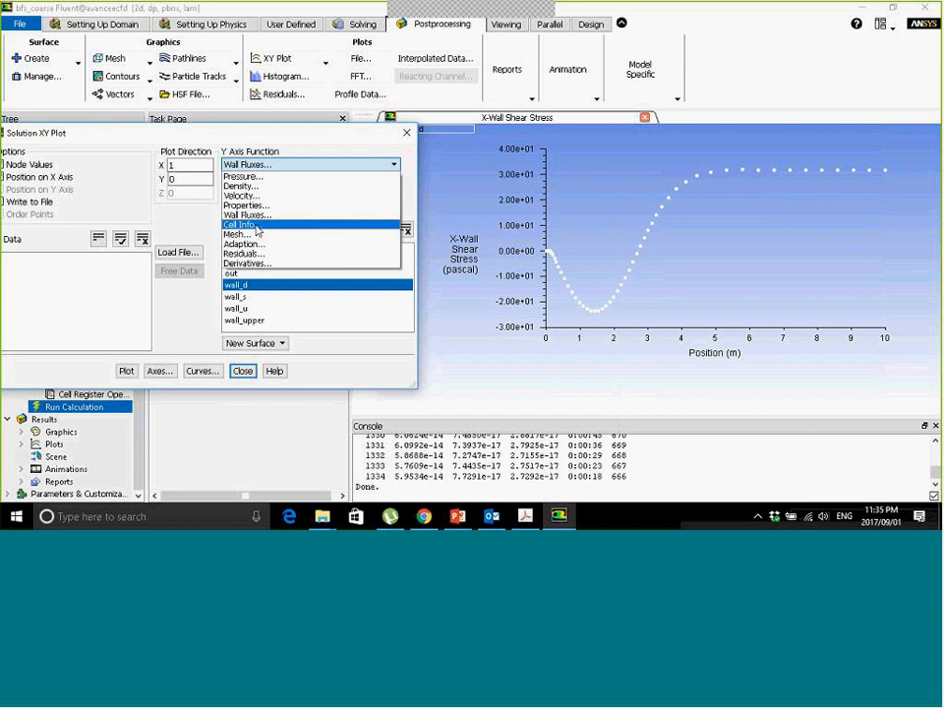
click(184, 221)
click(295, 181)
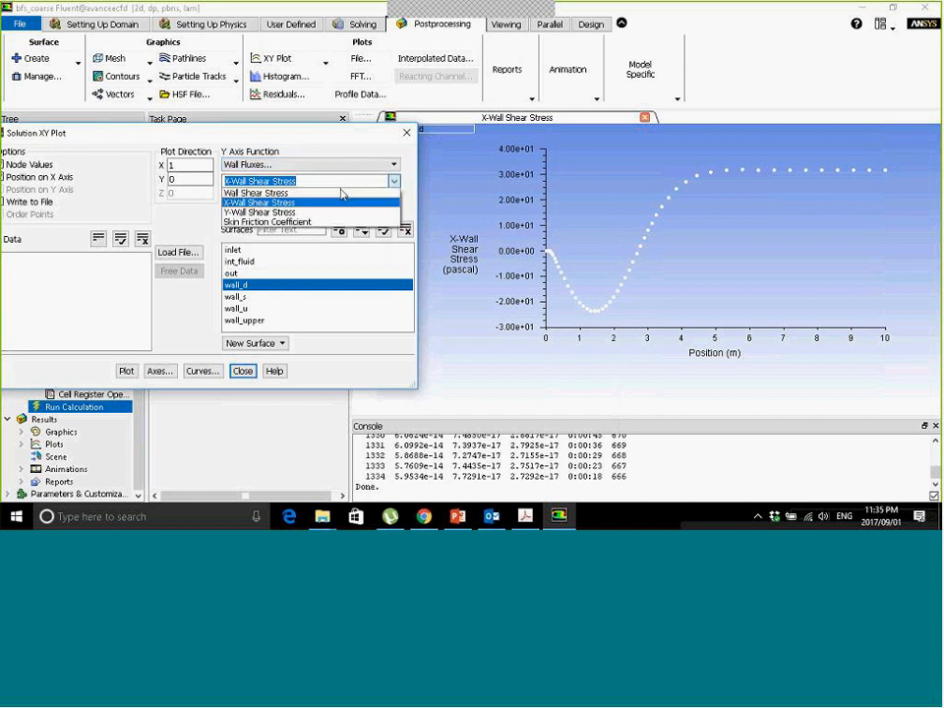
click(257, 193)
click(126, 370)
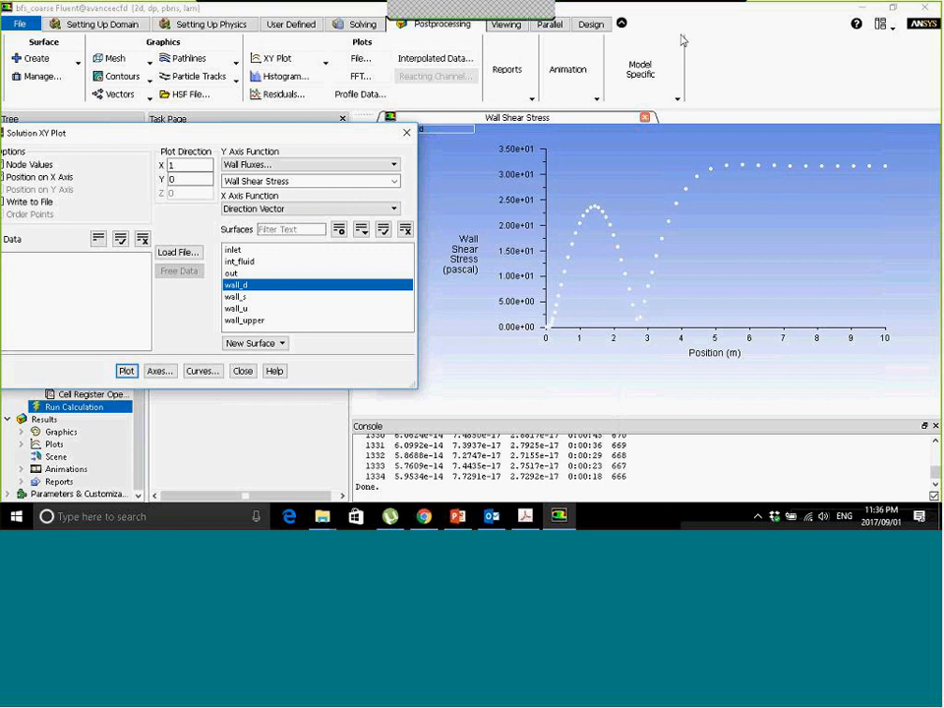
drag(649, 304, 651, 308)
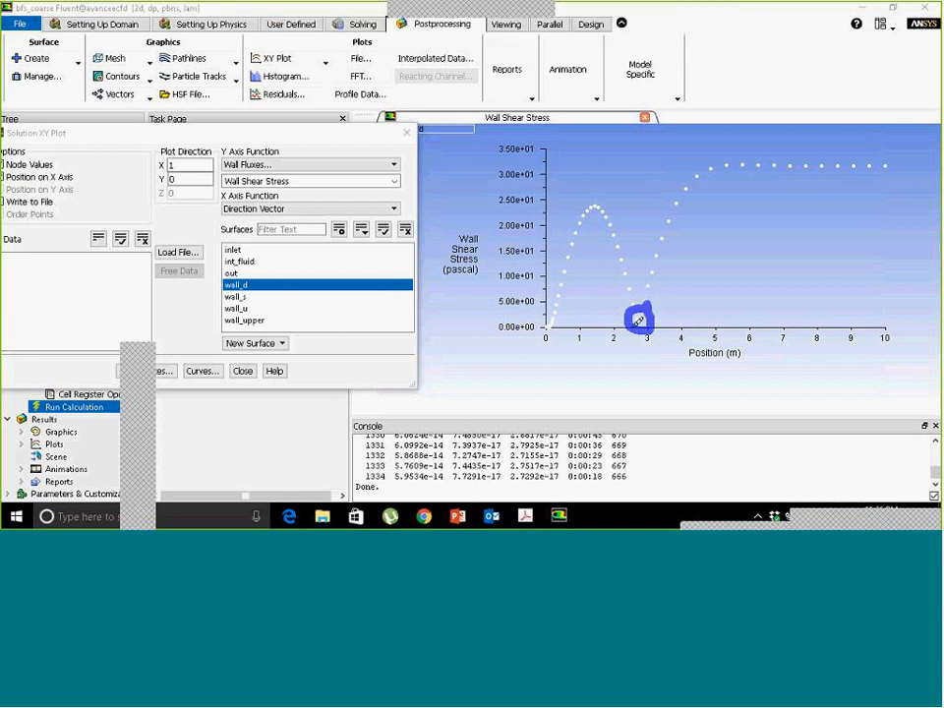
click(696, 21)
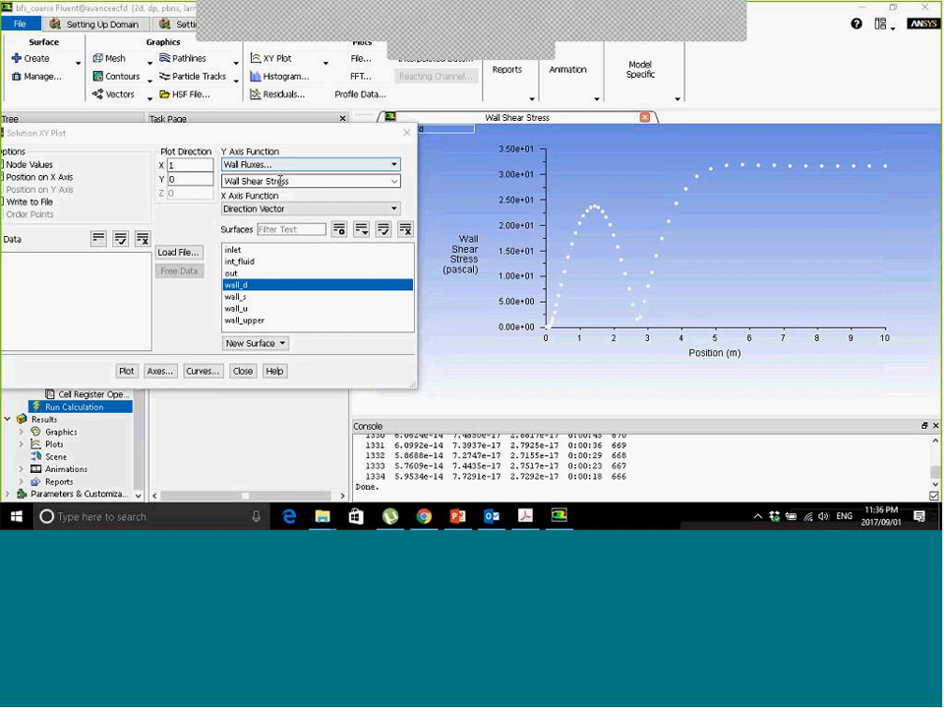
Change the Y axis function back to X-Wall Shear Stress, replot wall_d and mark the zero crossing.
click(281, 181)
click(285, 196)
click(126, 372)
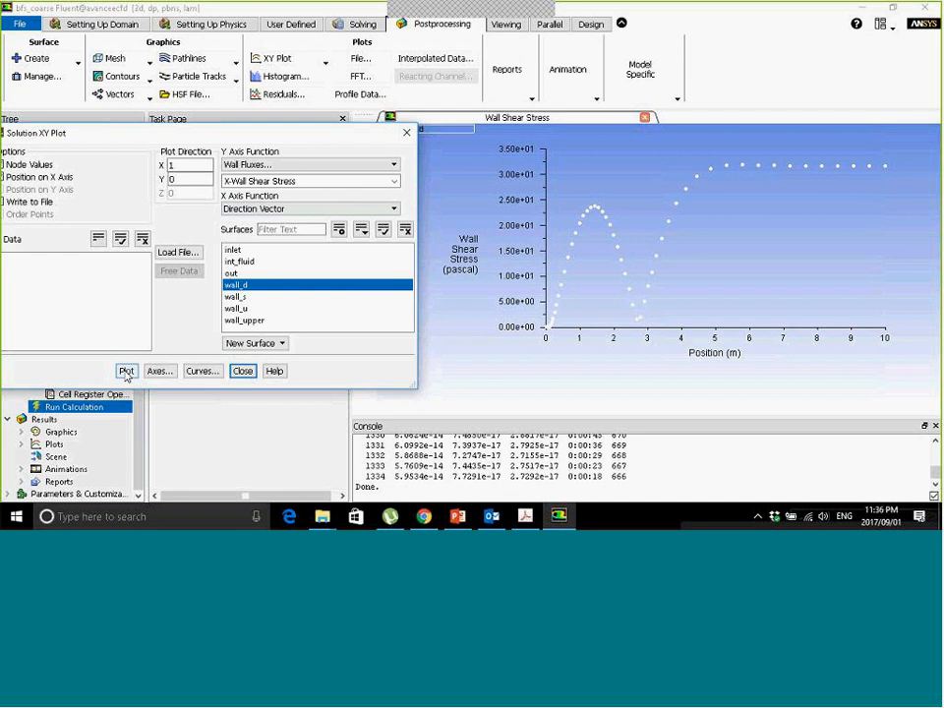
click(126, 373)
drag(637, 257, 637, 256)
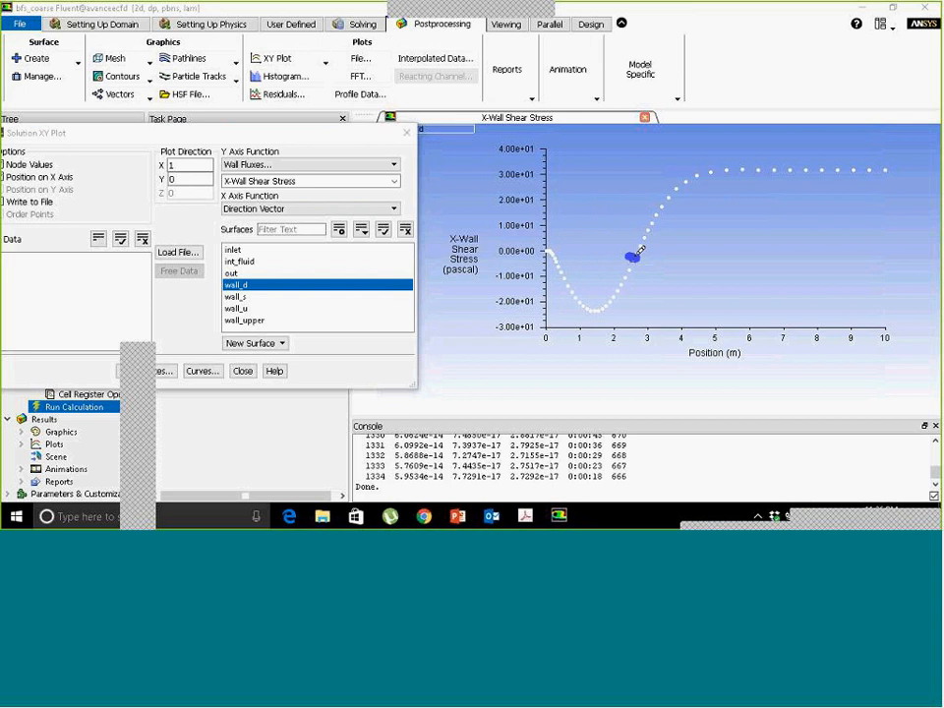
mouse_move(438, 6)
click(699, 16)
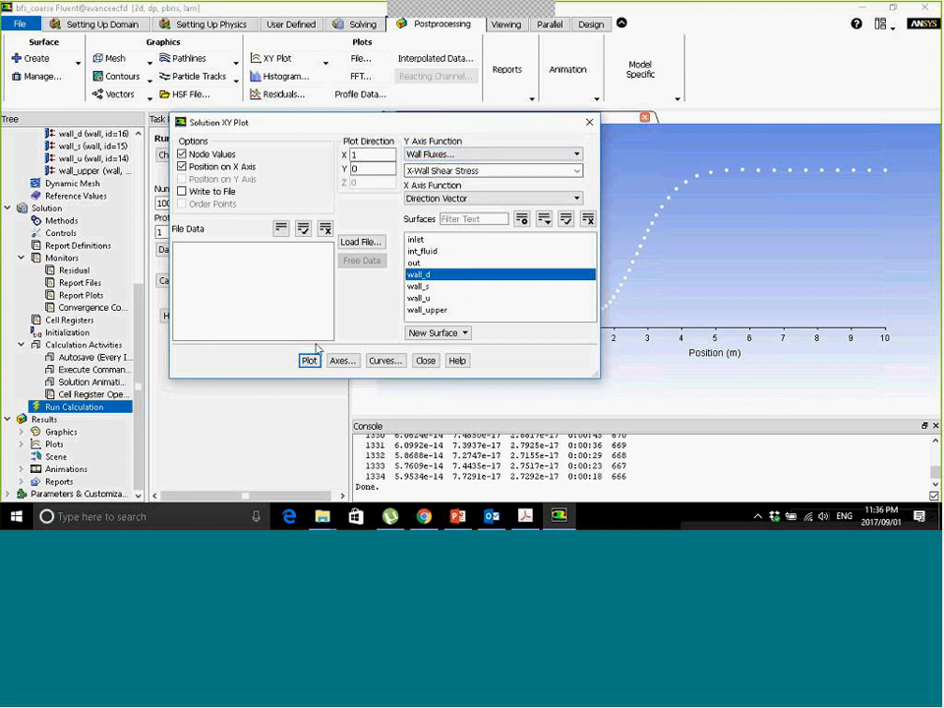
Write the wall_d X-Wall Shear Stress plot data to a file named BFS_Xshear on drive E, and close the plot dialog.
click(182, 190)
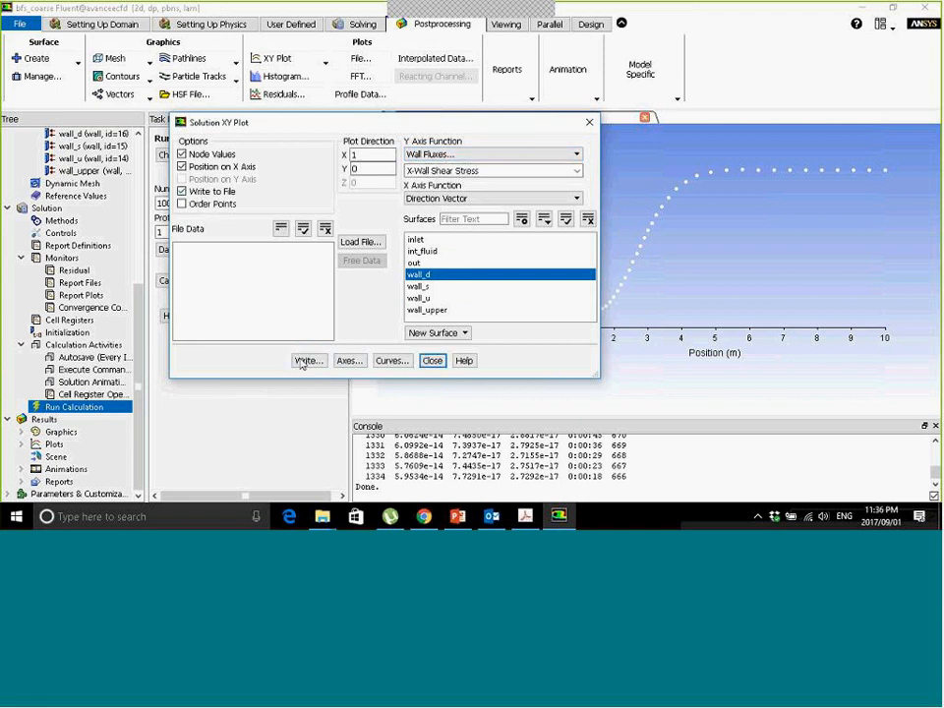
click(308, 359)
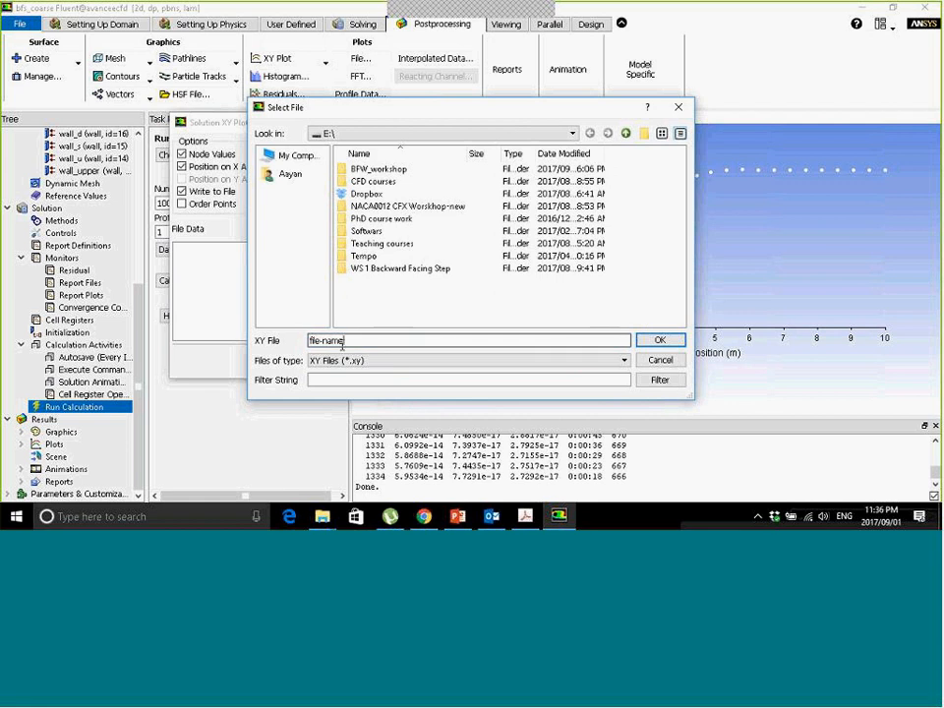
click(377, 344)
key(BackSpace)
key(BackSpace)
key(BackSpace)
key(BackSpace)
key(BackSpace)
key(BackSpace)
text(XBFS_)
click(657, 339)
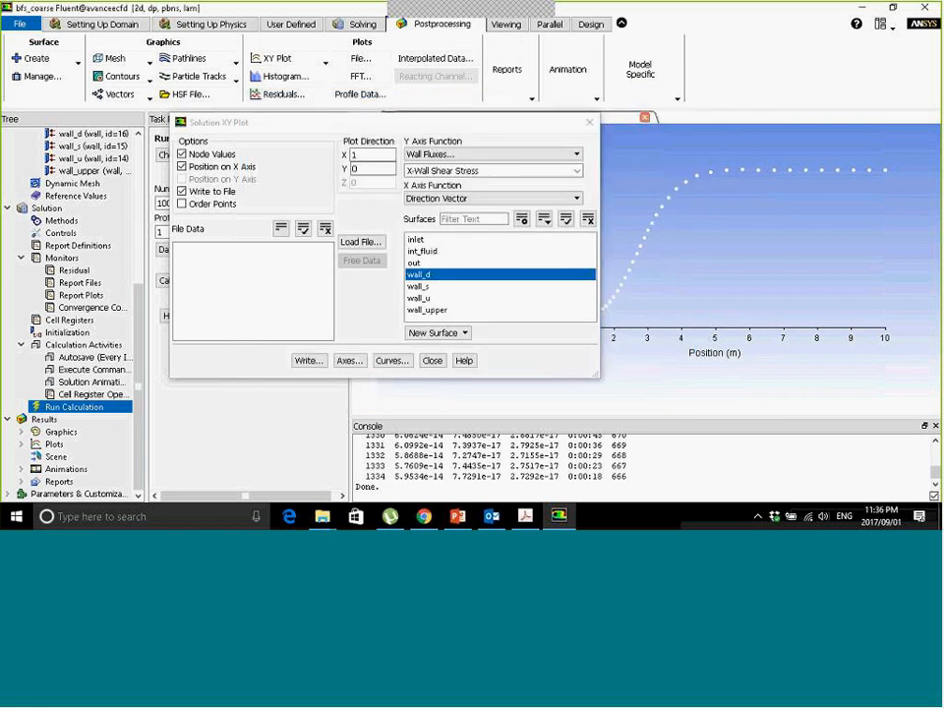
click(589, 122)
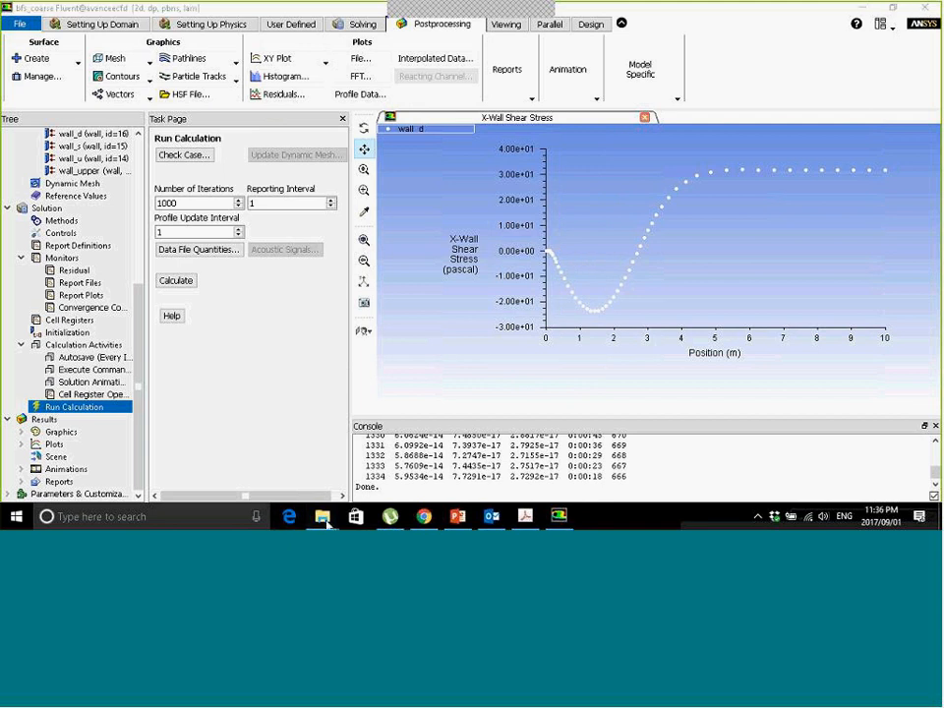
Switch to File Explorer and create a new Microsoft Excel worksheet on Local Disk (E:).
mouse_move(327, 522)
click(355, 455)
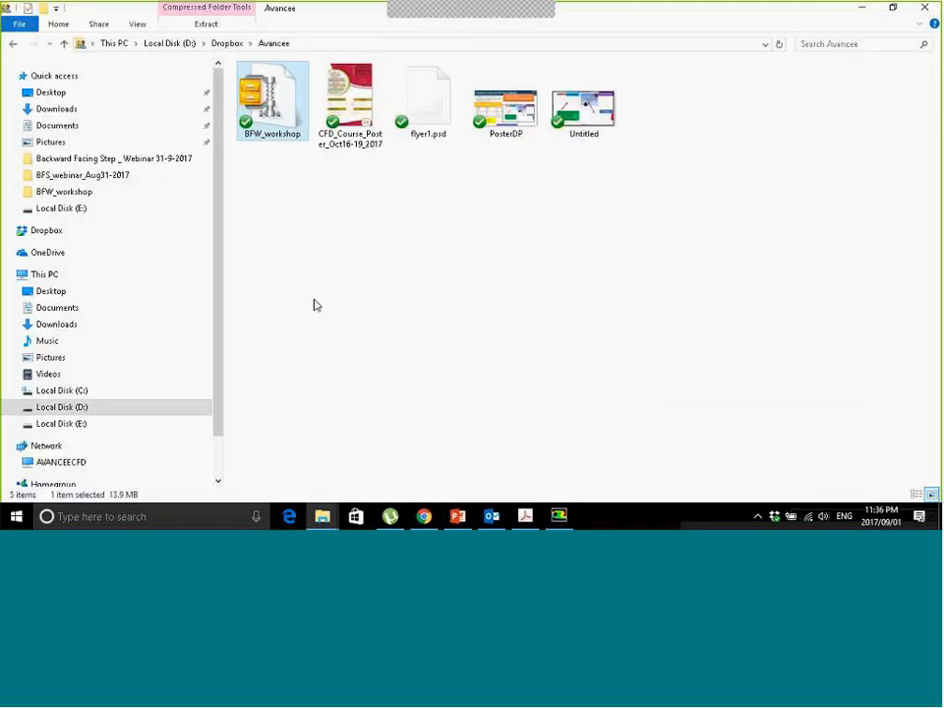
click(326, 516)
click(272, 455)
scroll(295, 364, down, 10)
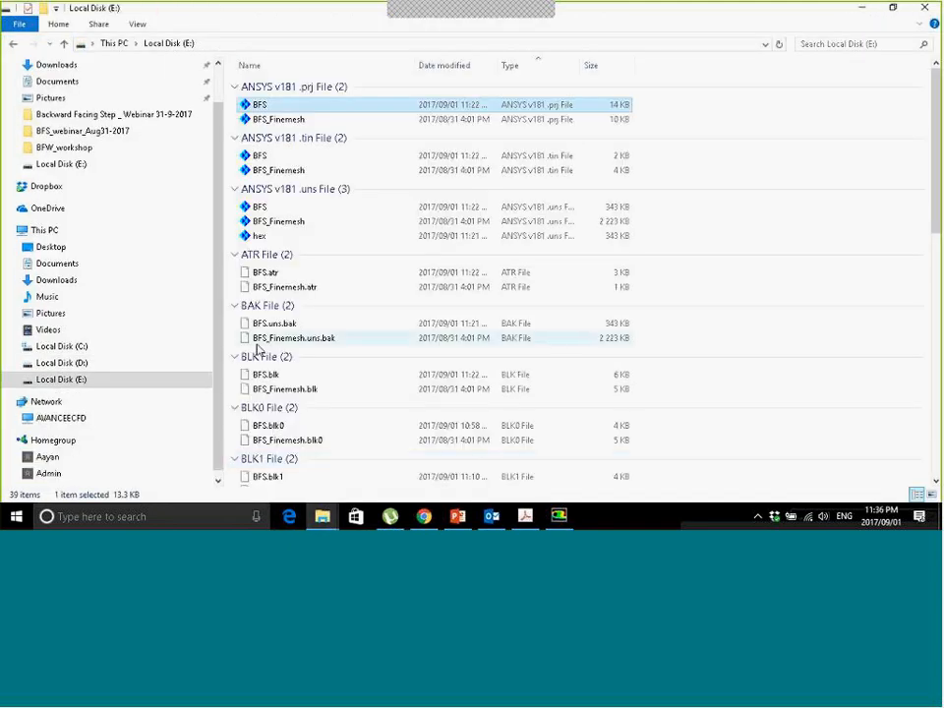
right_click(694, 356)
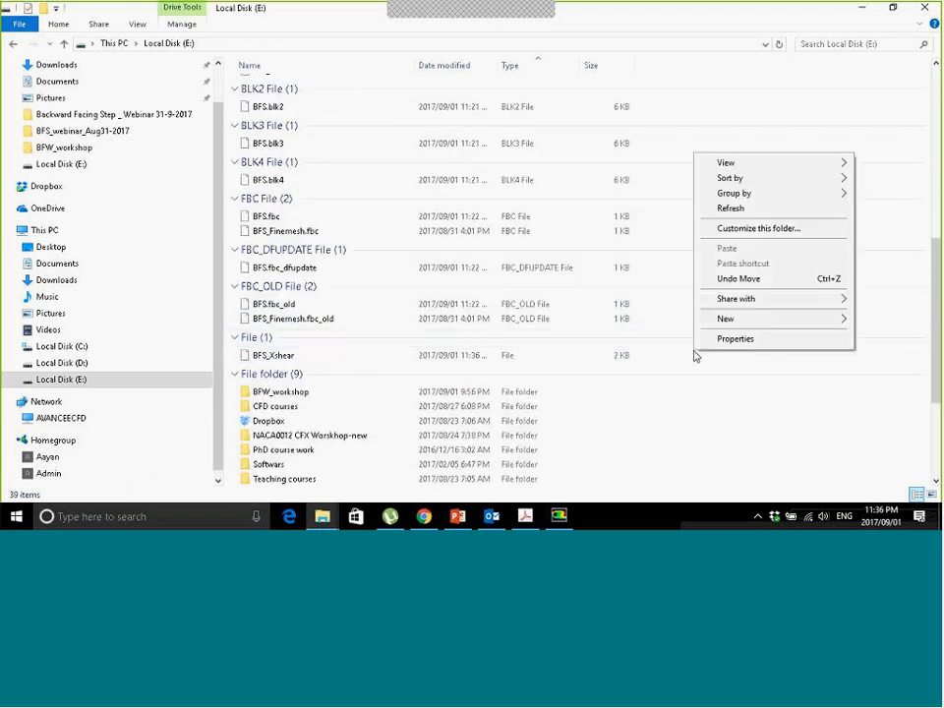
mouse_move(739, 329)
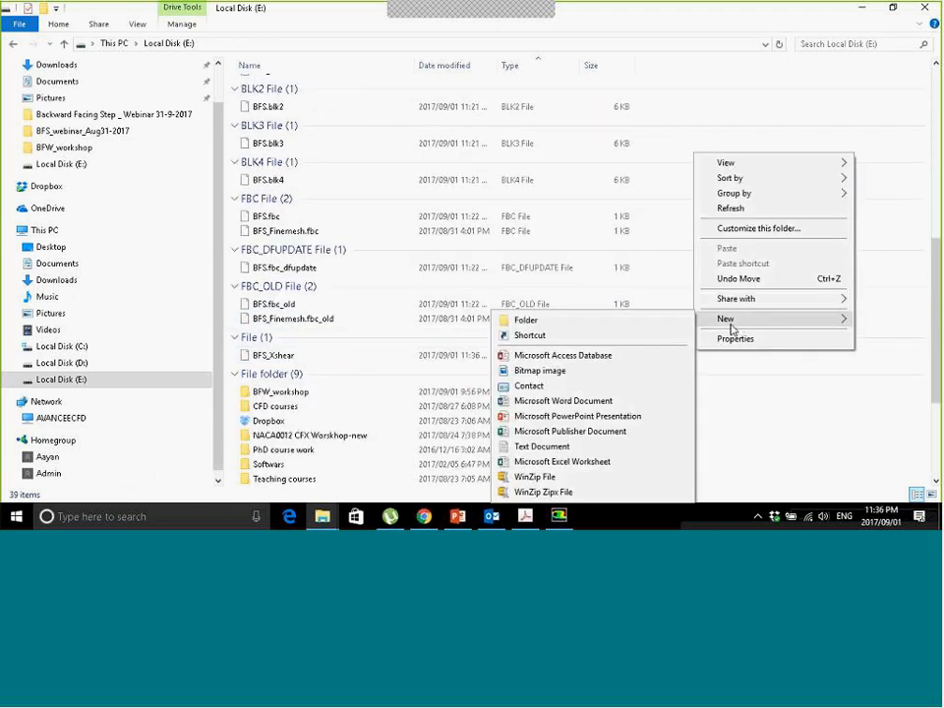
click(556, 461)
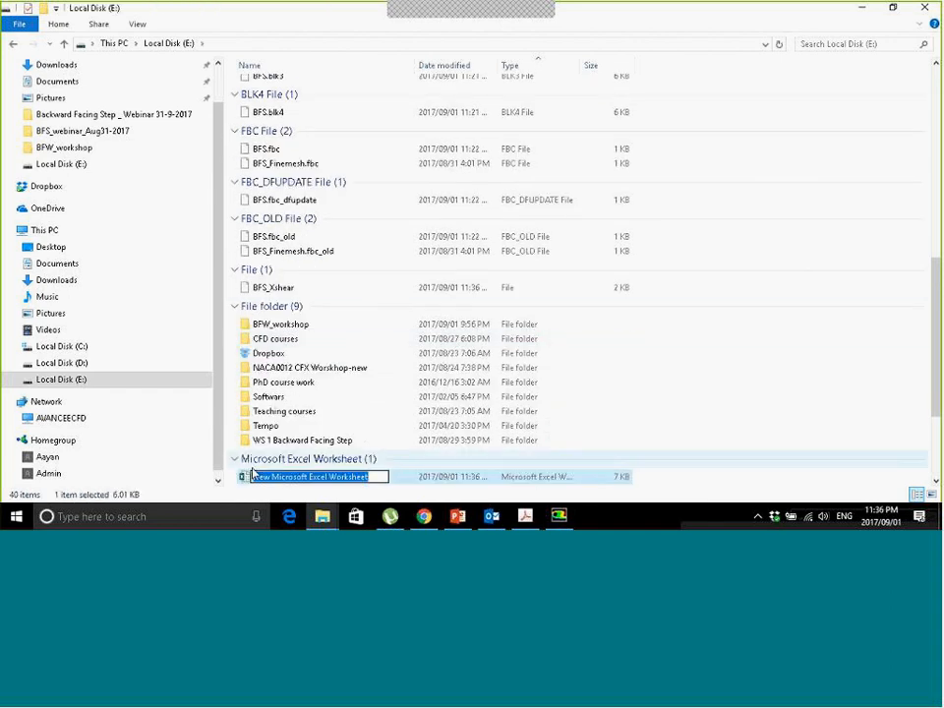
Open the new worksheet in Excel, maximize it and dismiss document recovery by removing the recovered files.
double_click(246, 476)
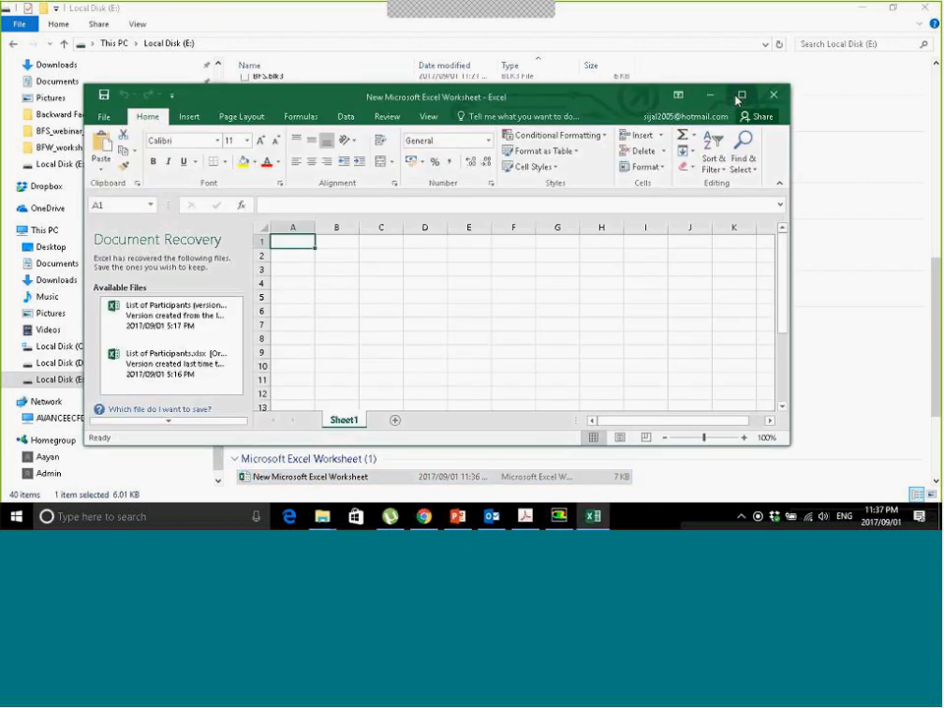
click(739, 95)
click(141, 468)
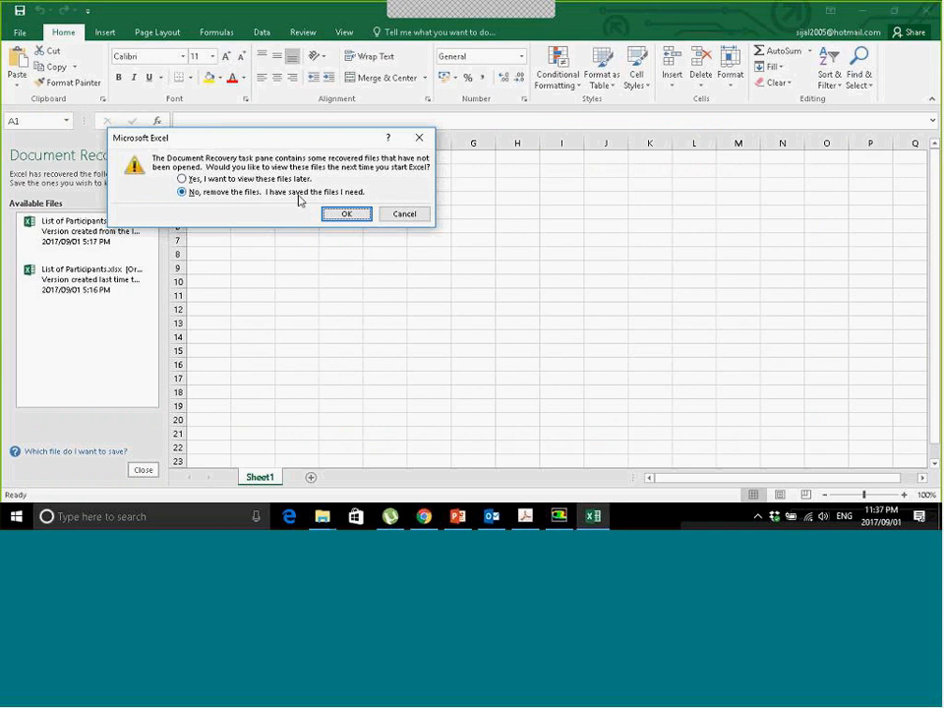
click(326, 210)
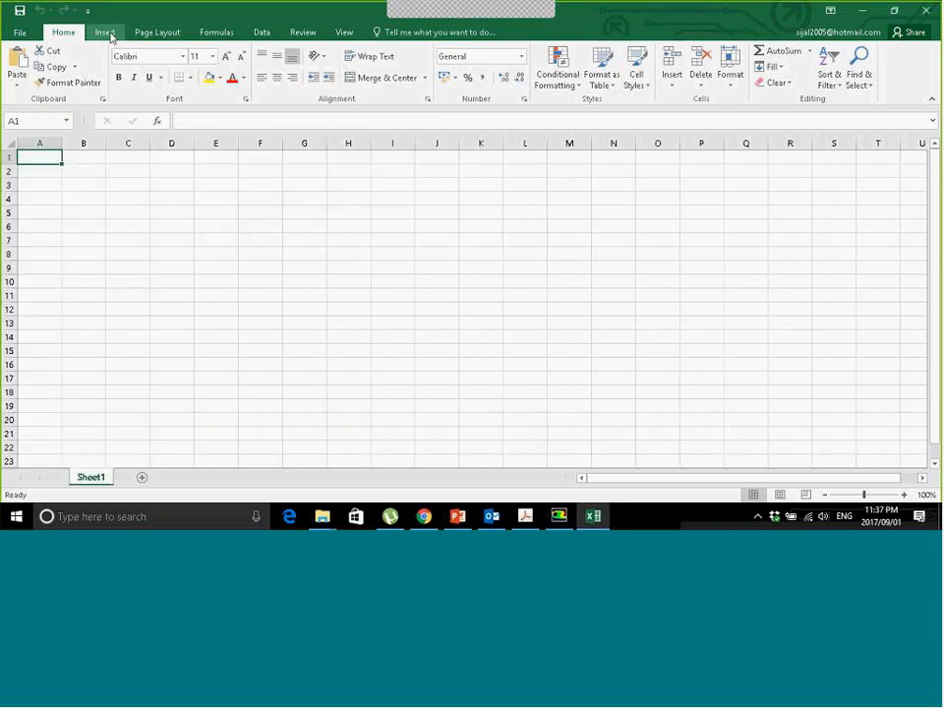
Start importing external data from a text file, browse to Local Disk (E:) and show all file types.
click(106, 33)
click(261, 33)
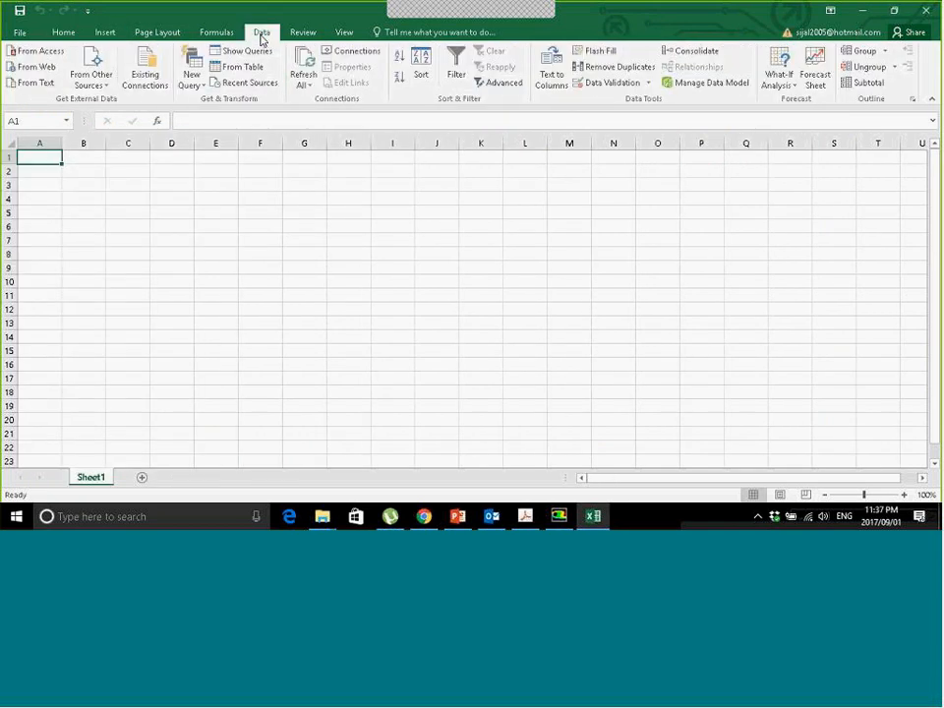
click(40, 83)
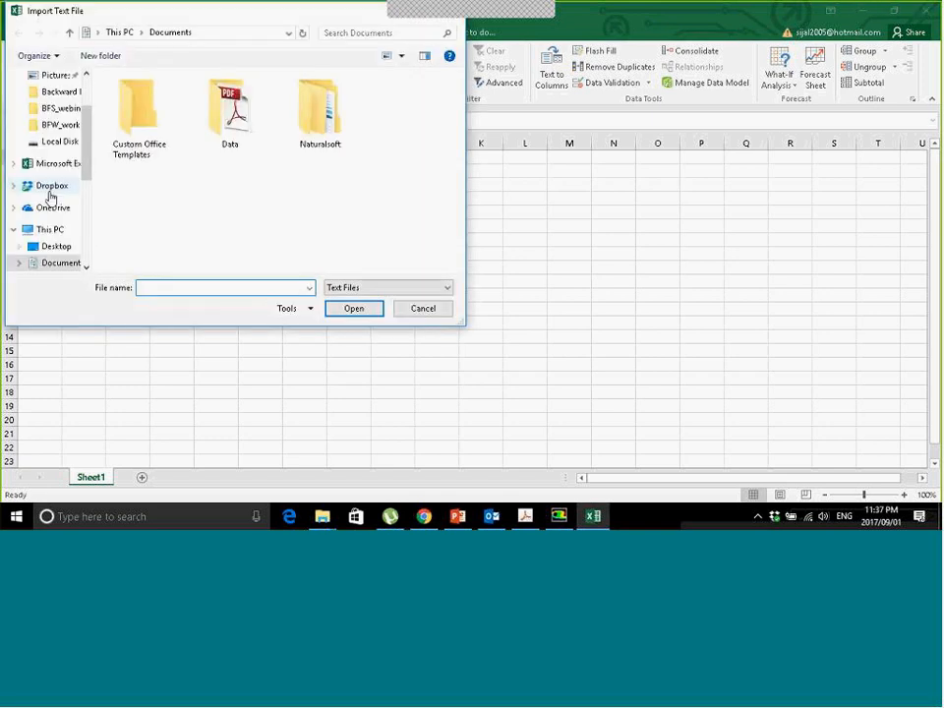
drag(82, 167, 84, 229)
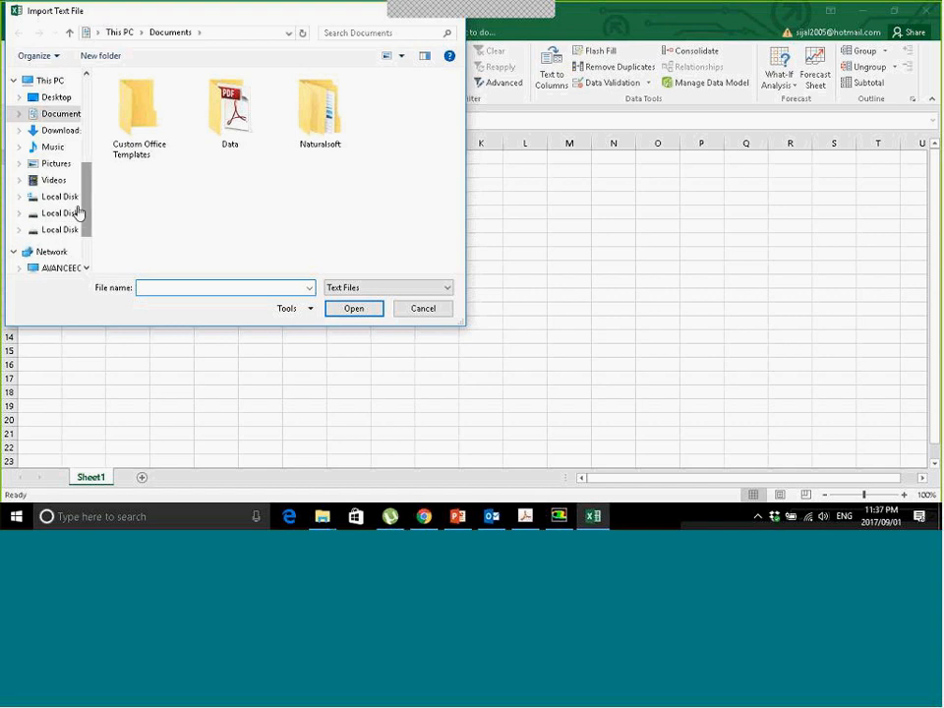
click(59, 229)
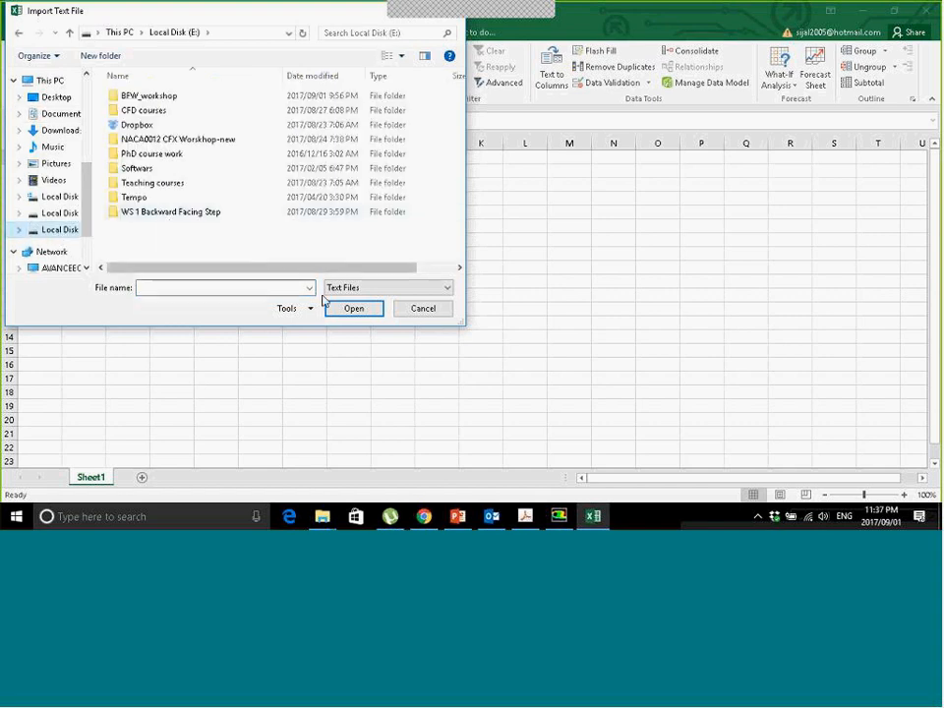
click(359, 289)
click(352, 302)
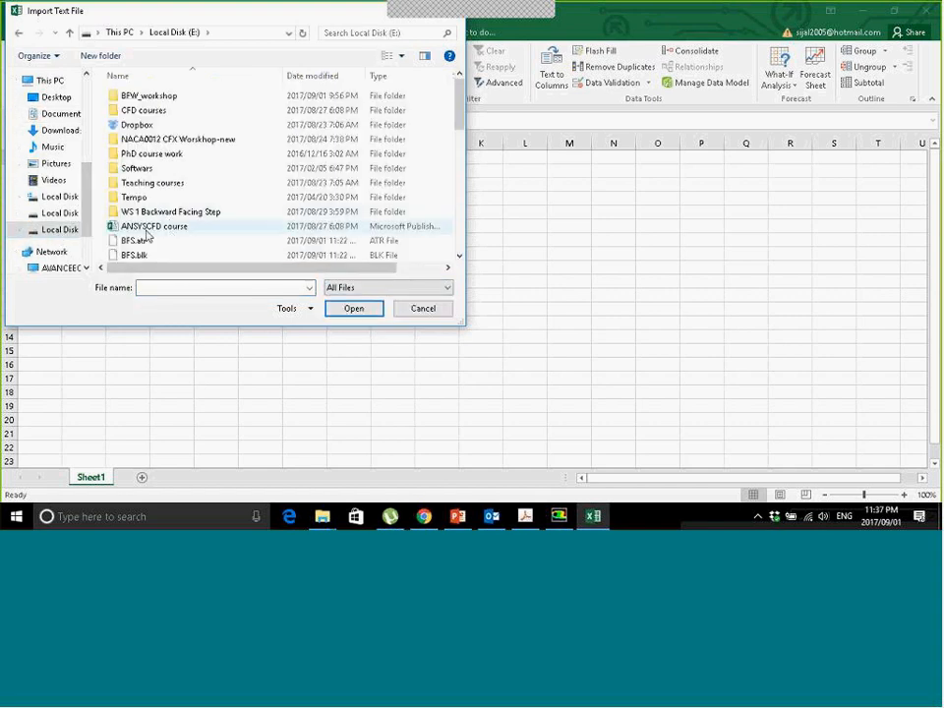
Find the BFS_Xshear file among the BFS files on drive E and open it for text import.
click(147, 228)
scroll(156, 239, down, 3)
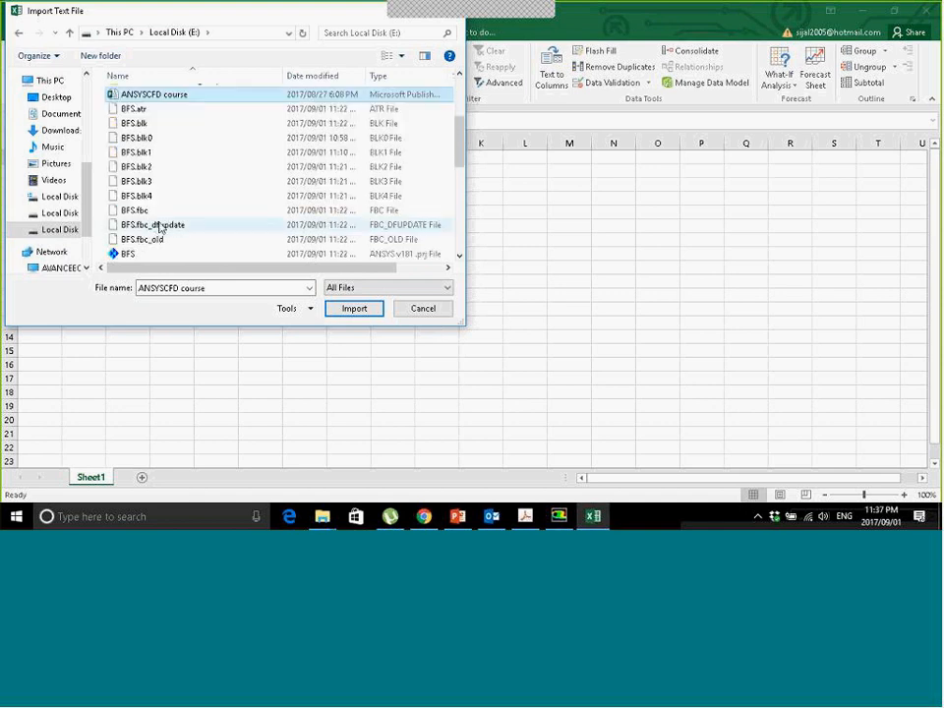
click(143, 212)
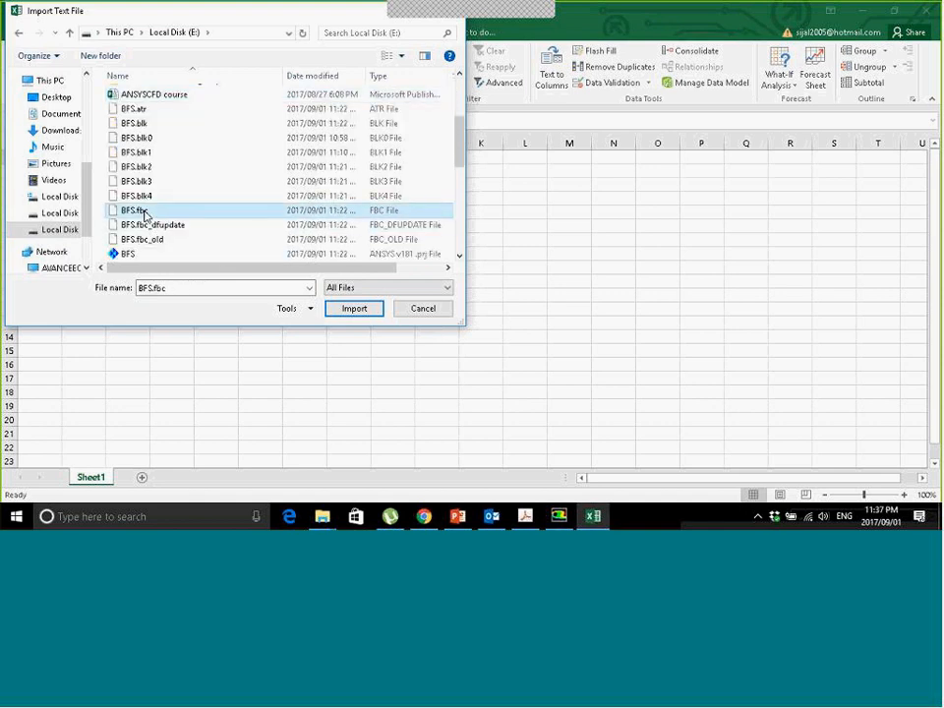
key(Down)
key(Down)
key(Down)
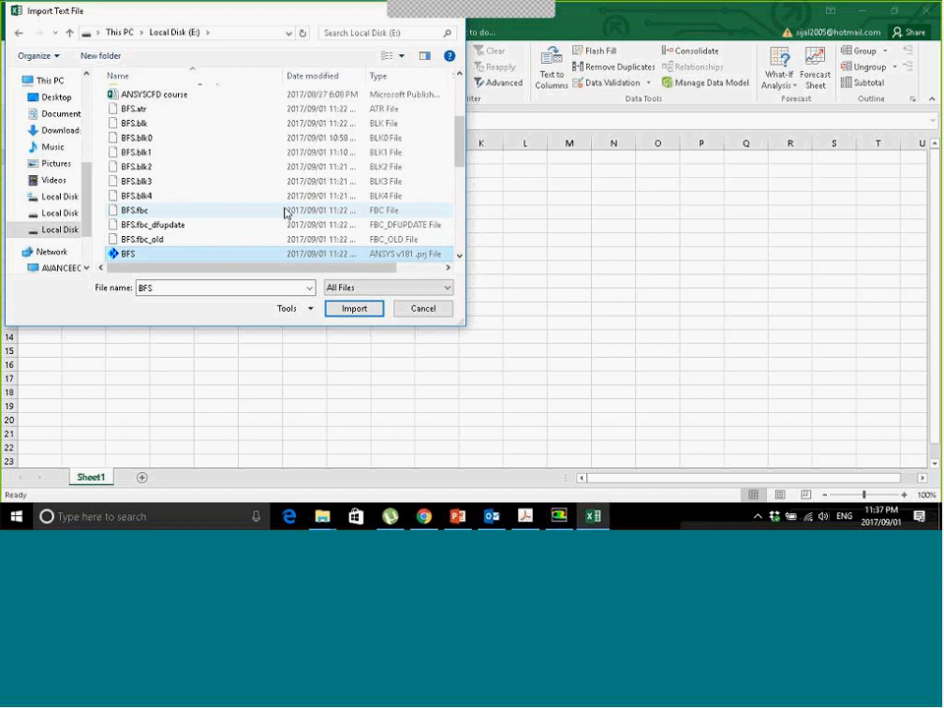
key(Down)
scroll(285, 213, down, 4)
key(Down)
key(Down)
key(Down)
key(Down)
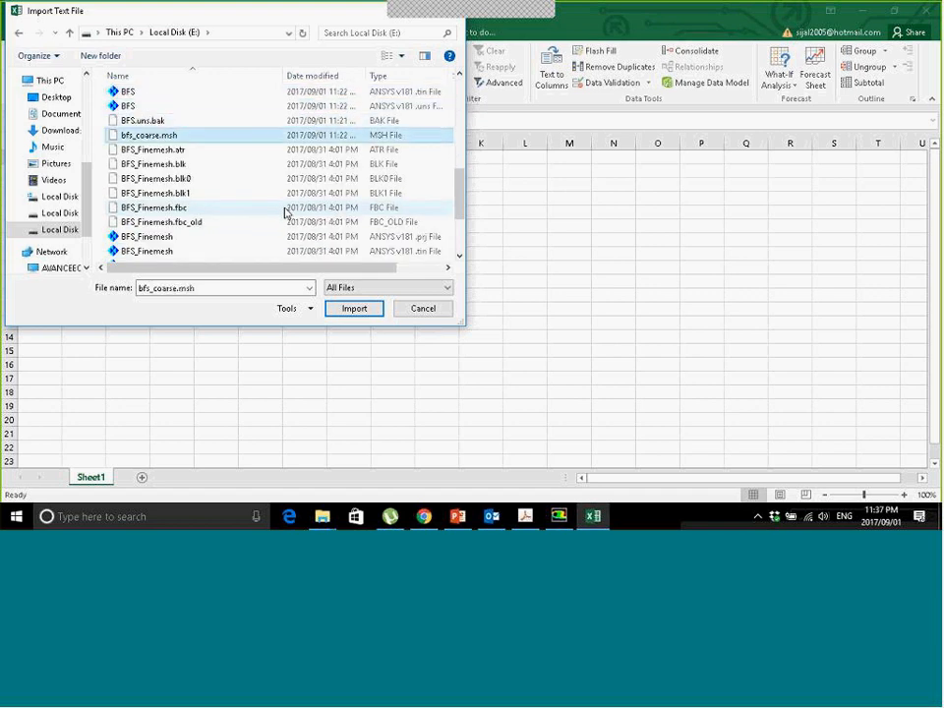
key(Down)
key(Down)
key(Down)
key(Down)
key(Down)
key(Down)
key(Down)
key(Down)
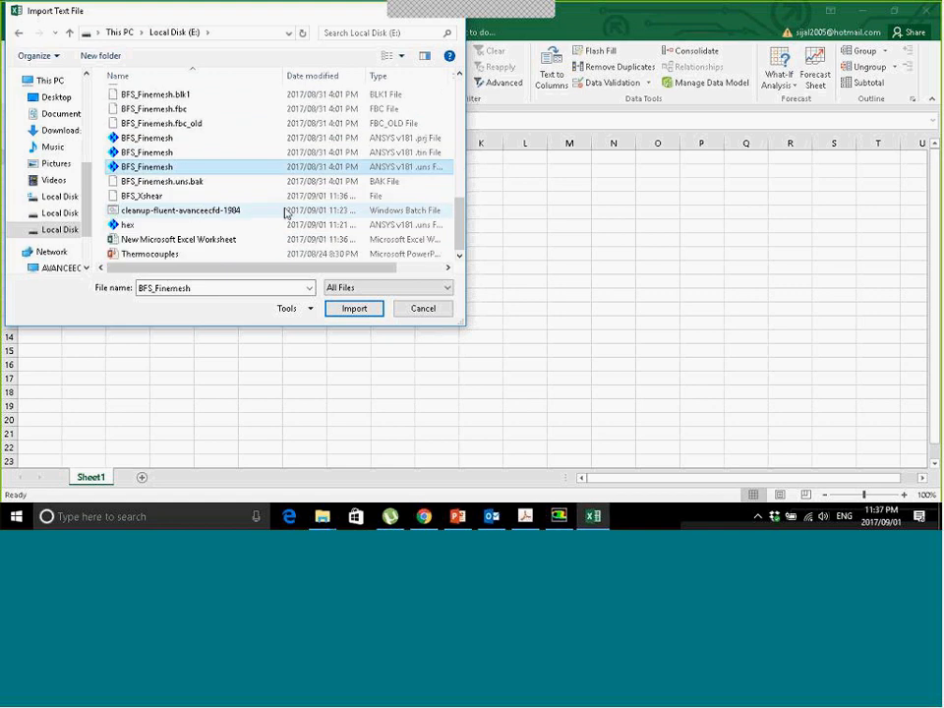
click(136, 198)
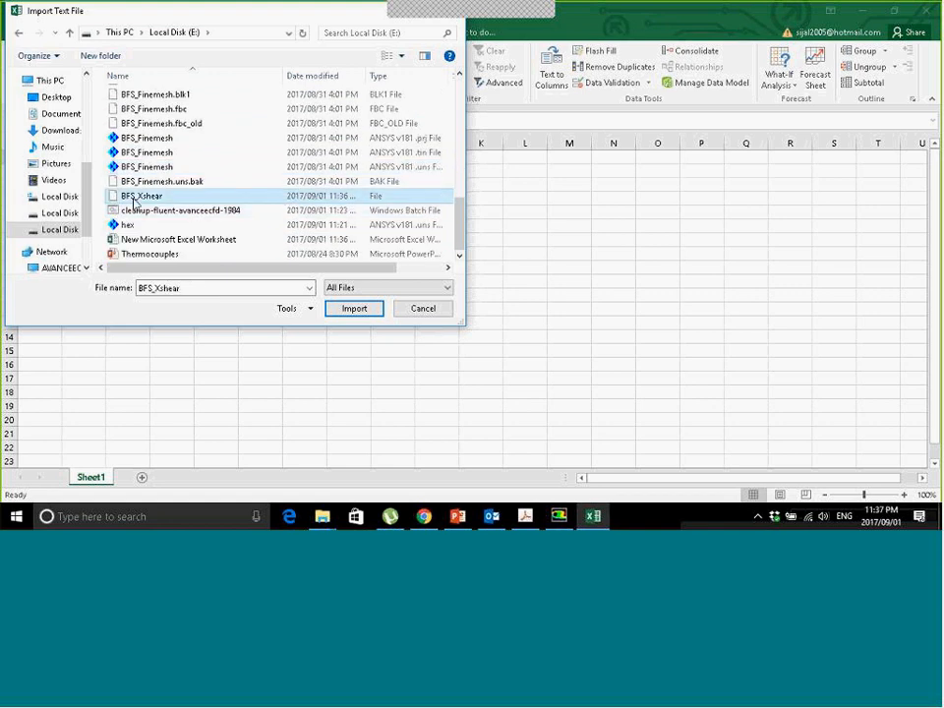
double_click(135, 201)
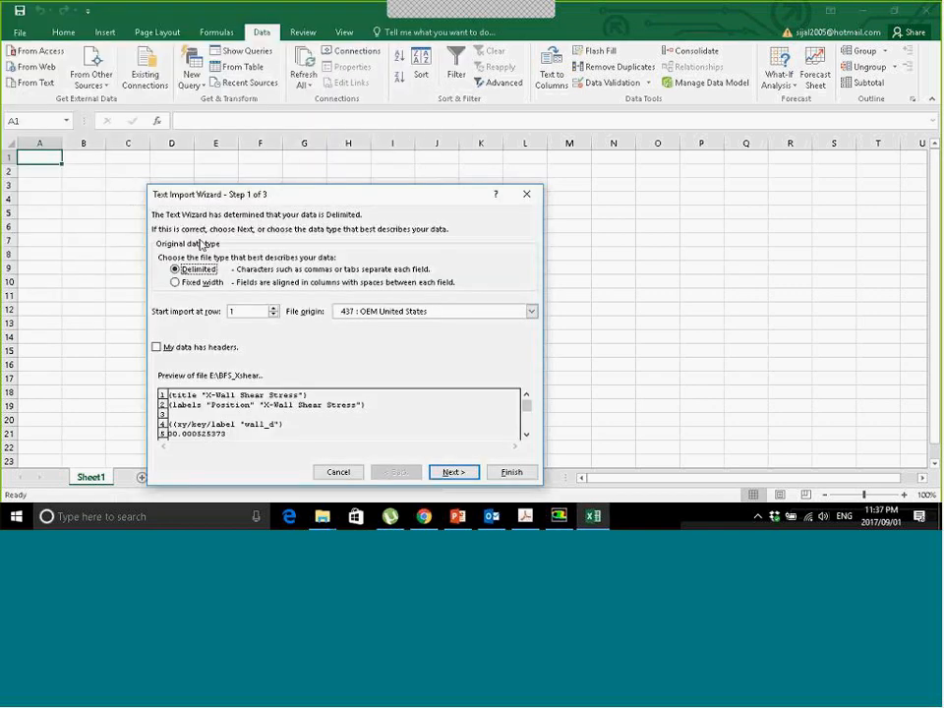
Import the text file as tab-delimited data with General column format and place it in the existing worksheet starting at cell A1.
click(449, 473)
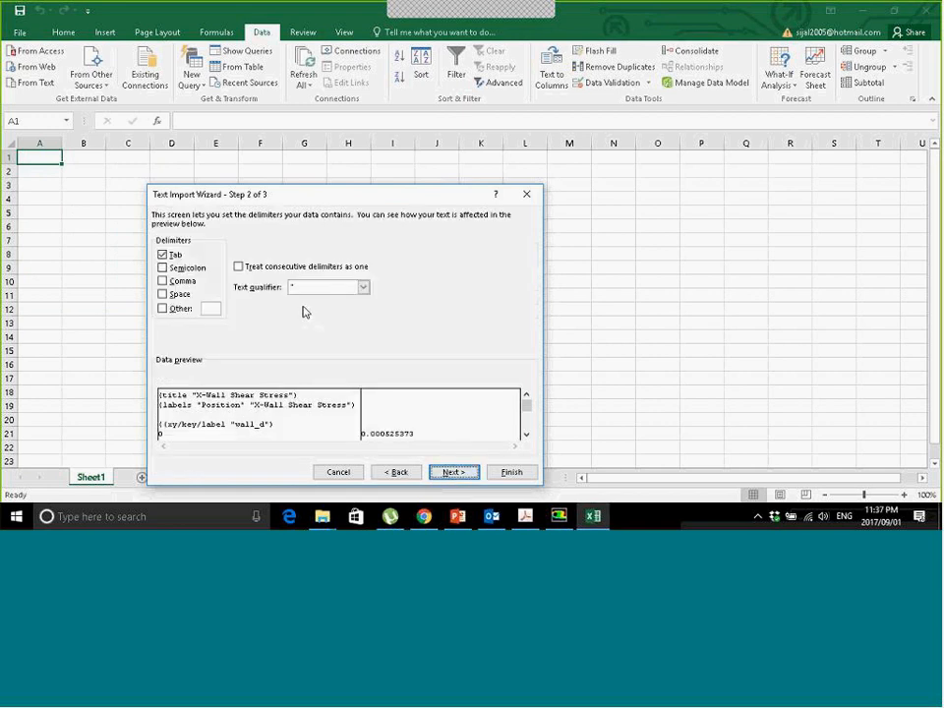
click(526, 434)
click(526, 434)
click(526, 433)
click(472, 473)
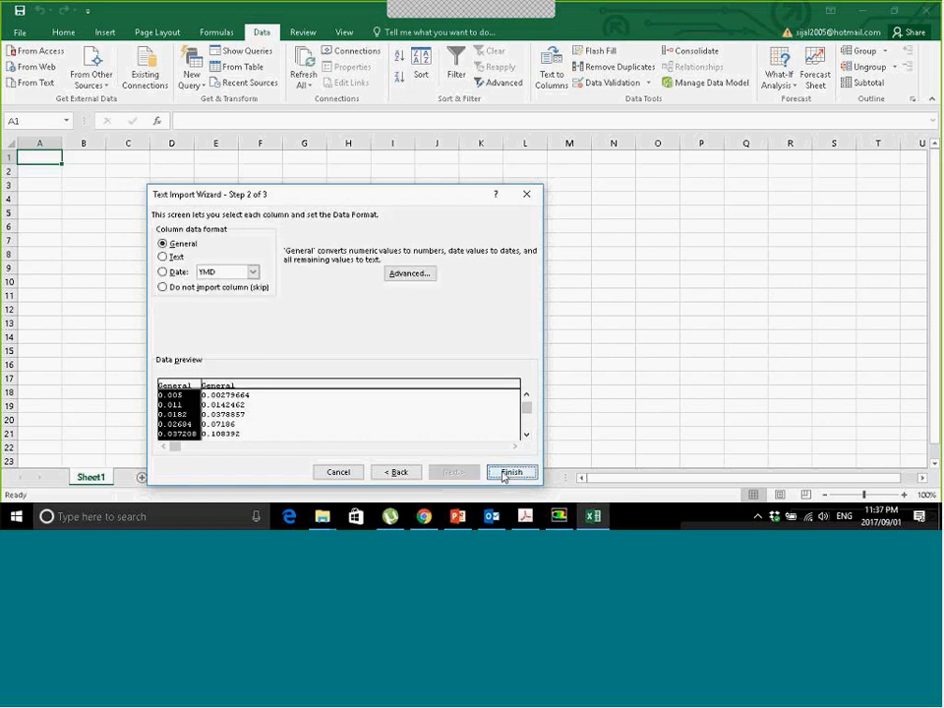
click(507, 472)
click(352, 413)
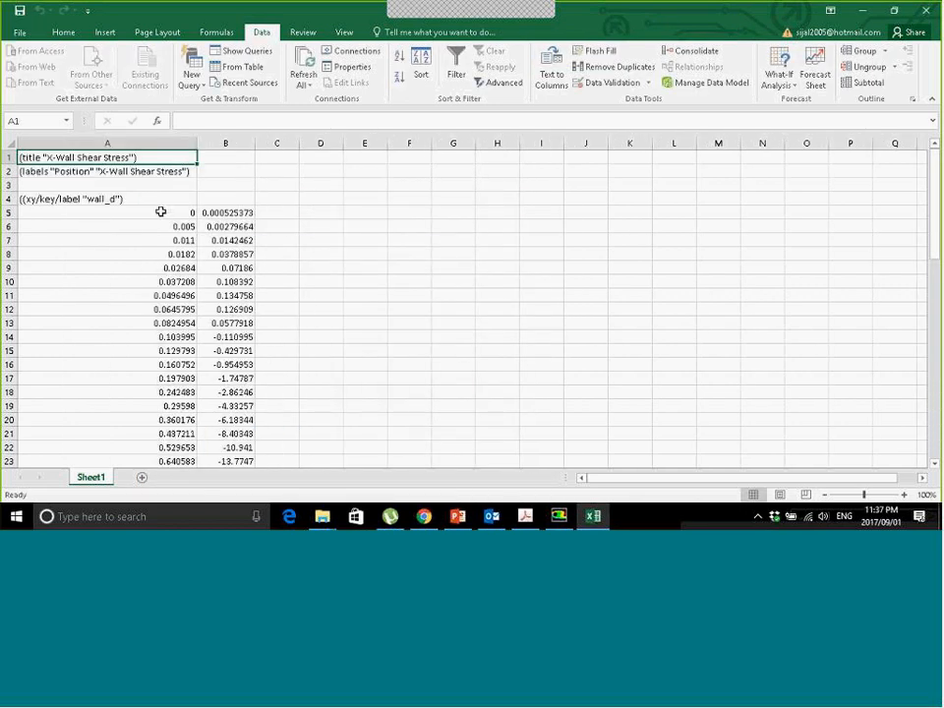
Compare the first imported data row, starting at A5, with the start of the X-wall shear stress plot in Fluent.
click(160, 212)
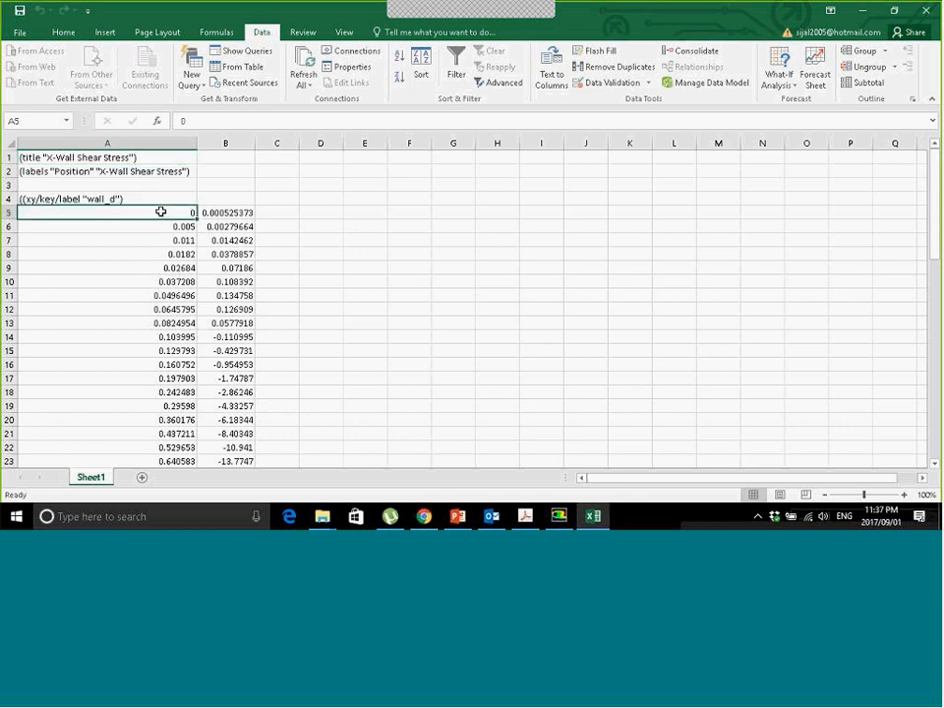
click(559, 515)
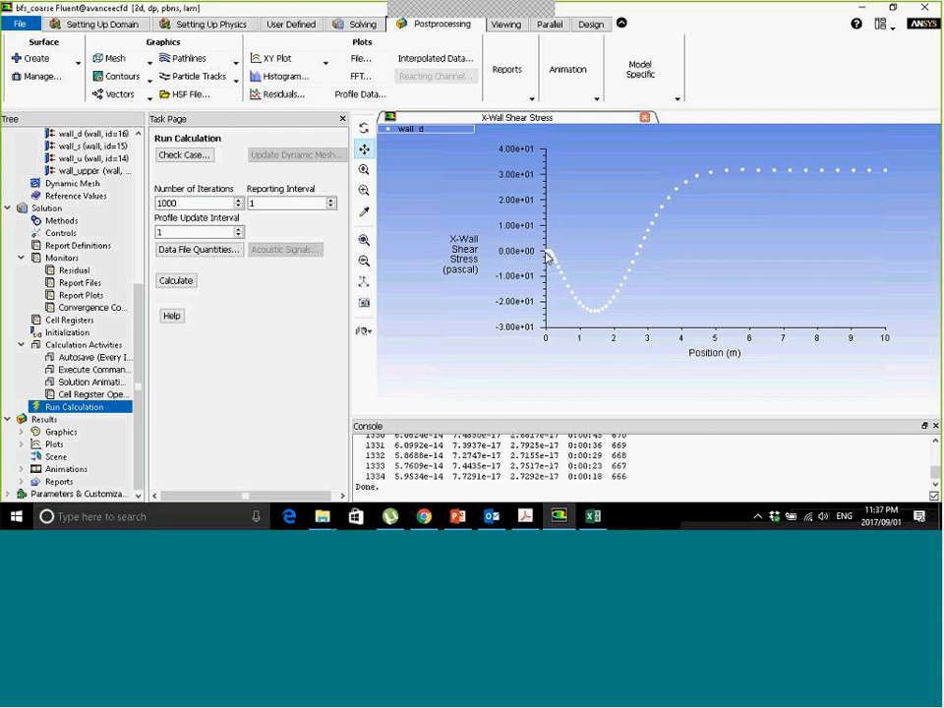
click(592, 515)
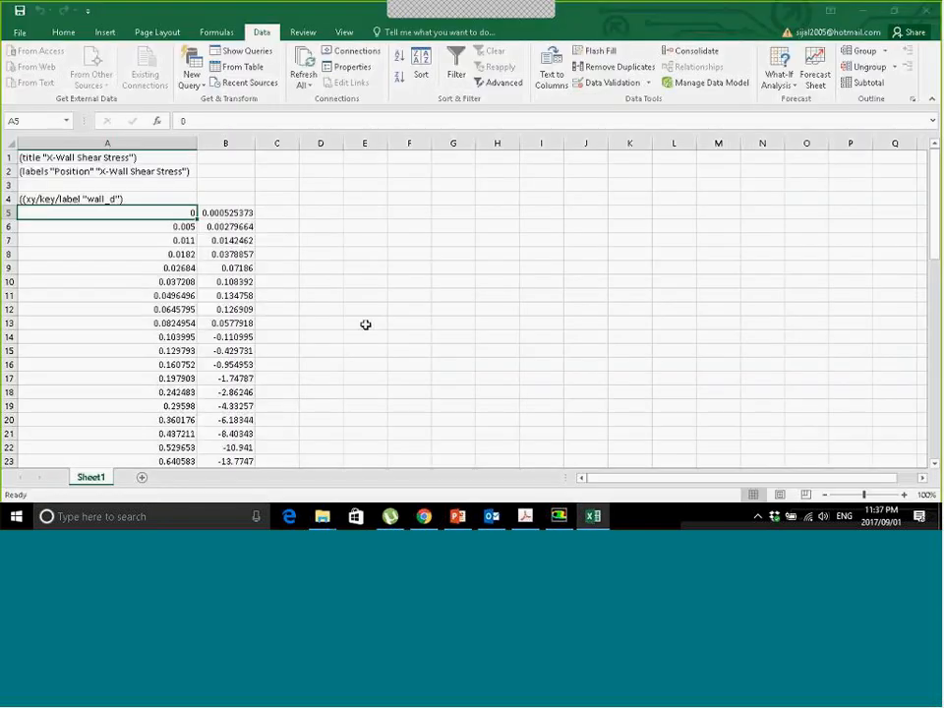
ctrl+scroll(333, 311, up, 2)
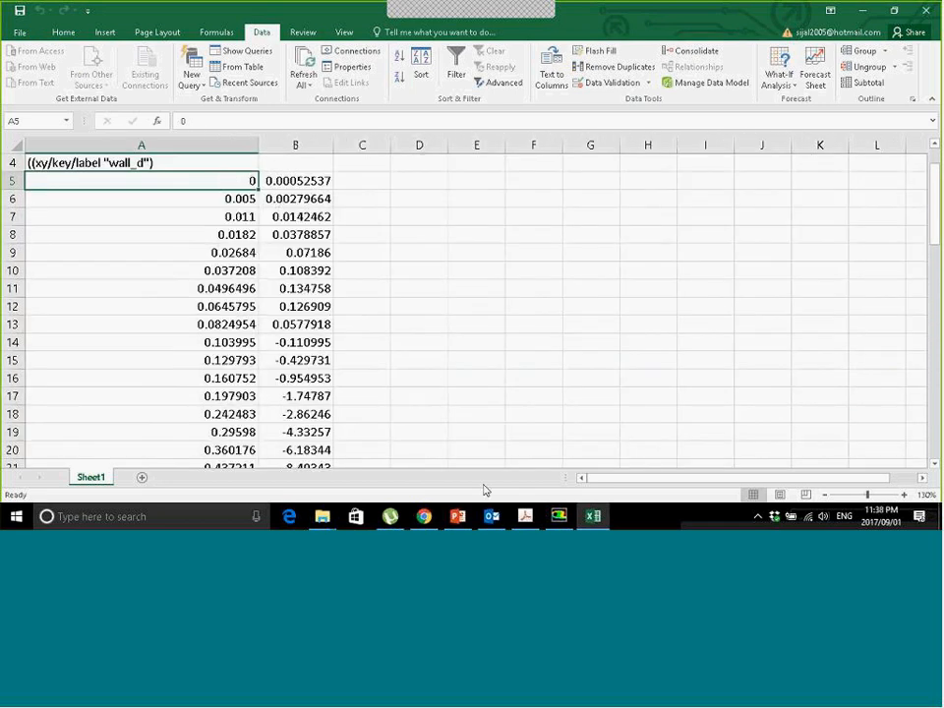
Switch to Fluent and display the mesh edges of all surfaces, focusing on the lower corner behind the step.
key(alt+Tab)
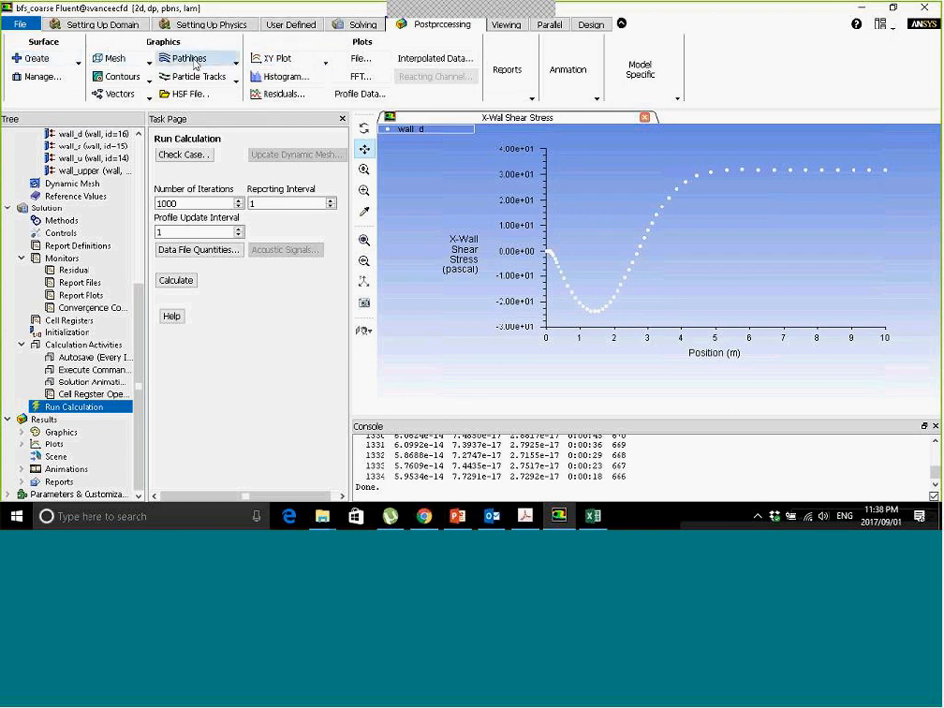
click(125, 66)
click(124, 75)
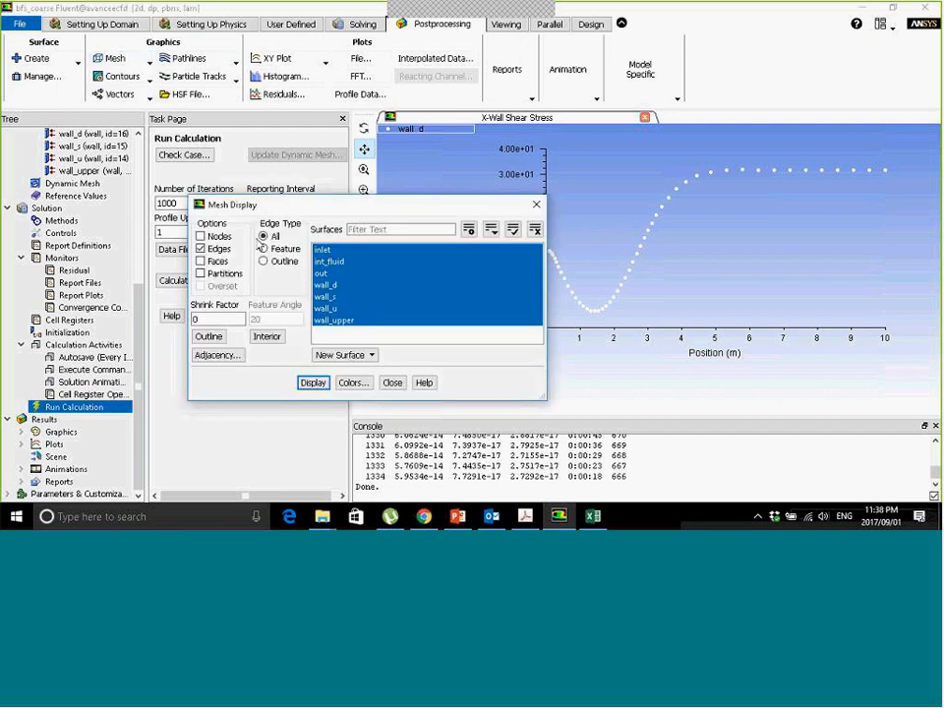
click(313, 382)
drag(451, 208, 308, 185)
middle_drag(548, 218, 615, 302)
middle_click(623, 304)
middle_click(623, 305)
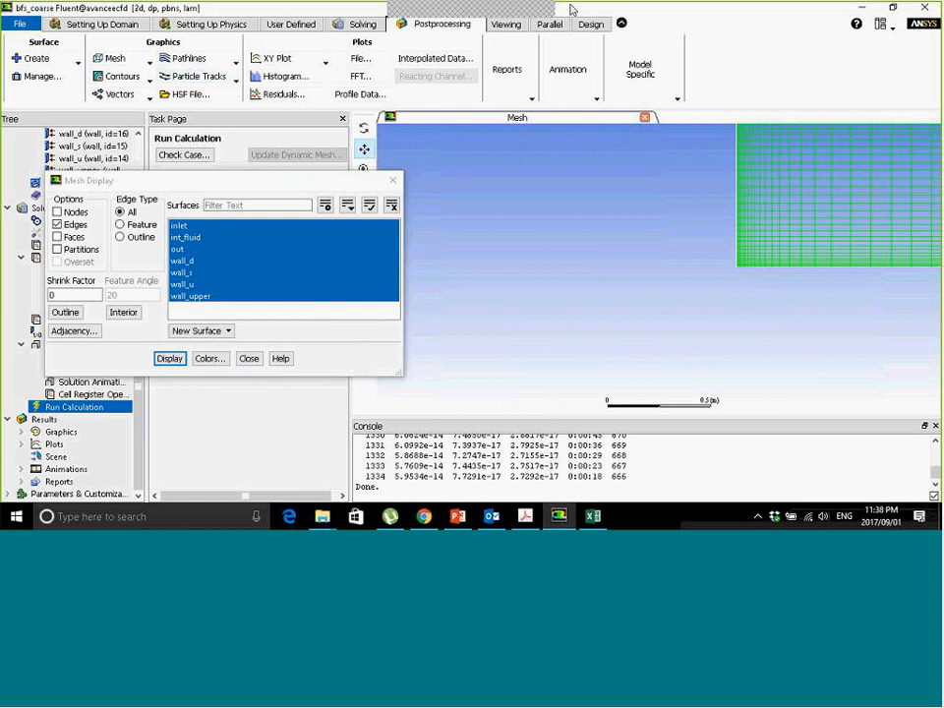
Examine the mesh at the corner behind the step and along the lower wall downstream.
click(742, 264)
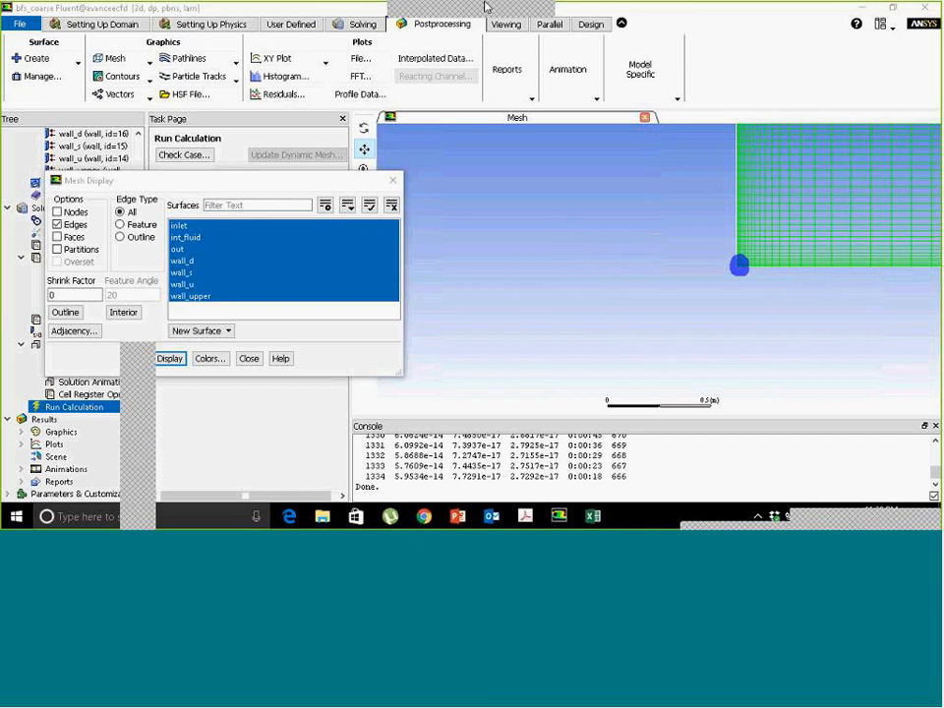
click(700, 19)
scroll(786, 303, down, 4)
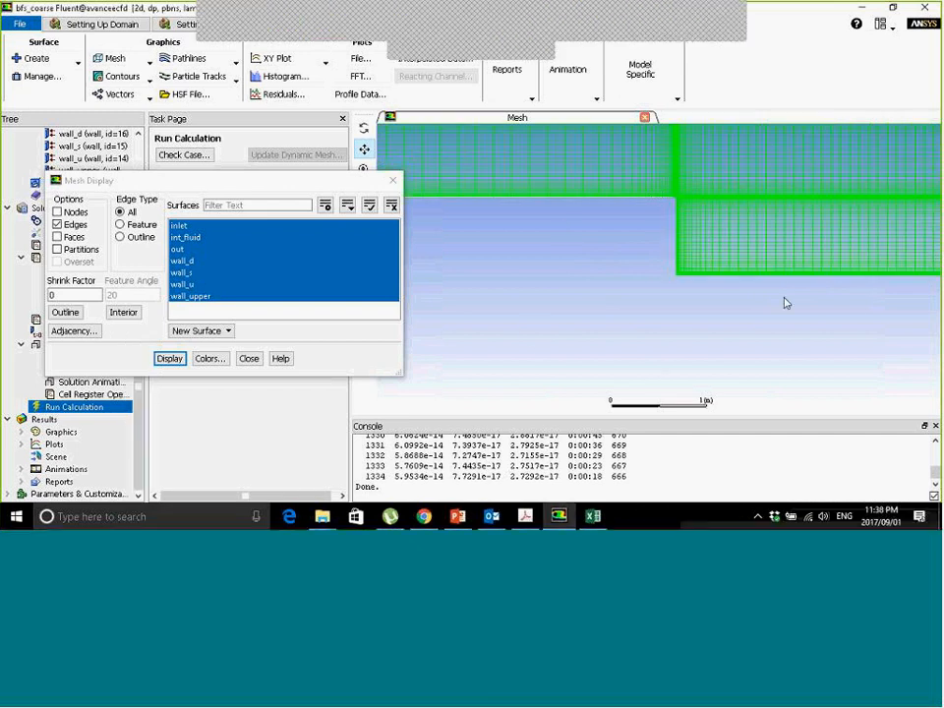
middle_drag(723, 199, 680, 273)
middle_drag(626, 236, 642, 249)
middle_drag(699, 289, 722, 310)
middle_drag(720, 316, 660, 209)
middle_drag(732, 363, 678, 228)
middle_drag(744, 312, 668, 216)
middle_drag(717, 296, 667, 220)
middle_drag(688, 352, 617, 222)
middle_drag(631, 284, 707, 348)
middle_click(727, 354)
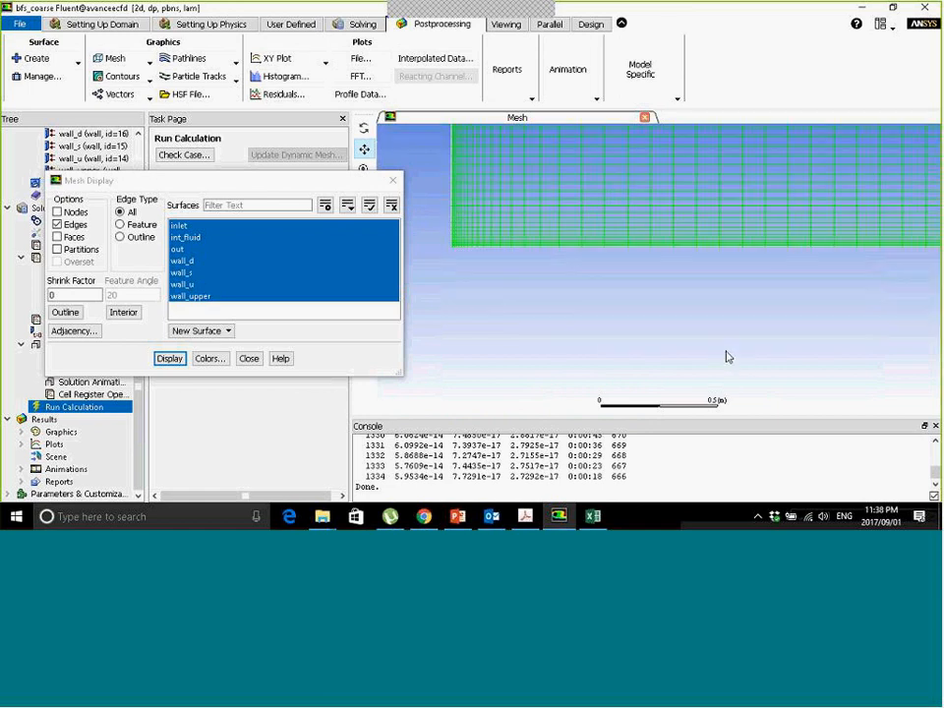
middle_drag(710, 268, 622, 229)
middle_drag(501, 148, 847, 291)
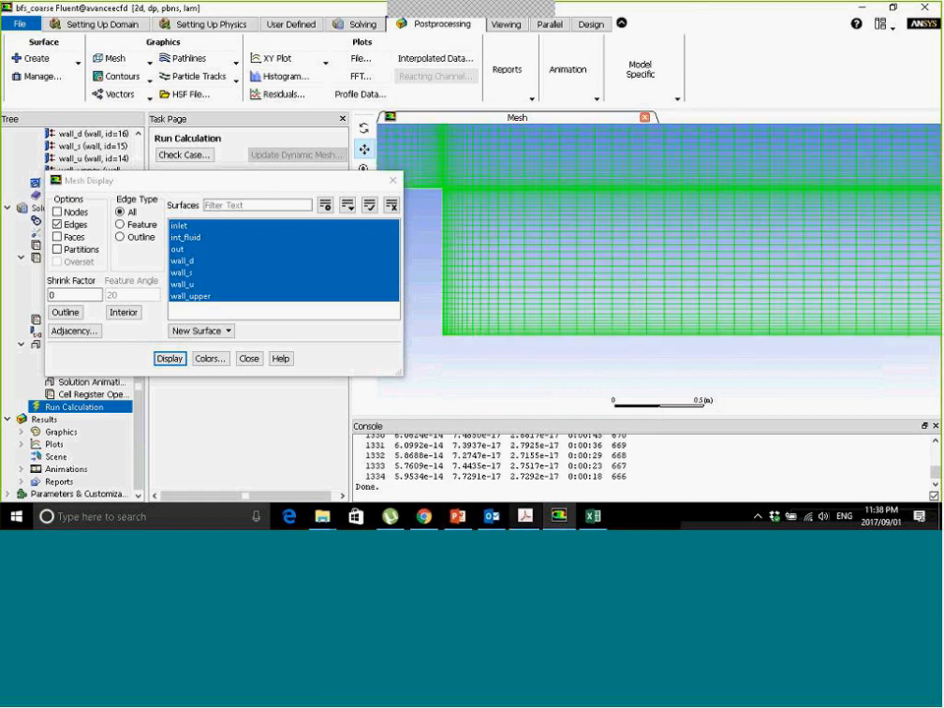
Switch to Excel and read through the imported wall_d position and X-wall shear stress values.
click(592, 516)
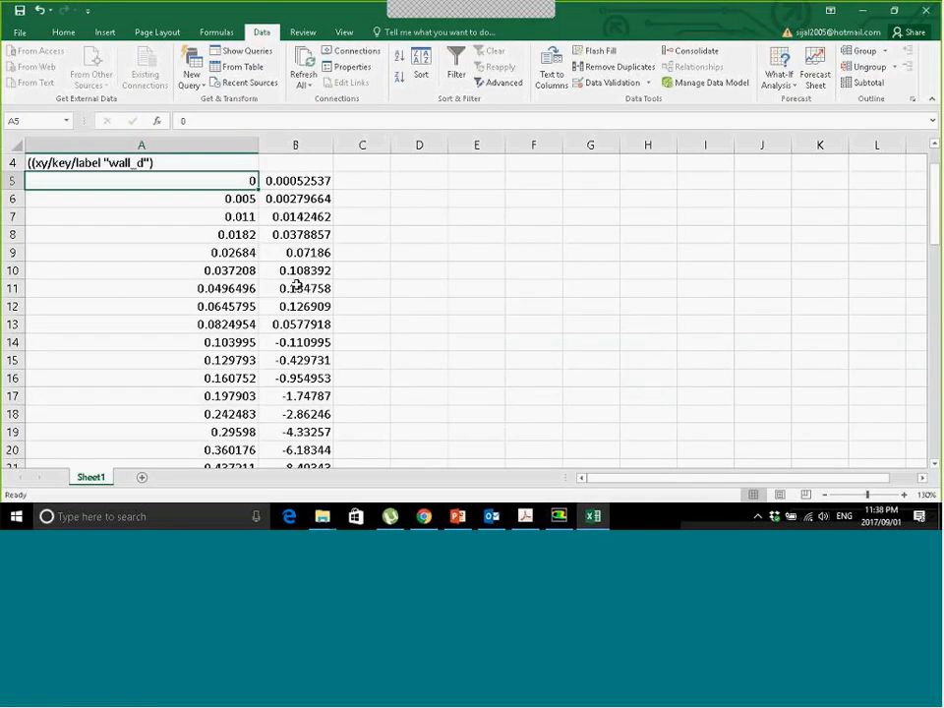
scroll(319, 290, down, 3)
scroll(319, 292, down, 3)
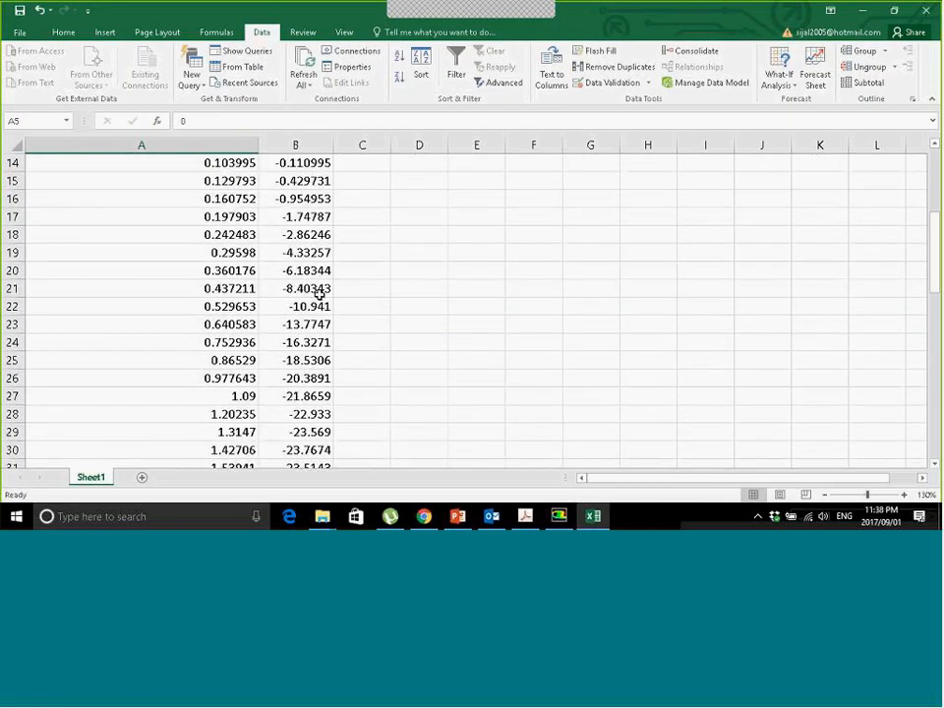
scroll(319, 293, down, 2)
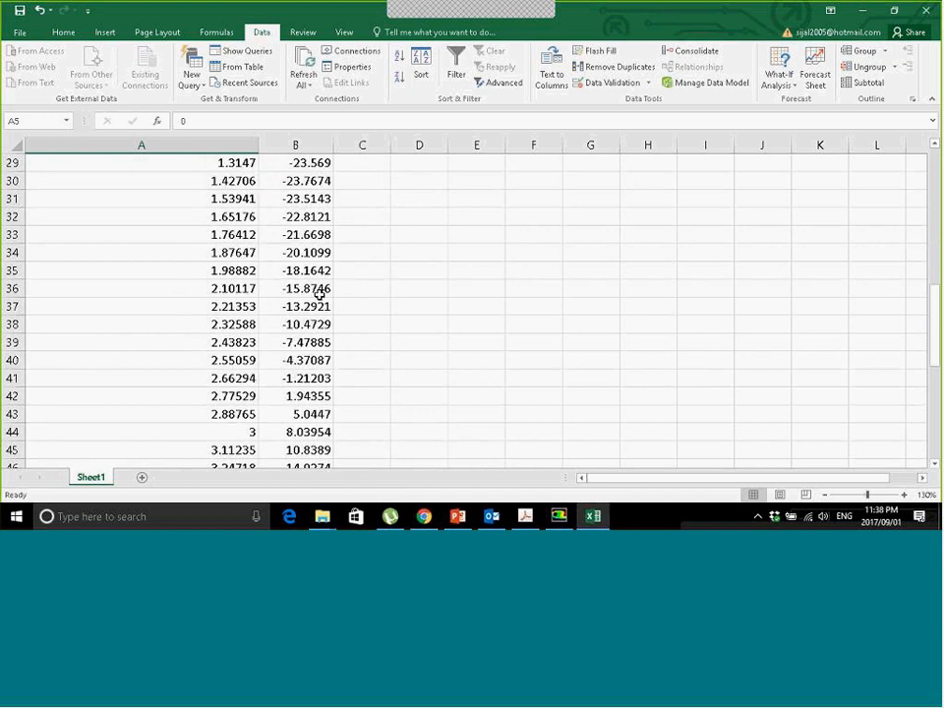
scroll(320, 293, down, 3)
scroll(320, 293, up, 4)
scroll(319, 293, up, 3)
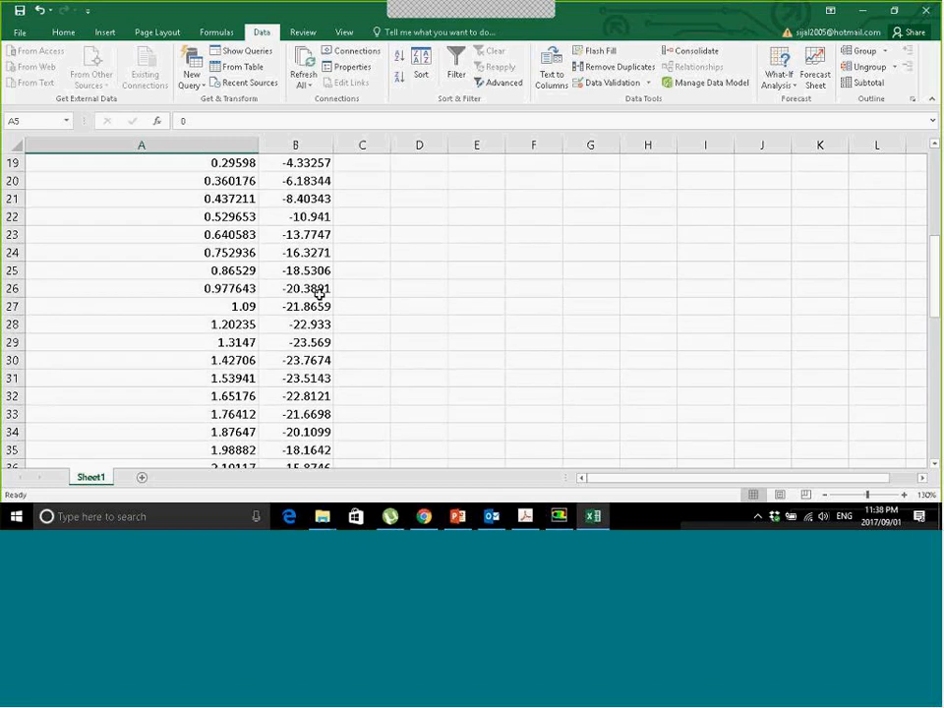
scroll(319, 293, down, 2)
ctrl+scroll(319, 295, up, 1)
scroll(320, 297, up, 8)
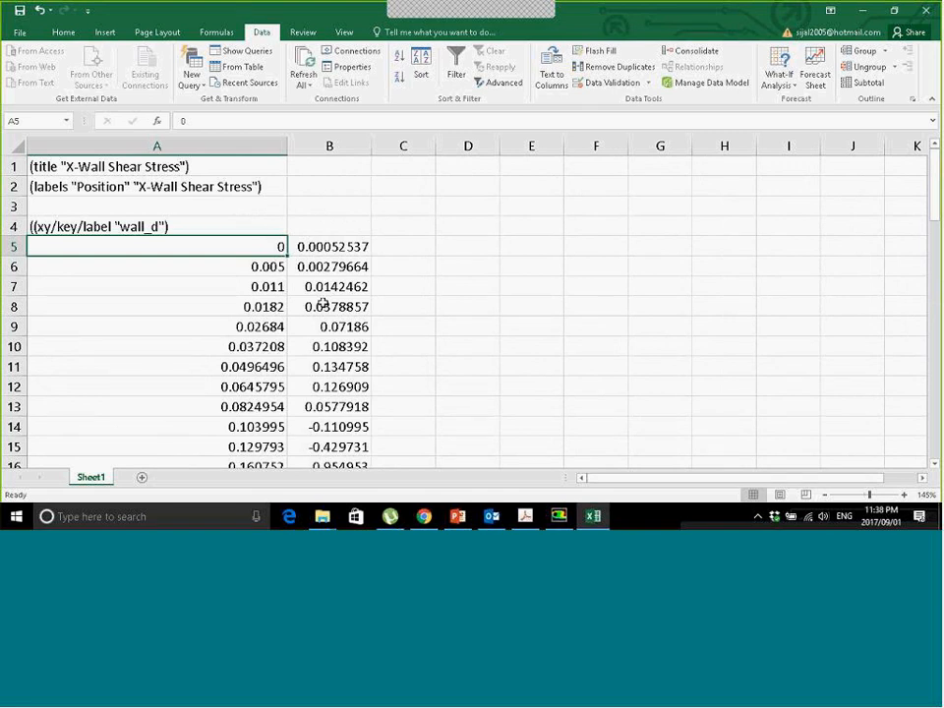
ctrl+scroll(322, 303, down, 1)
click(560, 520)
click(560, 520)
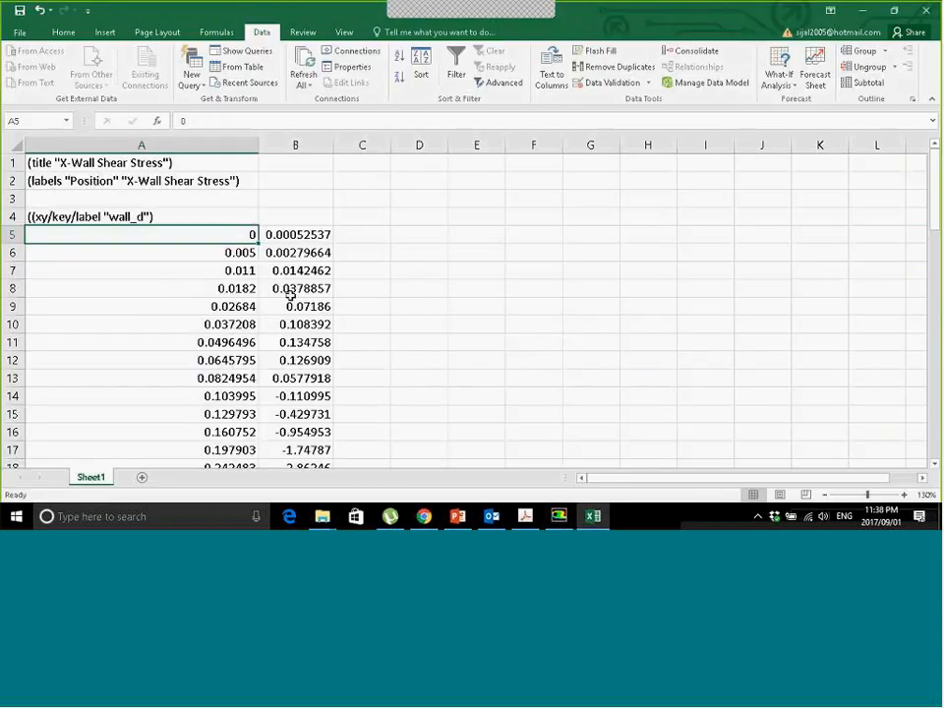
Locate where the shear stress in column B changes from negative to positive and select cells B41 and B42.
scroll(291, 295, down, 5)
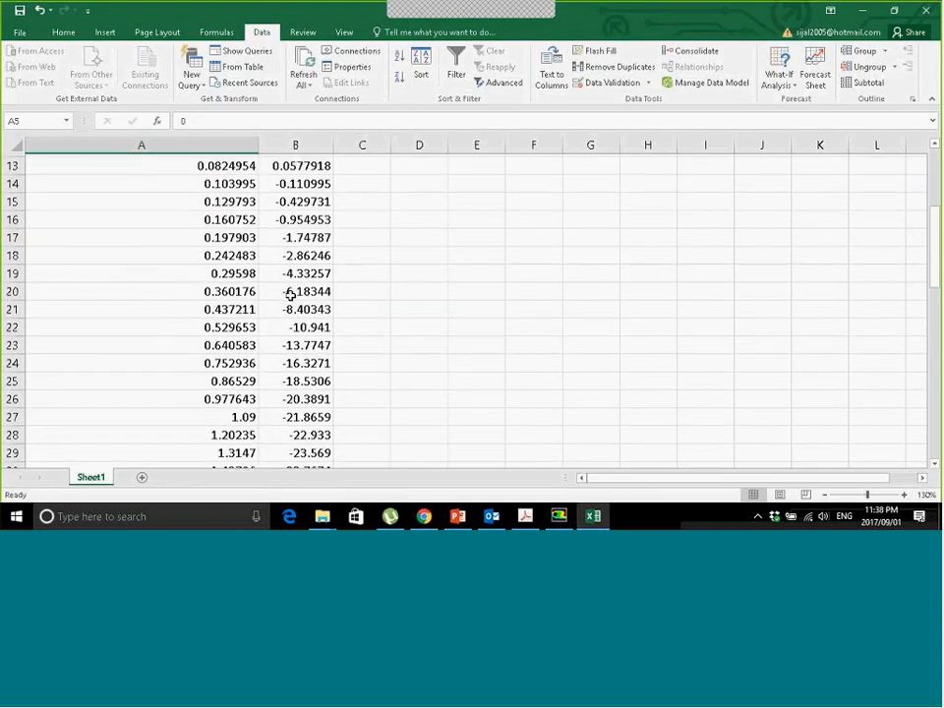
scroll(291, 295, down, 5)
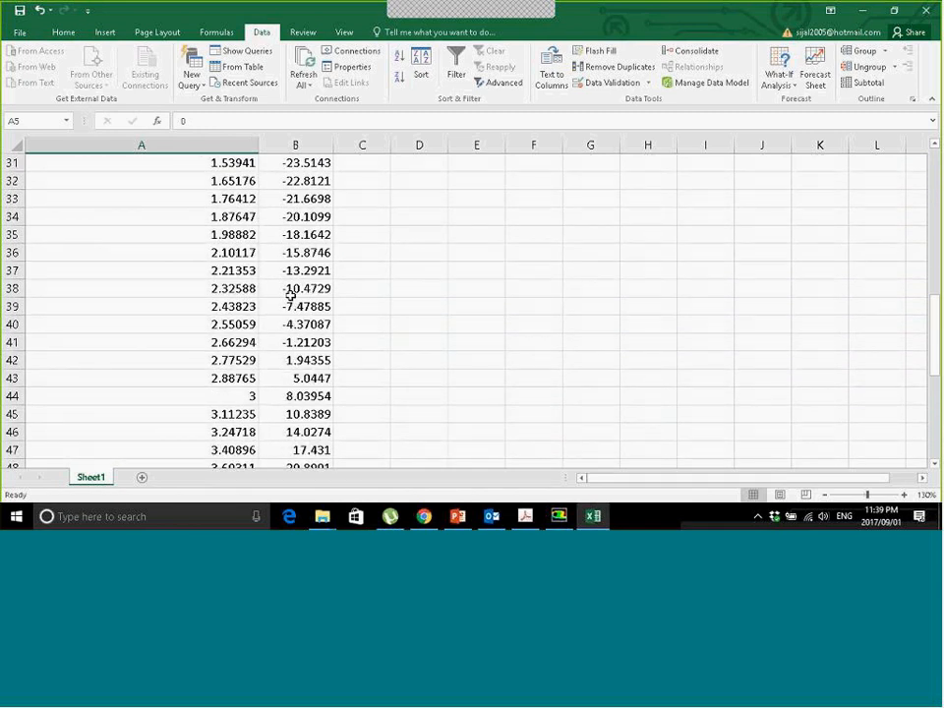
scroll(291, 295, down, 2)
click(291, 295)
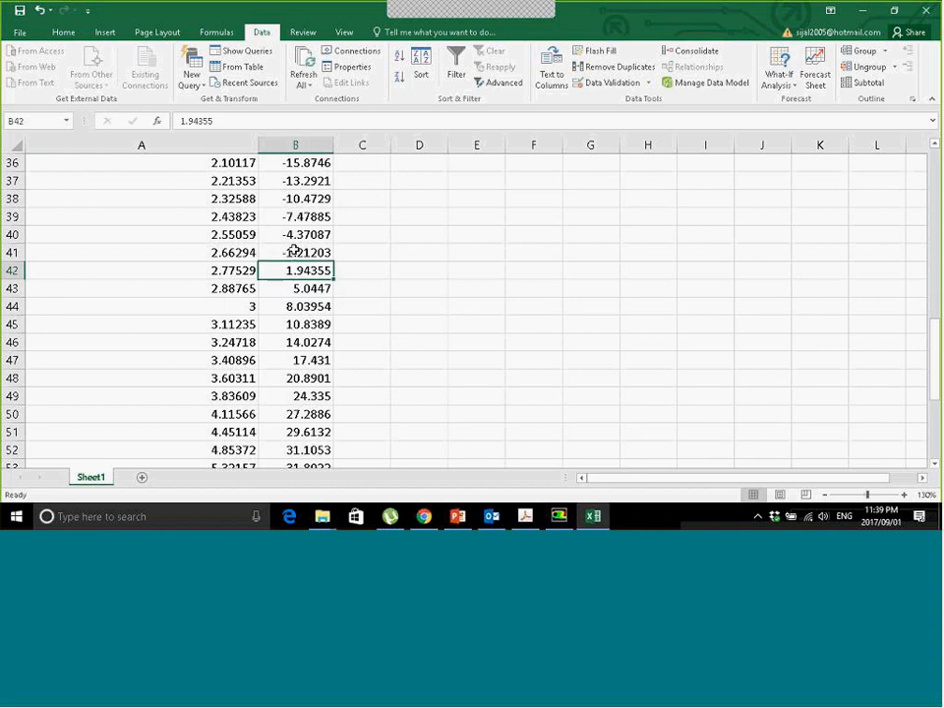
drag(293, 253, 295, 270)
ctrl+scroll(368, 289, up, 1)
ctrl+scroll(393, 292, up, 1)
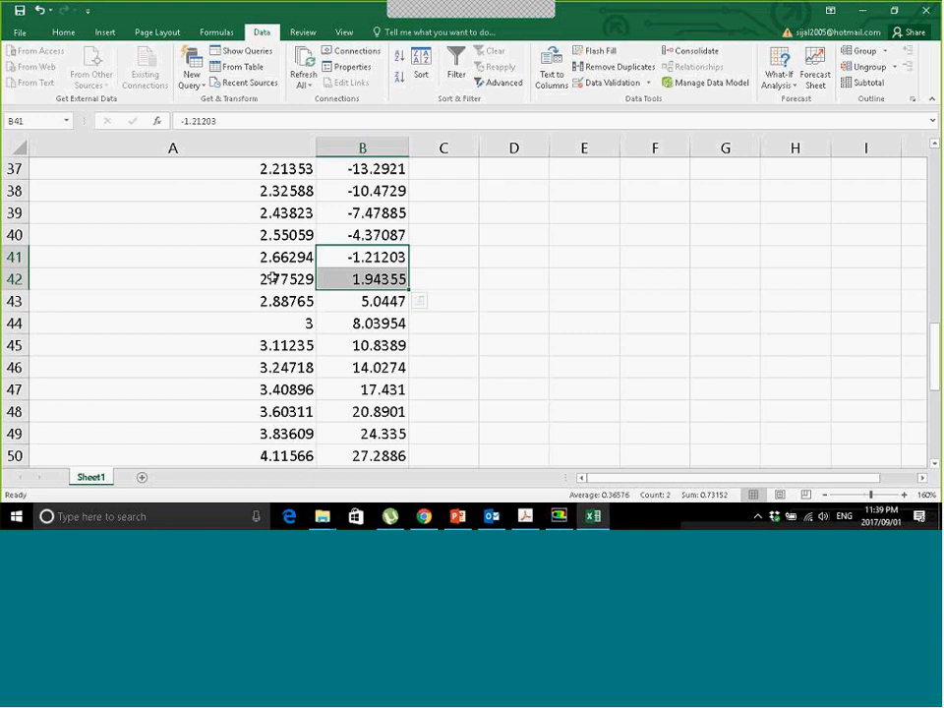
Enter 2.7 in cell C42 as the estimated reattachment position.
click(440, 280)
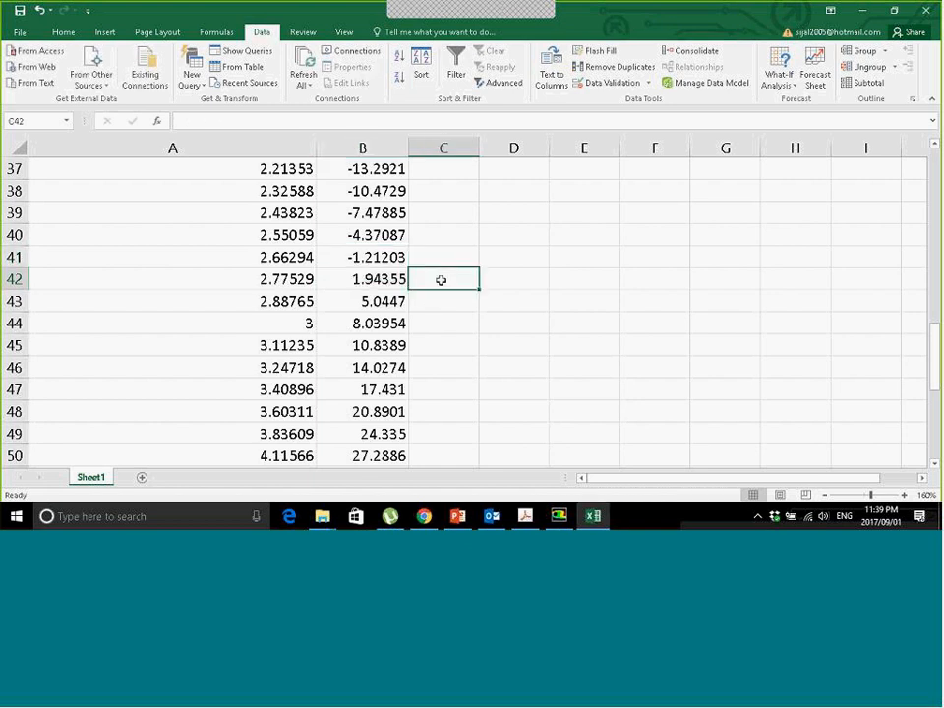
text(2.7)
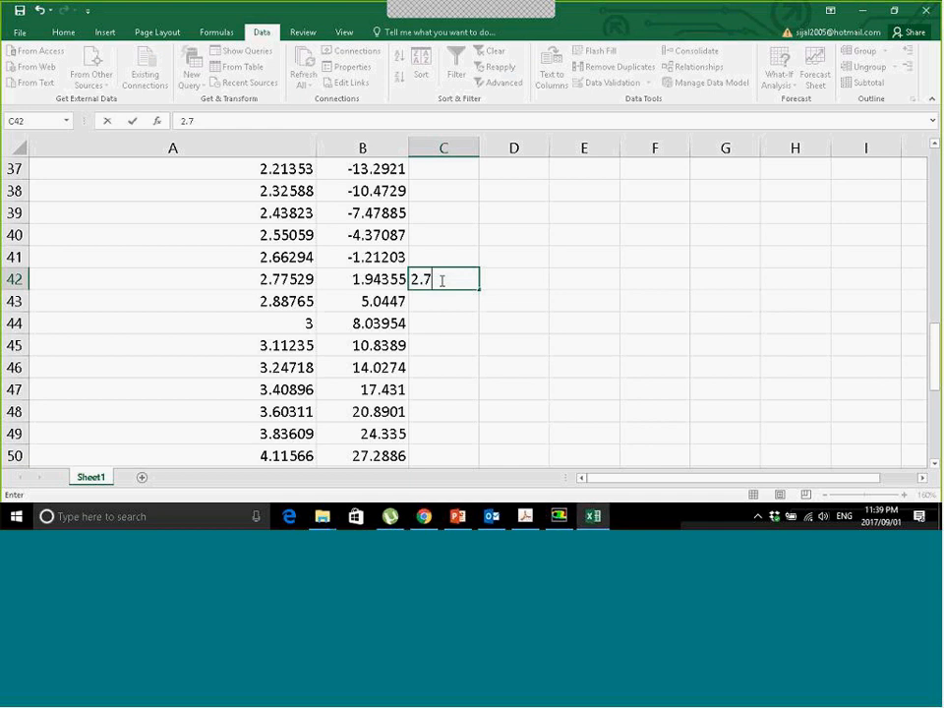
key(ctrl+Return)
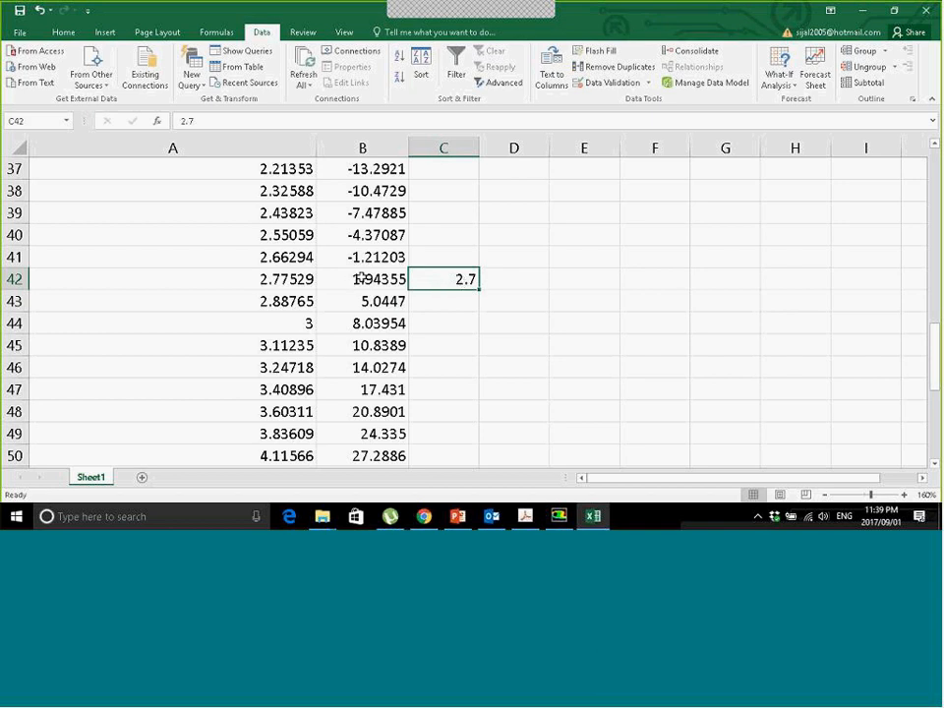
Switch to PowerPoint, review the reattachment length comparison on the Data Comparison slide, and return to Fluent.
click(593, 516)
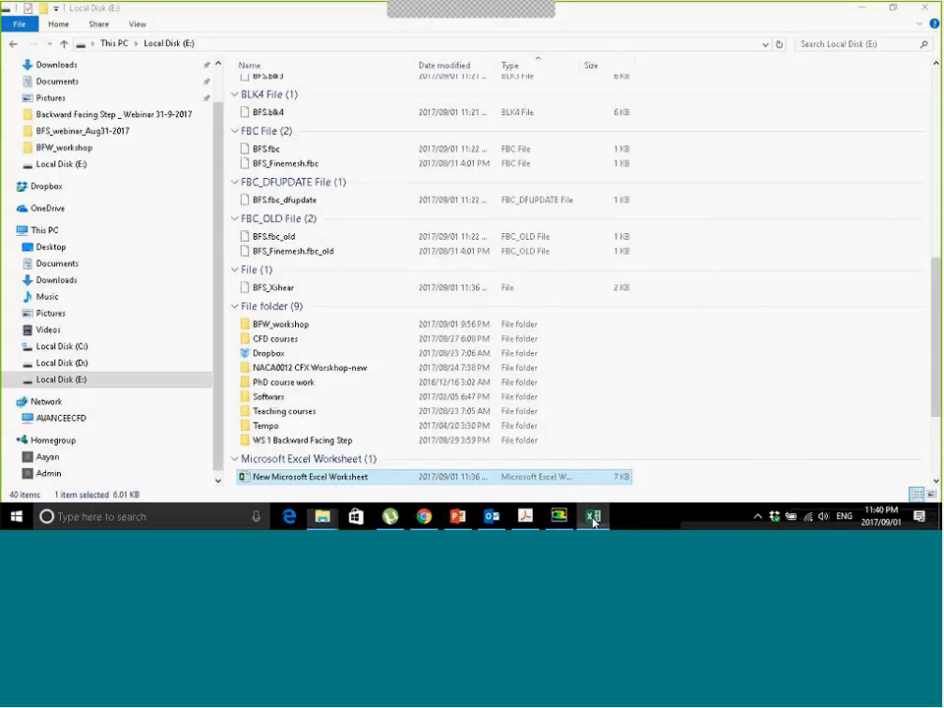
click(560, 517)
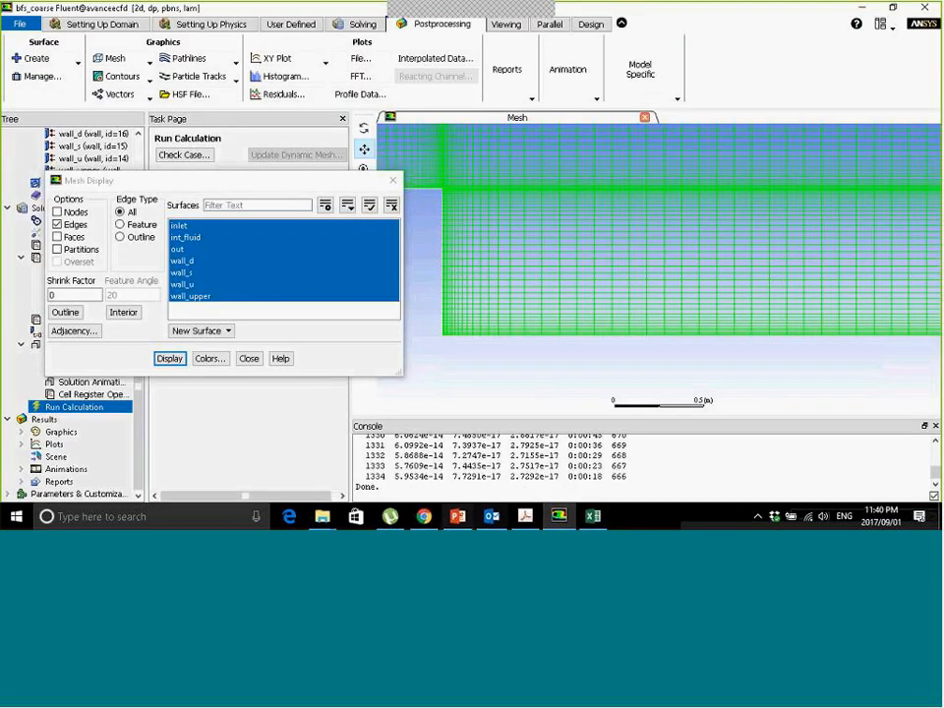
click(457, 518)
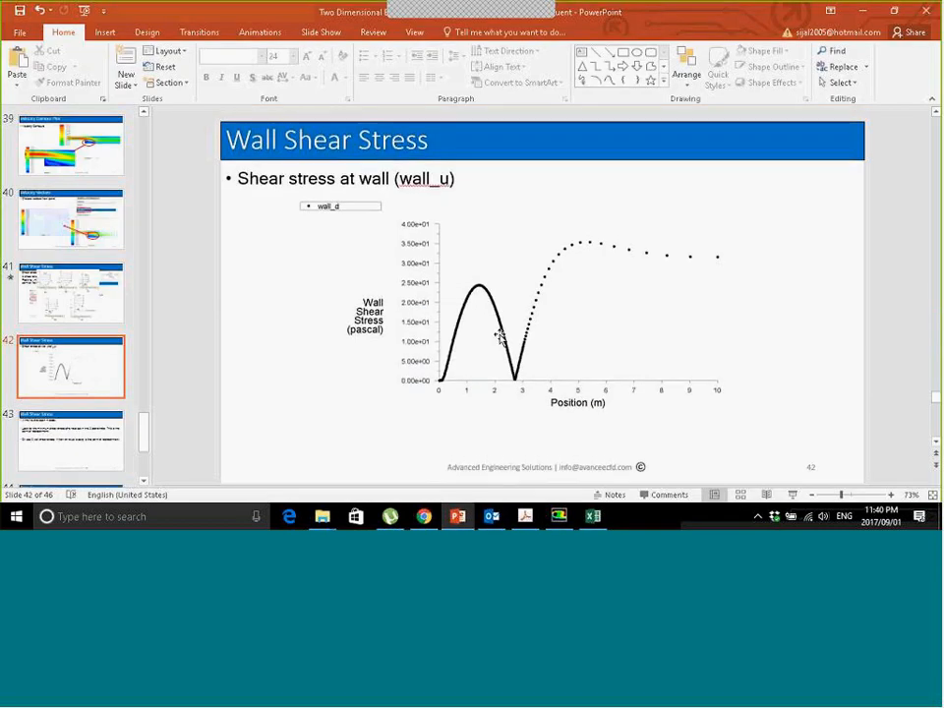
scroll(500, 338, up, 3)
scroll(500, 338, up, 8)
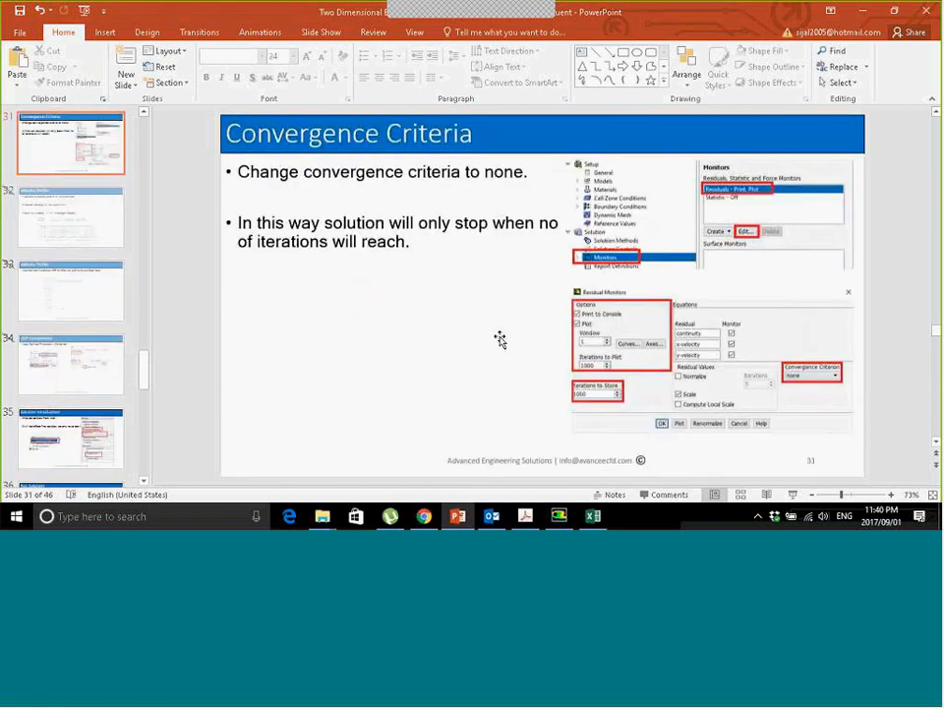
scroll(499, 338, up, 12)
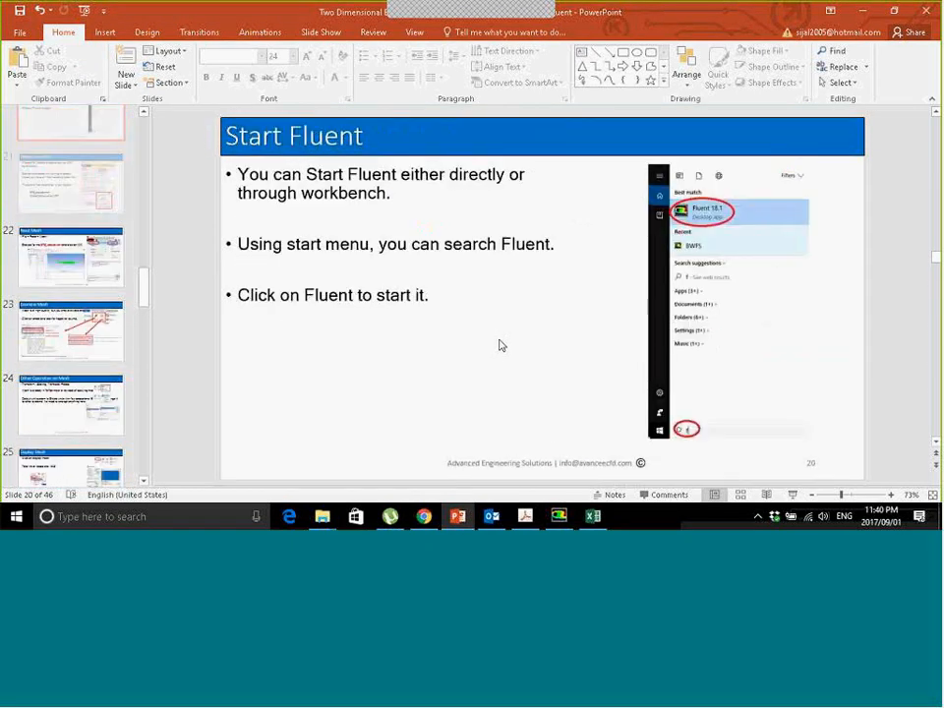
scroll(500, 339, up, 9)
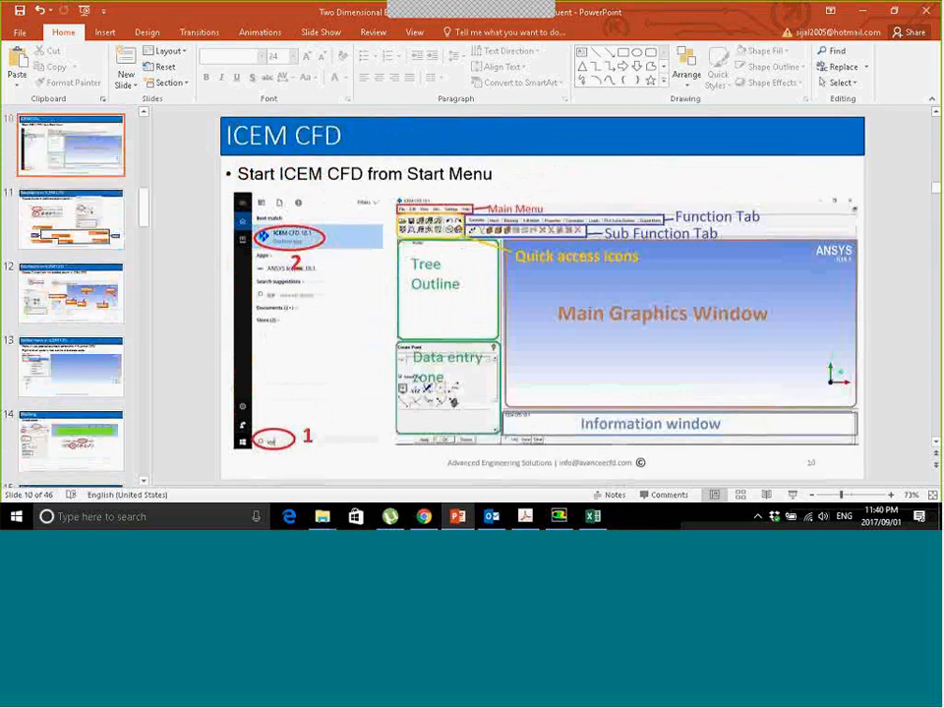
scroll(499, 338, up, 4)
scroll(499, 339, down, 1)
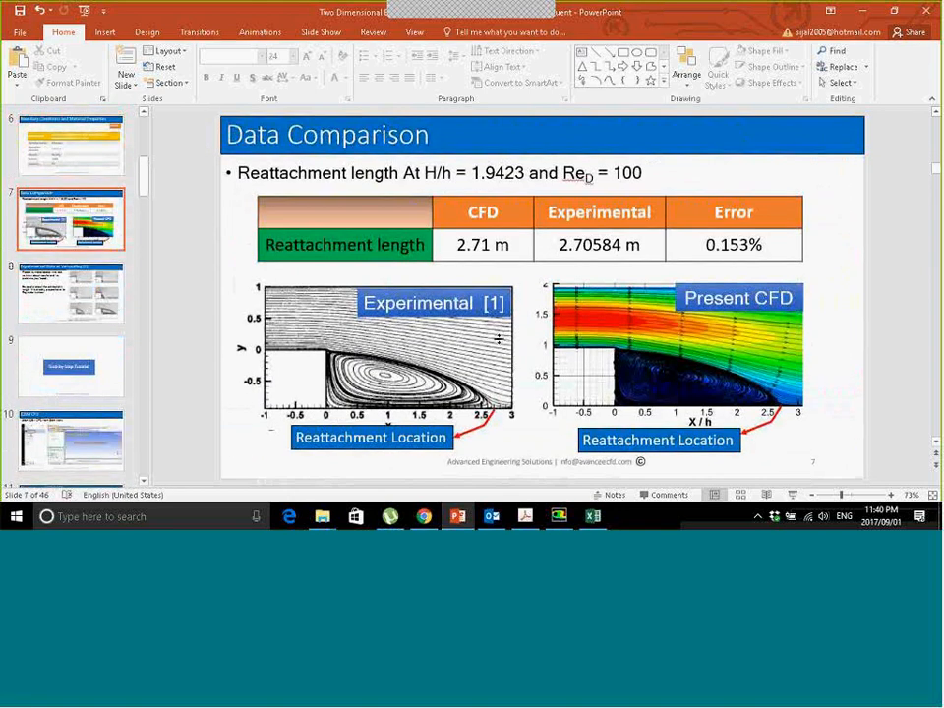
click(558, 515)
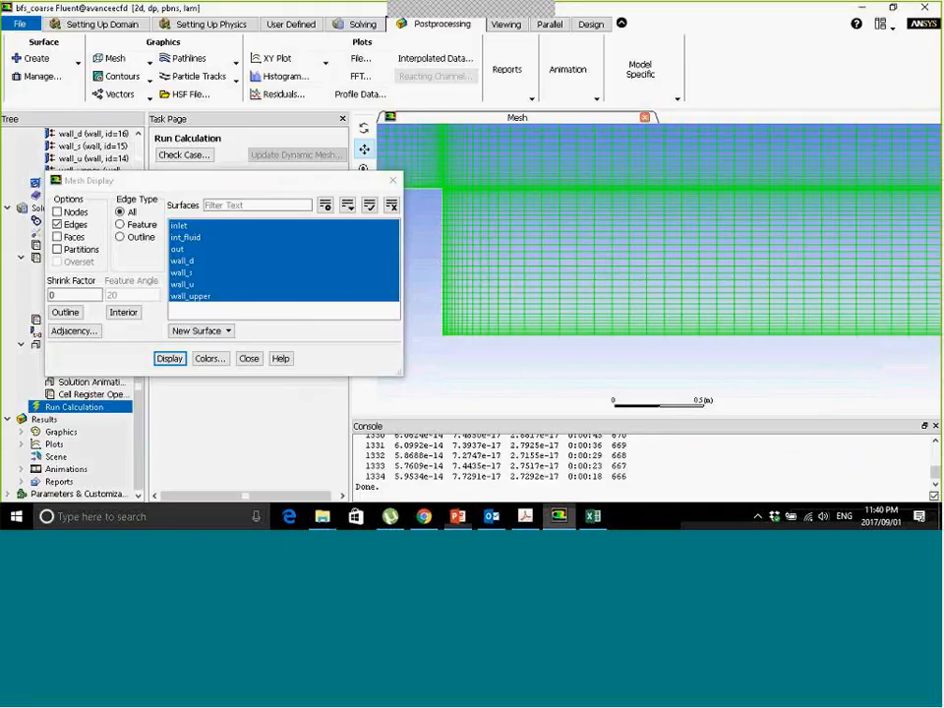
Switch to Excel and select cells A41 to B42, where the wall shear stress changes sign, to compare with the mesh in Fluent.
scroll(560, 219, down, 2)
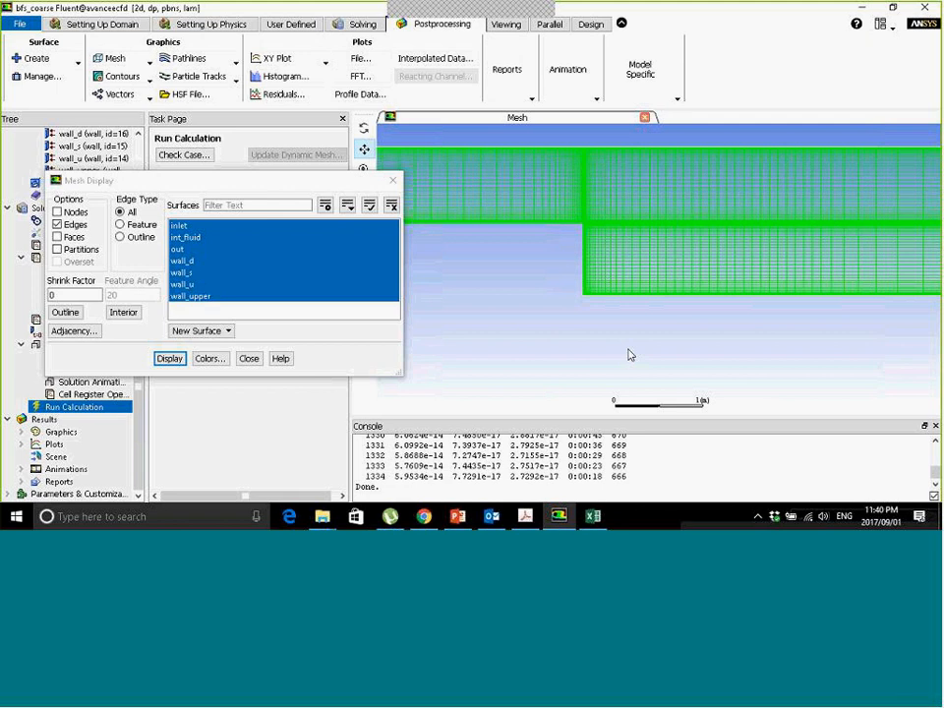
key(alt+Tab)
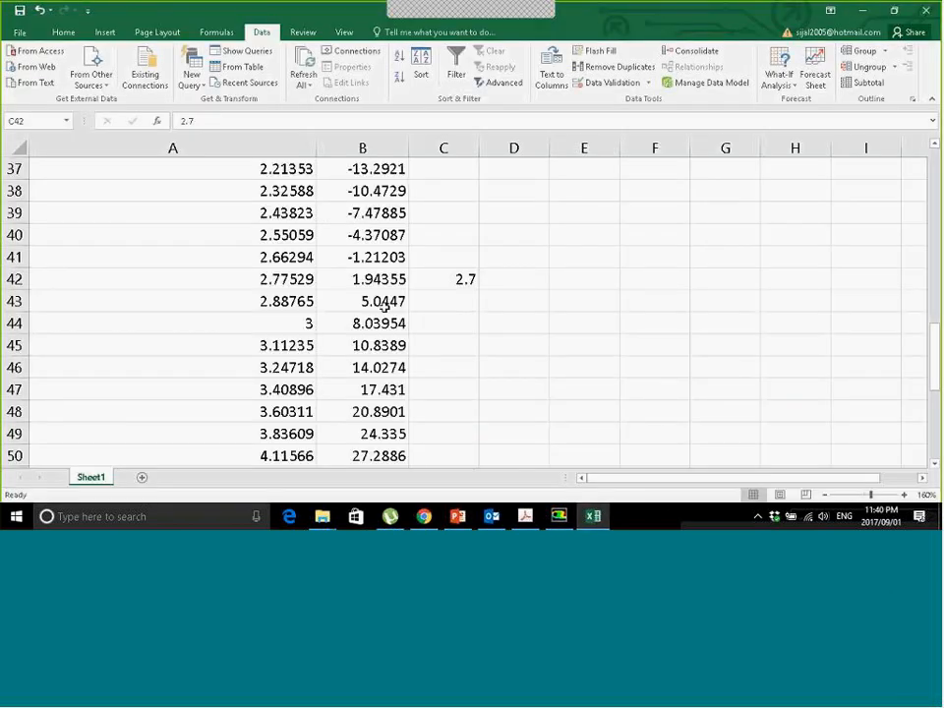
drag(279, 258, 354, 277)
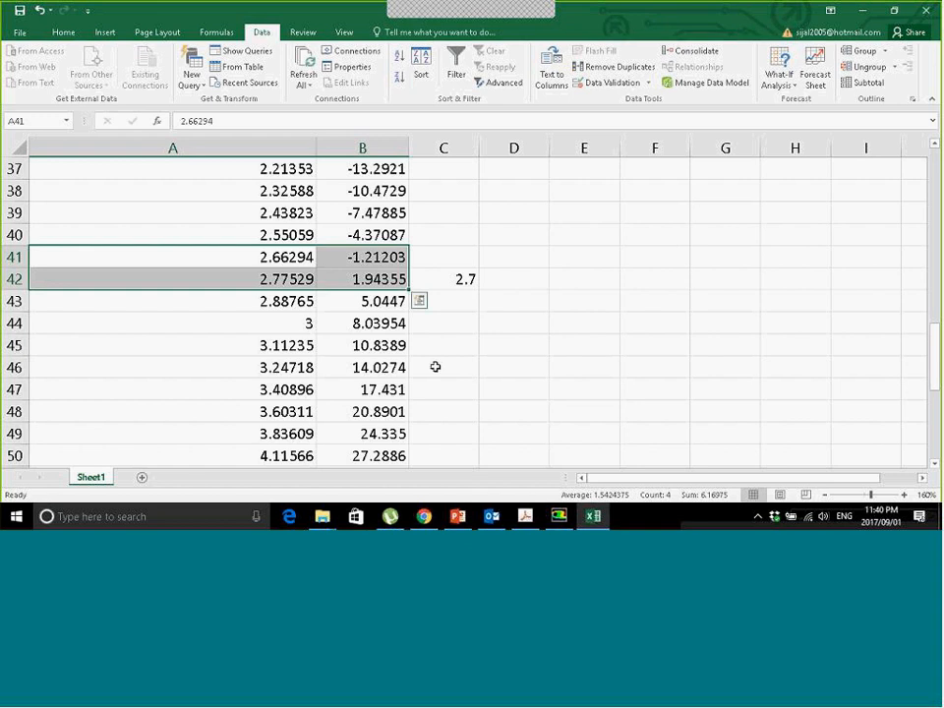
click(566, 514)
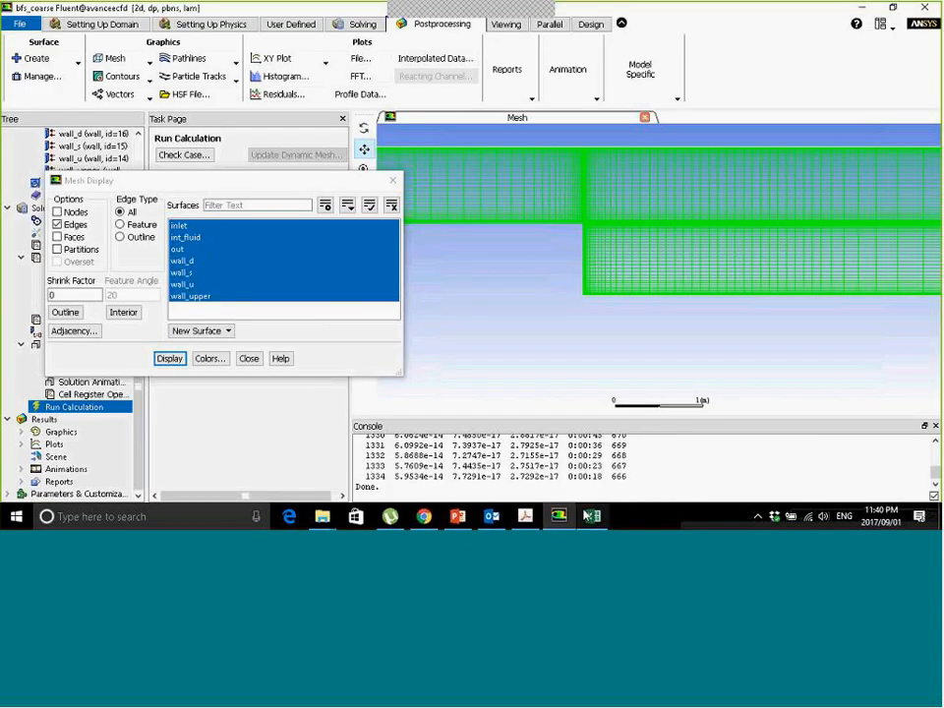
click(593, 515)
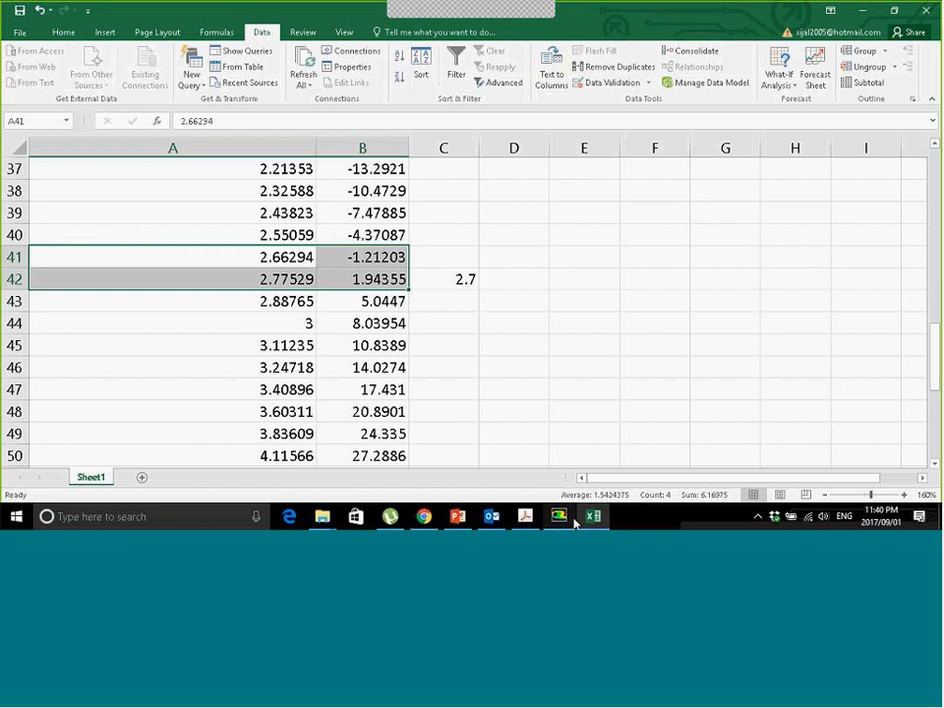
Switch to PowerPoint and review the CFD and experimental reattachment lengths on the Data Comparison slide.
click(457, 515)
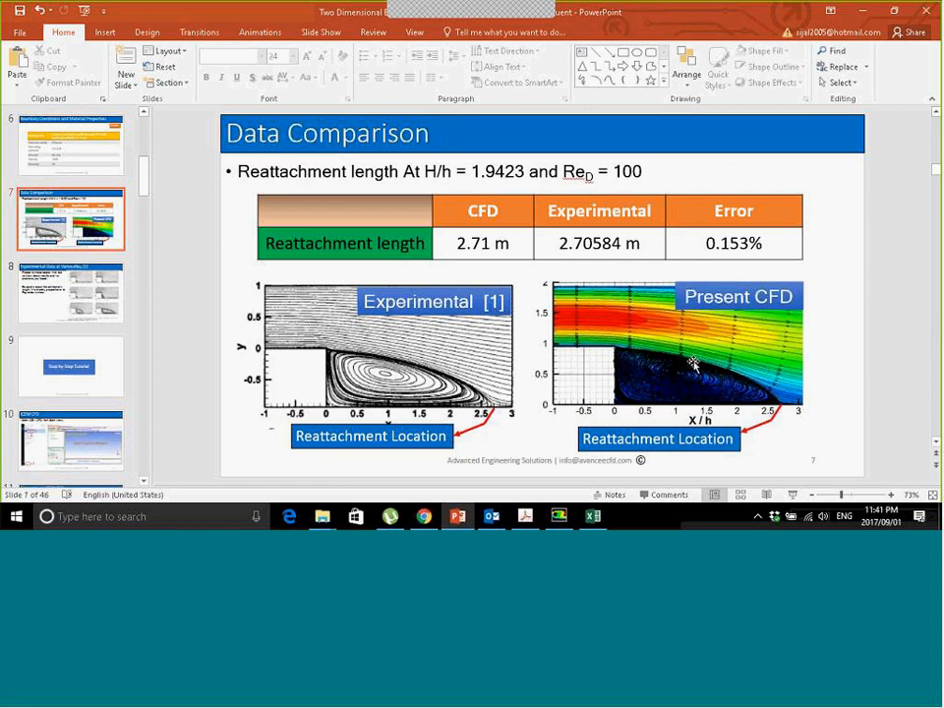
click(559, 518)
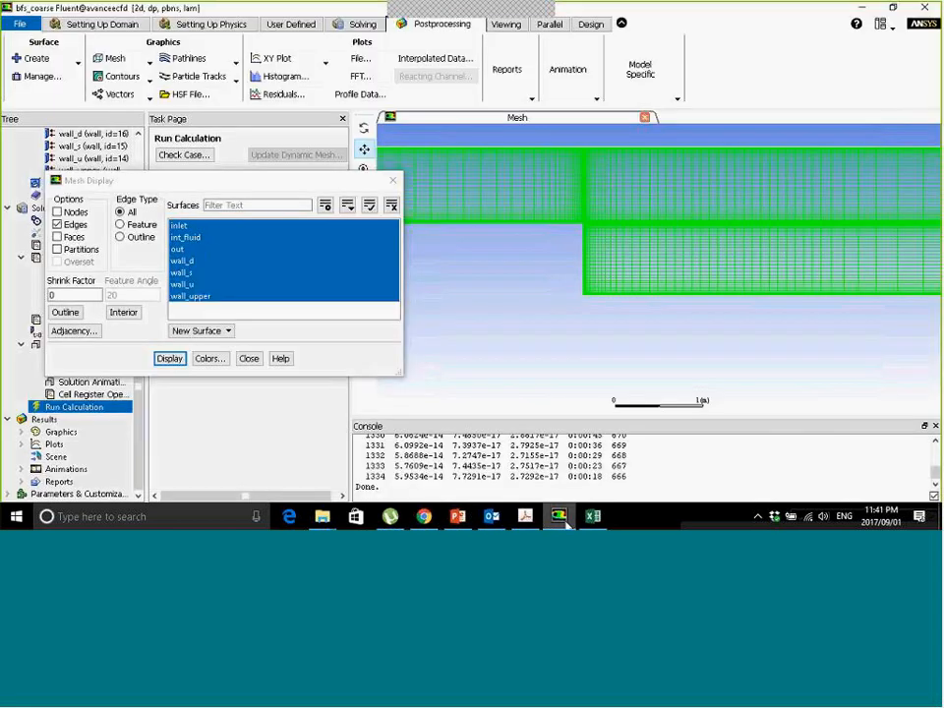
click(563, 518)
Switch to File Explorer and bring up the Avancee folder containing the BFW_workshop archive.
mouse_move(322, 516)
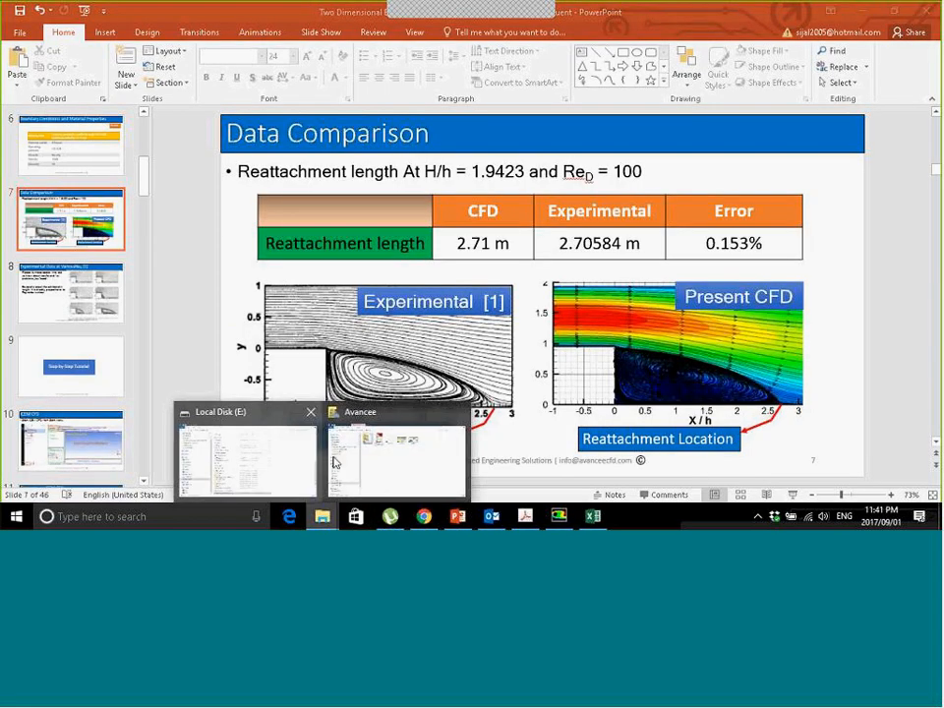
click(333, 462)
click(559, 516)
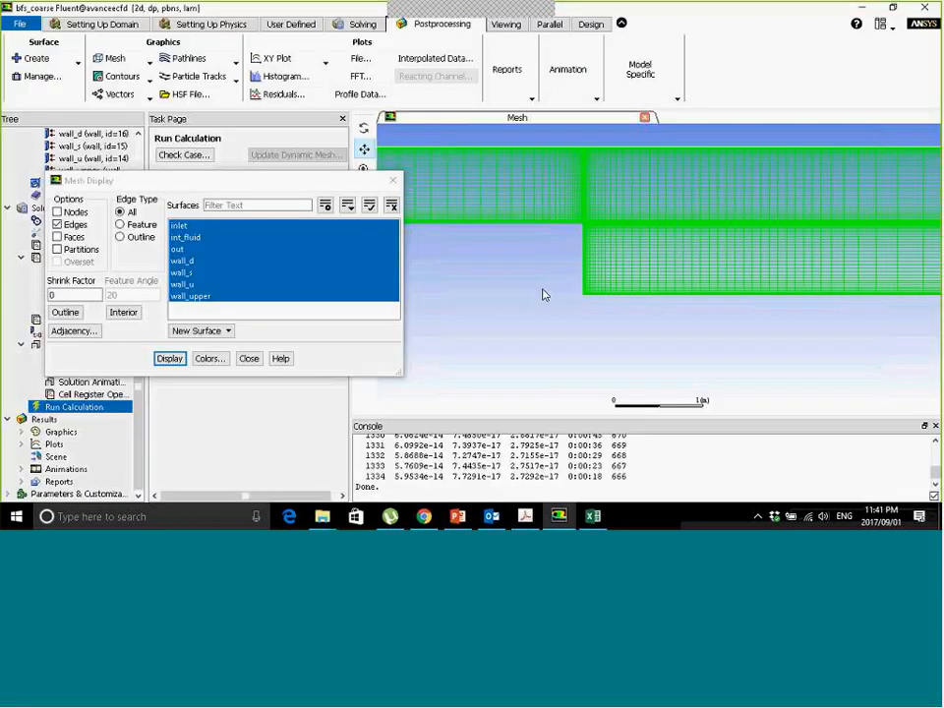
mouse_move(322, 516)
click(305, 488)
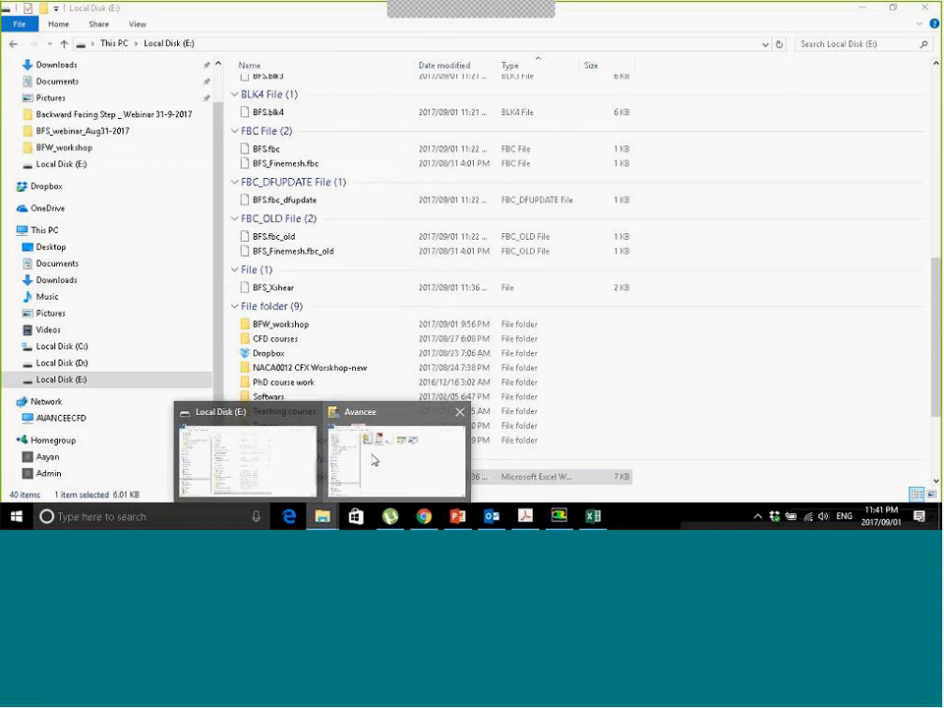
click(373, 460)
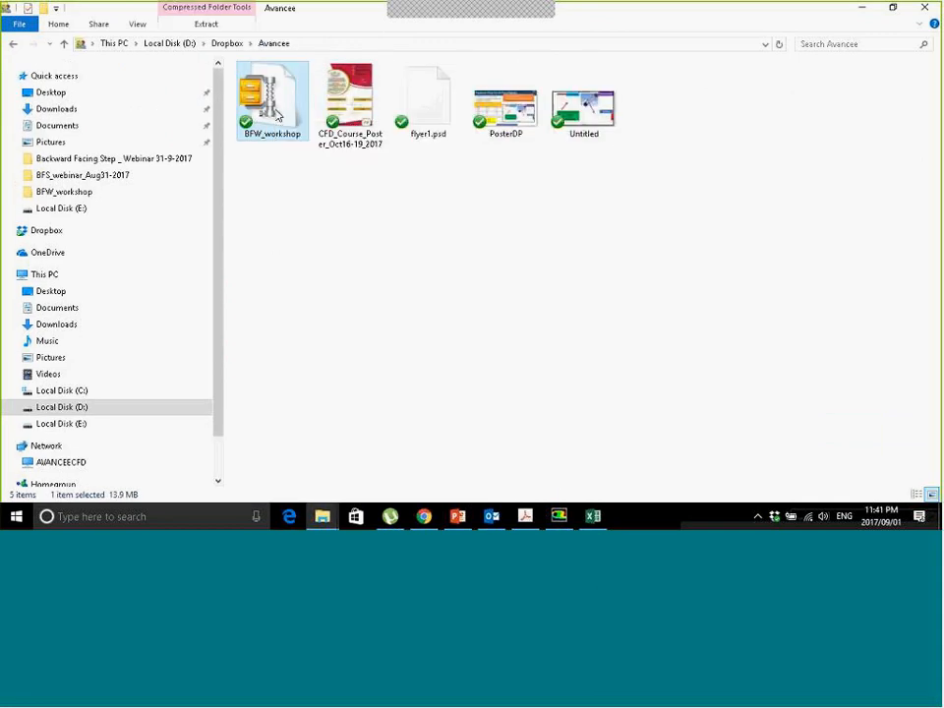
Open the BFW_workshop archive in WinZip and view the coarsemesh folder inside Fluent_icem_files.
double_click(272, 104)
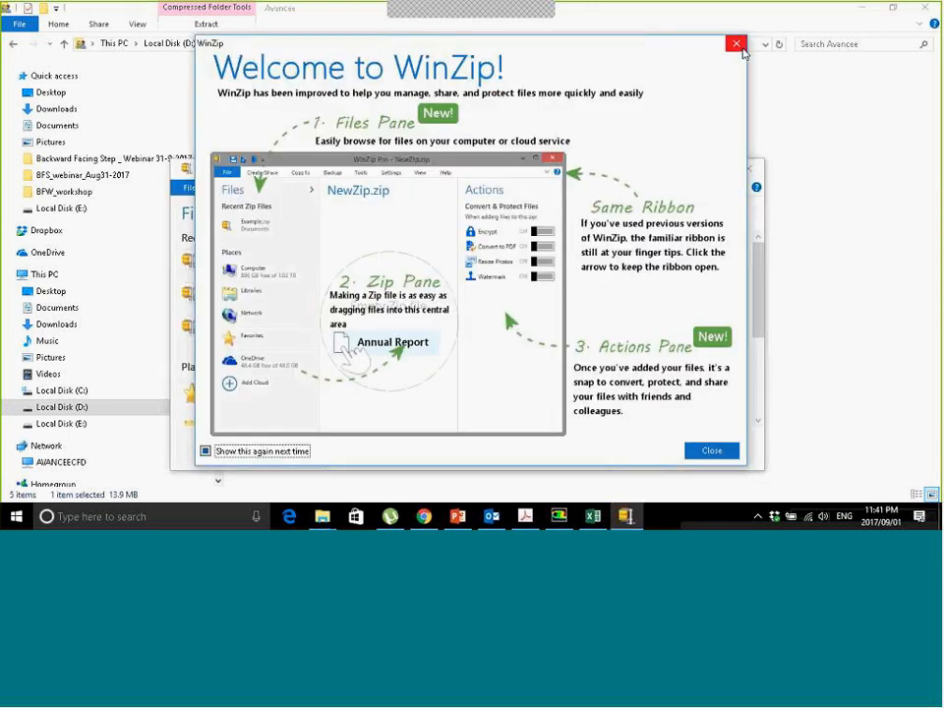
click(737, 45)
double_click(406, 273)
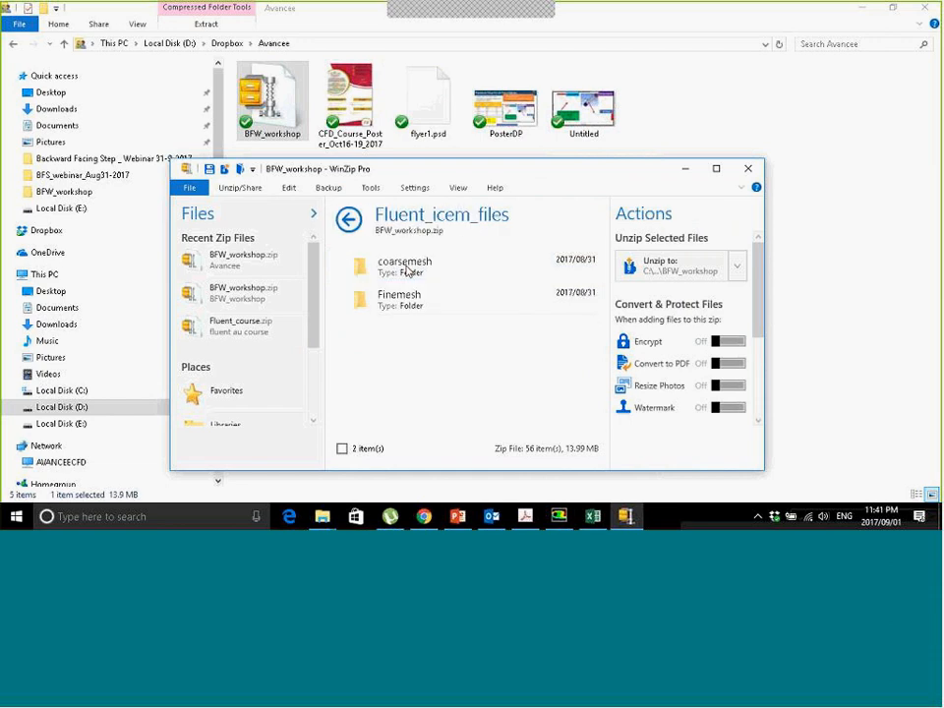
double_click(406, 272)
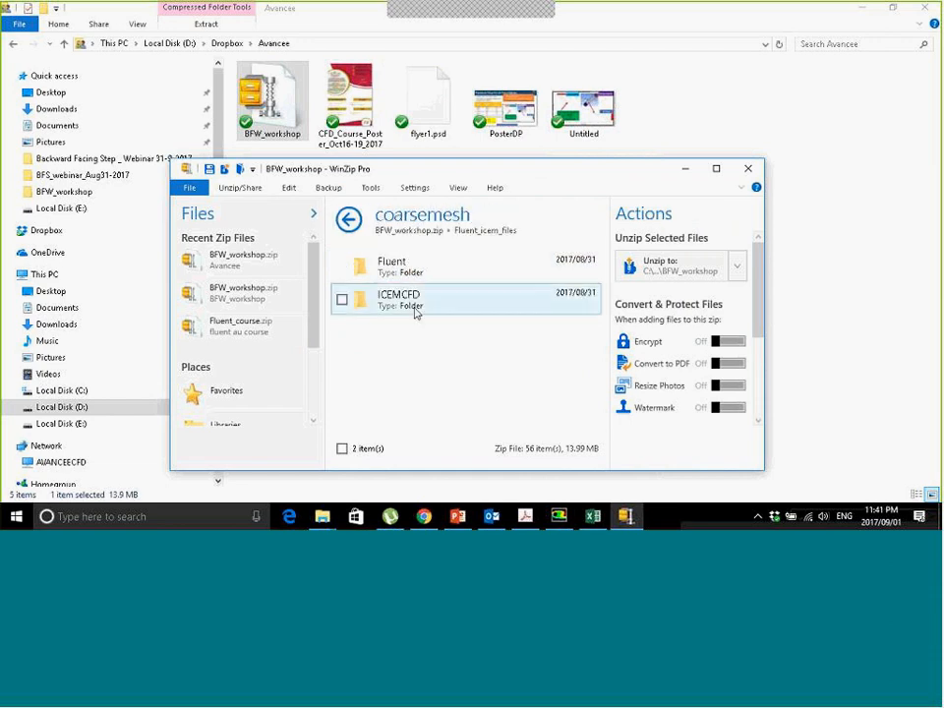
Go back to Fluent_icem_files, look through the Finemesh folder and its Fluent subfolder, and close the archive.
click(348, 220)
double_click(403, 299)
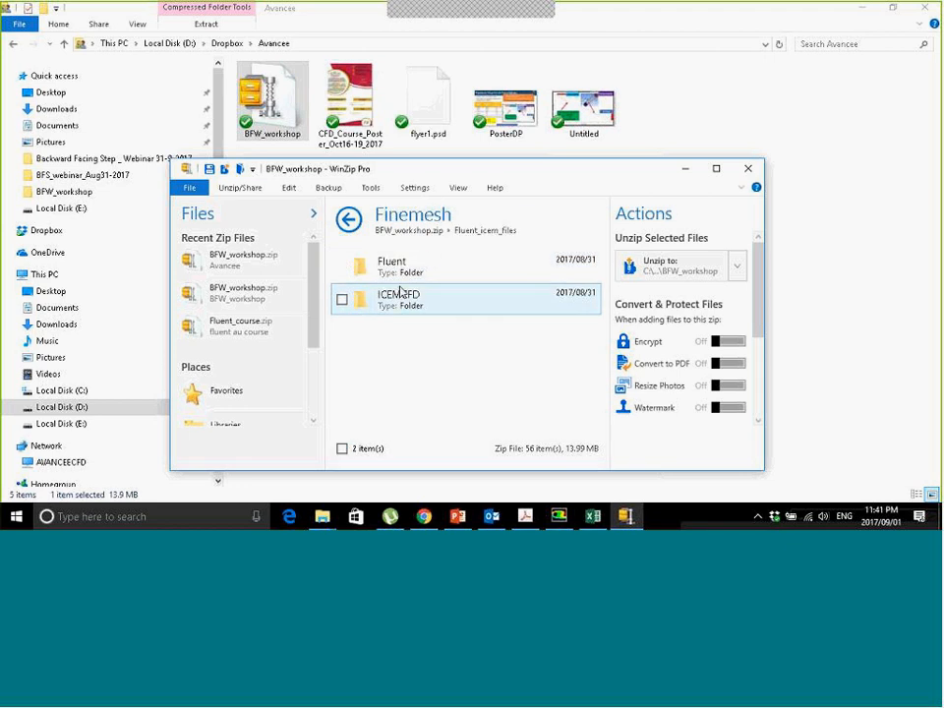
double_click(391, 268)
click(393, 332)
click(348, 220)
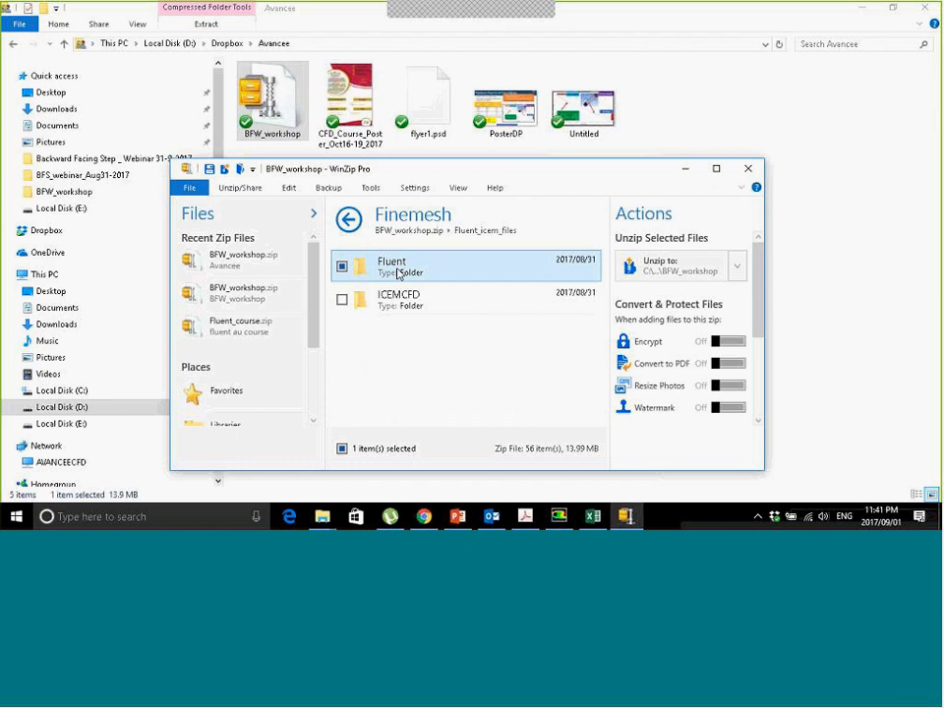
click(741, 170)
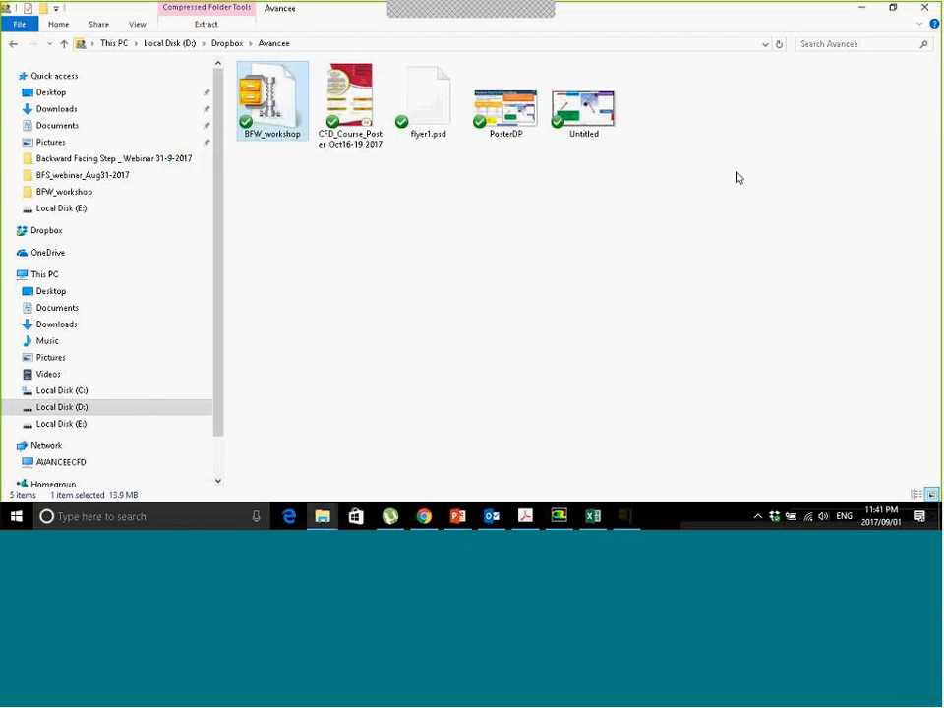
Switch back to Fluent and quit it without saving the current case and data.
click(558, 515)
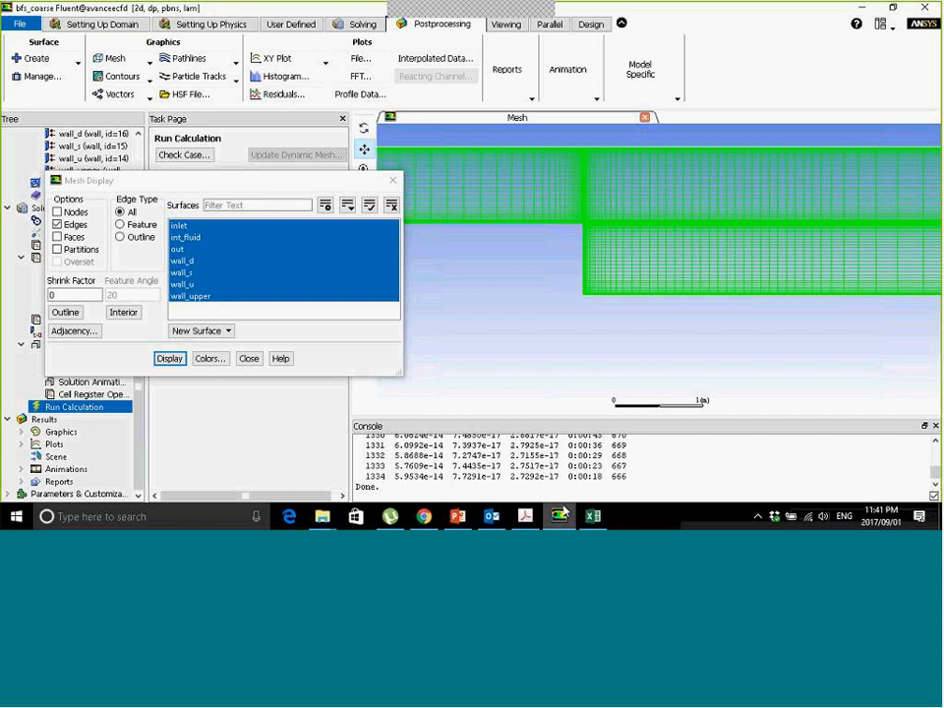
mouse_move(491, 513)
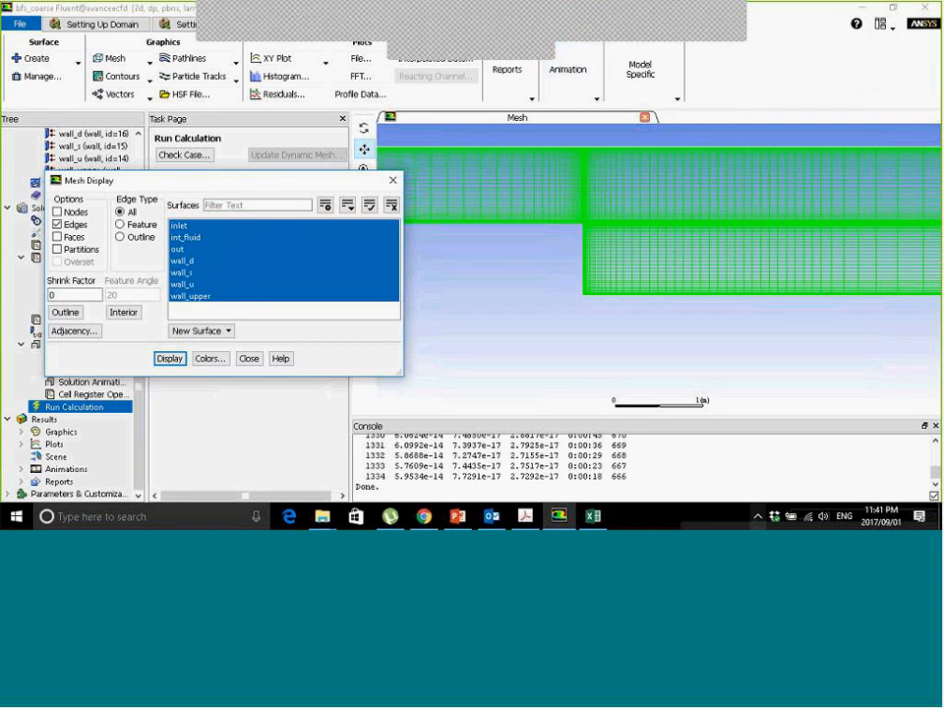
click(737, 524)
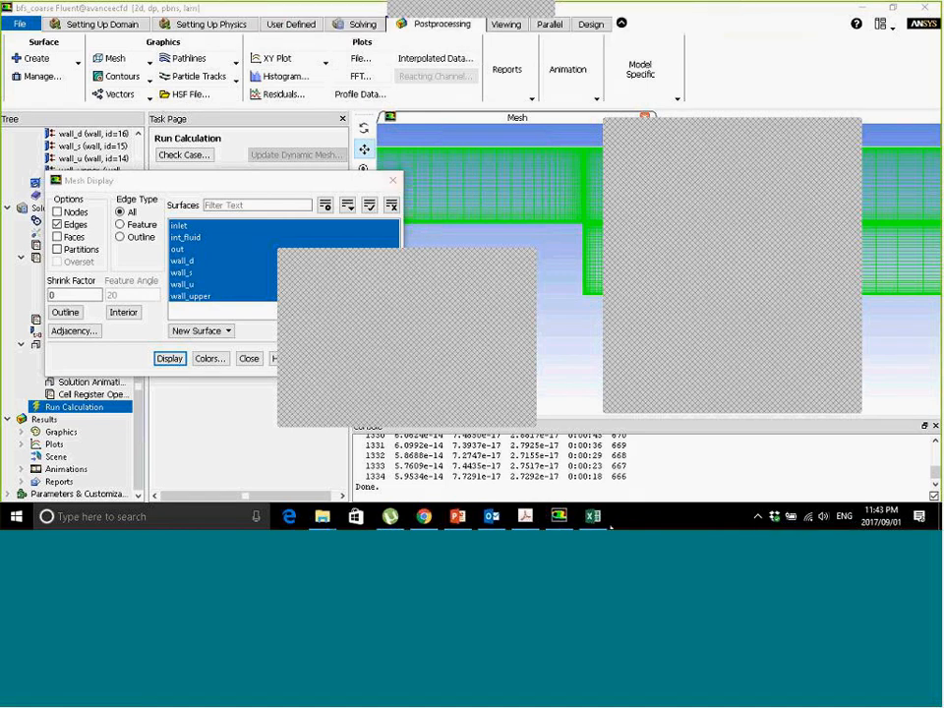
click(924, 8)
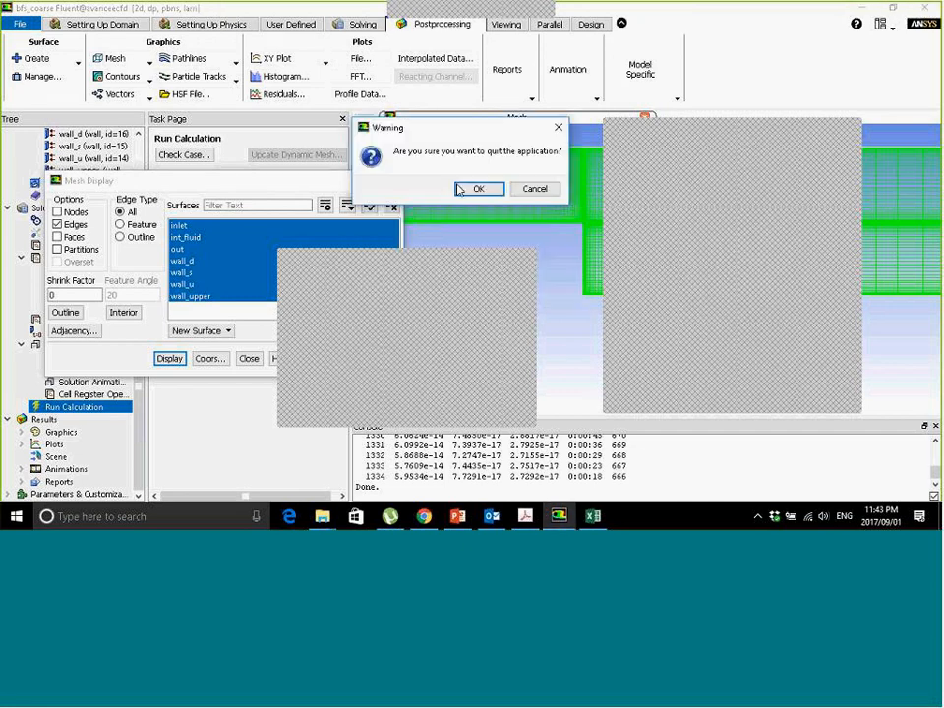
click(476, 189)
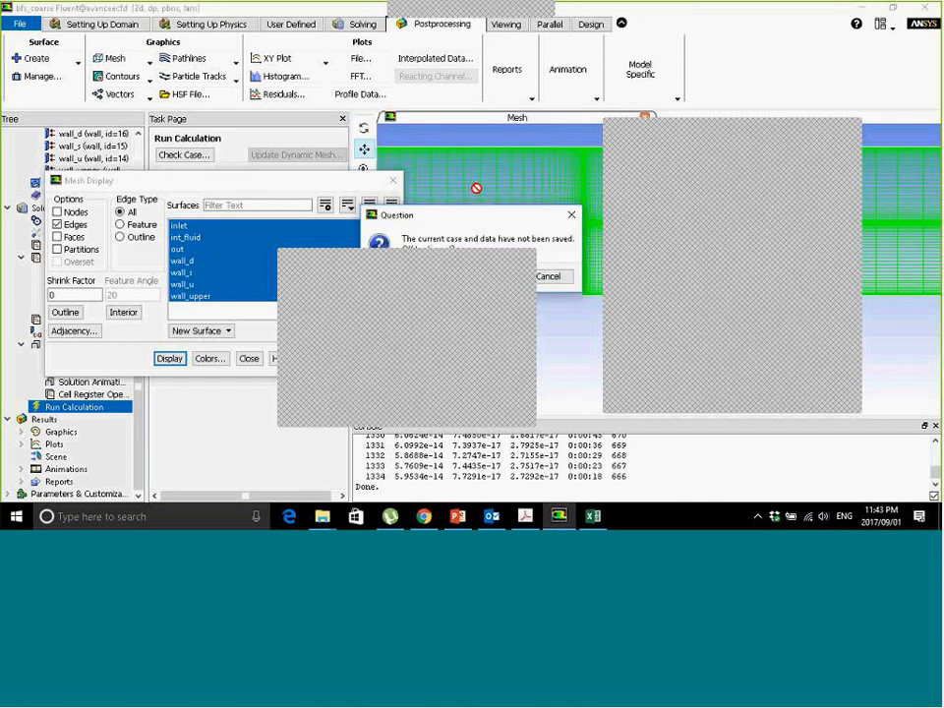
click(530, 190)
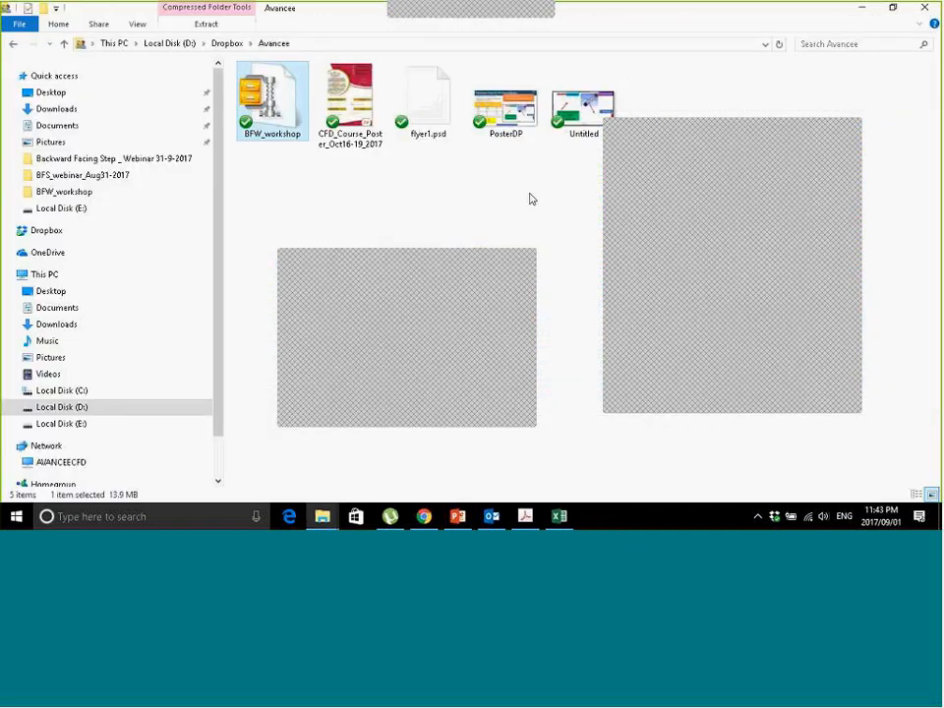
drag(728, 131, 550, 117)
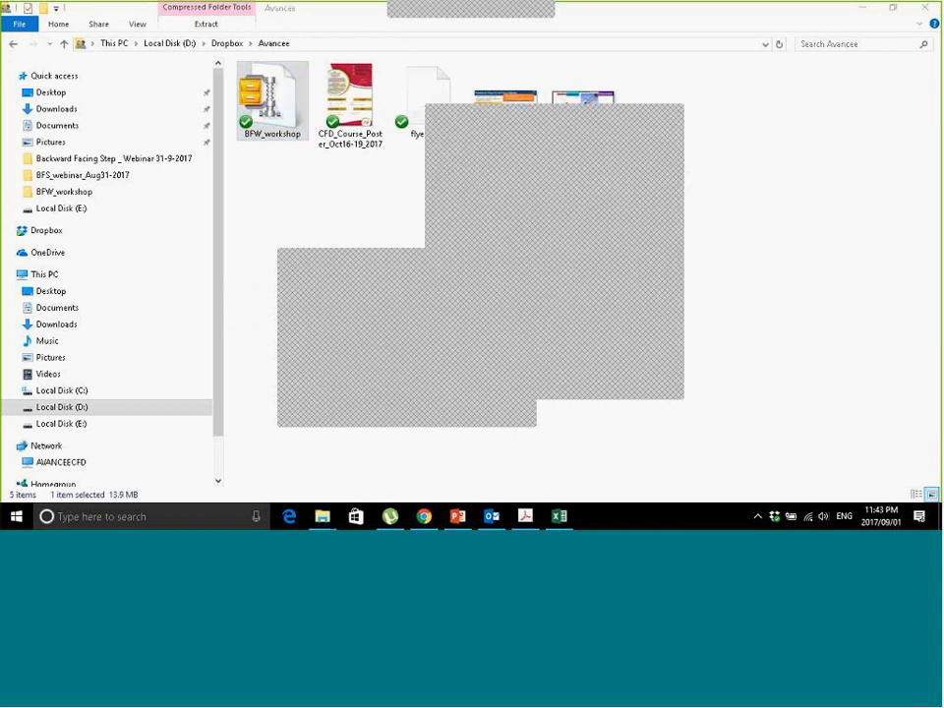
click(674, 120)
mouse_move(468, 6)
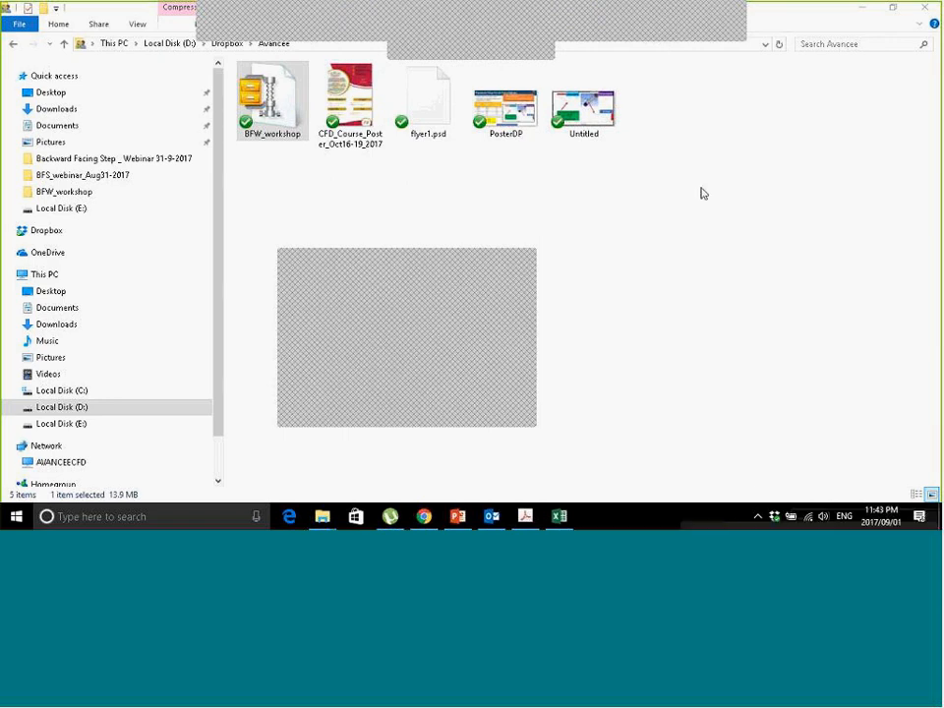
click(657, 15)
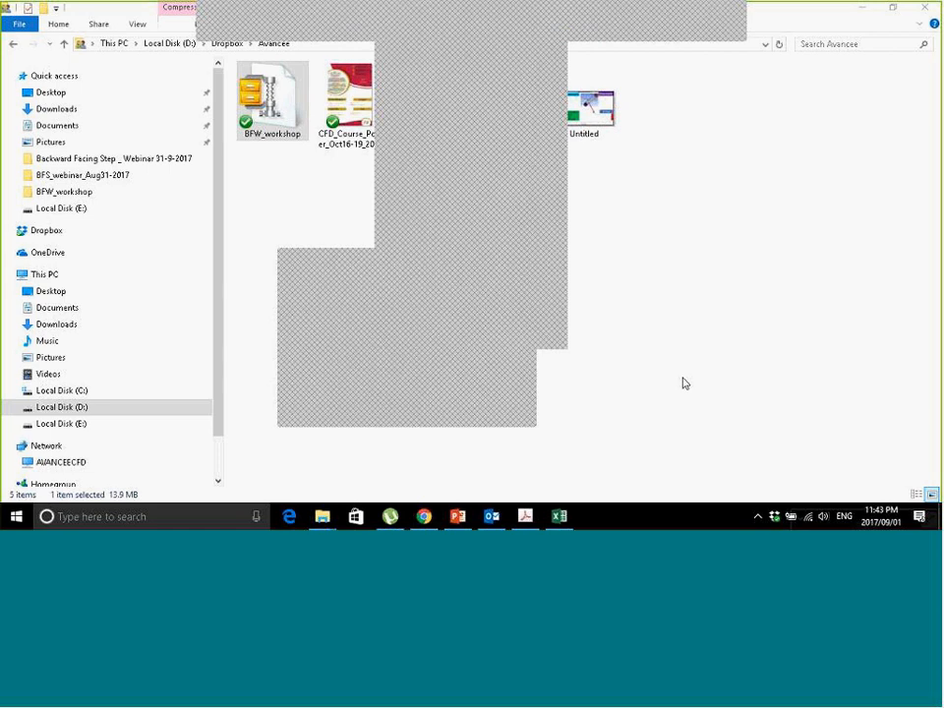